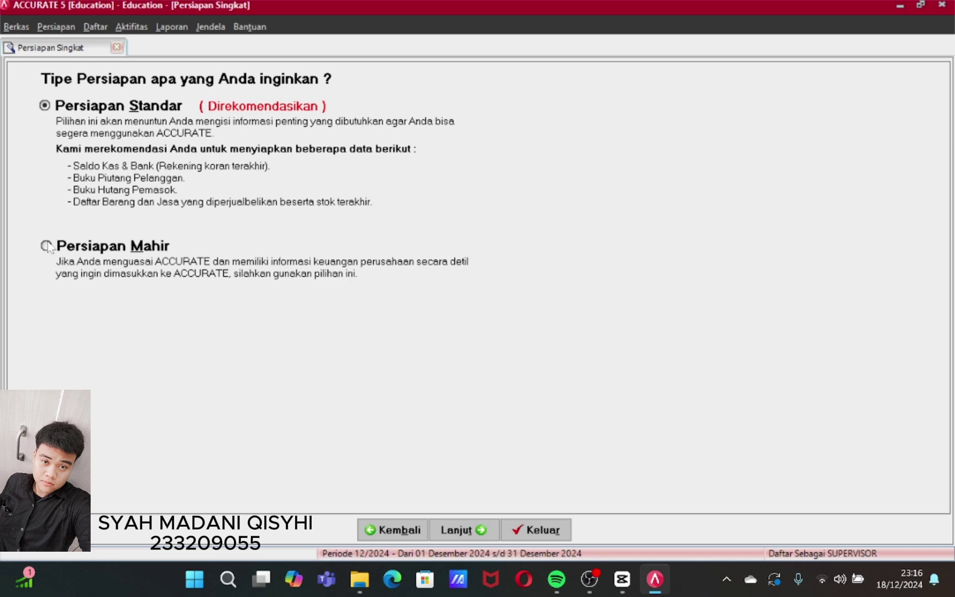
# - Choose the Persiapan Mahir setup and add the currency Rupiah with rate 1, country Indonesia and symbol IDR
pyautogui.click(47, 246)
pyautogui.click(450, 532)
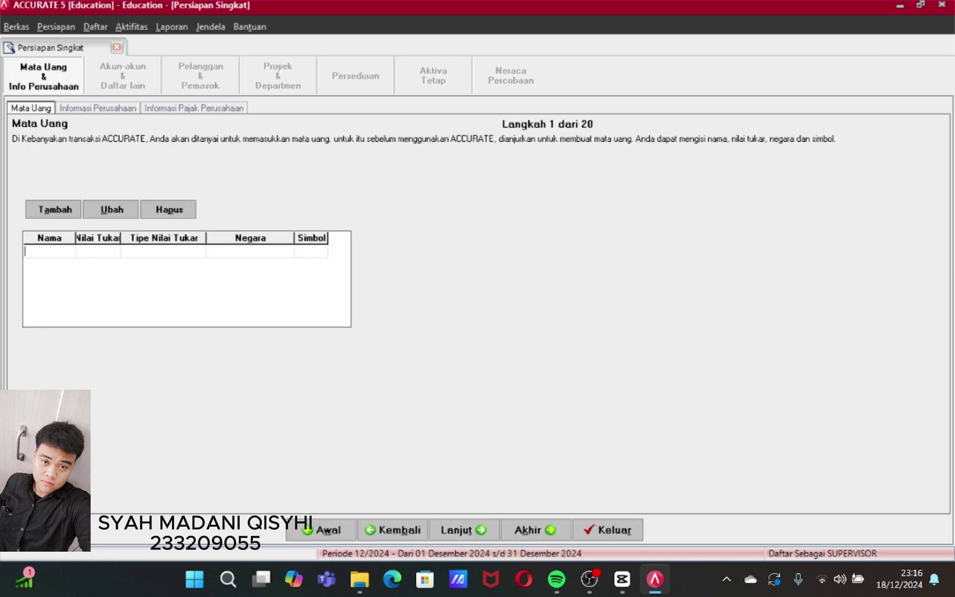
pyautogui.write('Rupiah')
pyautogui.press('Tab')
pyautogui.write('1')
pyautogui.press('Tab')
pyautogui.press('Tab')
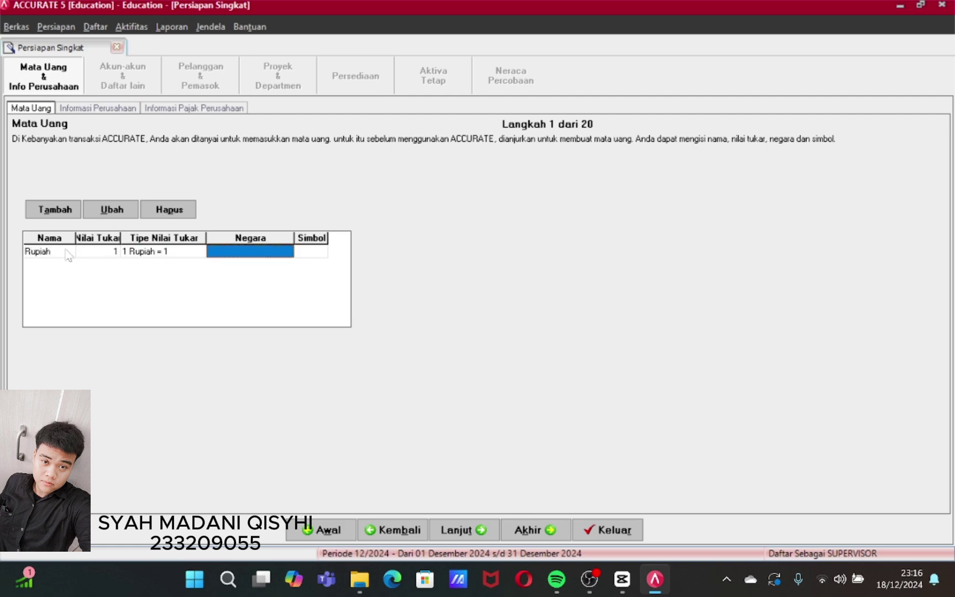
pyautogui.write('Indo')
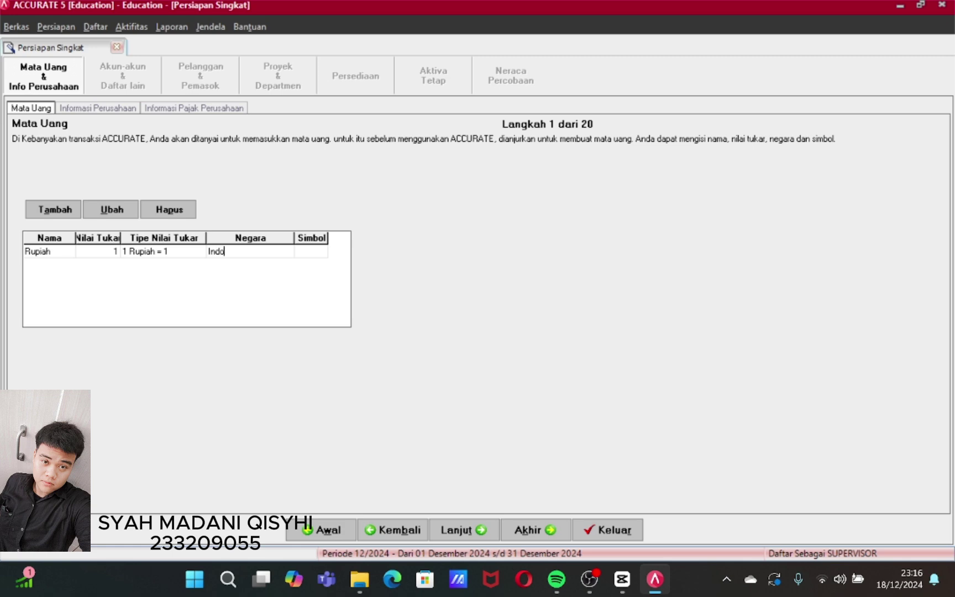
pyautogui.write('nesia')
pyautogui.press('Tab')
pyautogui.write('IDR')
pyautogui.press('Tab')
# - Add the currency Dollar with rate 12000, country Amerika and symbol USD, and continue to the company information
pyautogui.write('Dollar')
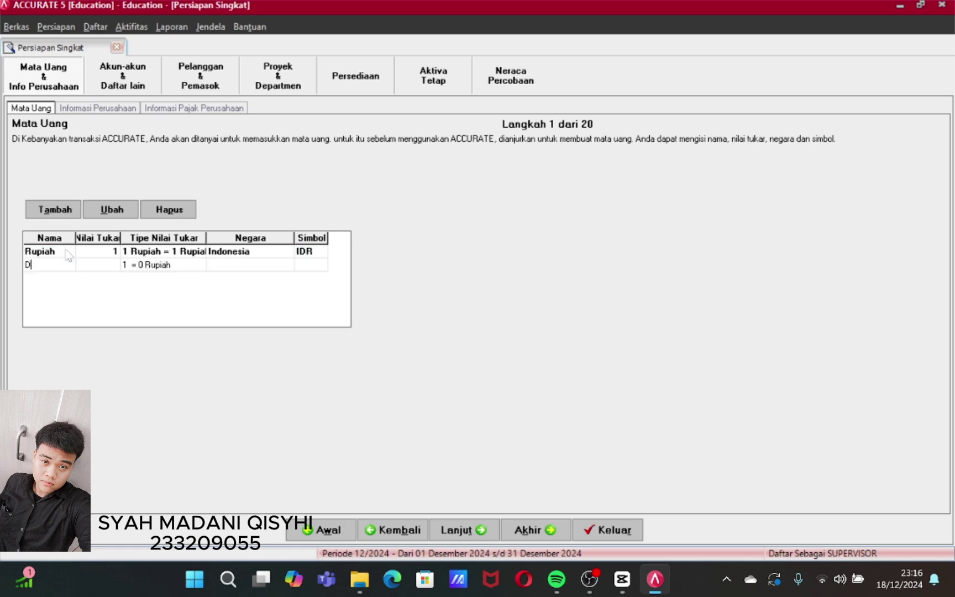
pyautogui.press('Tab')
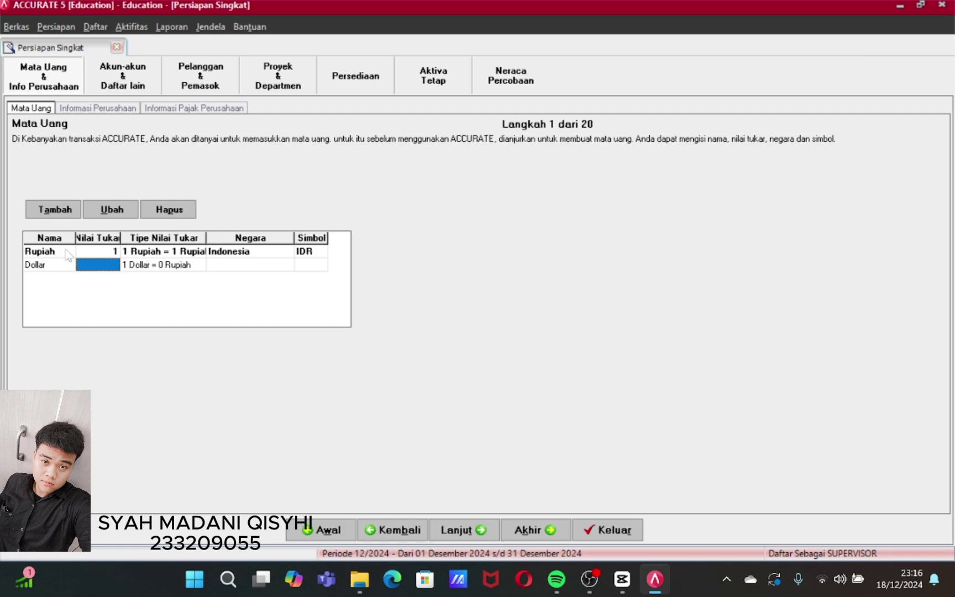
pyautogui.write('12000')
pyautogui.press('Tab')
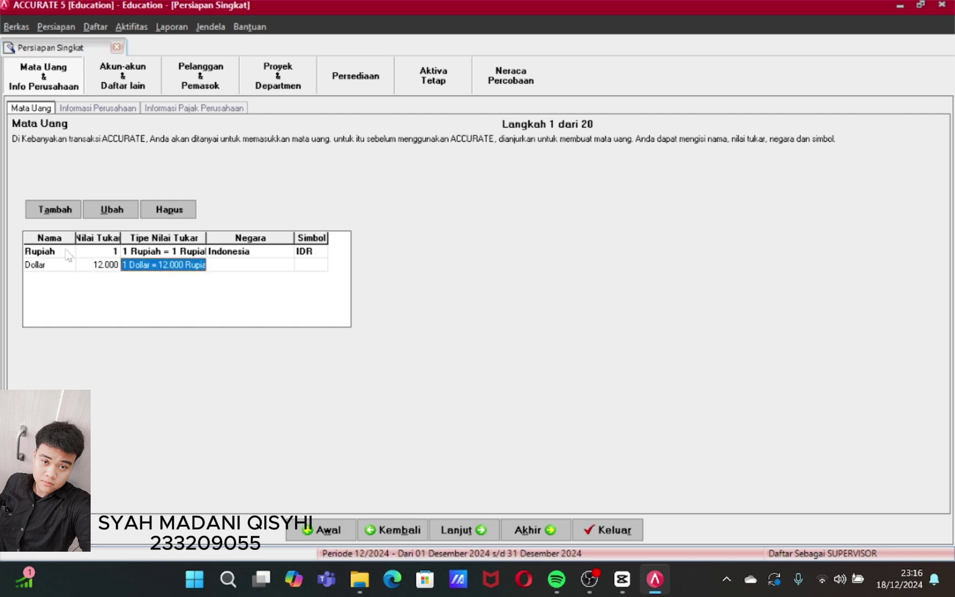
pyautogui.press('Tab')
pyautogui.write('Am')
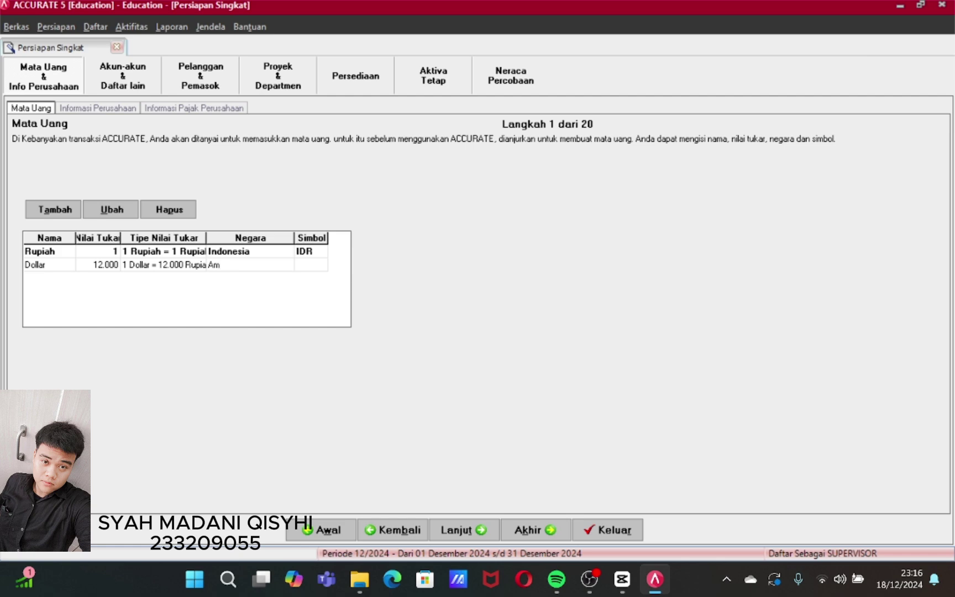
pyautogui.write('erika')
pyautogui.press('Tab')
pyautogui.write('USD')
pyautogui.click(443, 530)
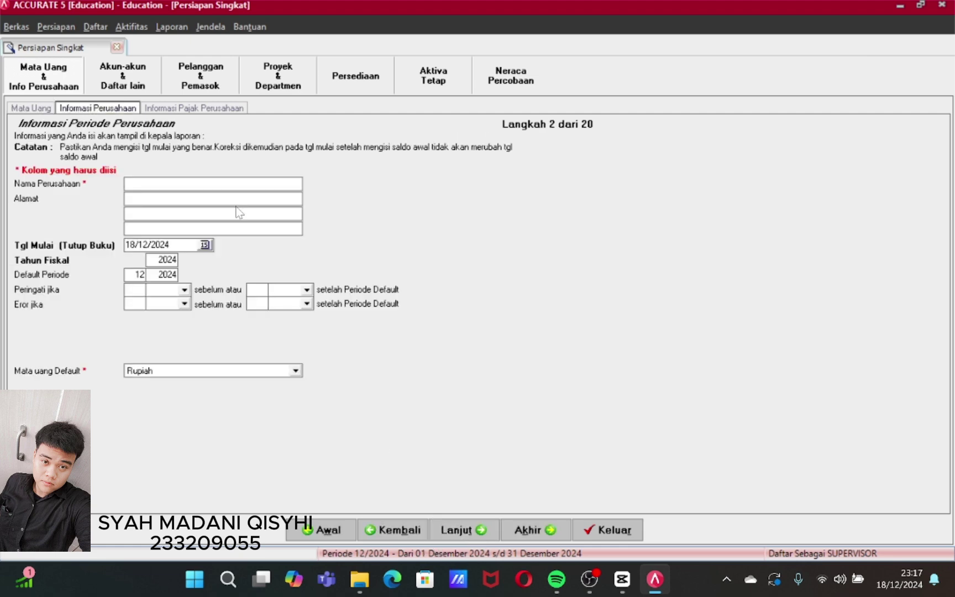
# - Enter PT.ADIL SEJAHTERA as the company name and fill in the company's street address
pyautogui.write('PT ADIL SEJAHTERA')
pyautogui.click(213, 199)
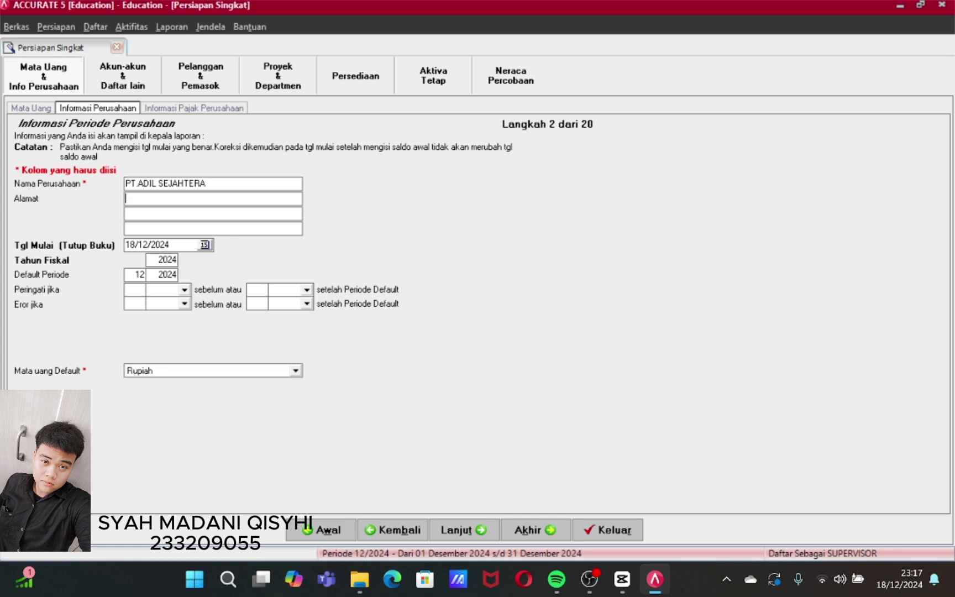
pyautogui.write('J')
pyautogui.write('L.')
pyautogui.write('Hayam')
pyautogui.write(' Qu')
pyautogui.press('BackSpace')
pyautogui.press('BackSpace')
pyautogui.write('Wuruk 13 Jaka')
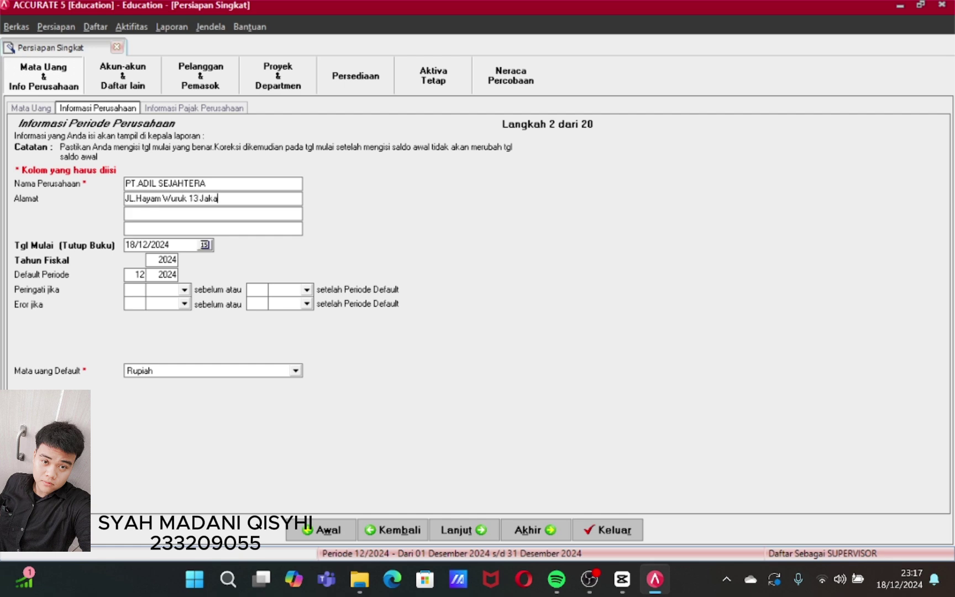
pyautogui.write('rta Pusa')
pyautogui.write('t')
pyautogui.press('Tab')
# - Set the start date to 31/12/2014, the fiscal year to 2014 and the default period year to 15, and continue to the tax information
pyautogui.moveTo(169, 245); pyautogui.dragTo(84, 244)
pyautogui.write('31/1')
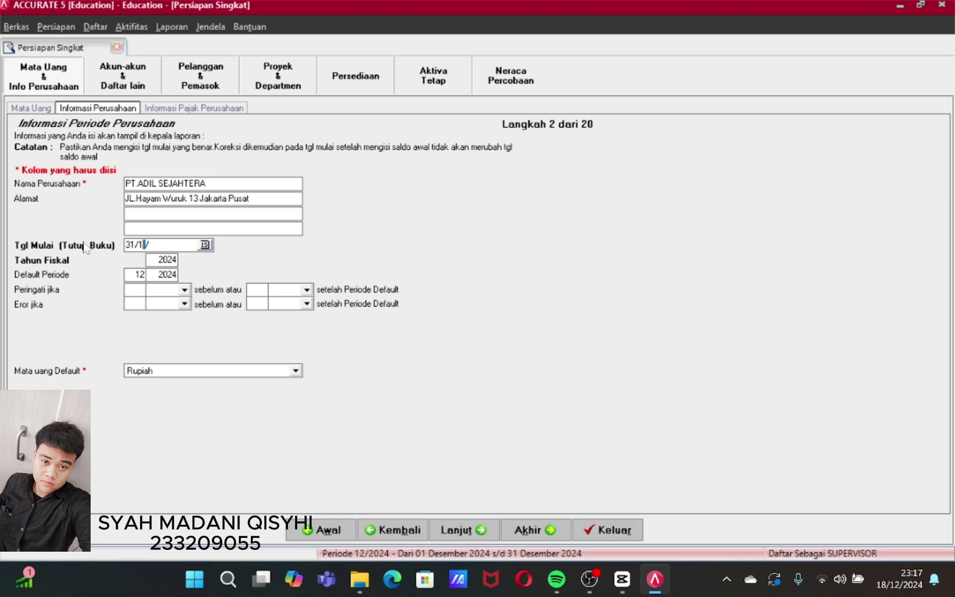
pyautogui.write('2/2014')
pyautogui.click(167, 260)
pyautogui.press('BackSpace')
pyautogui.press('BackSpace')
pyautogui.write('14')
pyautogui.press('Tab')
pyautogui.press('Tab')
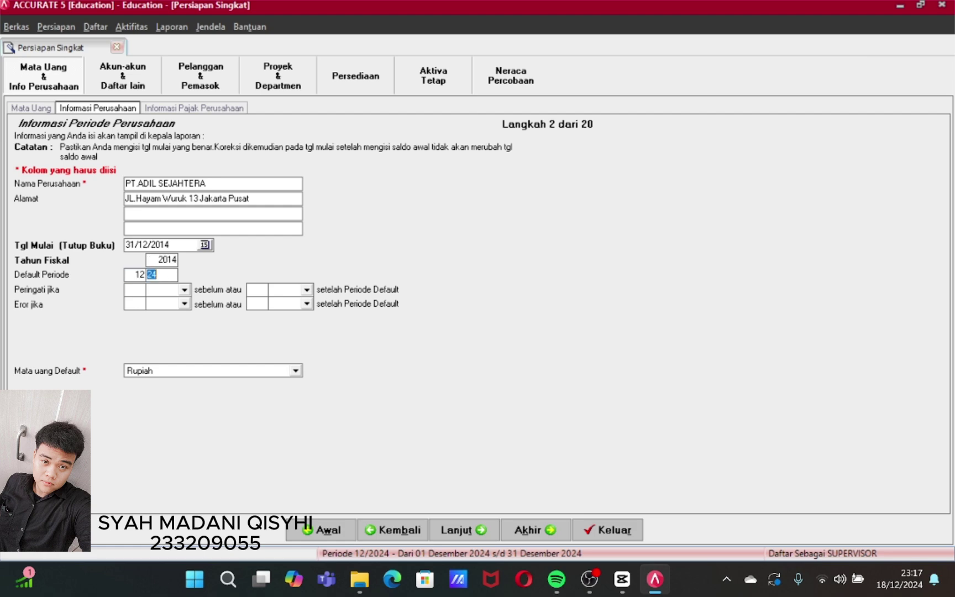
pyautogui.write('15')
pyautogui.click(462, 532)
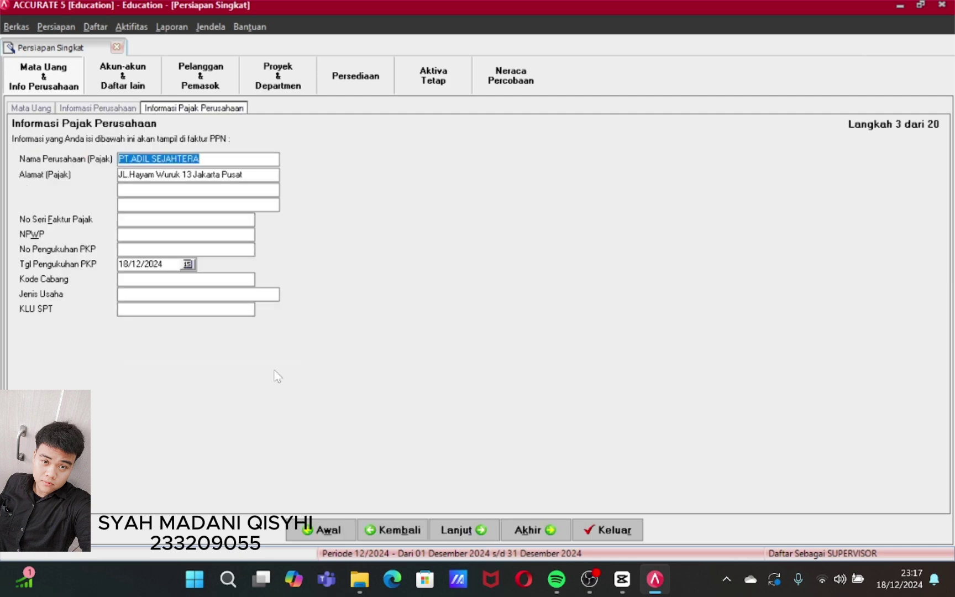
# - Enter the company's tax invoice serial number, NPWP tax ID and PKP confirmation number
pyautogui.click(165, 220)
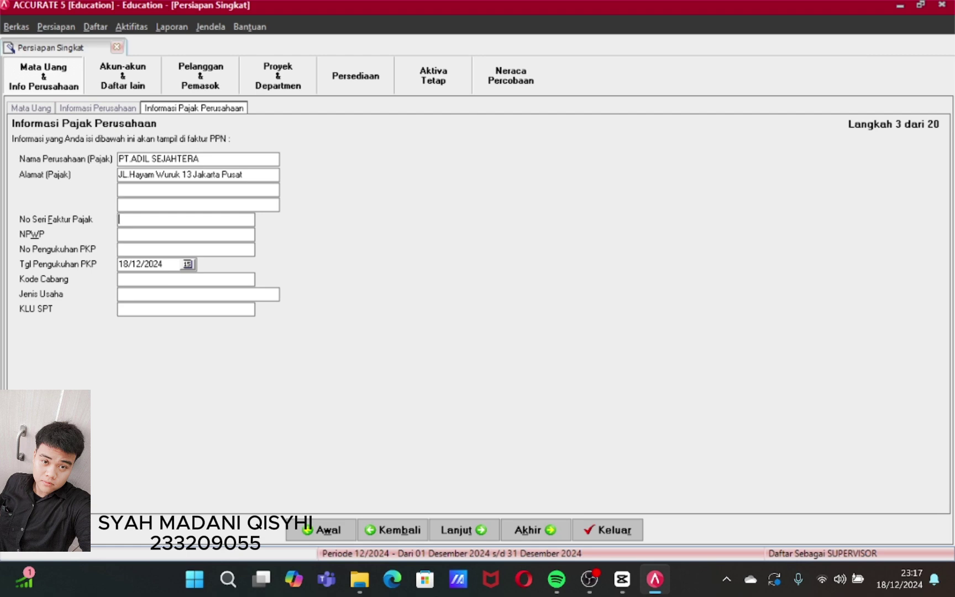
pyautogui.write('01.000.15.0000010')
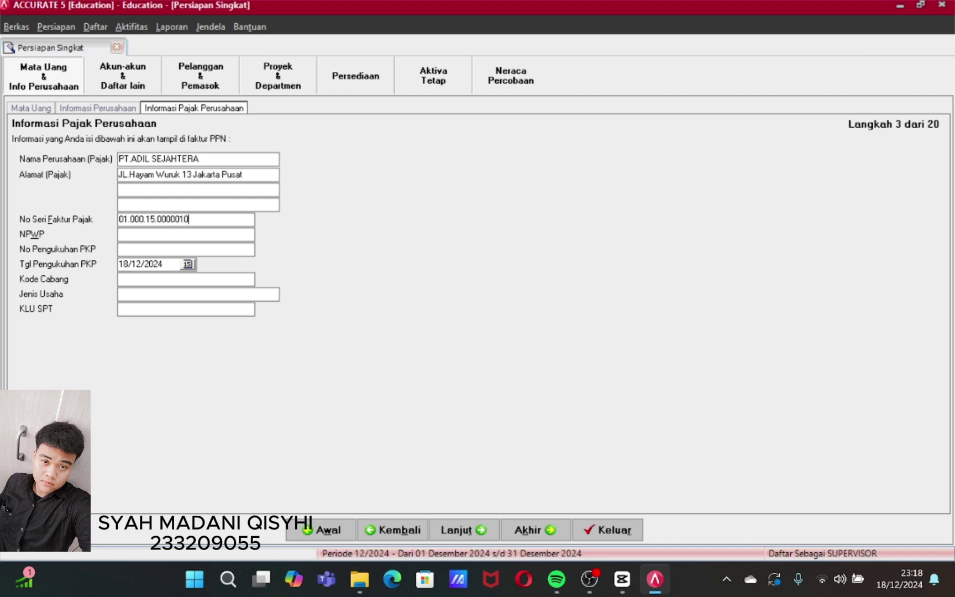
pyautogui.press('Tab')
pyautogui.write('01.345.678.1.005.000')
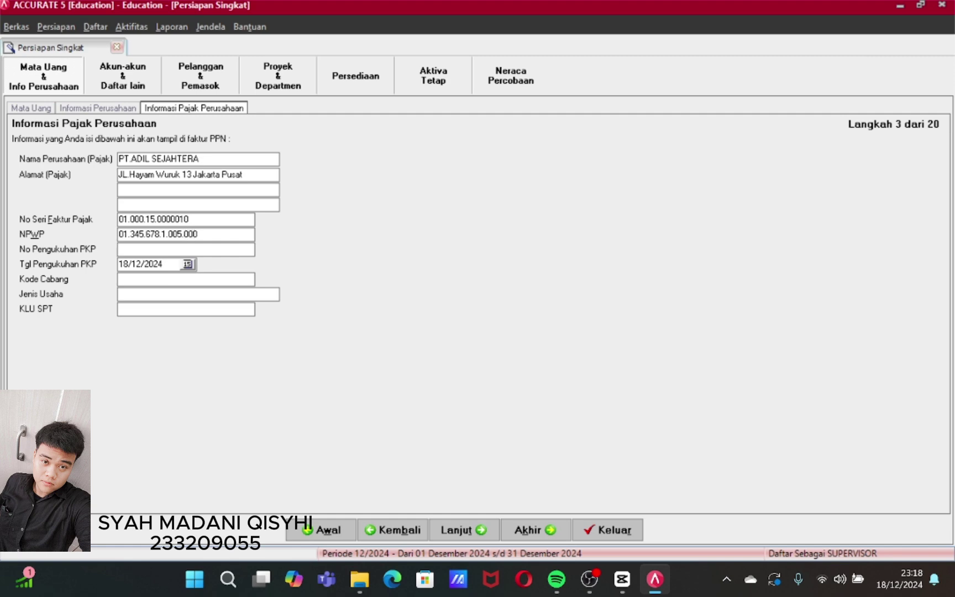
pyautogui.write('001/WPJ.04/KP.03.2012')
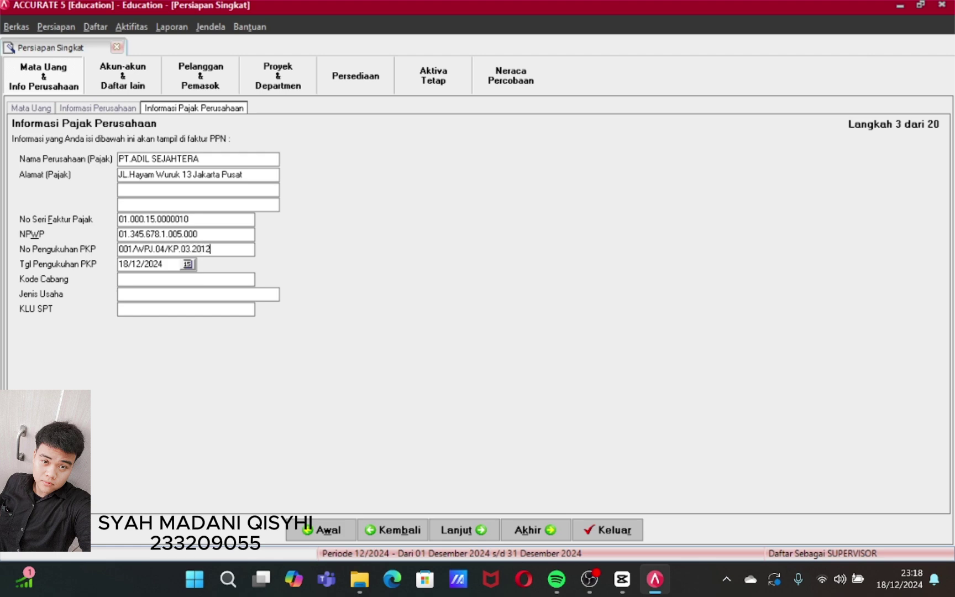
# - Set the branch code to 000, business type to RITEL HP and KLU SPT to 51600, and continue to the account list
pyautogui.press('Tab')
pyautogui.press('Tab')
pyautogui.write('000')
pyautogui.press('Tab')
pyautogui.write('RITEL HP')
pyautogui.press('Tab')
pyautogui.write('6')
pyautogui.press('BackSpace')
pyautogui.write('51600')
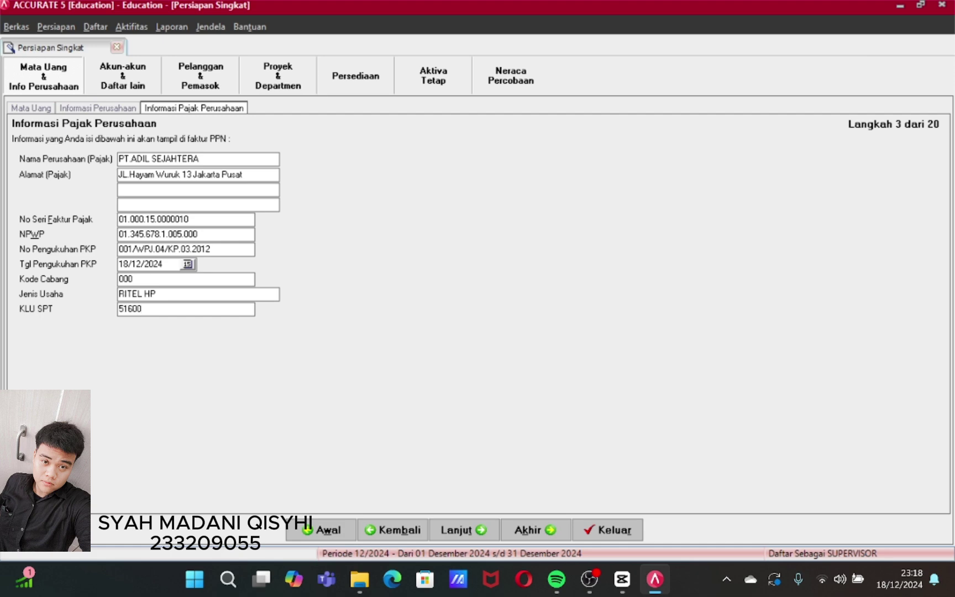
pyautogui.click(466, 533)
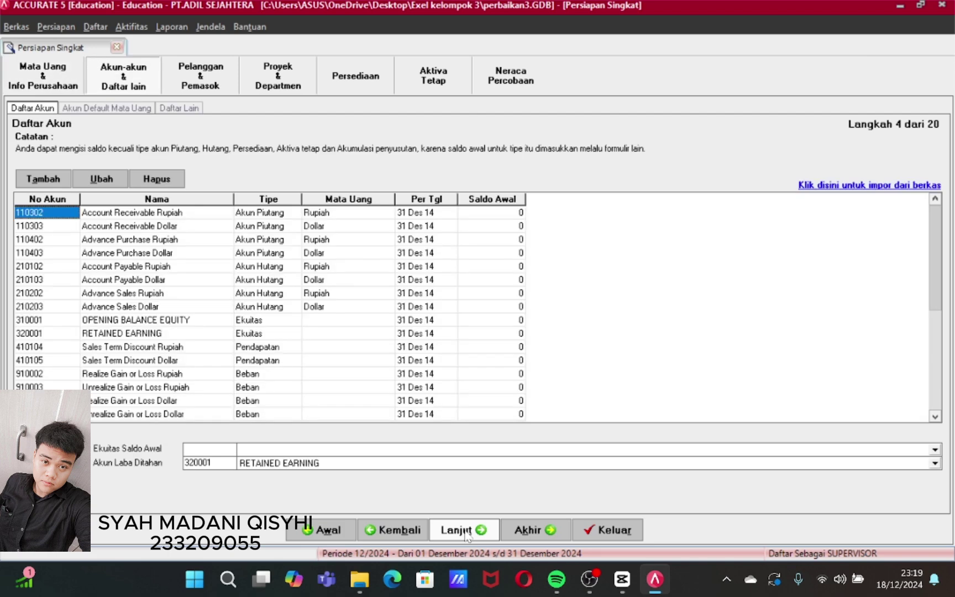
# - Delete the Account Receivable and Advance Purchase accounts for both Rupiah and Dollar from the account list
pyautogui.click(160, 179)
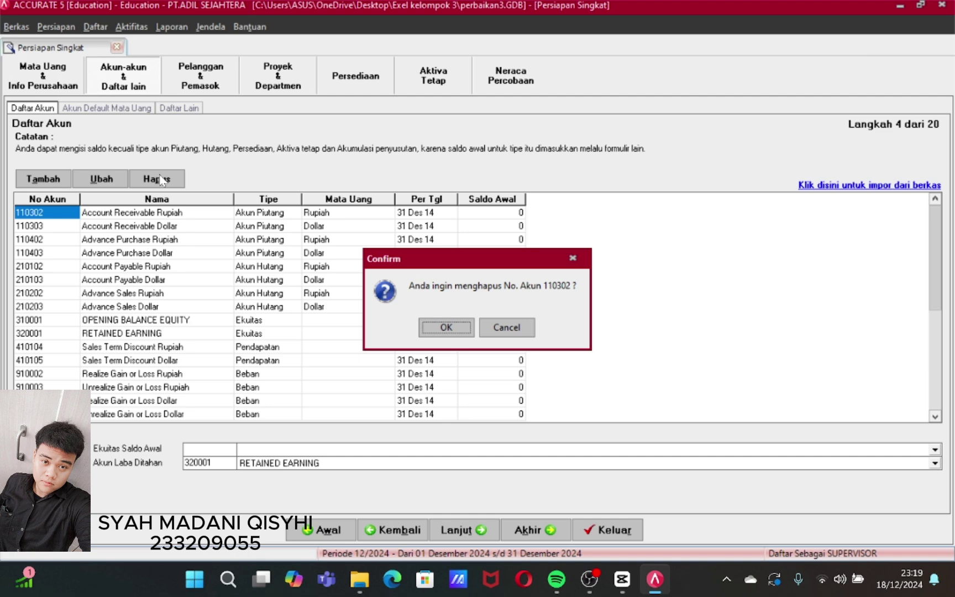
pyautogui.press('Return')
pyautogui.press('Return')
pyautogui.click(160, 179)
pyautogui.press('Return')
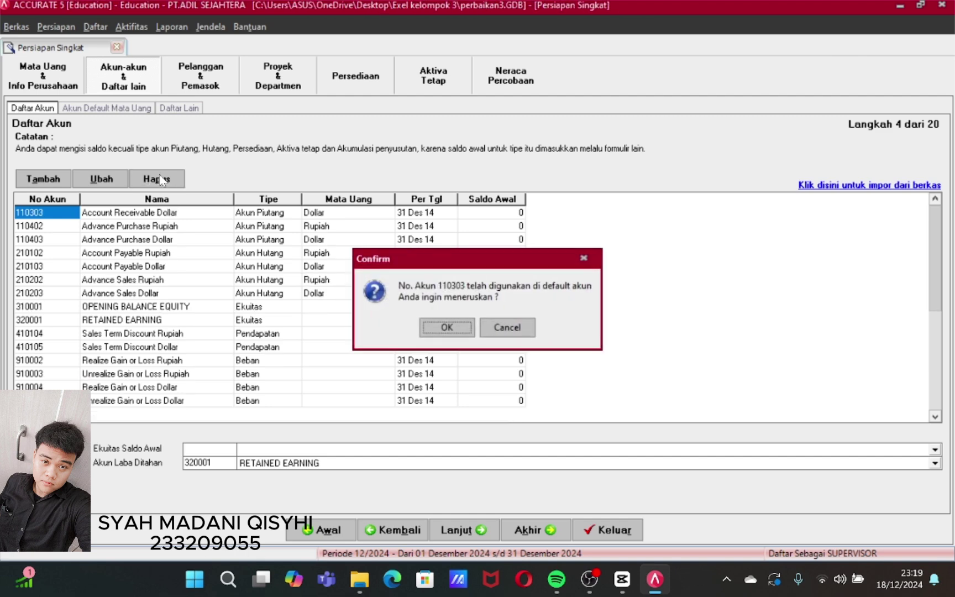
pyautogui.press('Return')
pyautogui.click(160, 179)
pyautogui.press('Return')
pyautogui.click(159, 179)
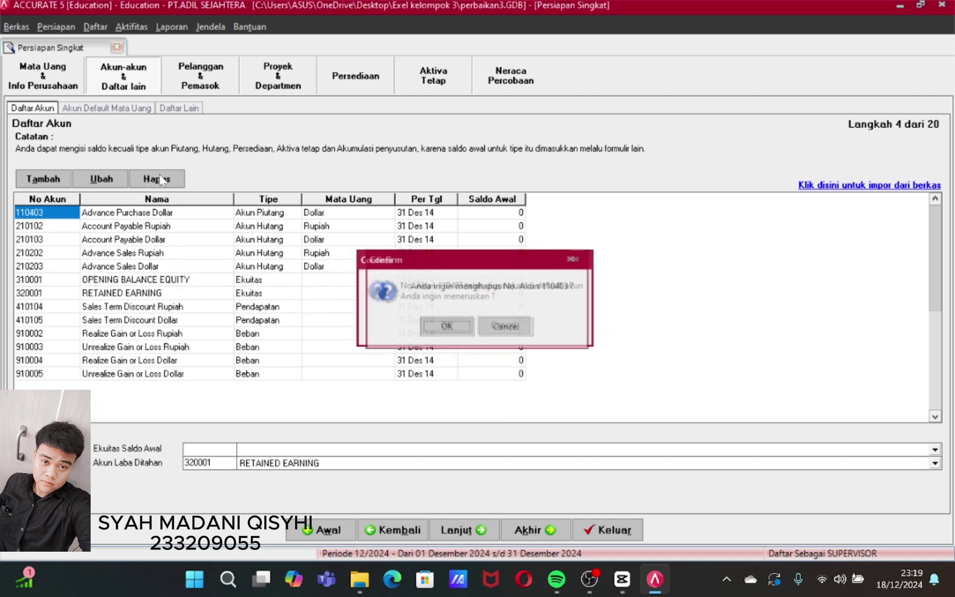
pyautogui.press('Return')
# - Delete the Account Payable and Advance Sales accounts for both Rupiah and Dollar from the account list
pyautogui.click(160, 179)
pyautogui.press('Return')
pyautogui.press('Return')
pyautogui.click(159, 179)
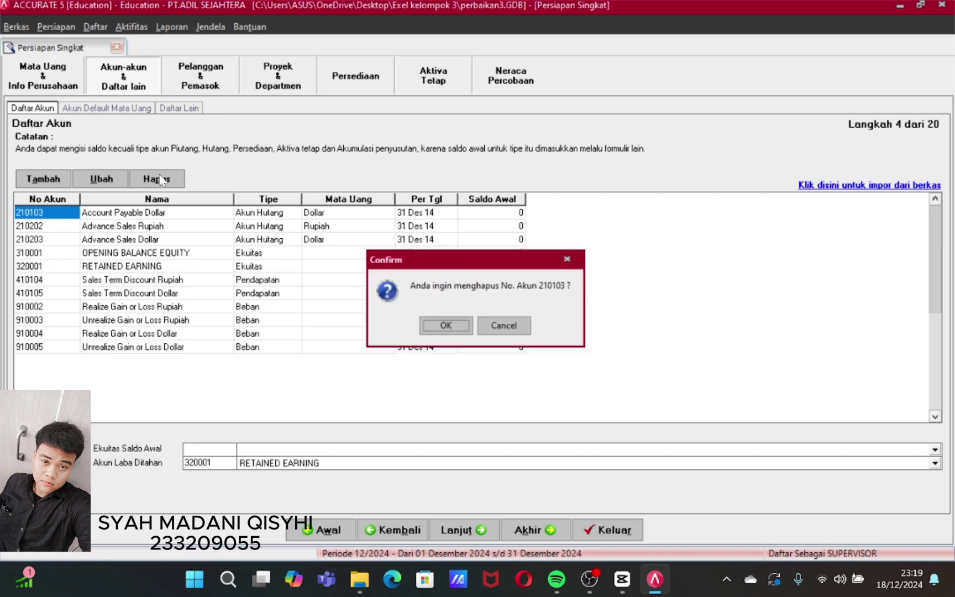
pyautogui.press('Return')
pyautogui.press('Return')
pyautogui.click(160, 179)
pyautogui.press('Return')
pyautogui.press('Return')
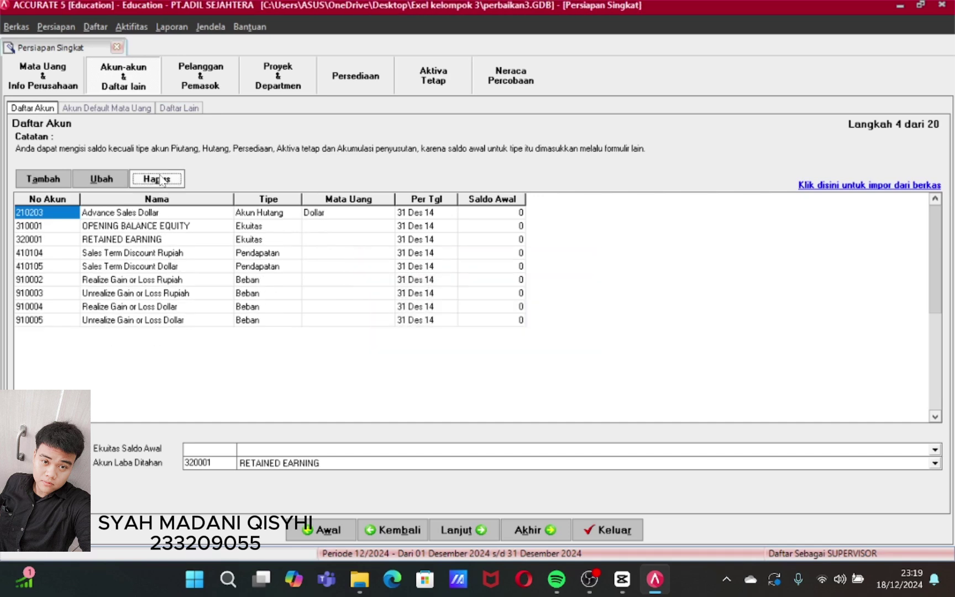
pyautogui.click(160, 179)
pyautogui.press('Return')
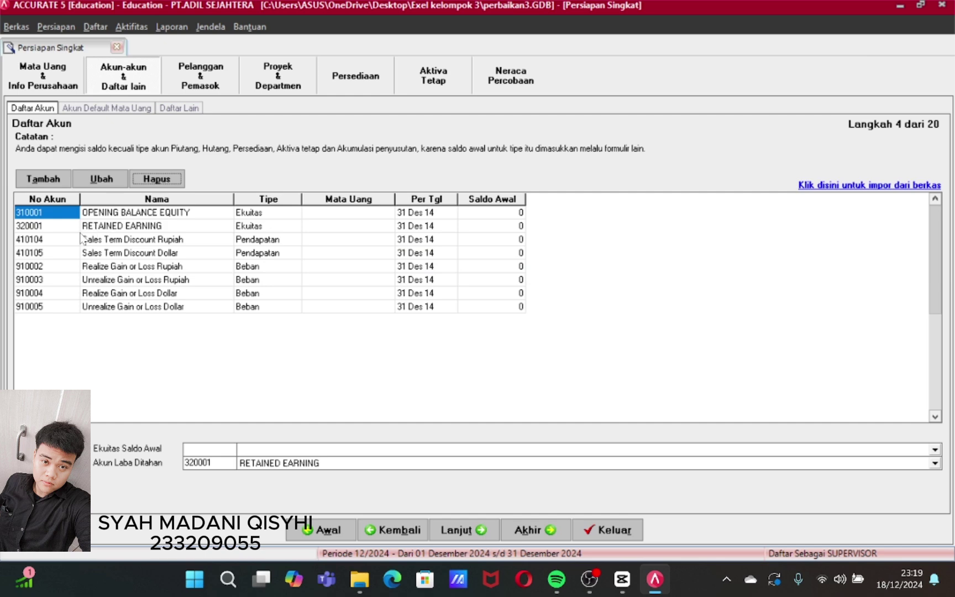
# - Delete the Sales Term Discount accounts for Rupiah and Dollar from the account list
pyautogui.click(72, 241)
pyautogui.click(149, 182)
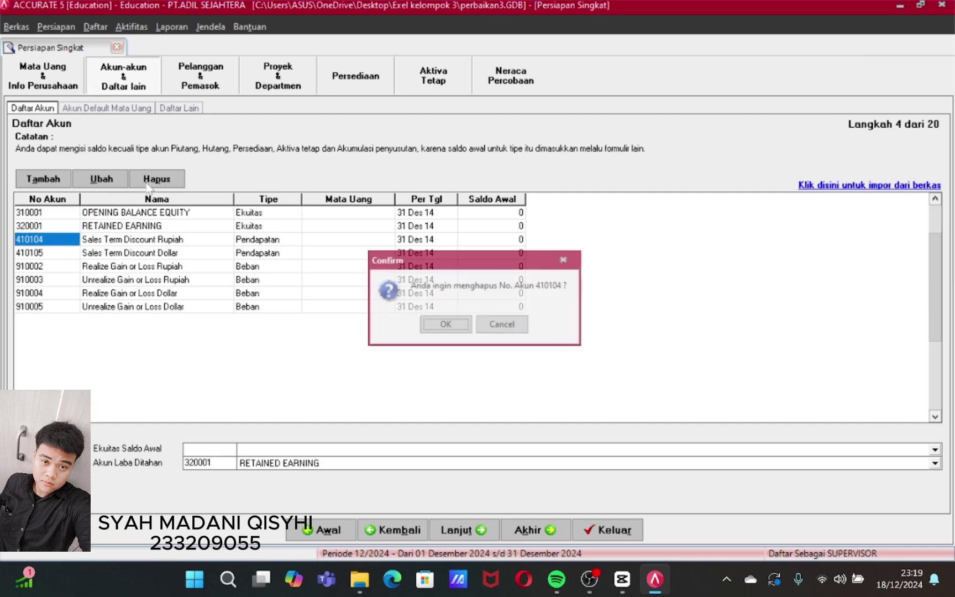
pyautogui.press('Return')
pyautogui.click(147, 185)
pyautogui.press('Return')
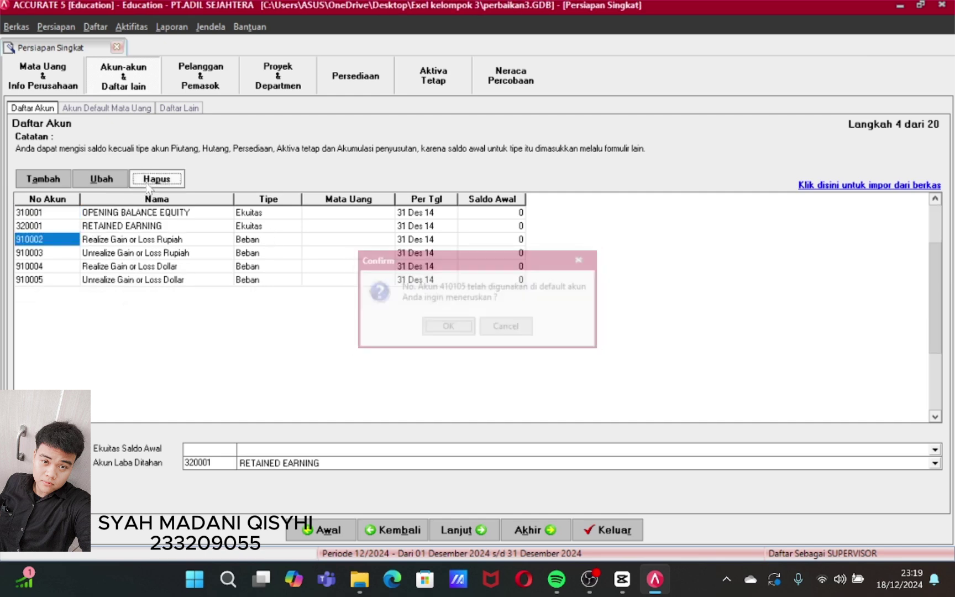
# - Delete the Realize and Unrealize Gain or Loss accounts for both Rupiah and Dollar
pyautogui.click(147, 185)
pyautogui.press('Return')
pyautogui.click(148, 185)
pyautogui.press('Return')
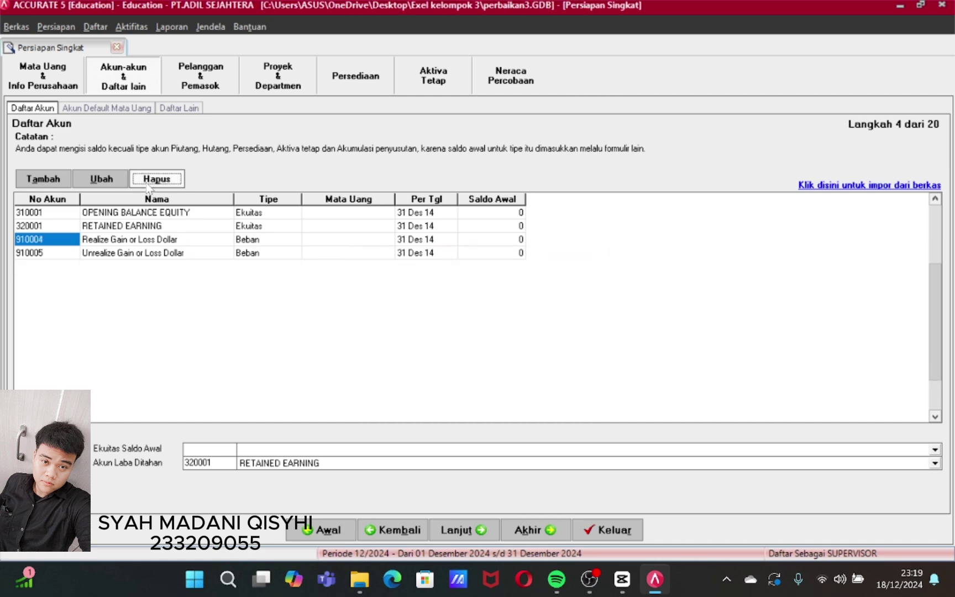
pyautogui.click(148, 185)
pyautogui.press('Return')
pyautogui.click(148, 185)
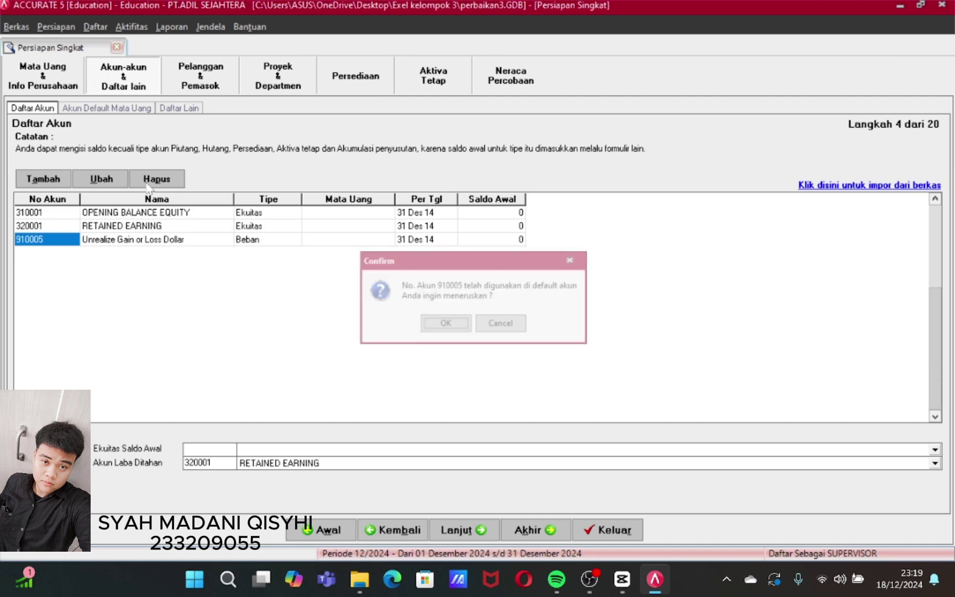
pyautogui.press('Return')
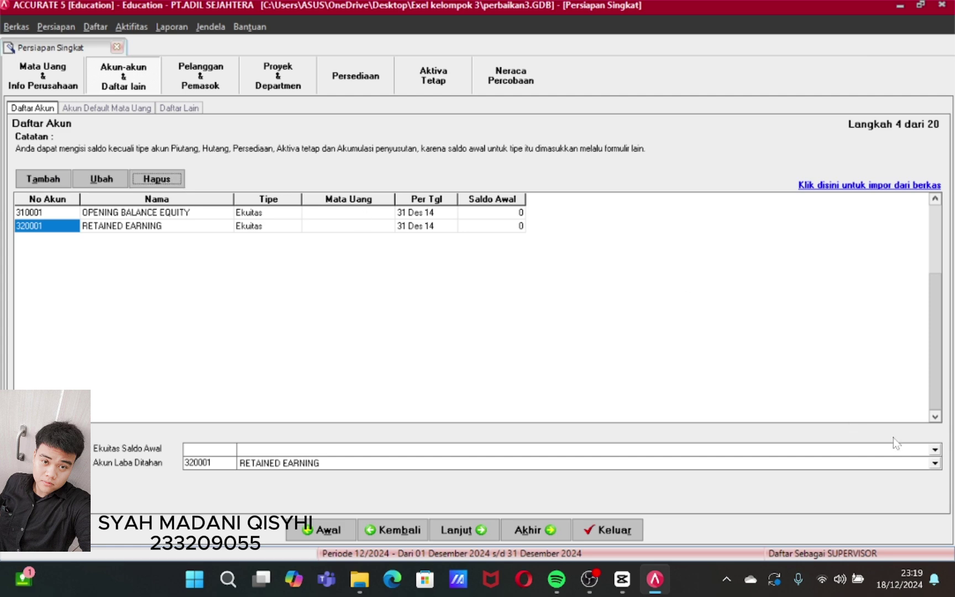
# - Set the opening balance equity account (Ekuitas Saldo Awal) to OPENING BALANCE EQUITY
pyautogui.click(935, 449)
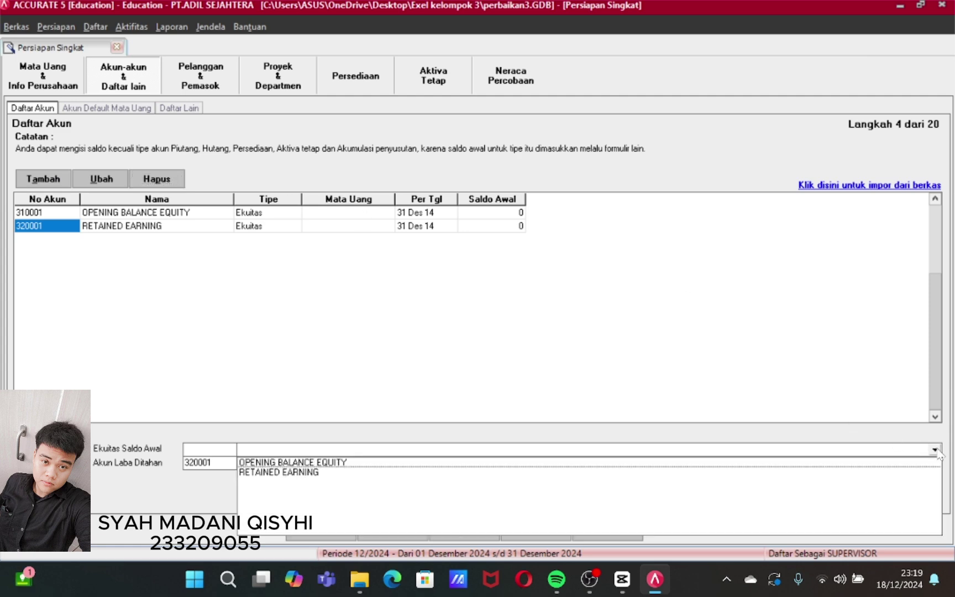
pyautogui.click(285, 463)
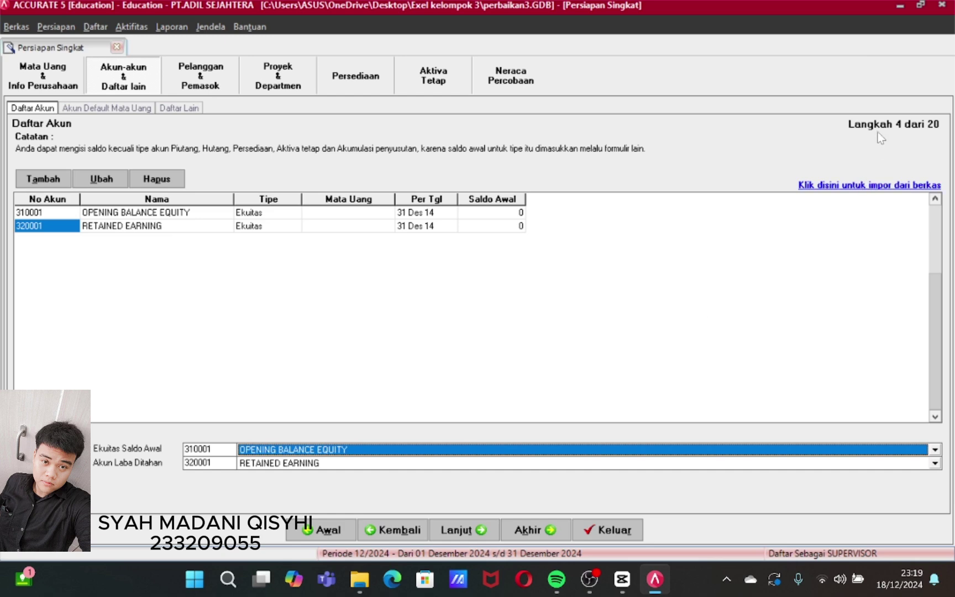
# - Load the Excel file "1. COA Kasus 1 Daftar Akun" from the Exel kelompok 3 folder as the source for the account import
pyautogui.click(867, 186)
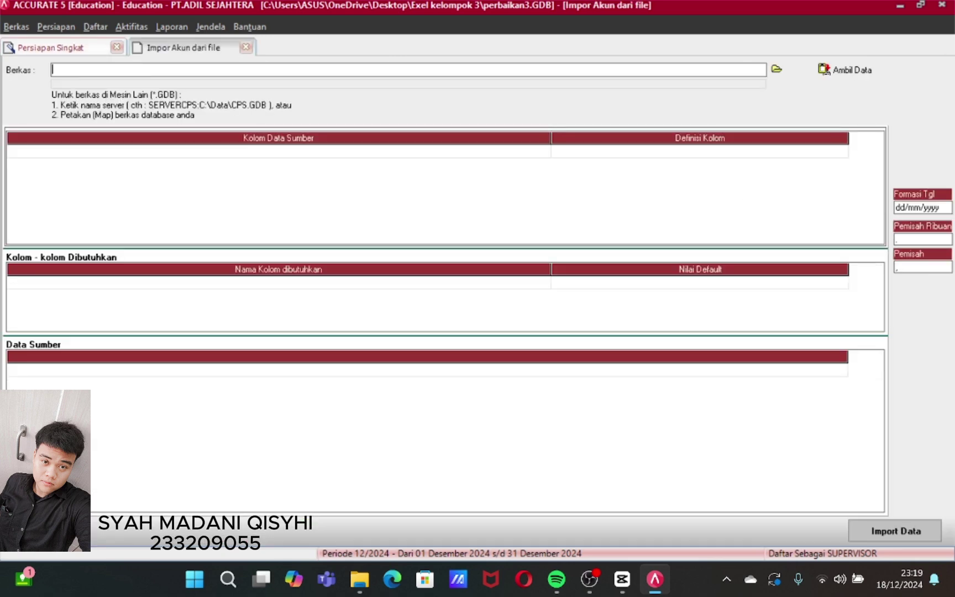
pyautogui.click(777, 69)
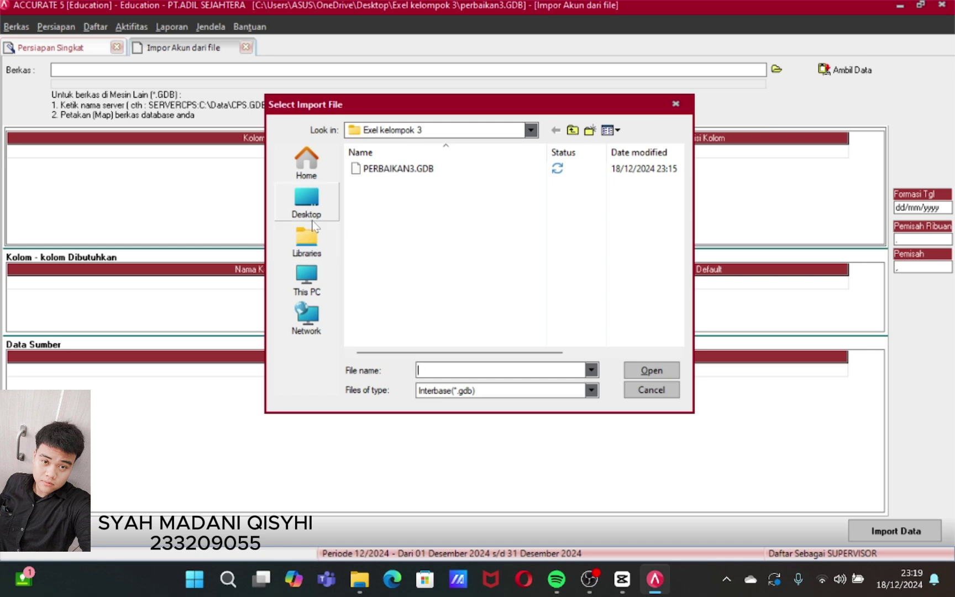
pyautogui.click(592, 390)
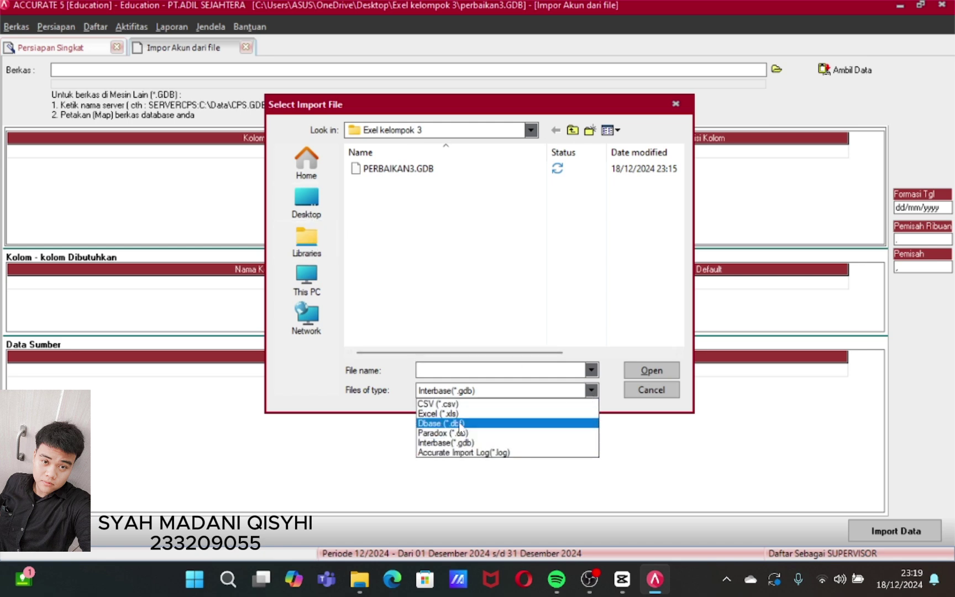
pyautogui.click(457, 416)
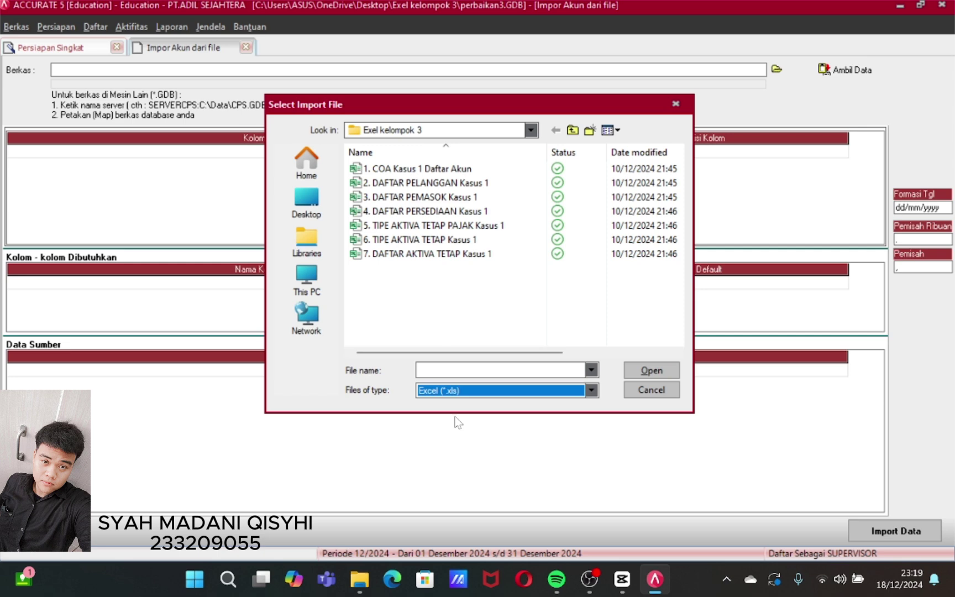
pyautogui.doubleClick(412, 169)
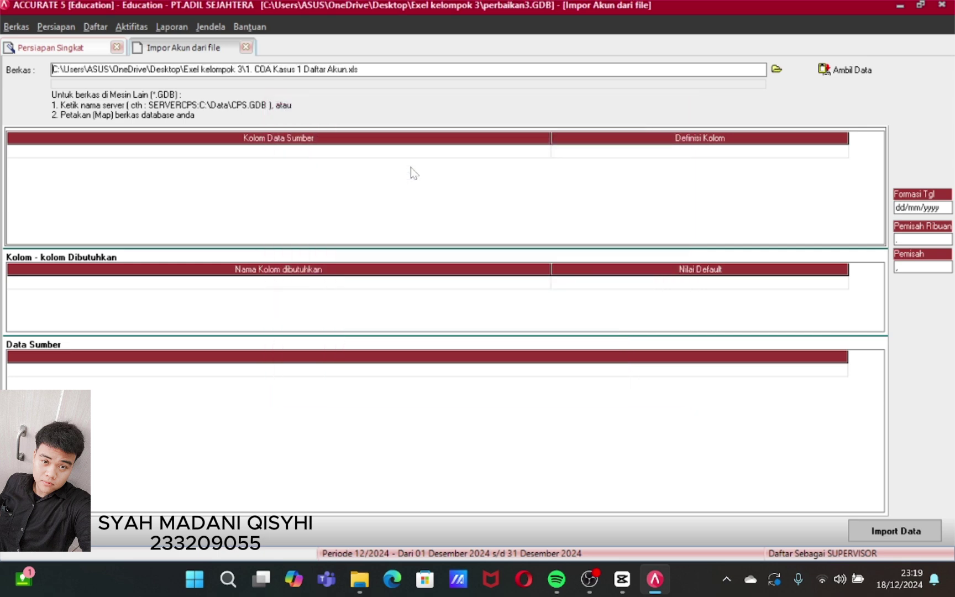
pyautogui.click(851, 69)
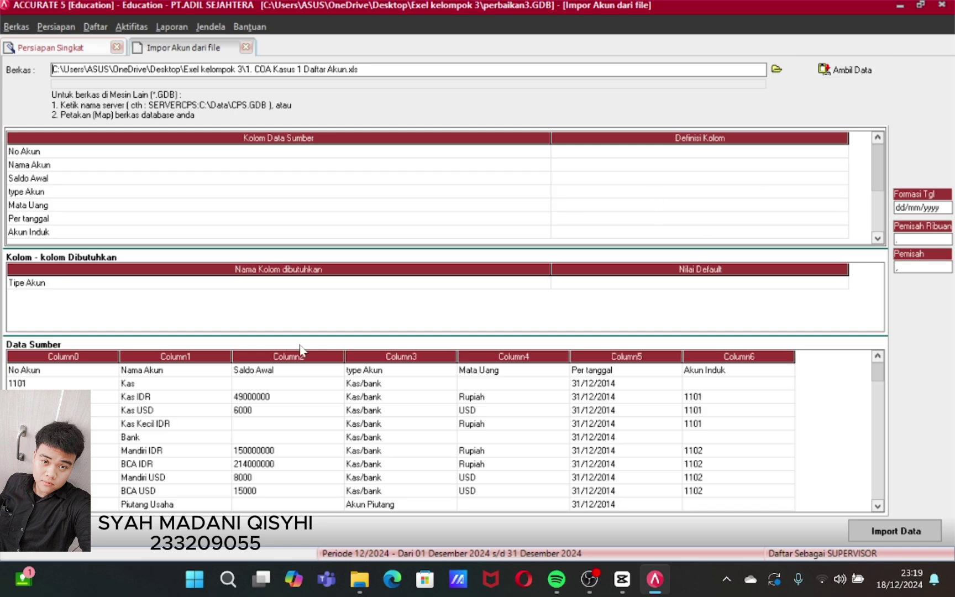
# - Delete the heading row that starts with No Akun from the source data
pyautogui.rightClick(109, 367)
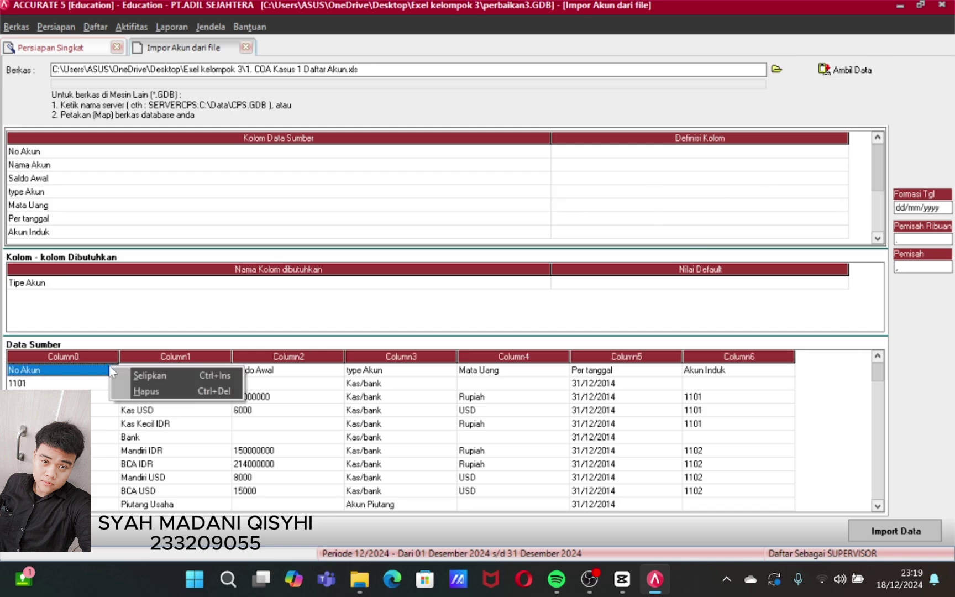
pyautogui.click(159, 392)
pyautogui.click(447, 327)
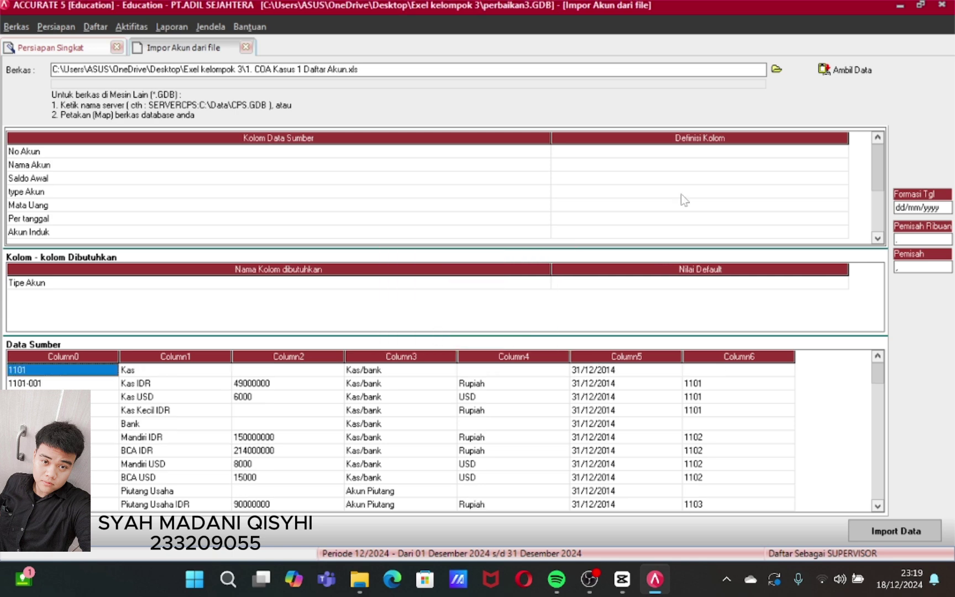
# - Define the source columns No Akun, Nama Akun and Saldo Awal as No. Akun, Nama Akun and Saldo Awal
pyautogui.click(844, 152)
pyautogui.click(845, 152)
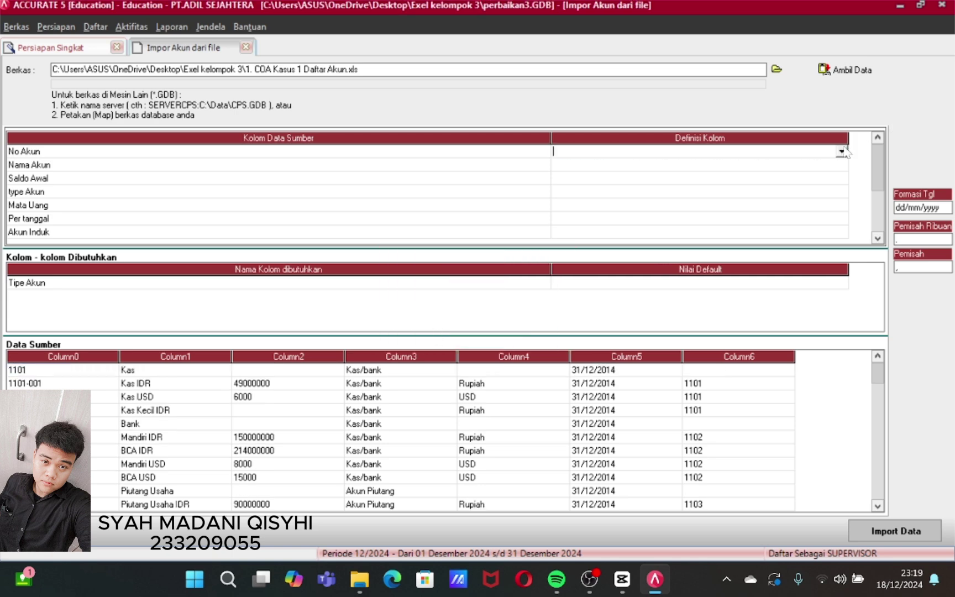
pyautogui.click(842, 151)
pyautogui.click(598, 188)
pyautogui.click(843, 165)
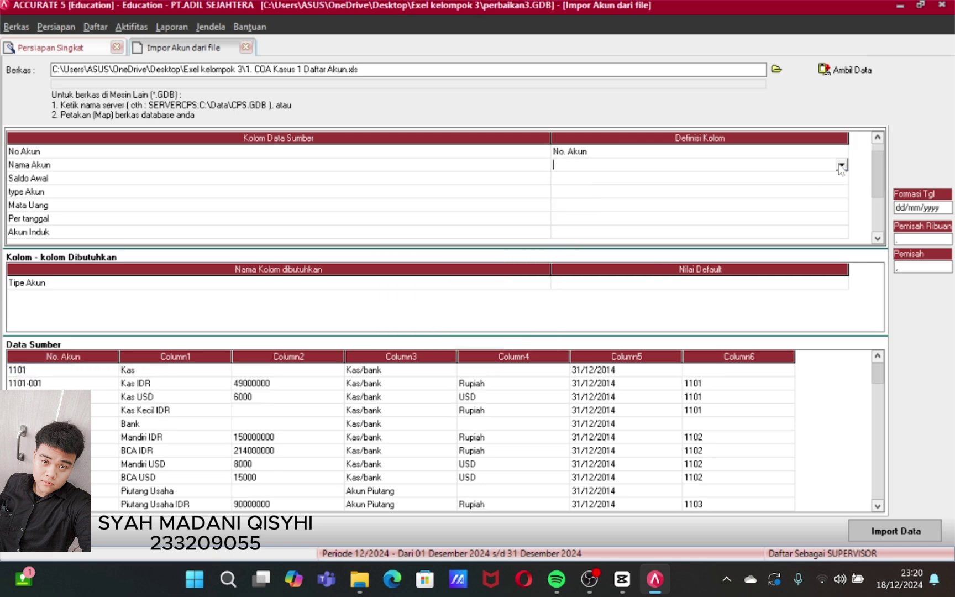
pyautogui.click(842, 165)
pyautogui.click(821, 193)
pyautogui.click(843, 179)
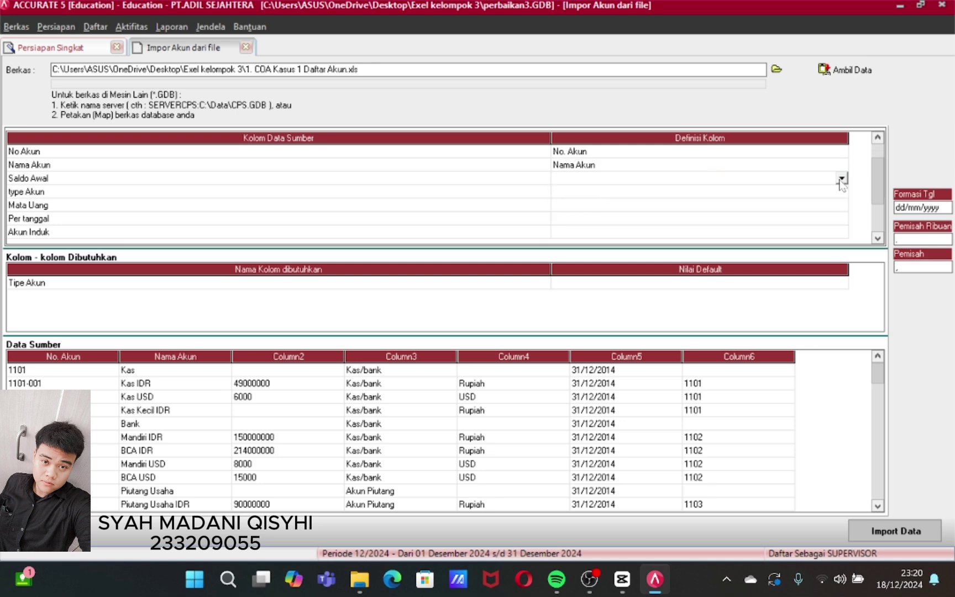
pyautogui.click(842, 178)
pyautogui.click(585, 220)
# - Define the type Akun source column as Tipe Akun and match the Kas/bank source type to Kas/Bank
pyautogui.click(841, 192)
pyautogui.click(841, 191)
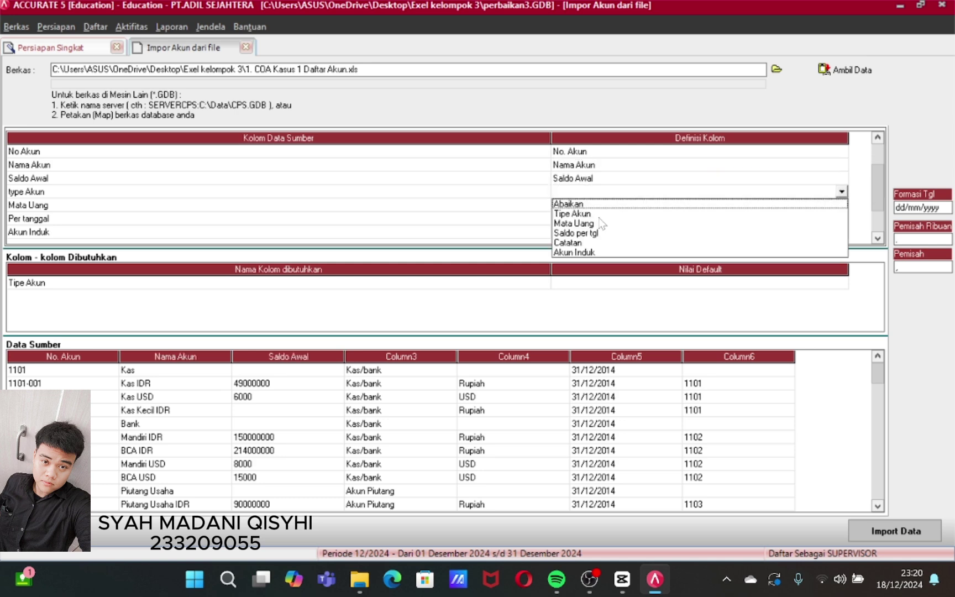
pyautogui.click(600, 215)
pyautogui.click(283, 40)
pyautogui.click(297, 42)
pyautogui.click(249, 60)
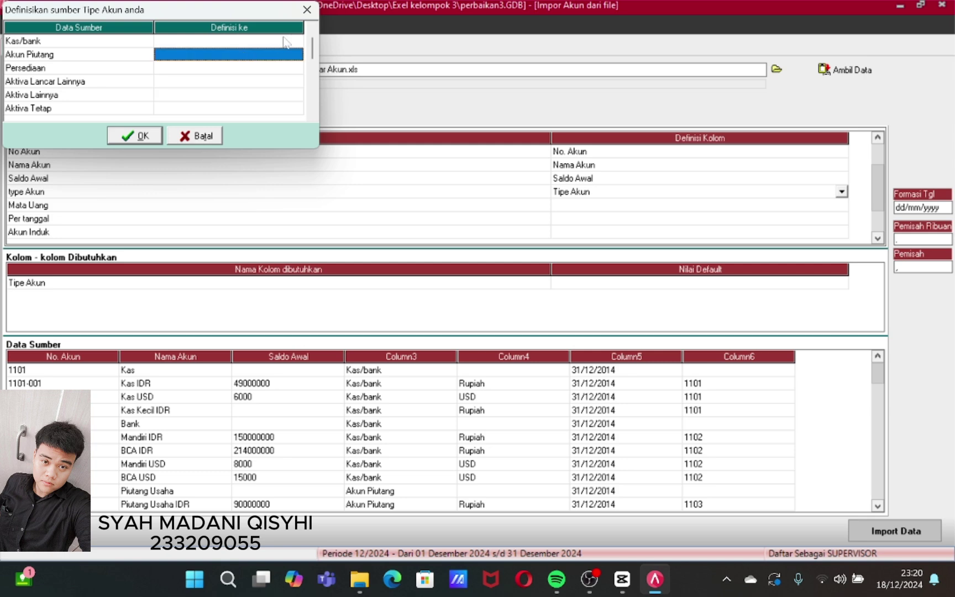
pyautogui.click(296, 42)
# - Match the source account types Akun Piutang and Persediaan to the types of the same names
pyautogui.click(282, 54)
pyautogui.click(296, 55)
pyautogui.click(296, 55)
pyautogui.click(287, 75)
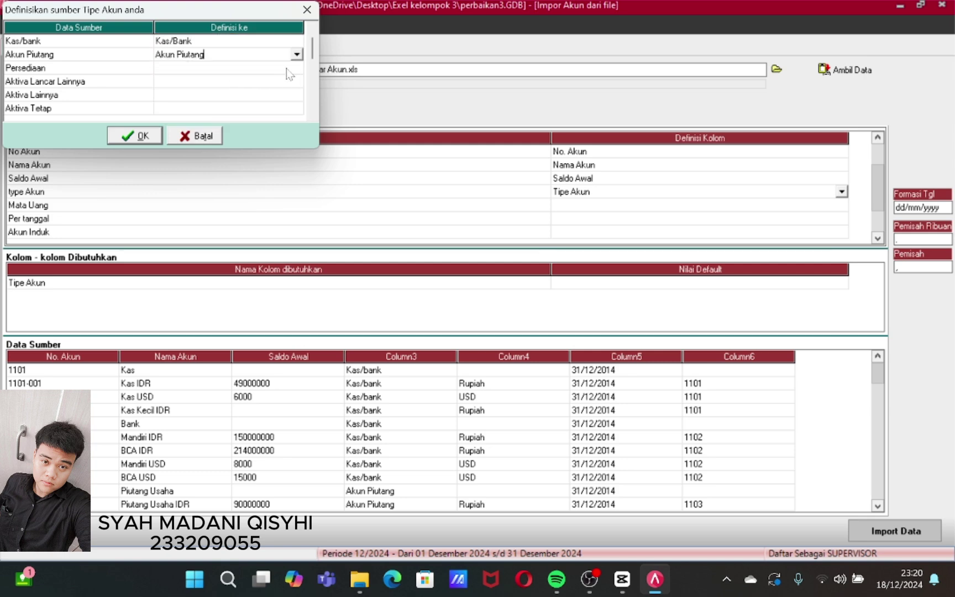
pyautogui.click(294, 67)
pyautogui.click(295, 68)
pyautogui.click(236, 94)
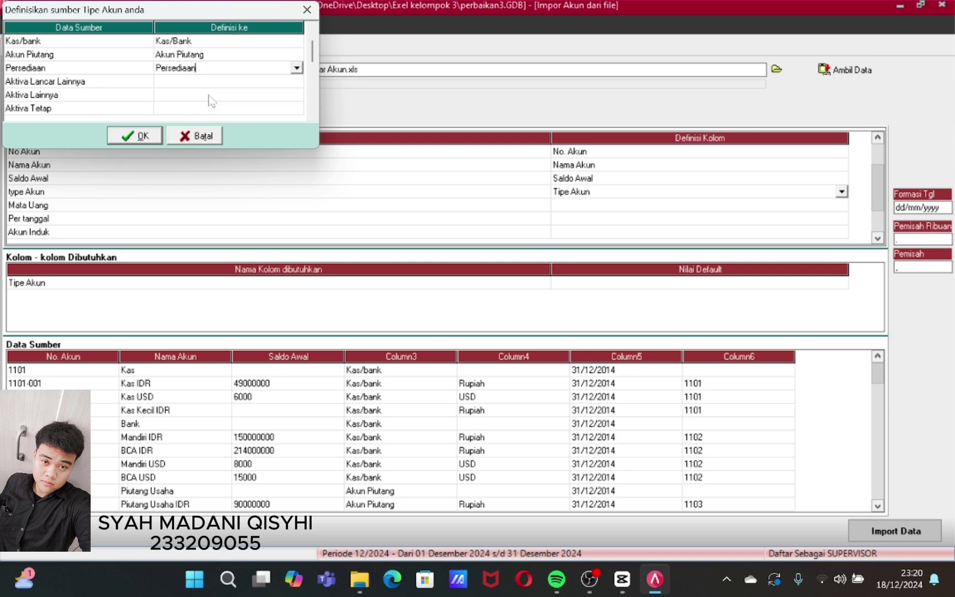
# - Match the source account types Aktiva Lancar Lainnya, Aktiva Lainnya and Aktiva Tetap to the types of the same names
pyautogui.click(260, 82)
pyautogui.click(297, 81)
pyautogui.click(238, 126)
pyautogui.click(259, 94)
pyautogui.click(276, 95)
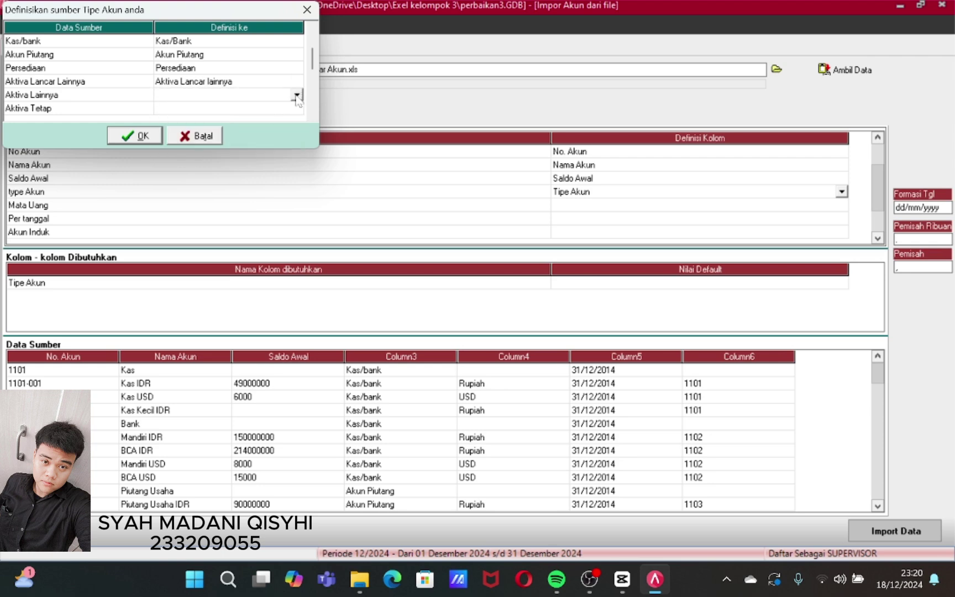
pyautogui.click(297, 94)
pyautogui.click(217, 143)
pyautogui.click(296, 95)
pyautogui.click(215, 165)
pyautogui.click(297, 110)
pyautogui.click(297, 110)
pyautogui.click(215, 159)
# - Match the source account types Akumulasi Penyusutan and Akun Hutang to the types of the same names
pyautogui.scroll(-6, 310, 115)
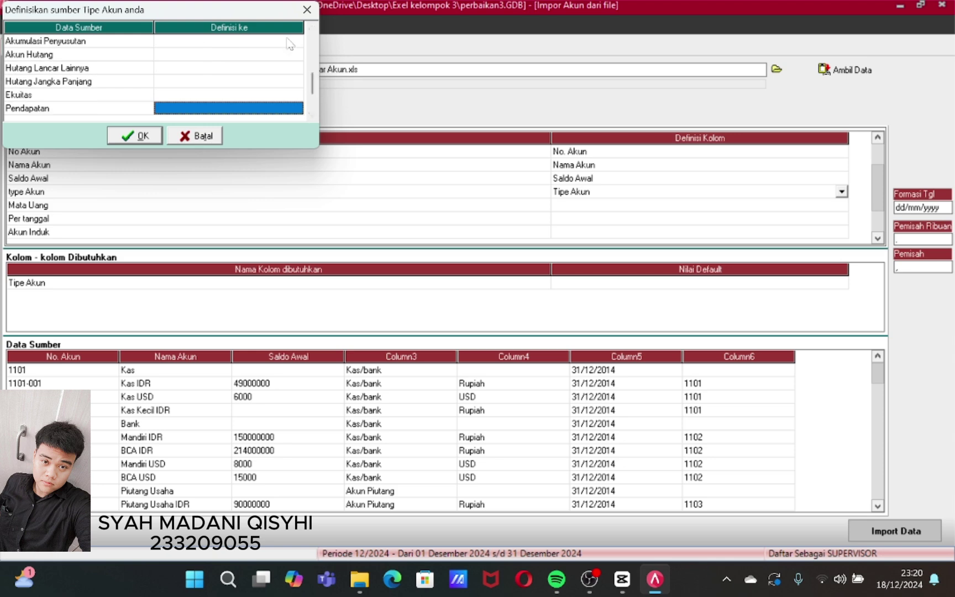
pyautogui.click(249, 41)
pyautogui.click(297, 41)
pyautogui.click(233, 102)
pyautogui.click(293, 56)
pyautogui.click(297, 55)
pyautogui.moveTo(297, 71); pyautogui.dragTo(299, 100)
pyautogui.click(248, 105)
# - Match the source account types Hutang Lancar Lainnya and Hutang Jangka Panjang to the types of the same names
pyautogui.click(233, 68)
pyautogui.click(297, 67)
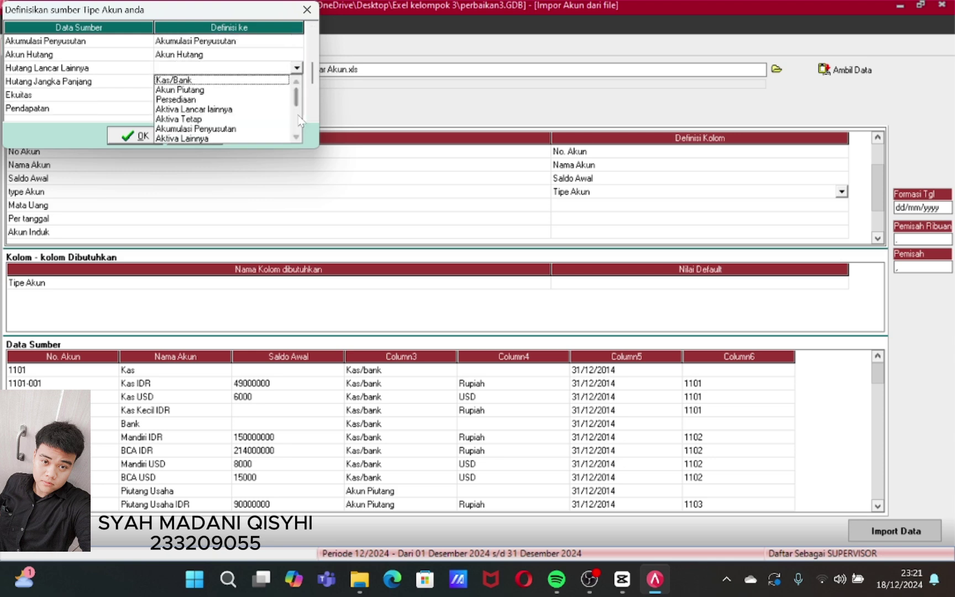
pyautogui.scroll(-2, 243, 103)
pyautogui.click(216, 100)
pyautogui.click(266, 82)
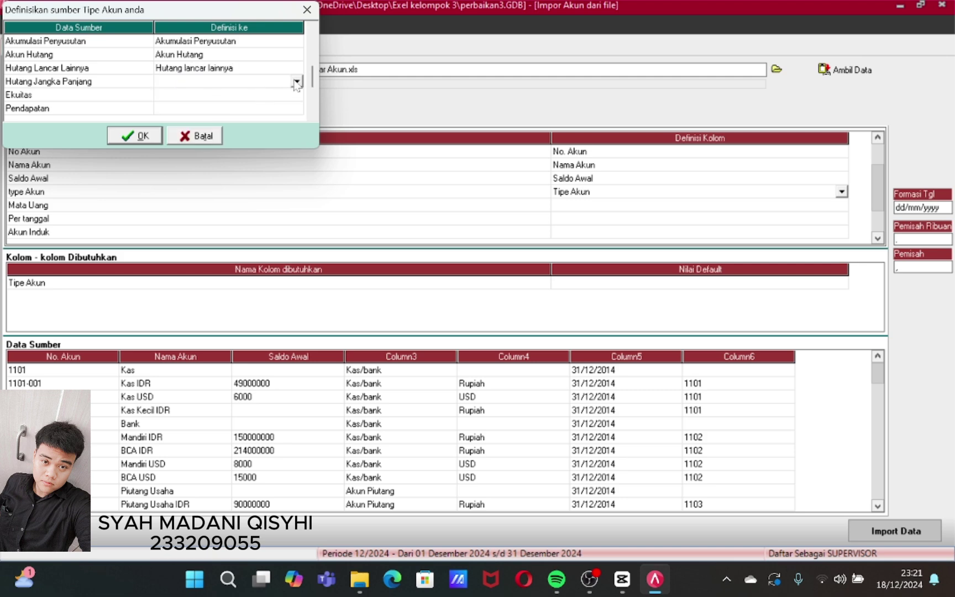
pyautogui.click(297, 81)
pyautogui.scroll(-2, 299, 136)
pyautogui.click(188, 121)
# - Match the source account types Ekuitas and Pendapatan to the types of the same names
pyautogui.click(232, 94)
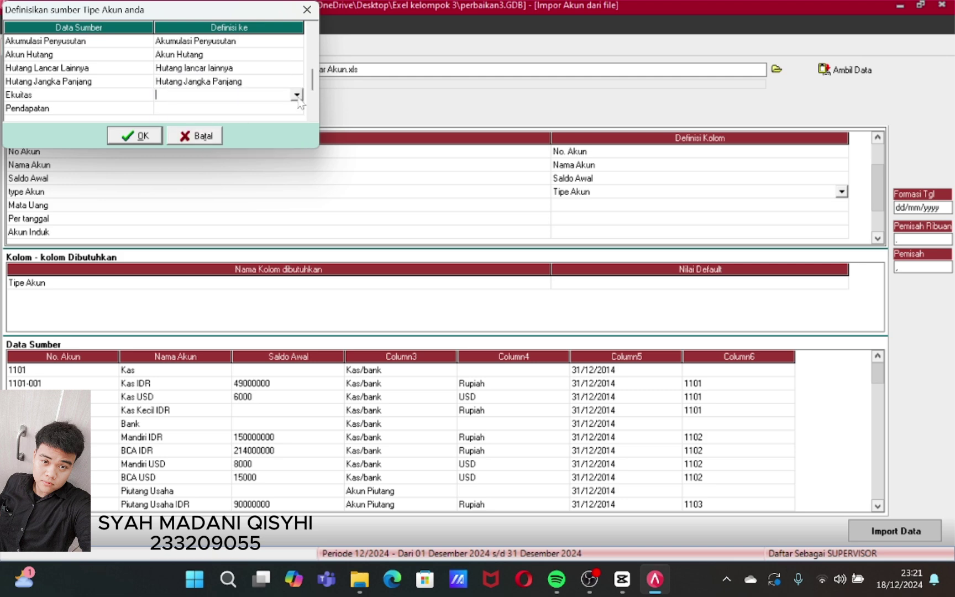
pyautogui.click(297, 95)
pyautogui.click(296, 162)
pyautogui.scroll(-3, 298, 162)
pyautogui.click(182, 112)
pyautogui.click(297, 108)
pyautogui.click(297, 108)
pyautogui.click(183, 132)
# - Match the source account types Harga Pokok Penjualan and Beban to the types of the same names
pyautogui.scroll(-4, 310, 119)
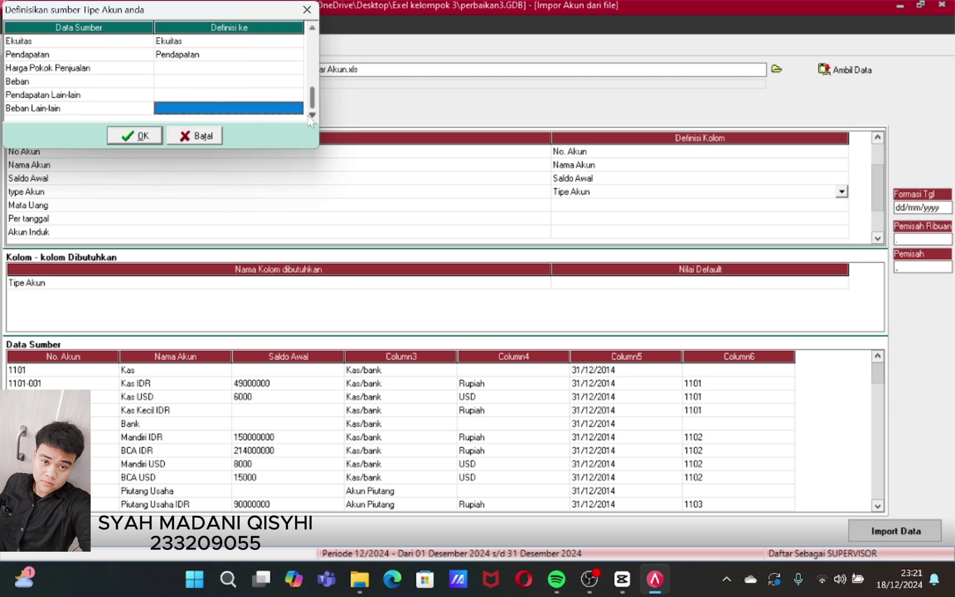
pyautogui.click(297, 68)
pyautogui.click(297, 68)
pyautogui.click(221, 107)
pyautogui.click(296, 81)
pyautogui.click(296, 81)
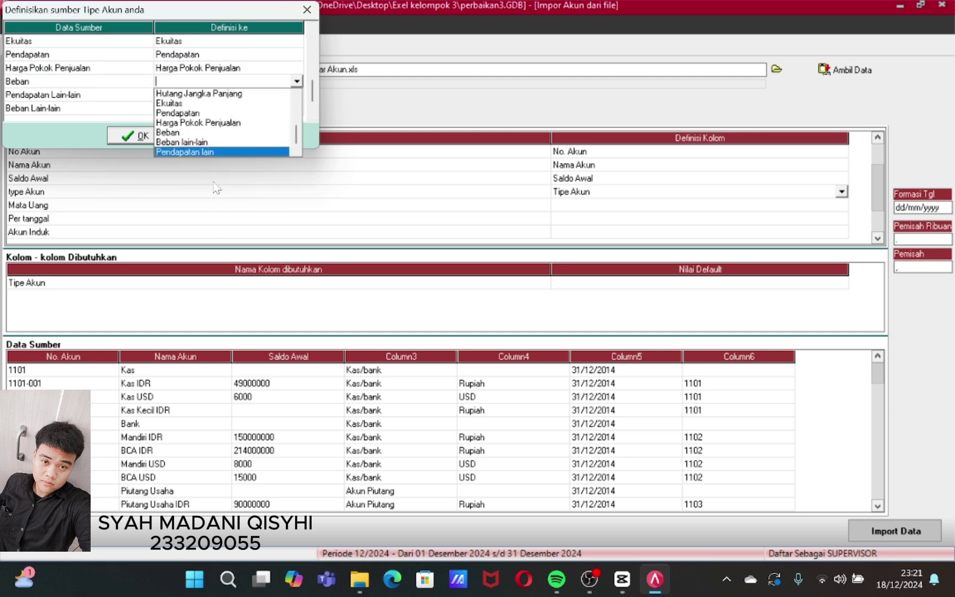
pyautogui.click(257, 126)
# - Match Pendapatan Lain-lain to Pendapatan lain and Beban Lain-lain to Beban lain-lain, and accept the account type definitions
pyautogui.click(297, 95)
pyautogui.click(297, 95)
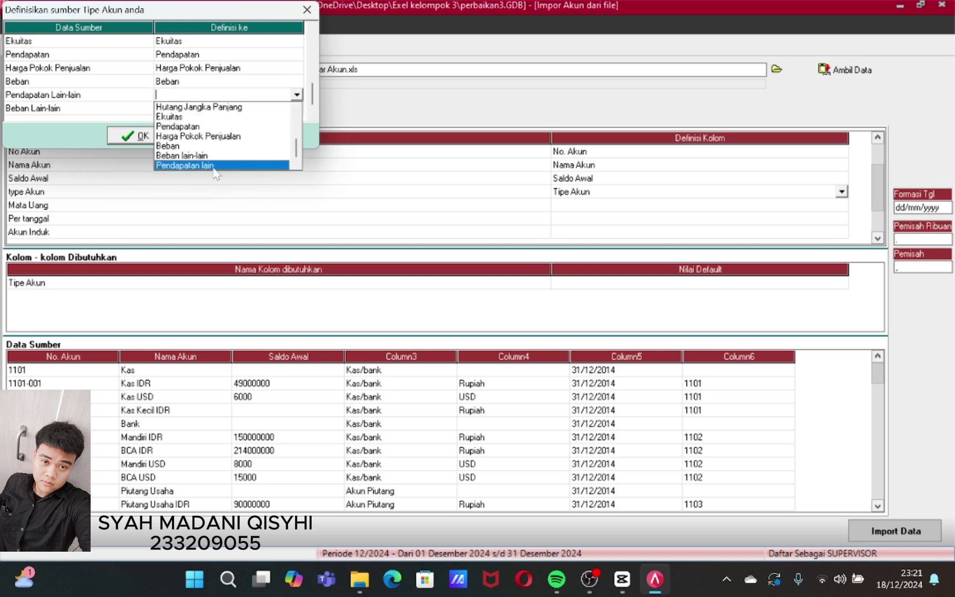
pyautogui.click(214, 165)
pyautogui.click(297, 108)
pyautogui.click(296, 109)
pyautogui.click(216, 166)
pyautogui.click(135, 136)
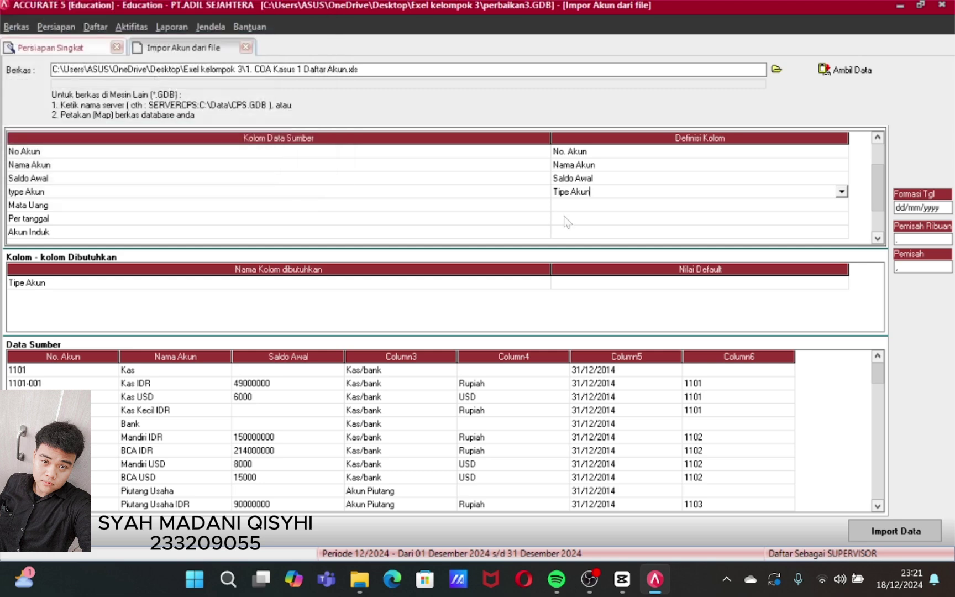
# - Define the Mata Uang source column as Mata Uang, matching Rupiah to Rupiah and USD to Dollar
pyautogui.click(801, 206)
pyautogui.click(801, 205)
pyautogui.click(841, 205)
pyautogui.click(608, 226)
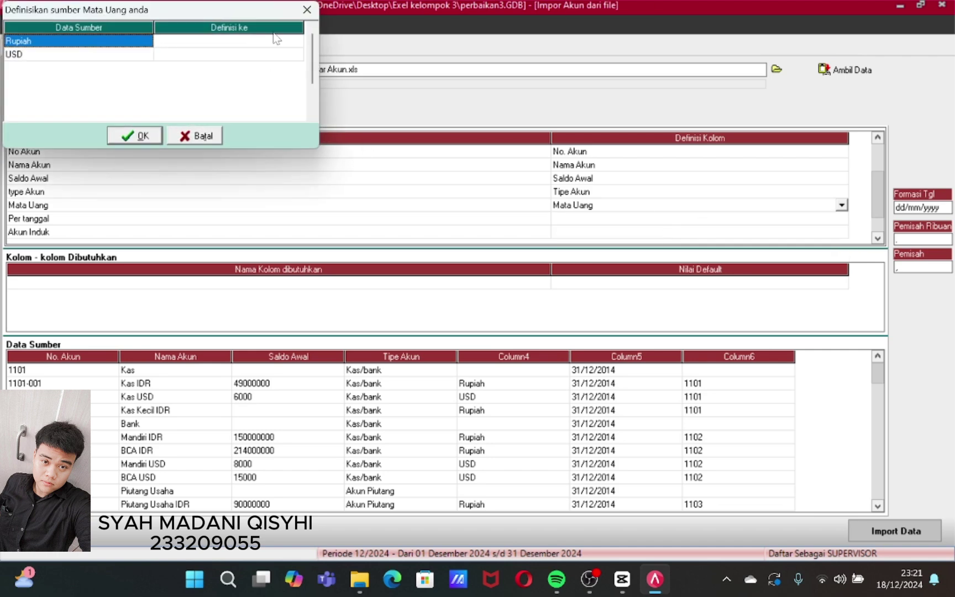
pyautogui.click(275, 40)
pyautogui.click(296, 41)
pyautogui.click(246, 54)
pyautogui.click(297, 55)
pyautogui.click(297, 54)
pyautogui.click(240, 79)
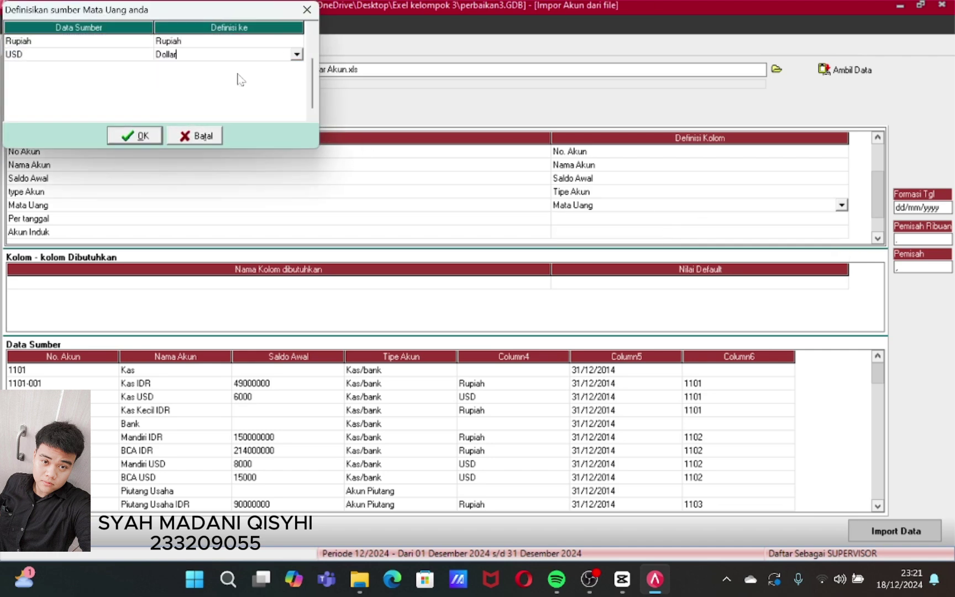
pyautogui.click(136, 136)
# - Define the Per tanggal source column as Saldo per tgl and the Akun Induk column as Akun Induk
pyautogui.click(736, 220)
pyautogui.click(823, 224)
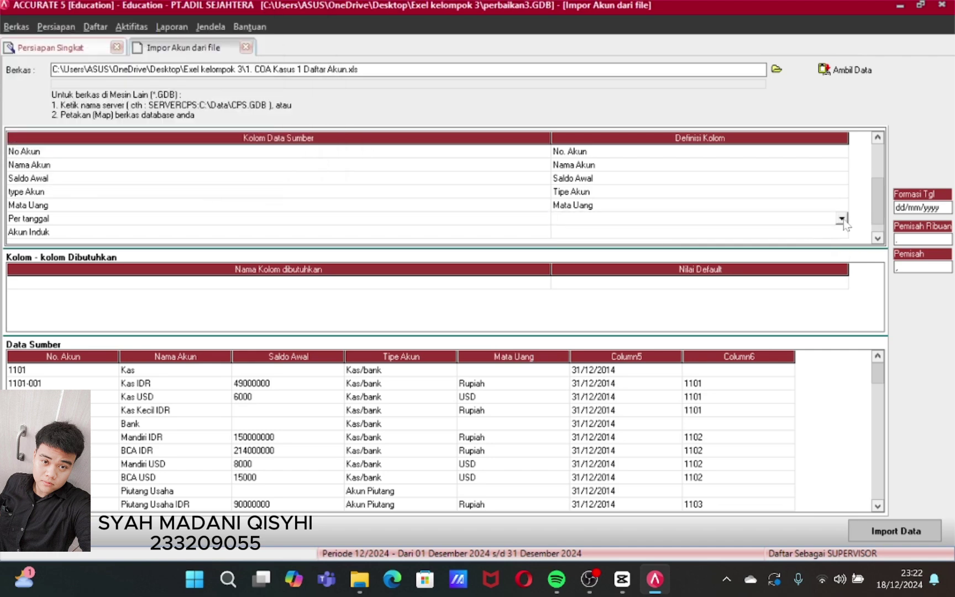
pyautogui.click(841, 218)
pyautogui.click(673, 244)
pyautogui.click(663, 232)
pyautogui.click(841, 232)
pyautogui.click(618, 268)
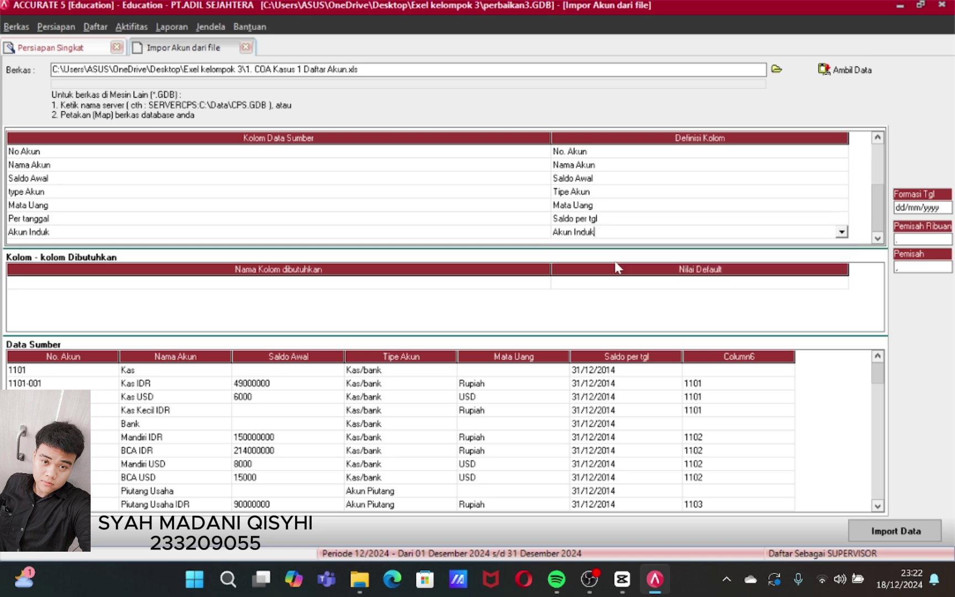
# - Import the mapped account data and continue to the default currency accounts (Akun Default Mata Uang)
pyautogui.click(897, 527)
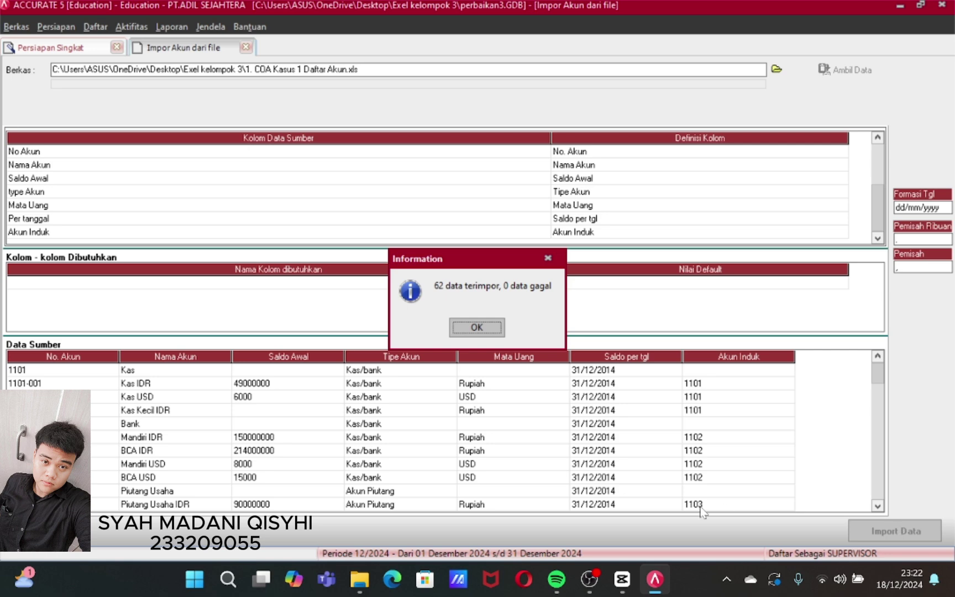
pyautogui.click(462, 330)
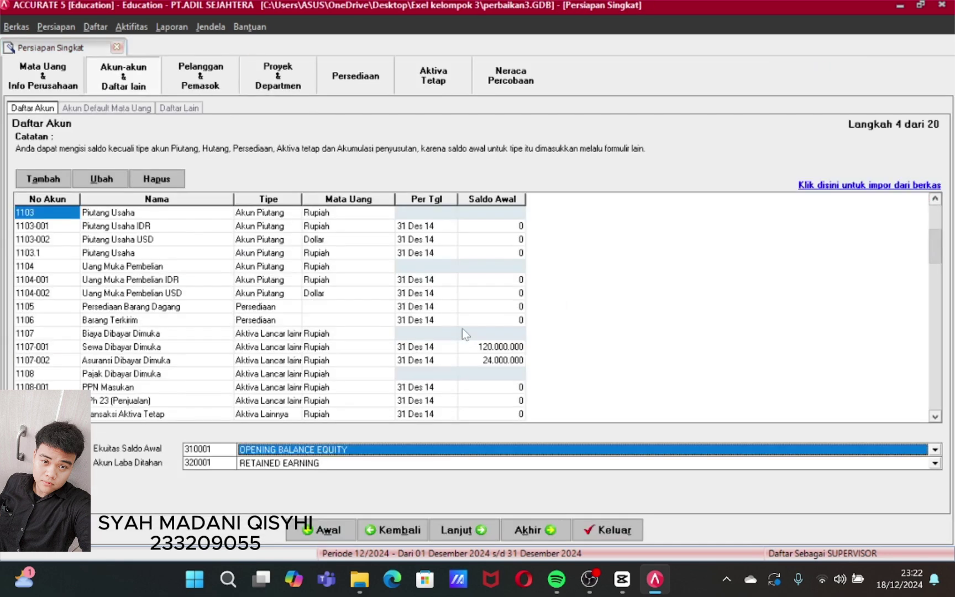
pyautogui.click(446, 532)
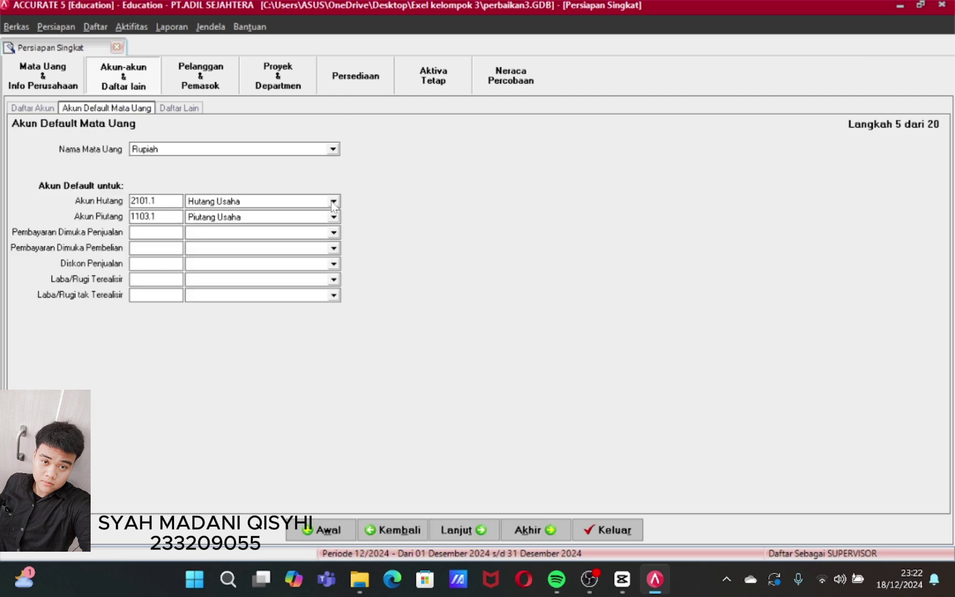
# - For Rupiah, set the default Akun Hutang to Hutang Usaha IDR and Akun Piutang to Piutang Usaha IDR
pyautogui.click(334, 202)
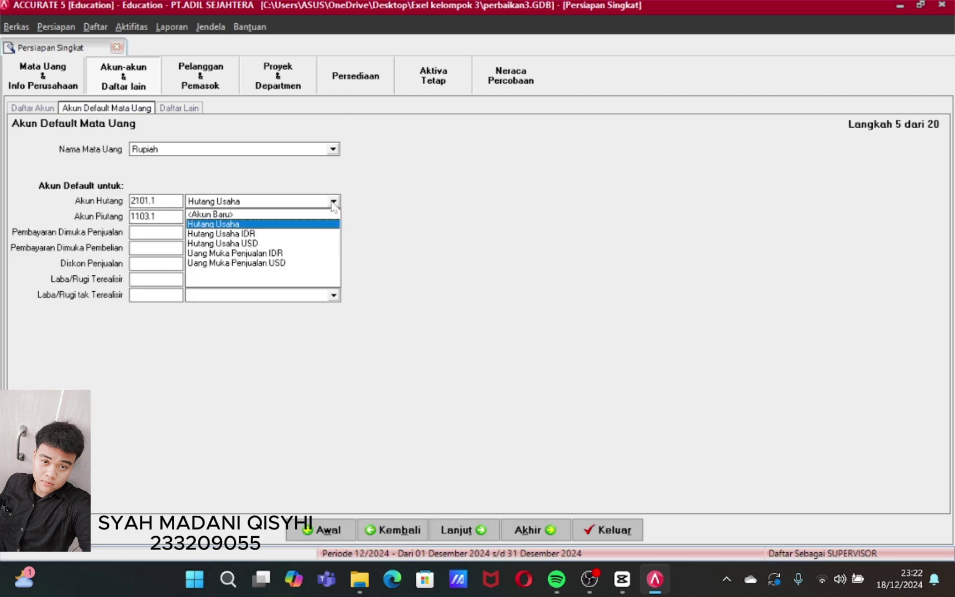
pyautogui.click(247, 234)
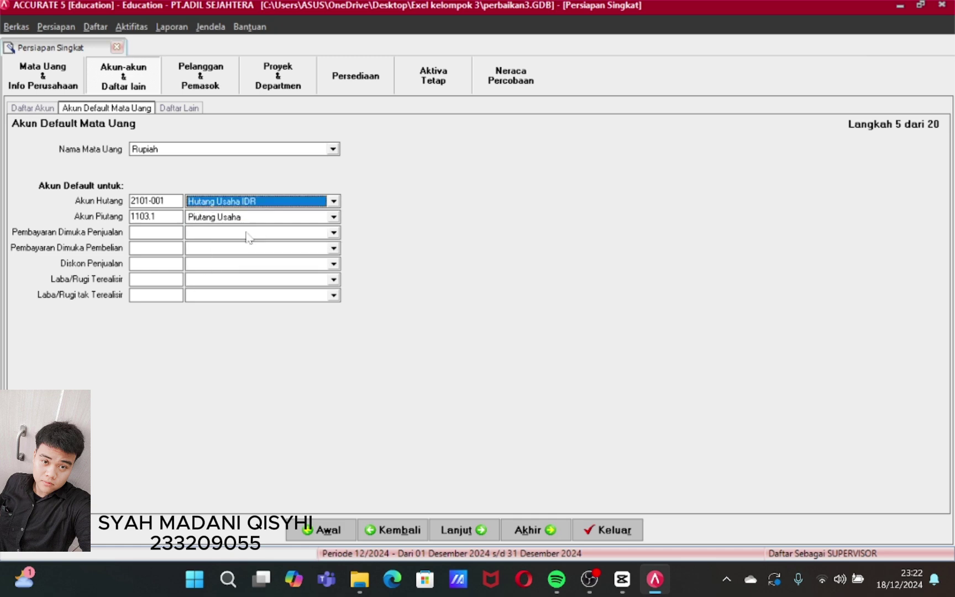
pyautogui.click(334, 217)
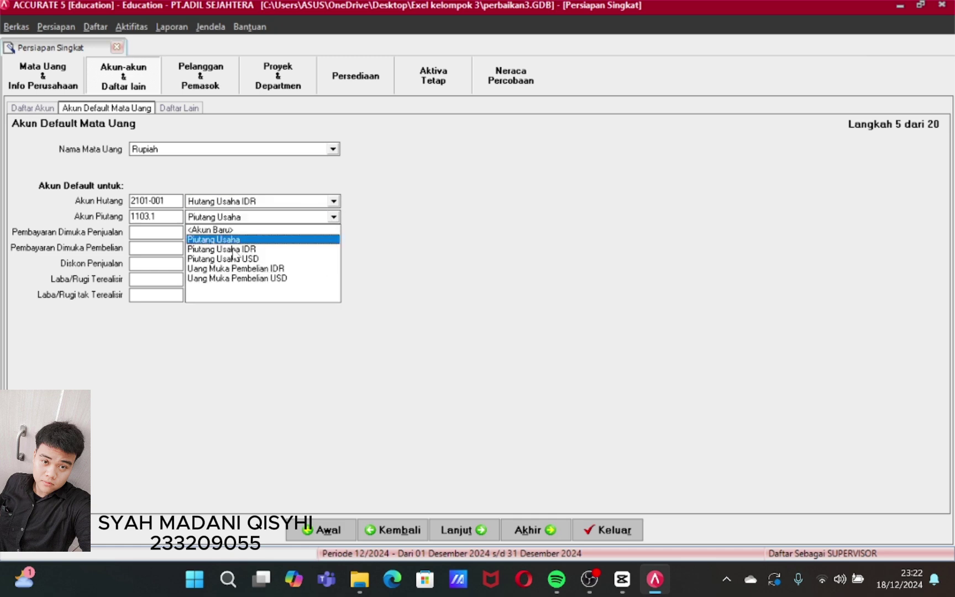
pyautogui.click(234, 250)
# - For Rupiah, set Pembayaran Dimuka Penjualan to Uang Muka Penjualan IDR and Pembayaran Dimuka Pembelian to Uang Muka Pembelian IDR
pyautogui.click(333, 233)
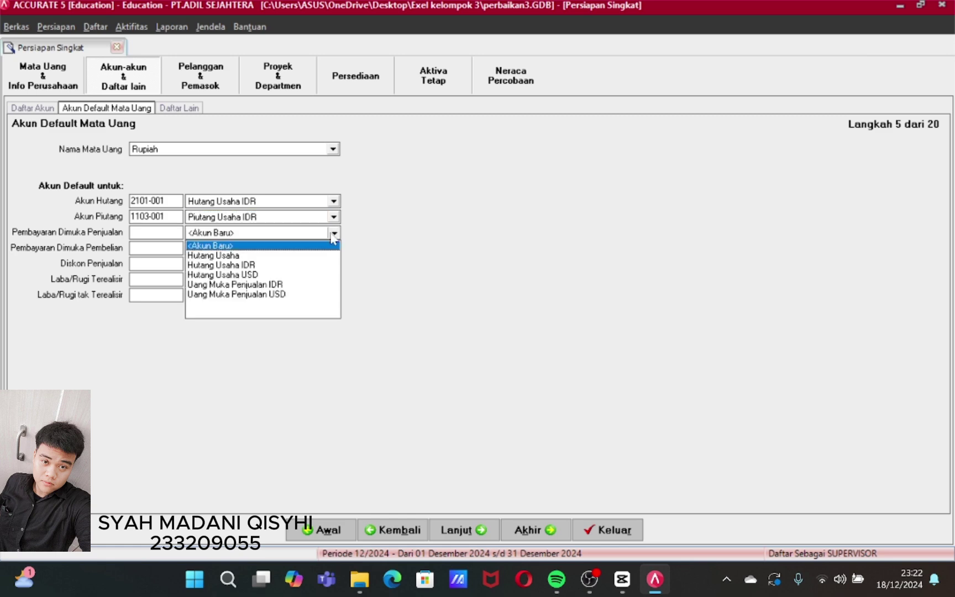
pyautogui.click(244, 284)
pyautogui.click(334, 249)
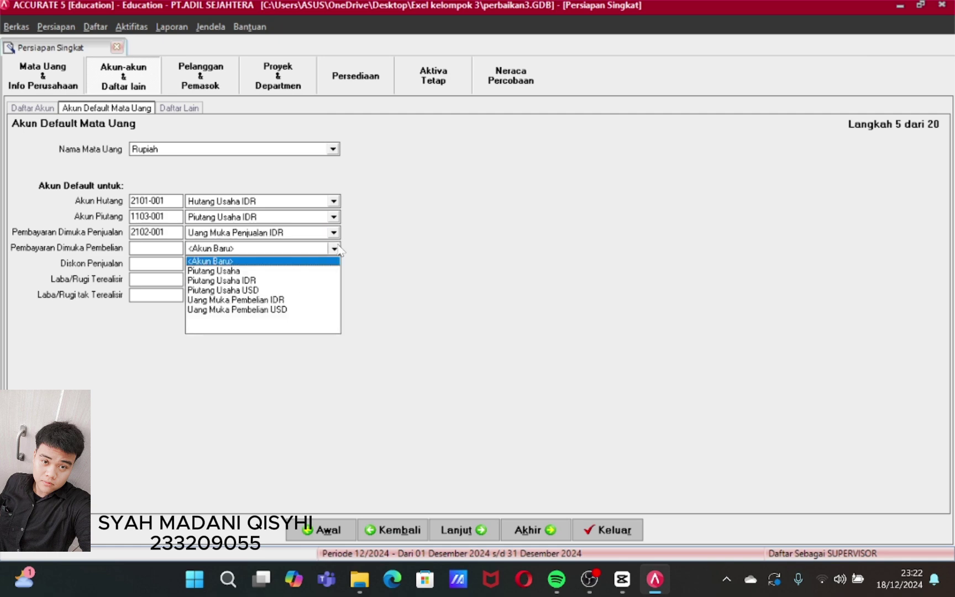
pyautogui.click(281, 301)
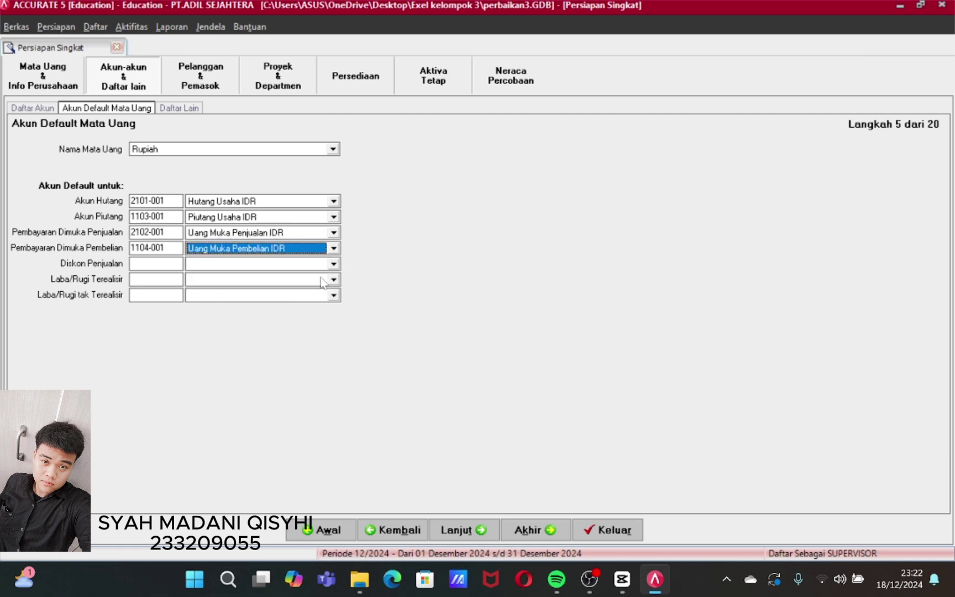
# - Set Rupiah's default Diskon Penjualan account to Diskon Penjualan and its Laba/Rugi Terealisir account to Laba/Rugi Terealisasi
pyautogui.click(334, 264)
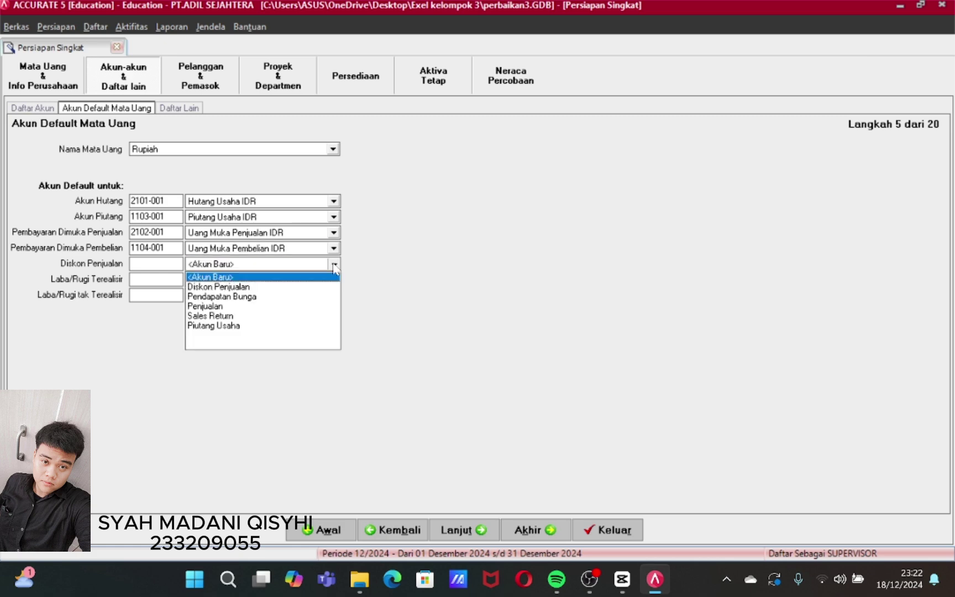
pyautogui.click(243, 287)
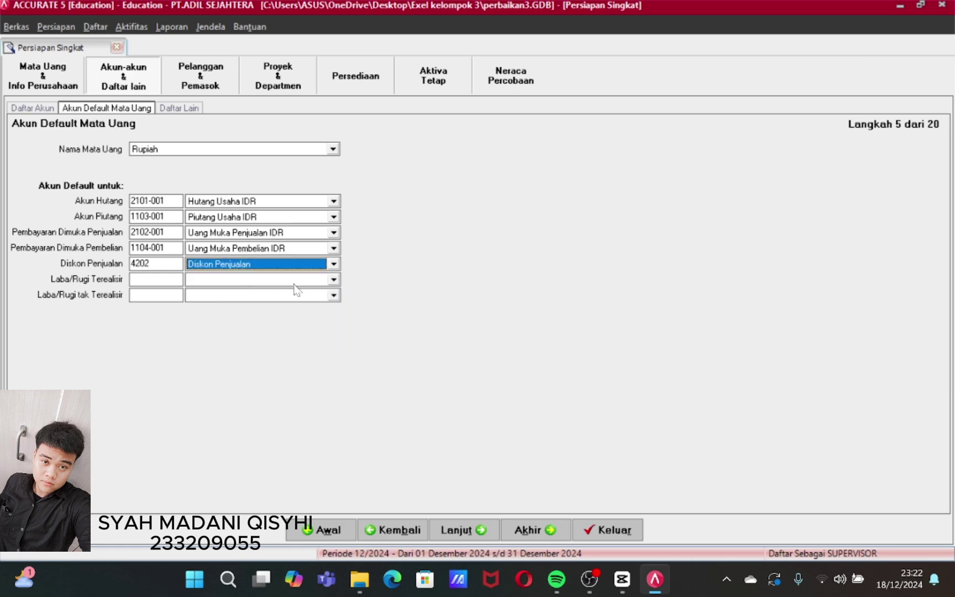
pyautogui.click(333, 281)
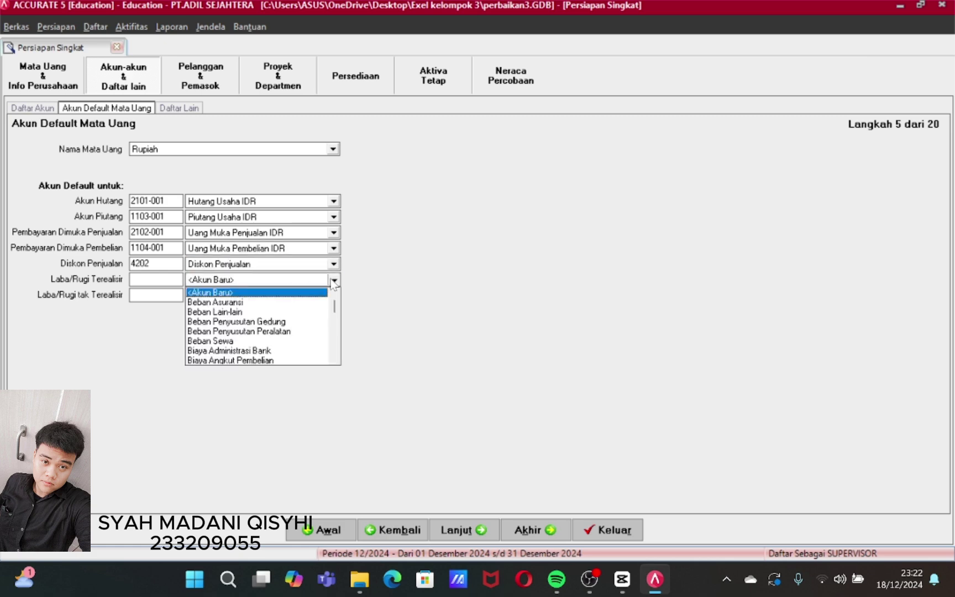
pyautogui.click(334, 359)
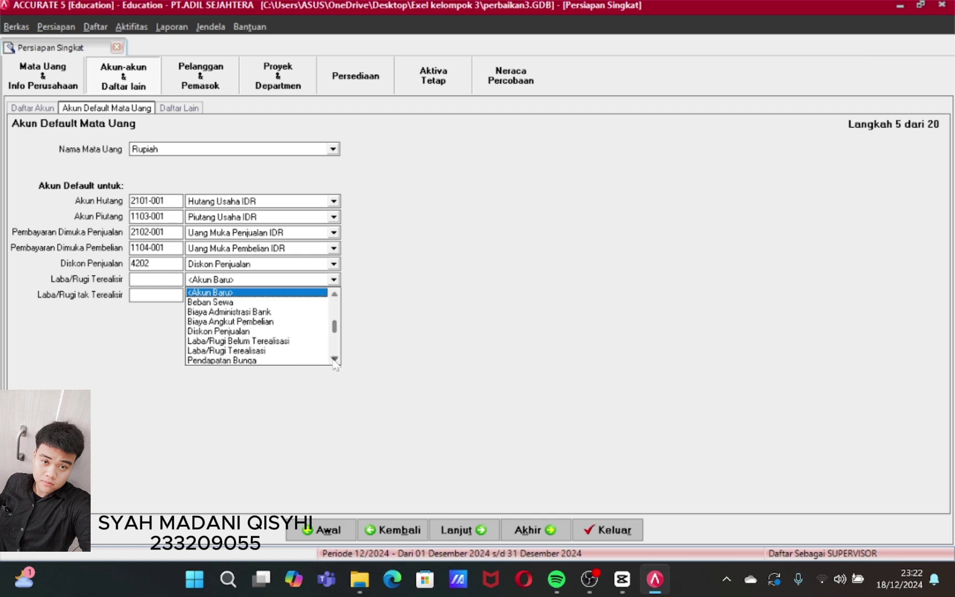
pyautogui.click(278, 351)
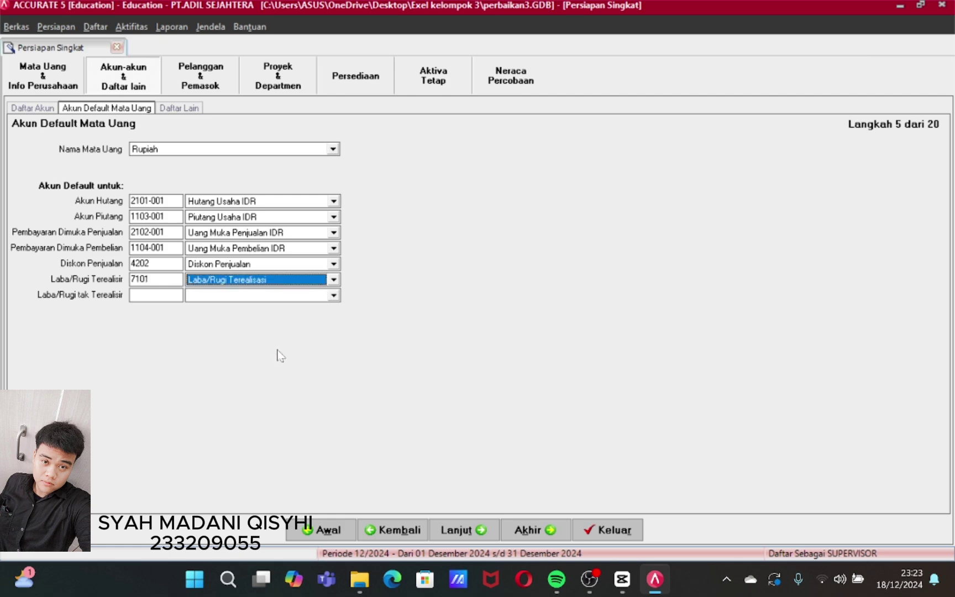
# - Set Rupiah's default Laba/Rugi tak Terealisir account to Laba/Rugi Belum Terealisasi
pyautogui.click(333, 297)
pyautogui.scroll(-6, 335, 379)
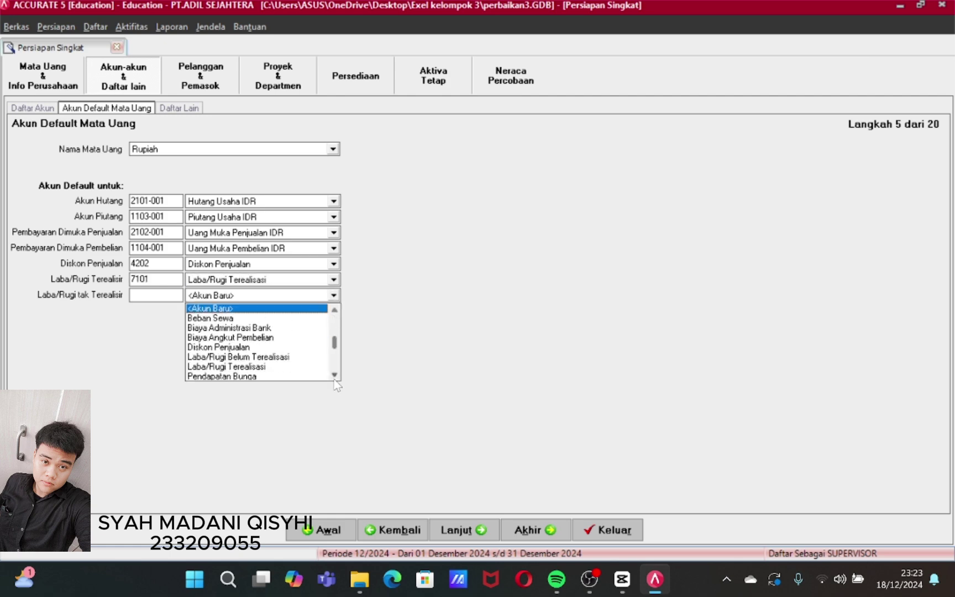
pyautogui.click(274, 338)
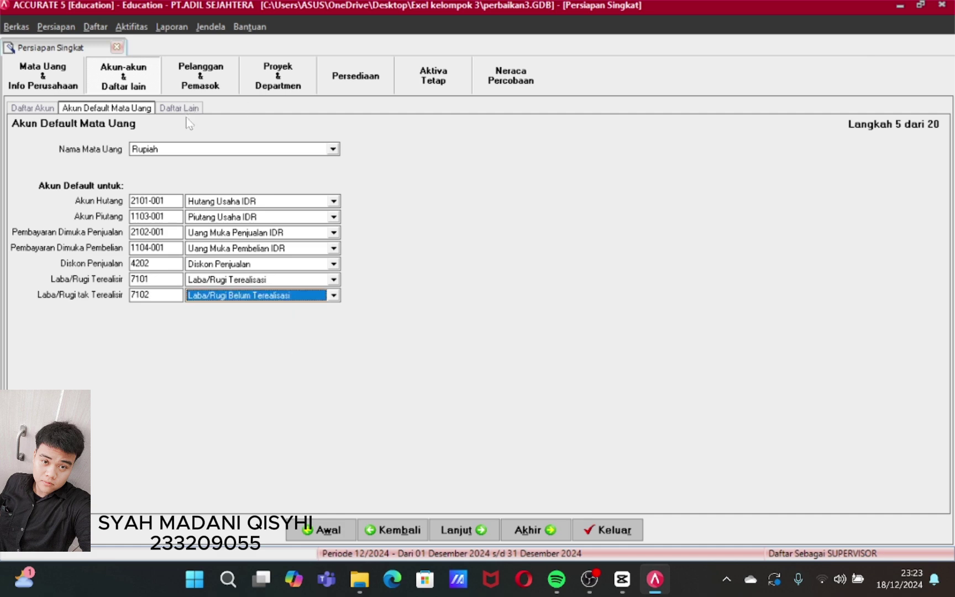
# - Switch the currency whose default accounts are being defined from Rupiah to Dollar
pyautogui.click(334, 148)
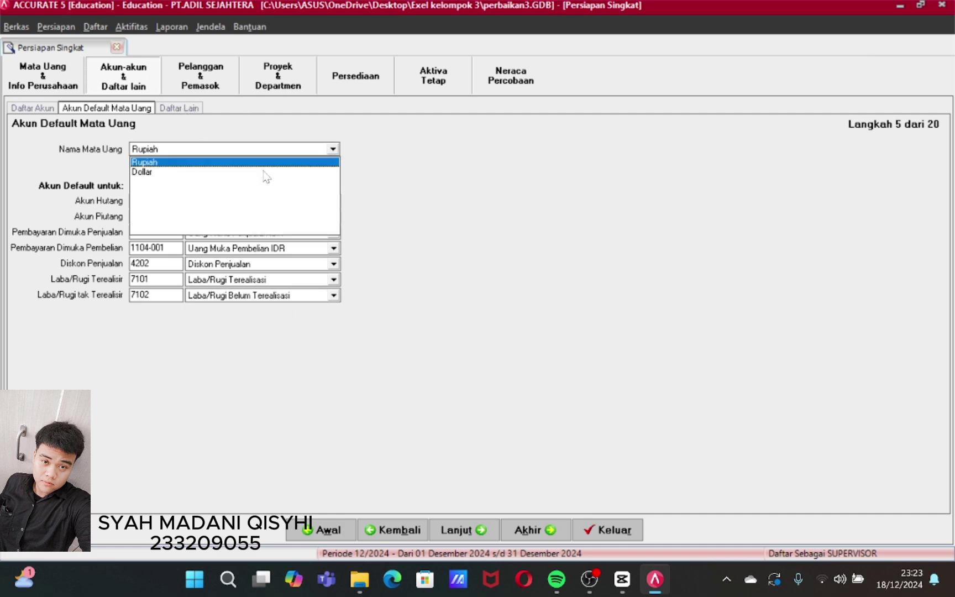
pyautogui.click(265, 176)
pyautogui.click(333, 149)
pyautogui.click(241, 176)
pyautogui.click(334, 149)
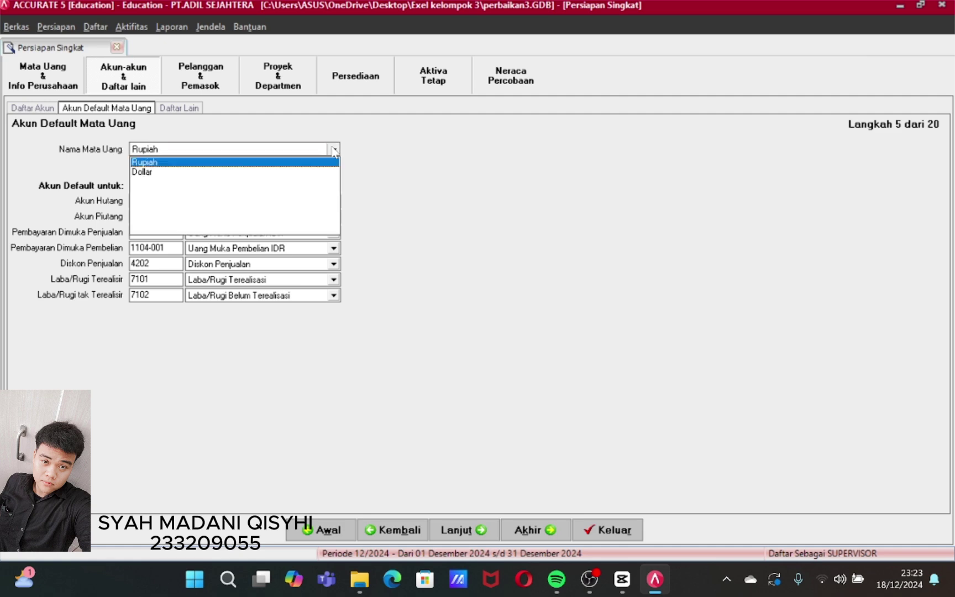
pyautogui.click(215, 176)
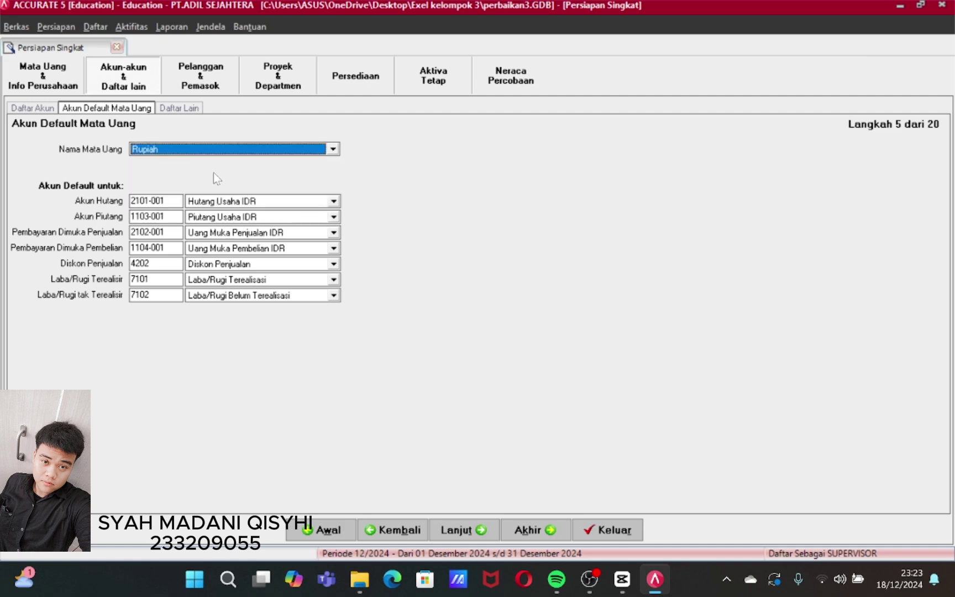
pyautogui.click(334, 149)
pyautogui.click(258, 172)
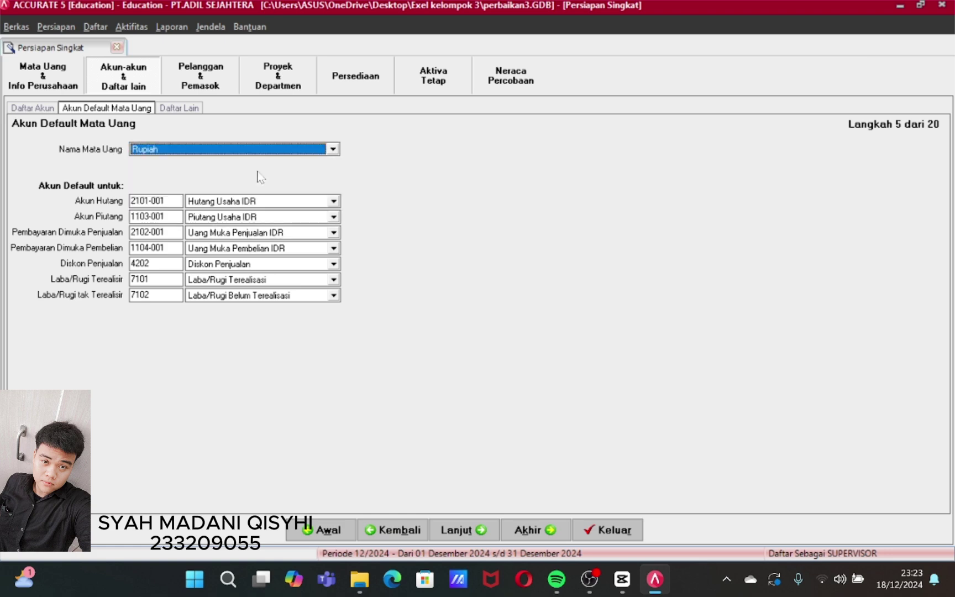
pyautogui.click(330, 151)
pyautogui.click(325, 171)
pyautogui.click(303, 149)
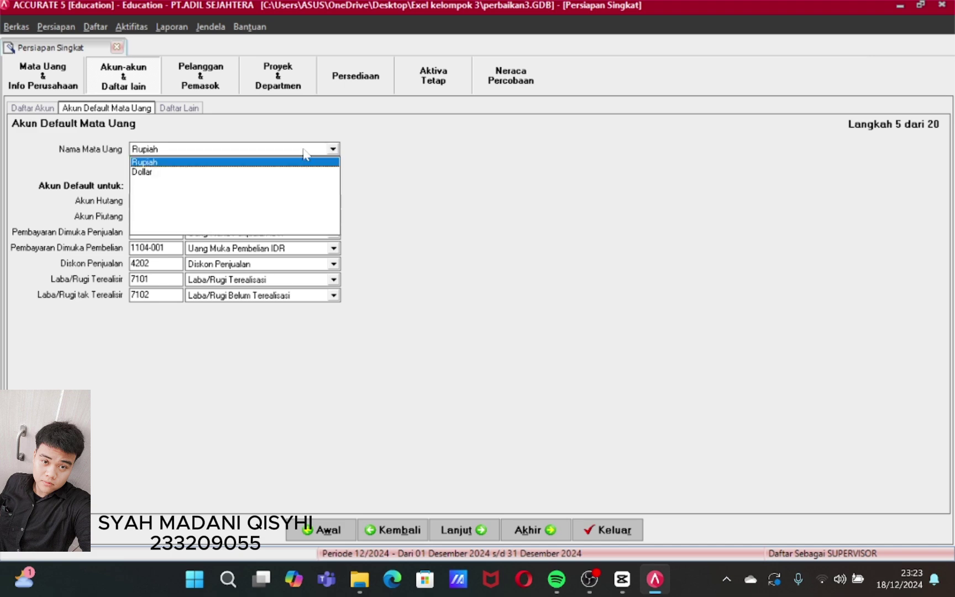
pyautogui.click(190, 172)
pyautogui.click(334, 232)
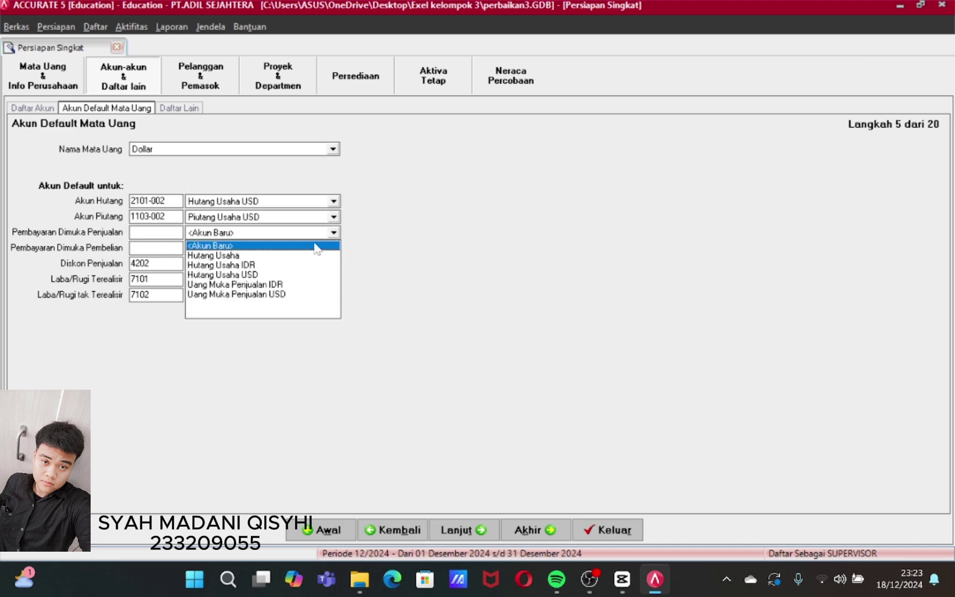
pyautogui.click(276, 285)
pyautogui.click(277, 285)
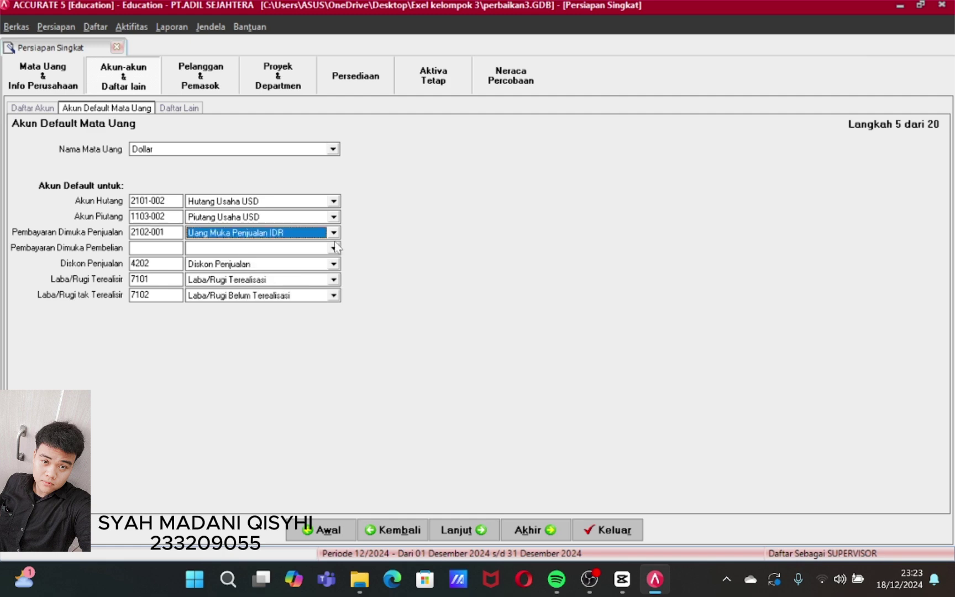
pyautogui.click(334, 233)
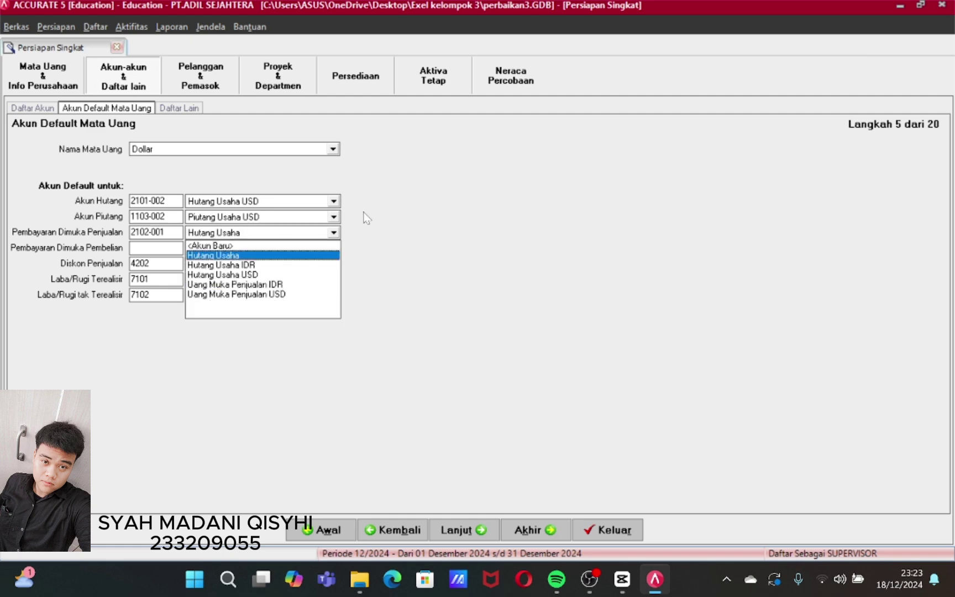
pyautogui.press('Return')
pyautogui.click(285, 295)
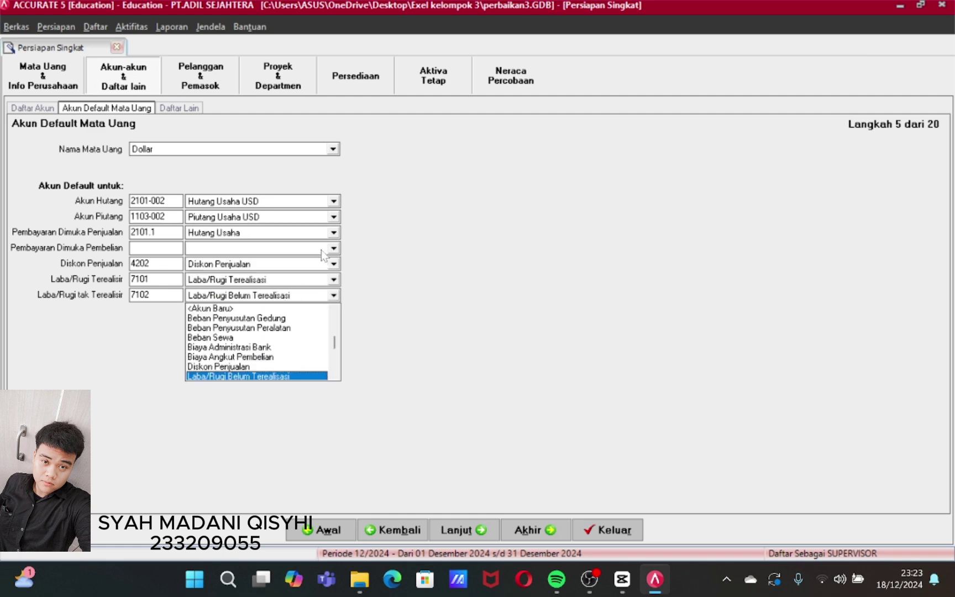
# - For Dollar, set Pembayaran Dimuka Penjualan to Uang Muka Penjualan USD and Pembayaran Dimuka Pembelian to Uang Muka Pembelian USD
pyautogui.click(334, 233)
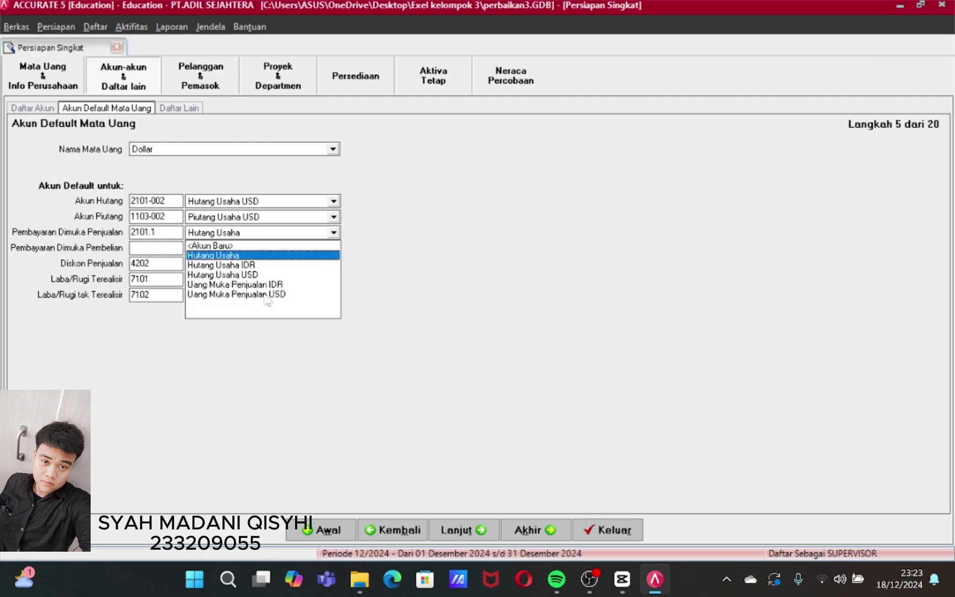
pyautogui.click(265, 298)
pyautogui.click(334, 248)
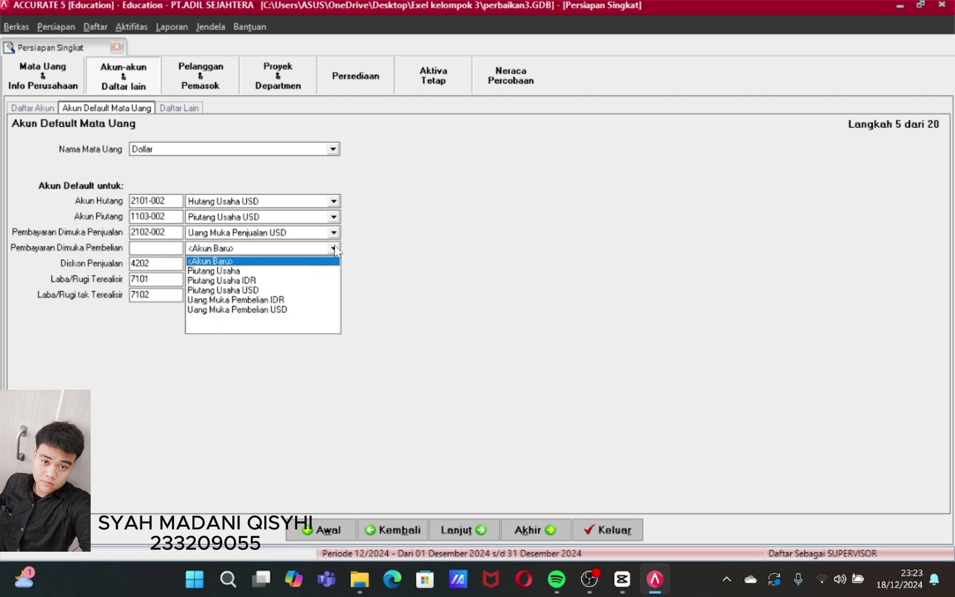
pyautogui.click(272, 310)
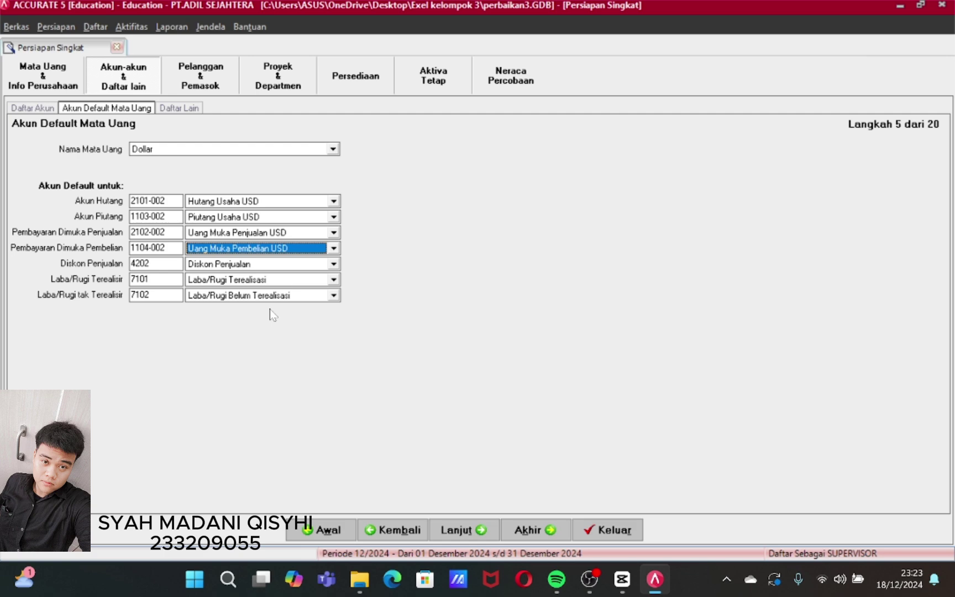
# - Continue to Daftar Lain and add a cash-on-delivery payment term (Syarat Pembayaran) with the description C.O.D
pyautogui.click(444, 529)
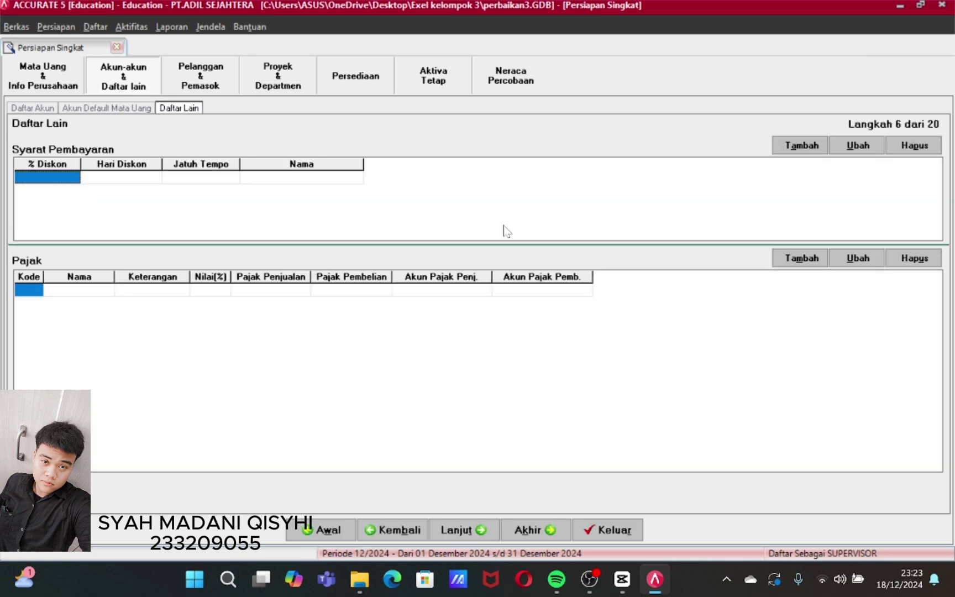
pyautogui.click(803, 150)
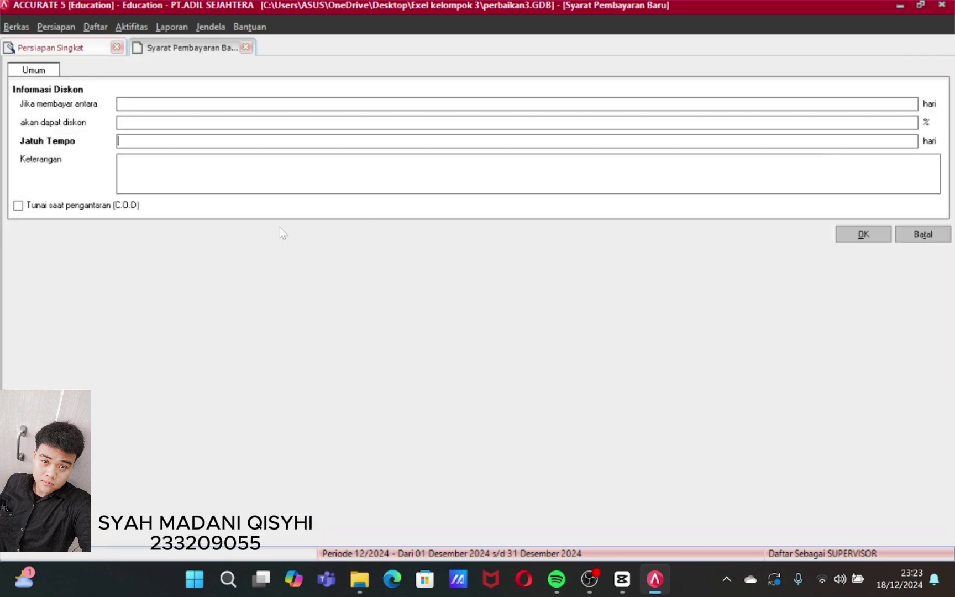
pyautogui.click(17, 206)
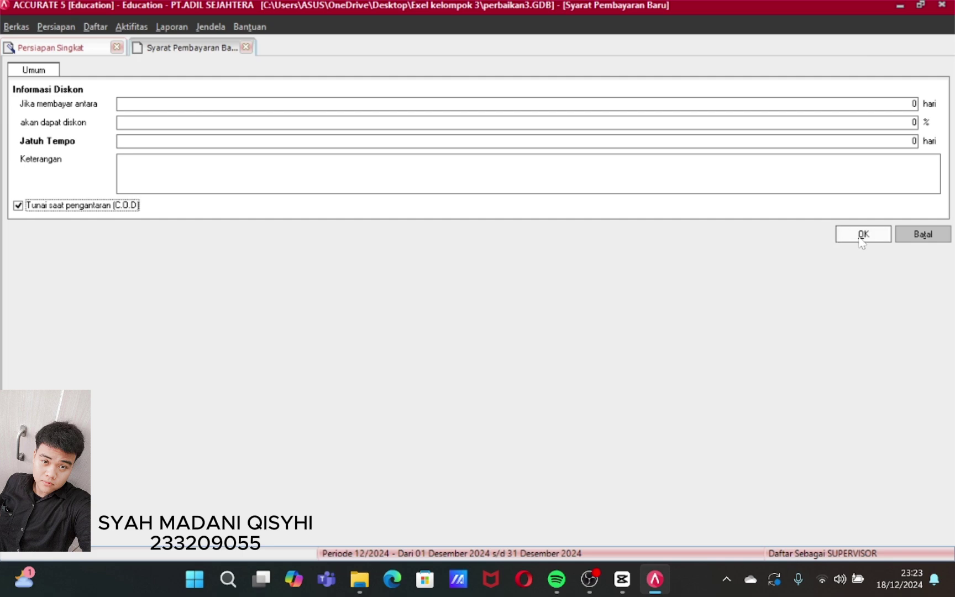
pyautogui.click(718, 174)
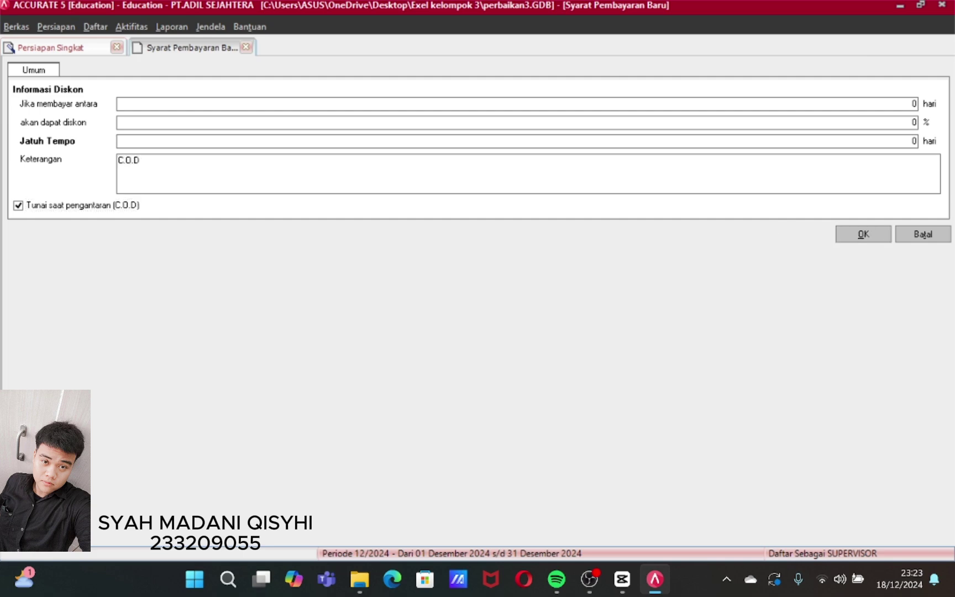
pyautogui.click(865, 239)
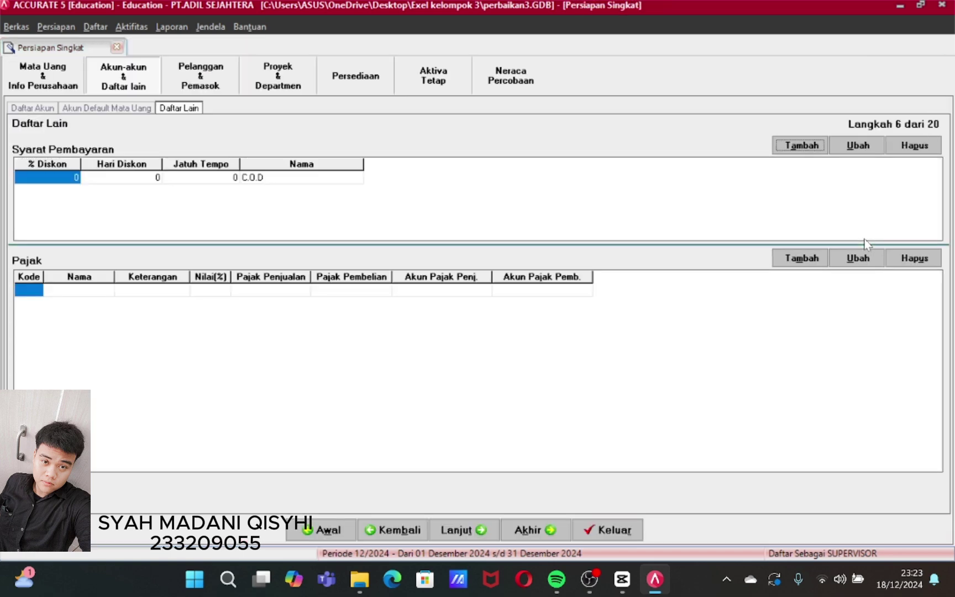
# - Add a payment term Net 30 with 0 discount days, 0% discount and a due period of 30 days
pyautogui.click(817, 145)
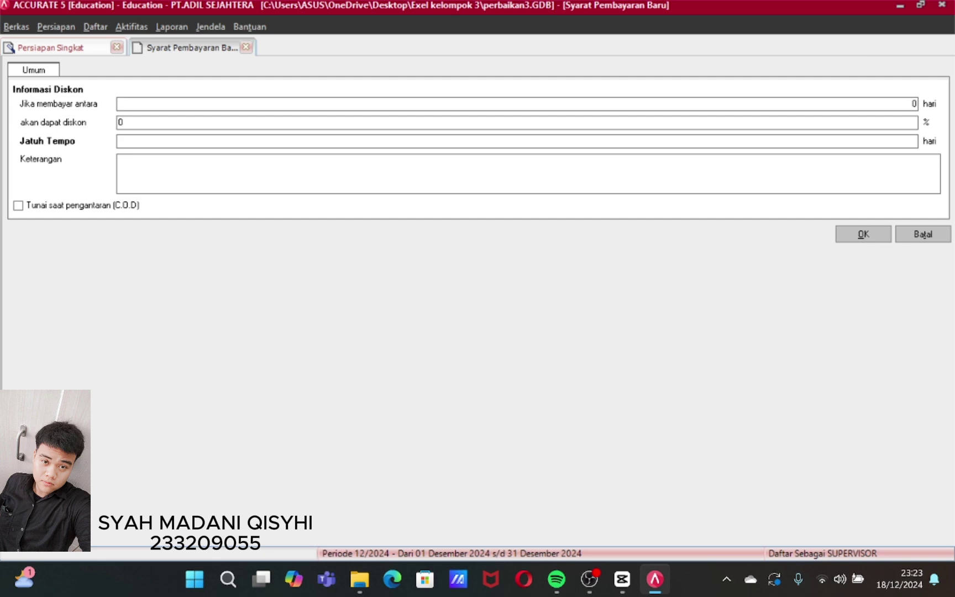
pyautogui.write('30')
pyautogui.click(119, 161)
pyautogui.click(850, 239)
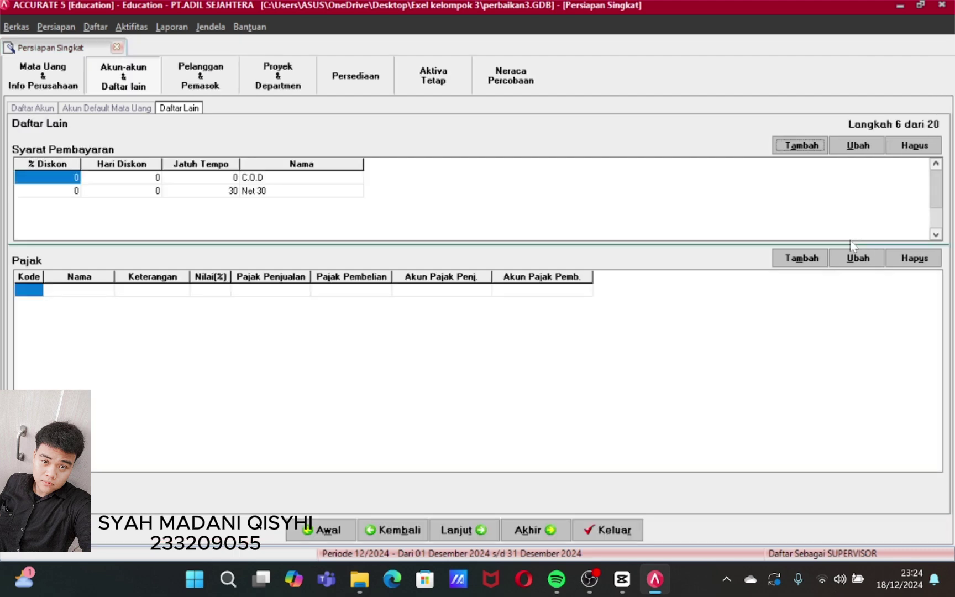
# - Add a payment term Net 60 with 0 discount days, 0% discount and a due period of 60 days
pyautogui.click(803, 147)
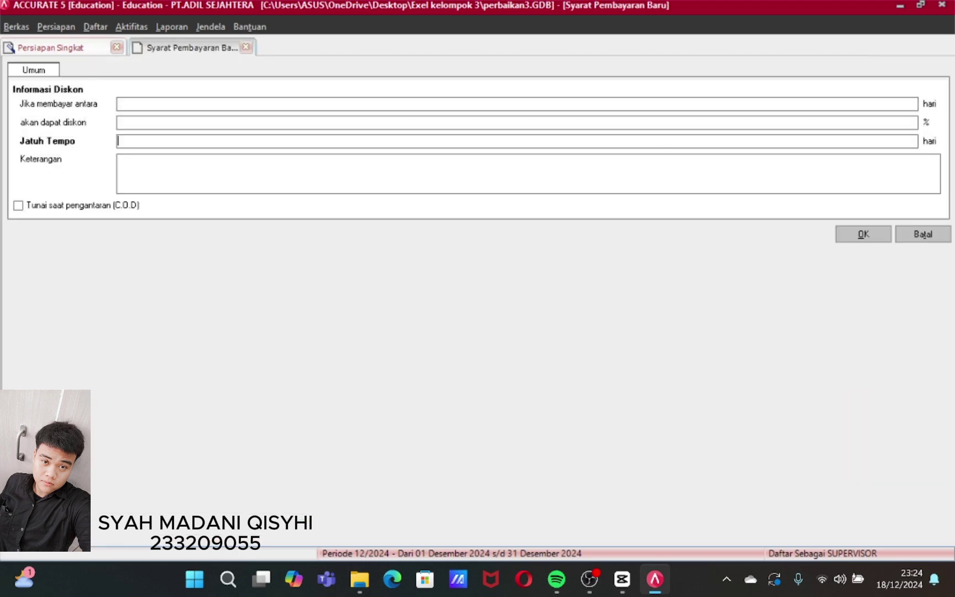
pyautogui.press('Tab')
pyautogui.press('Tab')
pyautogui.click(864, 234)
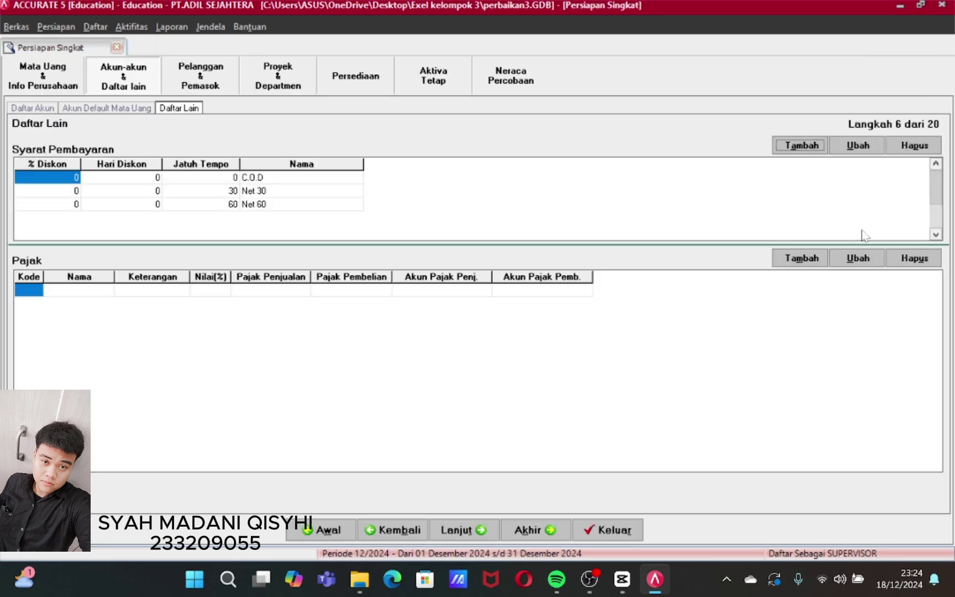
# - Add a new tax named PPN with a rate of 10%, code P and the description Pajak Pertambahan Nilai
pyautogui.click(807, 264)
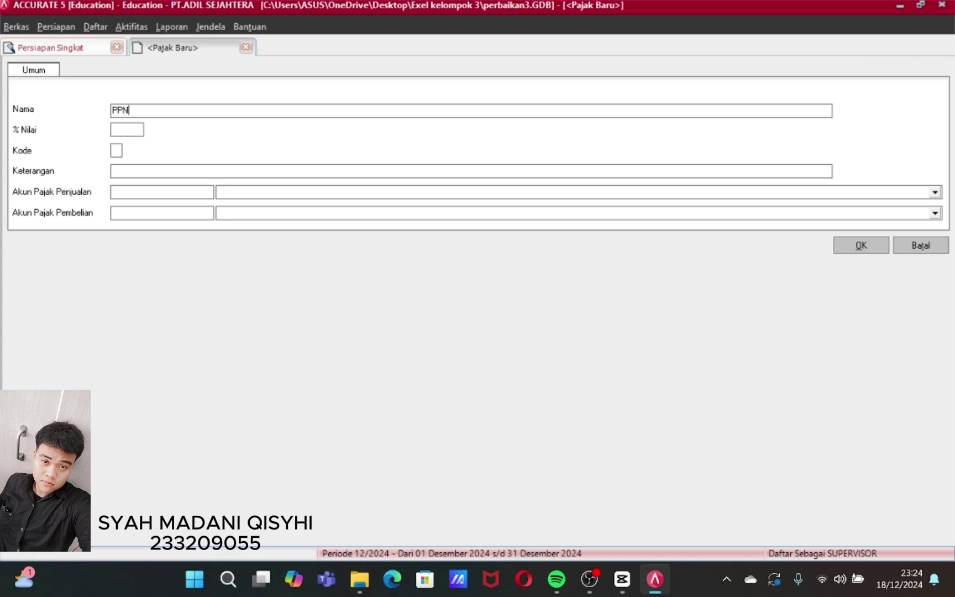
pyautogui.press('Tab')
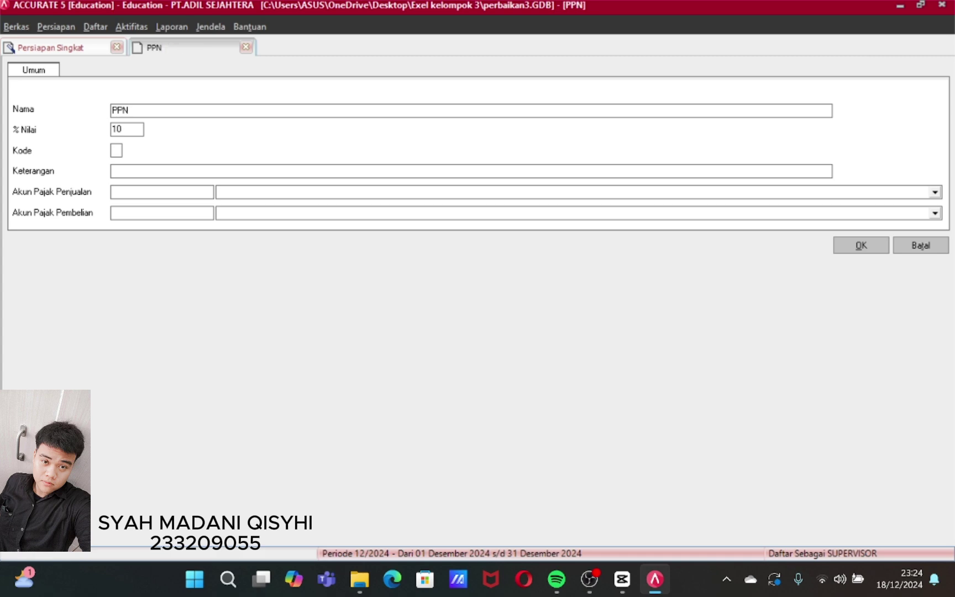
pyautogui.press('Tab')
pyautogui.write('P')
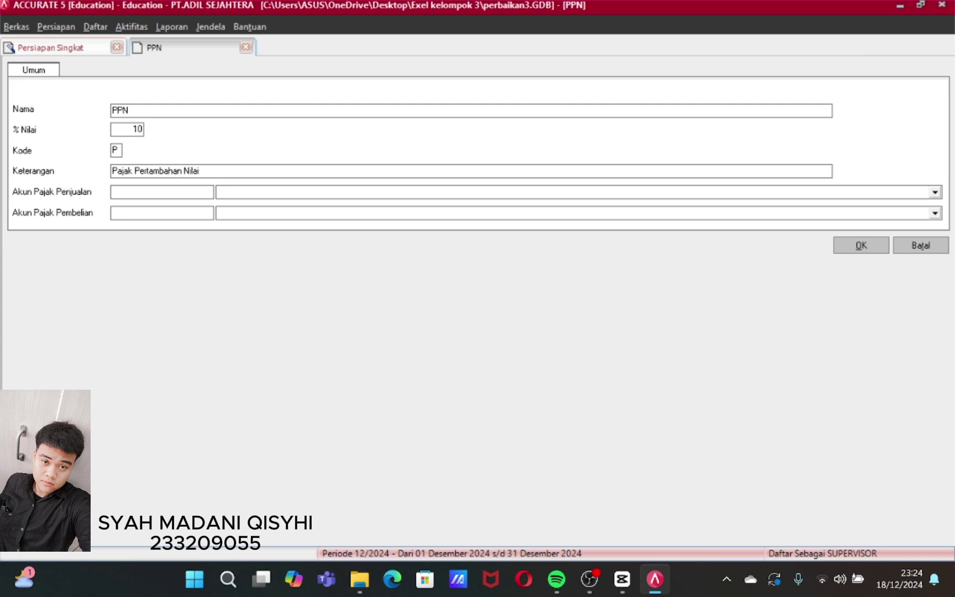
# - Set the PPN tax's Akun Pajak Penjualan to PPN Keluaran
pyautogui.click(935, 192)
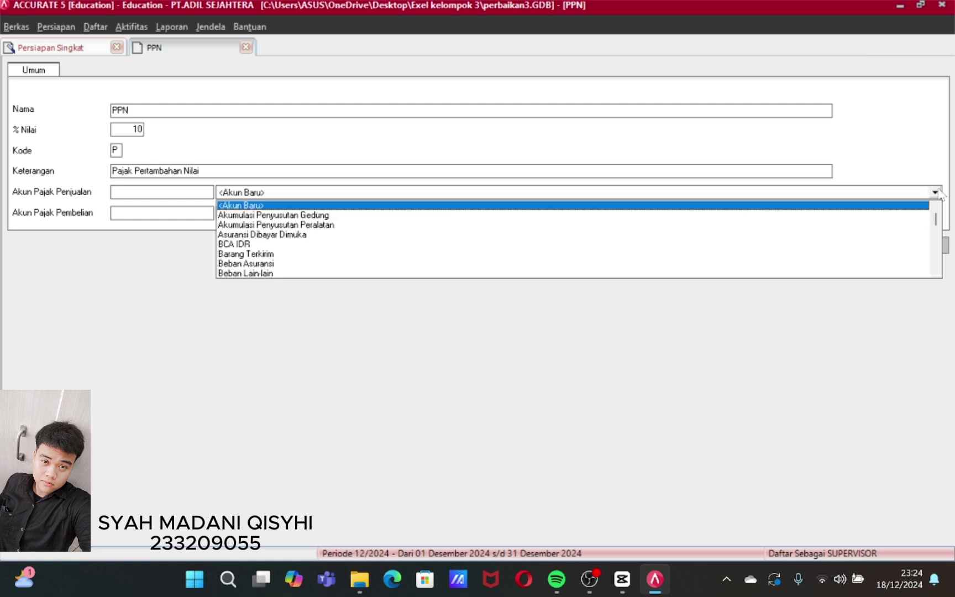
pyautogui.click(936, 263)
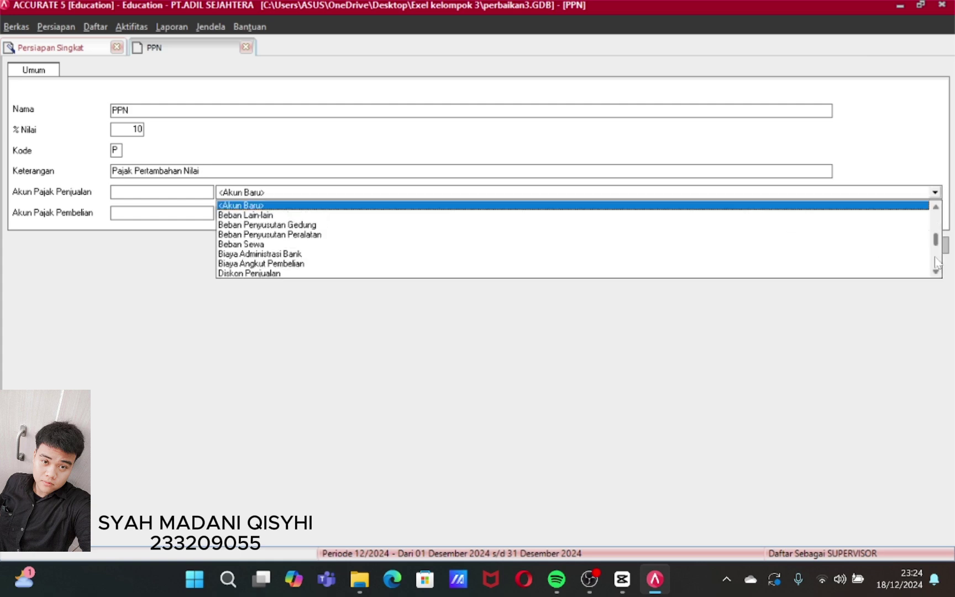
pyautogui.scroll(-3, 937, 272)
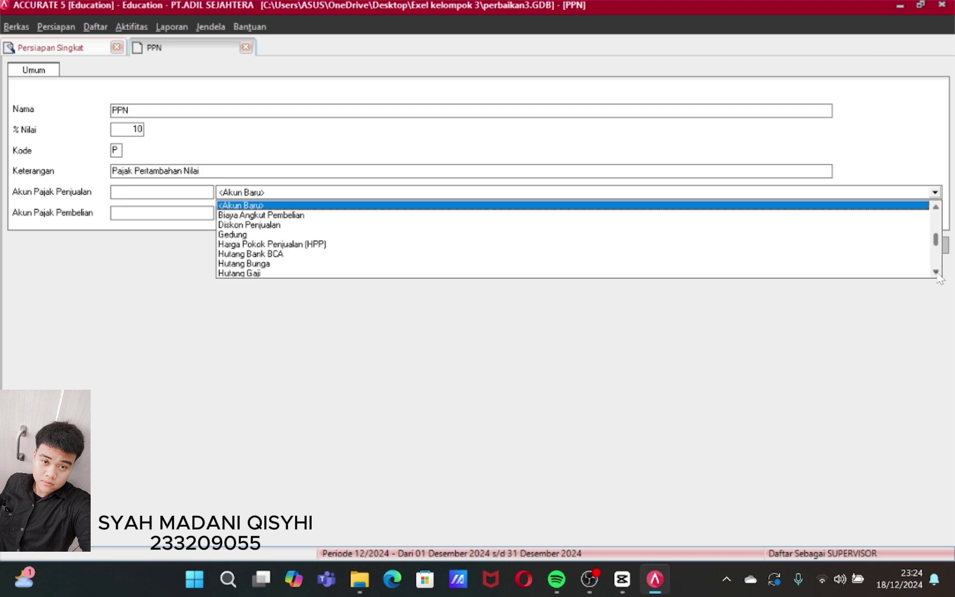
pyautogui.scroll(-2, 937, 272)
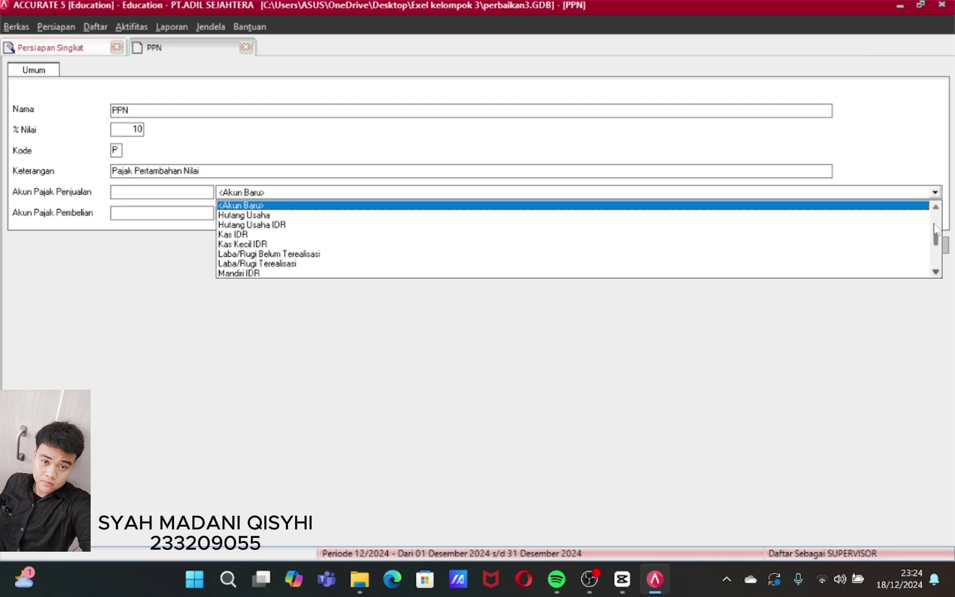
pyautogui.scroll(1, 937, 215)
pyautogui.scroll(2, 940, 243)
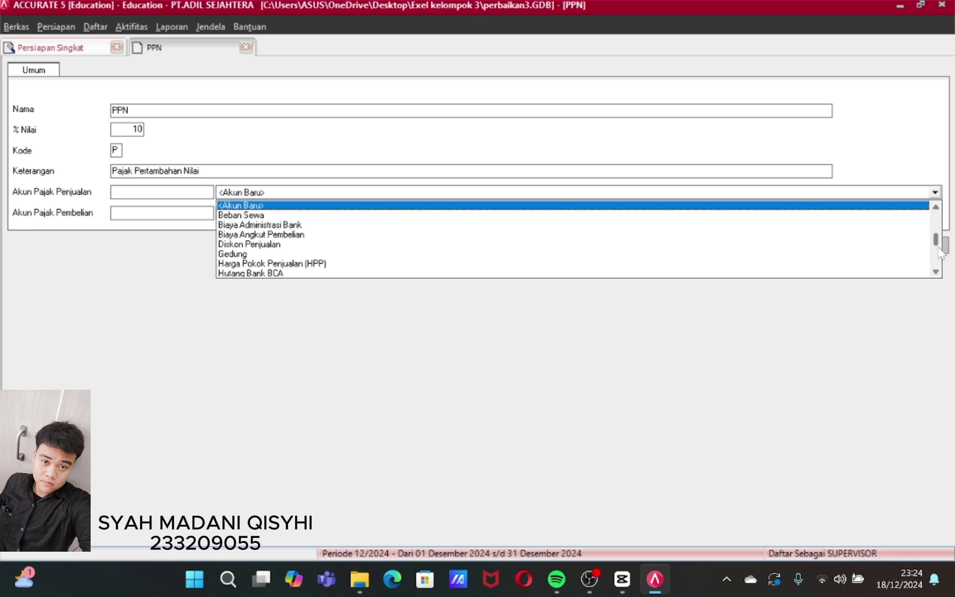
pyautogui.scroll(2, 937, 226)
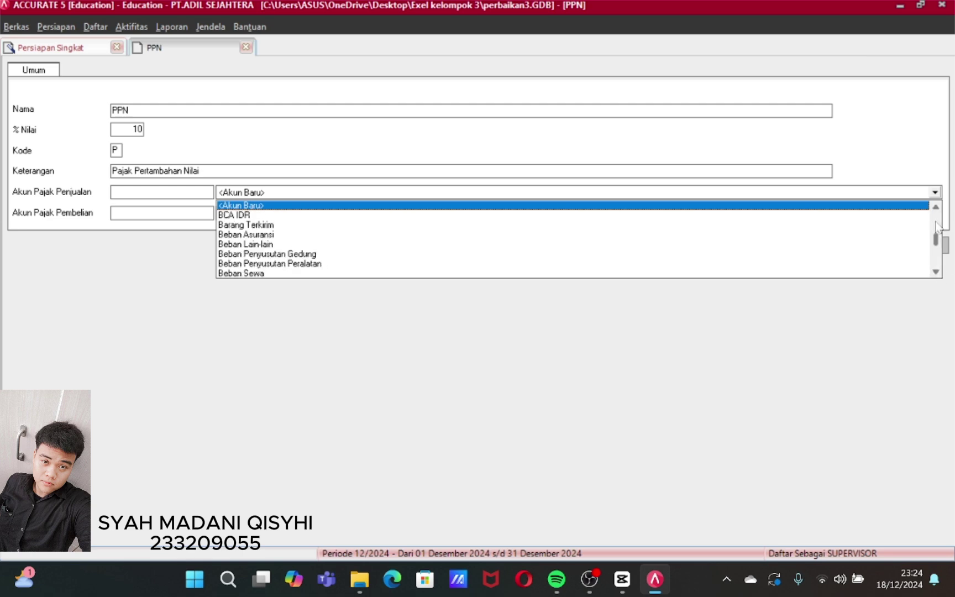
pyautogui.scroll(1, 938, 221)
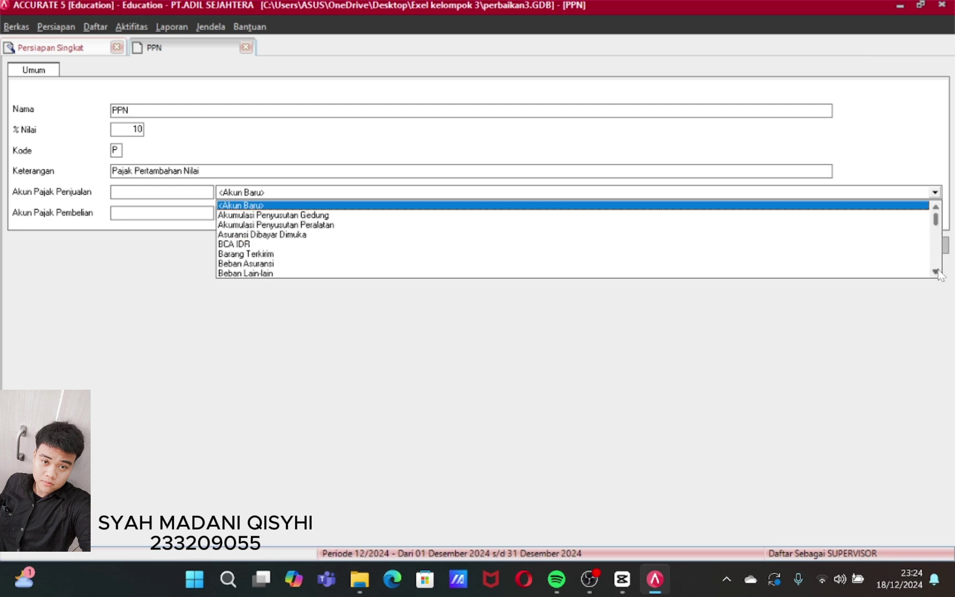
pyautogui.scroll(-1, 940, 273)
pyautogui.scroll(-4, 938, 274)
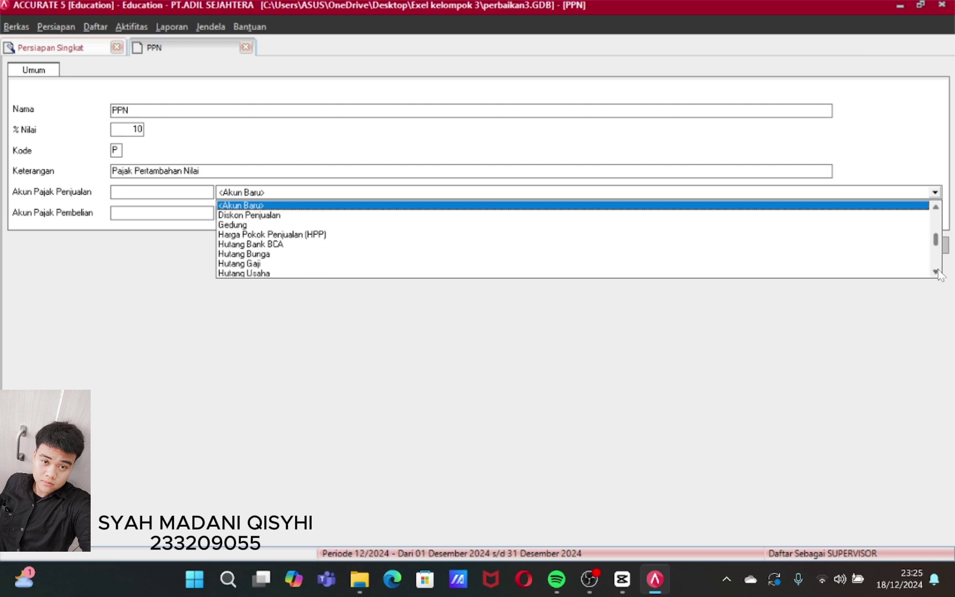
pyautogui.scroll(-3, 938, 274)
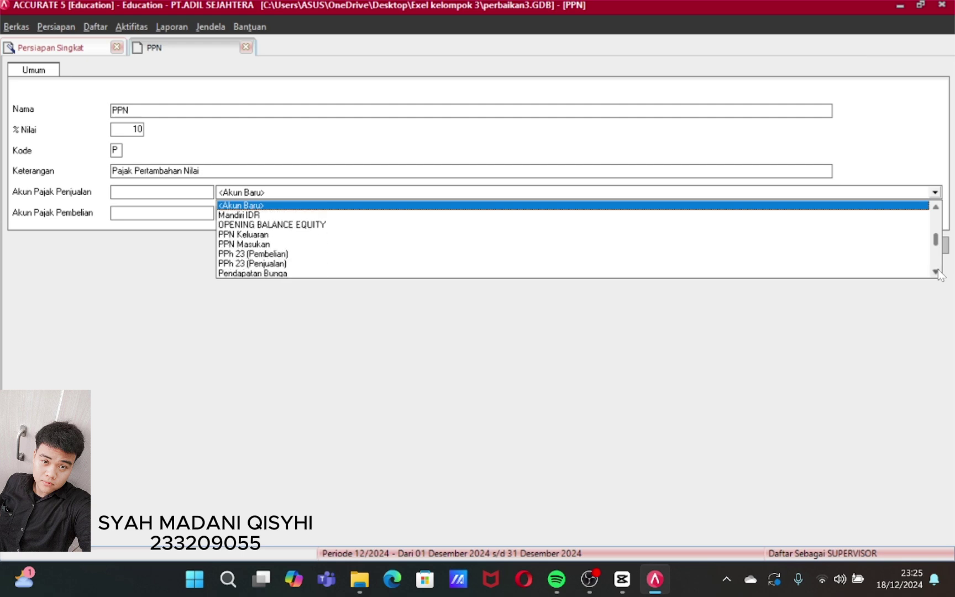
pyautogui.click(318, 235)
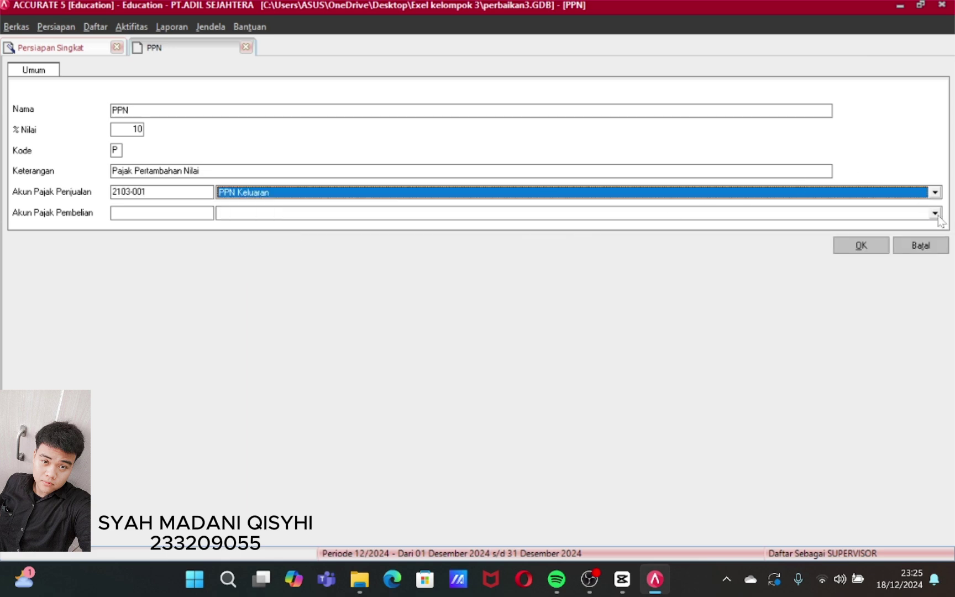
# - Set the PPN tax's Akun Pajak Pembelian to PPN Masukan and save the tax
pyautogui.click(936, 215)
pyautogui.scroll(-2, 930, 285)
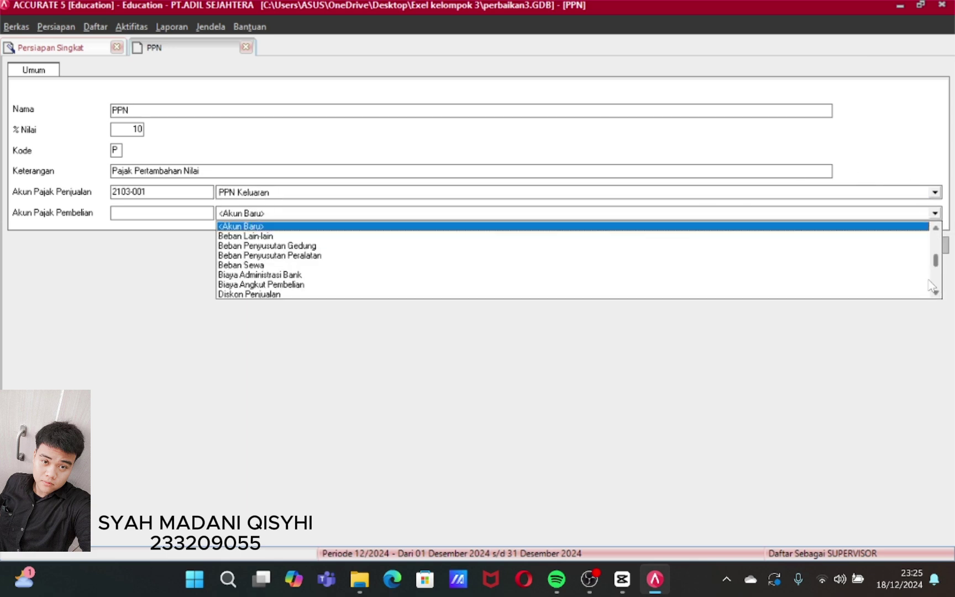
pyautogui.scroll(-2, 939, 298)
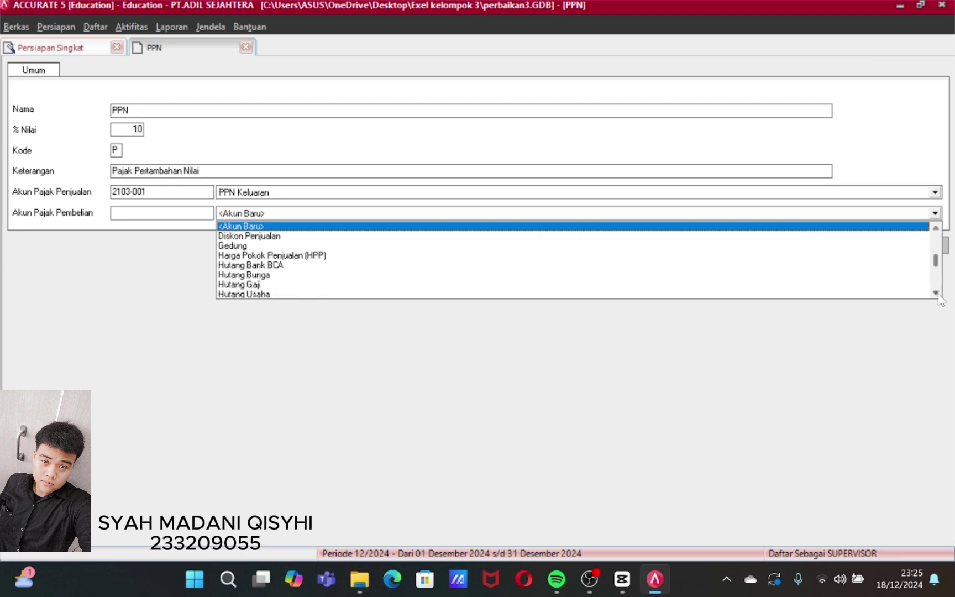
pyautogui.scroll(-4, 940, 298)
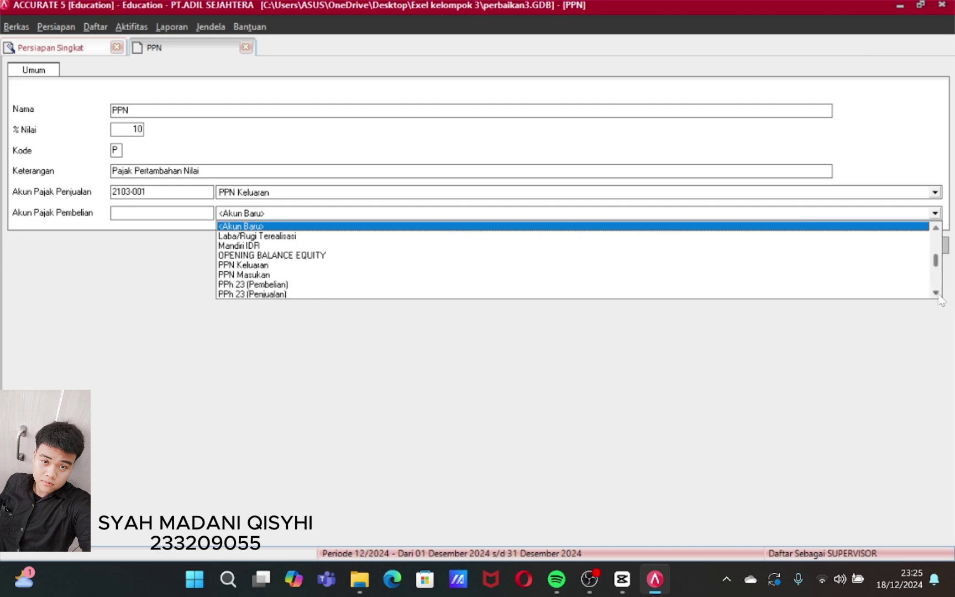
pyautogui.click(254, 274)
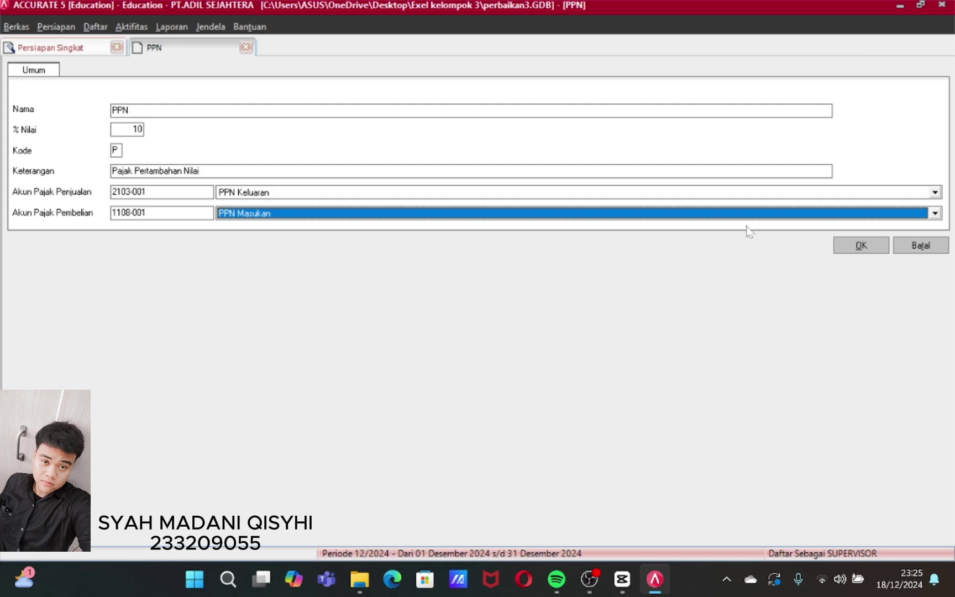
pyautogui.click(859, 244)
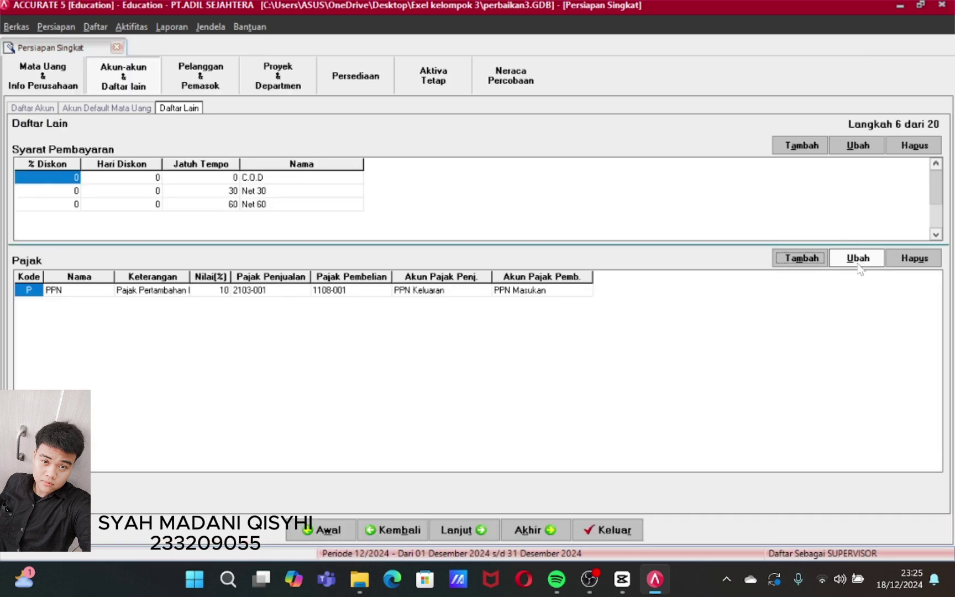
# - Add a second tax named PPh 23 with a rate of 2%, code F and the description Pajak Penghasilan
pyautogui.click(801, 258)
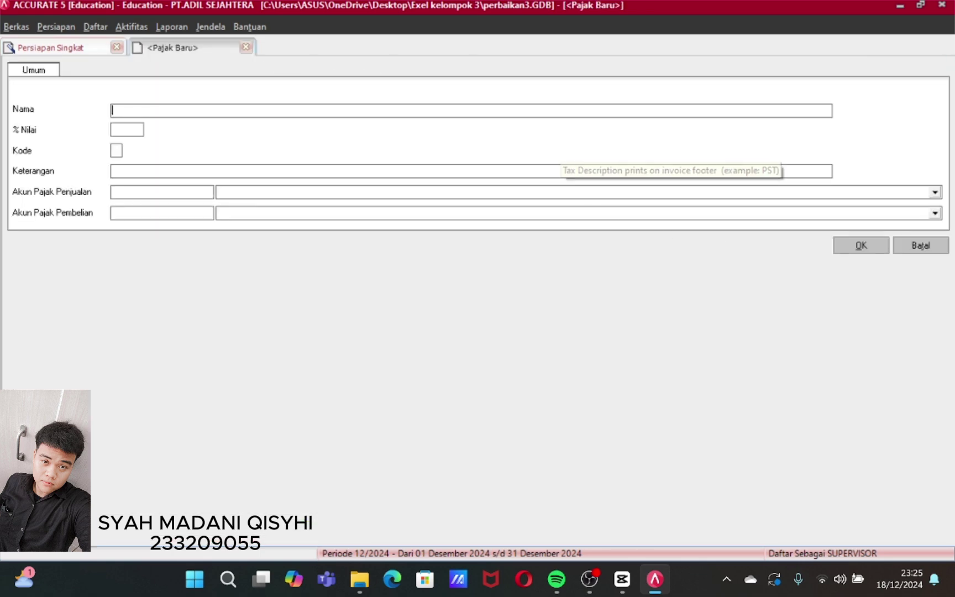
pyautogui.write('p')
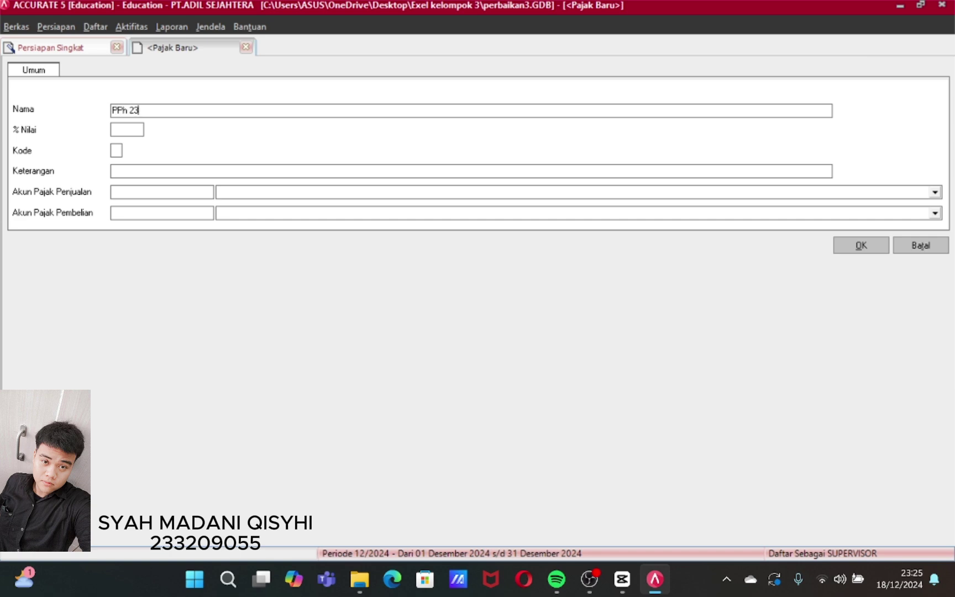
pyautogui.click(127, 130)
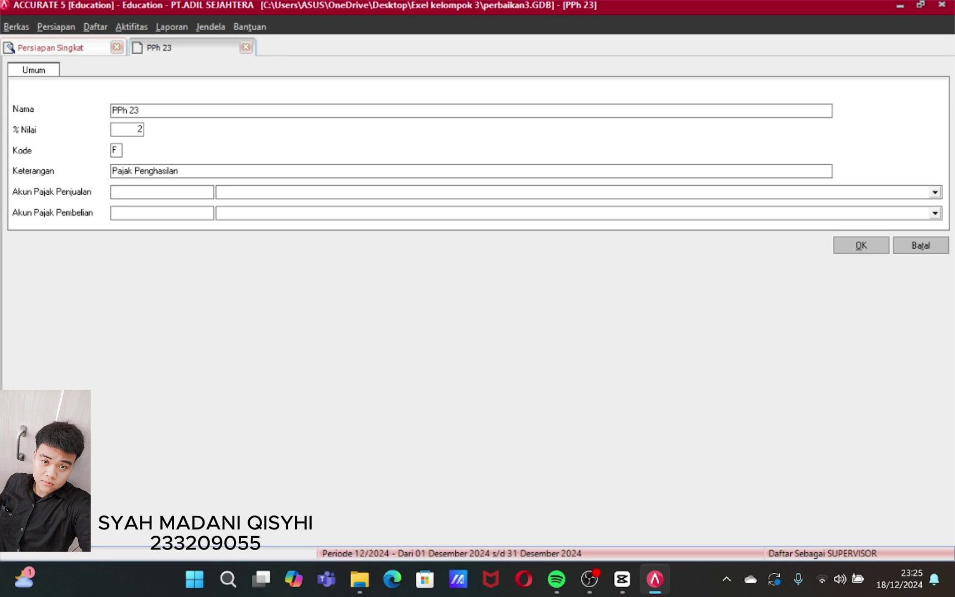
# - Set the PPh 23 tax's Akun Pajak Penjualan to PPh 23 (Penjualan)
pyautogui.click(939, 192)
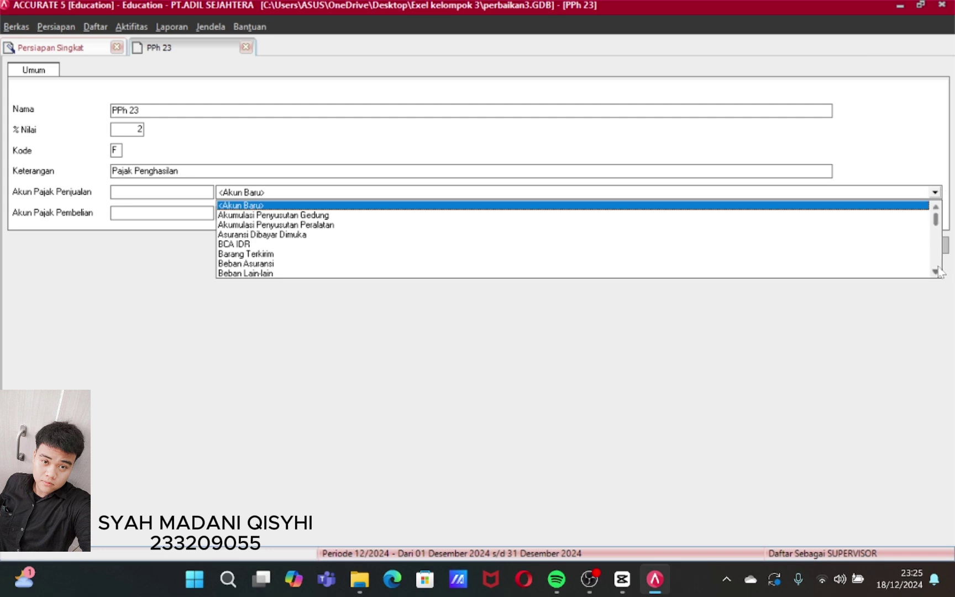
pyautogui.scroll(-4, 937, 270)
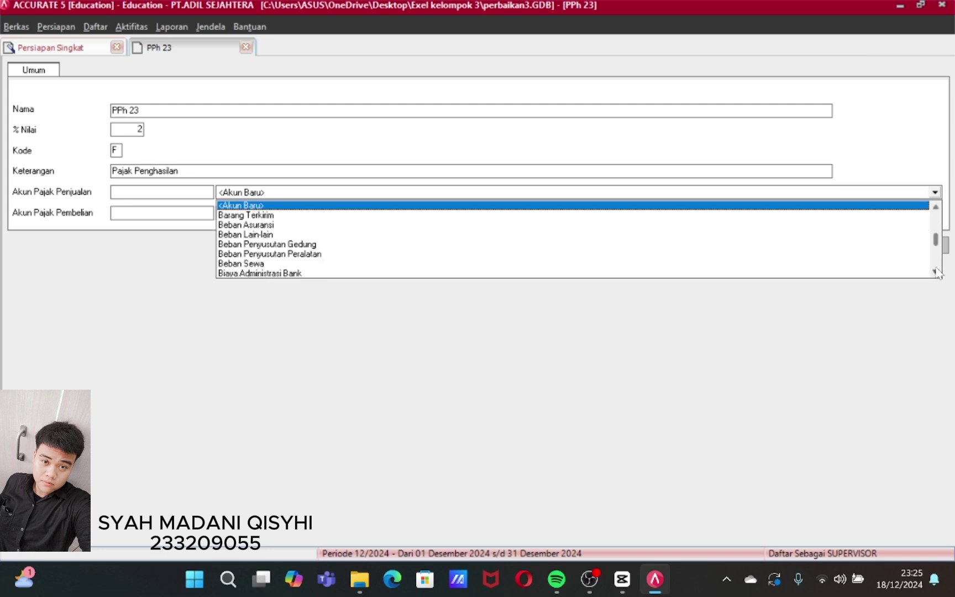
pyautogui.scroll(-4, 936, 271)
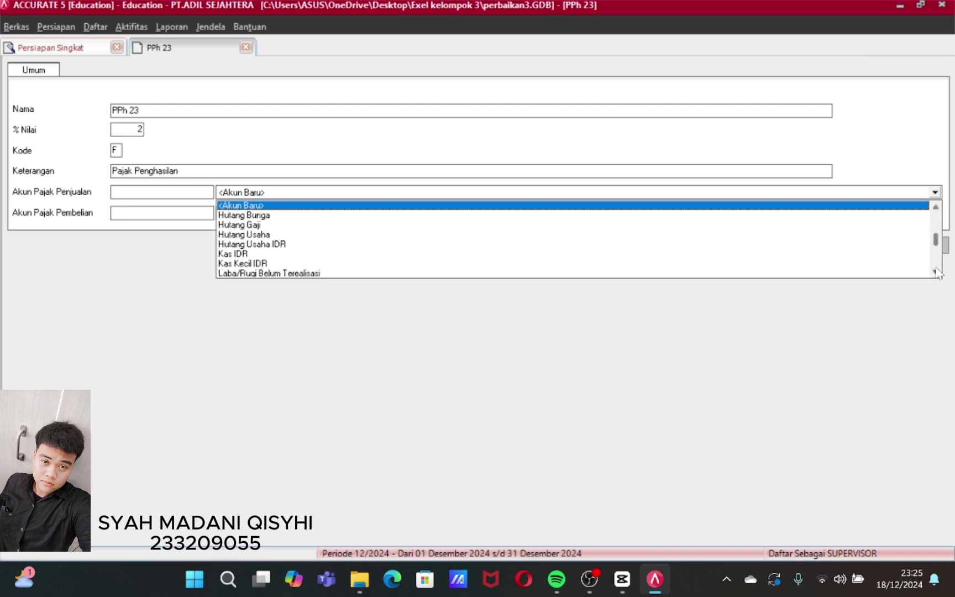
pyautogui.scroll(-2, 936, 271)
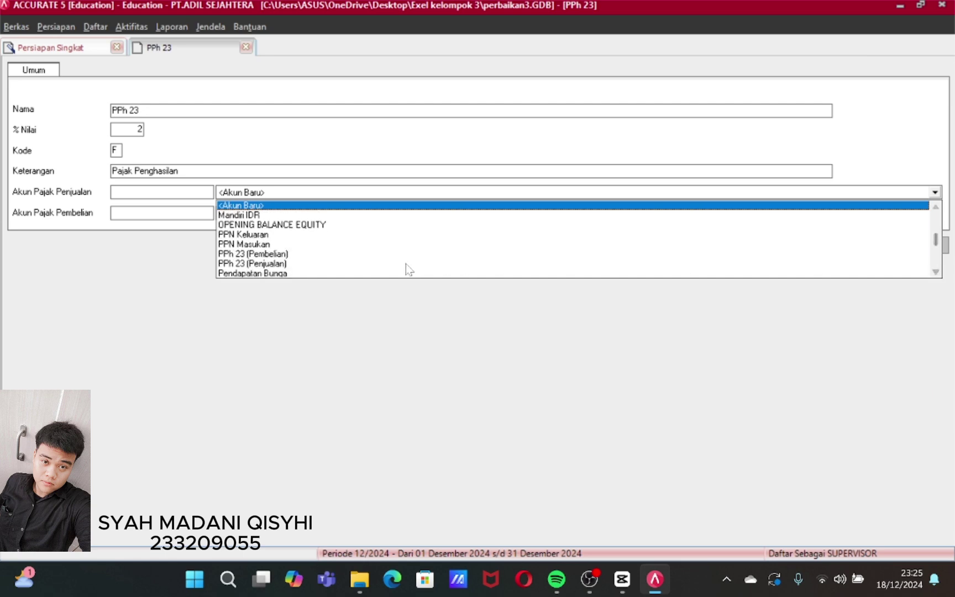
pyautogui.click(285, 263)
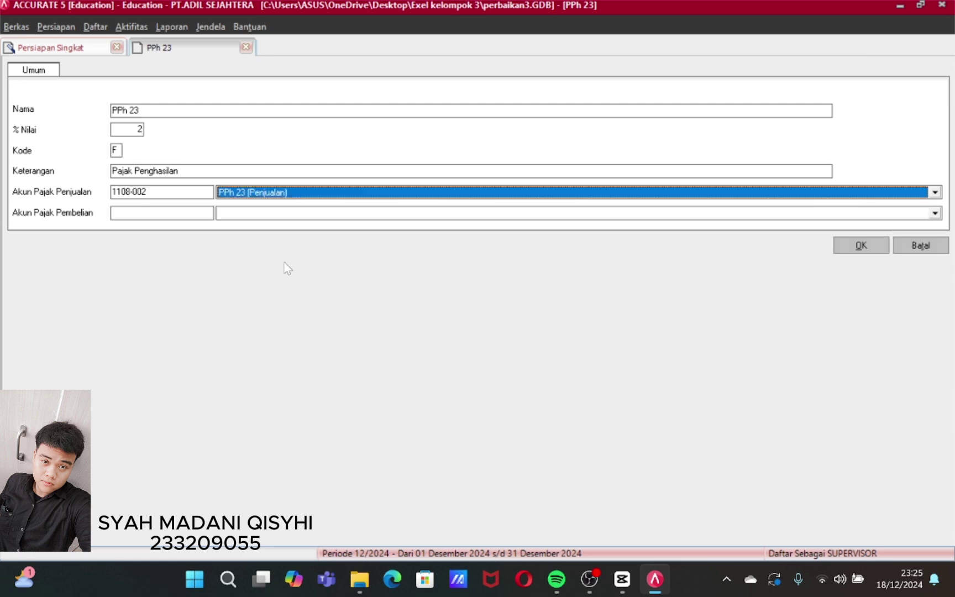
# - Set the PPh 23 tax's Akun Pajak Pembelian to PPh 23 (Pembelian) and save the tax
pyautogui.click(935, 215)
pyautogui.scroll(-2, 942, 302)
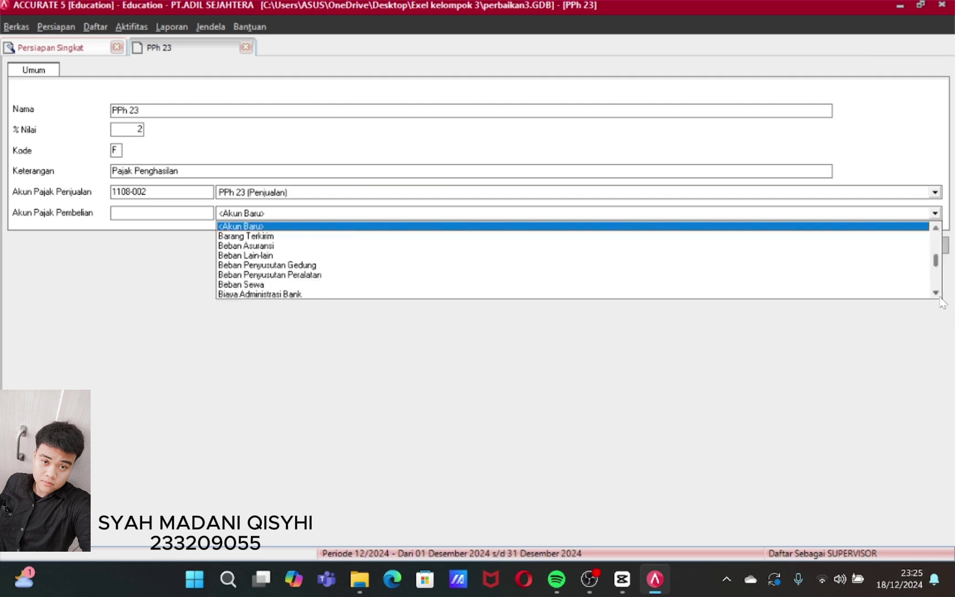
pyautogui.scroll(-4, 942, 301)
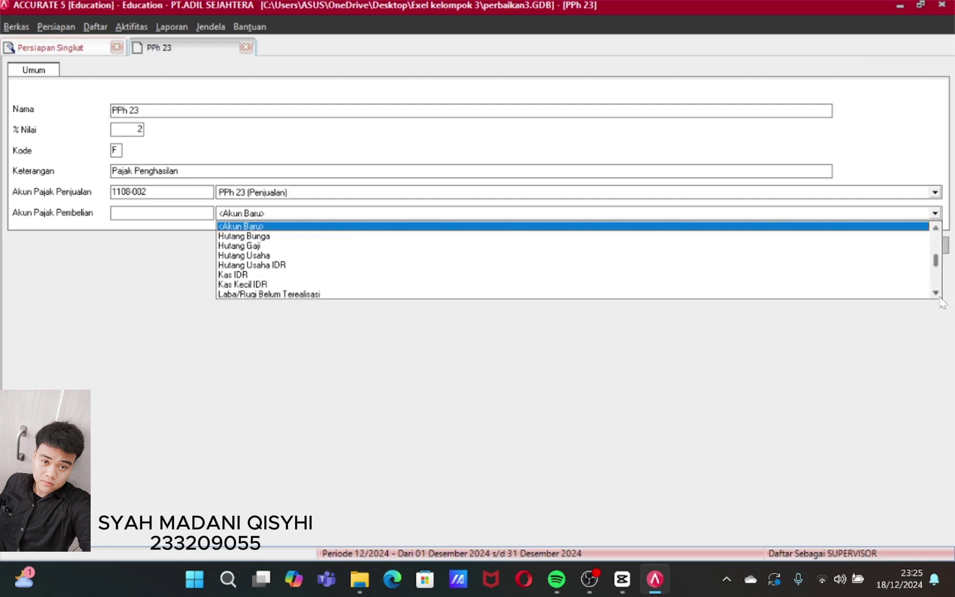
pyautogui.scroll(-3, 942, 301)
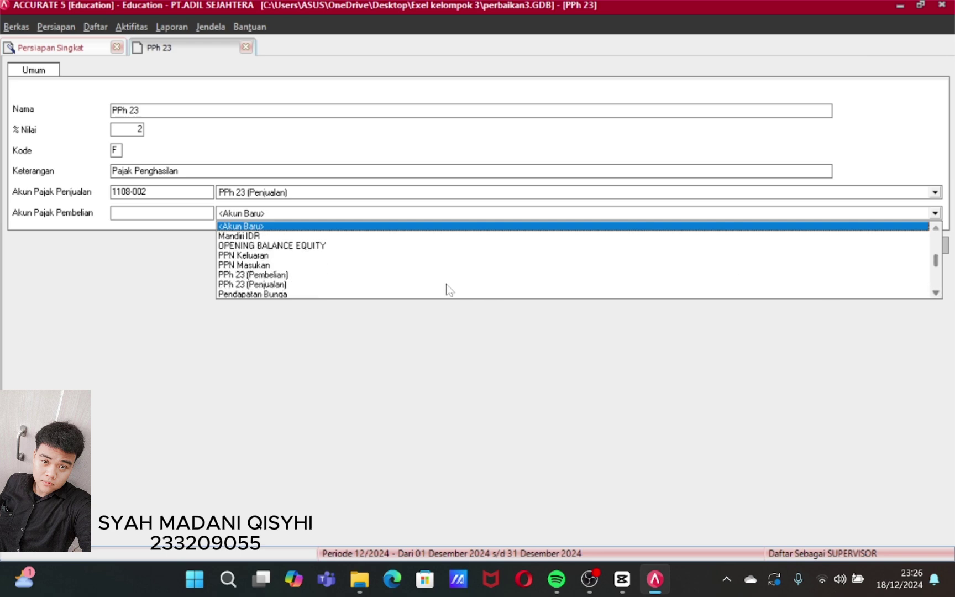
pyautogui.click(252, 275)
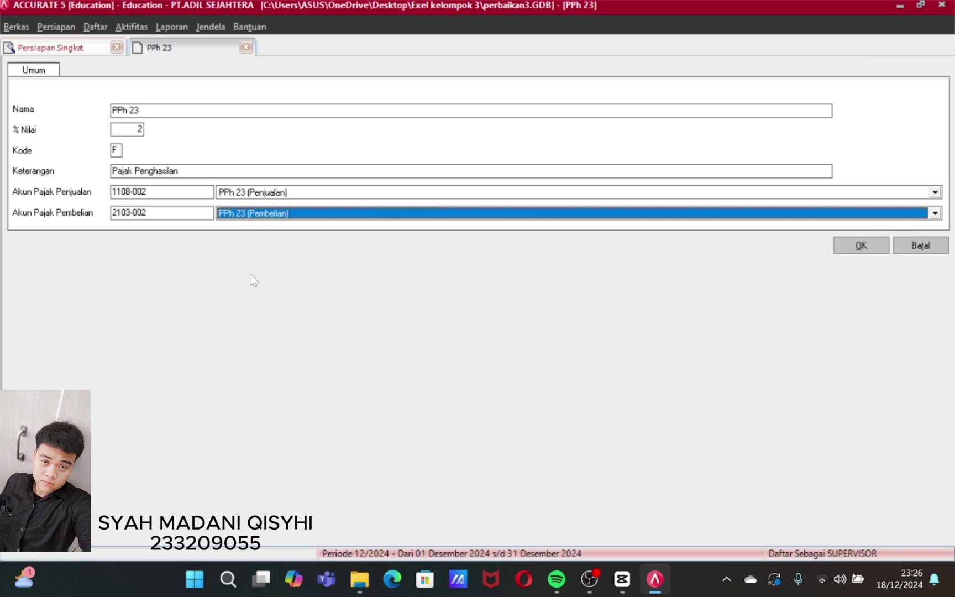
pyautogui.click(847, 245)
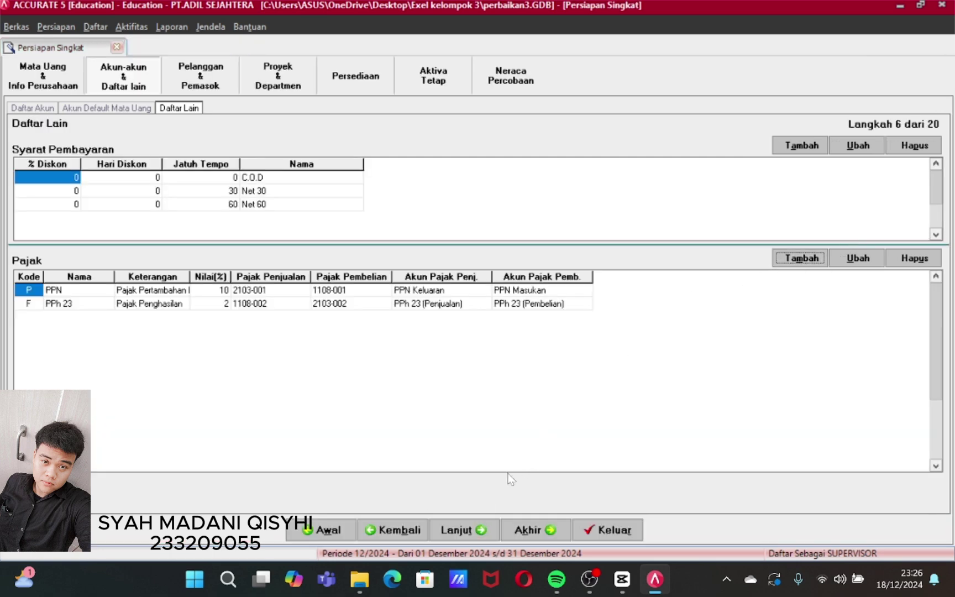
# - Go to the customer setup, open the import from file and load the data from 2. DAFTAR PELANGGAN Kasus 1.xls
pyautogui.click(459, 529)
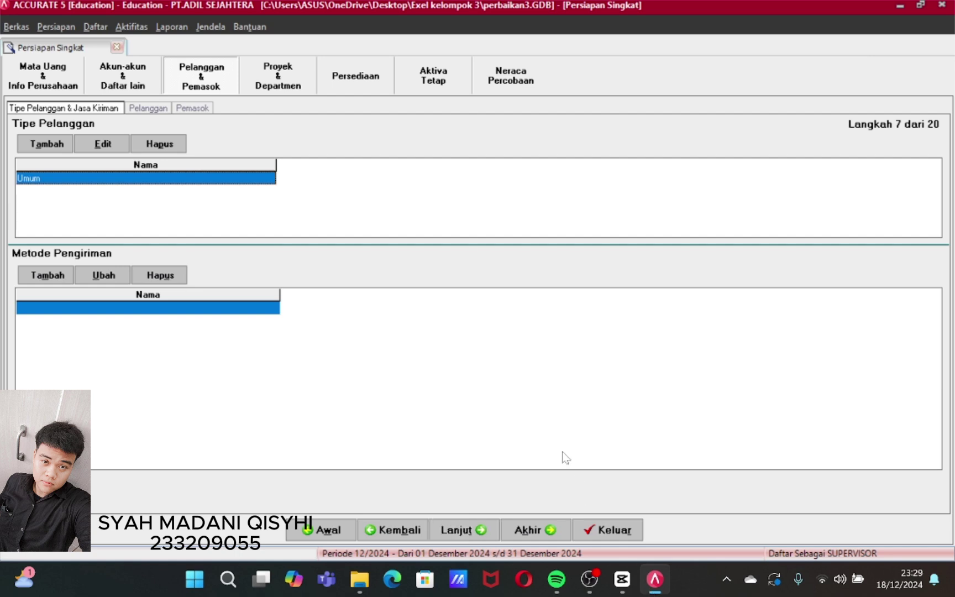
pyautogui.click(455, 528)
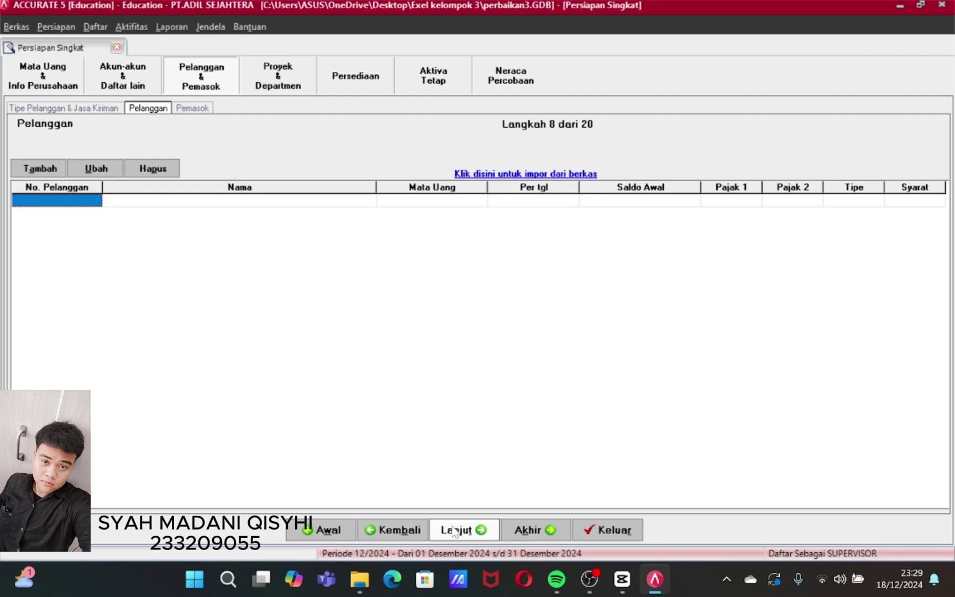
pyautogui.click(550, 176)
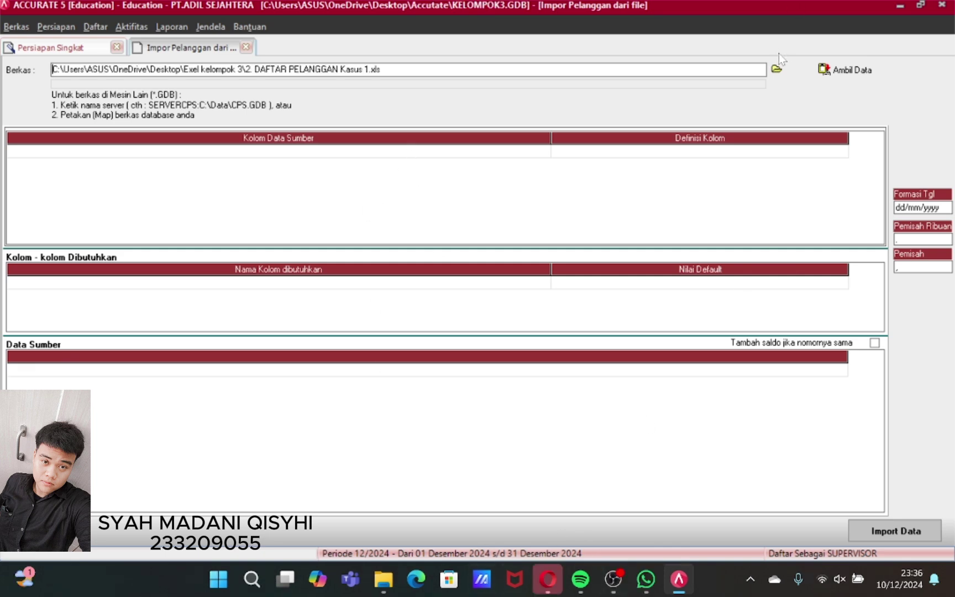
pyautogui.click(777, 70)
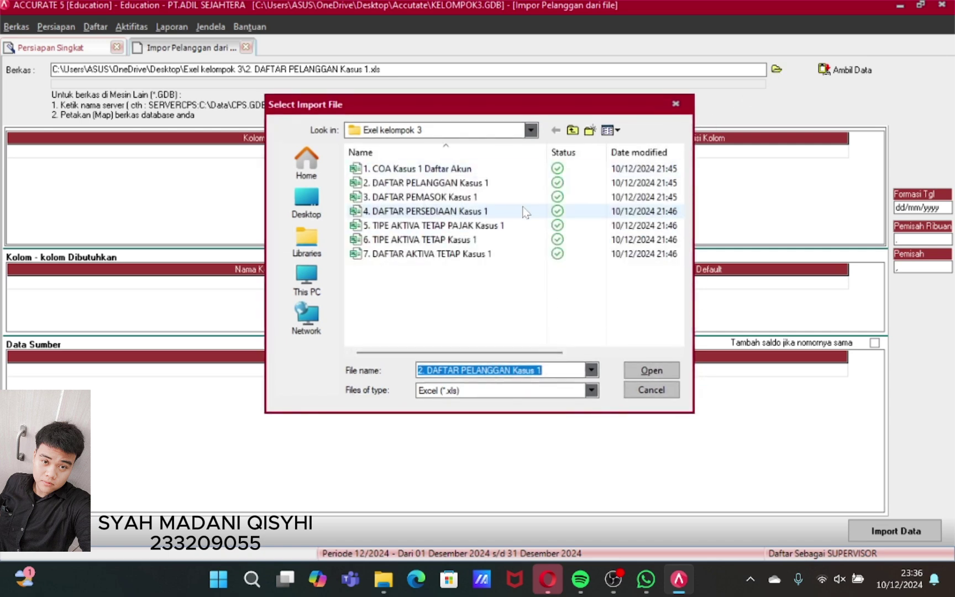
pyautogui.click(500, 185)
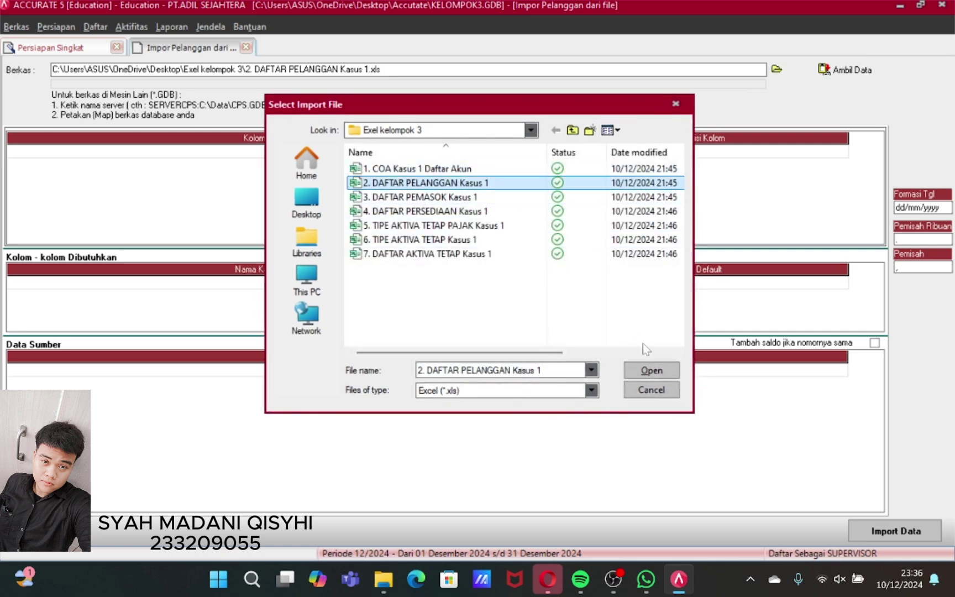
pyautogui.click(643, 371)
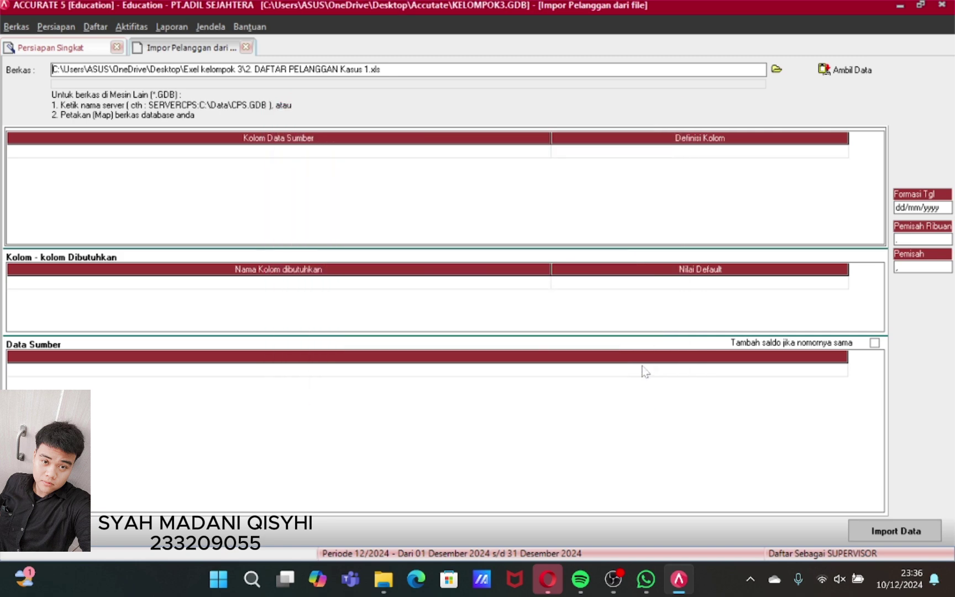
pyautogui.click(862, 77)
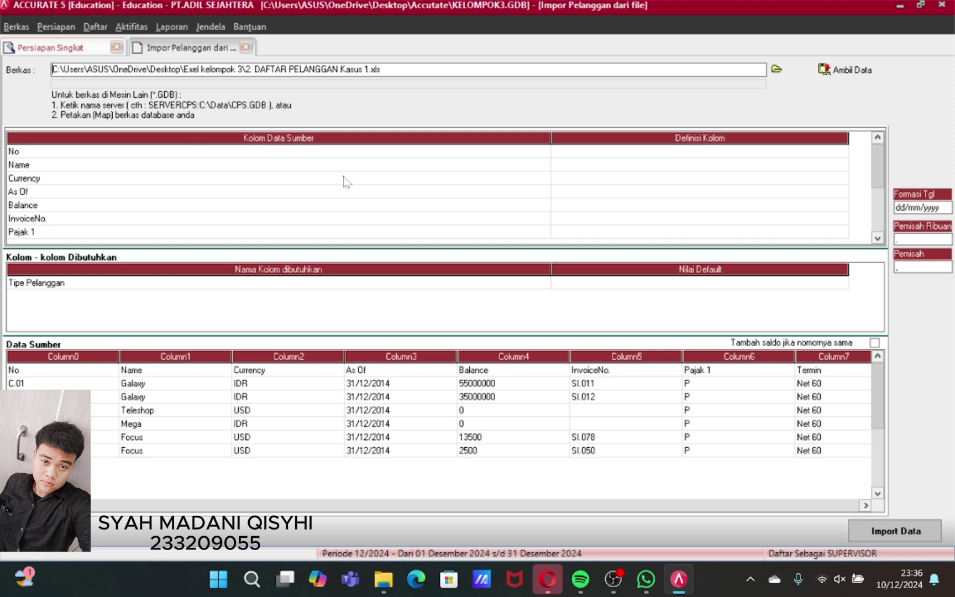
# - Map the source column No to No. Pelanggan and Name to Nama Pelanggan
pyautogui.click(607, 156)
pyautogui.click(623, 174)
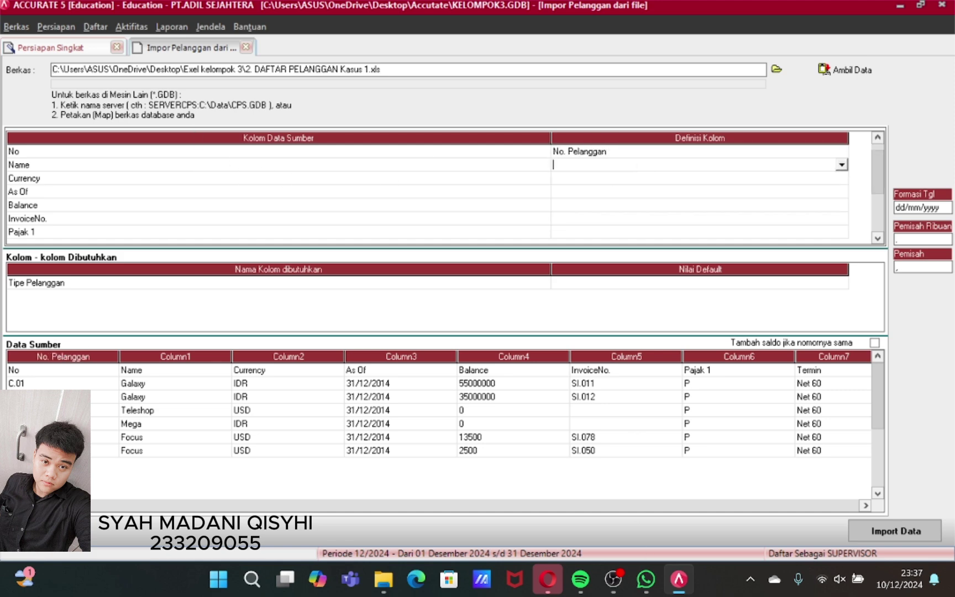
pyautogui.click(625, 187)
# - Map the Currency column to Mata Uang, defining IDR as Rupiah and USD as Dollar
pyautogui.click(842, 178)
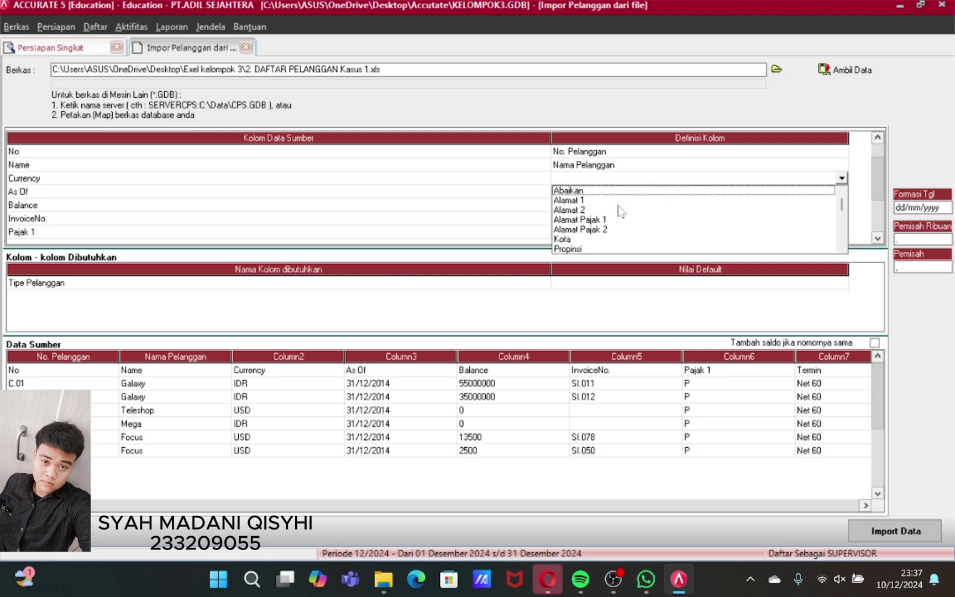
pyautogui.scroll(-5, 844, 250)
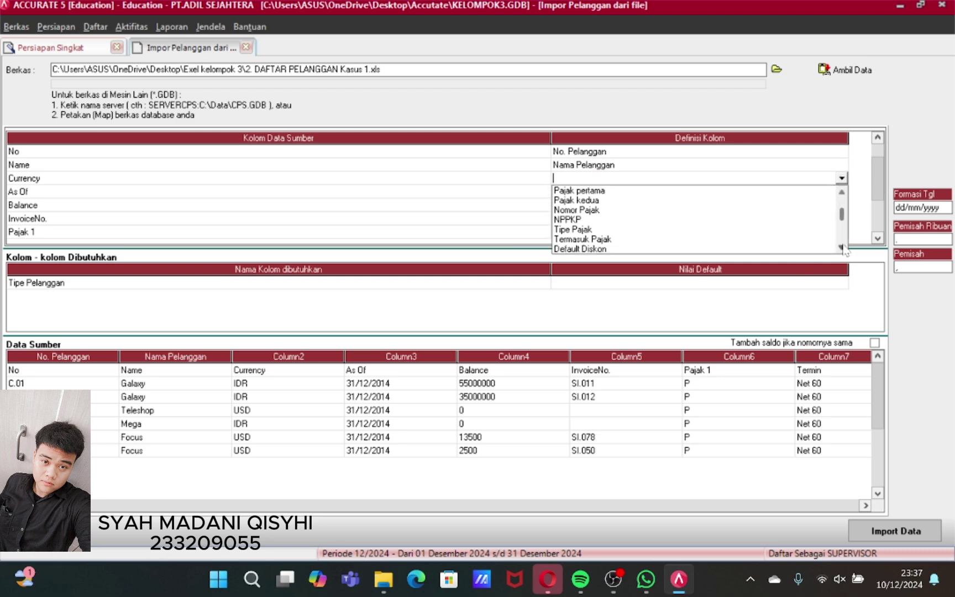
pyautogui.click(580, 190)
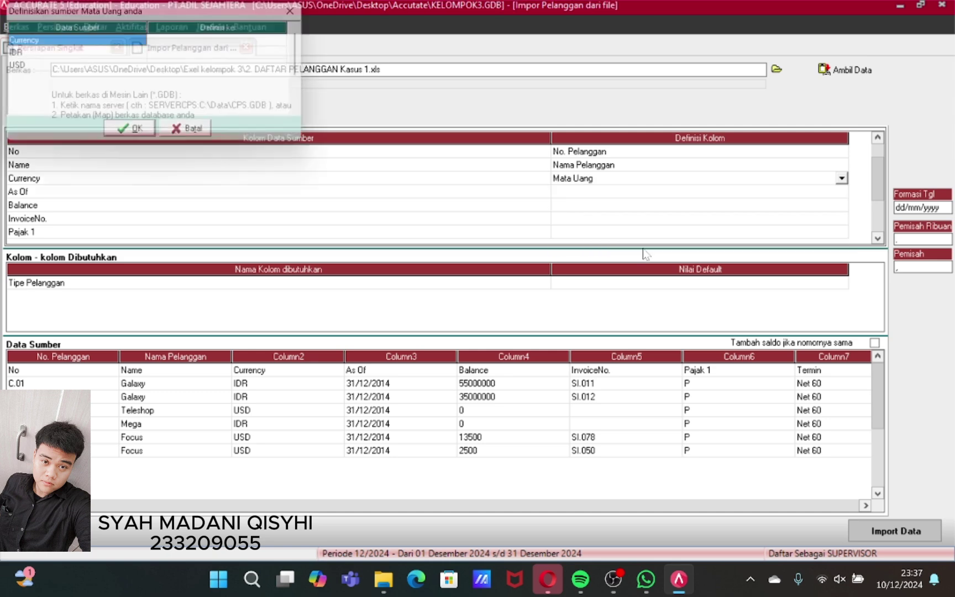
pyautogui.click(251, 41)
pyautogui.click(297, 41)
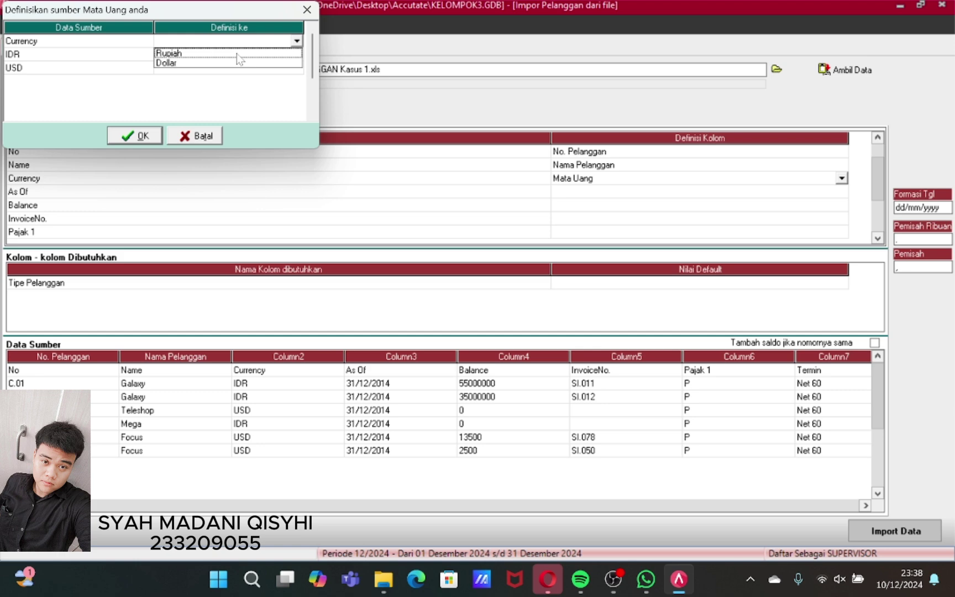
pyautogui.click(164, 54)
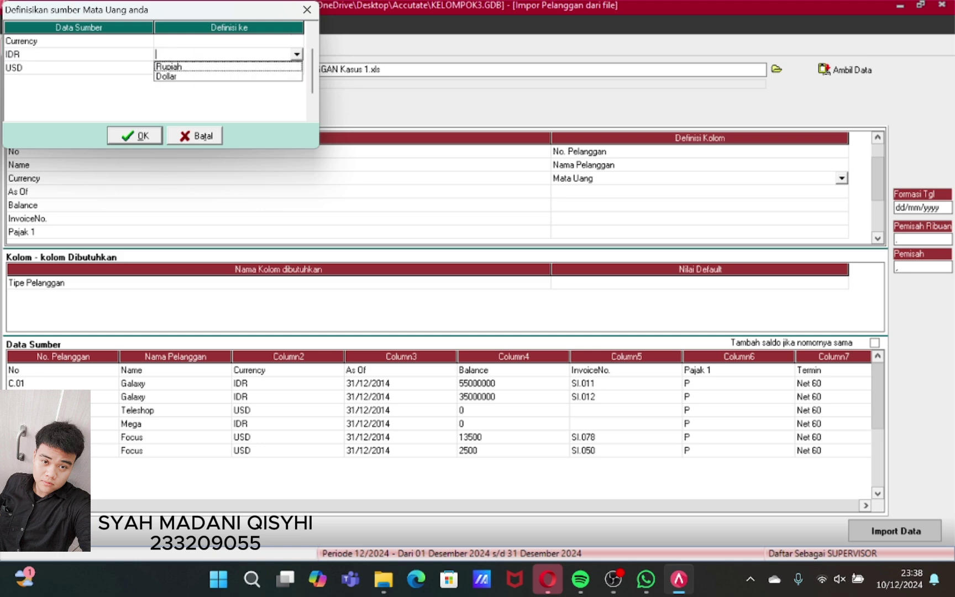
pyautogui.click(230, 66)
pyautogui.click(296, 67)
pyautogui.click(265, 90)
pyautogui.click(128, 137)
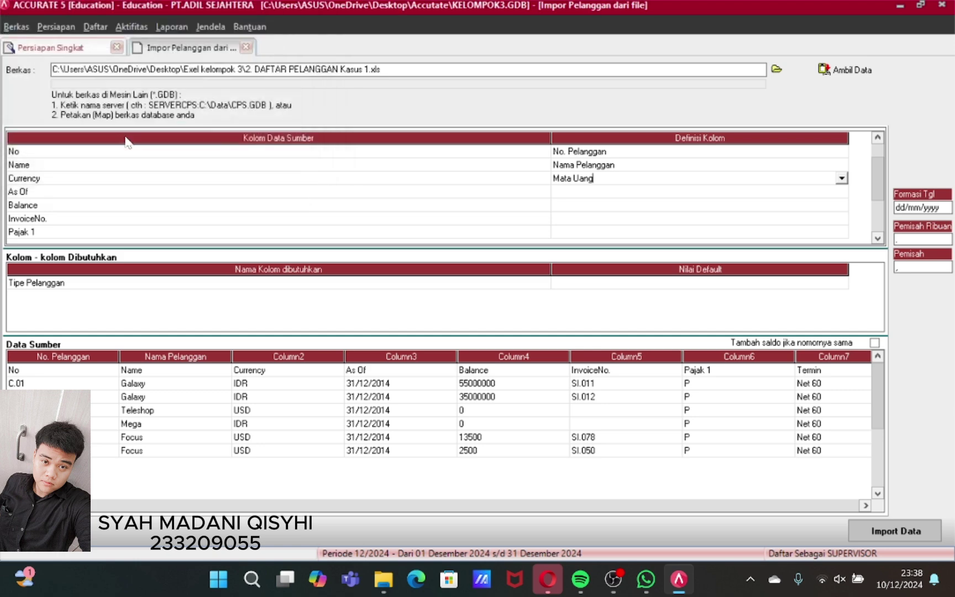
# - Map the As Of column to Saldo per tgl and the Balance column to Saldo Awal
pyautogui.click(843, 191)
pyautogui.click(842, 191)
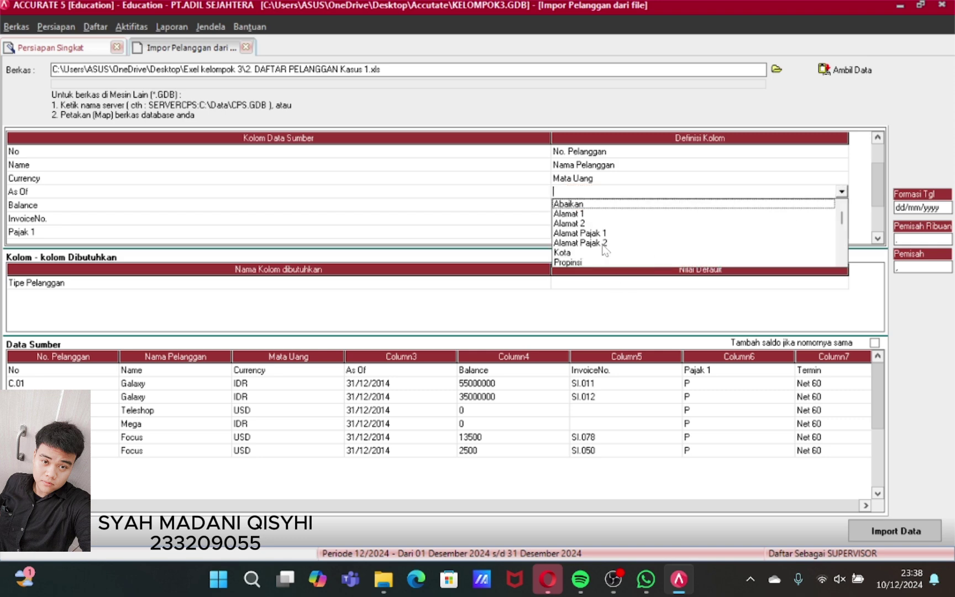
pyautogui.scroll(-5, 605, 250)
pyautogui.click(696, 242)
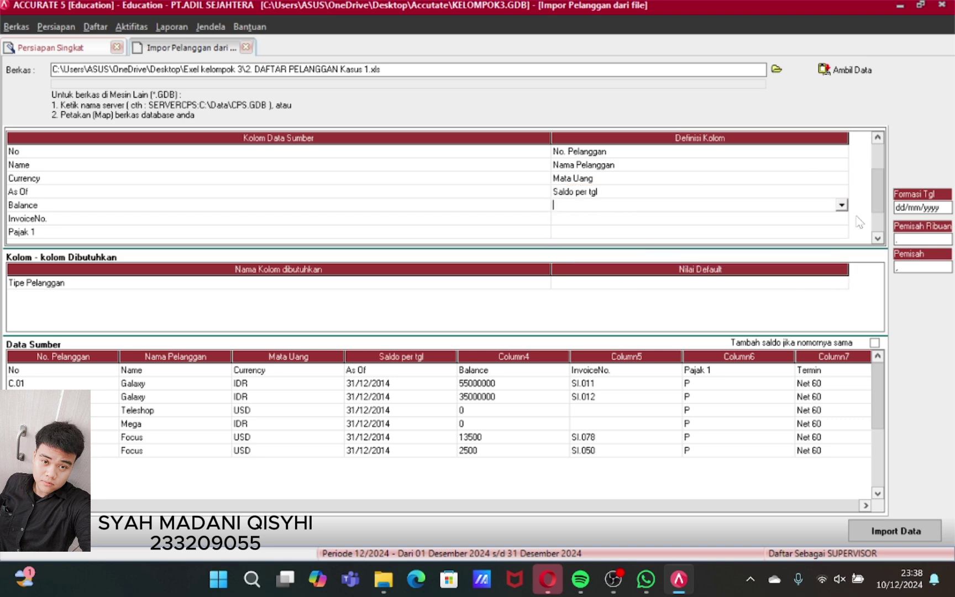
pyautogui.click(841, 205)
pyautogui.click(763, 276)
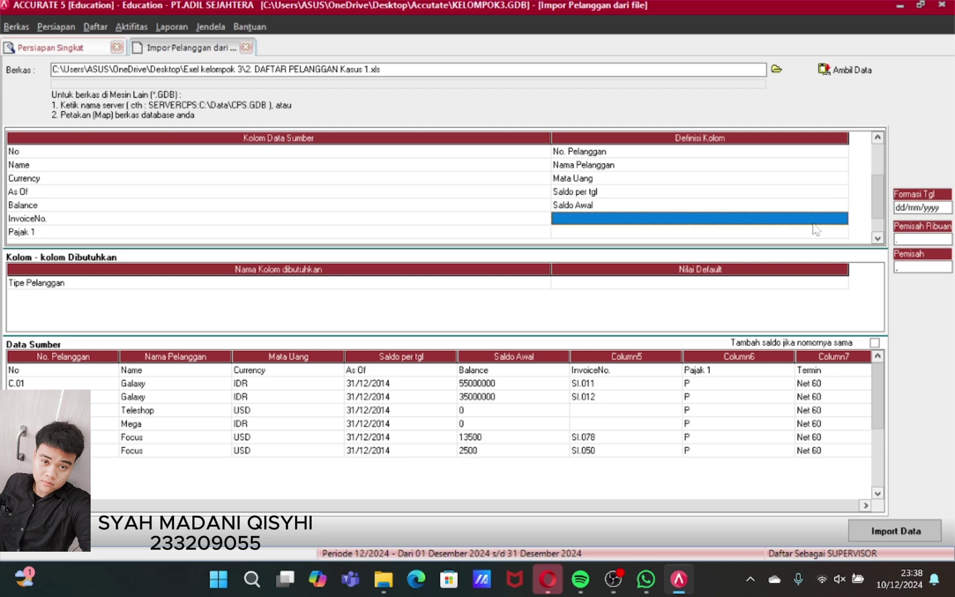
# - Map the InvoiceNo. column to No. Faktur Saldo Awal
pyautogui.click(841, 219)
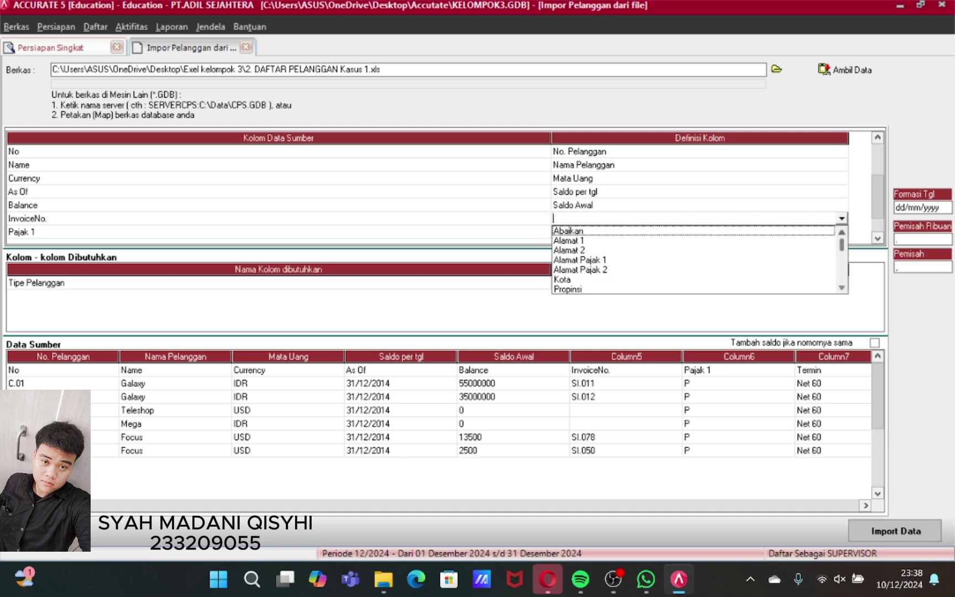
pyautogui.click(842, 288)
pyautogui.click(844, 220)
pyautogui.scroll(-4, 842, 288)
pyautogui.scroll(2, 843, 234)
pyautogui.scroll(-6, 842, 288)
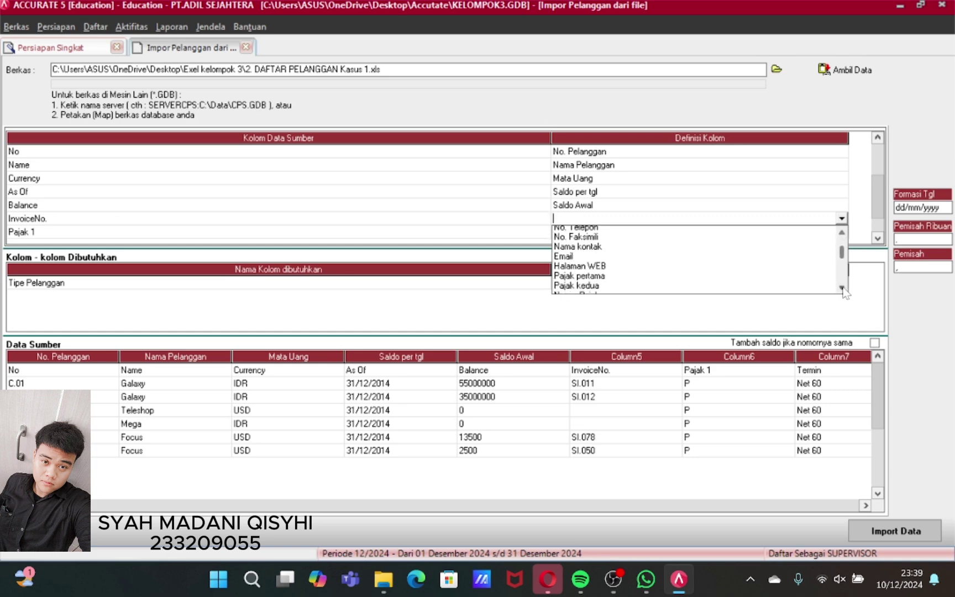
pyautogui.scroll(-3, 842, 288)
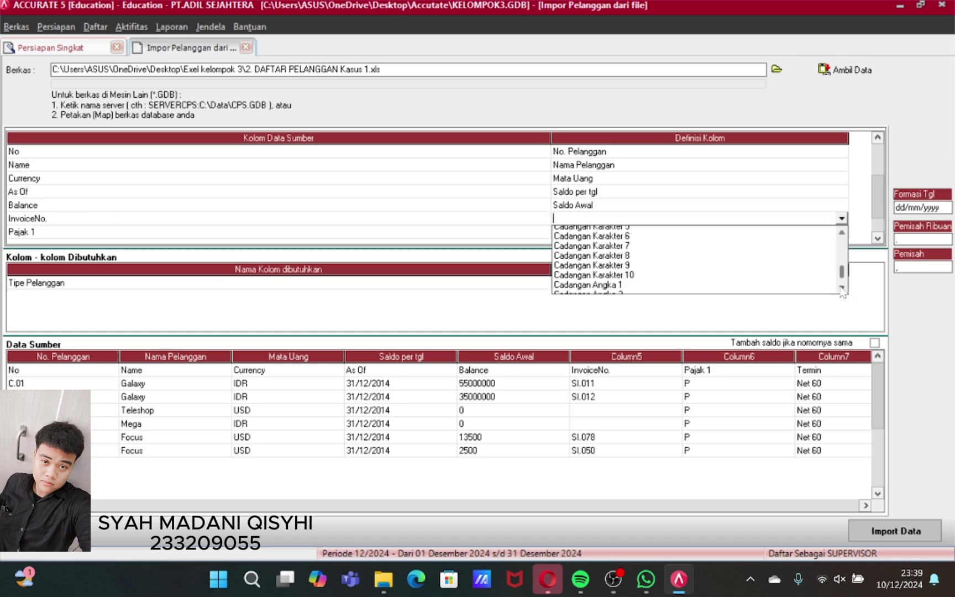
pyautogui.click(800, 219)
pyautogui.click(843, 219)
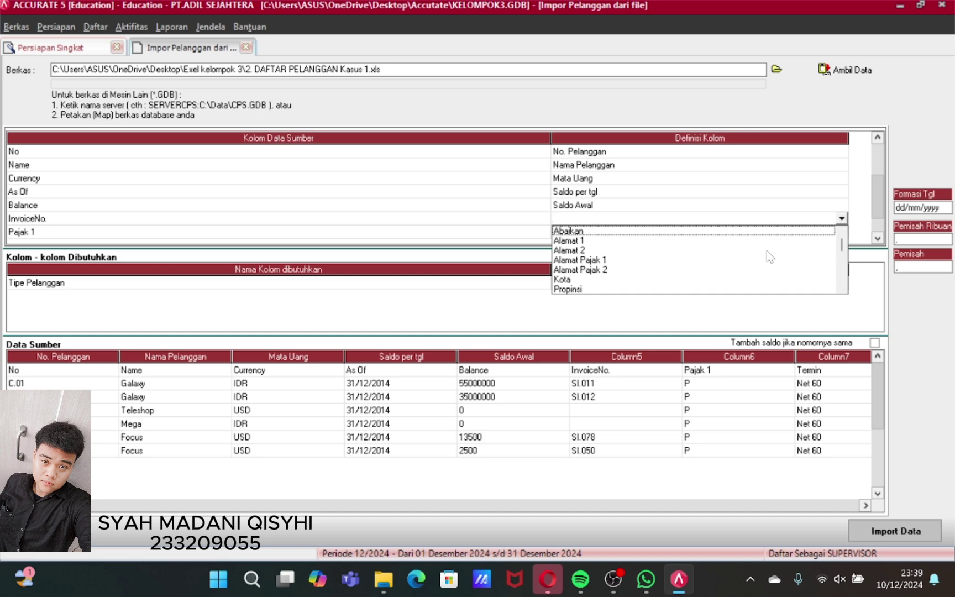
pyautogui.scroll(-4, 818, 277)
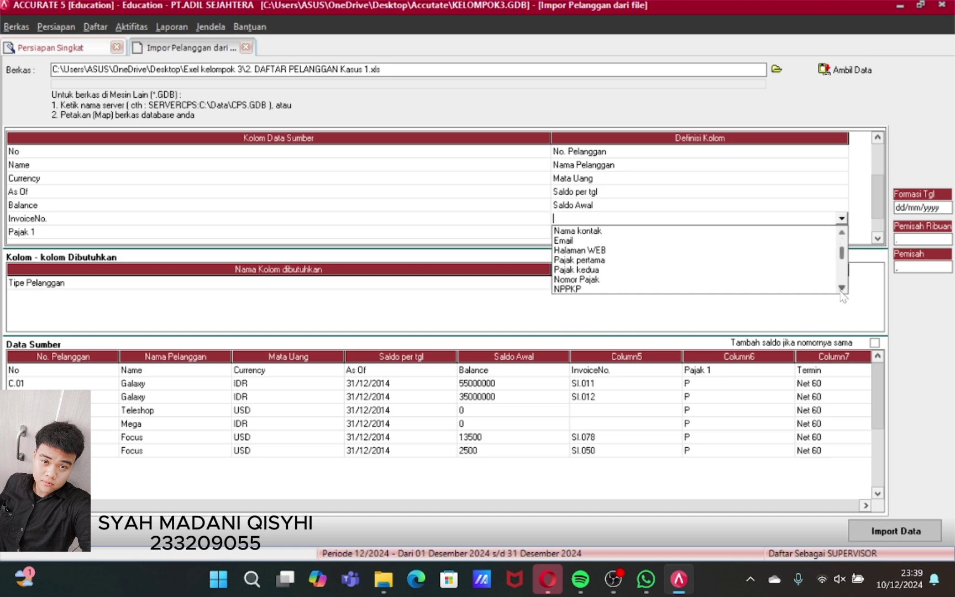
pyautogui.scroll(-8, 842, 292)
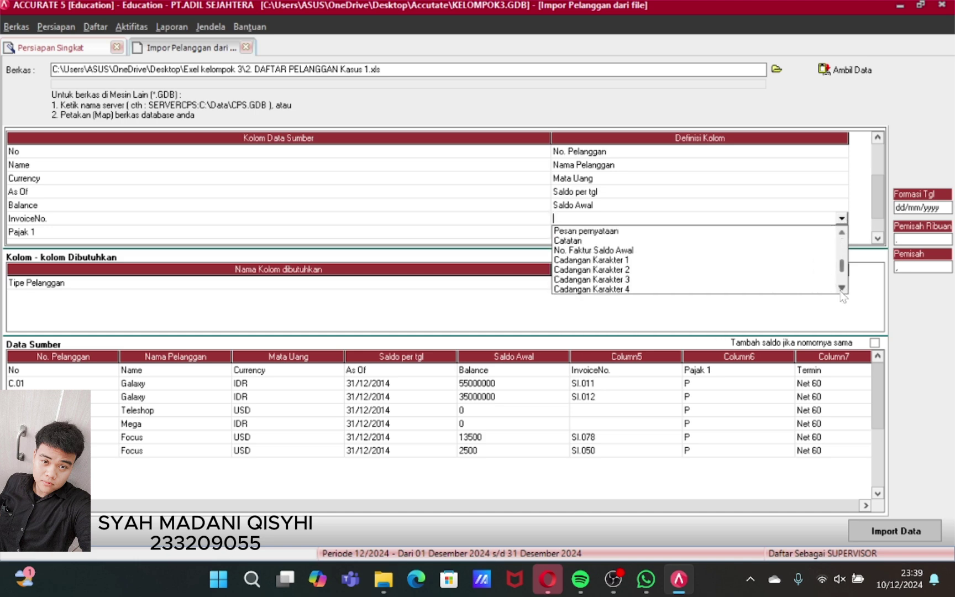
pyautogui.click(642, 252)
# - Map the Pajak 1 column to Pajak pertama and define which tax its source value P stands for
pyautogui.click(641, 232)
pyautogui.click(641, 232)
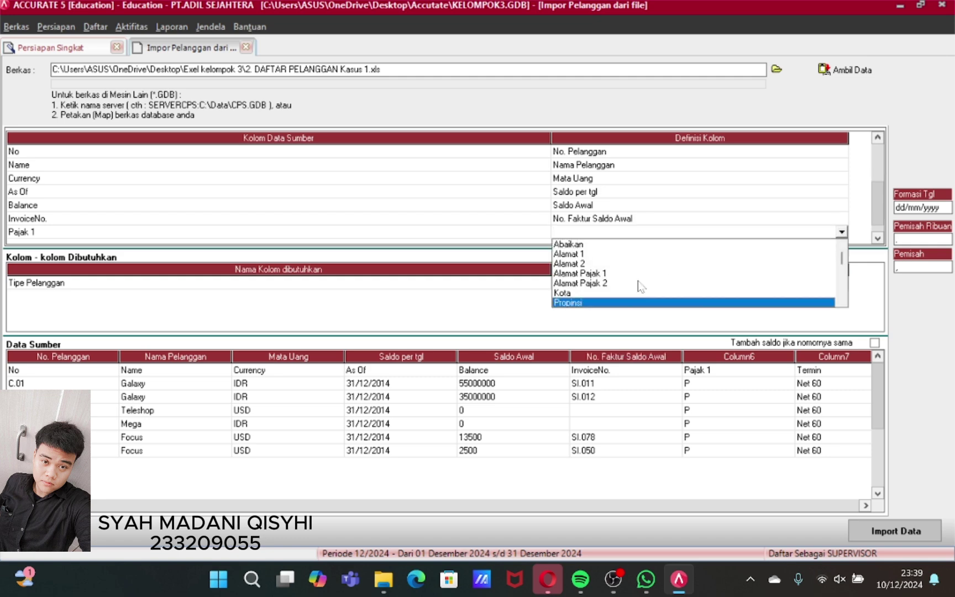
pyautogui.scroll(-1, 843, 303)
pyautogui.scroll(-2, 843, 304)
pyautogui.click(574, 273)
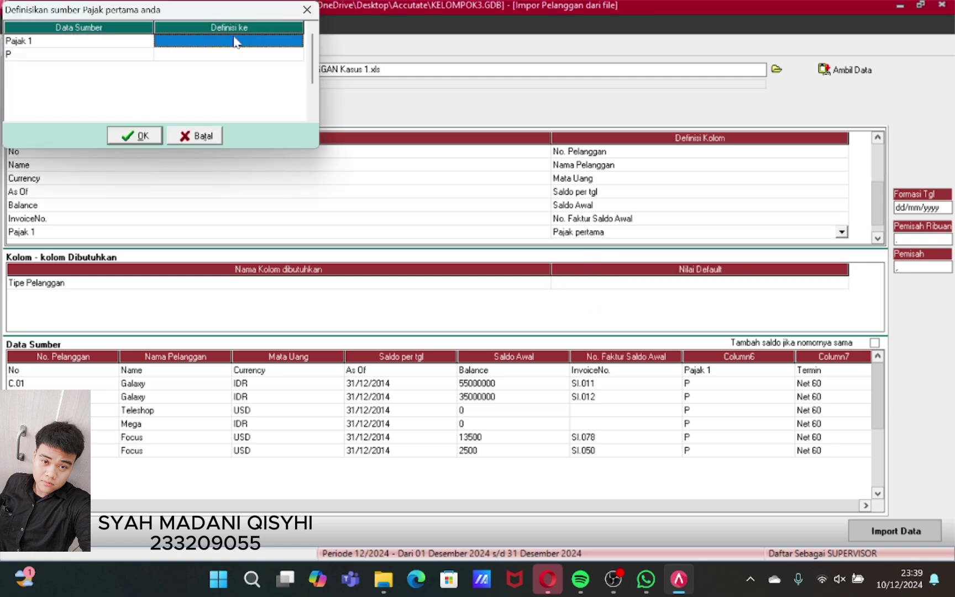
pyautogui.click(227, 54)
pyautogui.click(297, 54)
pyautogui.click(243, 66)
pyautogui.click(134, 135)
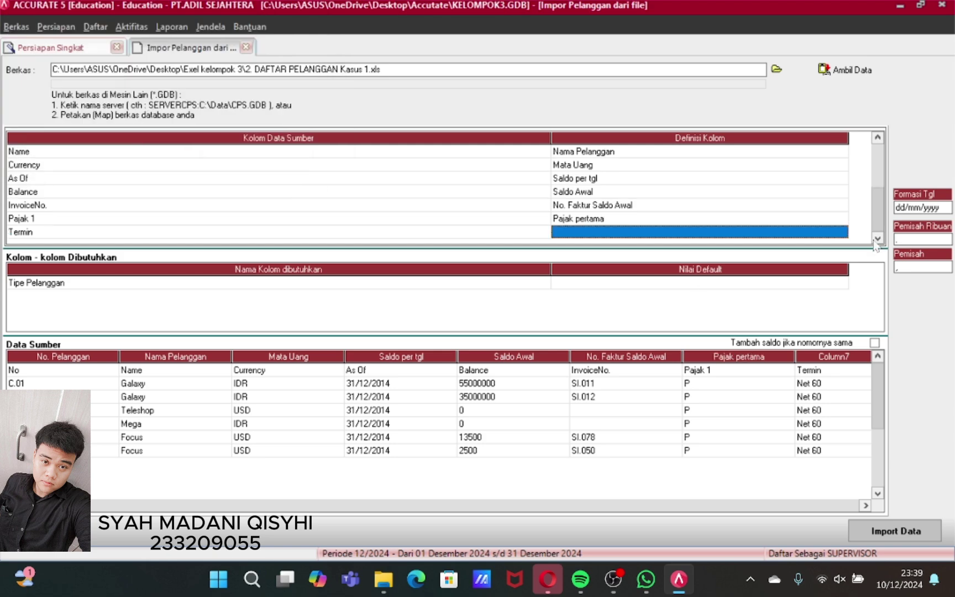
# - Map the Termin column to Syarat and define the source value Net 60 as Net 60
pyautogui.click(842, 232)
pyautogui.scroll(-5, 641, 277)
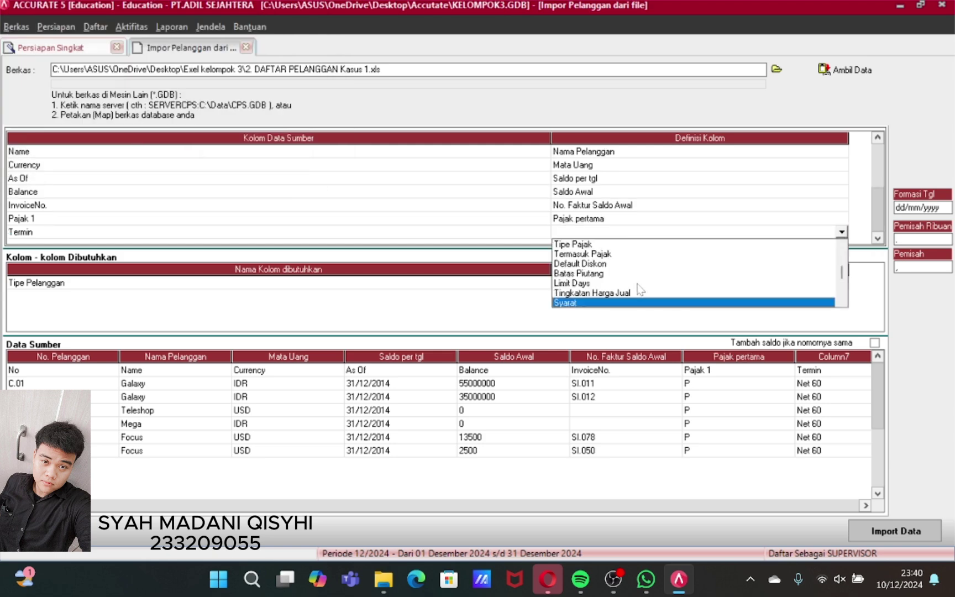
pyautogui.click(639, 301)
pyautogui.click(249, 54)
pyautogui.click(297, 54)
pyautogui.click(243, 86)
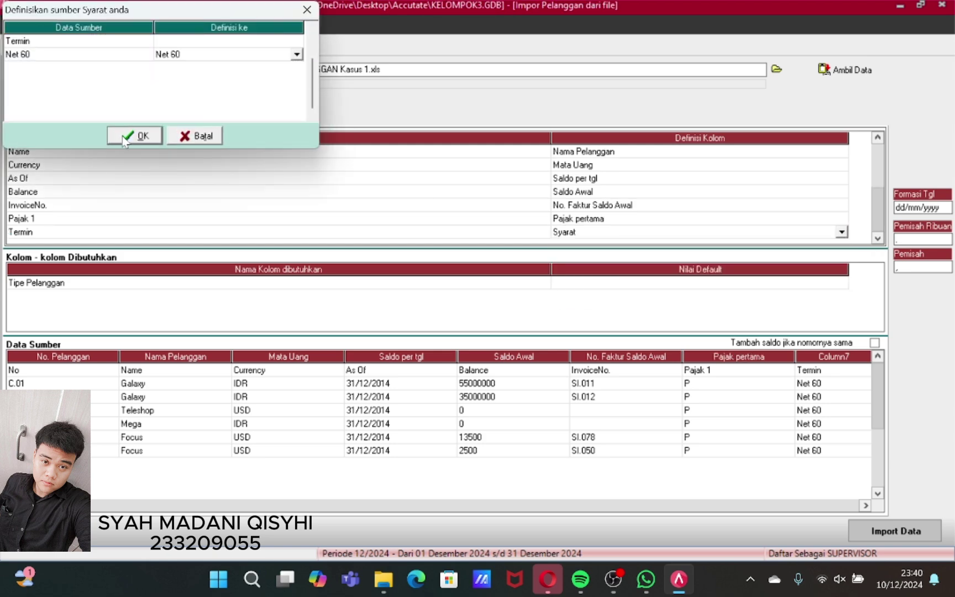
pyautogui.press('Return')
# - Delete the header row containing the column names from the Data Sumber table
pyautogui.click(176, 374)
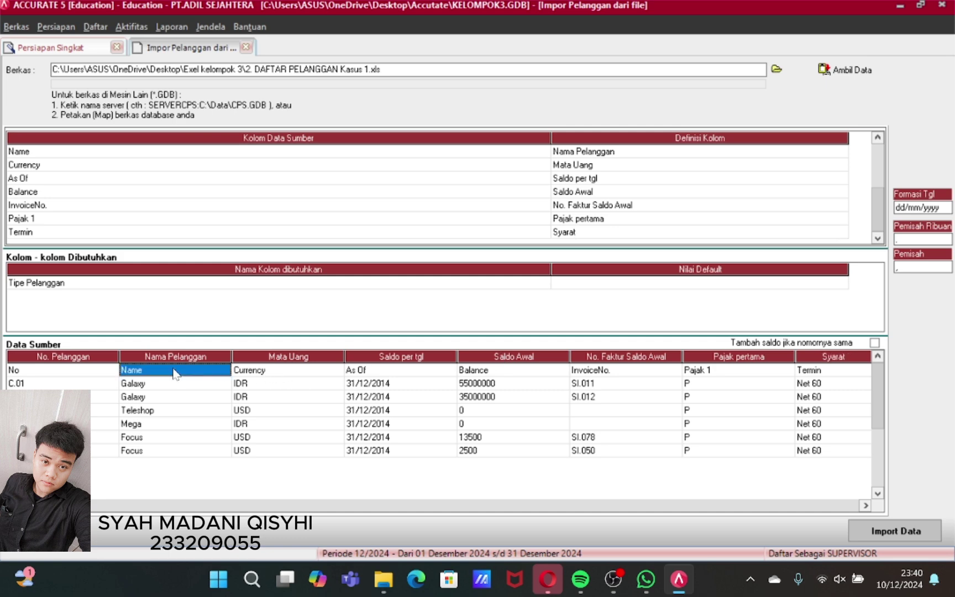
pyautogui.rightClick(176, 374)
pyautogui.click(211, 394)
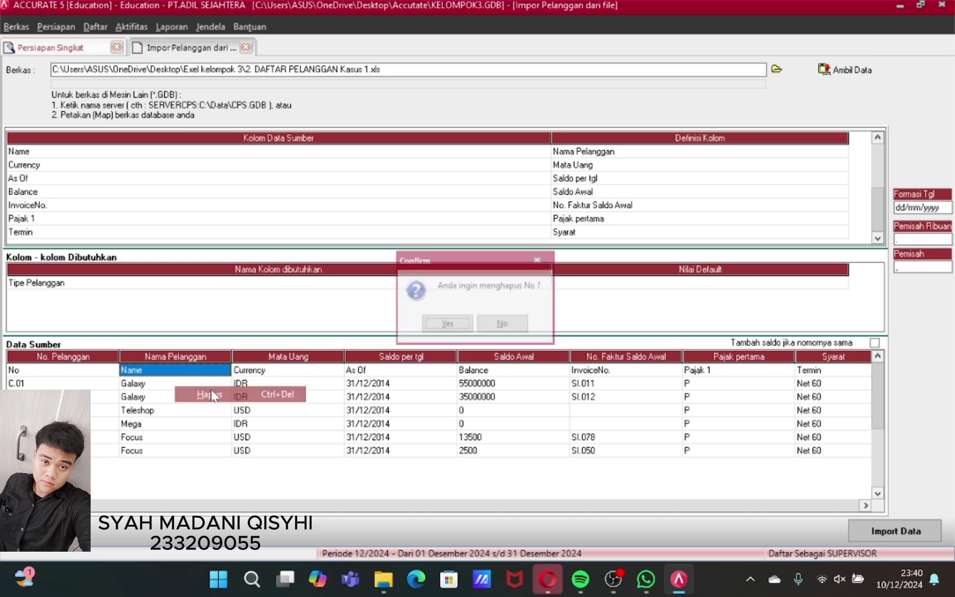
pyautogui.click(454, 329)
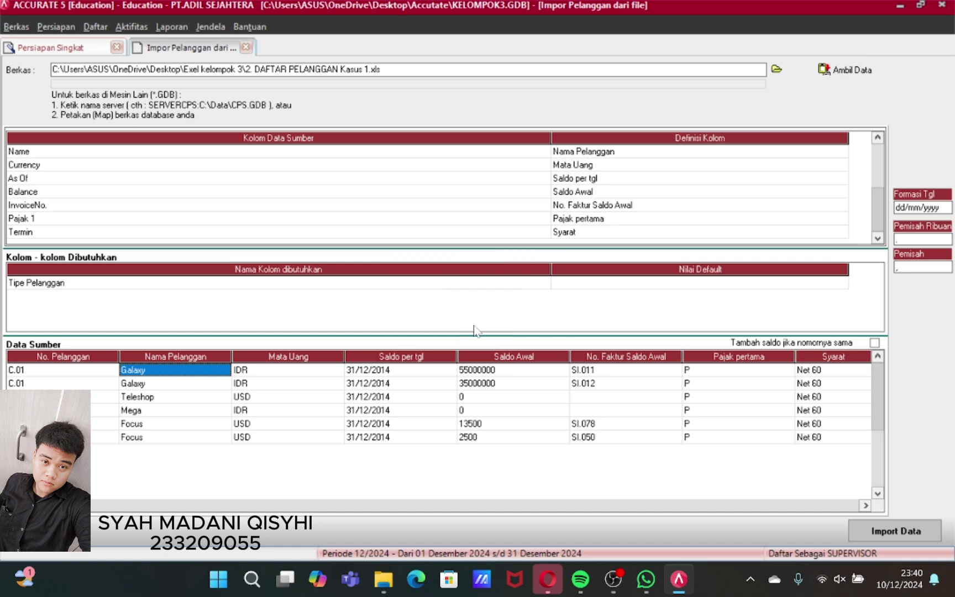
# - Enable Tambah saldo jika nomornya sama and set the default value of Tipe Pelanggan to Umum
pyautogui.click(877, 343)
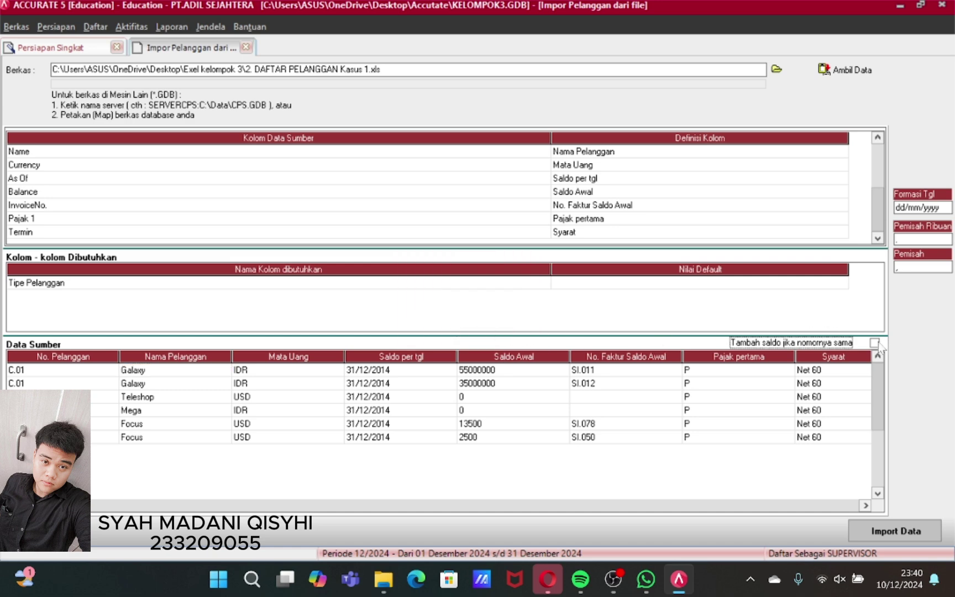
pyautogui.click(891, 530)
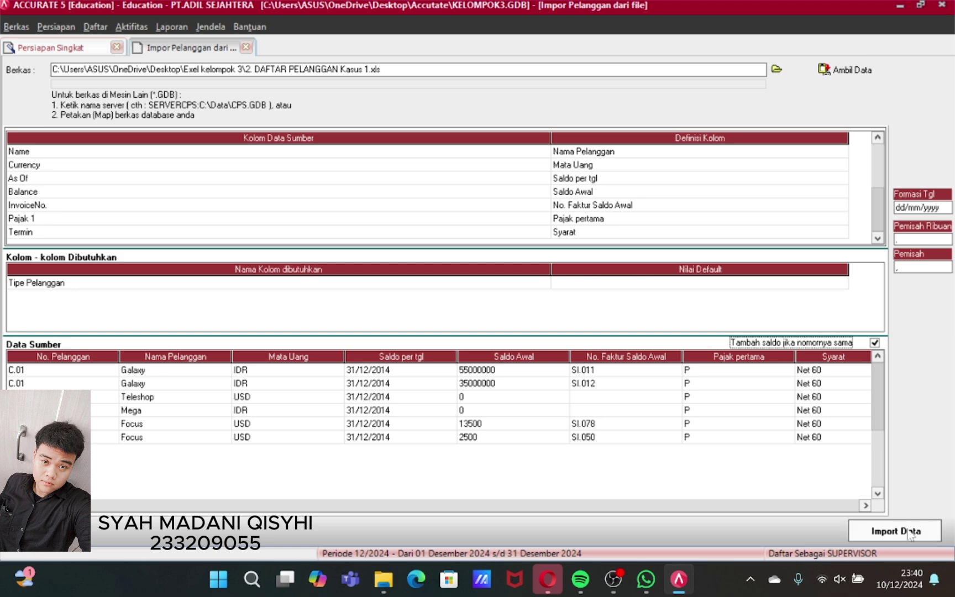
pyautogui.click(818, 283)
pyautogui.click(818, 283)
pyautogui.click(841, 282)
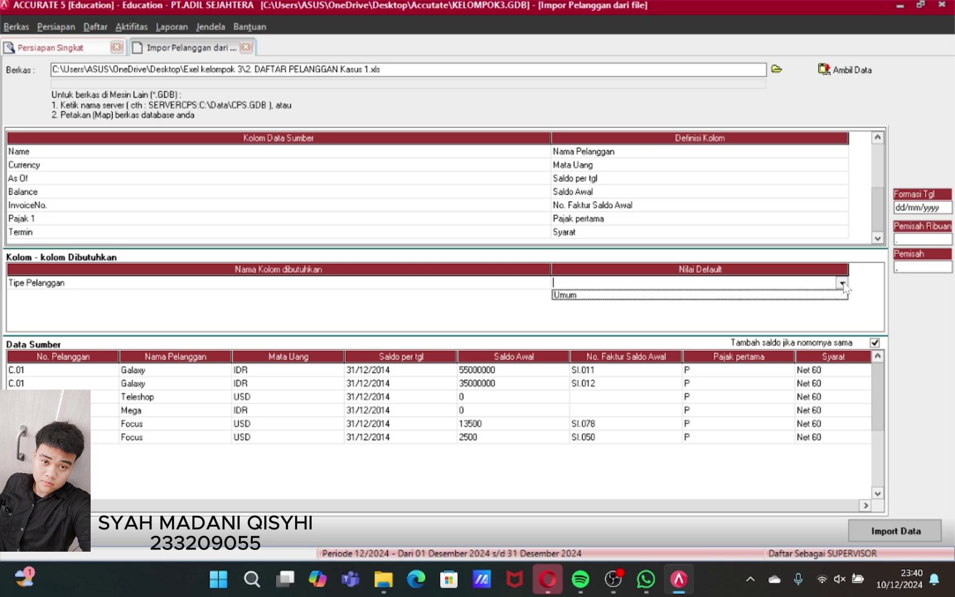
pyautogui.click(784, 296)
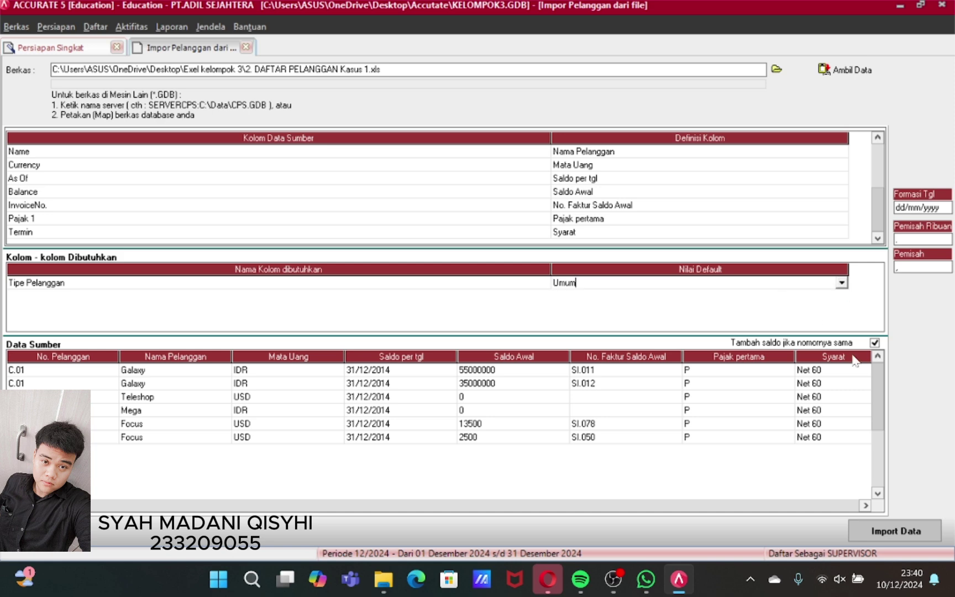
# - Import the mapped customer data and continue to the Pemasok setup step
pyautogui.click(892, 532)
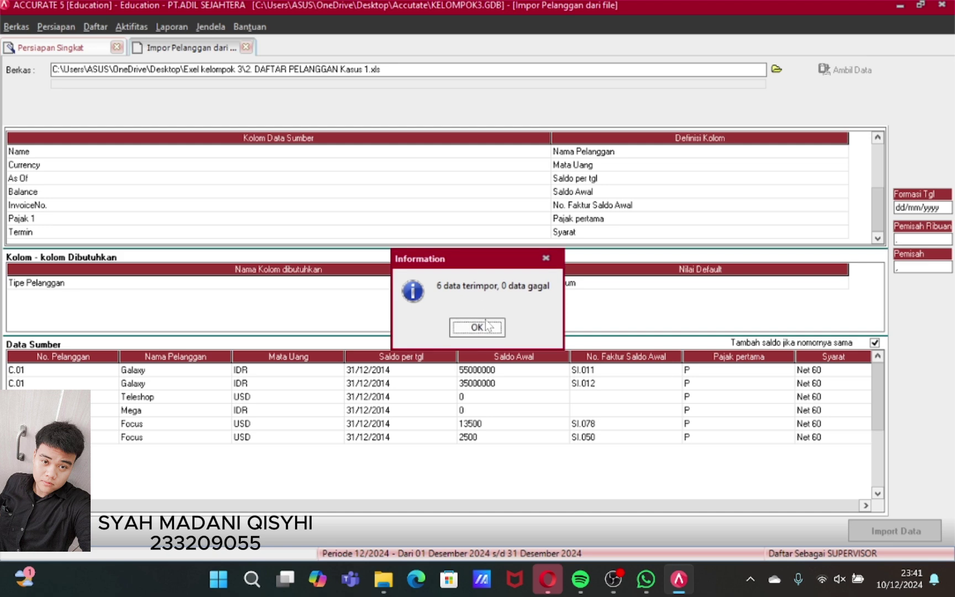
pyautogui.click(487, 322)
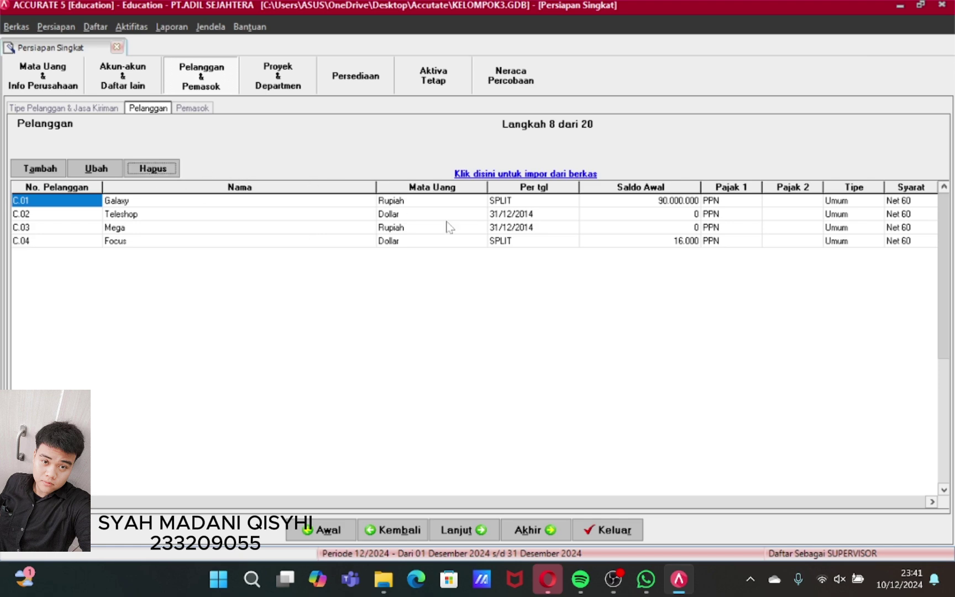
pyautogui.click(453, 532)
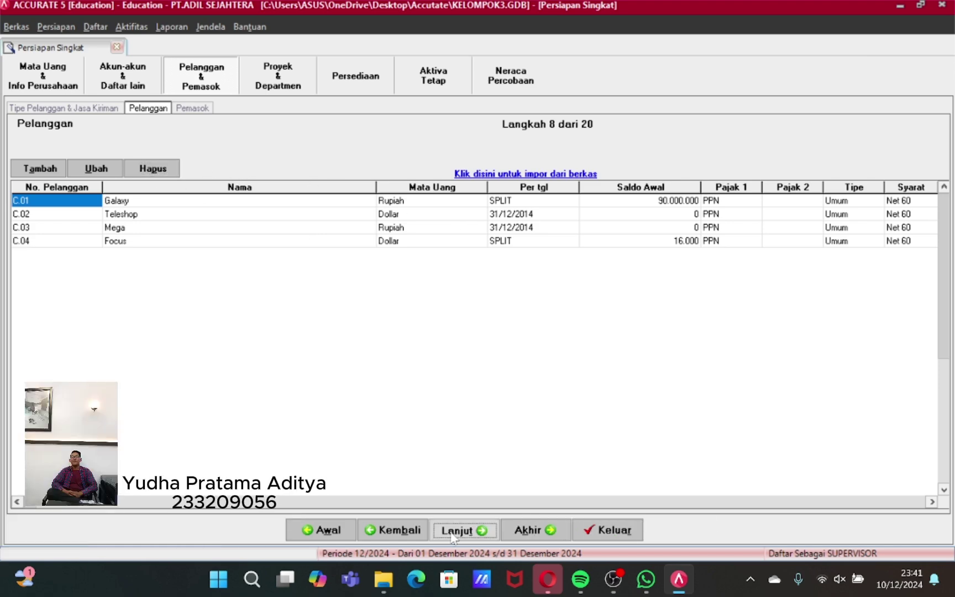
# - Load the Excel file 3. DAFTAR PEMASOK Kasus 1 from the Exel kelompok 3 folder on the desktop into the supplier import
pyautogui.click(530, 174)
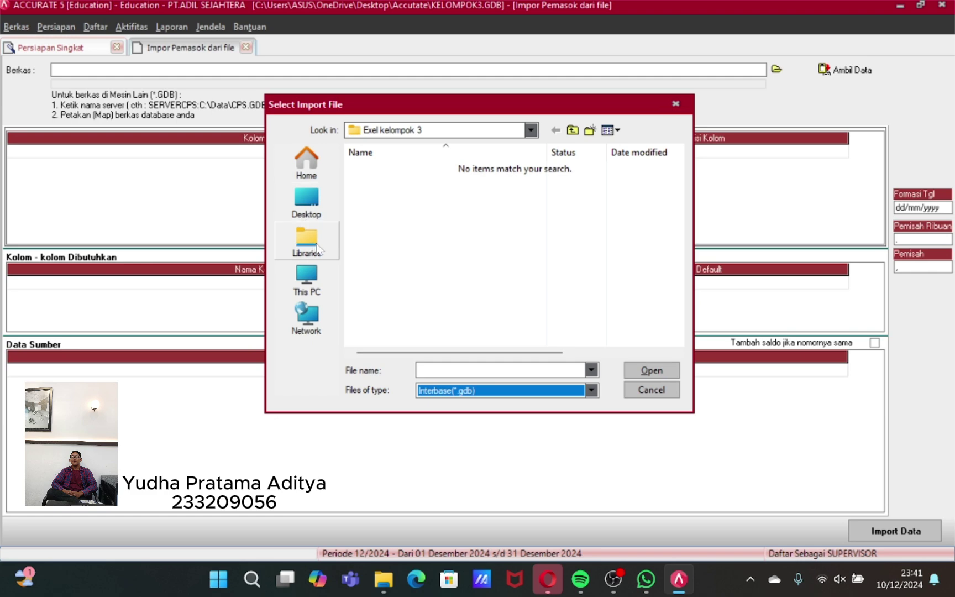
pyautogui.click(307, 202)
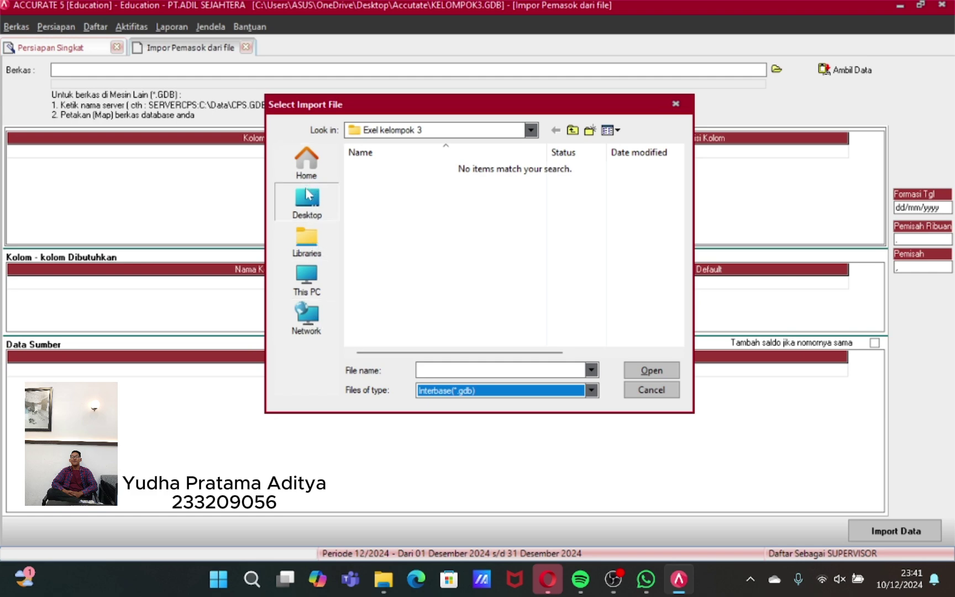
pyautogui.click(591, 391)
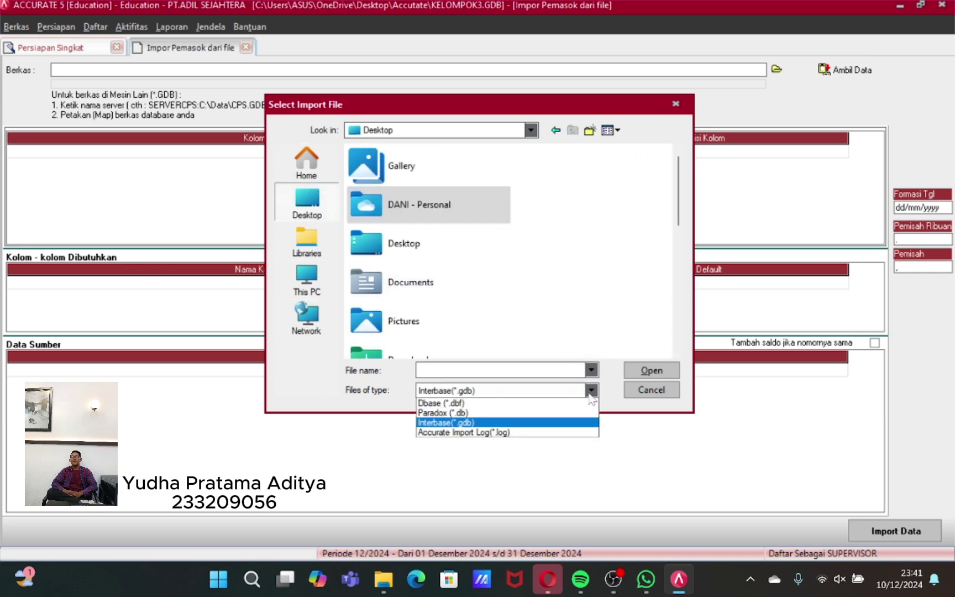
pyautogui.click(525, 413)
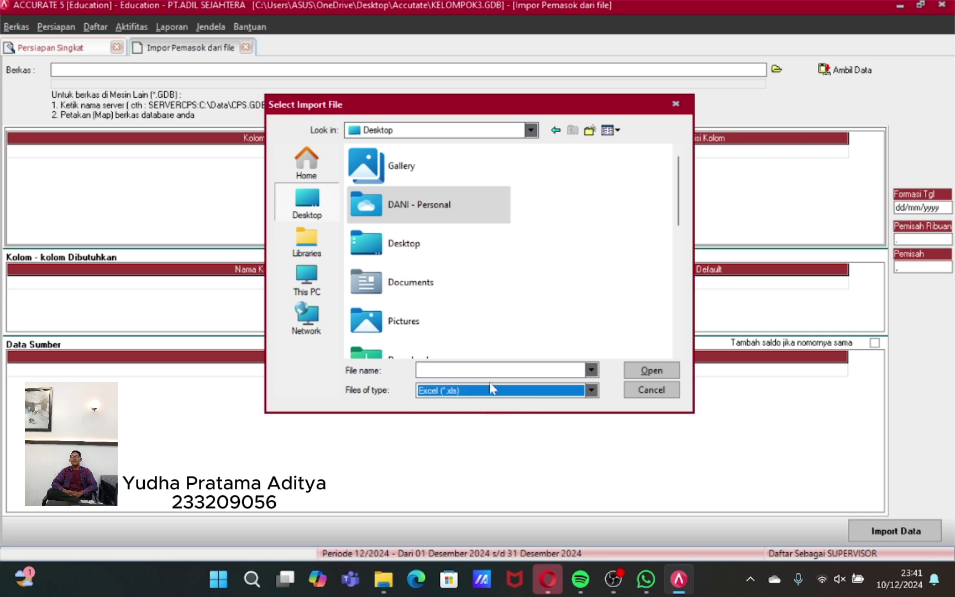
pyautogui.scroll(-5, 472, 311)
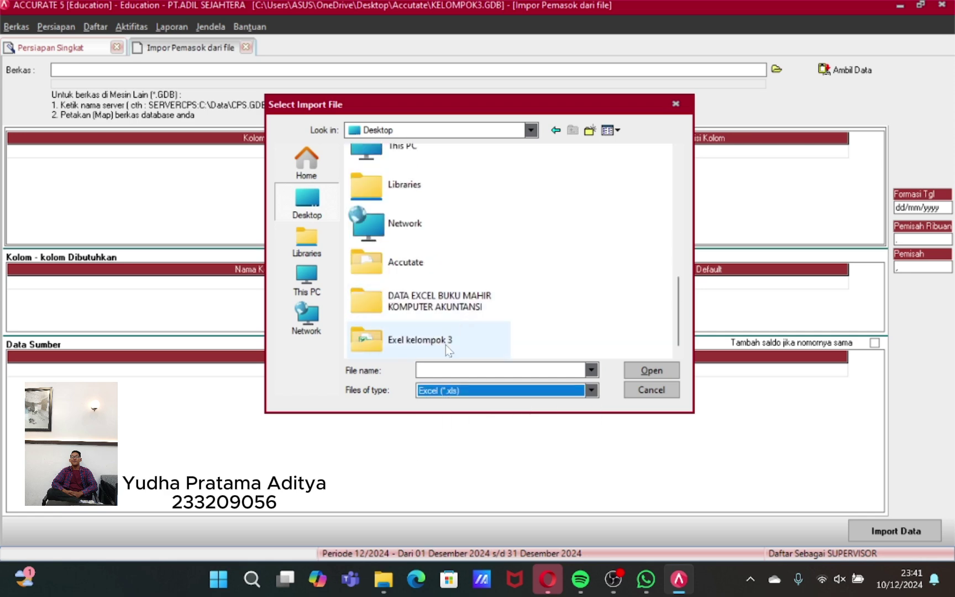
pyautogui.doubleClick(446, 344)
pyautogui.click(440, 197)
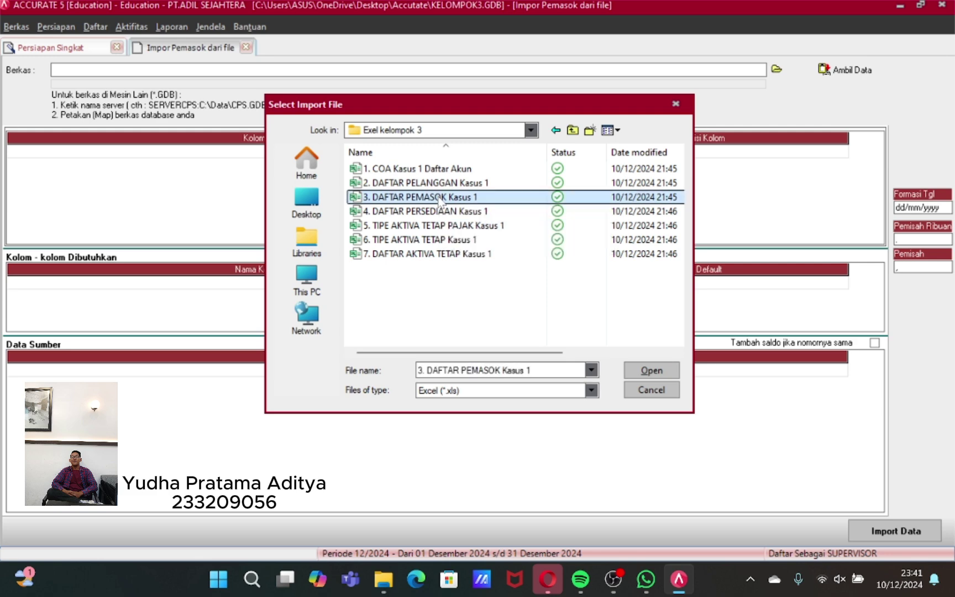
pyautogui.click(639, 375)
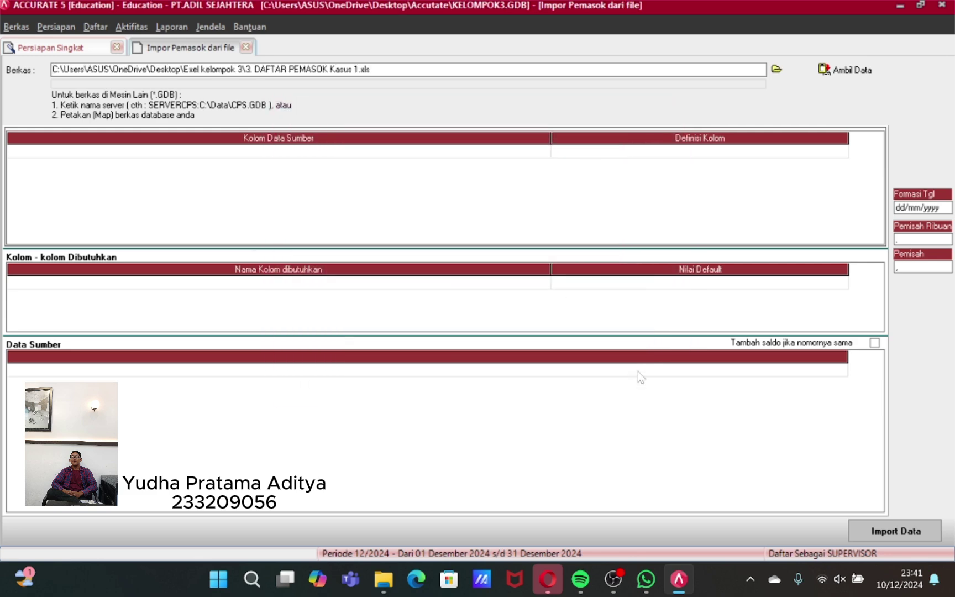
pyautogui.click(854, 69)
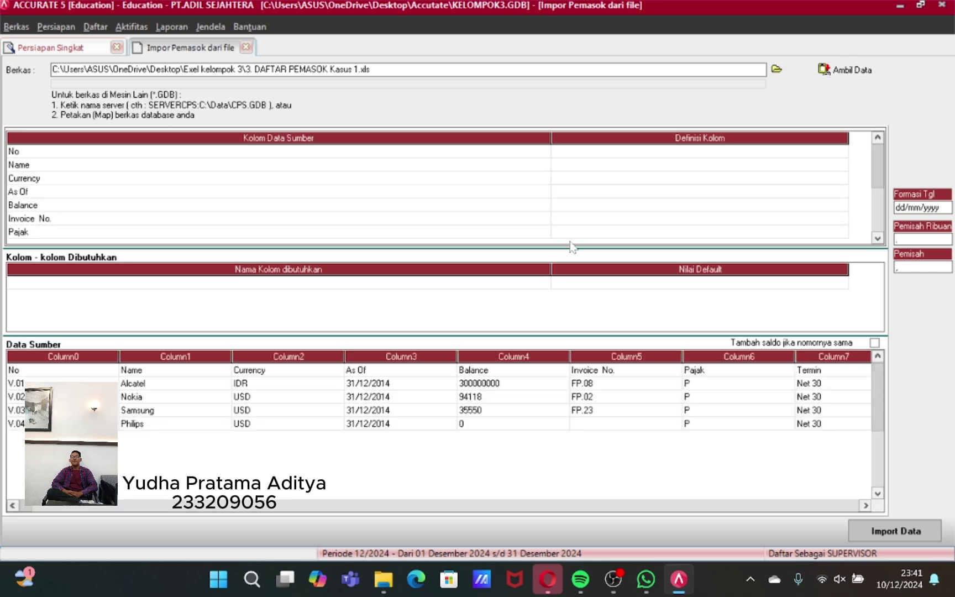
# - Map the source column No to No Pemasok and Name to Nama Pemasok
pyautogui.click(589, 152)
pyautogui.click(638, 152)
pyautogui.click(842, 151)
pyautogui.click(581, 162)
pyautogui.click(842, 164)
pyautogui.click(608, 188)
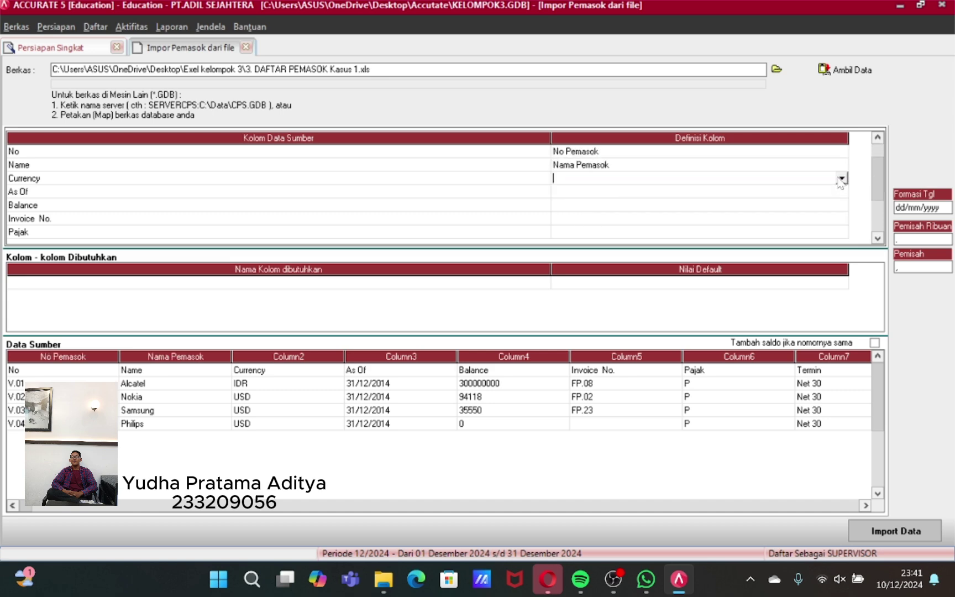
# - Map the Currency column to Mata Uang and define its source values IDR as Rupiah and USD as Dollar
pyautogui.click(841, 178)
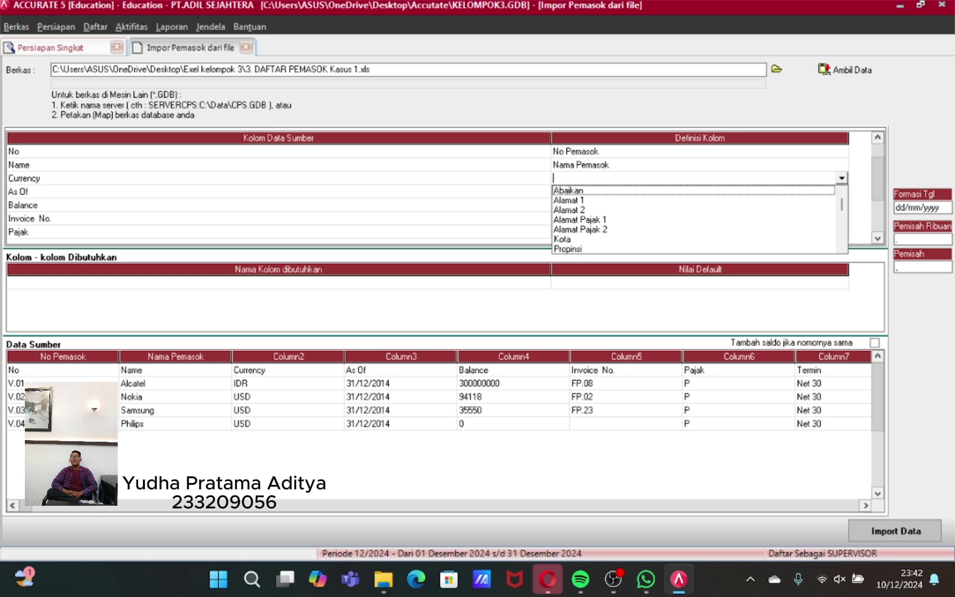
pyautogui.scroll(-5, 691, 221)
pyautogui.click(575, 249)
pyautogui.click(250, 55)
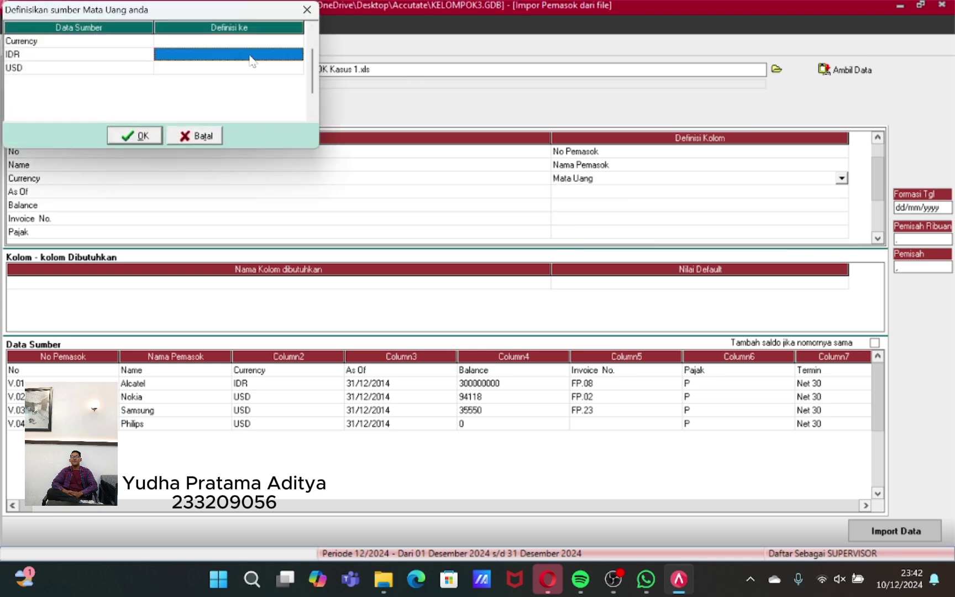
pyautogui.click(249, 56)
pyautogui.click(266, 66)
pyautogui.click(267, 68)
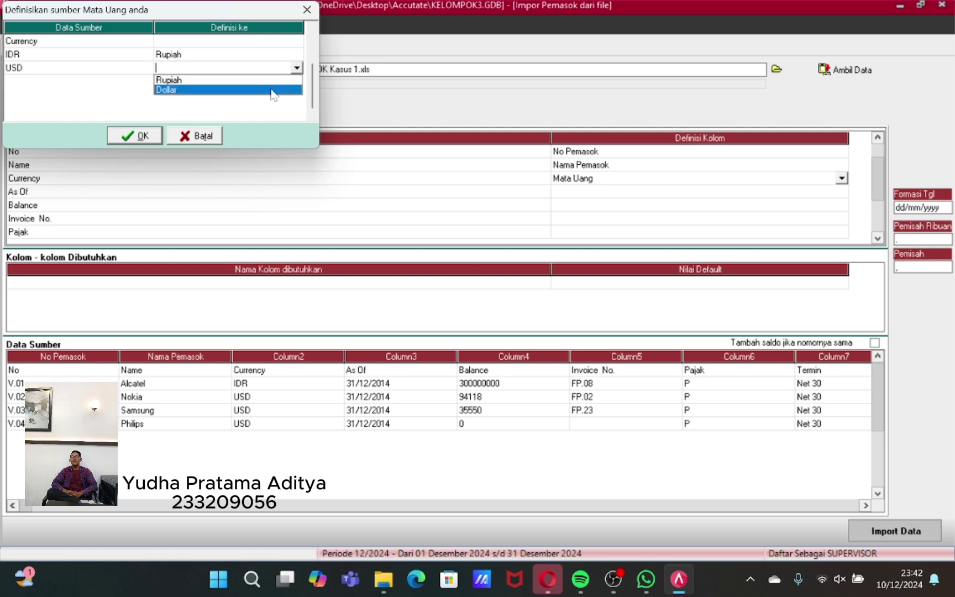
pyautogui.click(271, 90)
pyautogui.click(135, 136)
pyautogui.click(841, 178)
pyautogui.click(629, 253)
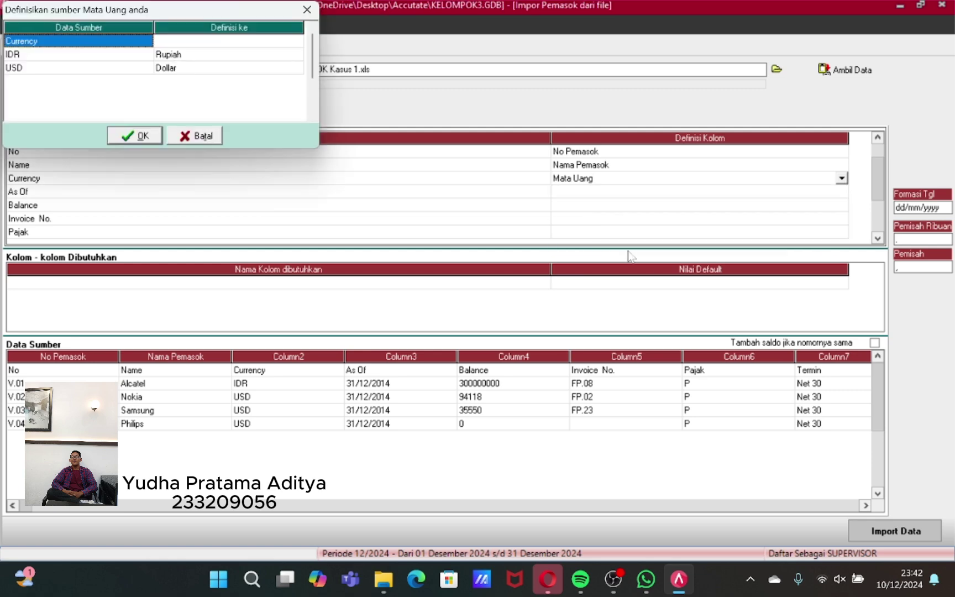
pyautogui.click(135, 136)
# - Map the As Of column to Saldo per tgl and the Balance column to Saldo Awal
pyautogui.click(608, 192)
pyautogui.click(841, 191)
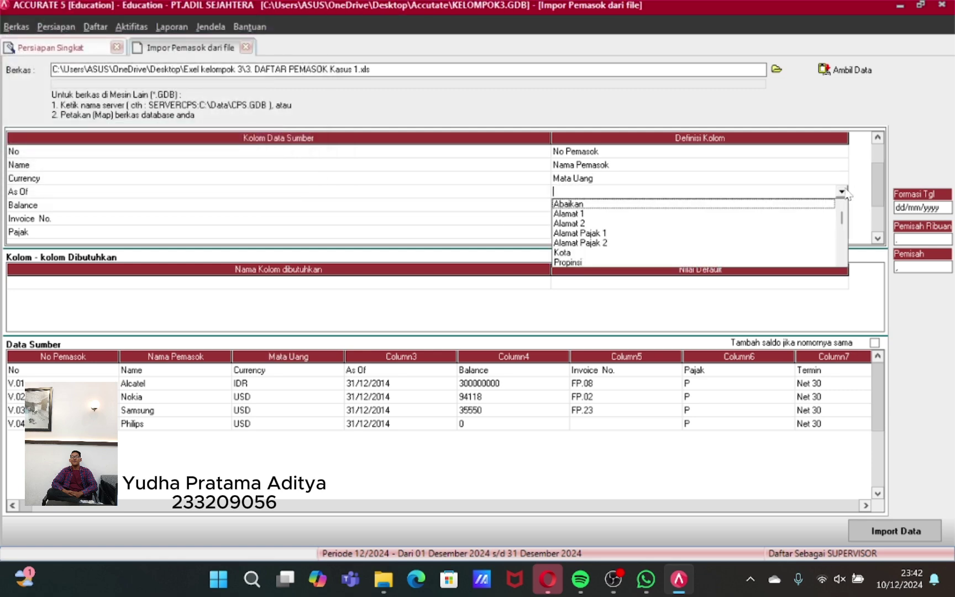
pyautogui.scroll(-5, 678, 262)
pyautogui.click(663, 242)
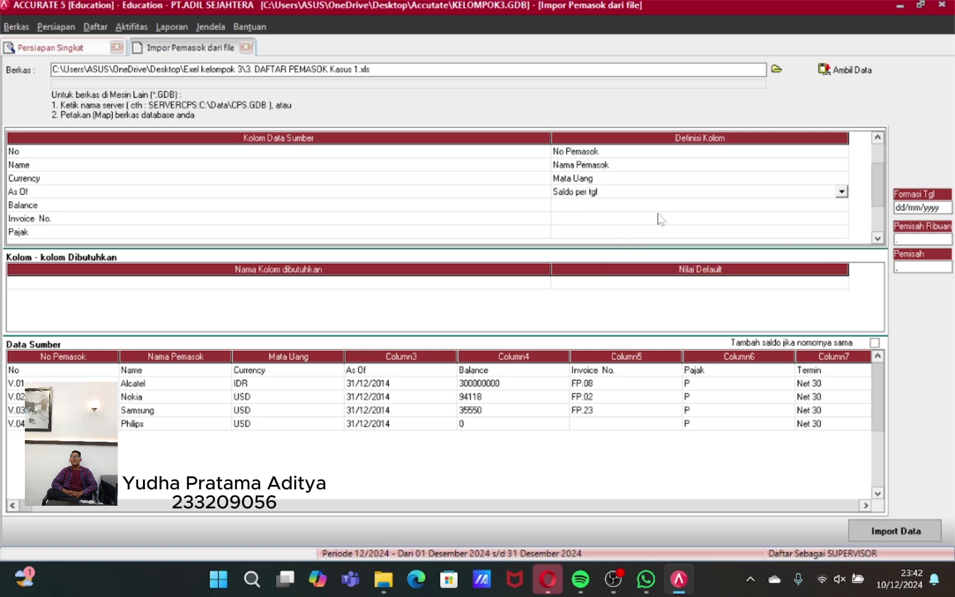
pyautogui.click(658, 205)
pyautogui.click(842, 205)
pyautogui.scroll(-5, 751, 276)
pyautogui.click(752, 276)
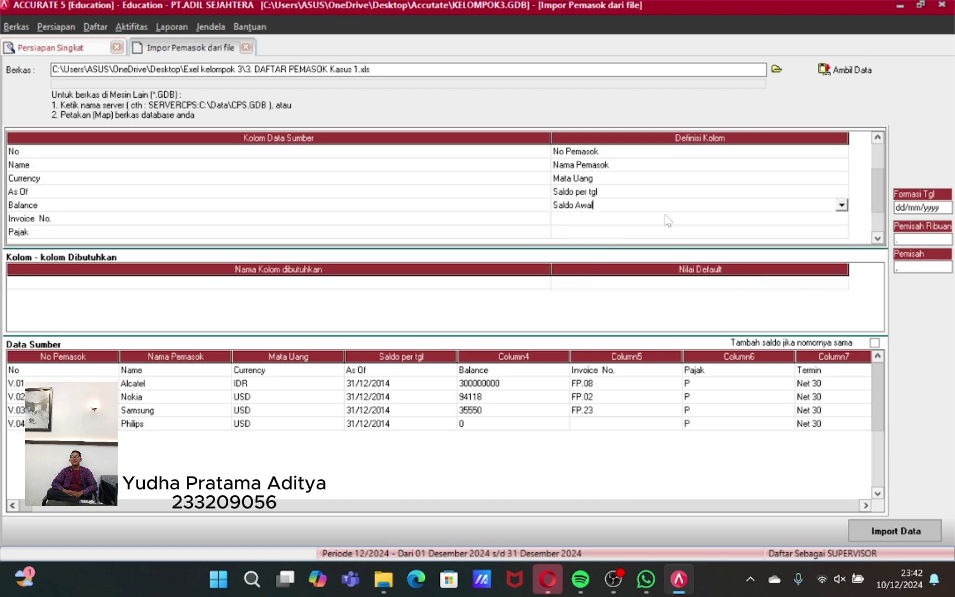
# - Map the Invoice No. column to No. Faktur Saldo Awal
pyautogui.click(666, 216)
pyautogui.click(842, 219)
pyautogui.scroll(-8, 628, 243)
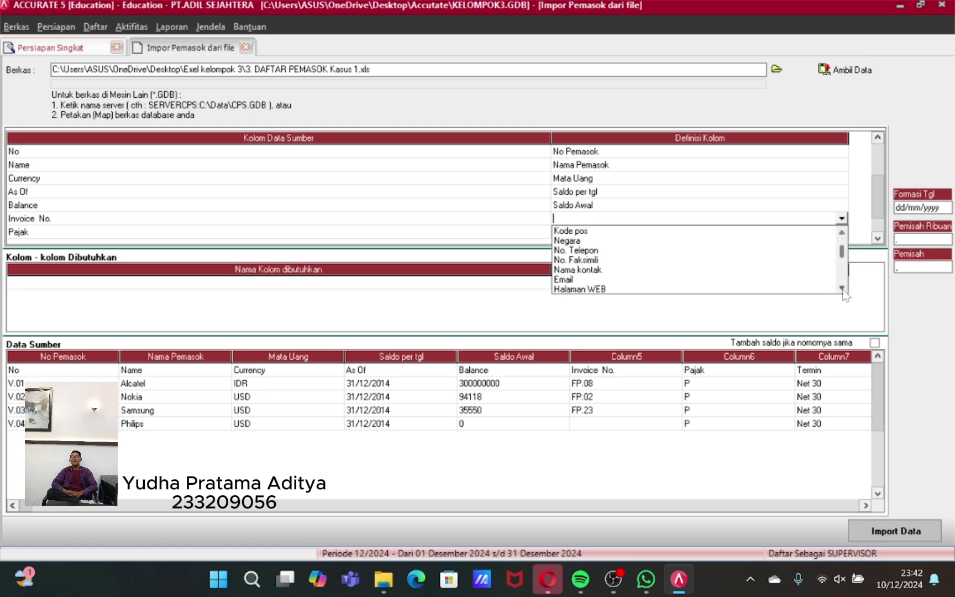
pyautogui.click(627, 241)
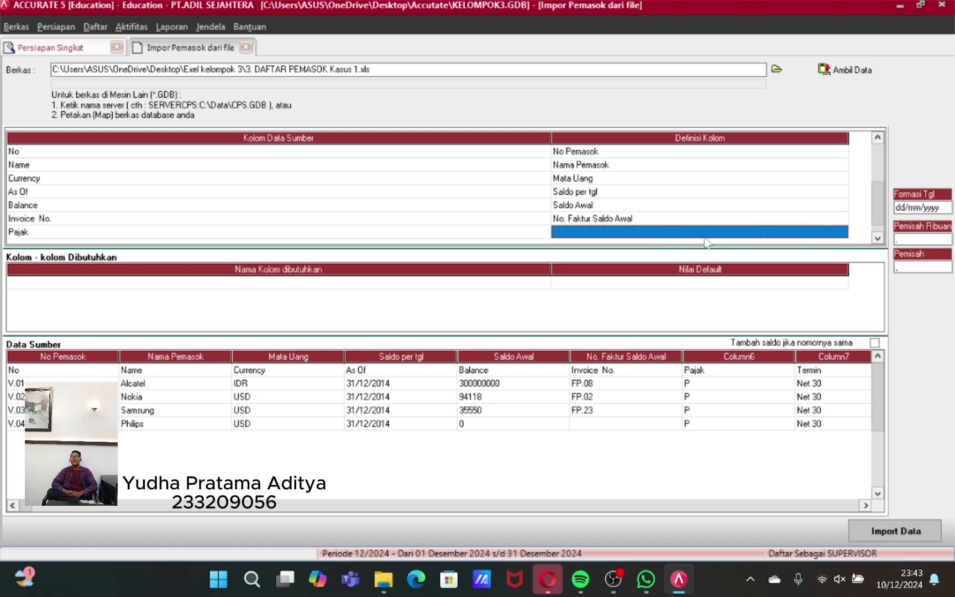
# - Map the Pajak column to Pajak pertama and define its source value P as PPN
pyautogui.click(664, 231)
pyautogui.scroll(-4, 685, 252)
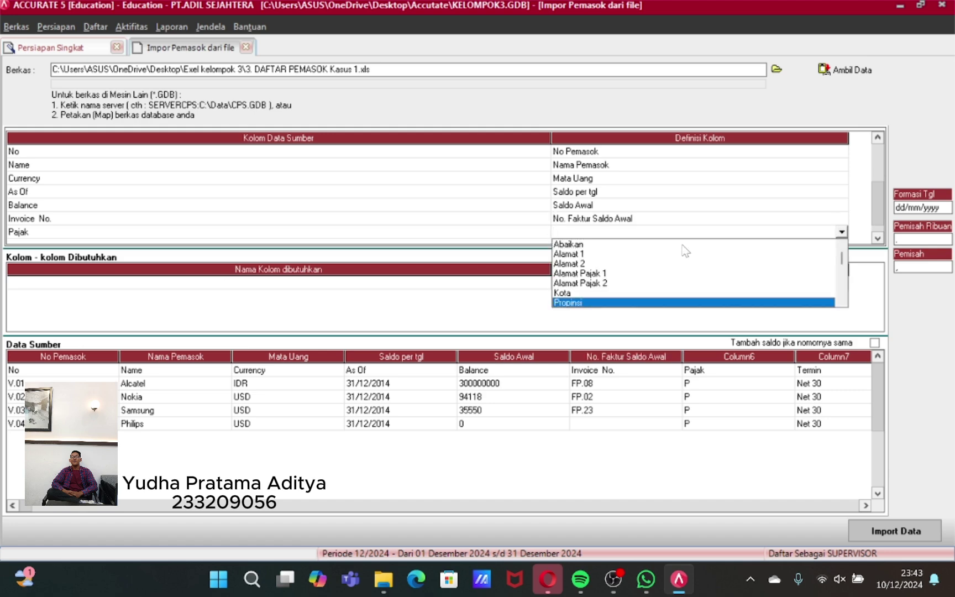
pyautogui.click(729, 274)
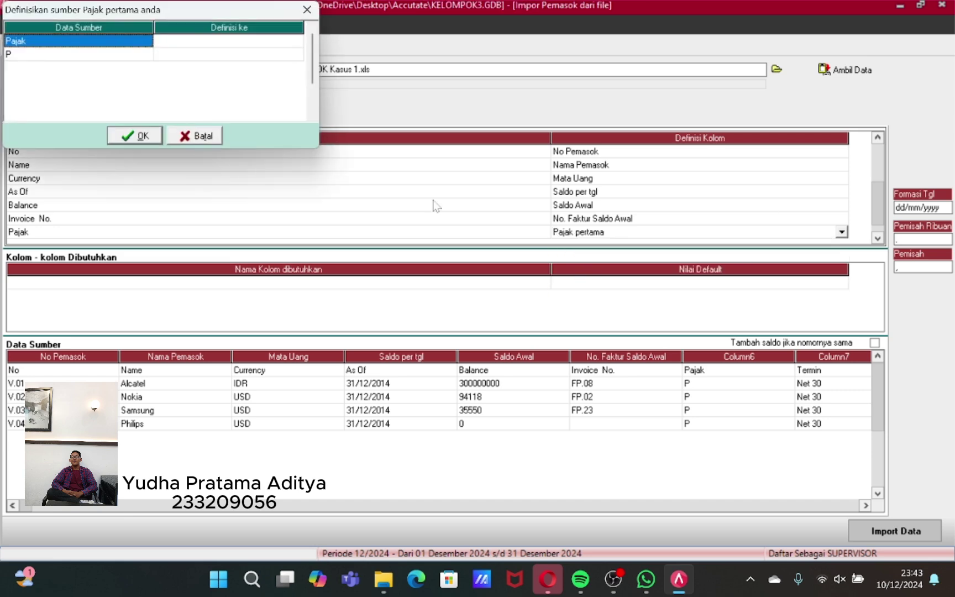
pyautogui.click(214, 55)
pyautogui.click(194, 66)
pyautogui.click(141, 136)
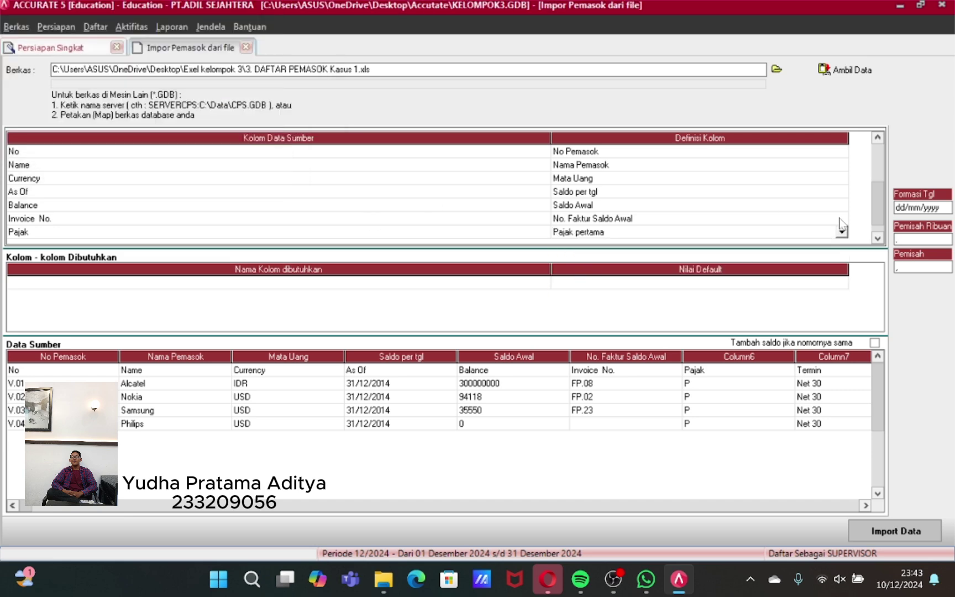
# - Map the supplier file's Termin column to Syarat and define its source value Net 30 as Net 30
pyautogui.click(877, 238)
pyautogui.click(843, 232)
pyautogui.scroll(-5, 613, 263)
pyautogui.click(608, 303)
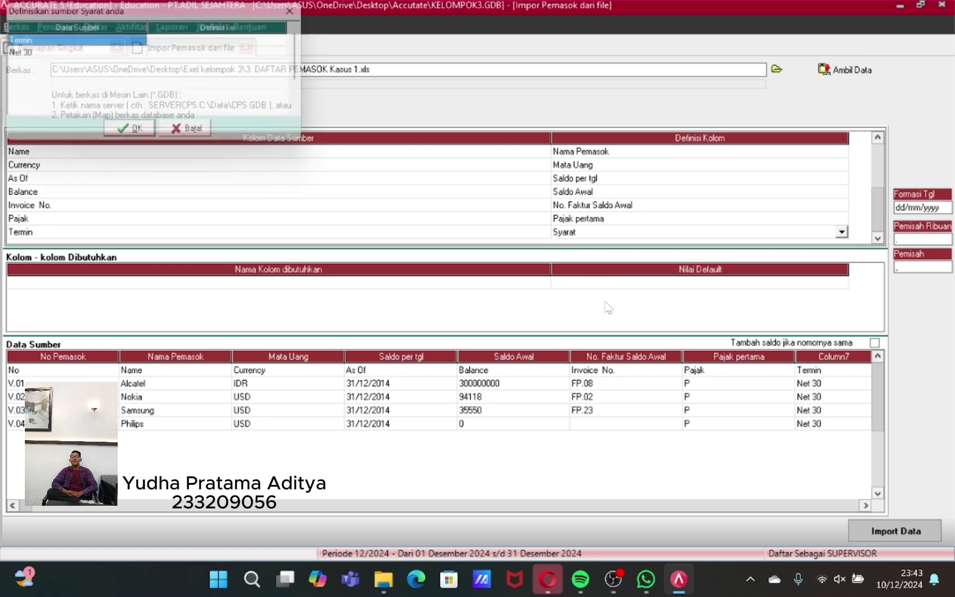
pyautogui.click(264, 53)
pyautogui.click(268, 77)
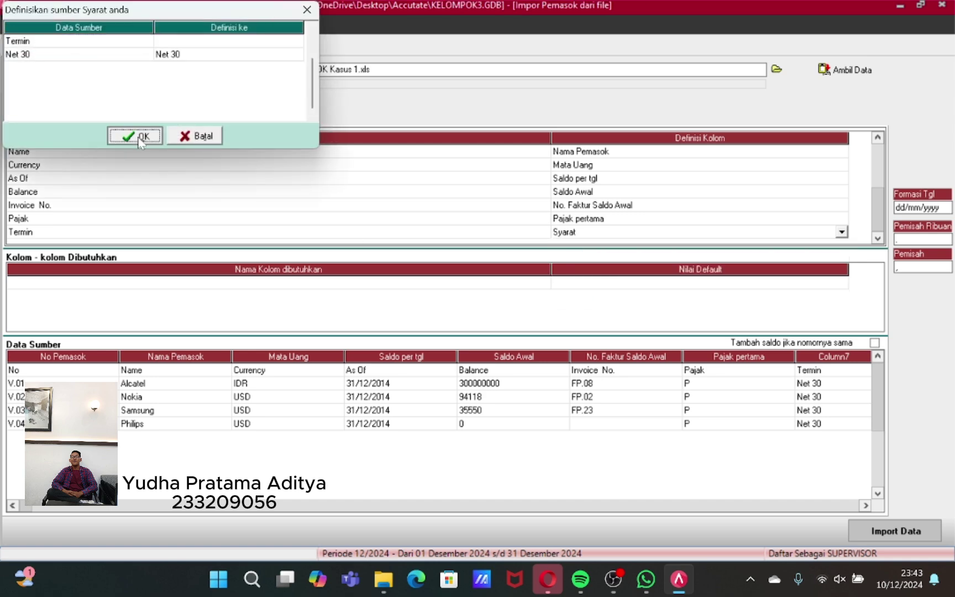
pyautogui.click(136, 136)
# - Delete the header row with the column names from the supplier source data
pyautogui.rightClick(150, 372)
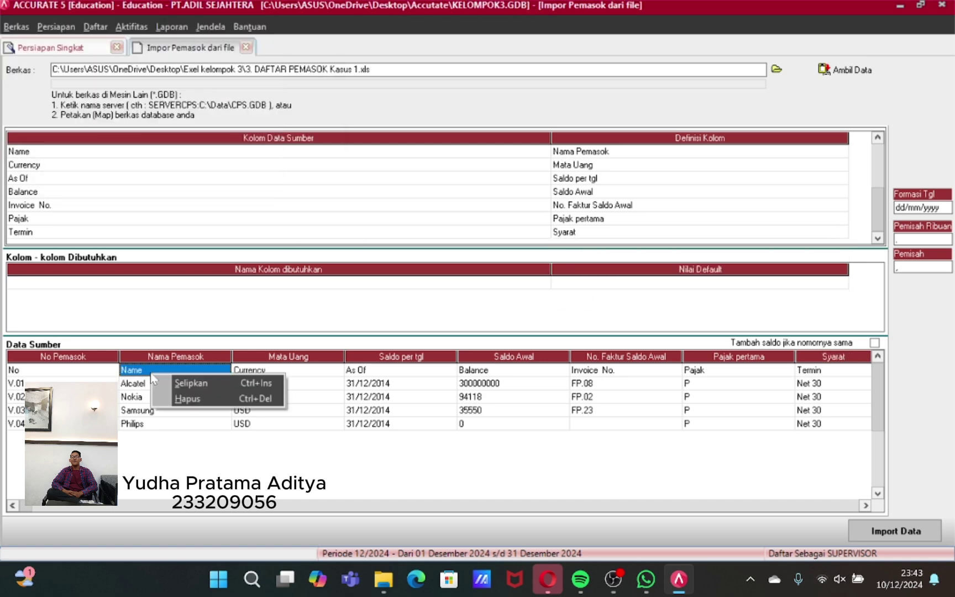
pyautogui.click(182, 399)
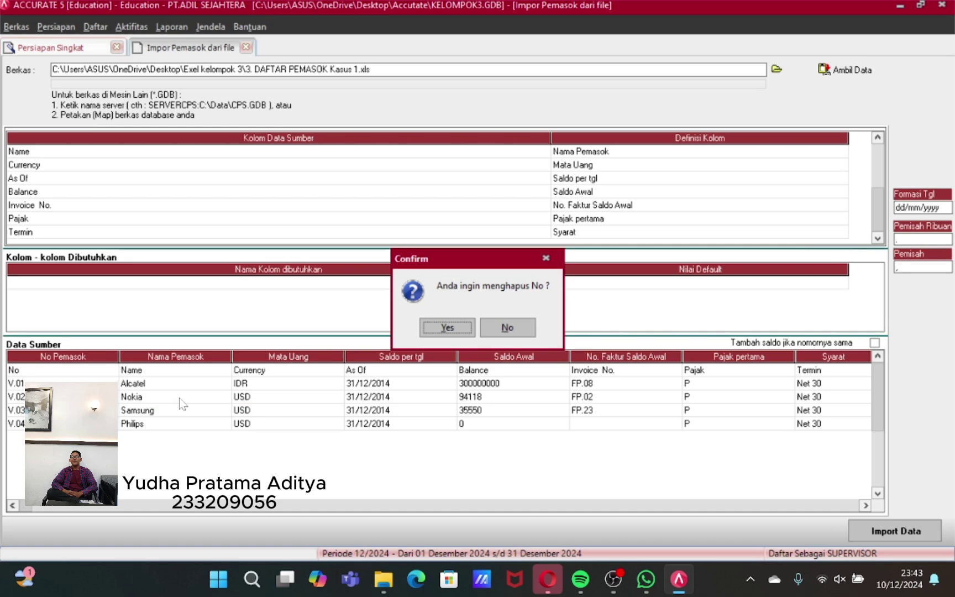
pyautogui.click(449, 327)
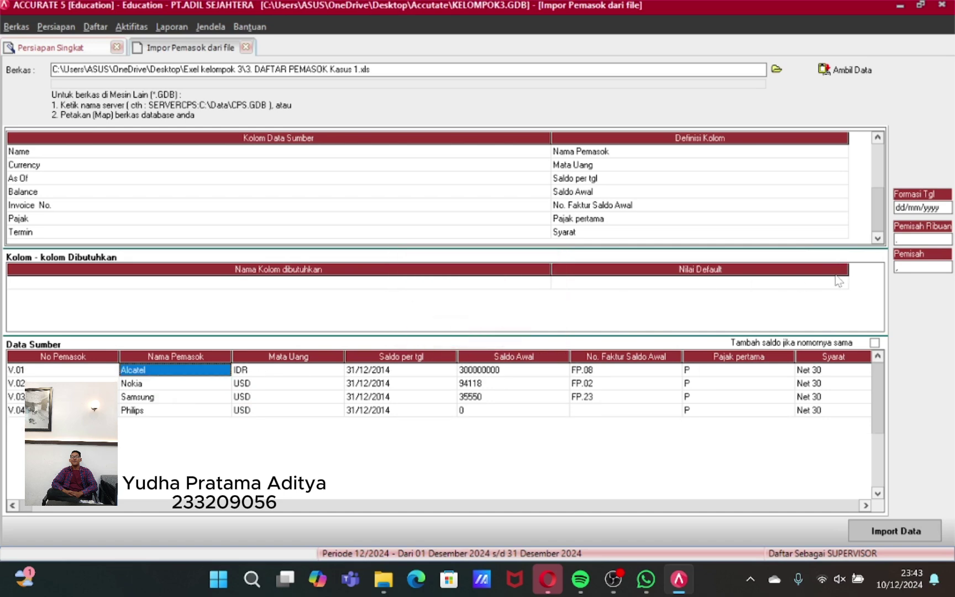
# - Enable Tambah saldo jika nomornya sama and import the supplier data
pyautogui.click(874, 343)
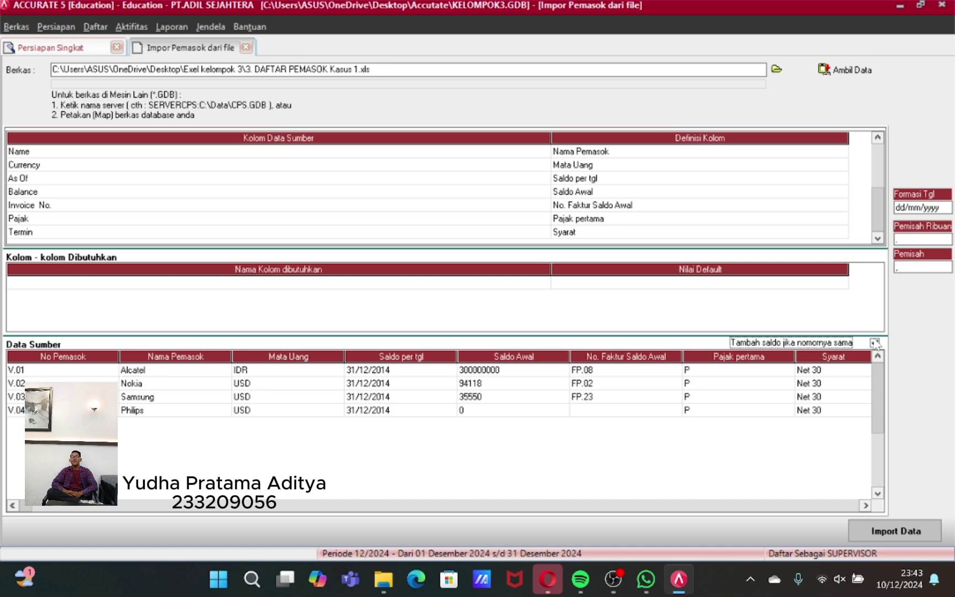
pyautogui.click(894, 534)
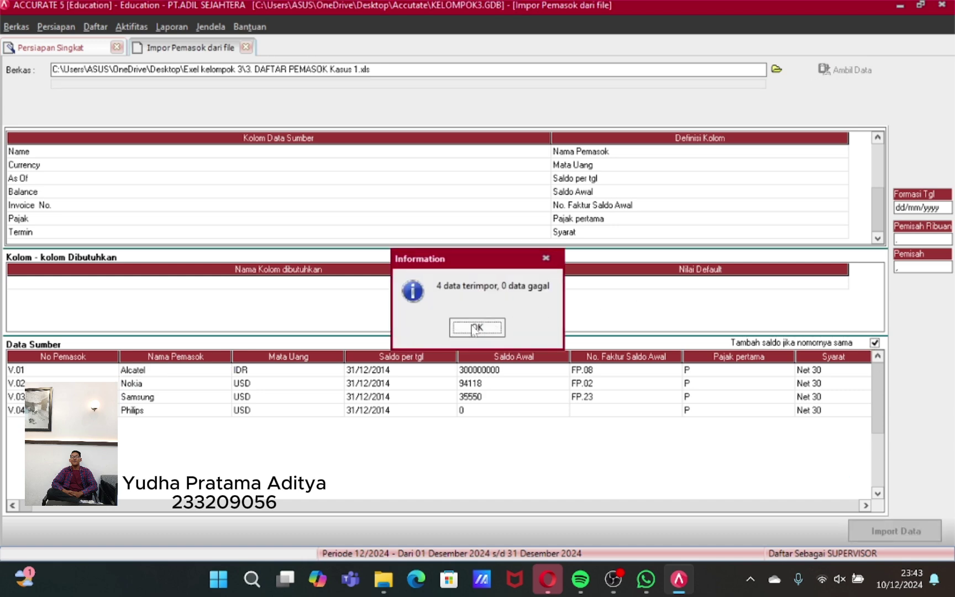
pyautogui.click(475, 328)
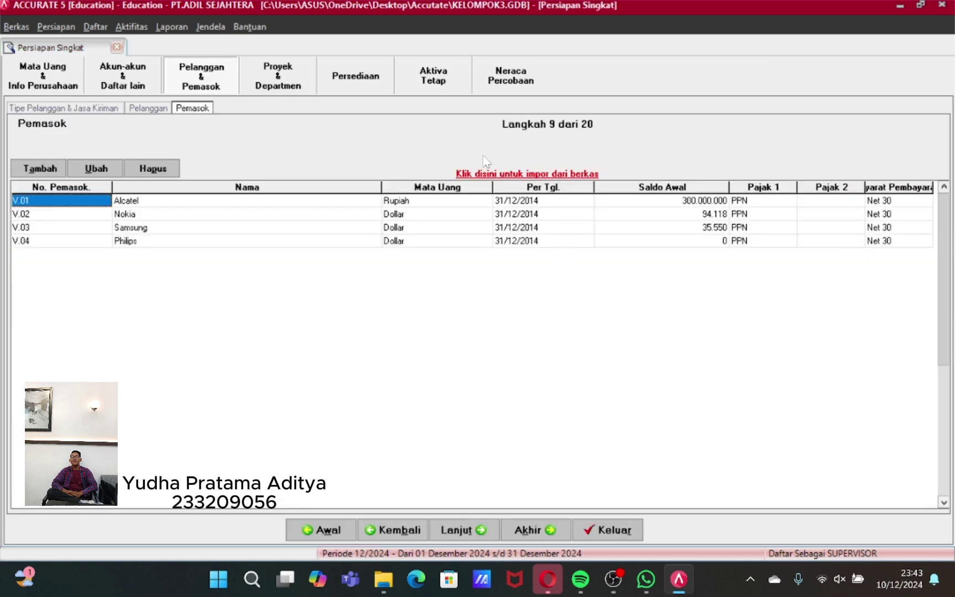
# - Advance the setup from the supplier list to the Proyek & Departemen stage
pyautogui.click(465, 530)
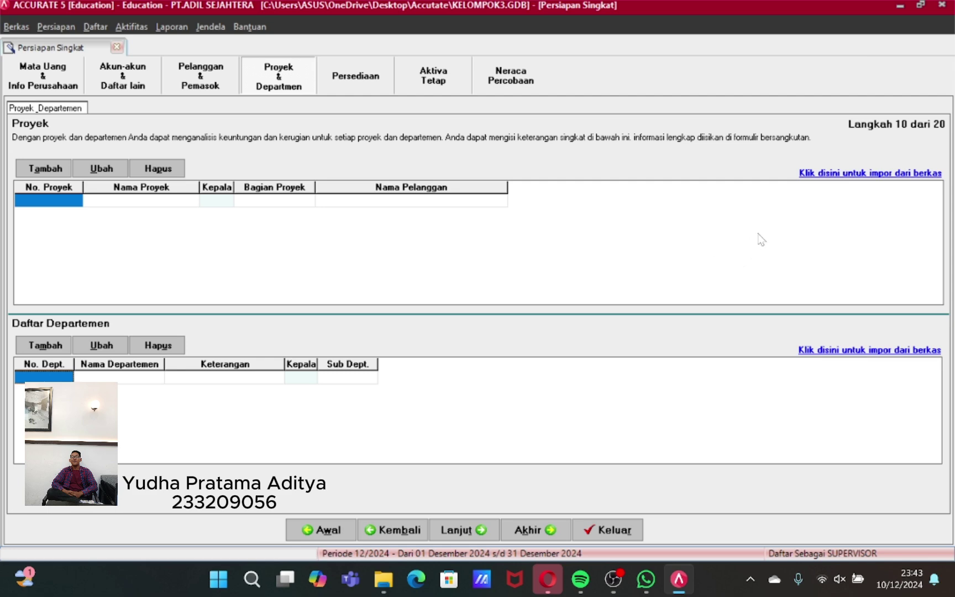
pyautogui.click(838, 173)
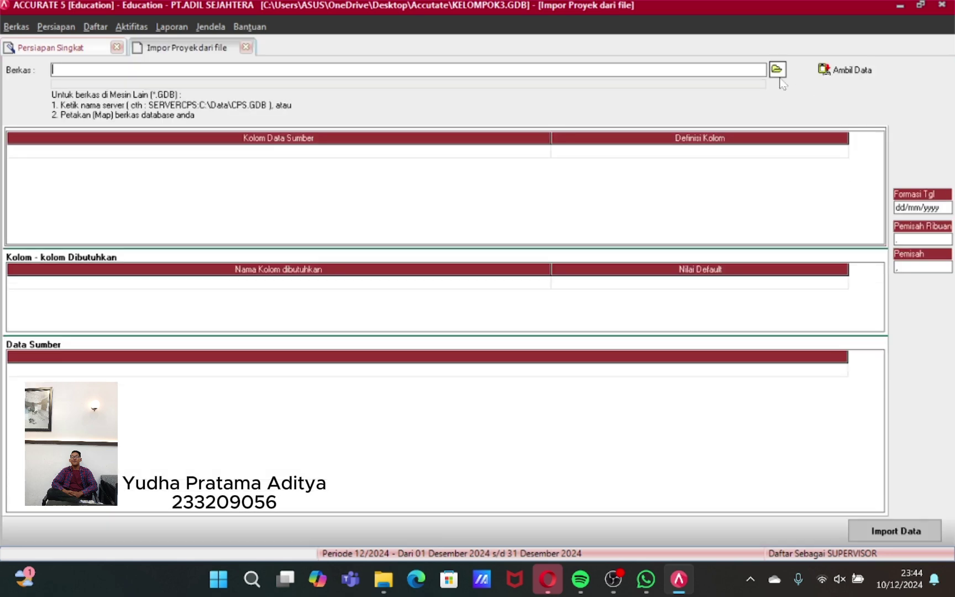
pyautogui.click(778, 70)
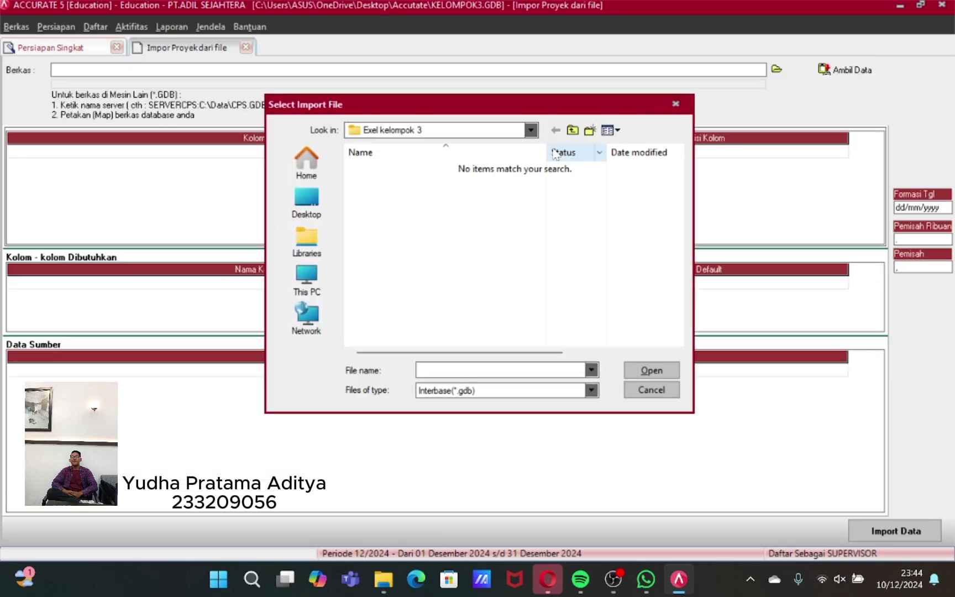
pyautogui.click(306, 204)
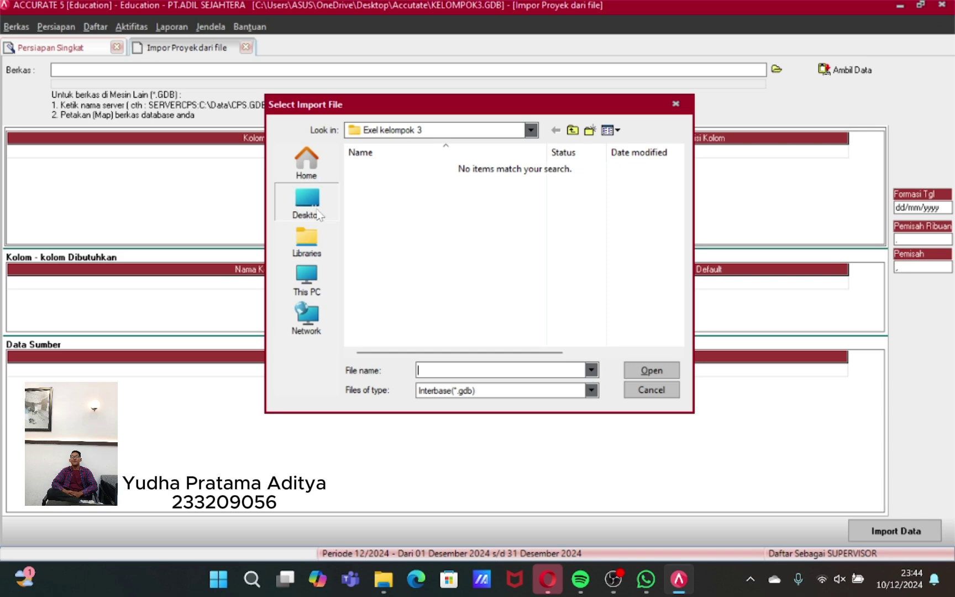
pyautogui.click(676, 104)
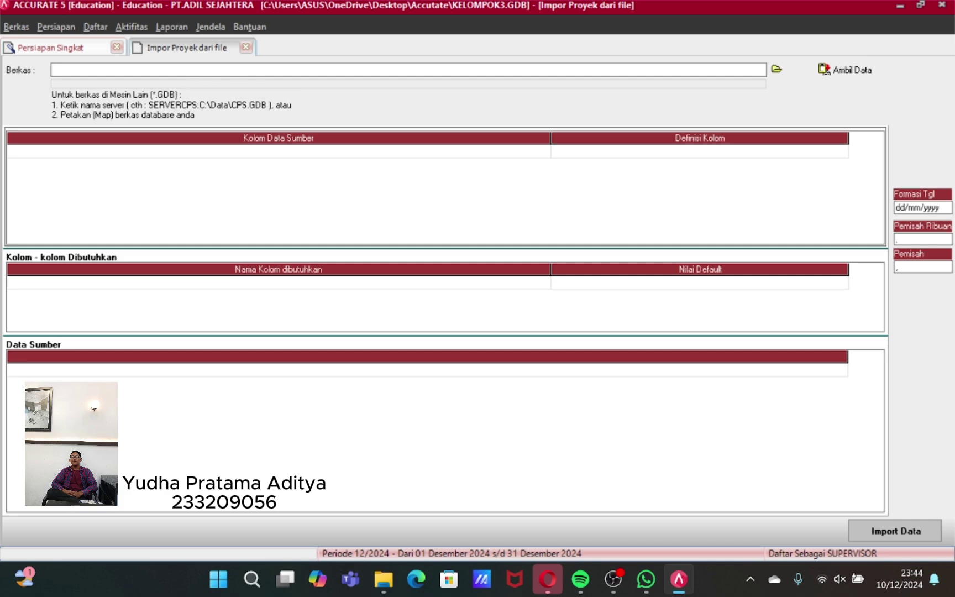
pyautogui.click(246, 48)
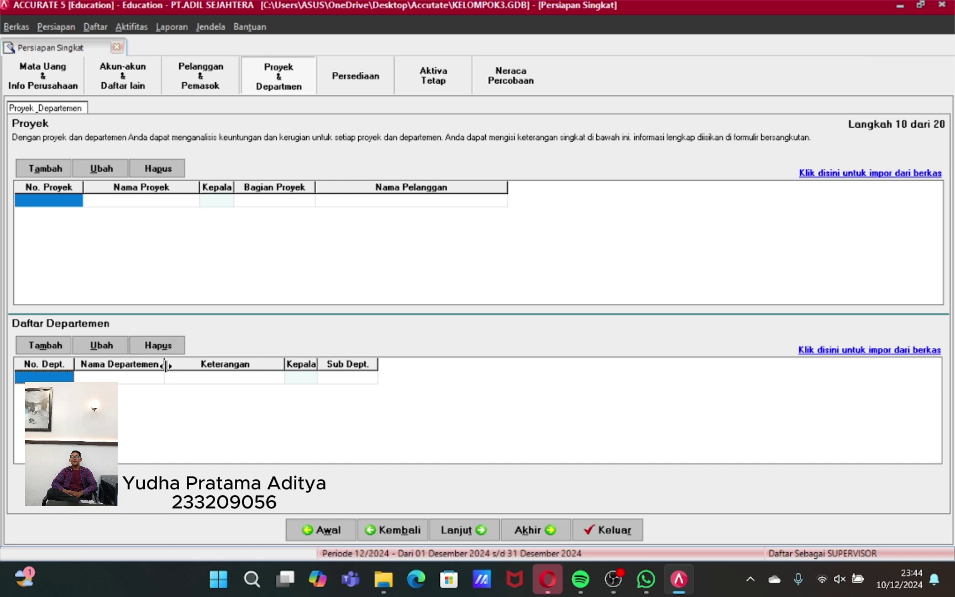
# - Advance past the project, department and warehouse stages to Akun Default Barang without adding any records
pyautogui.click(482, 532)
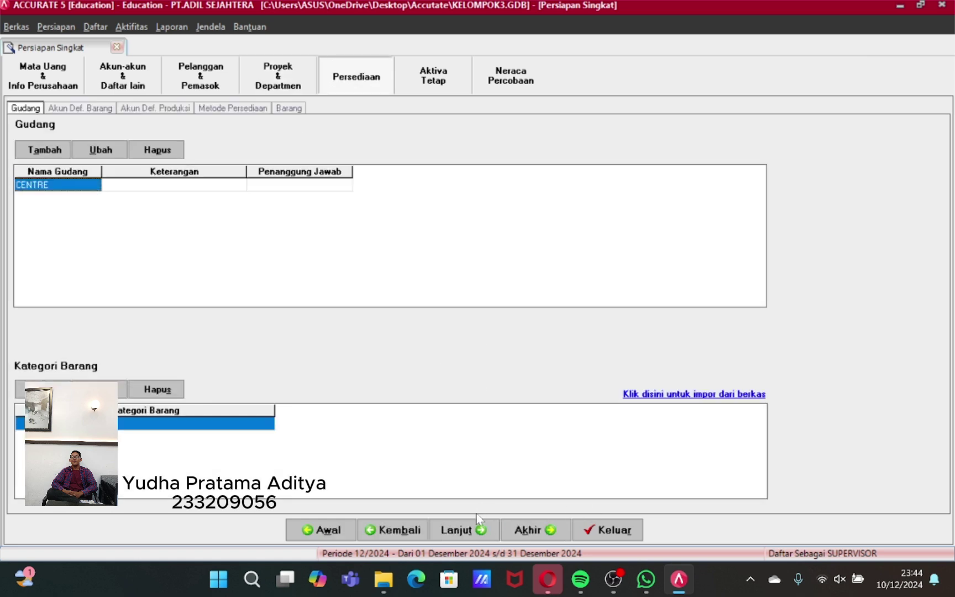
pyautogui.click(473, 533)
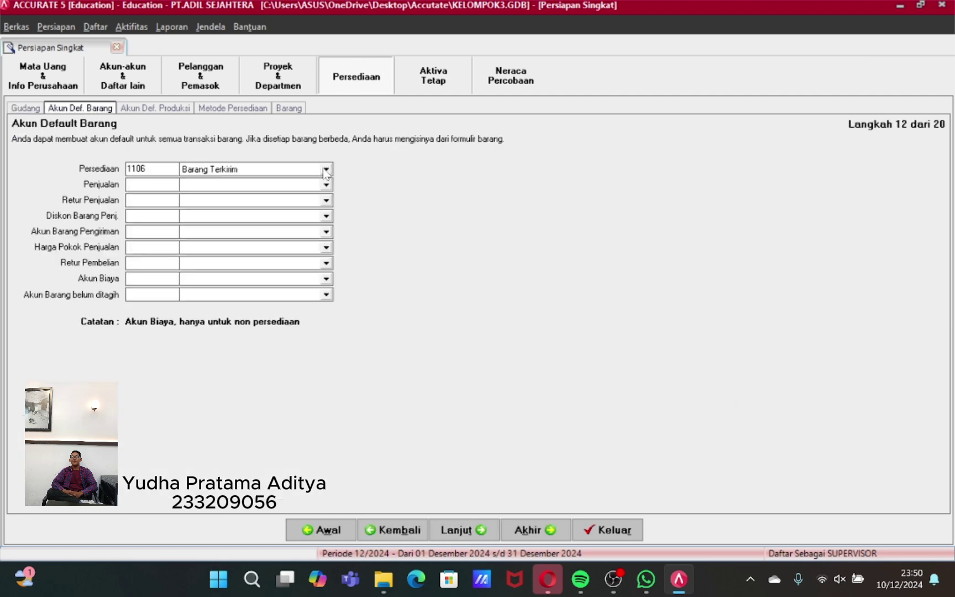
# - Set the Persediaan default account to Persediaan Barang Dagang and try to proceed to the next setup stage
pyautogui.click(326, 169)
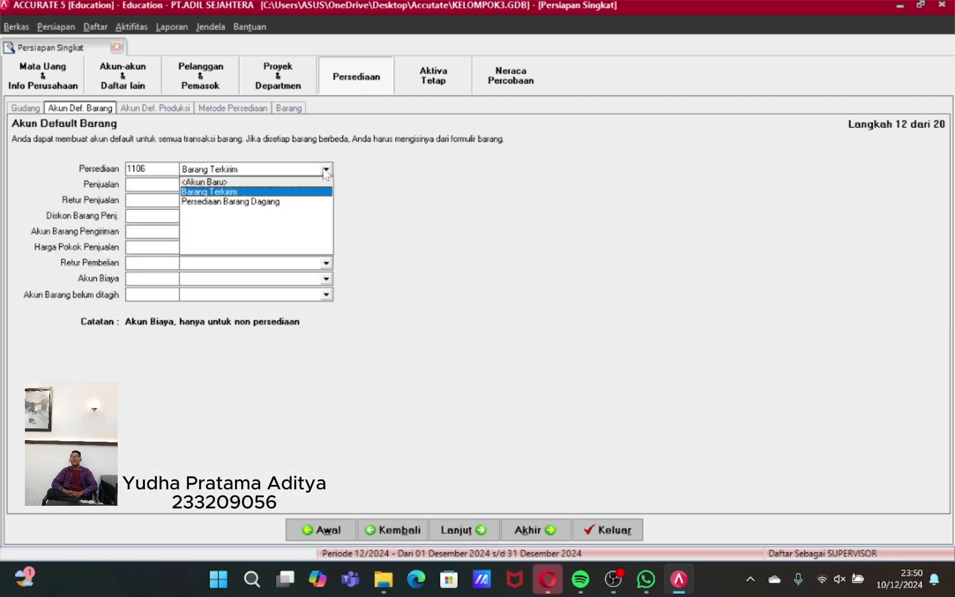
pyautogui.click(287, 204)
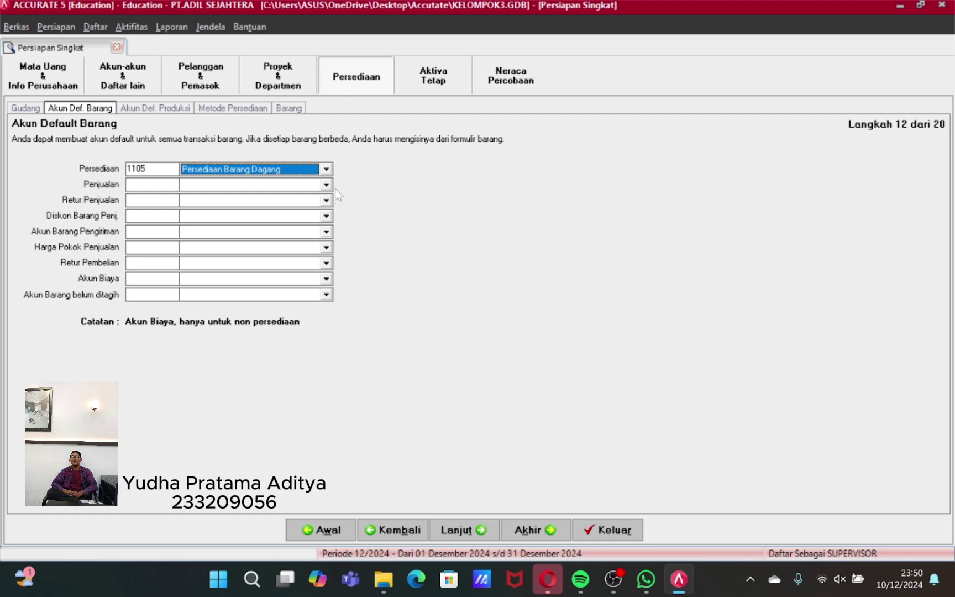
pyautogui.click(459, 529)
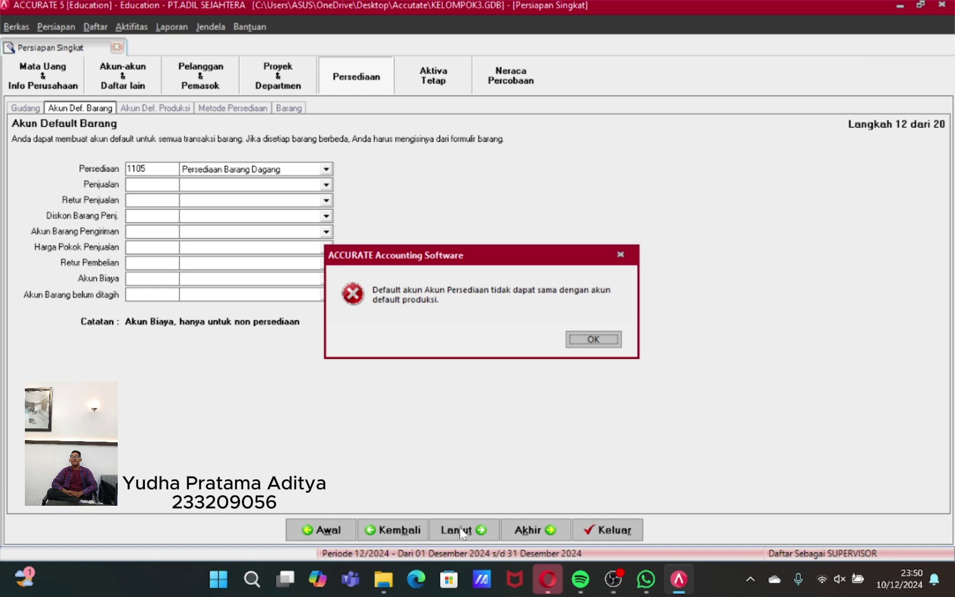
pyautogui.click(588, 338)
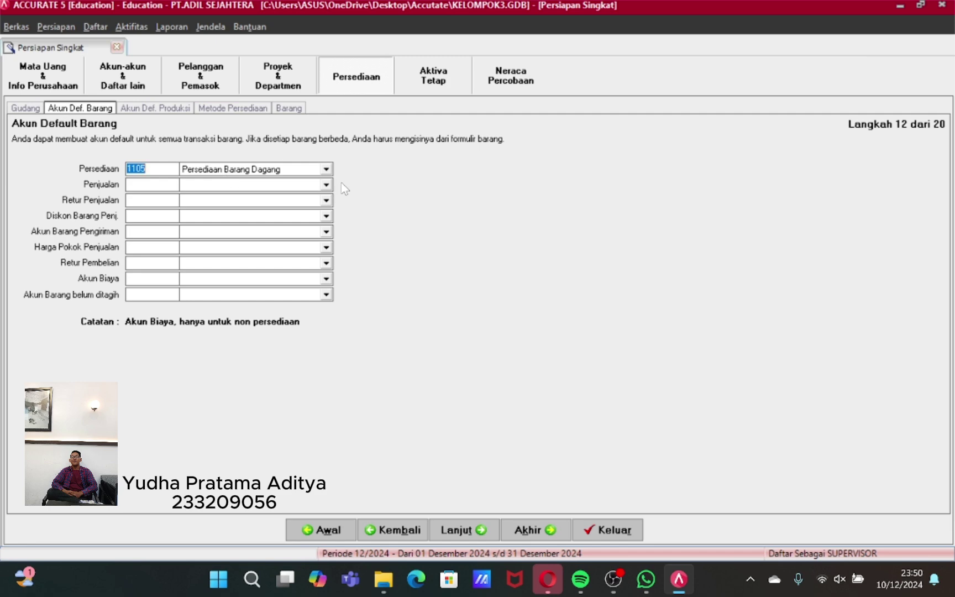
pyautogui.click(327, 169)
pyautogui.click(327, 170)
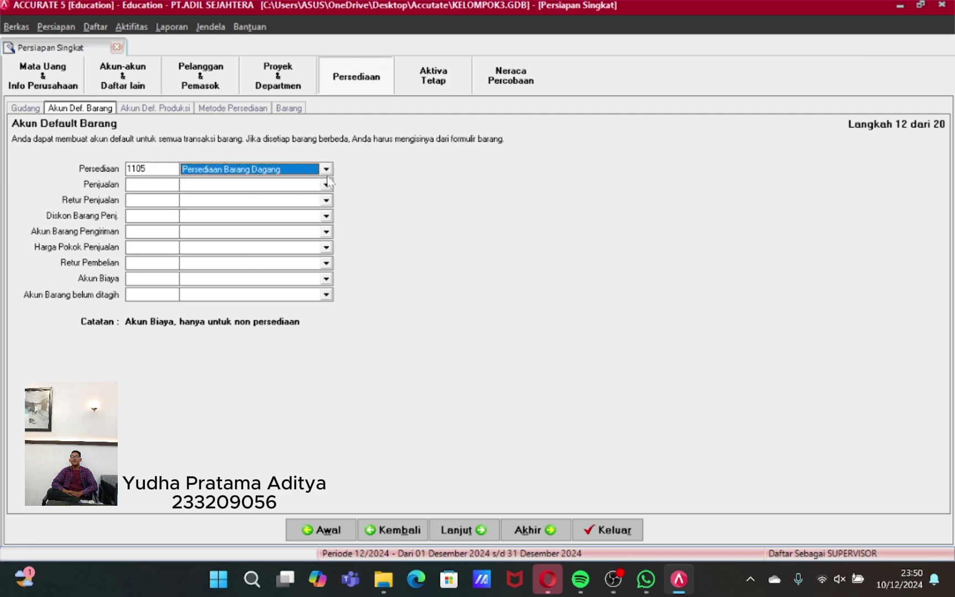
# - Set the Penjualan default account to Penjualan and the Retur Penjualan account to Sales Return
pyautogui.click(327, 184)
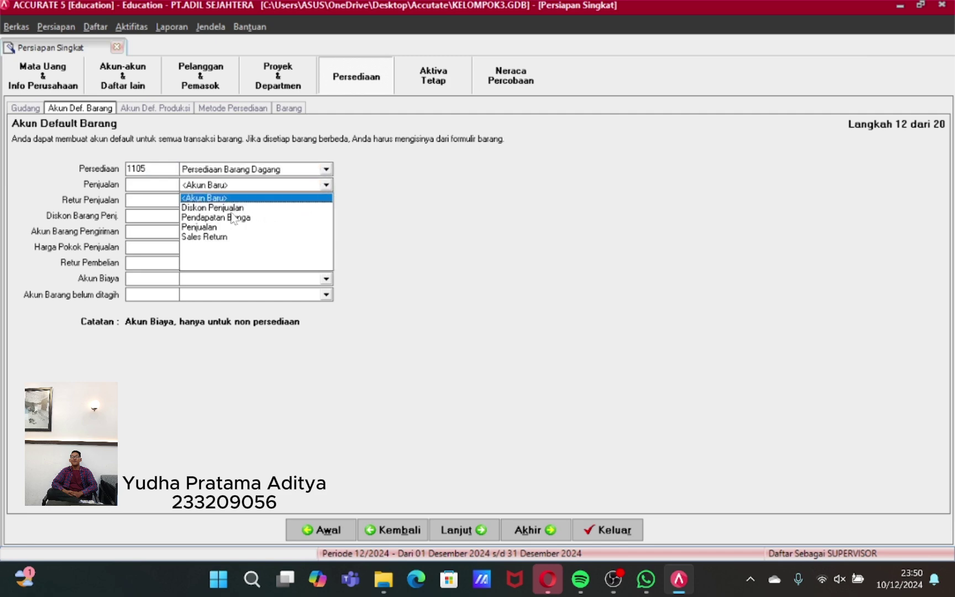
pyautogui.click(220, 227)
pyautogui.click(327, 201)
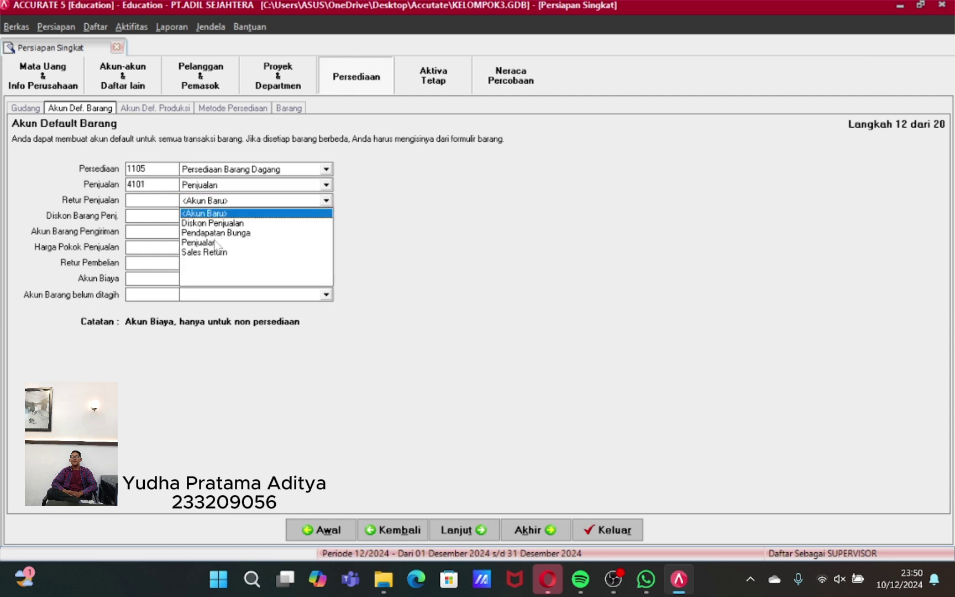
pyautogui.click(209, 255)
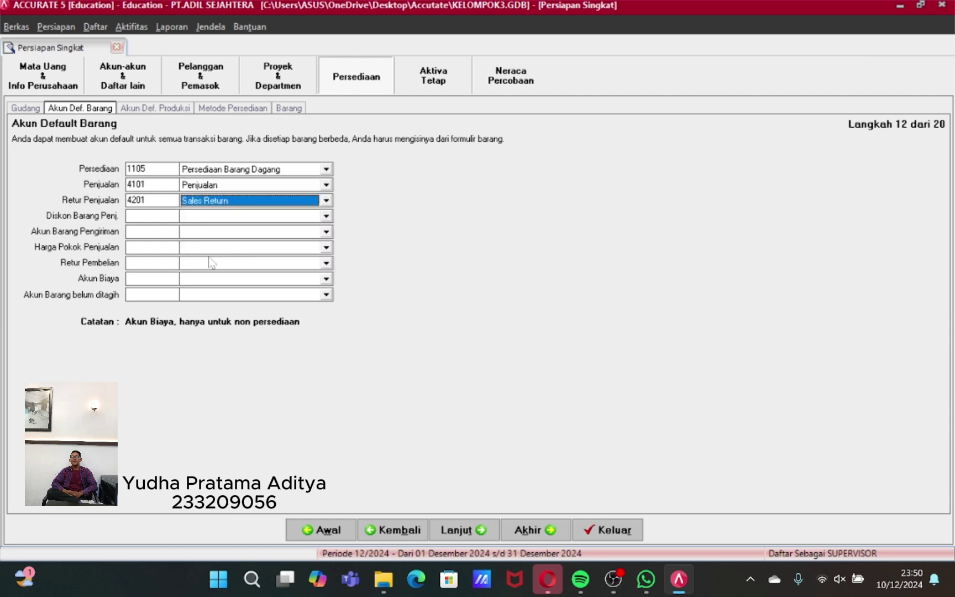
# - Set the Diskon Barang Penj. default account to Diskon Penjualan
pyautogui.click(326, 216)
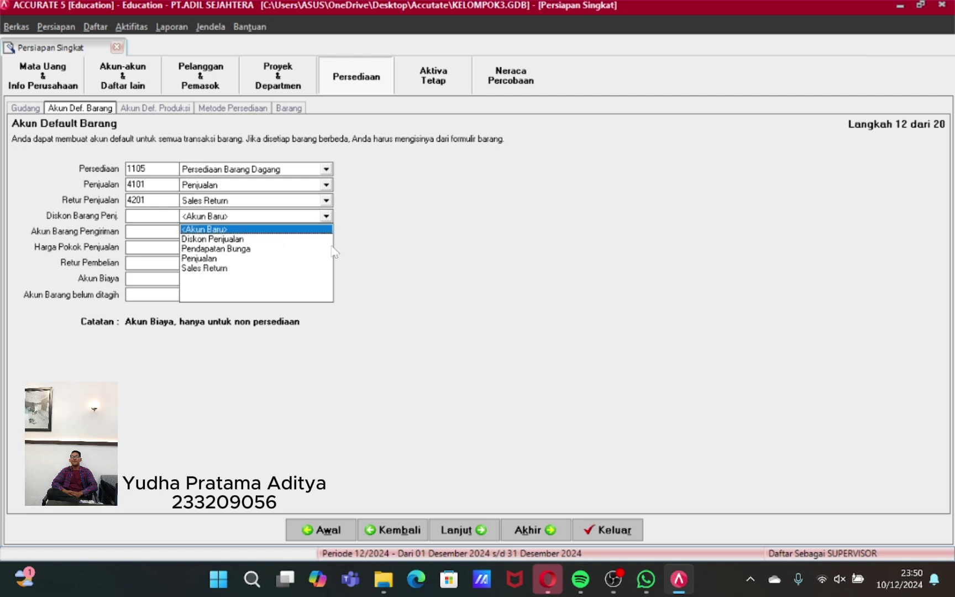
pyautogui.click(205, 268)
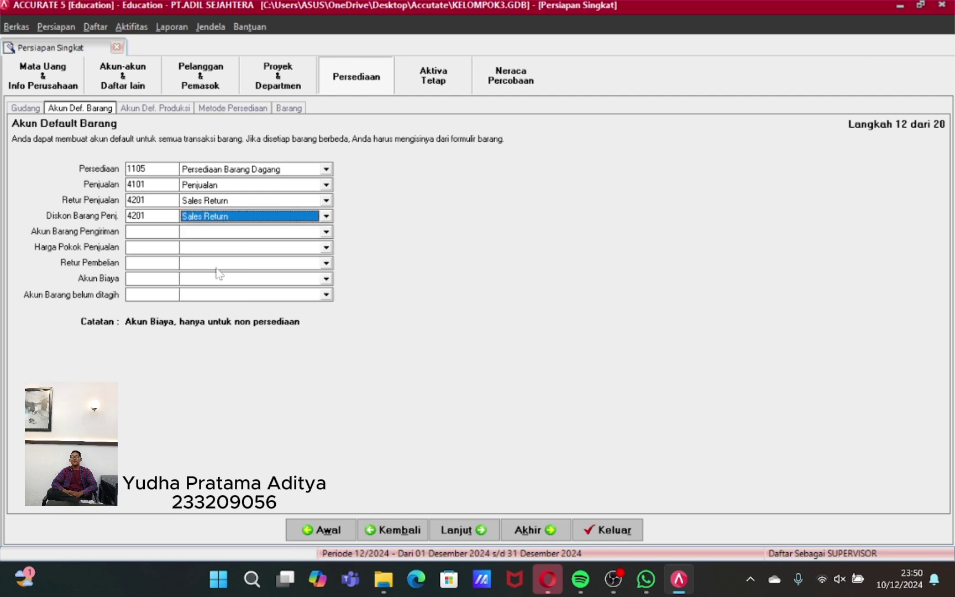
pyautogui.click(326, 216)
pyautogui.click(239, 241)
# - Set the Akun Barang Pengiriman default account to Barang Terkirim
pyautogui.click(327, 233)
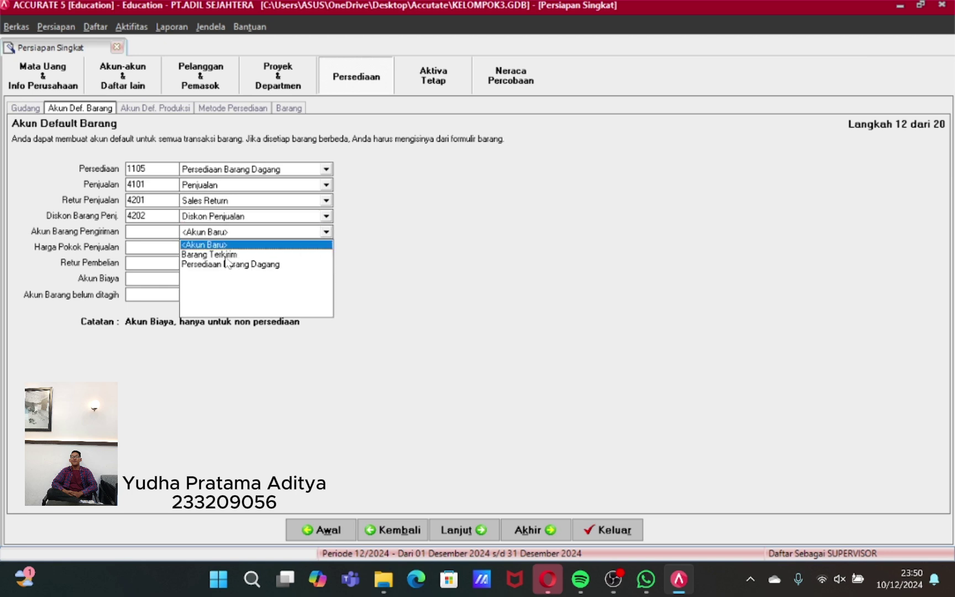
pyautogui.click(227, 265)
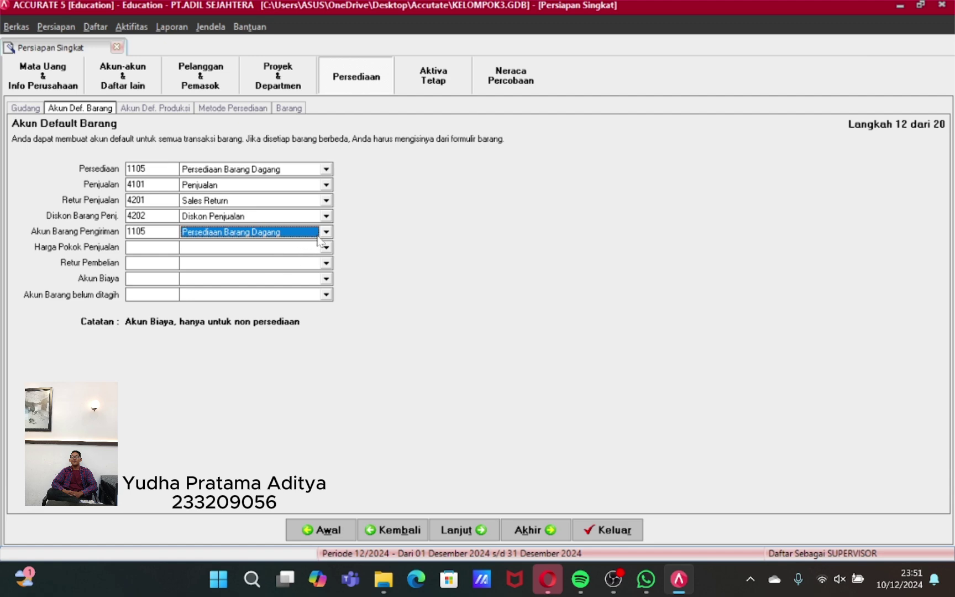
pyautogui.click(327, 170)
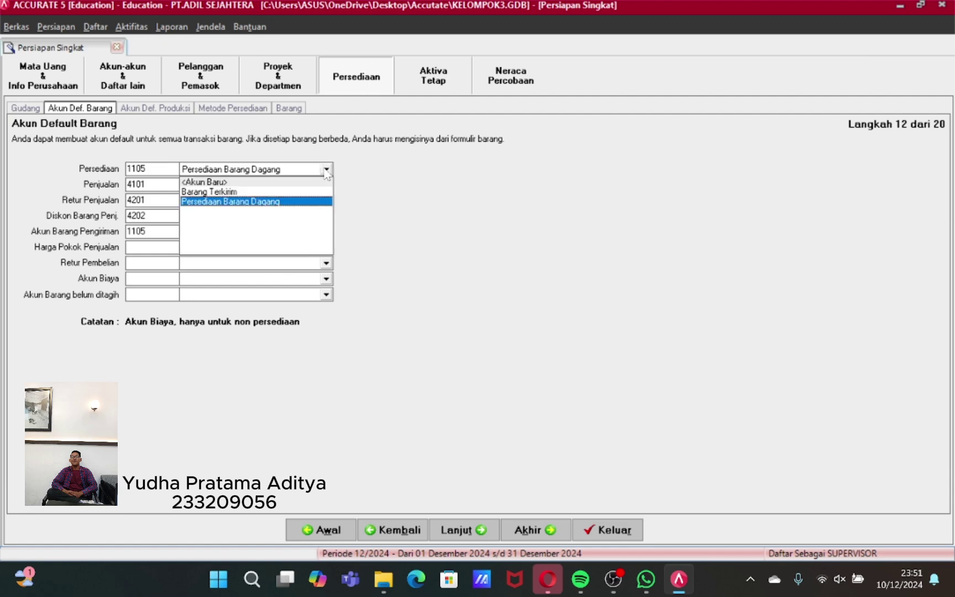
pyautogui.click(326, 171)
pyautogui.click(326, 247)
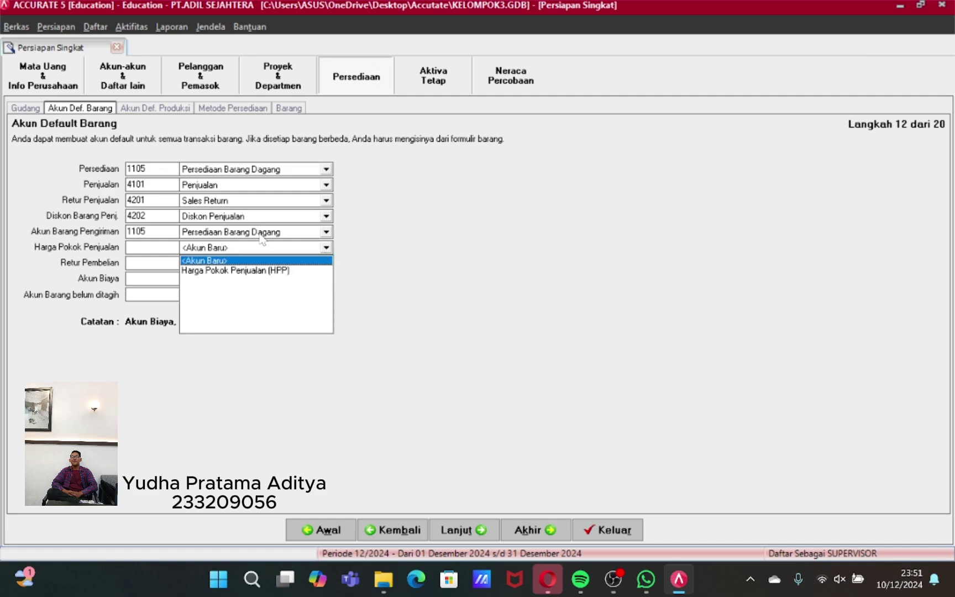
pyautogui.click(328, 235)
pyautogui.click(328, 234)
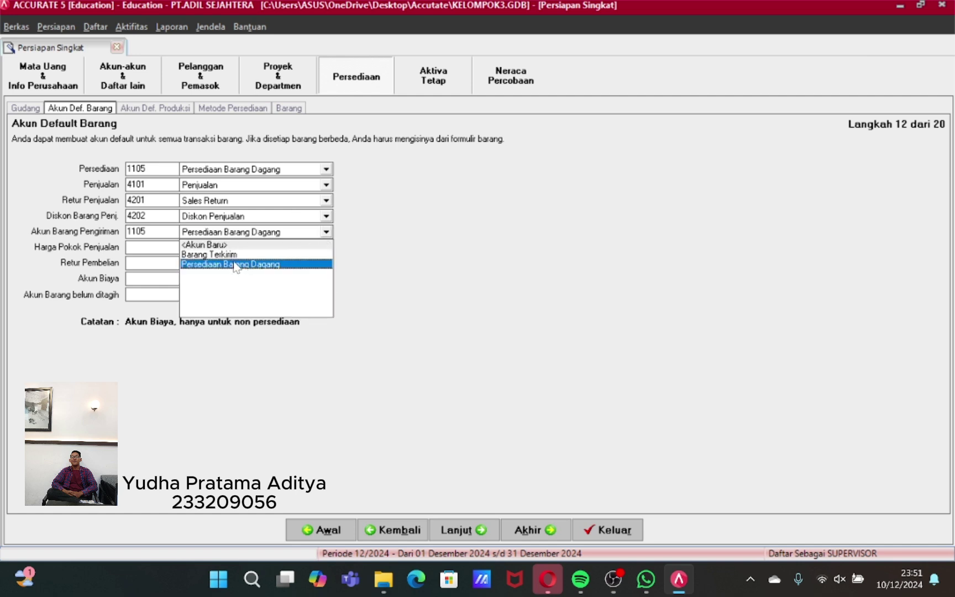
pyautogui.click(249, 254)
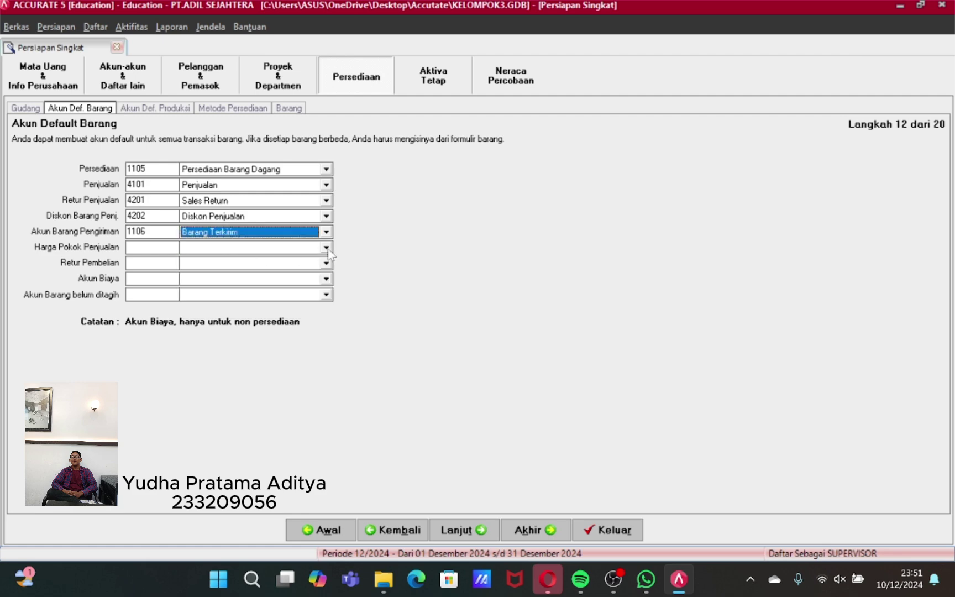
# - Set Harga Pokok Penjualan to Harga Pokok Penjualan (HPP) and Retur Pembelian to Persediaan Barang Dagang
pyautogui.click(327, 249)
pyautogui.click(250, 268)
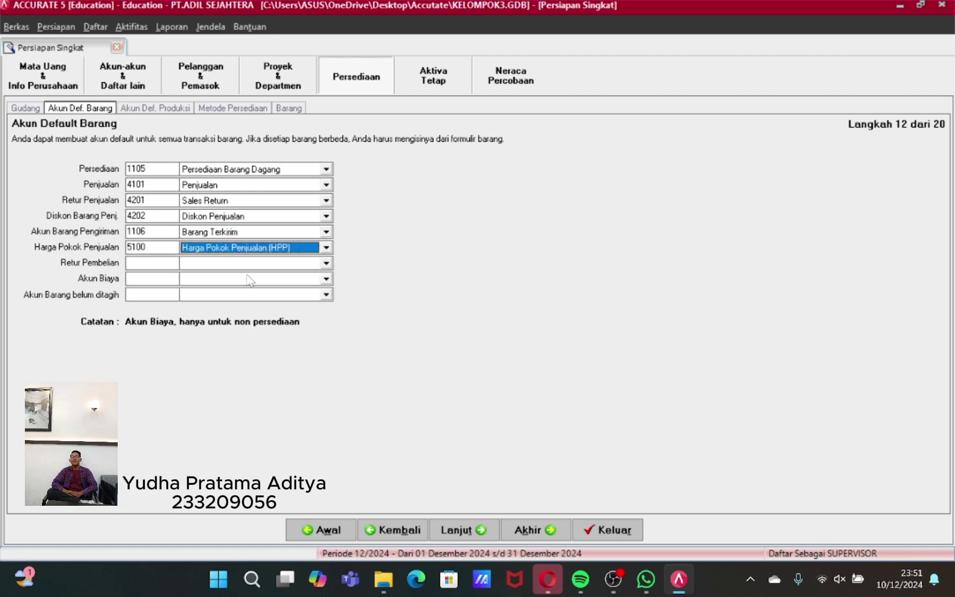
pyautogui.click(327, 264)
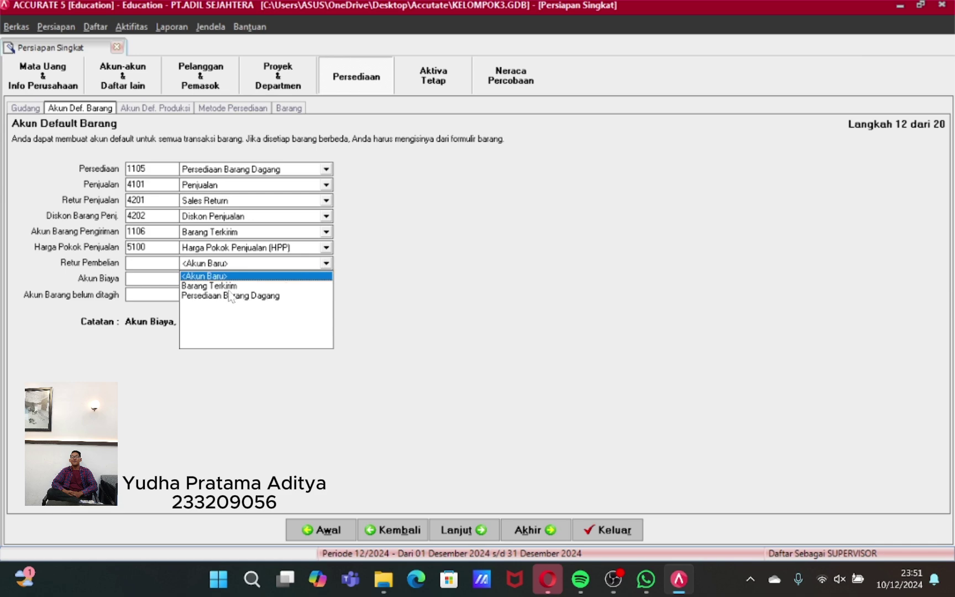
pyautogui.click(231, 296)
# - Set Akun Biaya to Beban Lain-lain and Akun Barang belum ditagih to Penerimaan Barang belum tertagih
pyautogui.click(327, 279)
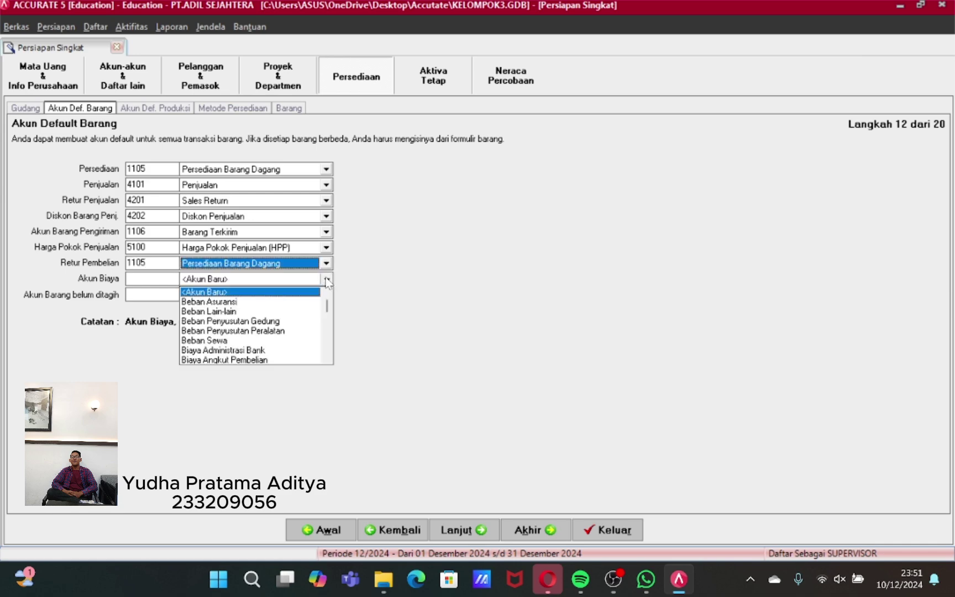
pyautogui.click(247, 313)
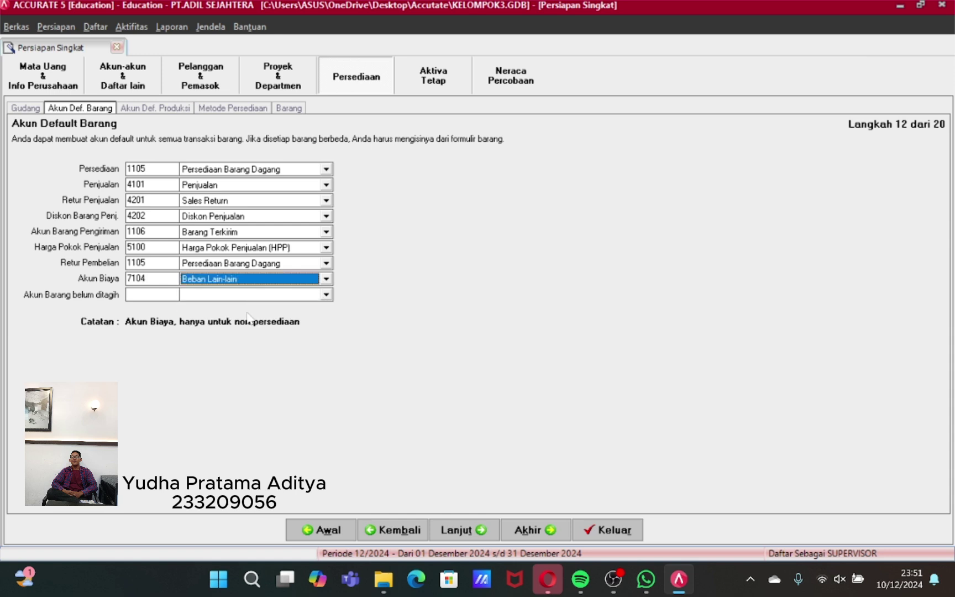
pyautogui.click(327, 294)
pyautogui.click(269, 333)
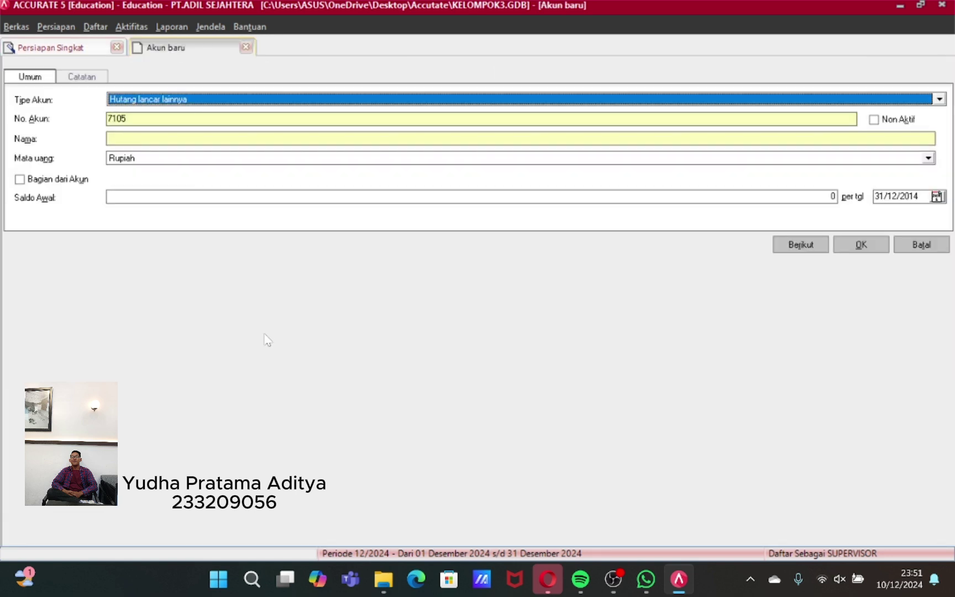
pyautogui.click(246, 47)
pyautogui.click(326, 294)
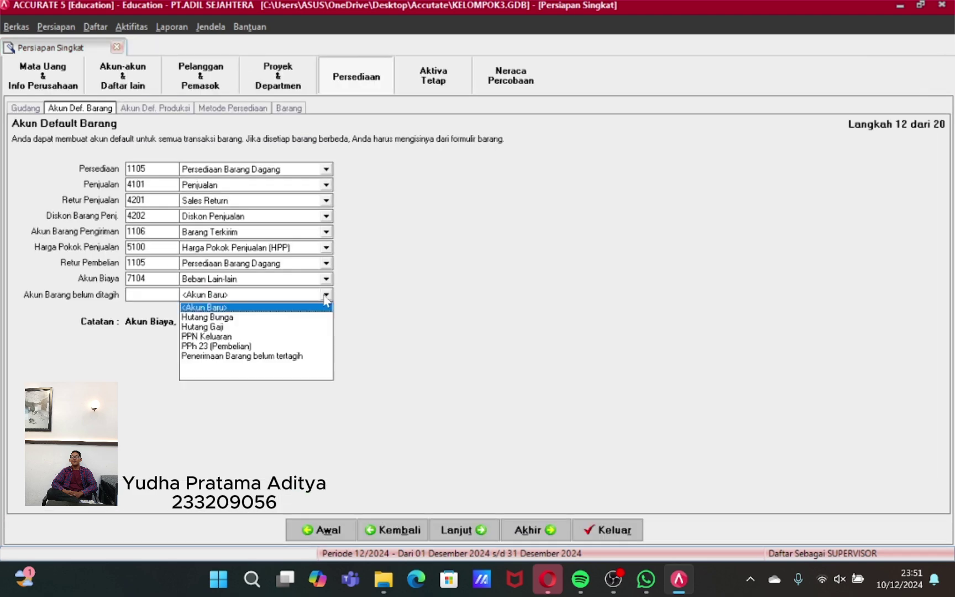
pyautogui.click(269, 356)
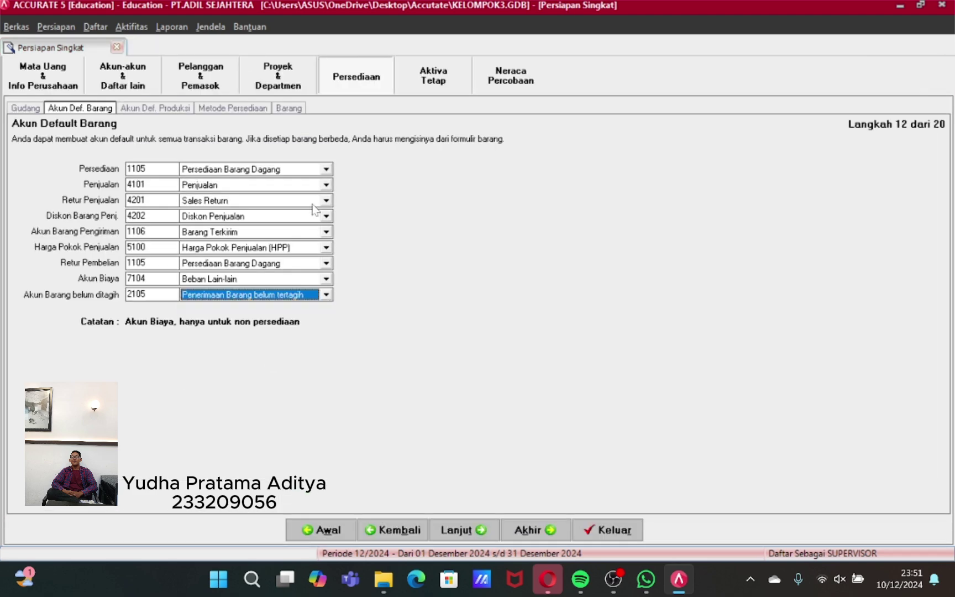
# - Set the Persediaan default account to Barang Terkirim and try to proceed to the next setup stage
pyautogui.click(324, 170)
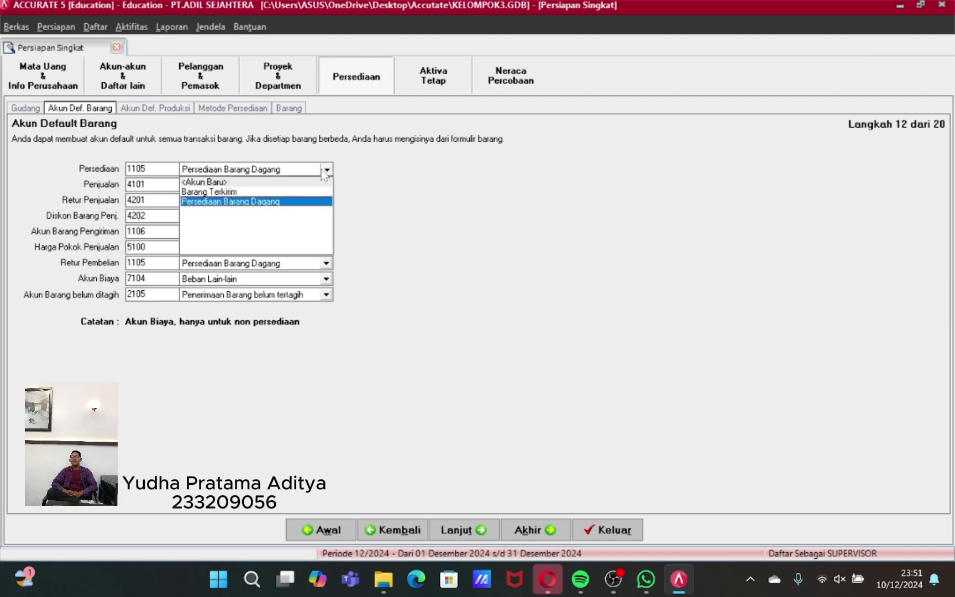
pyautogui.click(292, 191)
pyautogui.click(479, 534)
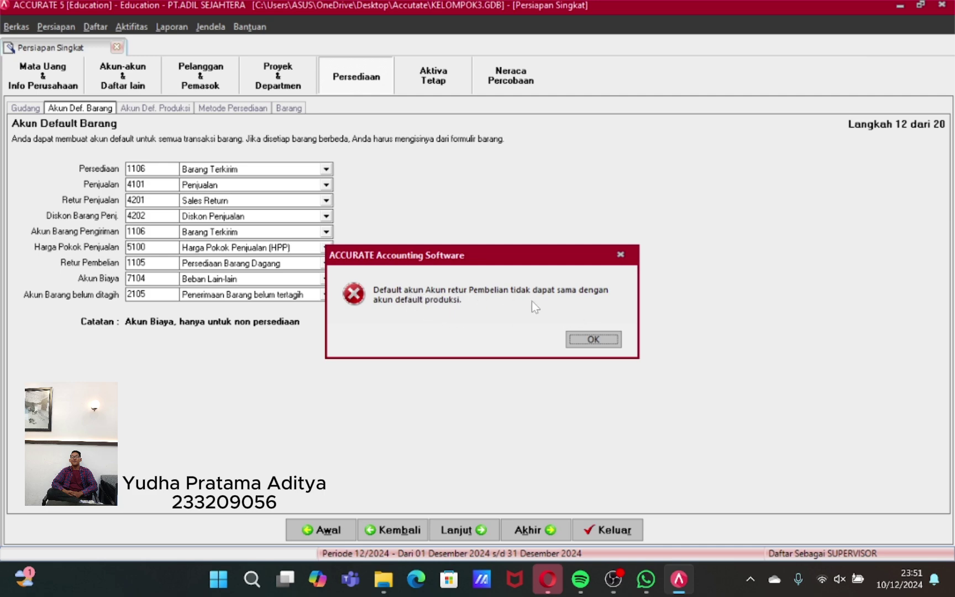
pyautogui.click(584, 340)
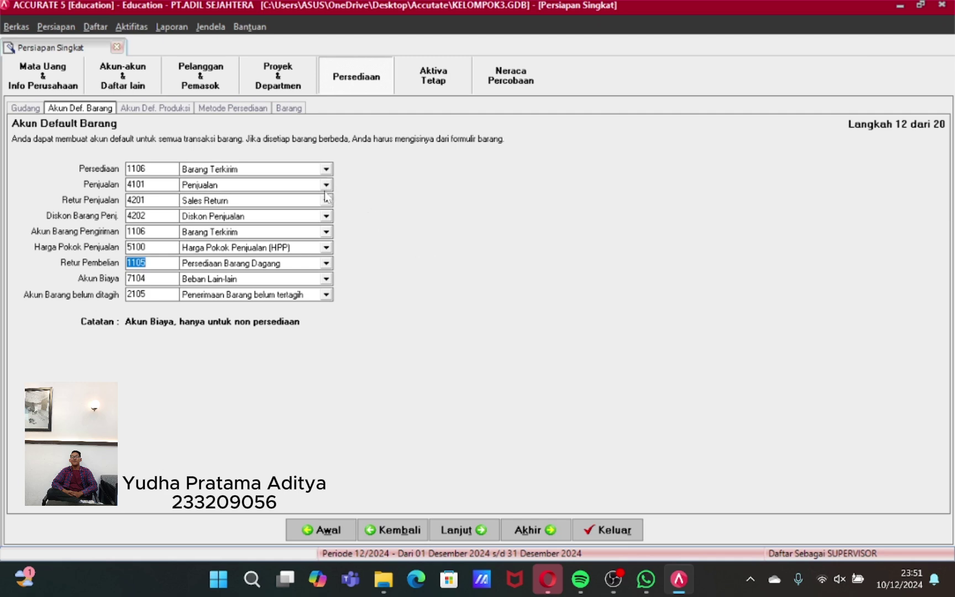
# - Set the Retur Pembelian default account to Barang Terkirim and proceed to the production order default accounts
pyautogui.click(326, 264)
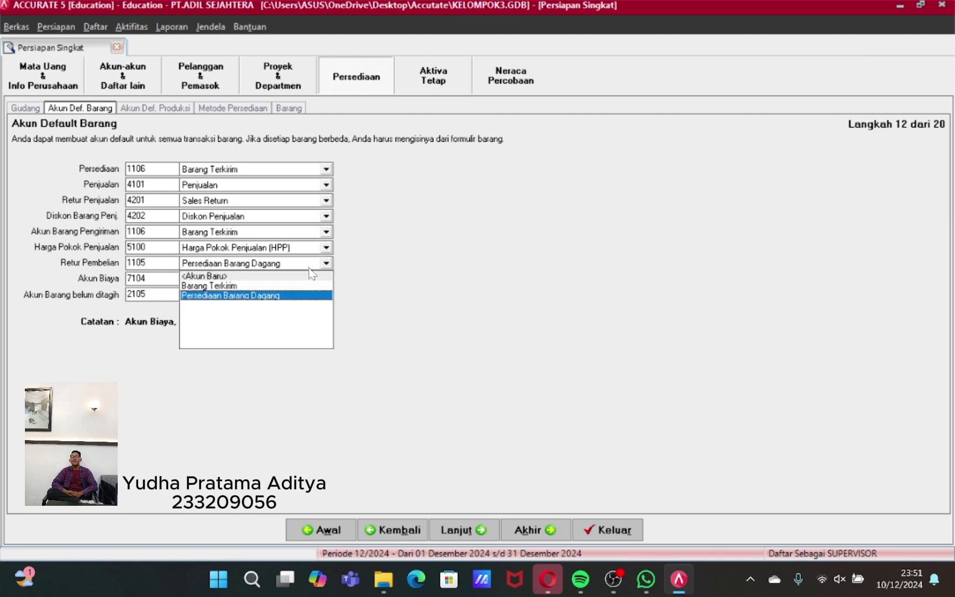
pyautogui.click(267, 286)
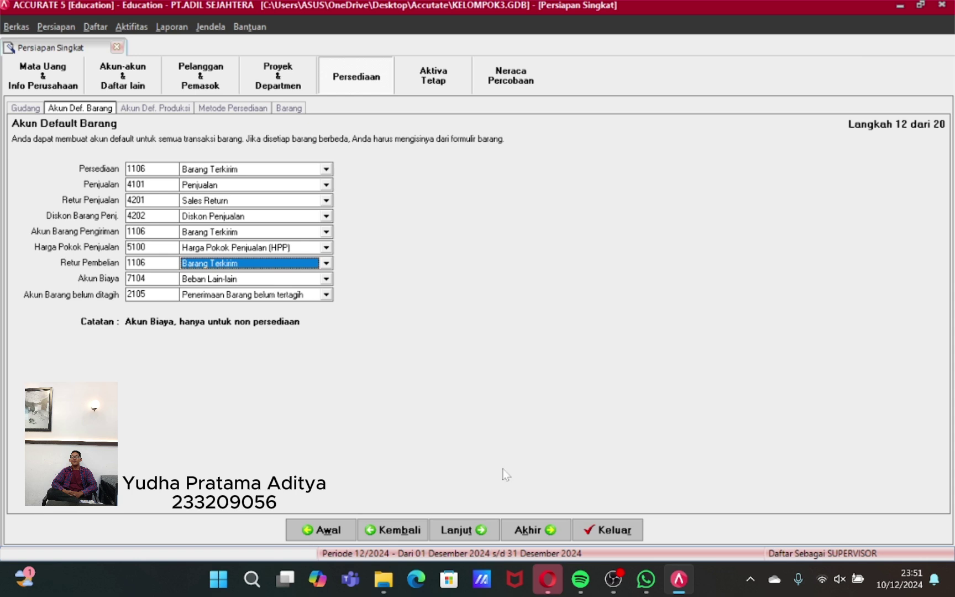
pyautogui.click(466, 532)
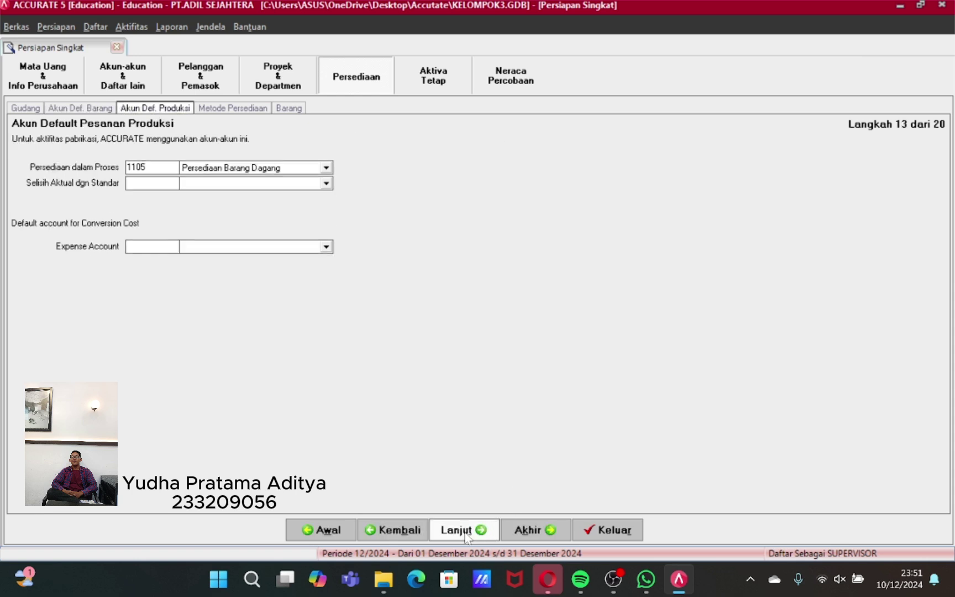
# - Clear the Persediaan dalam Proses default account and return to the item default accounts
pyautogui.click(327, 167)
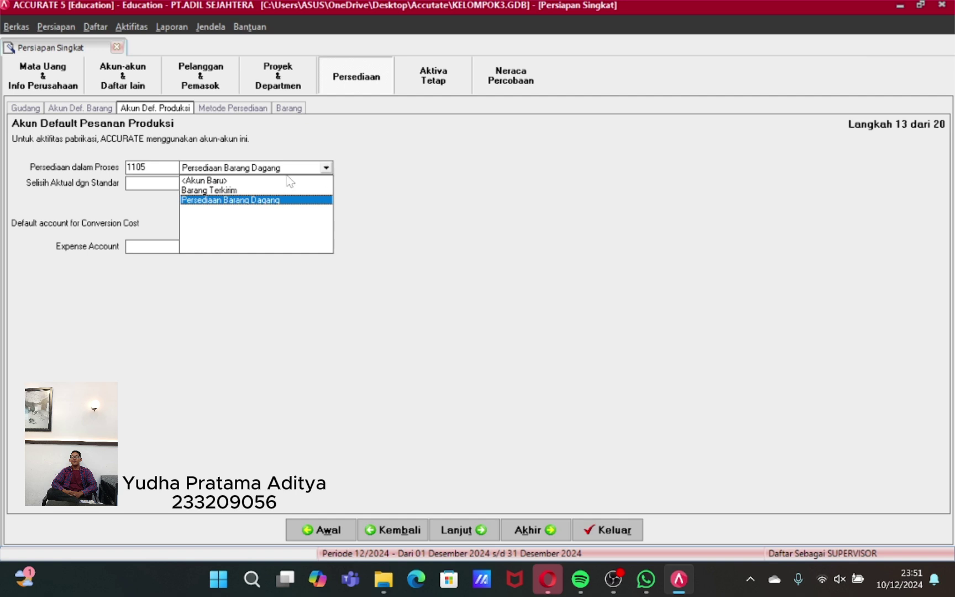
pyautogui.press('Return')
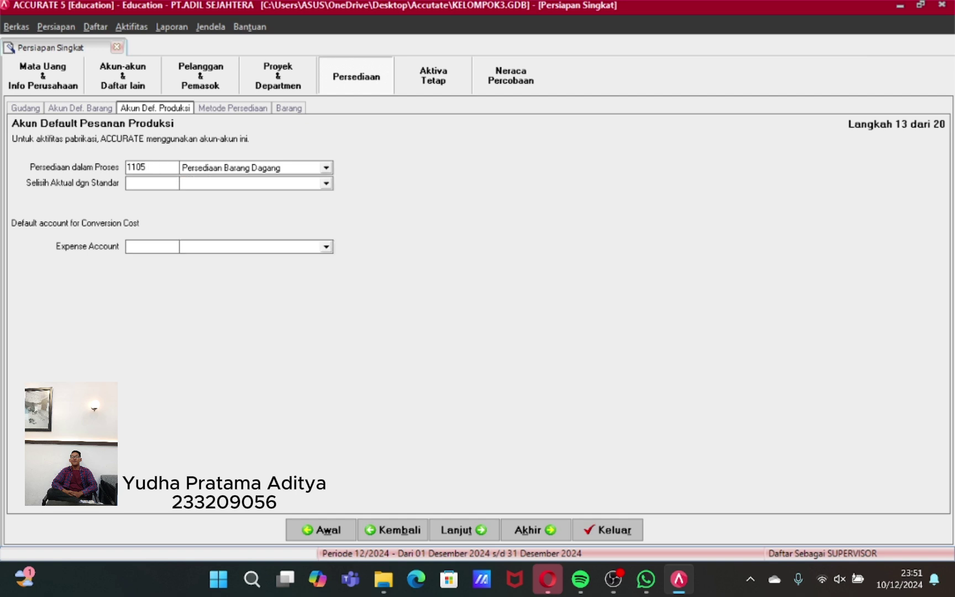
pyautogui.press('Delete')
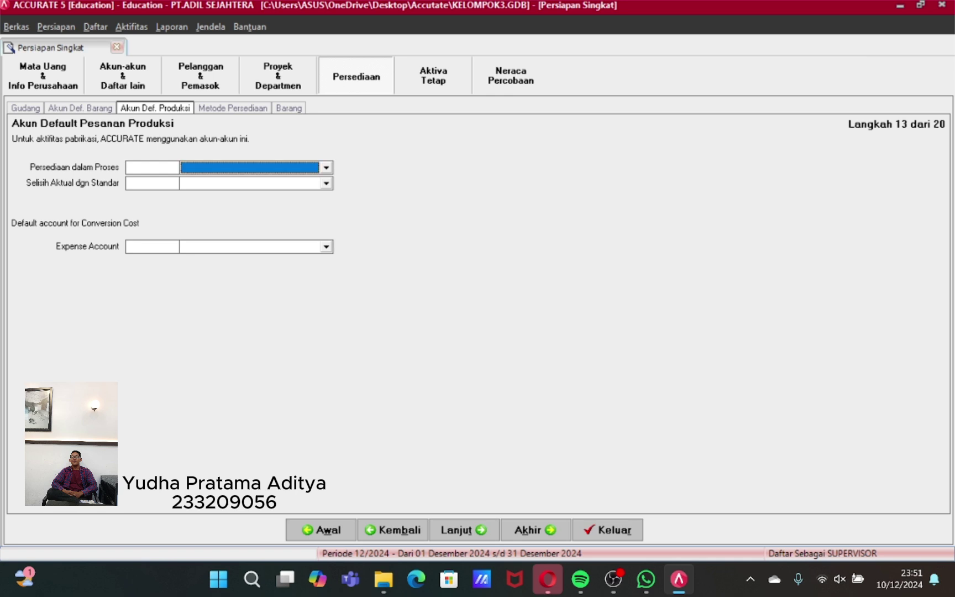
pyautogui.click(99, 110)
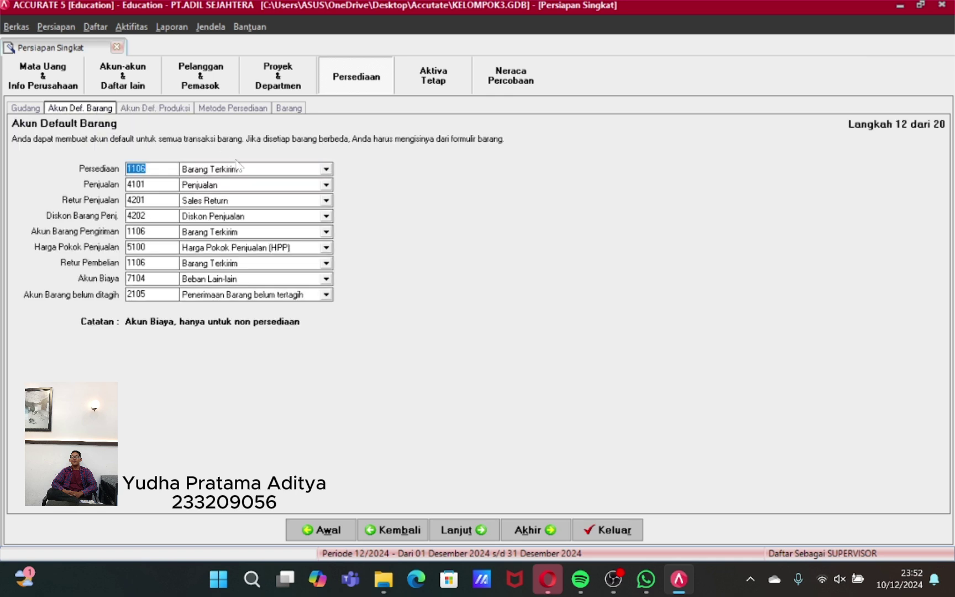
pyautogui.click(326, 168)
pyautogui.click(205, 186)
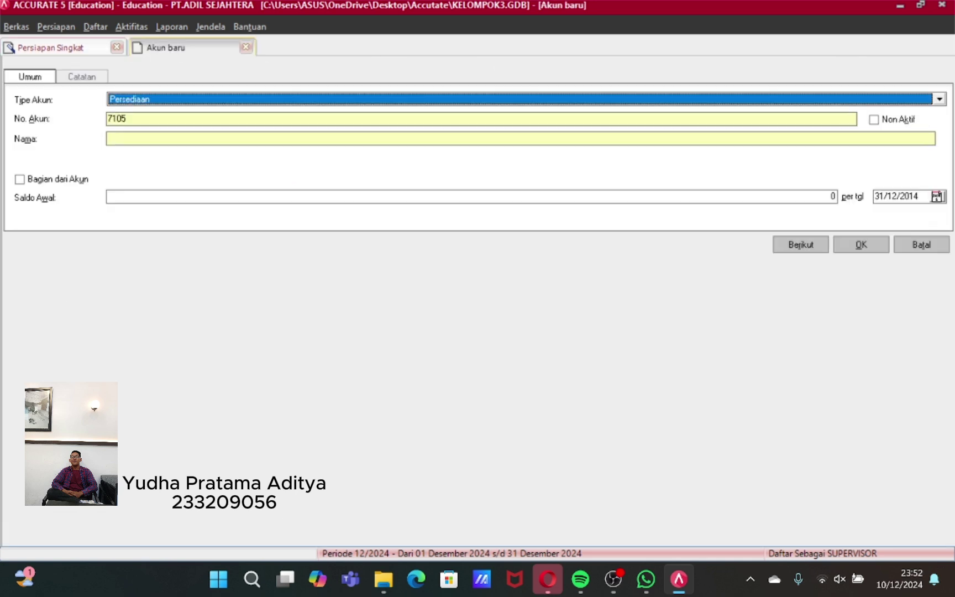
pyautogui.click(246, 47)
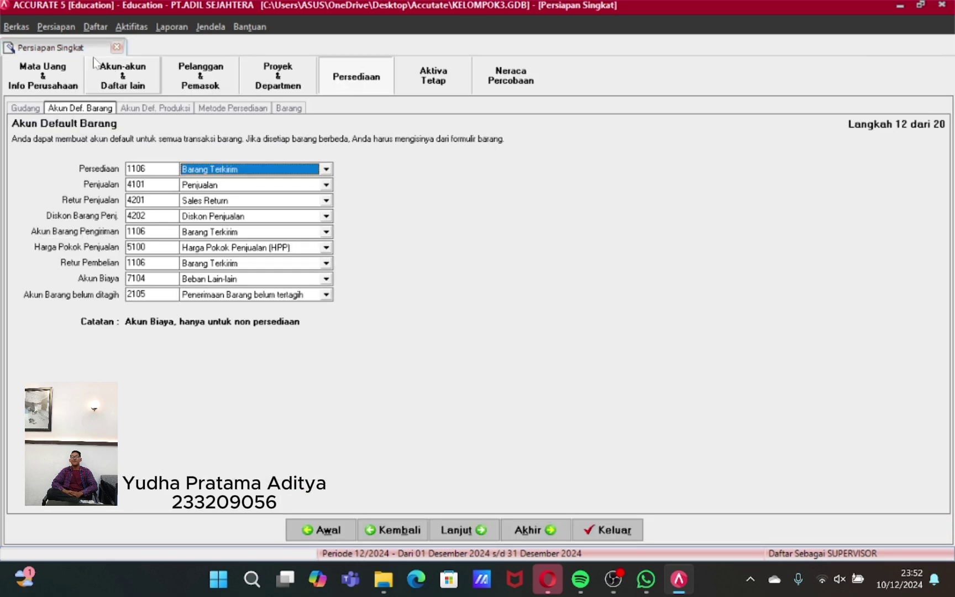
# - Set the Persediaan default account to Persediaan Barang Dagang
pyautogui.click(326, 170)
pyautogui.click(282, 203)
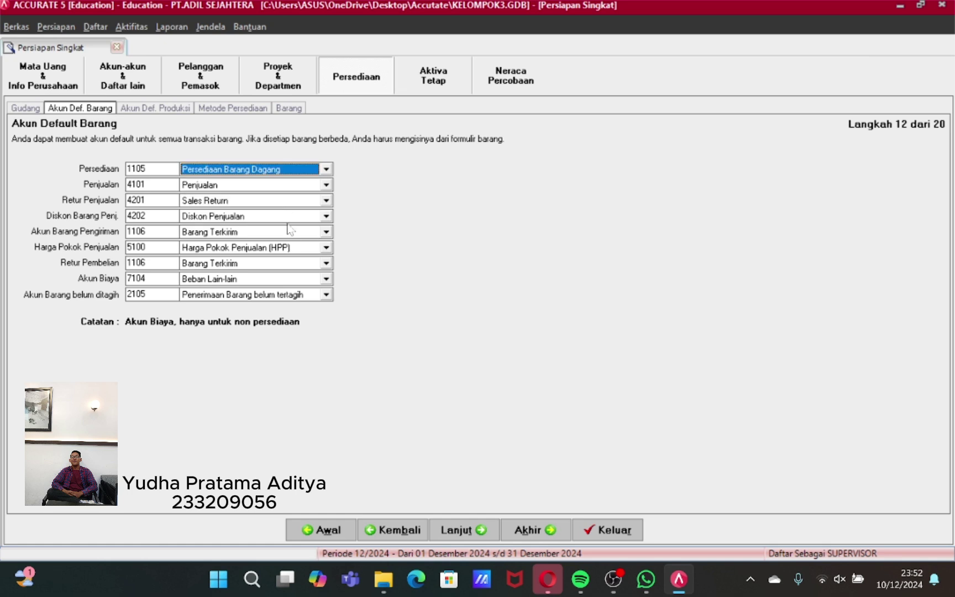
pyautogui.click(326, 264)
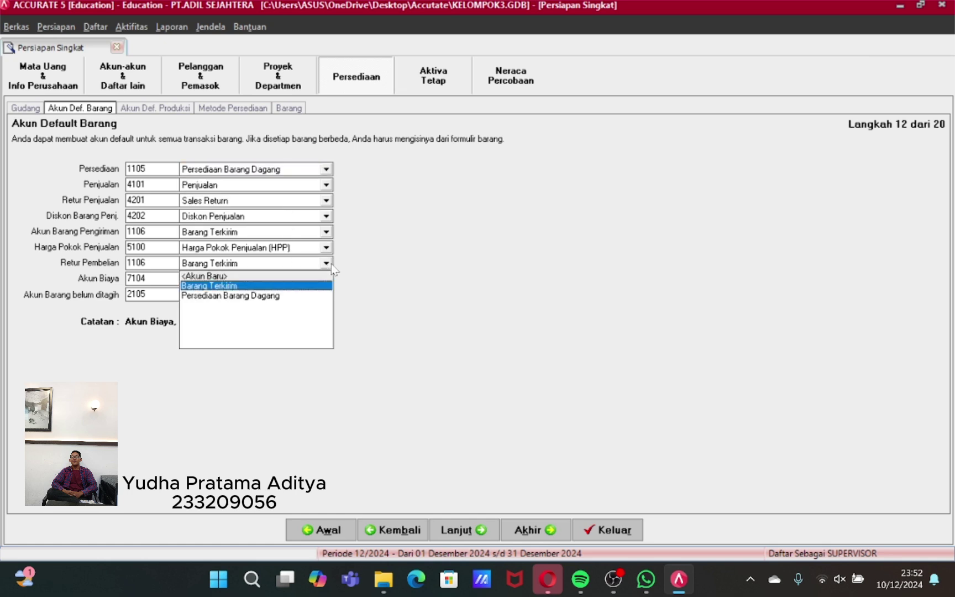
pyautogui.click(271, 280)
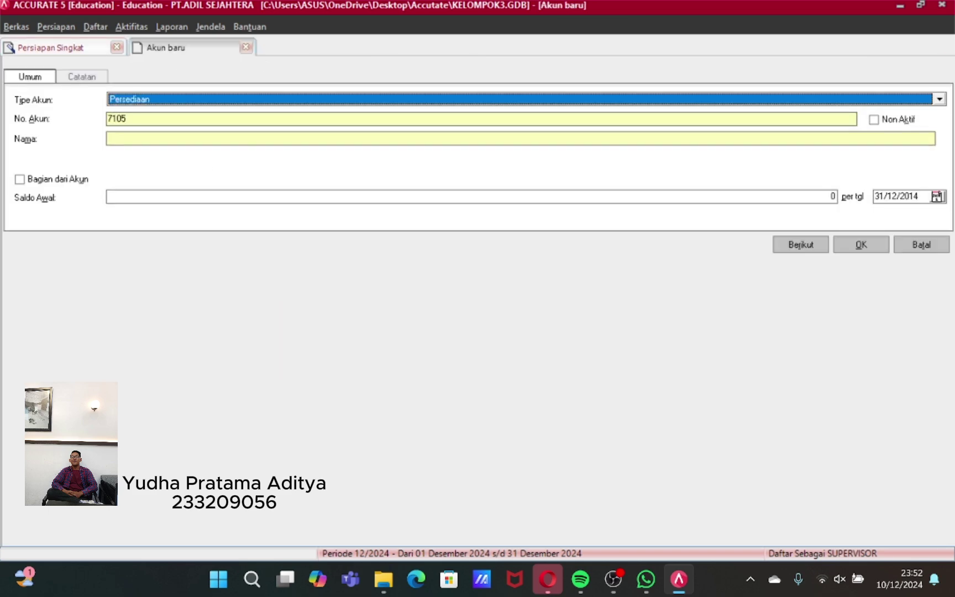
pyautogui.click(246, 47)
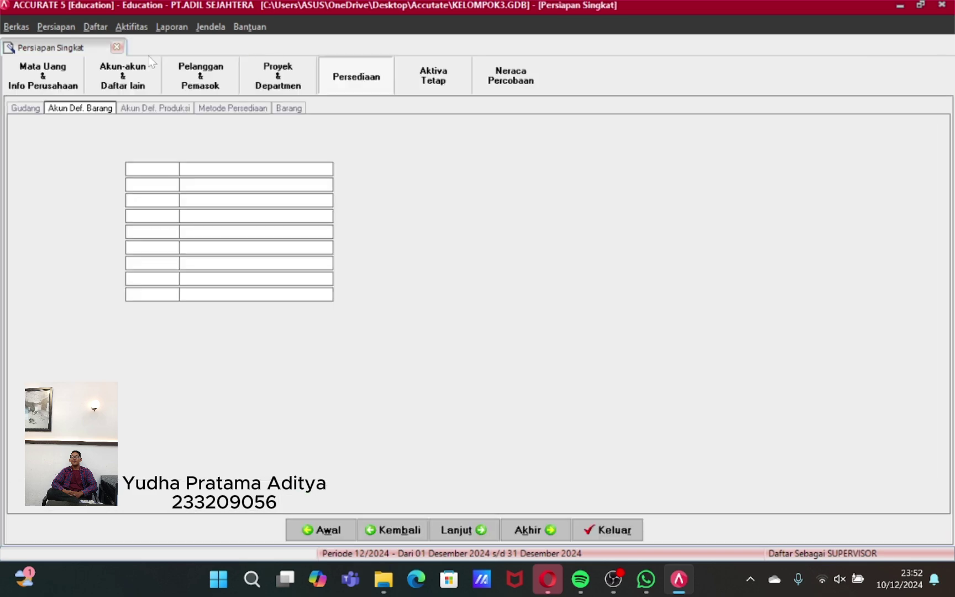
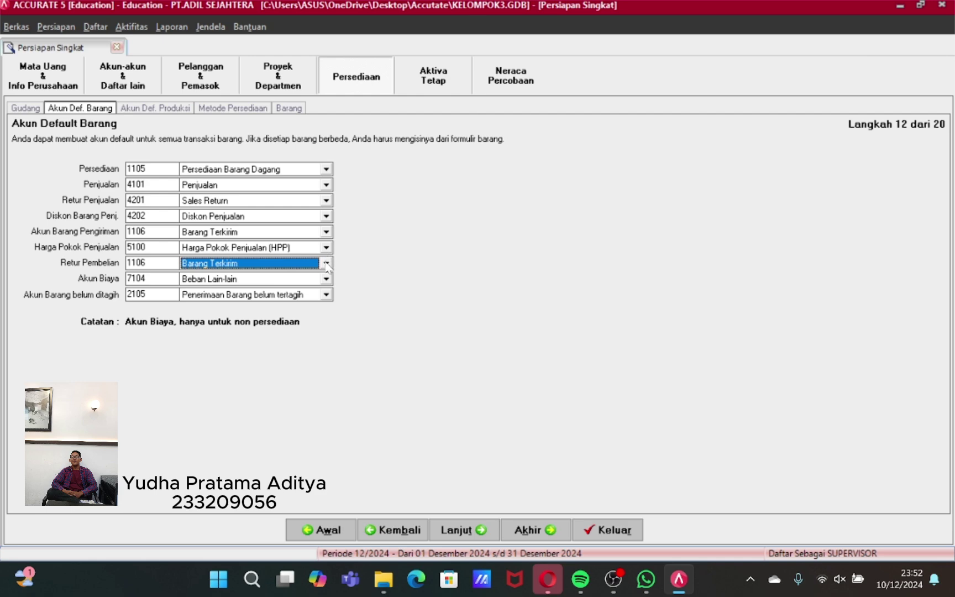
# - Set the Retur Pembelian default account to Persediaan Barang Dagang and proceed to the production order default accounts
pyautogui.click(326, 263)
pyautogui.click(279, 296)
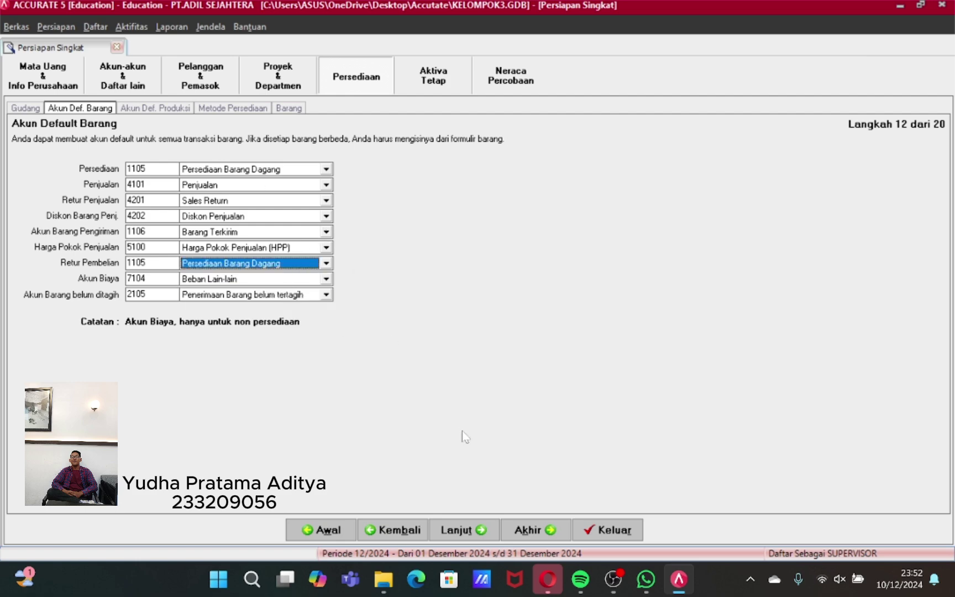
pyautogui.click(450, 528)
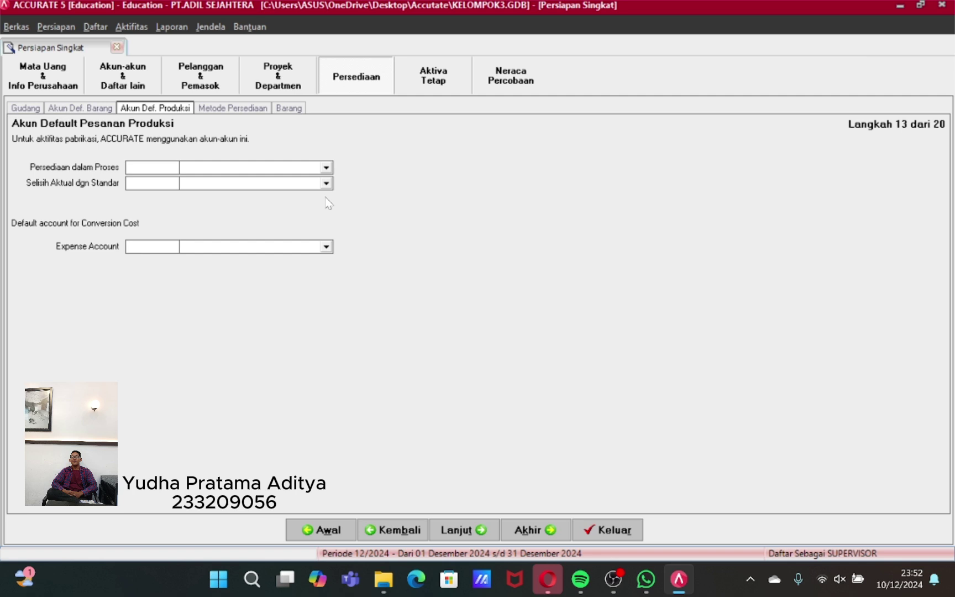
# - Choose First In First Out (FIFO) as the inventory cost method and proceed to the item information stage
pyautogui.click(475, 535)
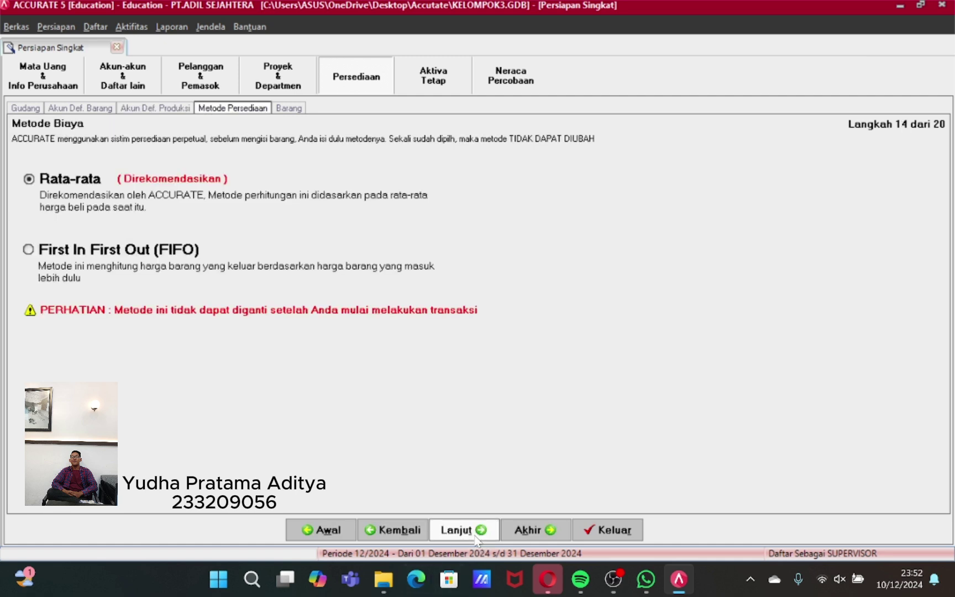
pyautogui.click(28, 250)
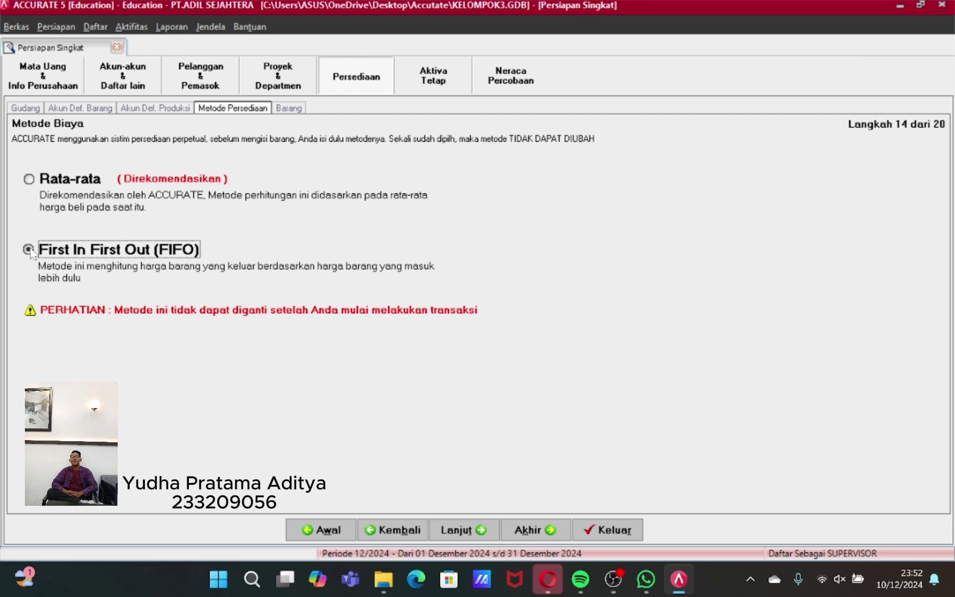
pyautogui.click(451, 532)
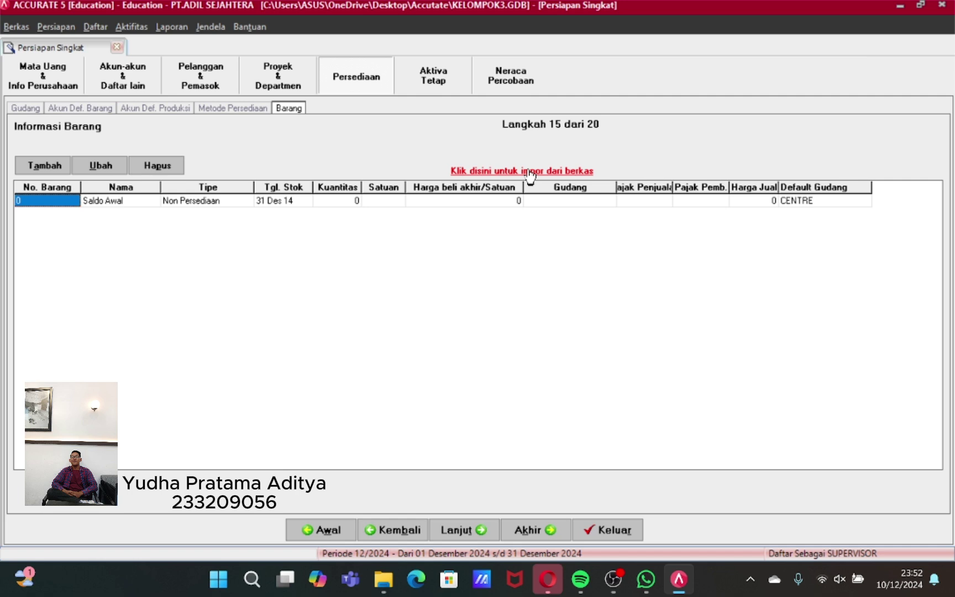
# - Load the Excel file 4. DAFTAR PERSEDIAAN Kasus 1 from the Exel kelompok 3 folder as the item import source
pyautogui.click(529, 176)
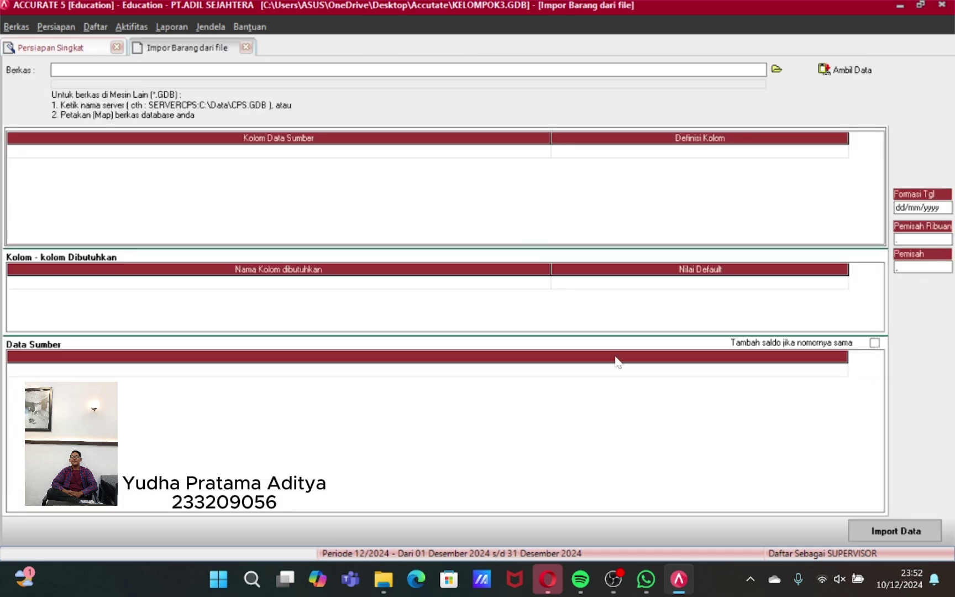
pyautogui.click(777, 70)
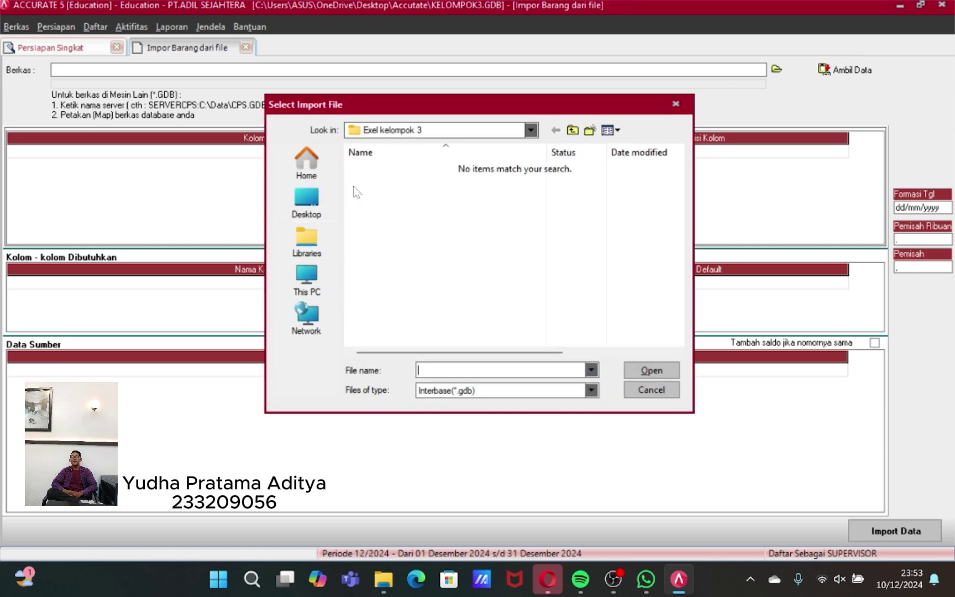
pyautogui.click(308, 206)
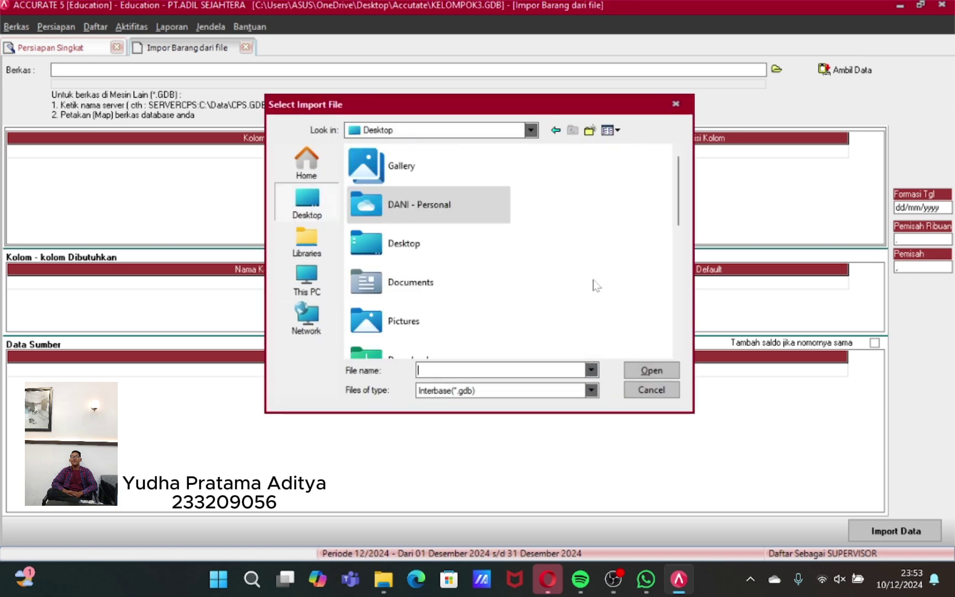
pyautogui.scroll(-5, 596, 284)
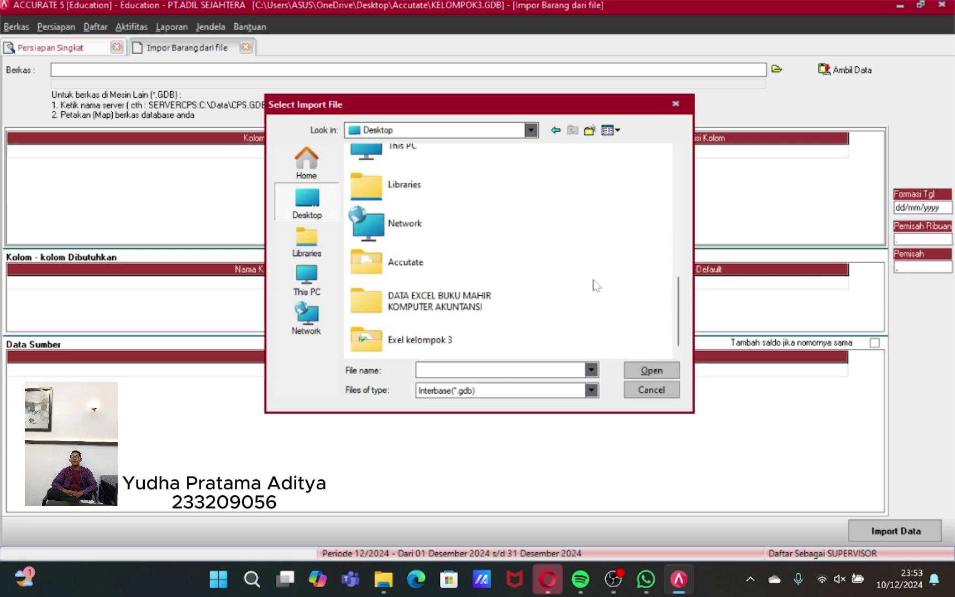
pyautogui.doubleClick(472, 347)
pyautogui.click(592, 390)
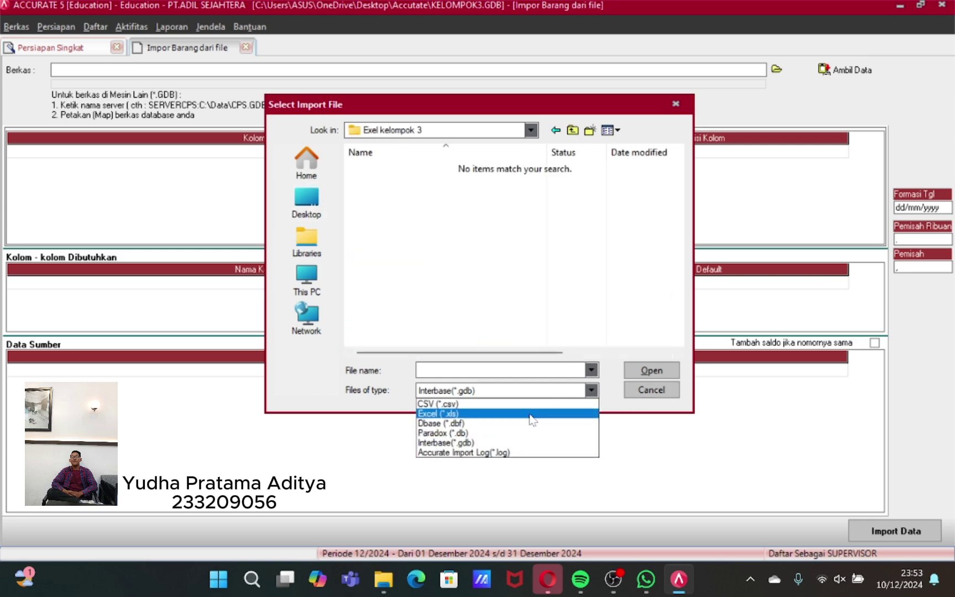
pyautogui.click(508, 411)
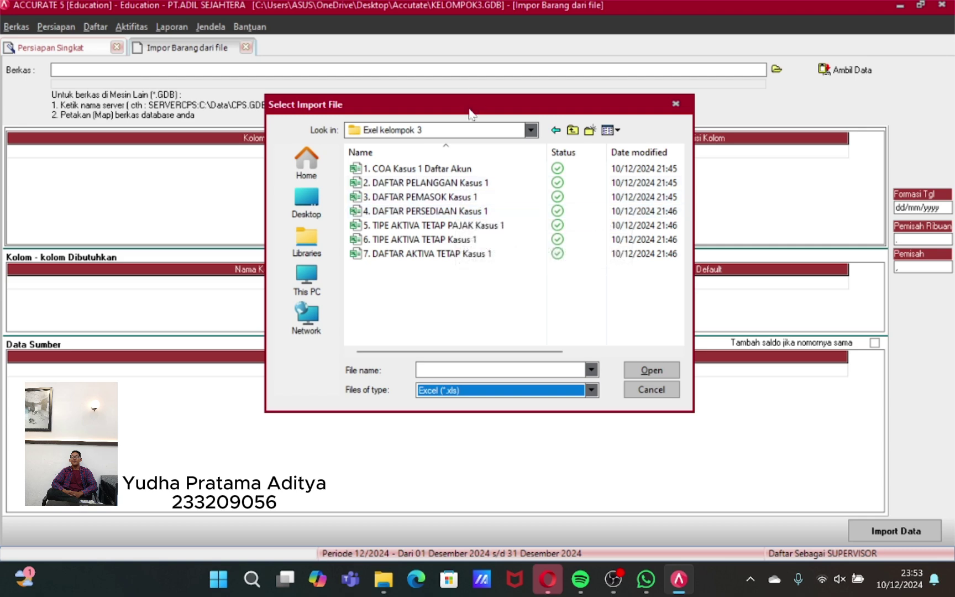
pyautogui.click(429, 211)
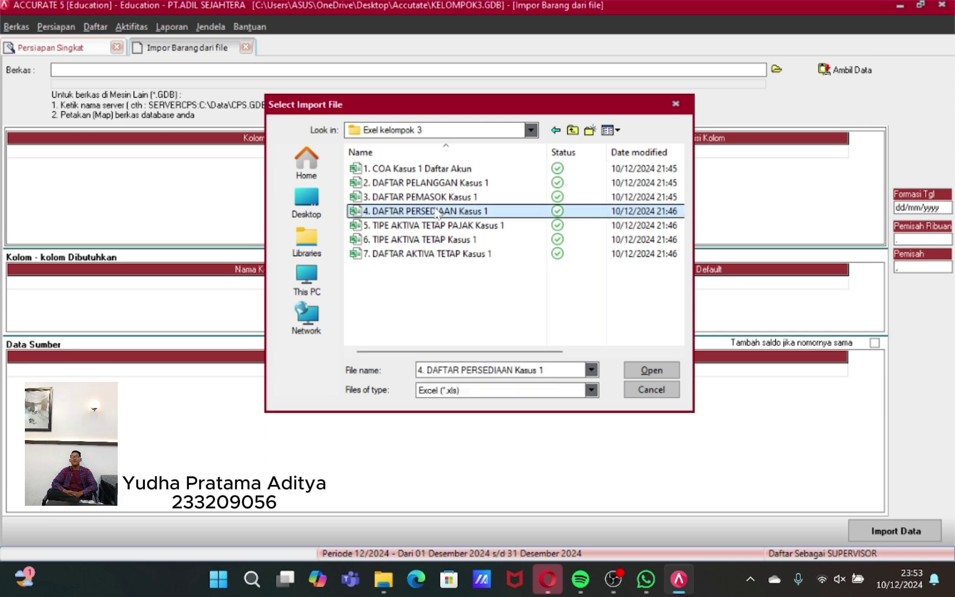
pyautogui.click(637, 369)
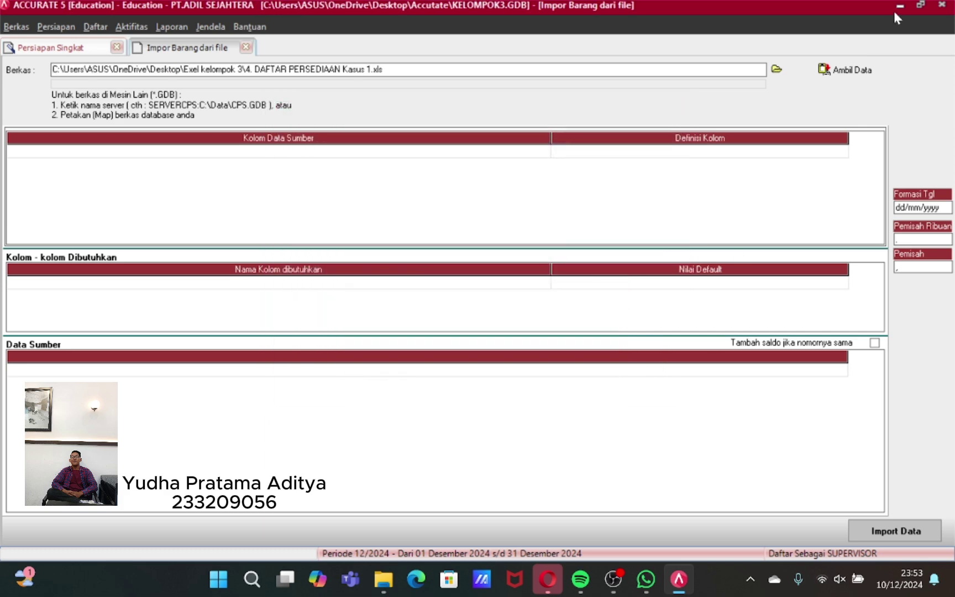
pyautogui.click(848, 69)
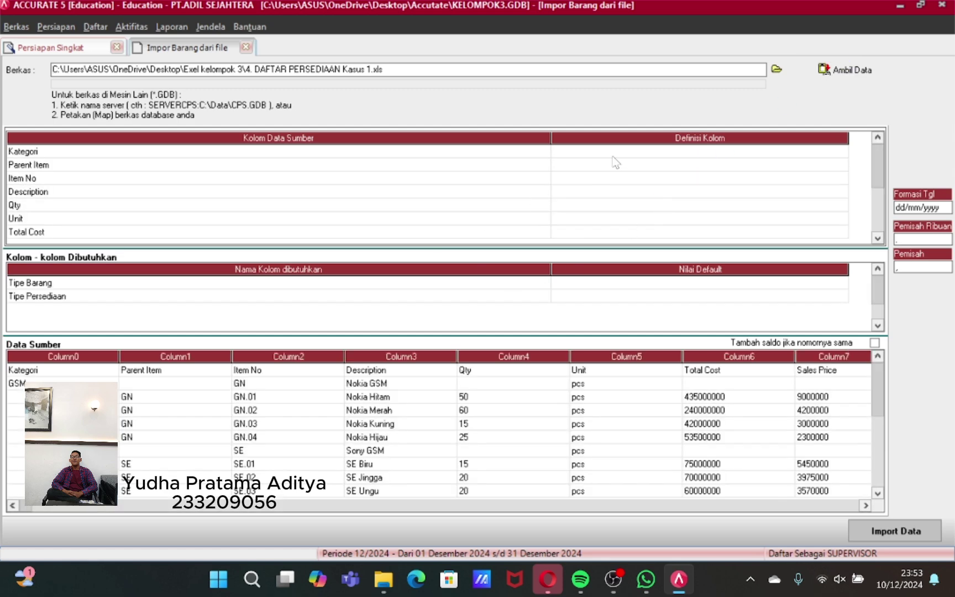
# - Delete the header row from the item import source data
pyautogui.click(379, 373)
pyautogui.rightClick(394, 371)
pyautogui.click(418, 394)
pyautogui.click(448, 327)
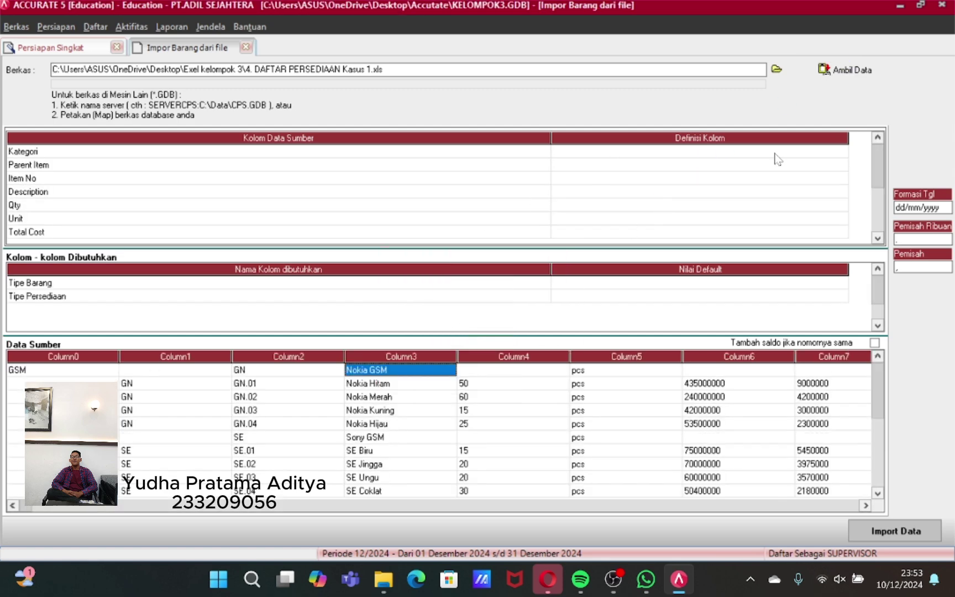
# - Map the Kategori source column to Kategori Barang and accept the category source definitions
pyautogui.click(844, 153)
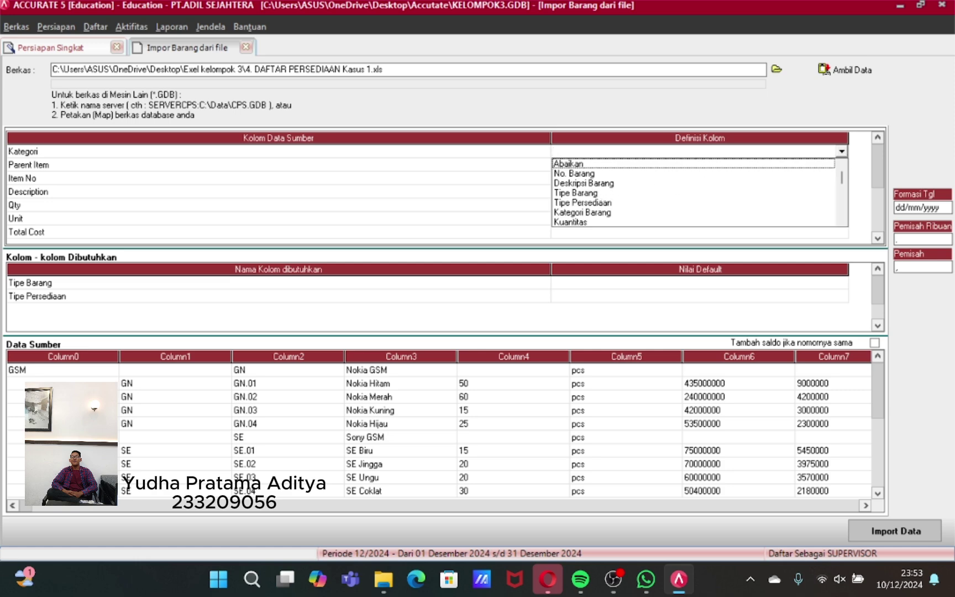
pyautogui.click(558, 165)
pyautogui.click(842, 151)
pyautogui.click(842, 222)
pyautogui.click(617, 209)
pyautogui.click(230, 42)
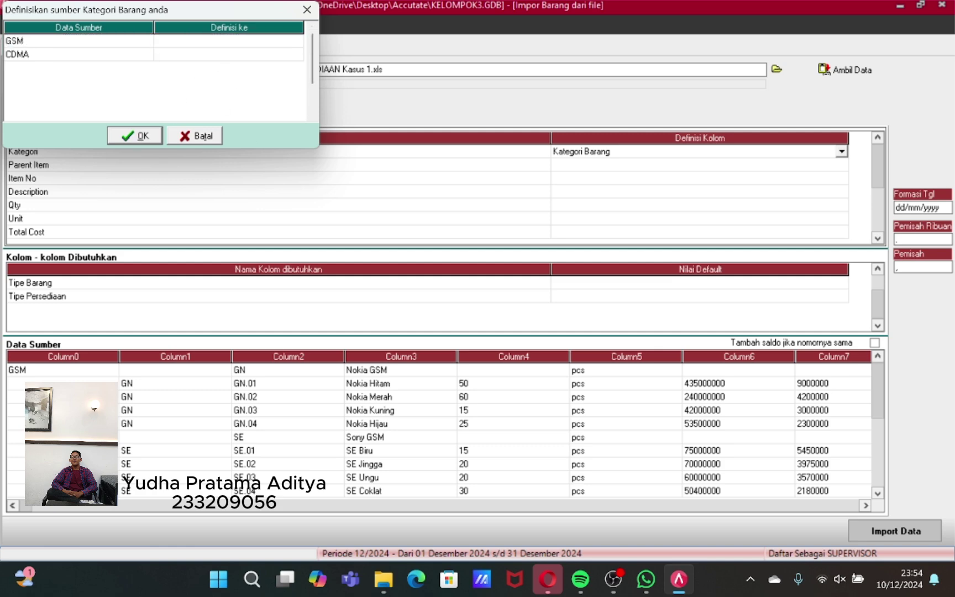
pyautogui.click(148, 136)
# - Reselect Kategori Barang for the Kategori source column to reopen its category definitions, and close them
pyautogui.click(842, 152)
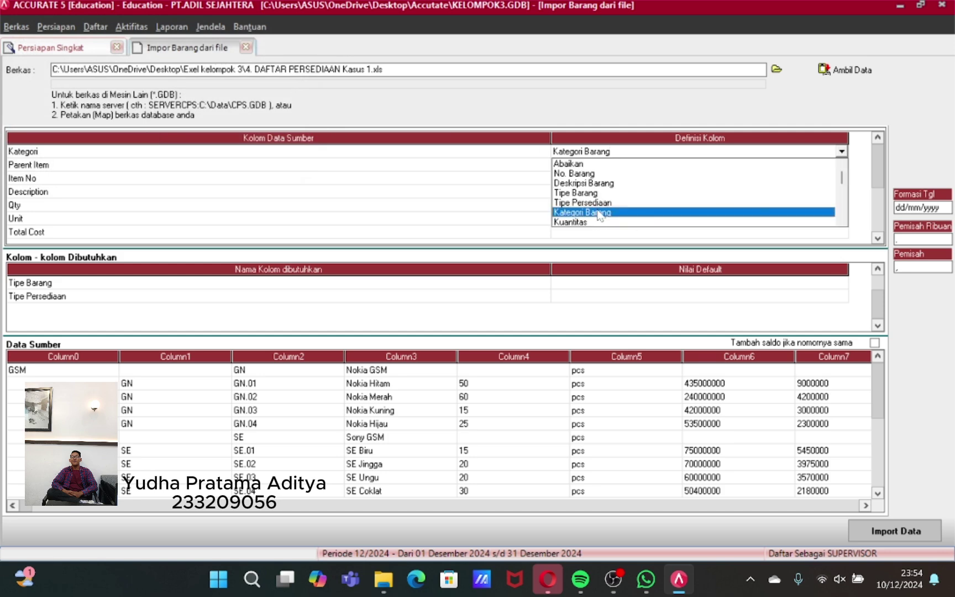
pyautogui.click(599, 213)
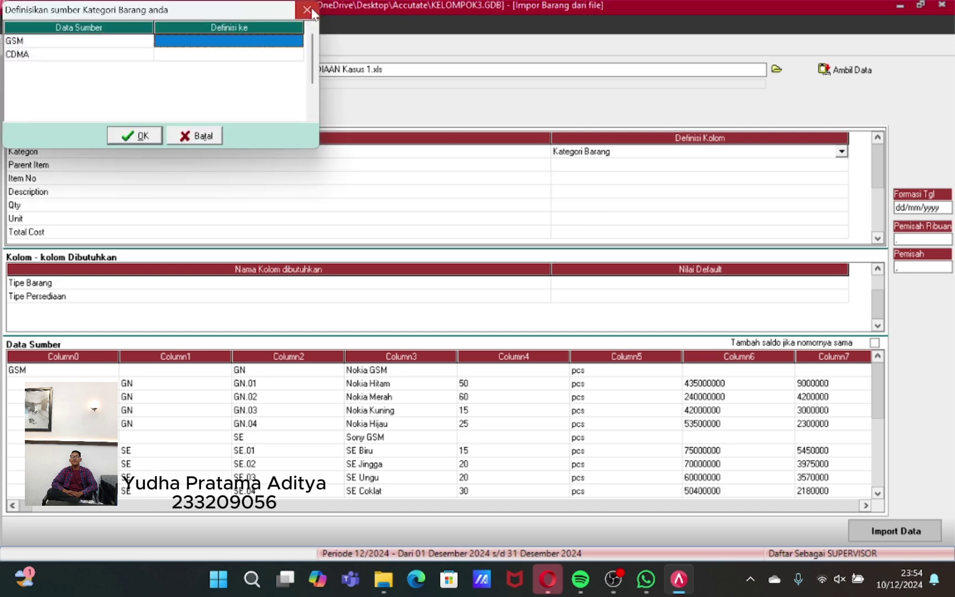
pyautogui.click(139, 136)
pyautogui.click(842, 152)
pyautogui.press('Escape')
pyautogui.click(842, 151)
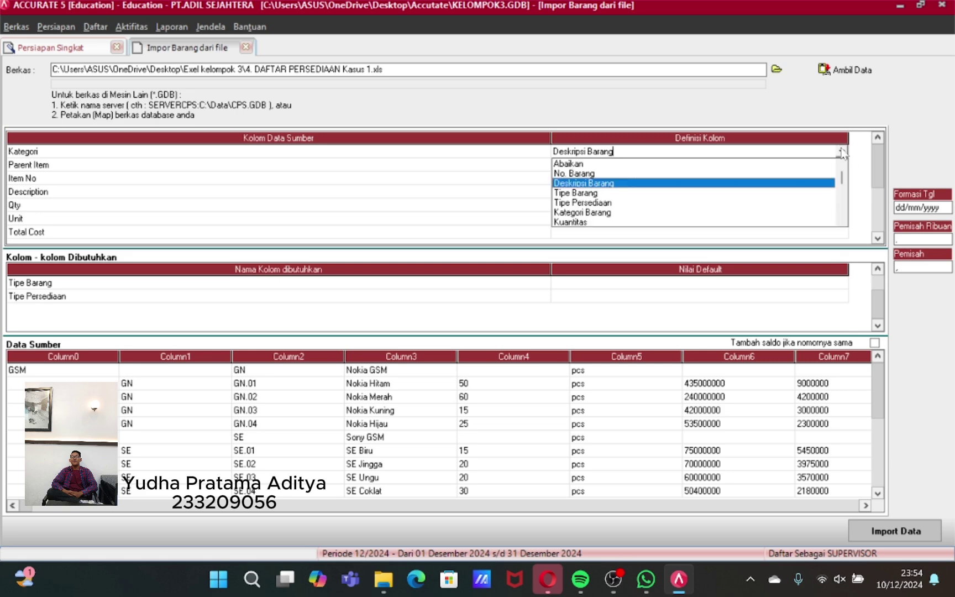
pyautogui.click(592, 213)
pyautogui.click(307, 9)
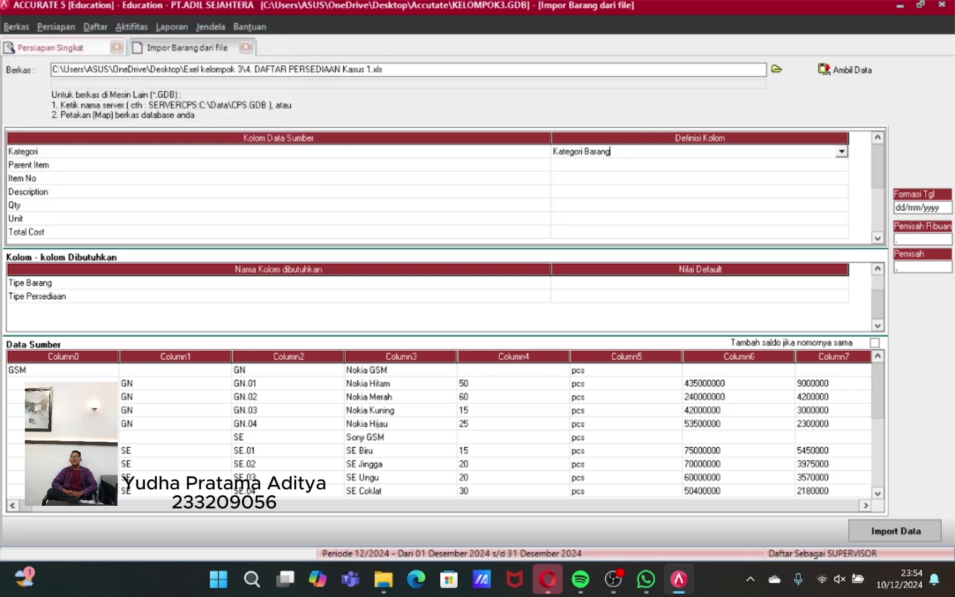
# - Restart the item import from file and load 4. DAFTAR PERSEDIAAN Kasus 1 from the Exel kelompok 3 folder
pyautogui.click(246, 47)
pyautogui.click(520, 167)
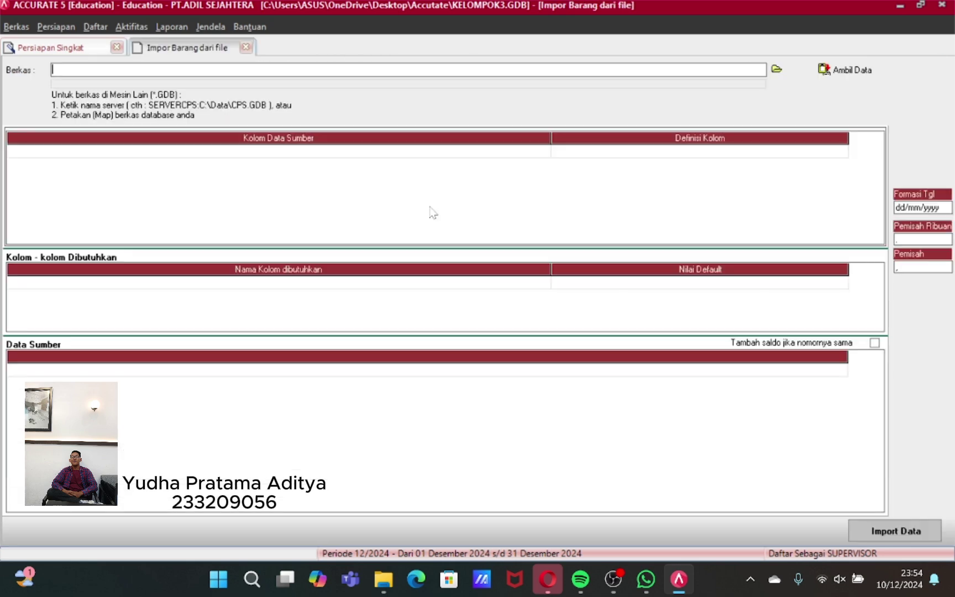
pyautogui.click(776, 69)
pyautogui.click(306, 201)
pyautogui.doubleClick(486, 277)
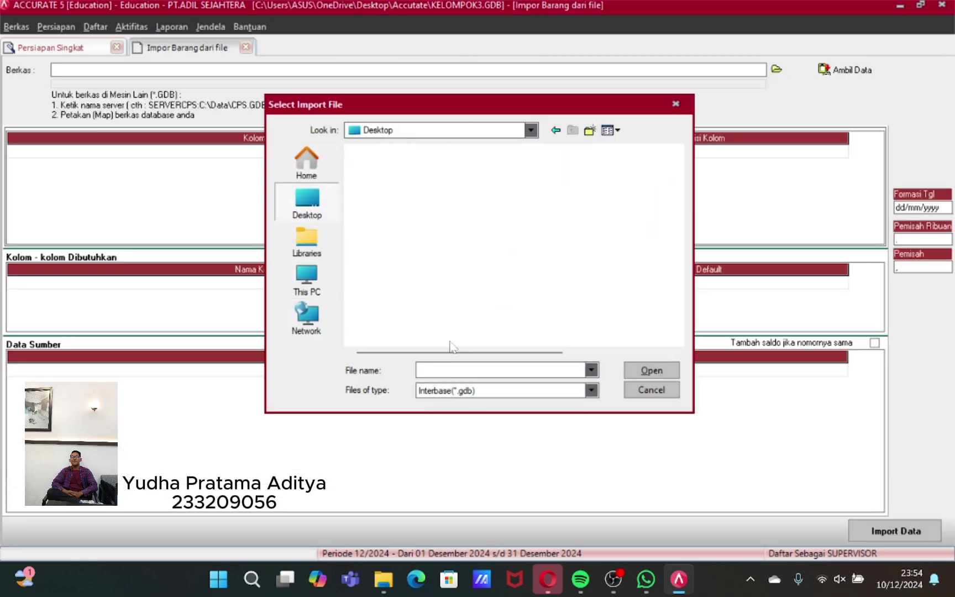
pyautogui.click(591, 390)
pyautogui.click(499, 414)
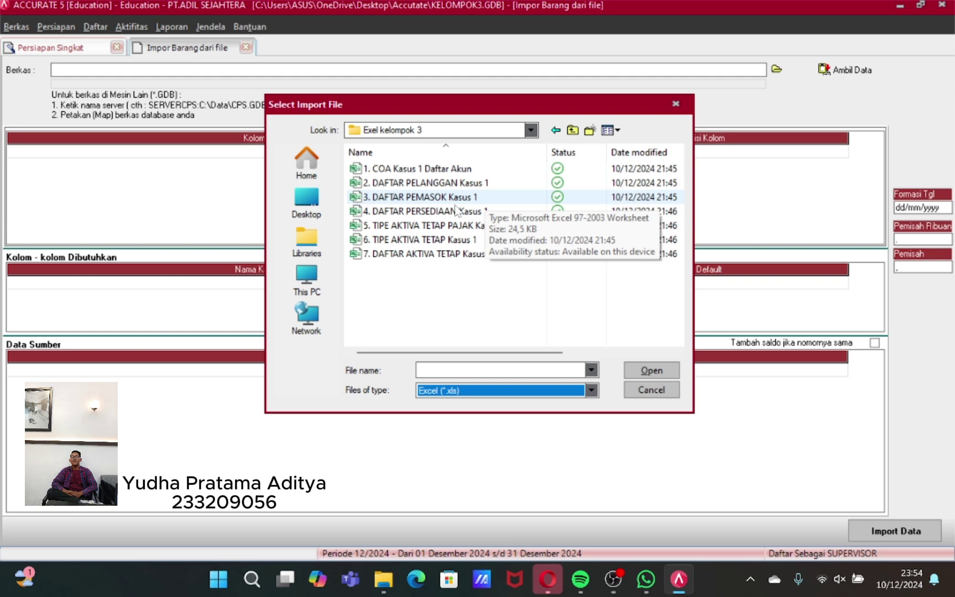
pyautogui.click(429, 212)
pyautogui.click(651, 371)
pyautogui.click(846, 70)
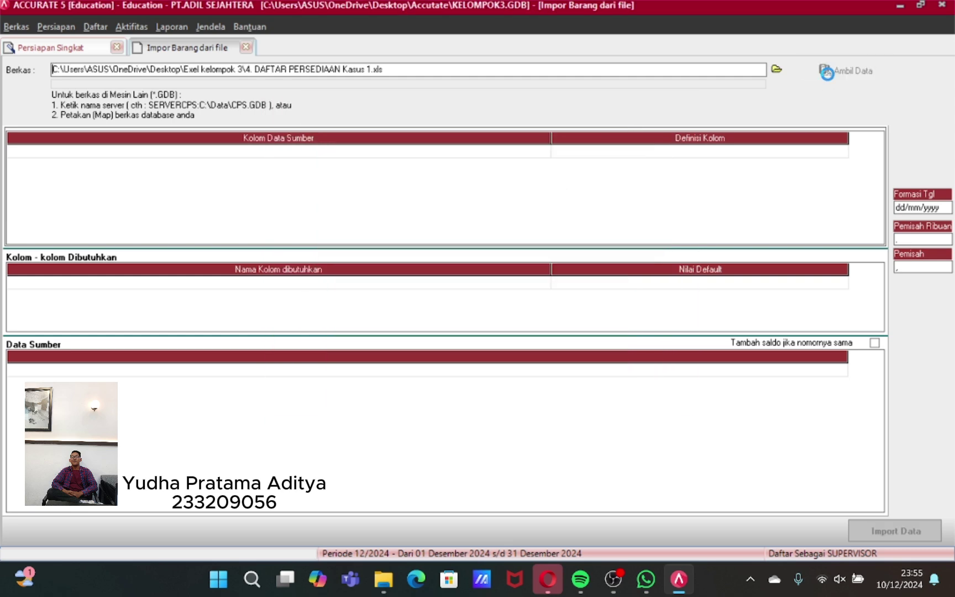
# - Map the Kategori source column to Kategori Barang and accept its category source definitions
pyautogui.click(706, 152)
pyautogui.click(707, 152)
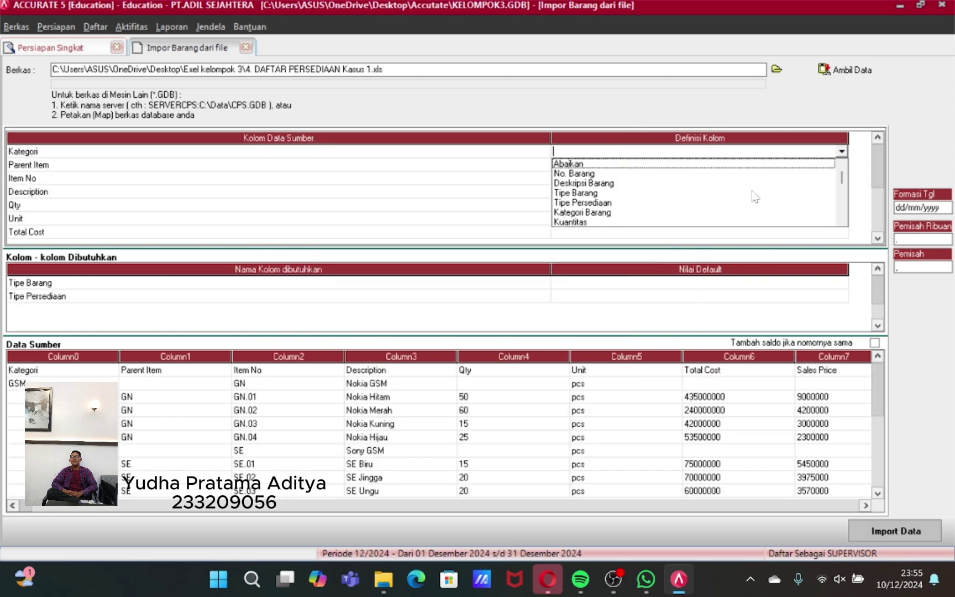
pyautogui.click(608, 216)
pyautogui.click(274, 45)
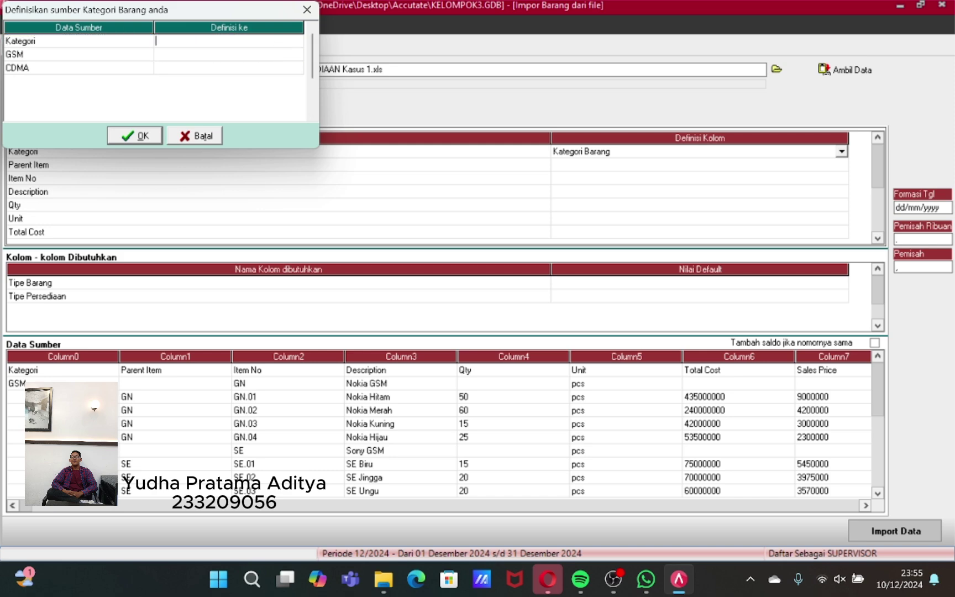
pyautogui.click(272, 55)
pyautogui.click(211, 67)
pyautogui.click(141, 136)
# - Map the Parent Item source column to Barang Induk and the Item No column to No. Barang
pyautogui.click(842, 164)
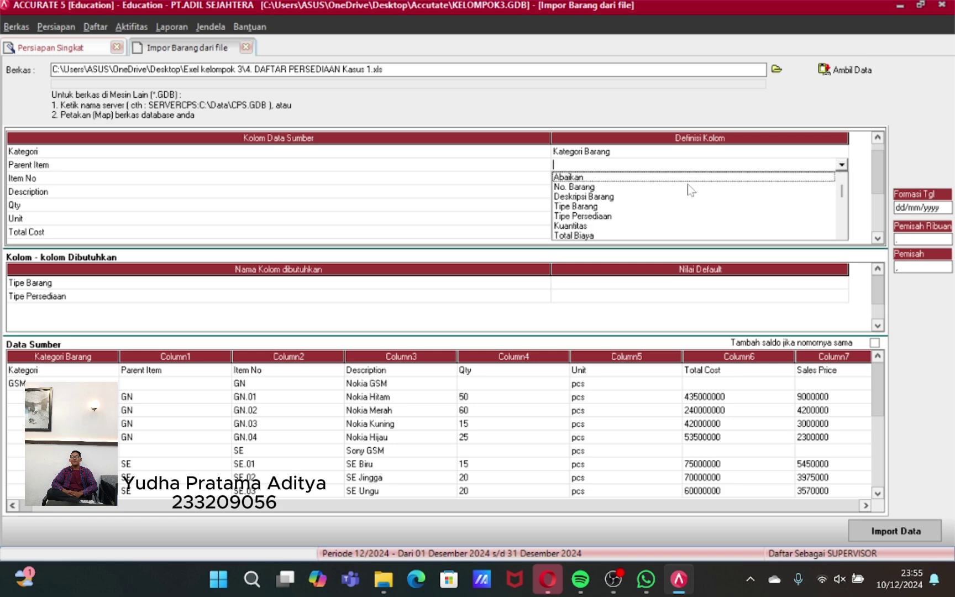
pyautogui.scroll(-7, 678, 202)
pyautogui.click(648, 237)
pyautogui.click(693, 179)
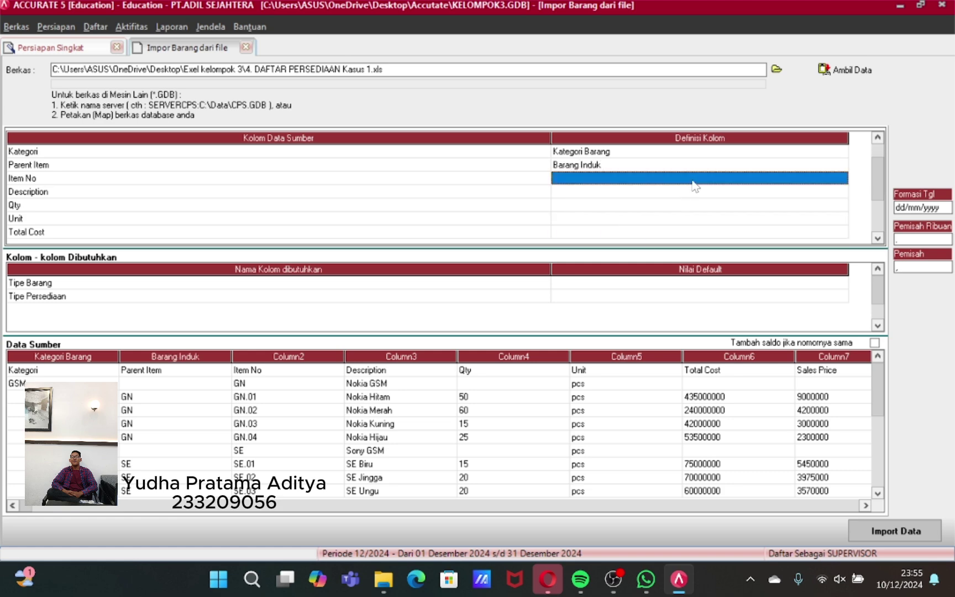
pyautogui.click(841, 178)
pyautogui.click(663, 200)
# - Map the Description source column to Deskripsi Barang and the Qty column to Kuantitas
pyautogui.click(663, 193)
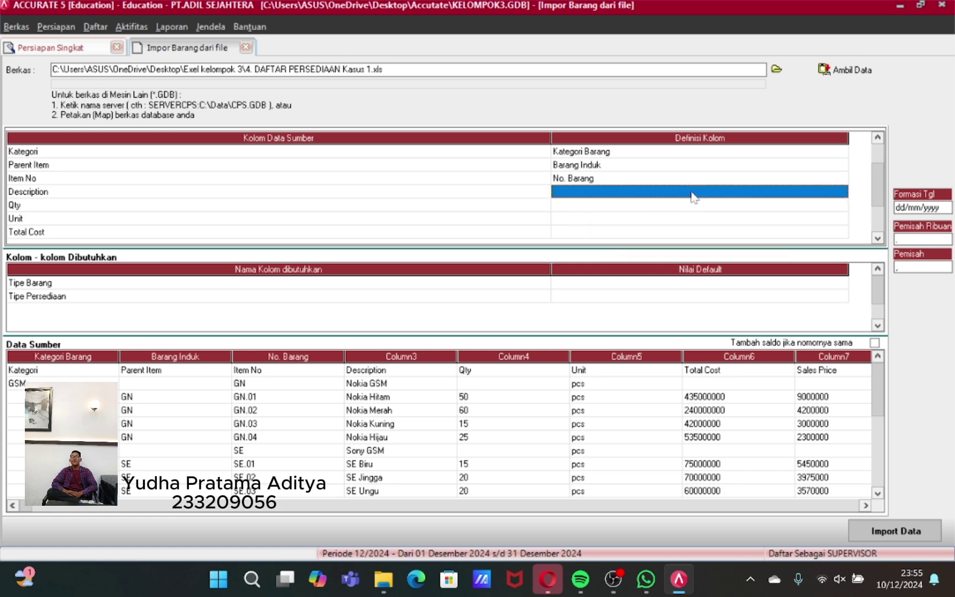
pyautogui.click(841, 192)
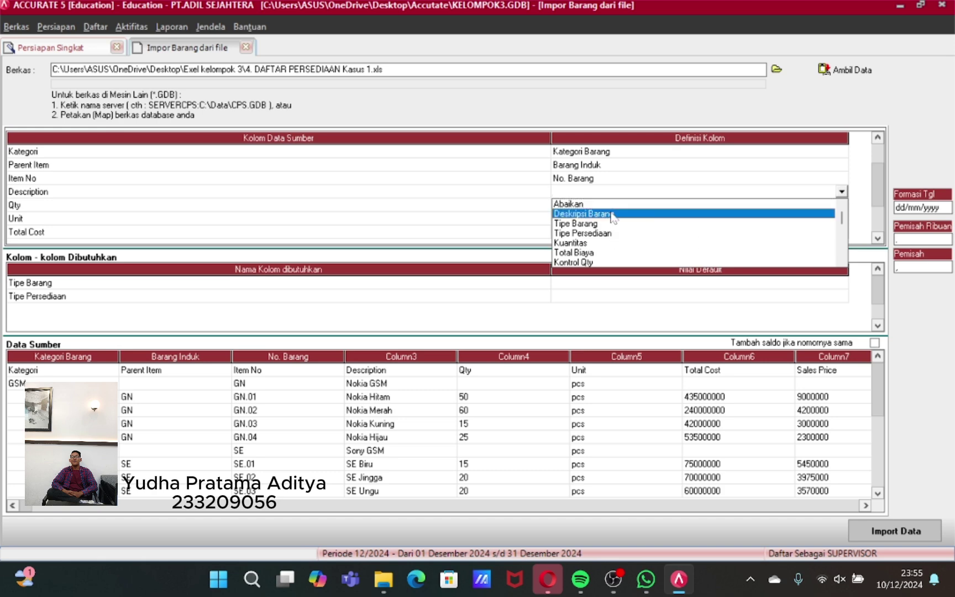
pyautogui.click(612, 214)
pyautogui.click(612, 205)
pyautogui.click(842, 204)
pyautogui.click(636, 247)
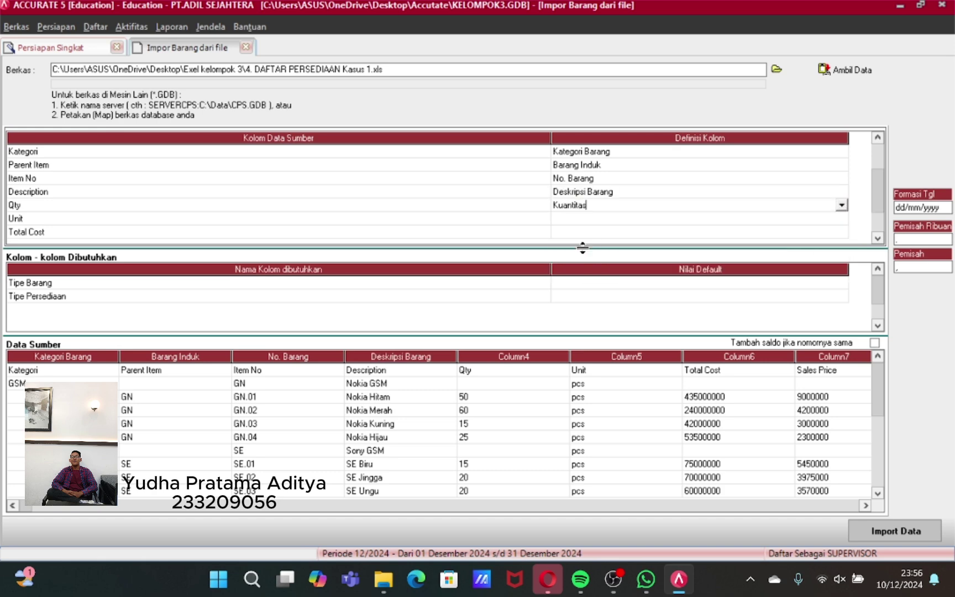
pyautogui.click(842, 205)
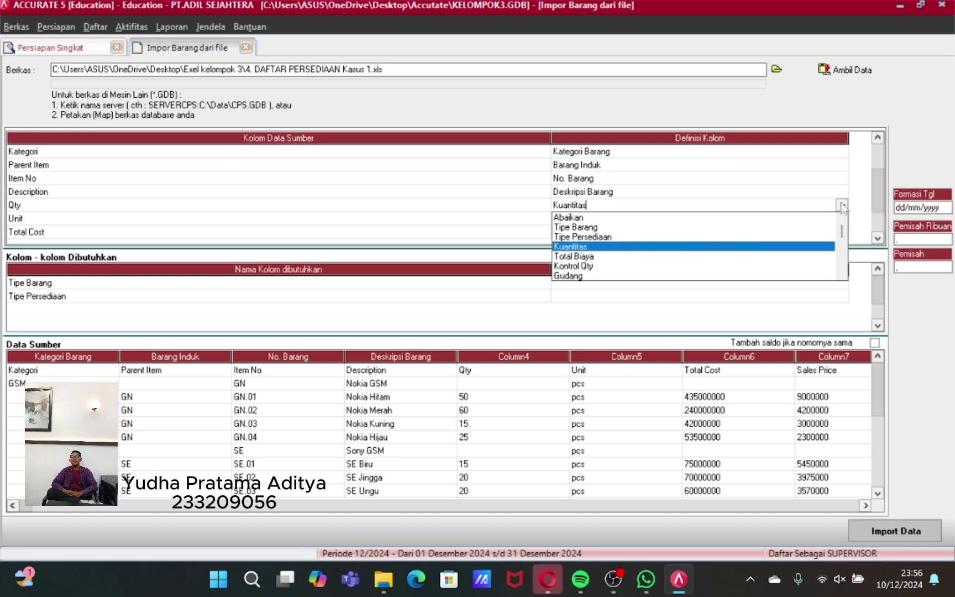
pyautogui.click(747, 247)
# - Map the Unit source column to Unit 1 and the Total Cost column to Total Biaya
pyautogui.click(724, 219)
pyautogui.click(841, 219)
pyautogui.scroll(-1, 654, 293)
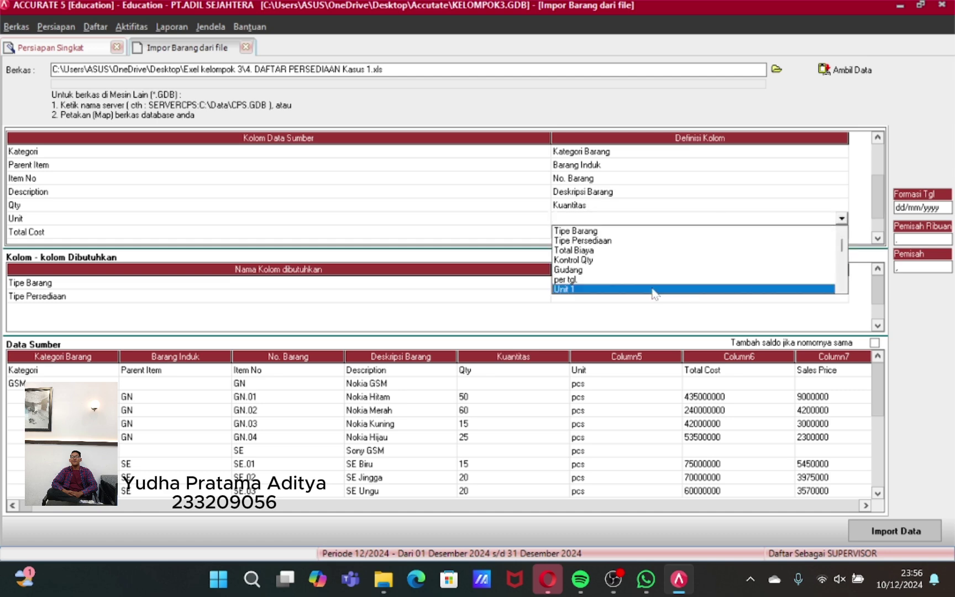
pyautogui.click(656, 290)
pyautogui.click(719, 232)
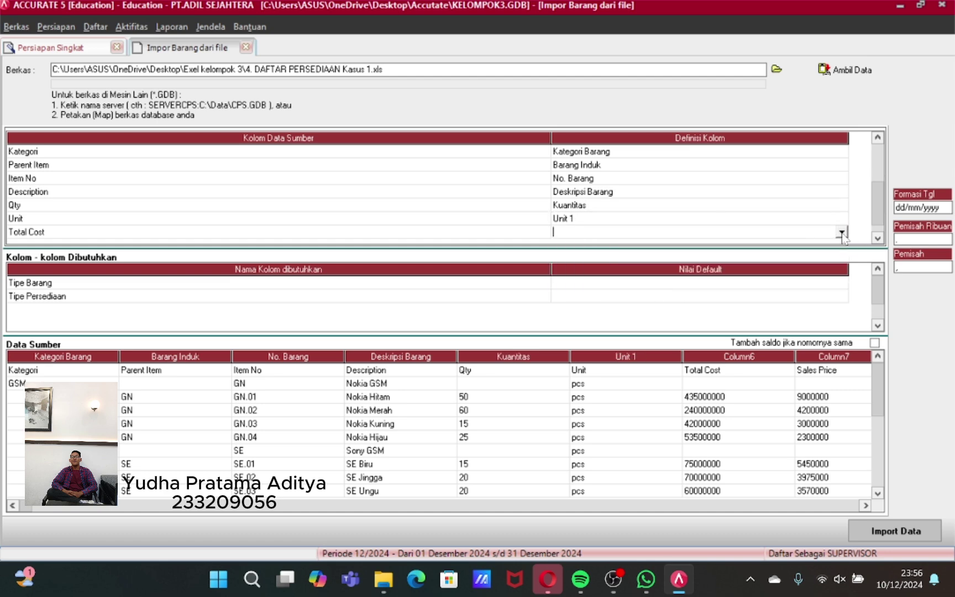
pyautogui.click(841, 232)
pyautogui.click(595, 279)
# - Map the Sales Price source column to Def. Harga Jual 1
pyautogui.press('Down')
pyautogui.hotkey('alt', 'Down')
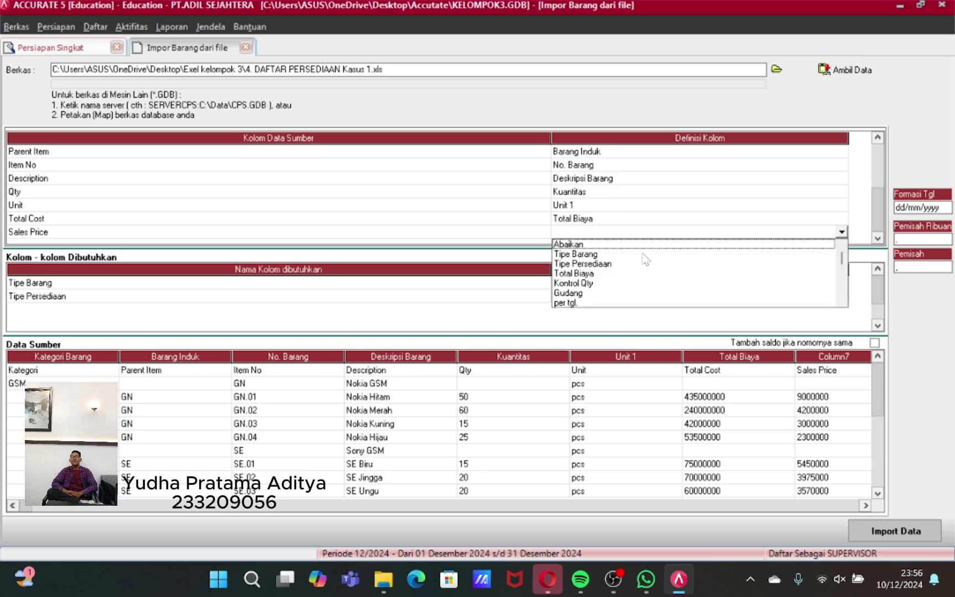
pyautogui.scroll(-3, 592, 277)
pyautogui.click(586, 303)
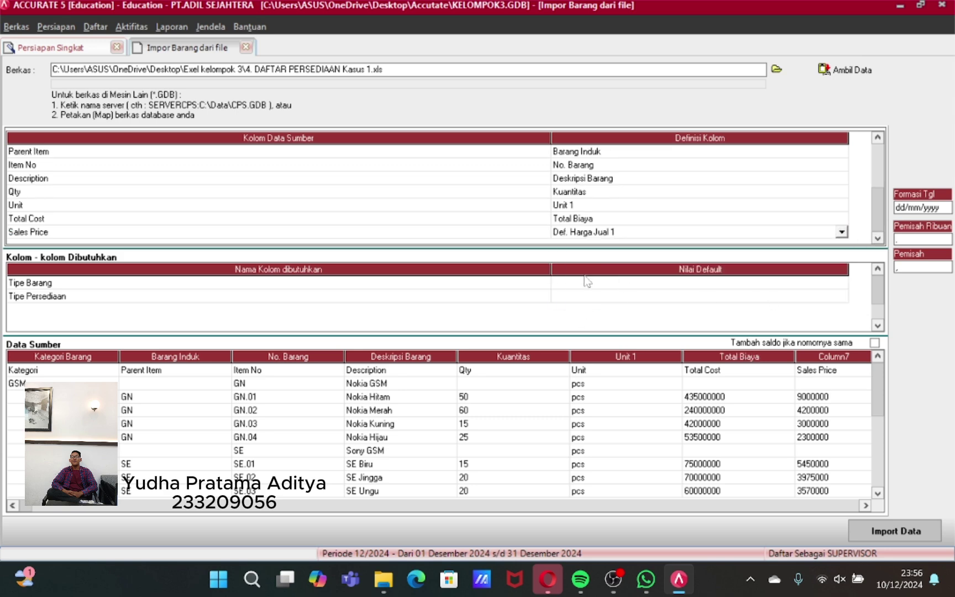
# - Set the defaults Tipe Barang to Persediaan and Tipe Persediaan to Barang Jadi, and enable Tambah saldo jika nomornya sama
pyautogui.hotkey('alt', 'Down')
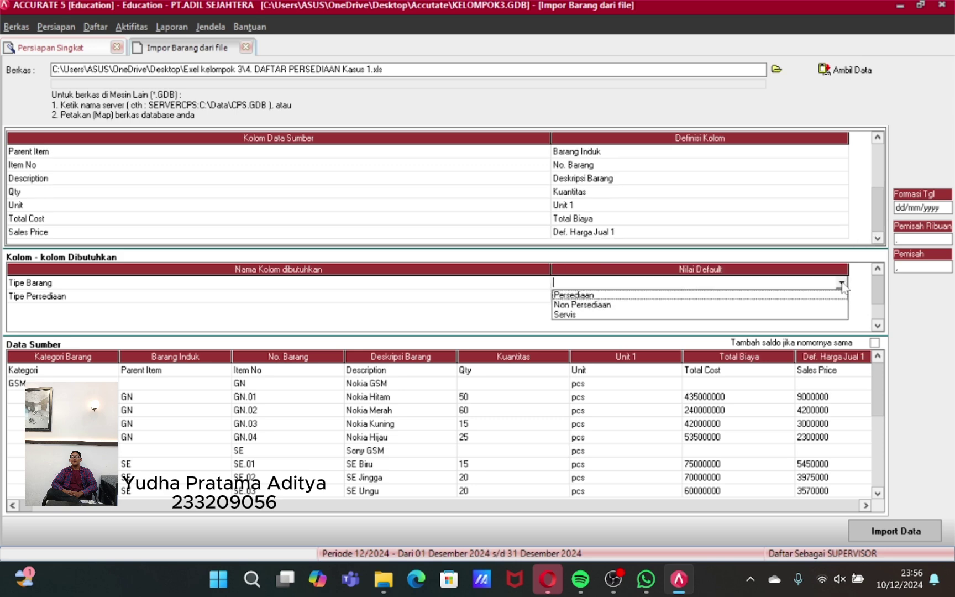
pyautogui.click(591, 294)
pyautogui.click(594, 298)
pyautogui.hotkey('alt', 'Down')
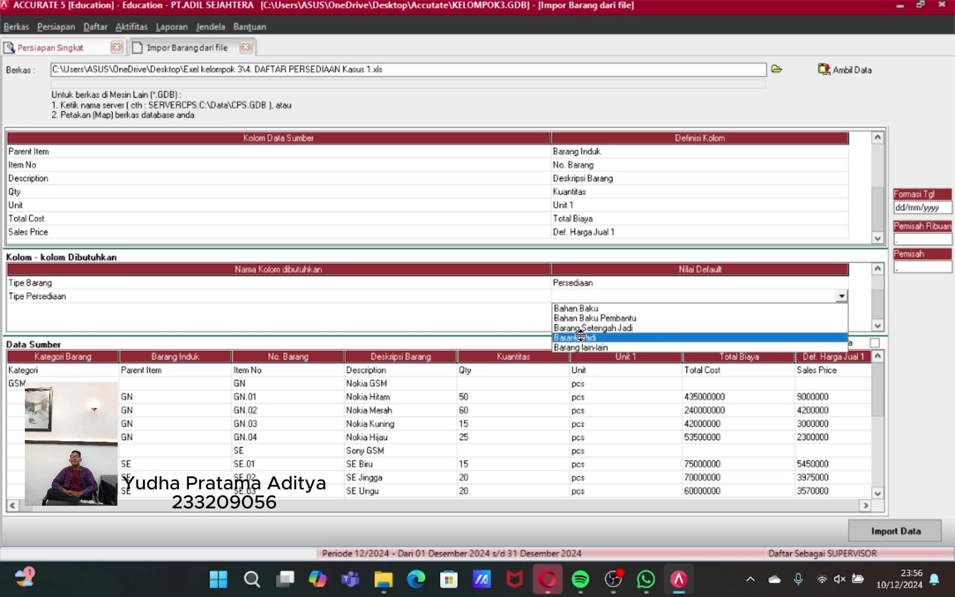
pyautogui.click(592, 335)
pyautogui.click(874, 343)
# - Delete the Kategori header row from the item source data
pyautogui.click(519, 370)
pyautogui.rightClick(522, 369)
pyautogui.click(556, 393)
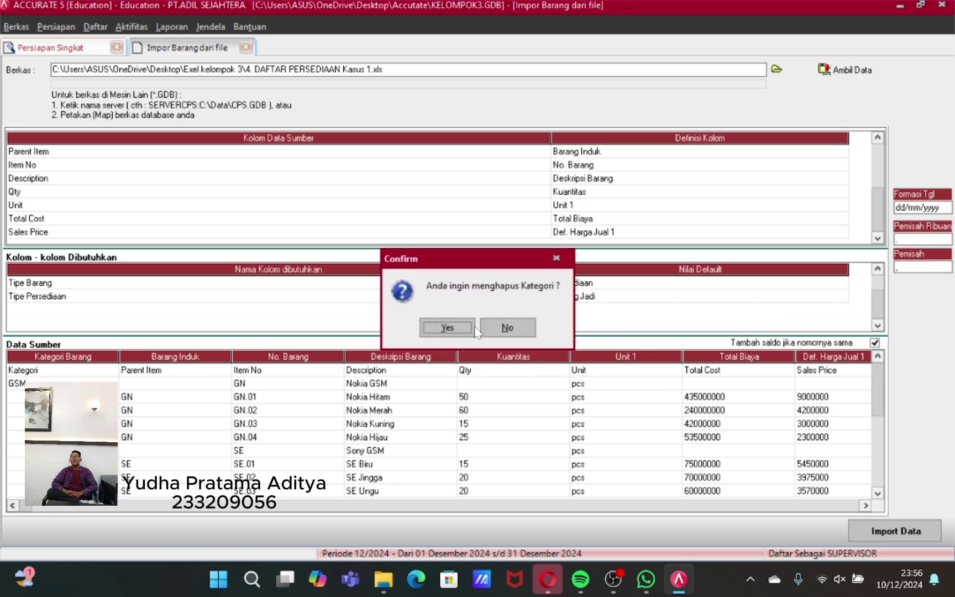
pyautogui.click(446, 328)
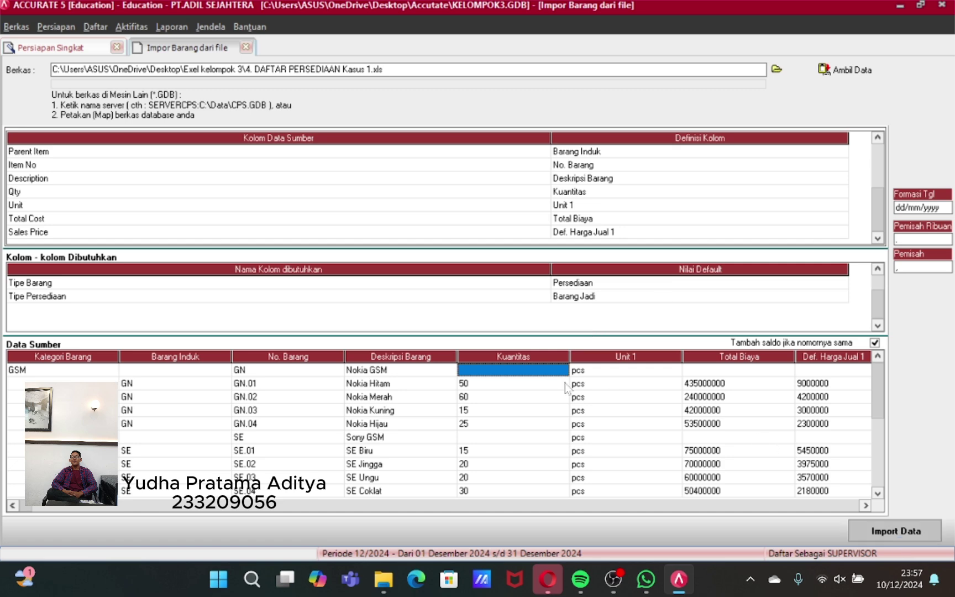
# - Reopen and accept the category source definitions for GSM and CDMA, and import the item data
pyautogui.click(606, 155)
pyautogui.click(606, 154)
pyautogui.click(882, 137)
pyautogui.doubleClick(845, 151)
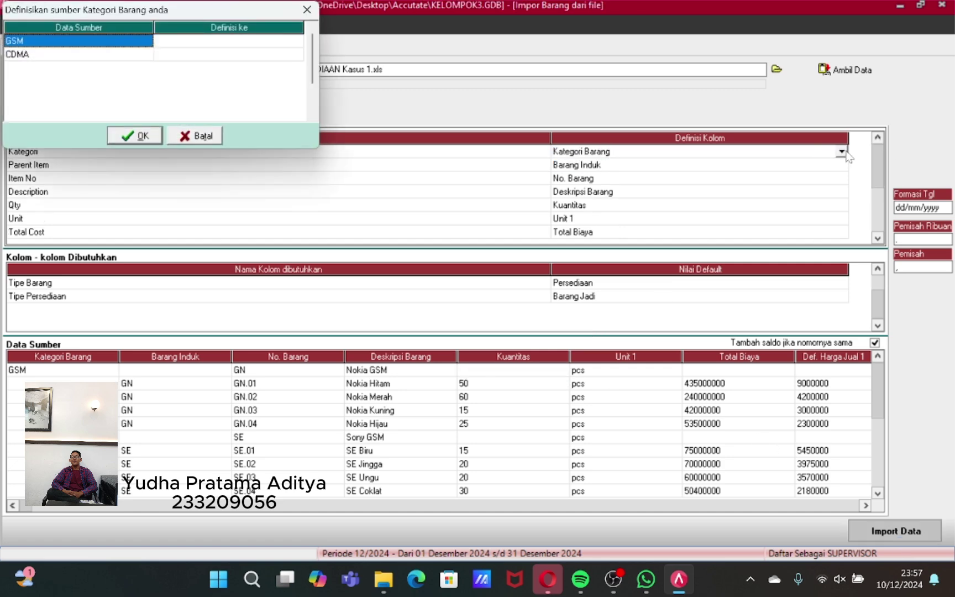
pyautogui.click(204, 39)
pyautogui.click(135, 135)
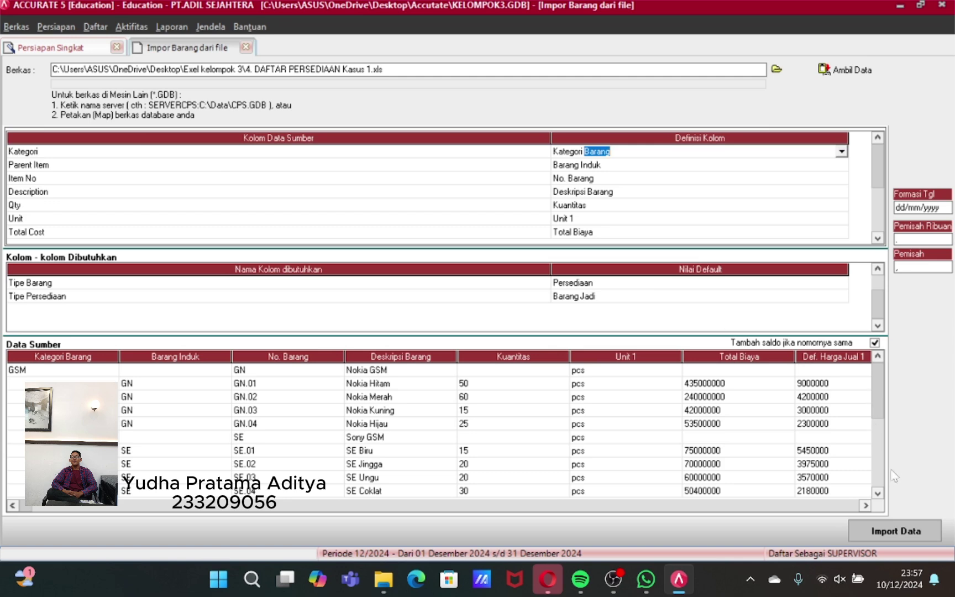
pyautogui.click(896, 531)
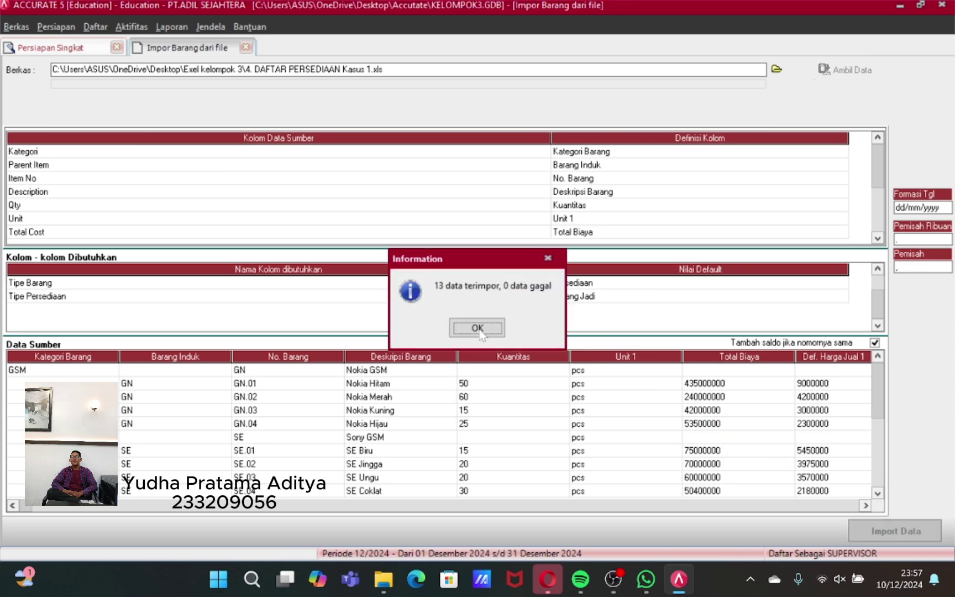
pyautogui.click(478, 328)
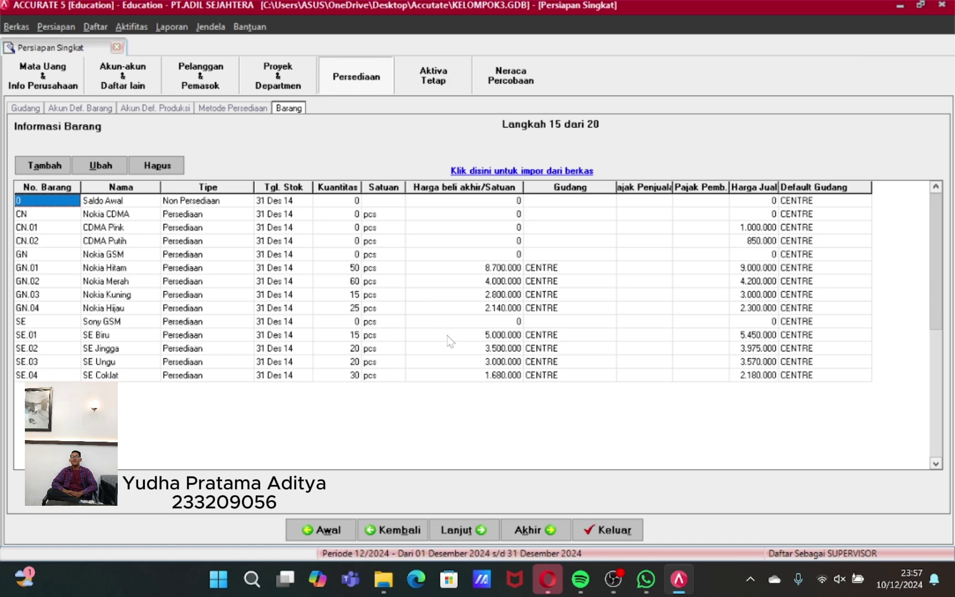
# - Advance to the taxable fixed asset types and load 5. TIPE AKTIVA TETAP PAJAK Kasus 1 as their Excel import source
pyautogui.click(459, 531)
pyautogui.click(459, 532)
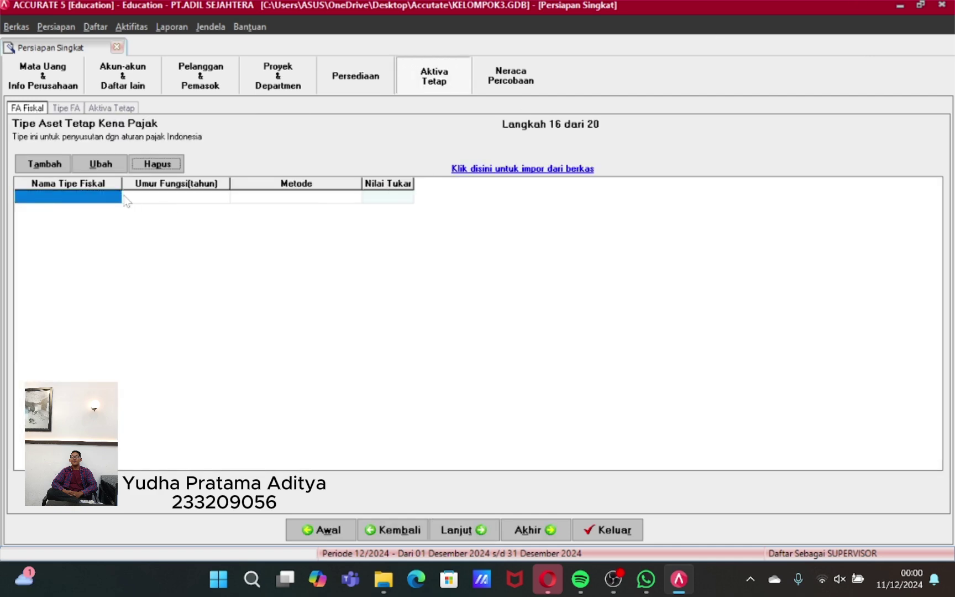
pyautogui.click(520, 169)
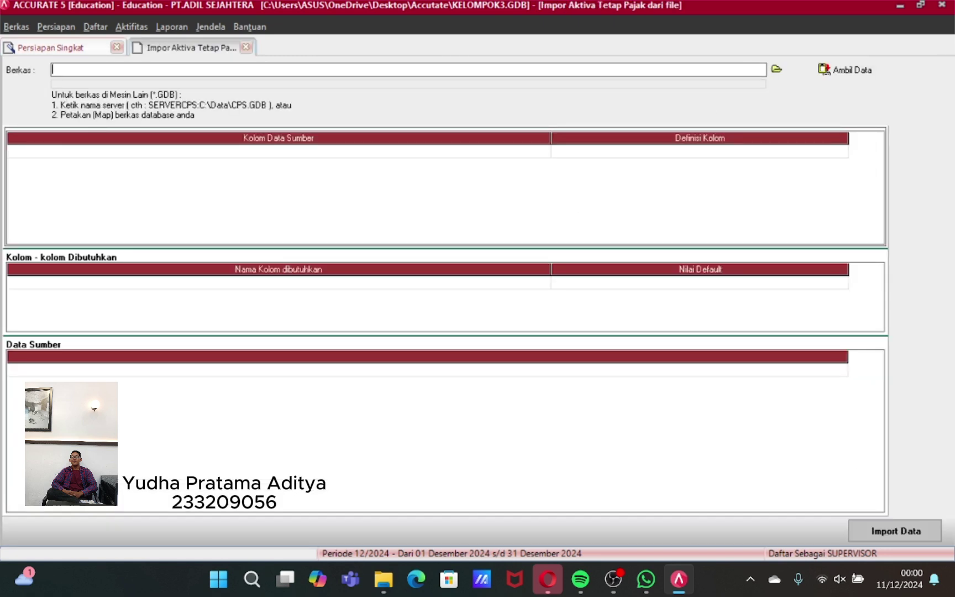
pyautogui.click(777, 68)
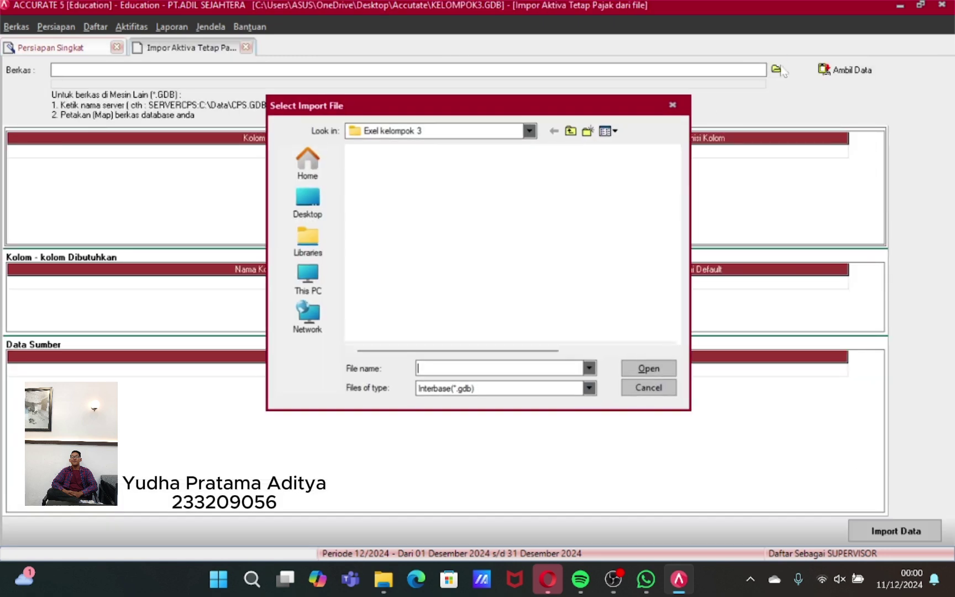
pyautogui.click(592, 391)
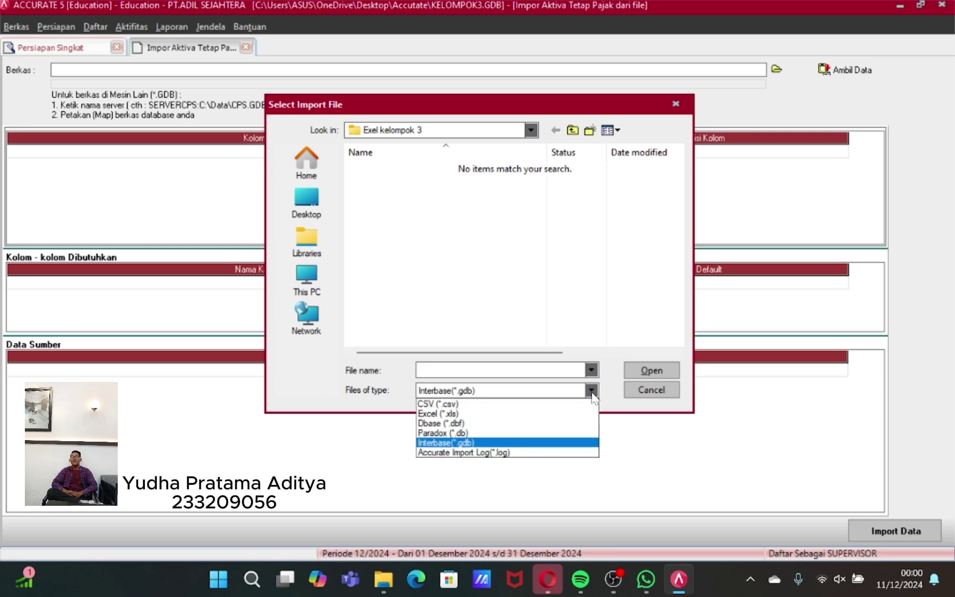
pyautogui.click(531, 410)
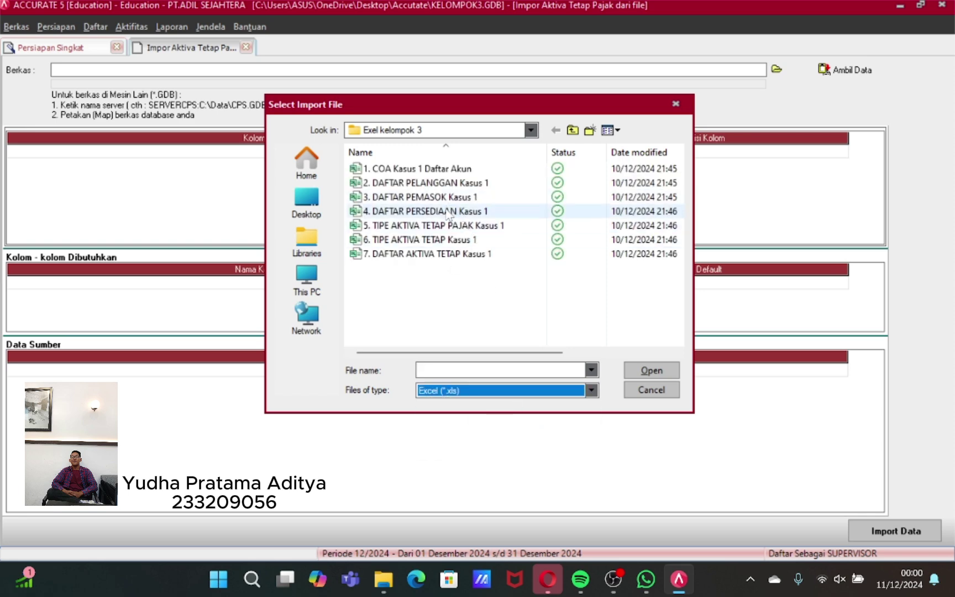
pyautogui.click(417, 226)
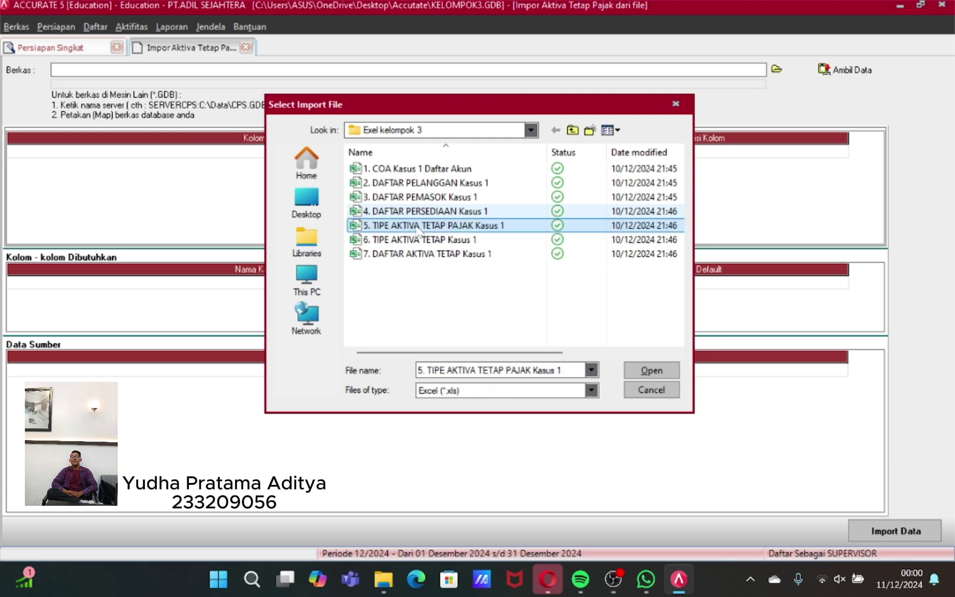
pyautogui.click(661, 377)
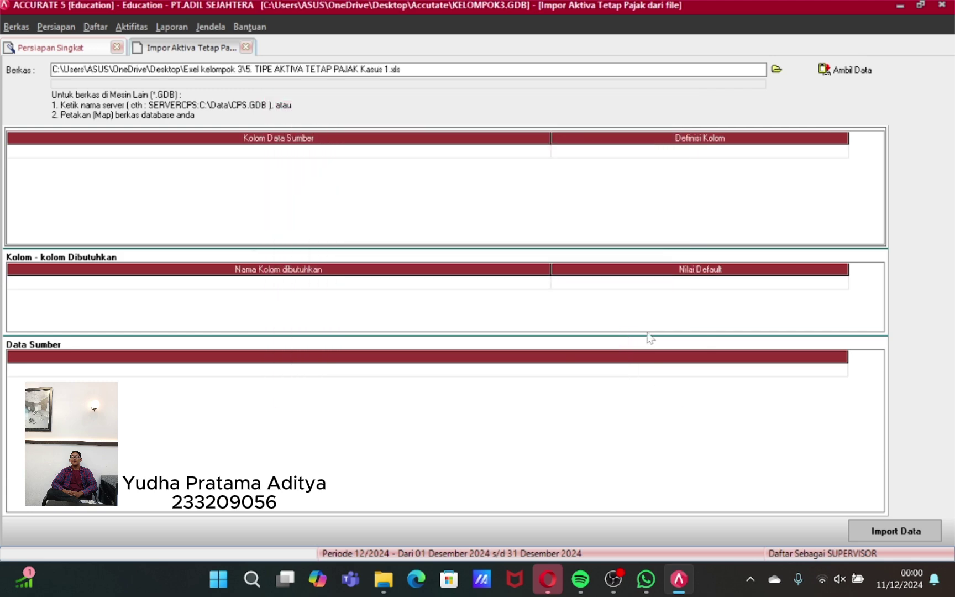
pyautogui.click(849, 71)
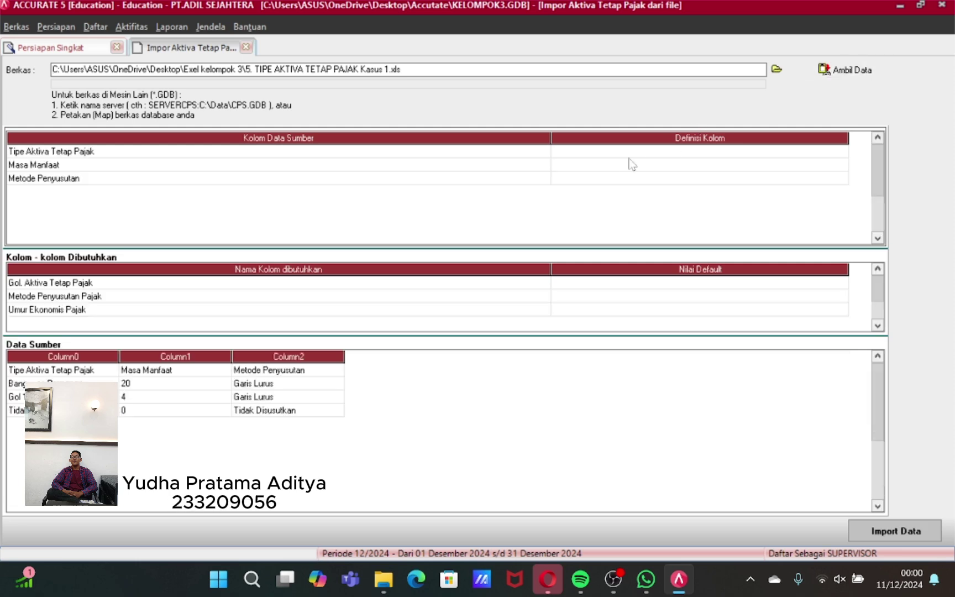
# - Map the Tipe Aktiva Tetap Pajak source column to Gol. Aktiva Tetap Pajak
pyautogui.click(701, 156)
pyautogui.click(842, 154)
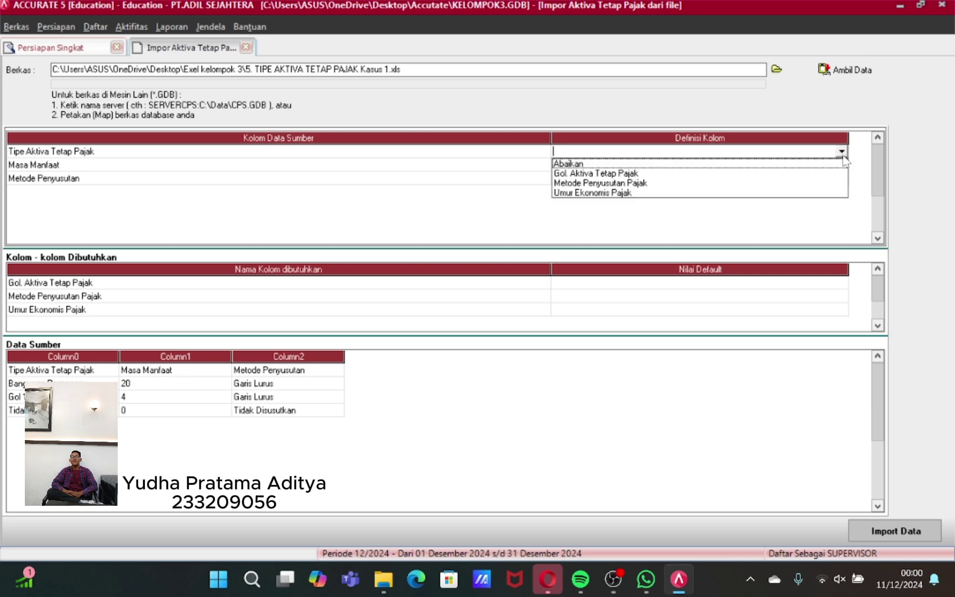
pyautogui.click(615, 173)
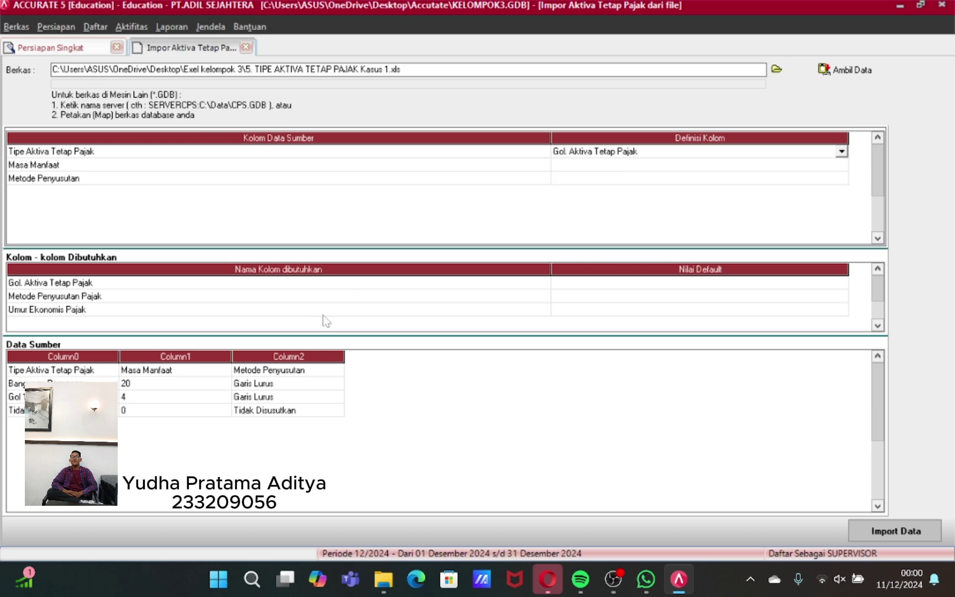
# - Delete the Tipe Aktiva Tetap Pajak header row from the taxable fixed asset source data
pyautogui.click(282, 372)
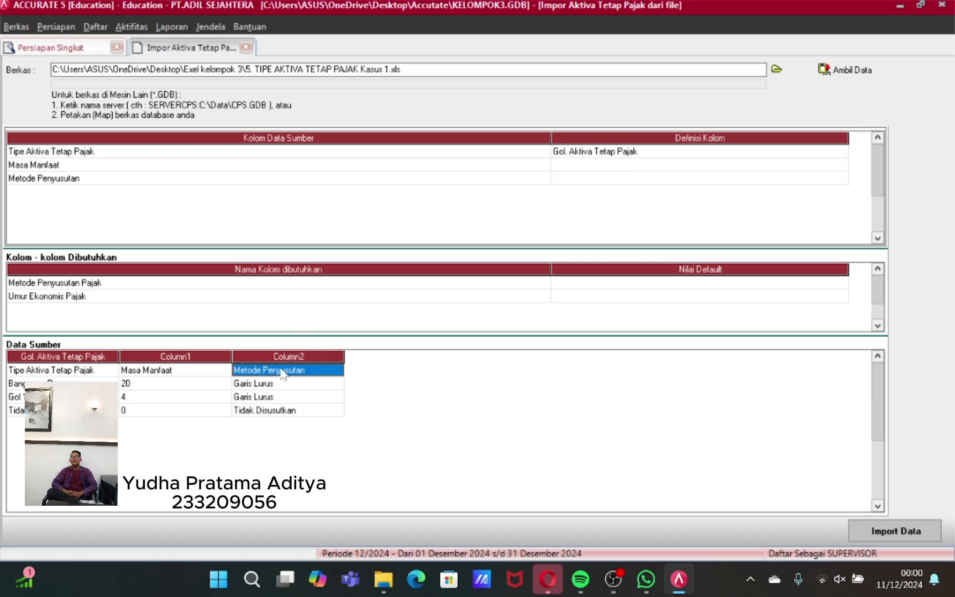
pyautogui.rightClick(282, 374)
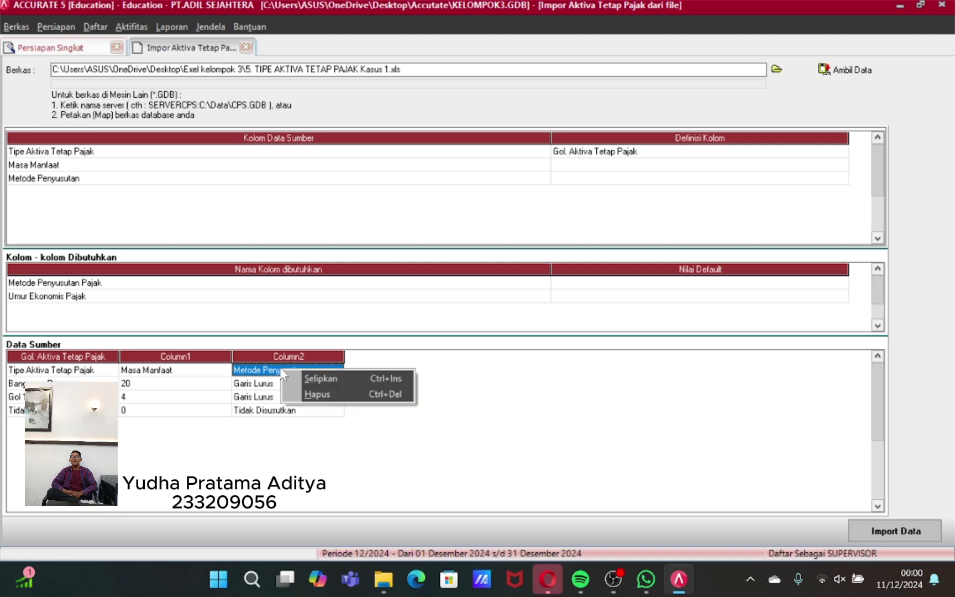
pyautogui.click(319, 396)
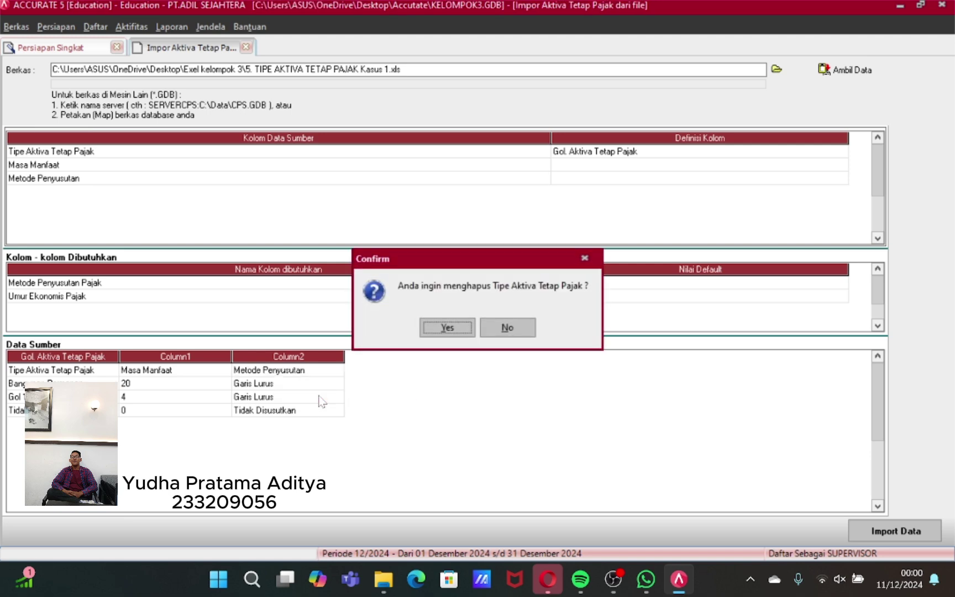
pyautogui.click(444, 330)
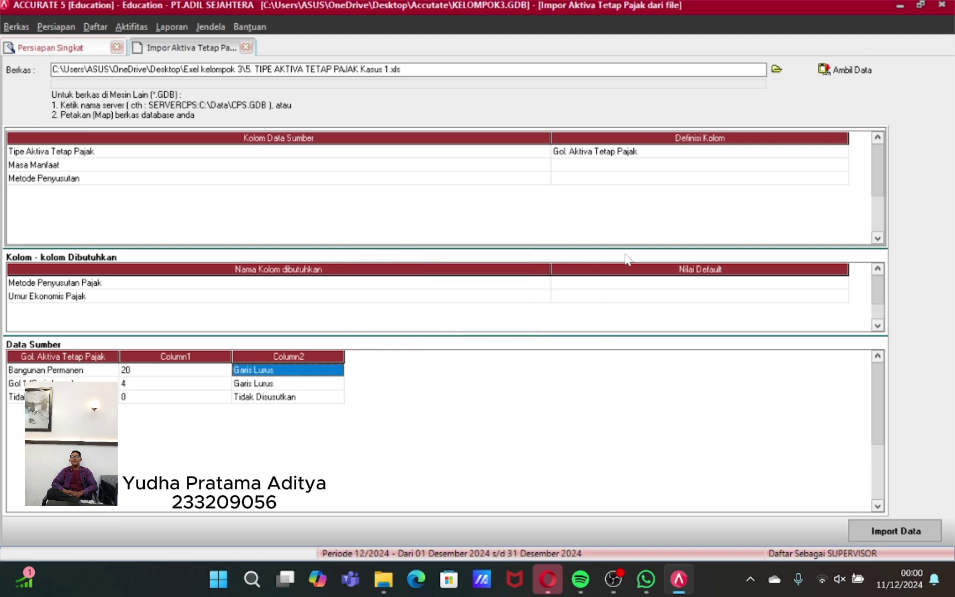
# - Map the Masa Manfaat source column to Umur Ekonomis Pajak and Metode Penyusutan to Metode Penyusutan Pajak
pyautogui.click(638, 157)
pyautogui.click(639, 166)
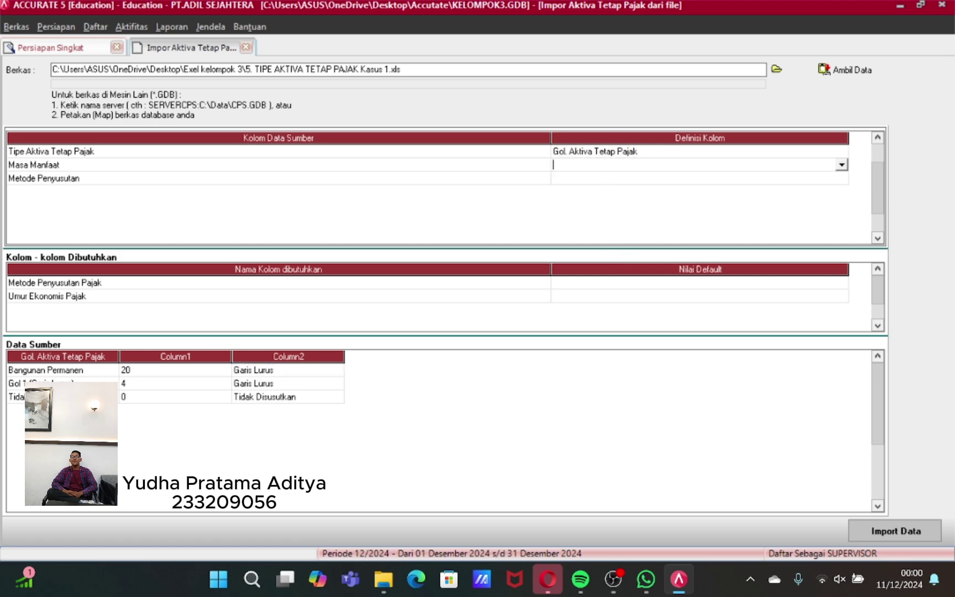
pyautogui.click(841, 165)
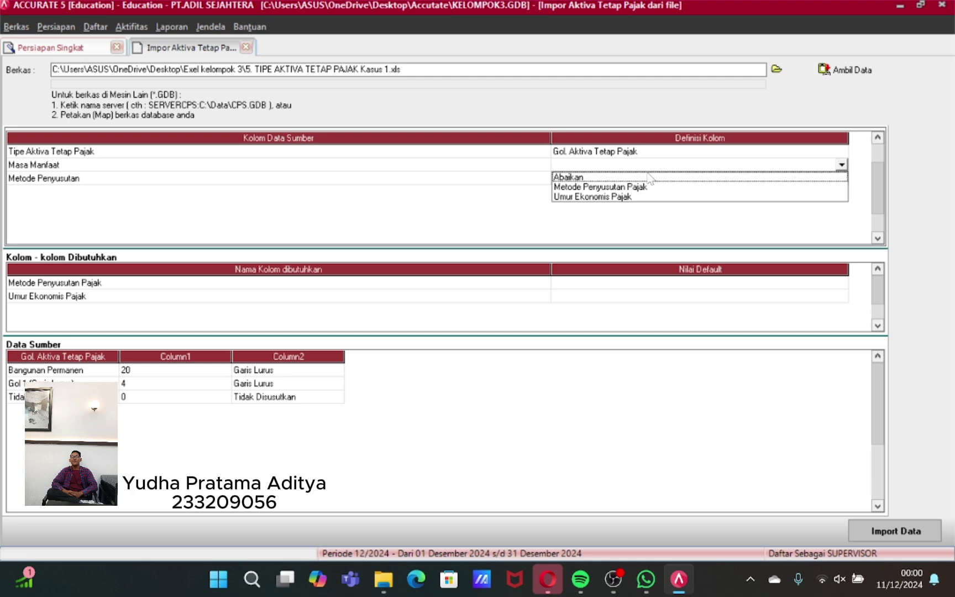
pyautogui.click(600, 198)
pyautogui.click(636, 179)
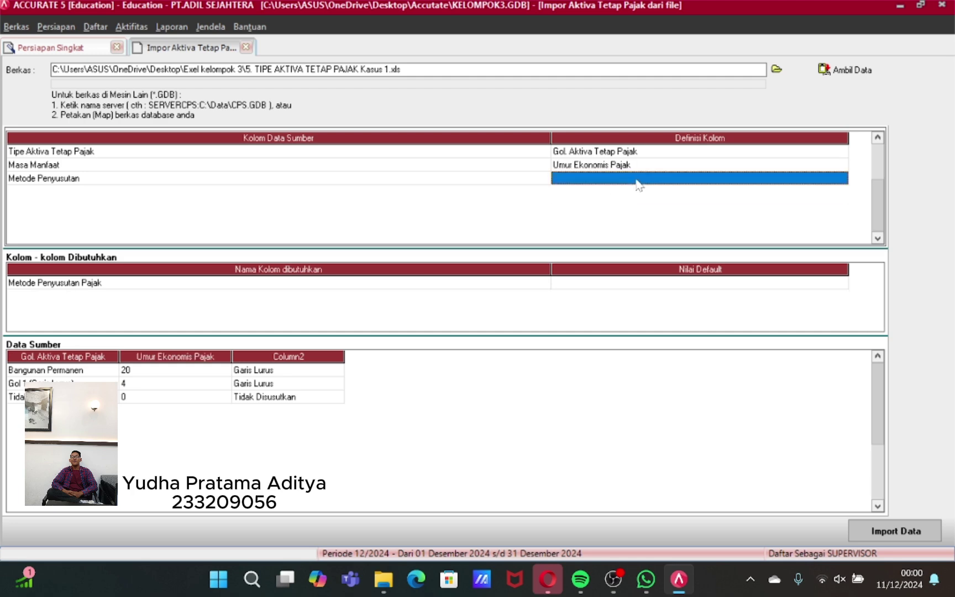
pyautogui.click(841, 179)
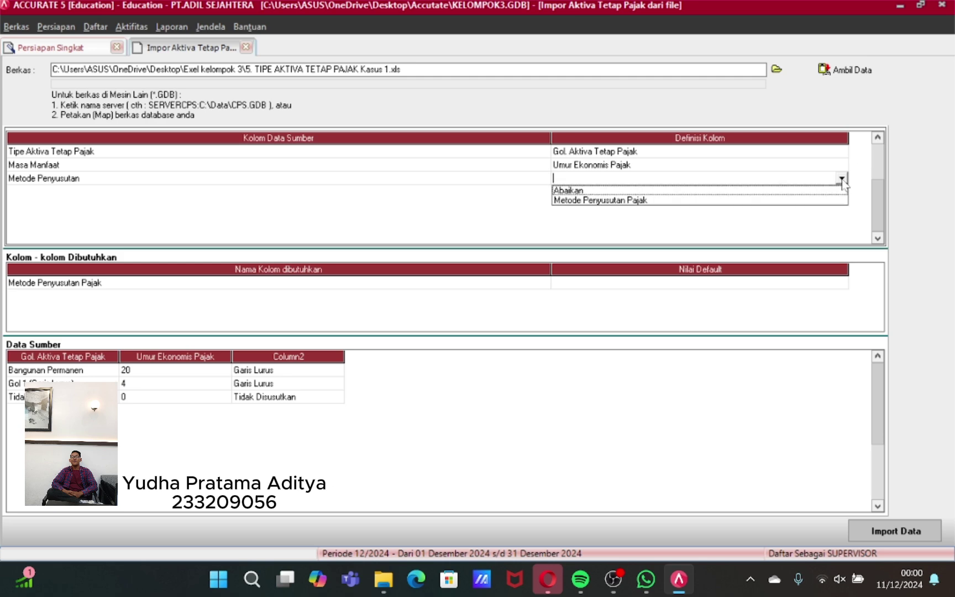
pyautogui.click(632, 200)
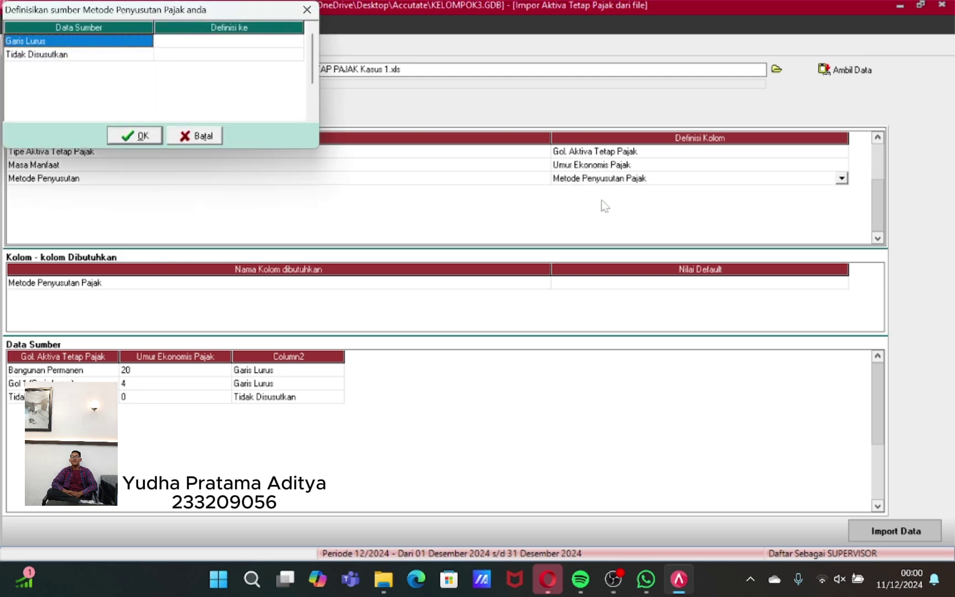
# - Define the depreciation method source Garis Lurus as Metode Garis Lurus and Tidak Disusutkan as Tidak terdepresiasi, and accept the definitions
pyautogui.click(207, 43)
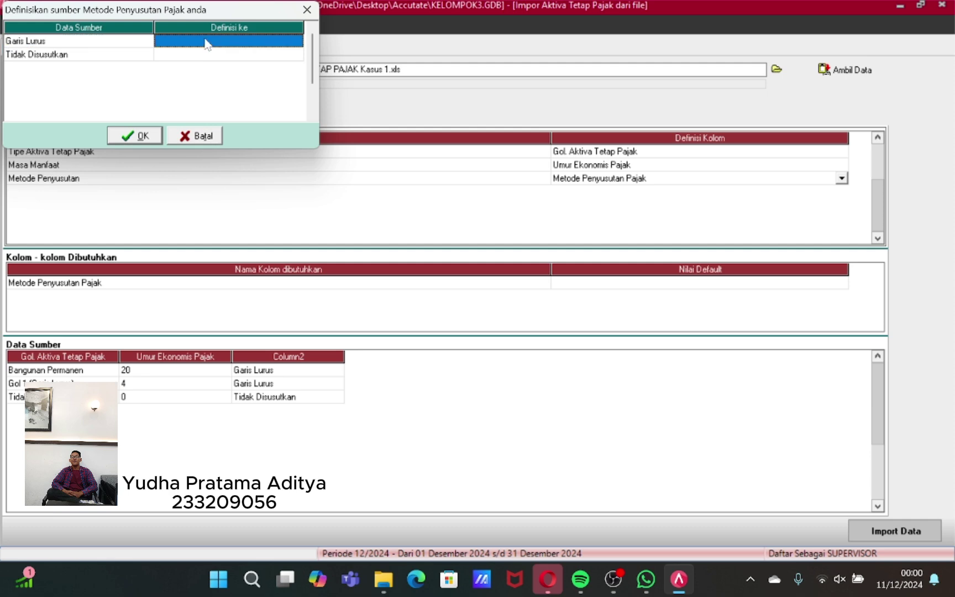
pyautogui.click(210, 44)
pyautogui.click(297, 41)
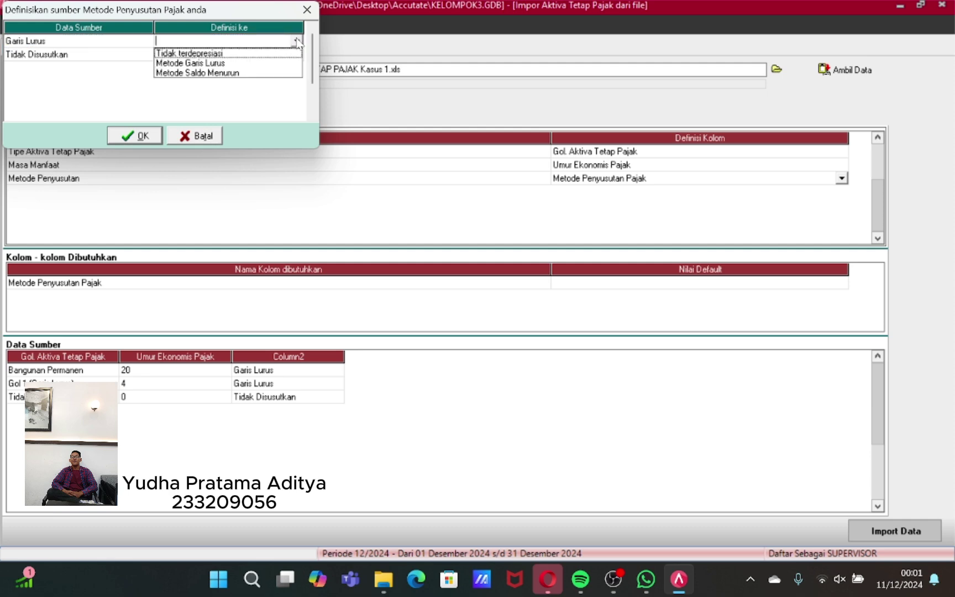
pyautogui.click(232, 65)
pyautogui.click(232, 54)
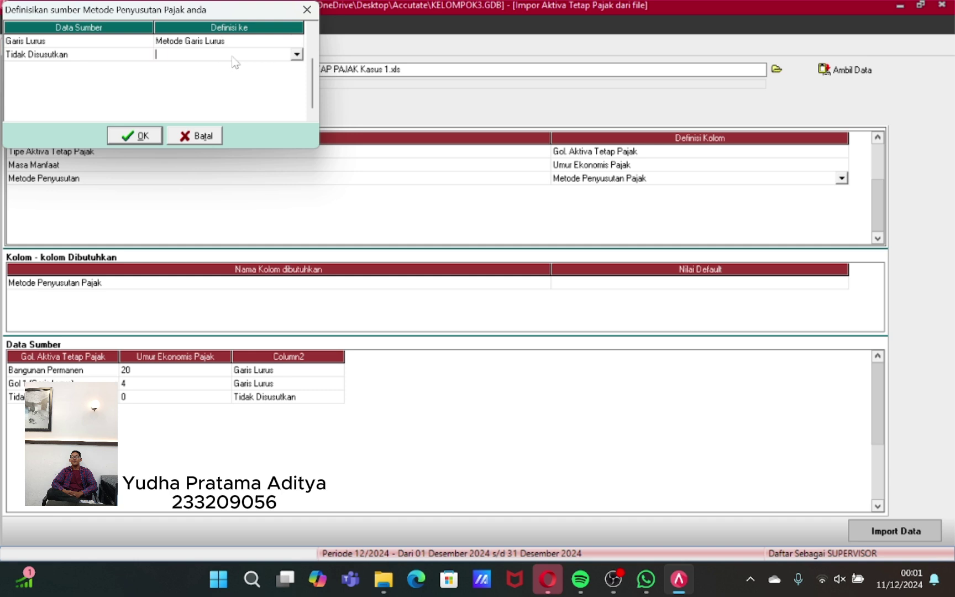
pyautogui.click(297, 54)
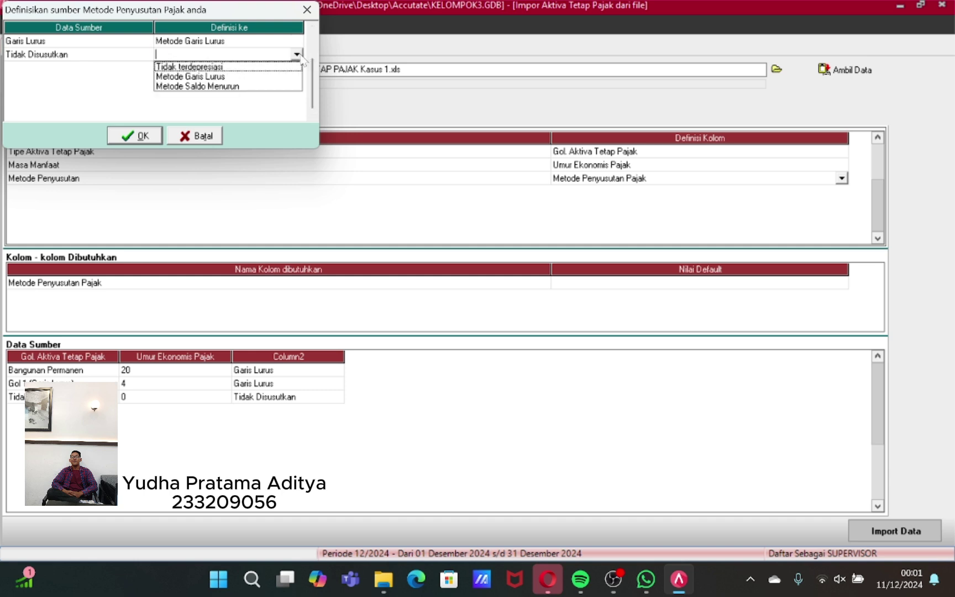
pyautogui.click(242, 67)
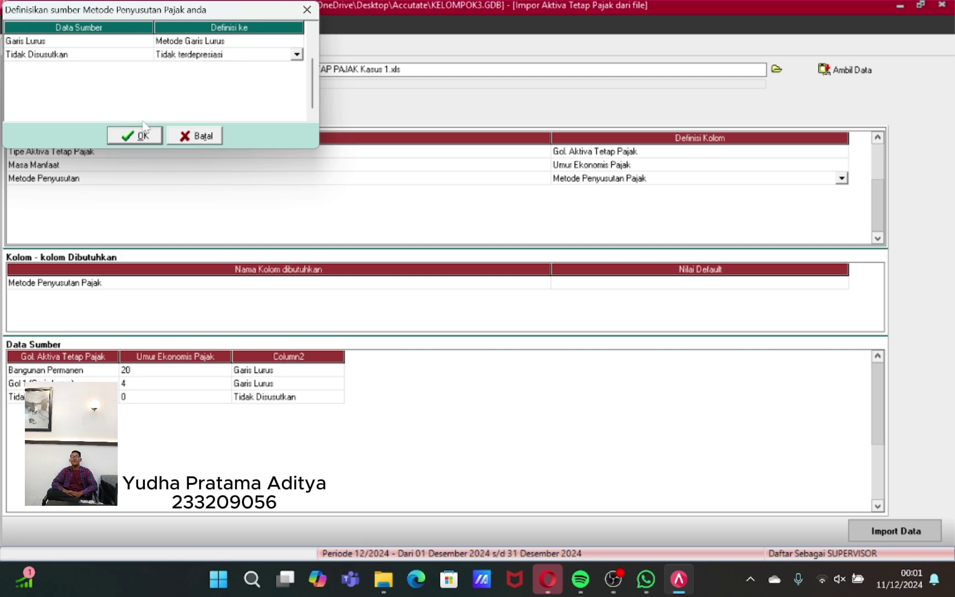
pyautogui.click(136, 137)
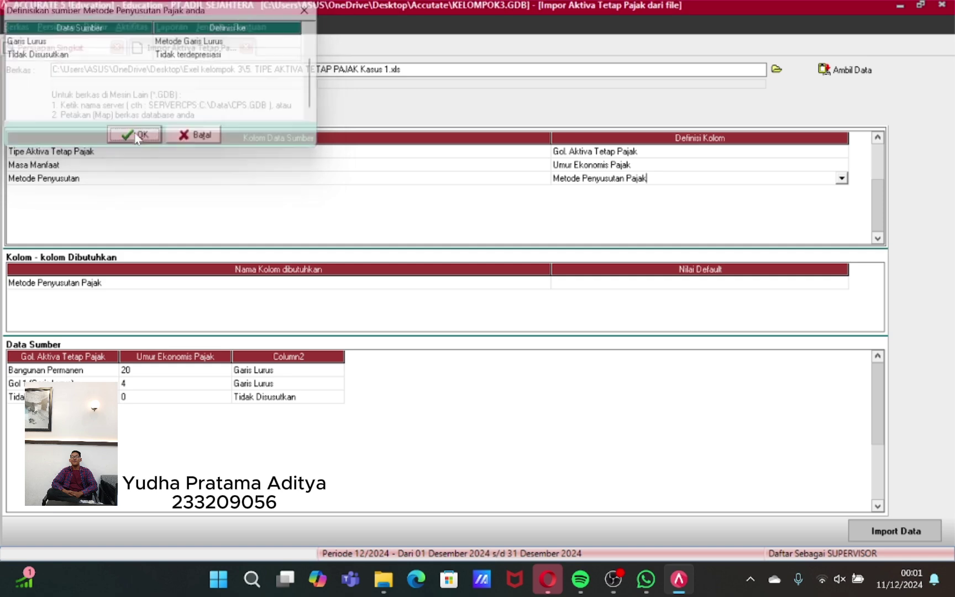
# - Import the taxable fixed asset type data and close the import result
pyautogui.click(608, 287)
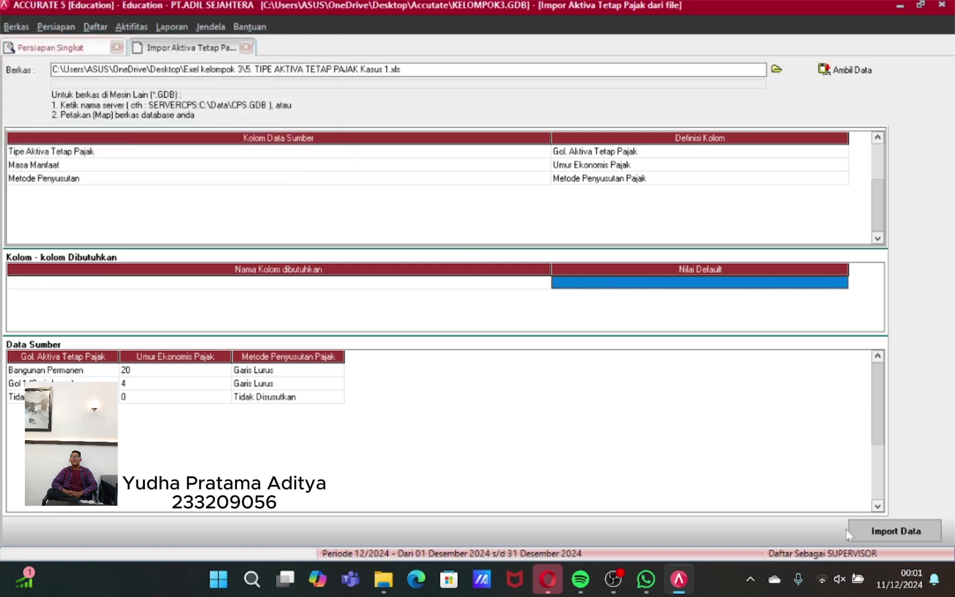
pyautogui.click(882, 531)
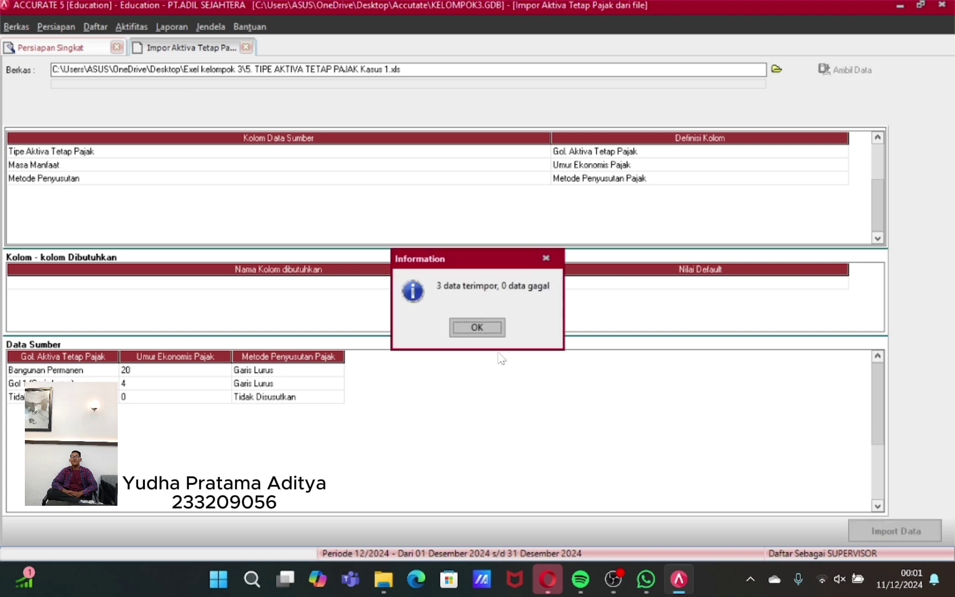
pyautogui.click(478, 327)
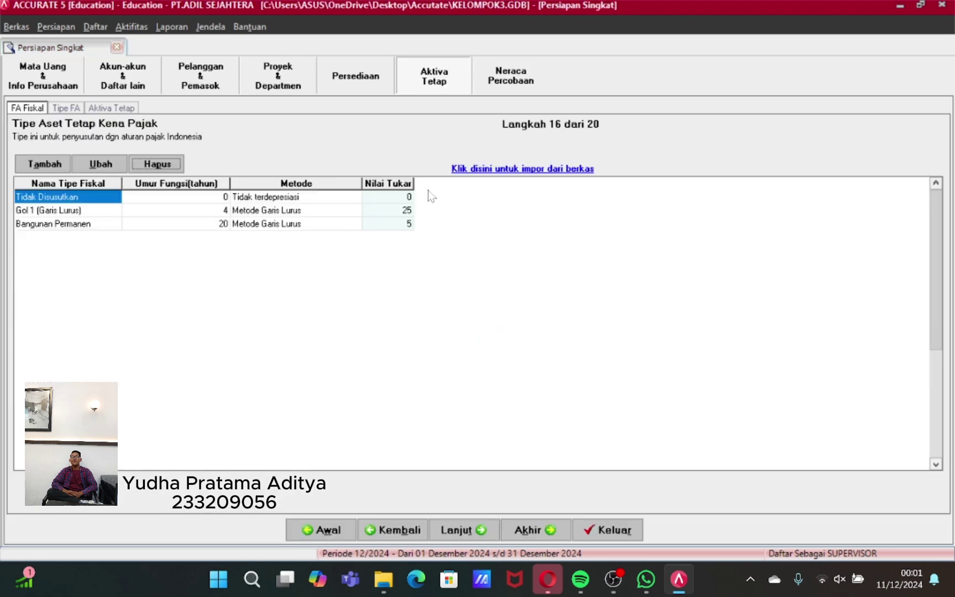
# - Advance to the fixed asset types and load 6. TIPE AKTIVA TETAP Kasus 1 as their Excel import source
pyautogui.click(463, 529)
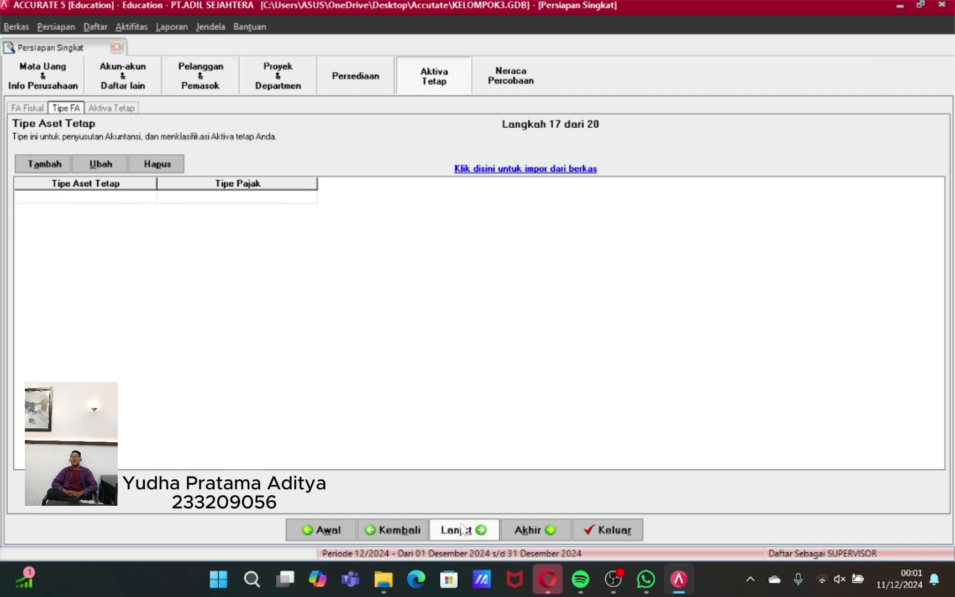
pyautogui.click(501, 168)
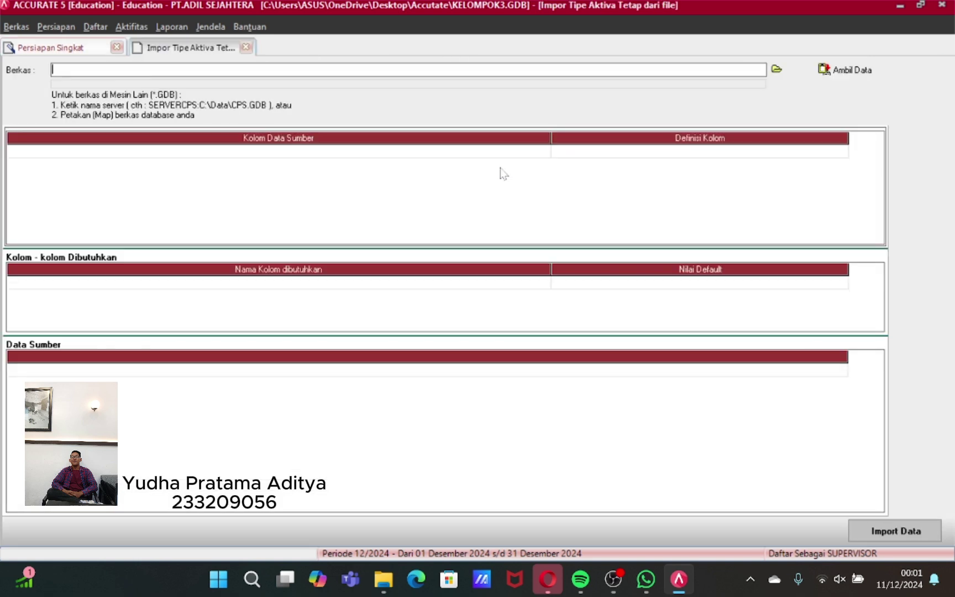
pyautogui.click(777, 70)
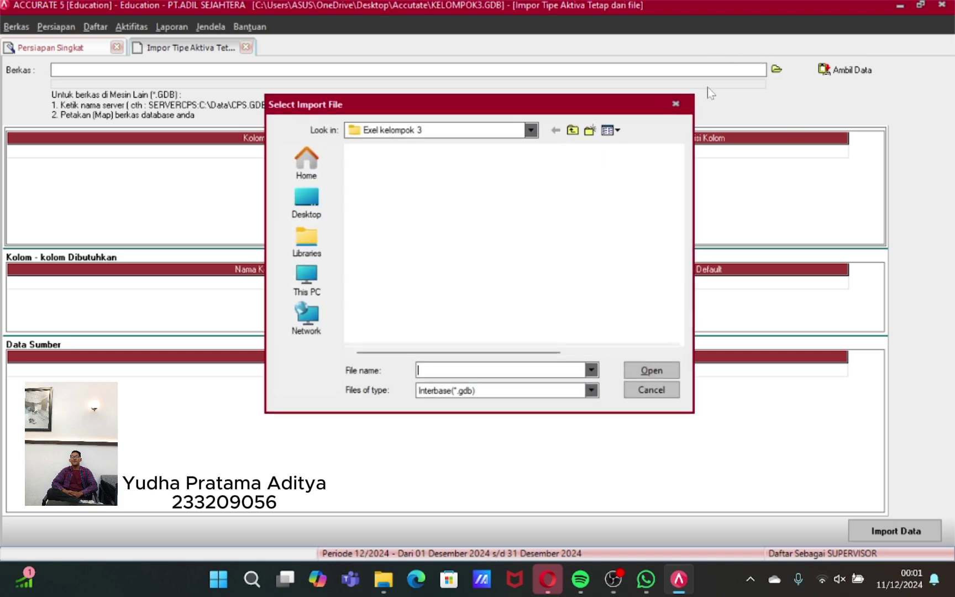
pyautogui.click(591, 390)
pyautogui.click(520, 414)
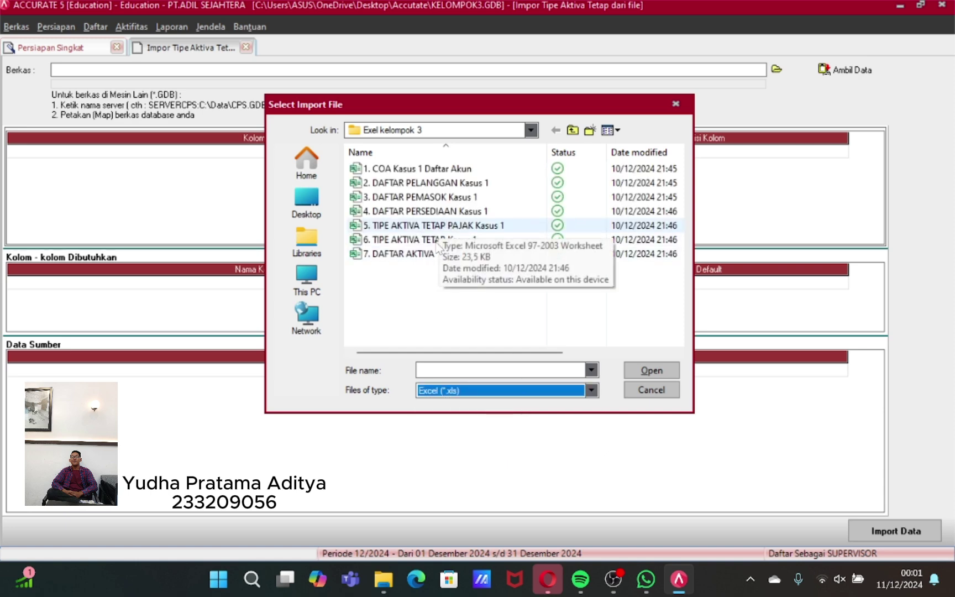
pyautogui.click(436, 242)
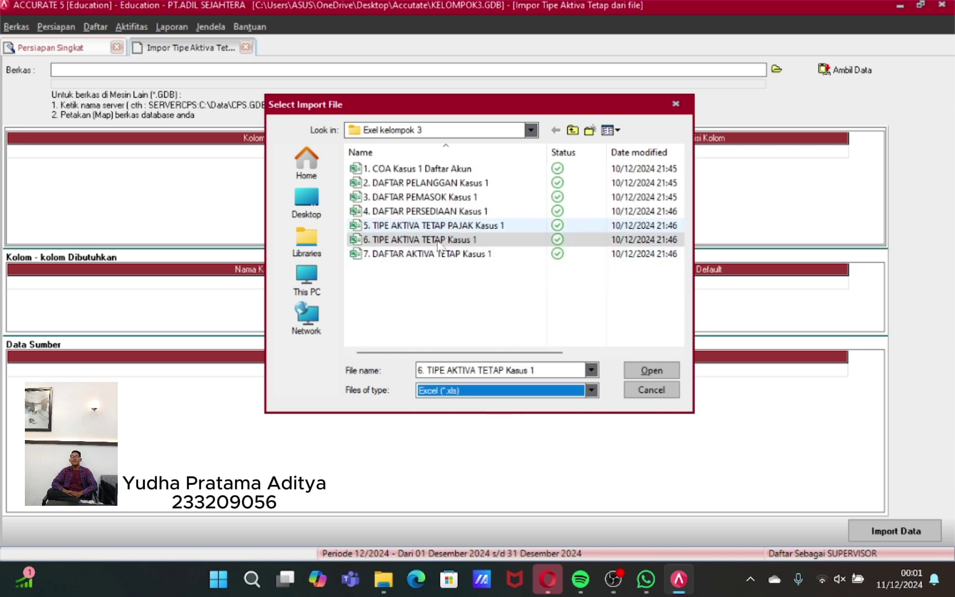
pyautogui.click(652, 370)
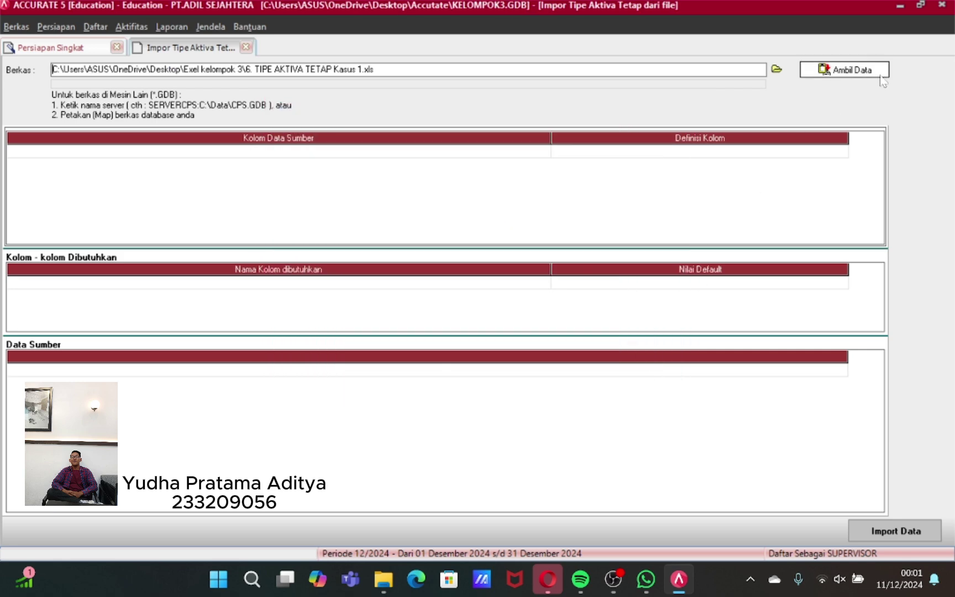
pyautogui.click(880, 75)
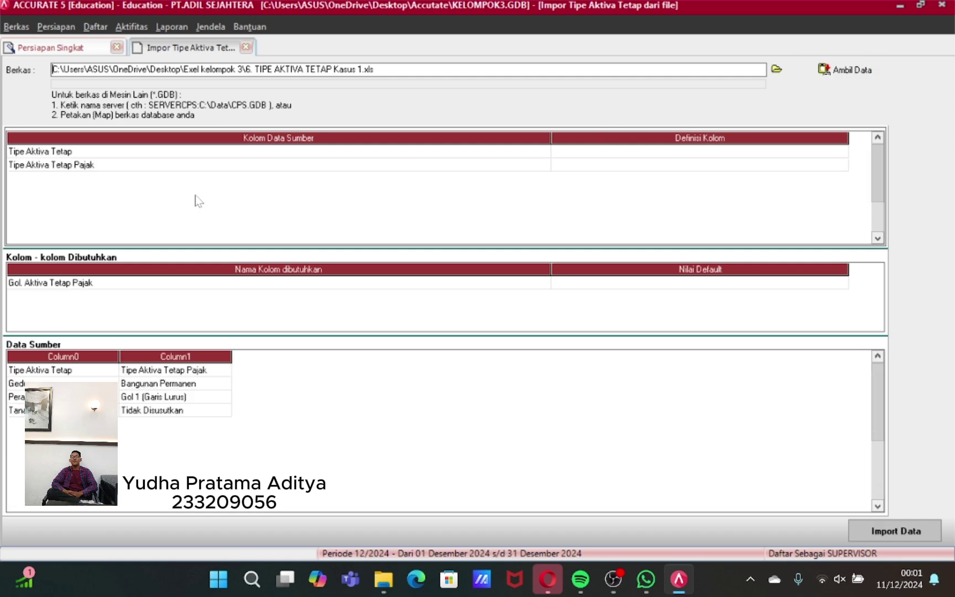
# - Map the Tipe Aktiva Tetap source column to Tipe Aktiva Tetap and Tipe Aktiva Tetap Pajak to Gol. Aktiva Tetap Pajak
pyautogui.click(607, 152)
pyautogui.click(841, 153)
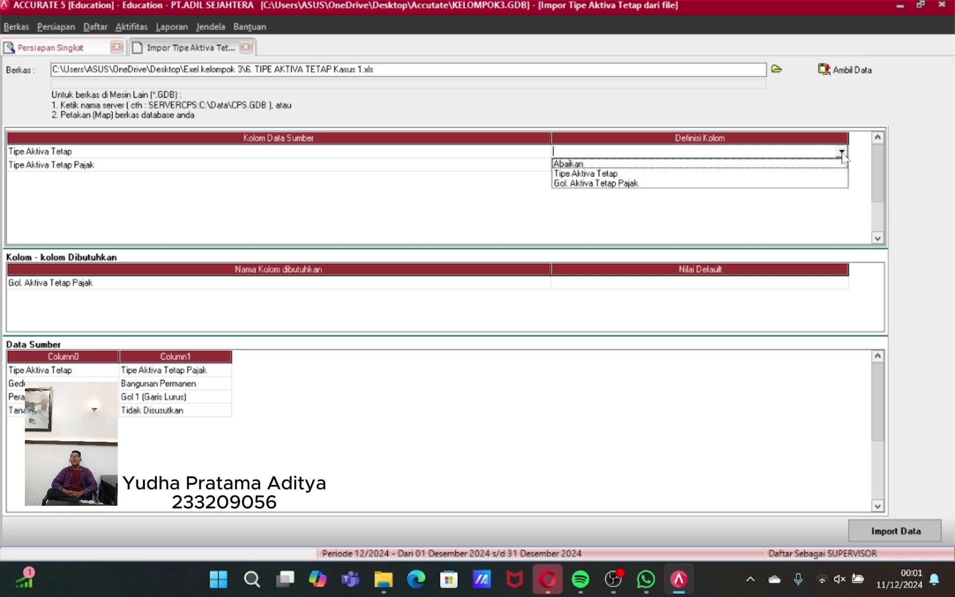
pyautogui.click(648, 174)
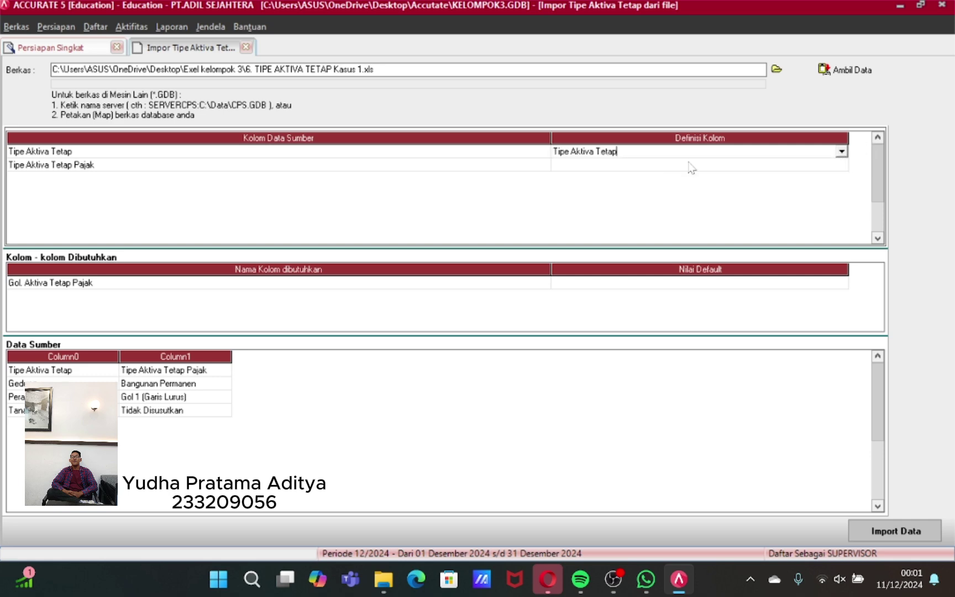
pyautogui.click(690, 165)
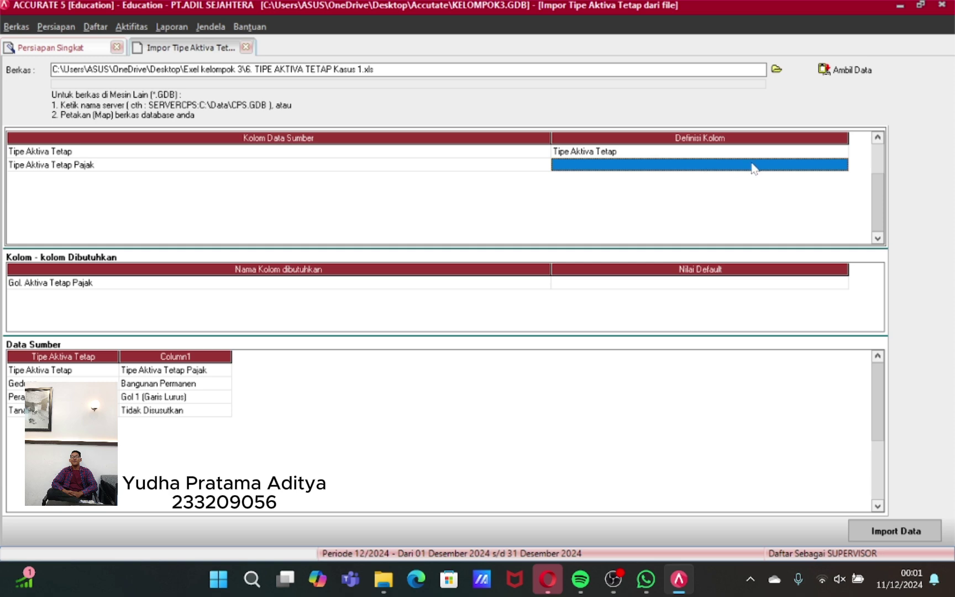
pyautogui.click(837, 169)
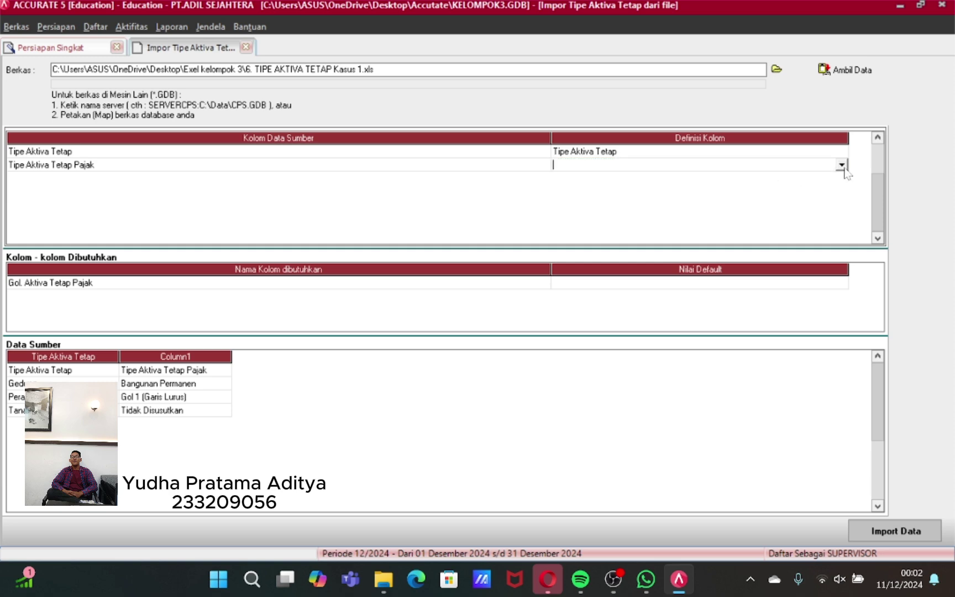
pyautogui.click(841, 164)
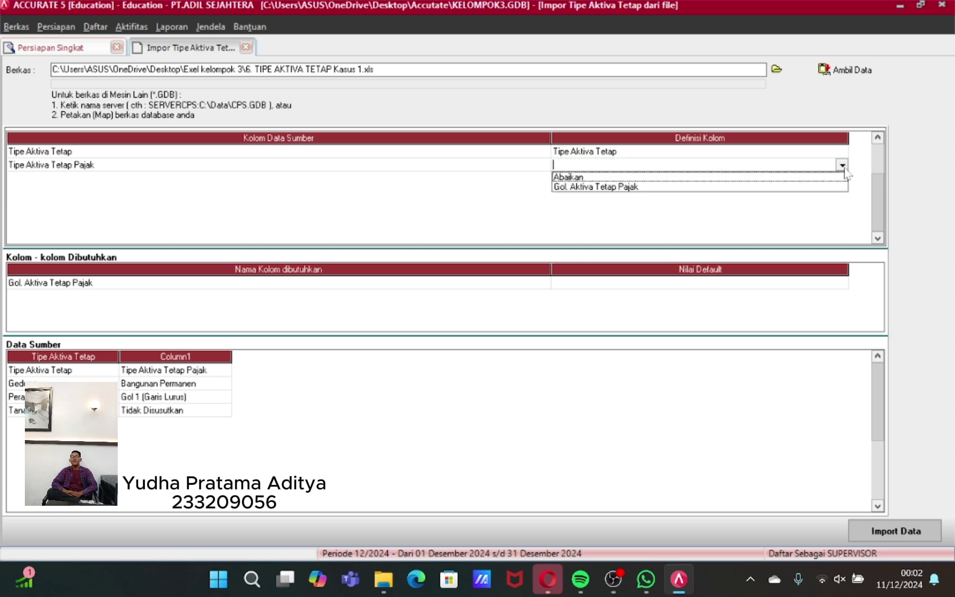
pyautogui.click(679, 188)
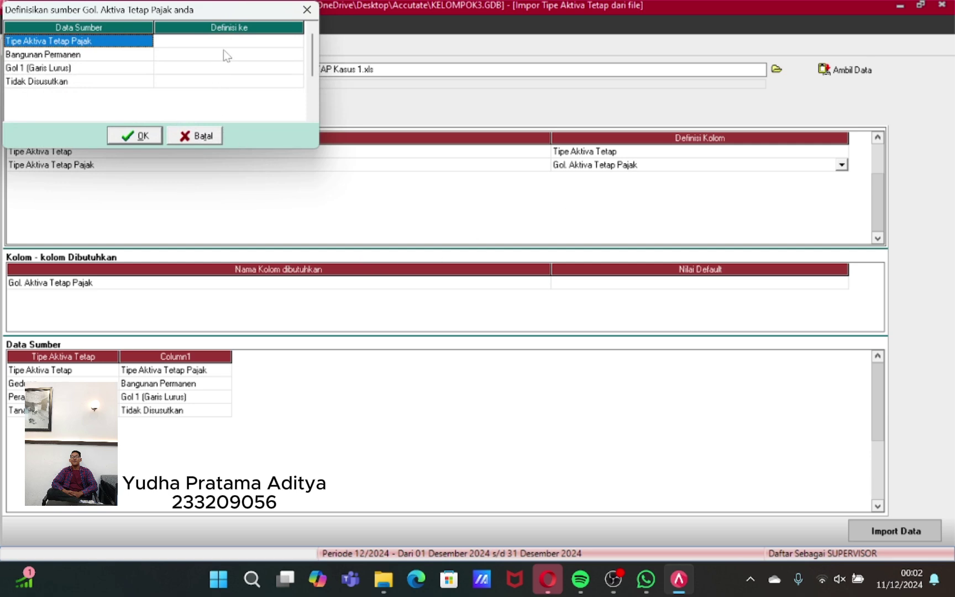
# - Define the fixed asset tax source Bangunan Permanen as Bangunan Permanen
pyautogui.click(243, 43)
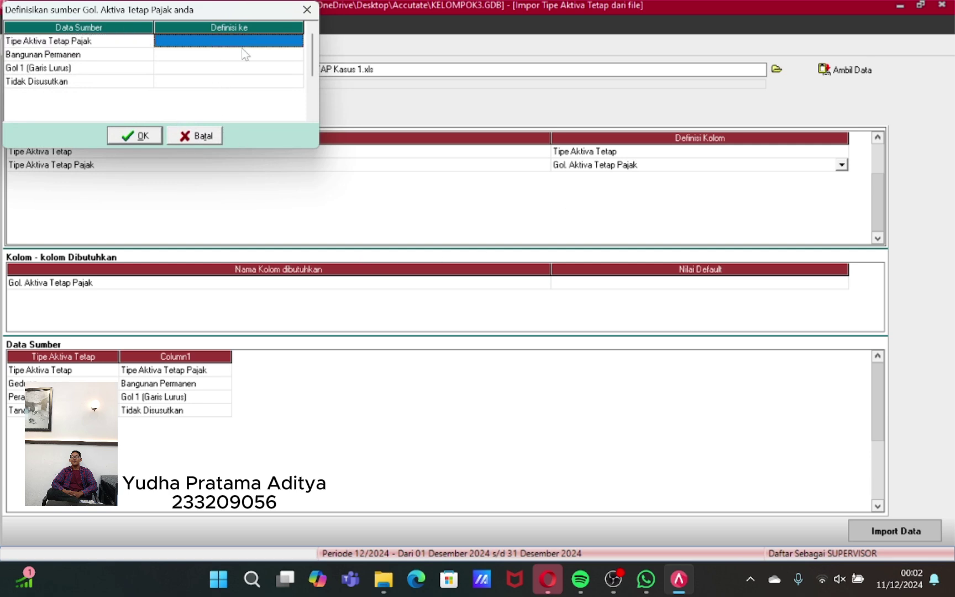
pyautogui.click(244, 55)
pyautogui.click(242, 58)
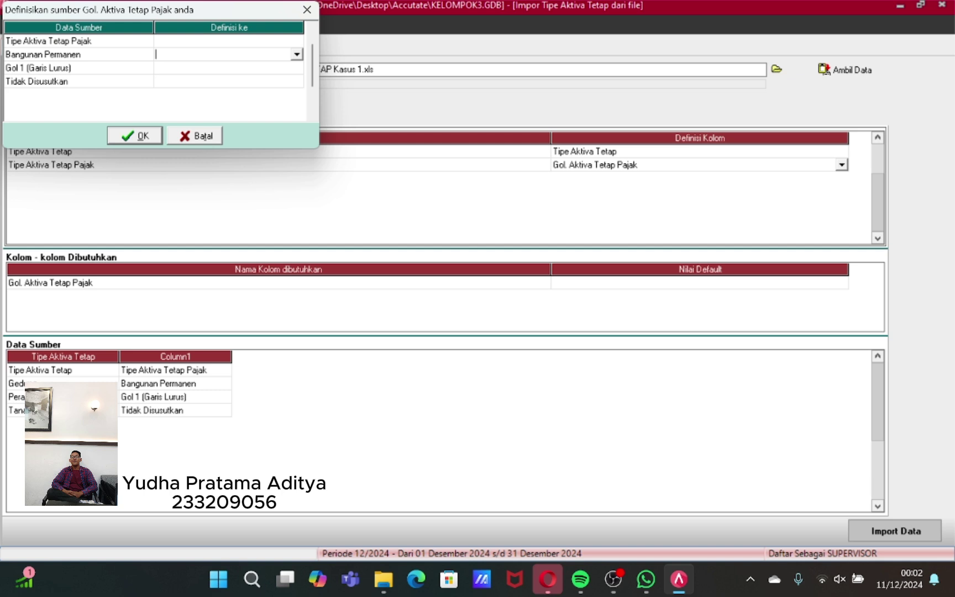
pyautogui.click(297, 54)
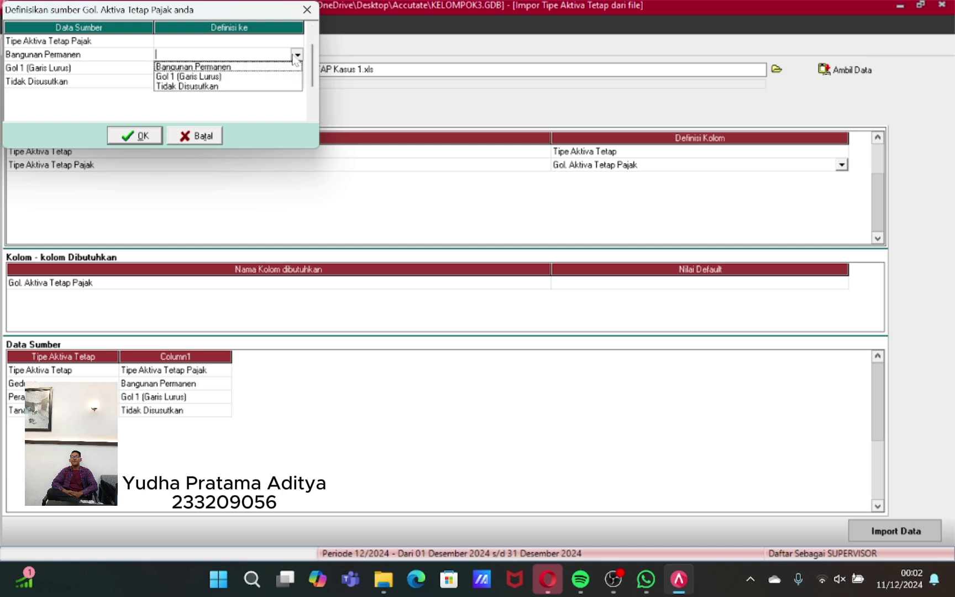
pyautogui.click(227, 77)
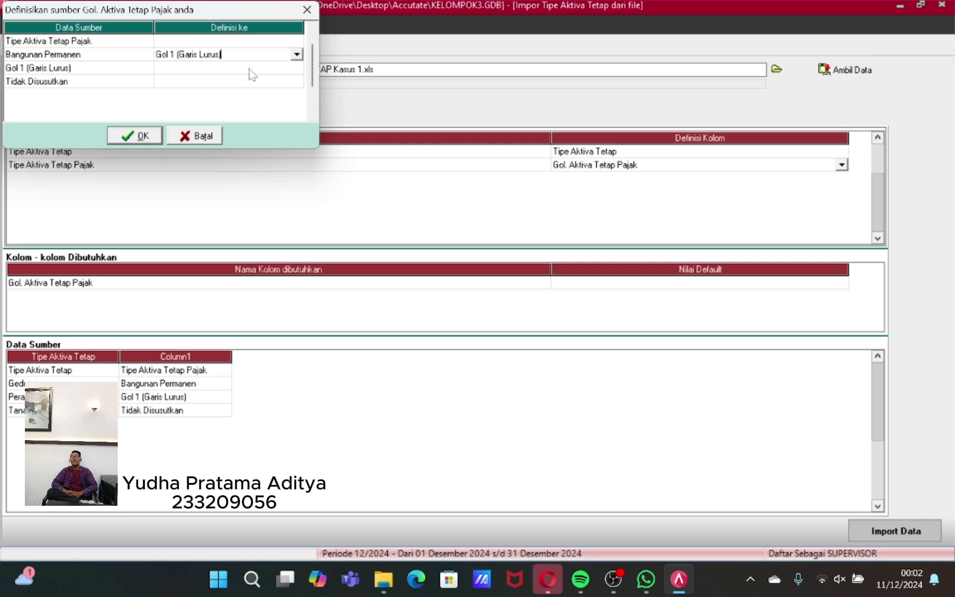
pyautogui.click(298, 54)
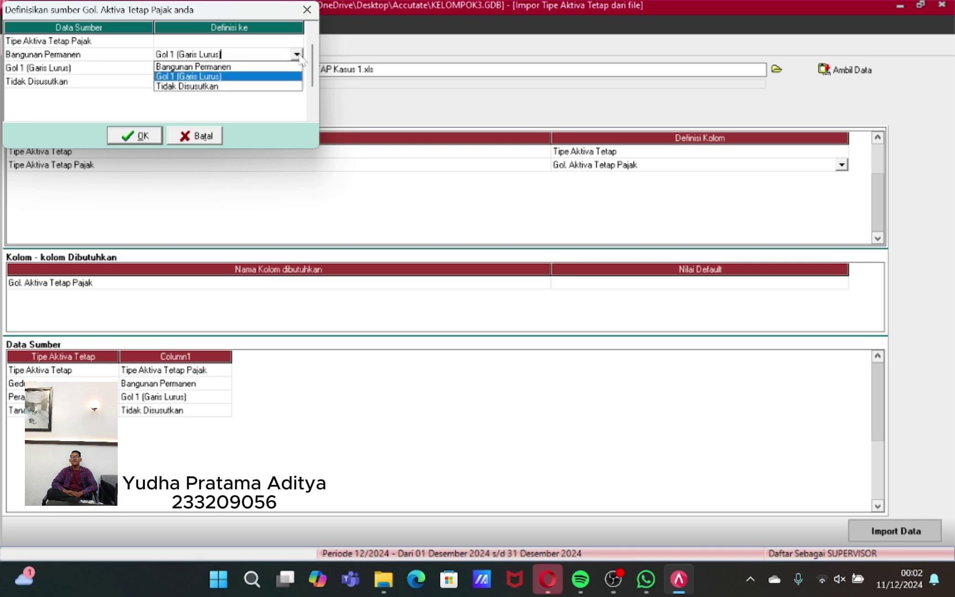
pyautogui.click(261, 67)
# - Define the tax sources Gol 1 (Garis Lurus) and Tidak Disusutkan as their same-named types and accept the definitions
pyautogui.click(266, 68)
pyautogui.click(265, 69)
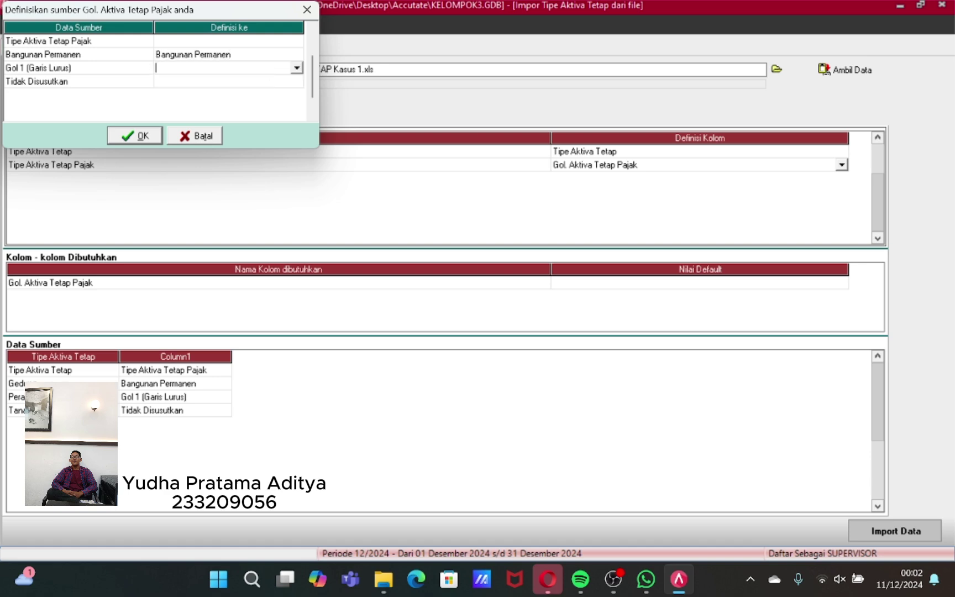
pyautogui.click(296, 67)
pyautogui.click(238, 90)
pyautogui.click(252, 83)
pyautogui.click(252, 82)
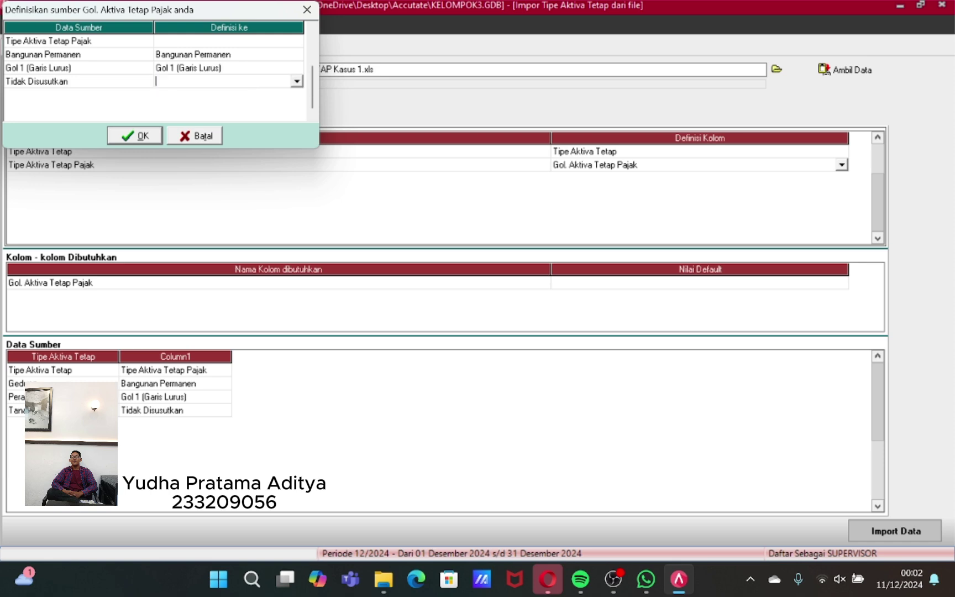
pyautogui.click(296, 82)
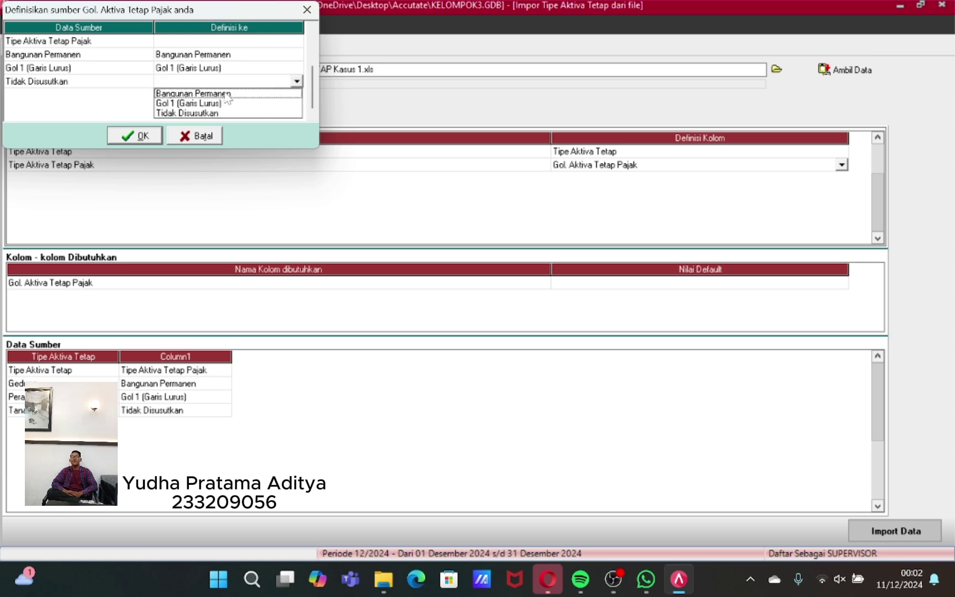
pyautogui.click(210, 113)
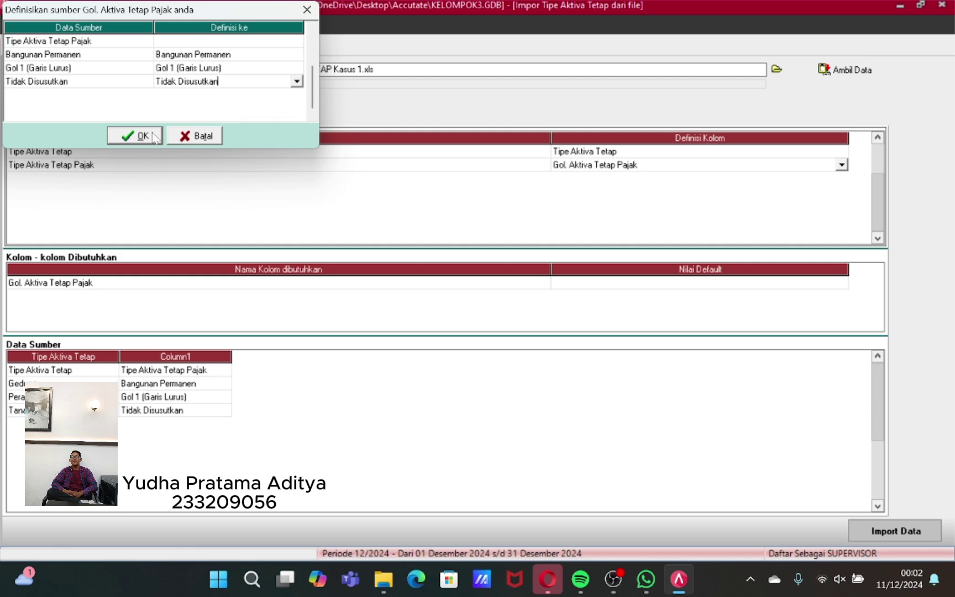
pyautogui.click(141, 139)
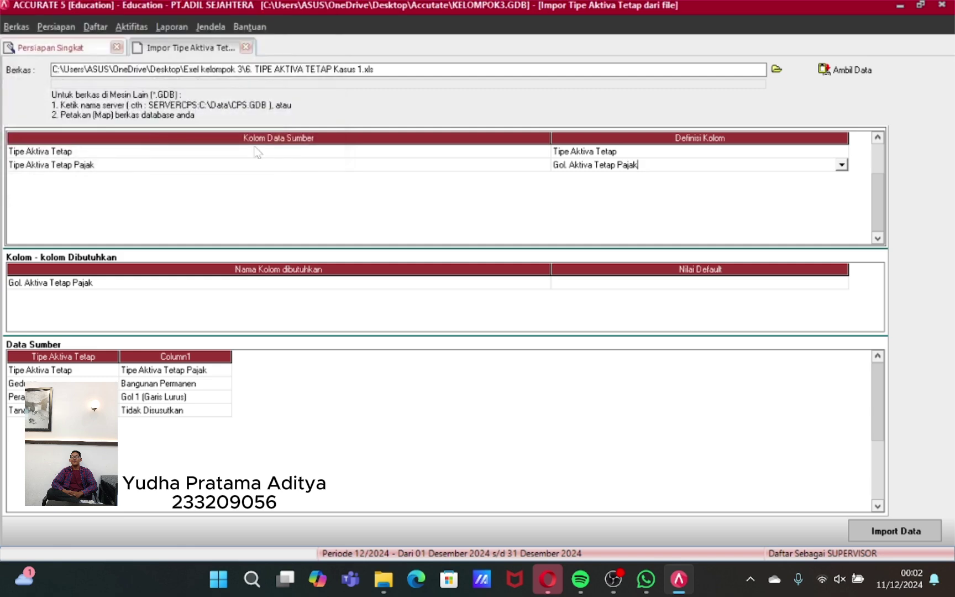
# - Delete the header row from the source data and import the fixed asset types, closing the import result
pyautogui.click(148, 376)
pyautogui.rightClick(148, 375)
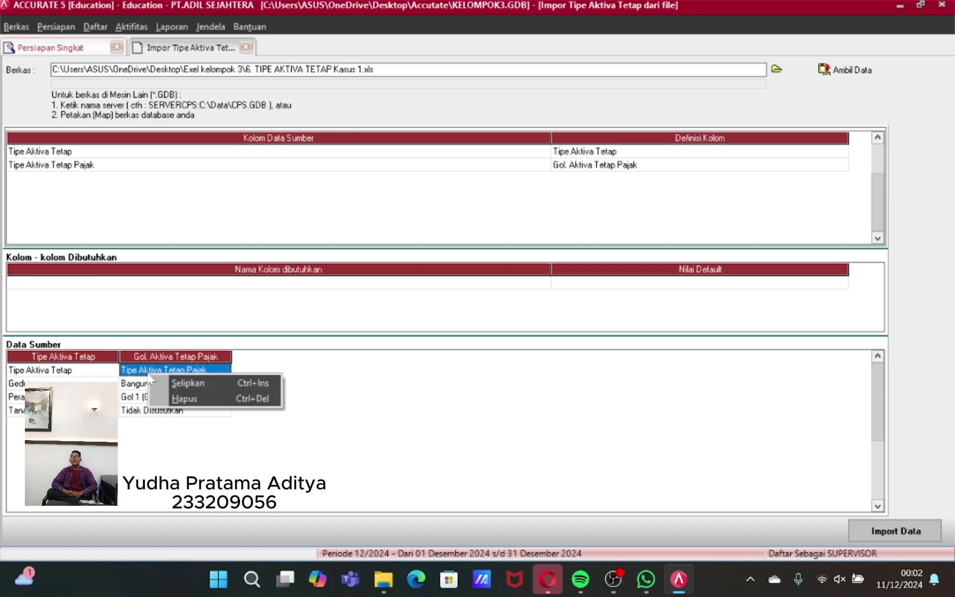
pyautogui.click(179, 400)
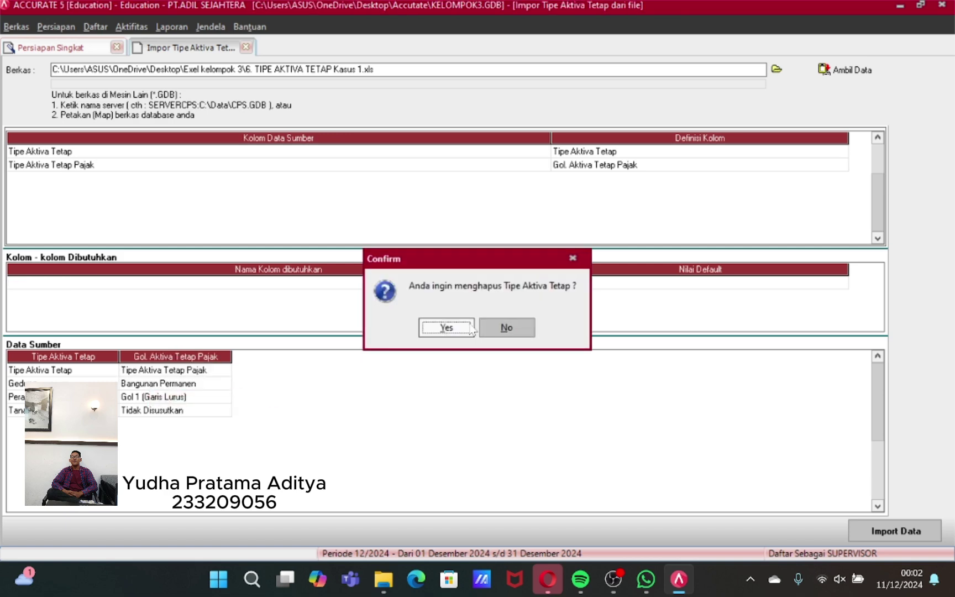
pyautogui.click(449, 327)
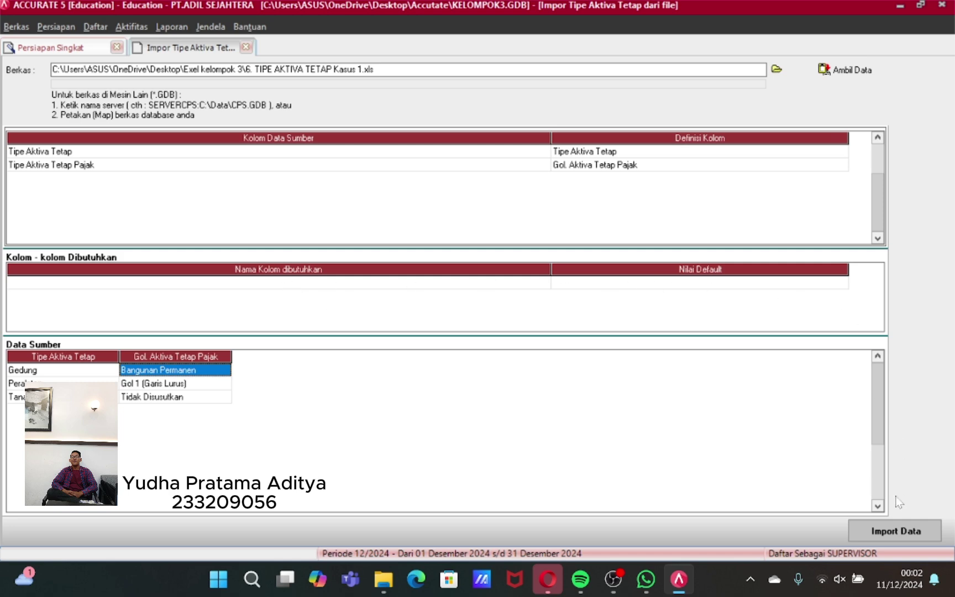
pyautogui.click(896, 530)
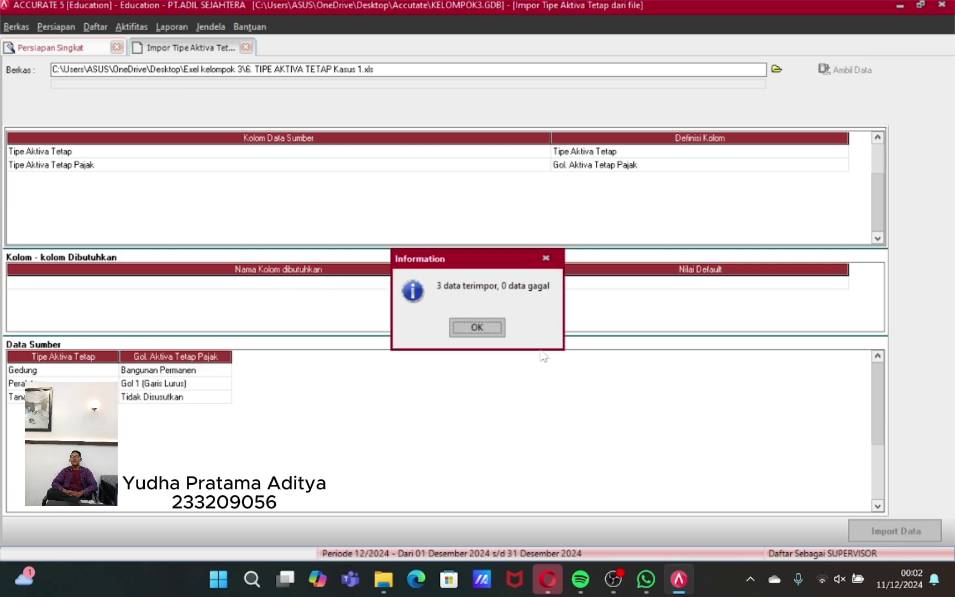
pyautogui.click(475, 327)
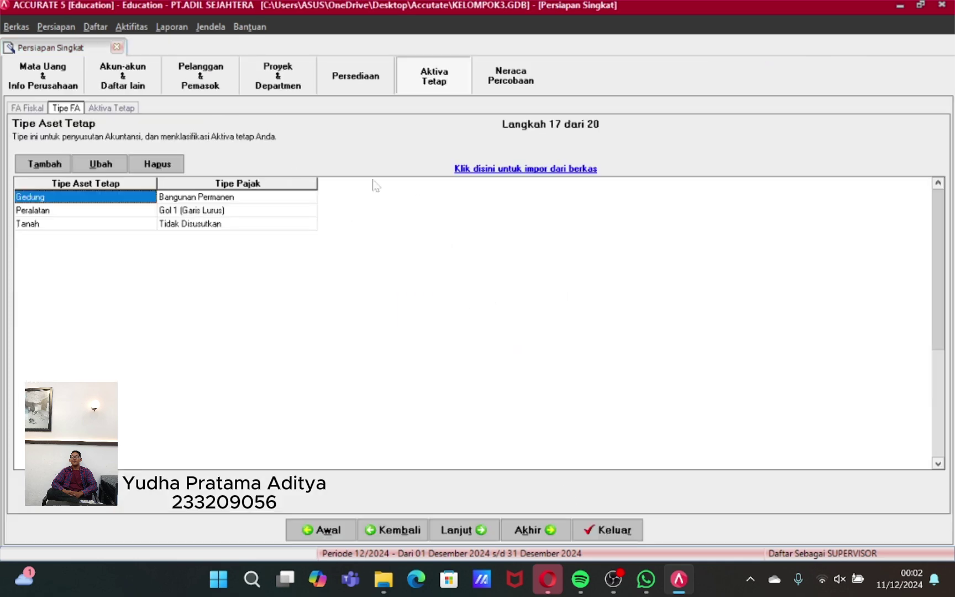
# - Advance to the fixed asset list and load 7. DAFTAR AKTIVA TETAP Kasus 1 as its Excel import source
pyautogui.click(457, 534)
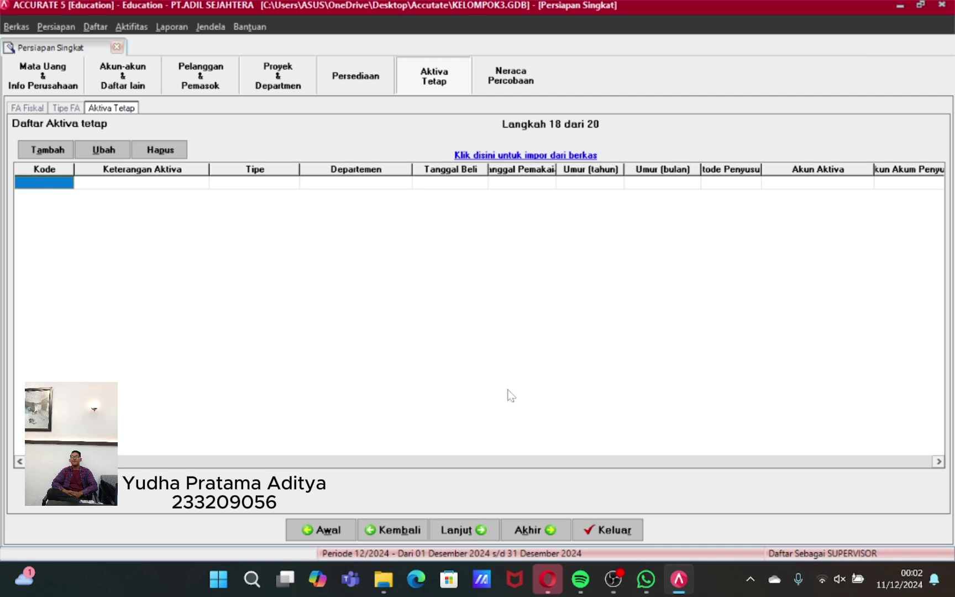
pyautogui.click(550, 156)
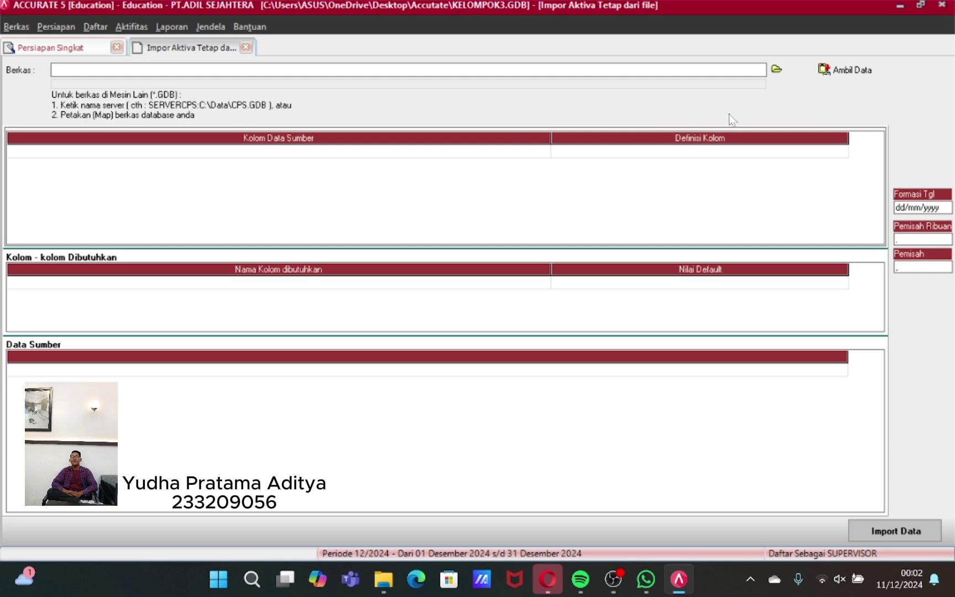
pyautogui.click(777, 69)
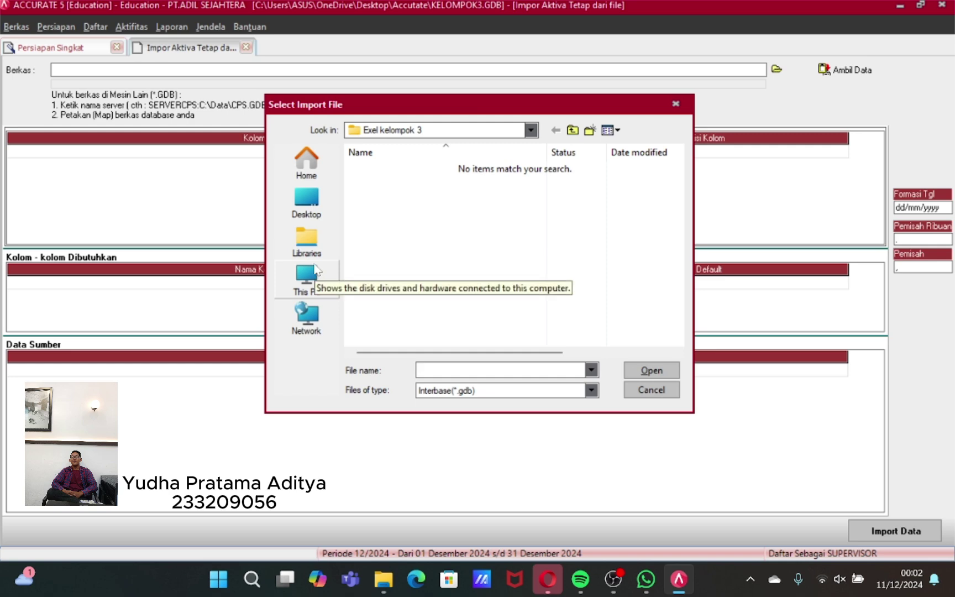
pyautogui.click(533, 394)
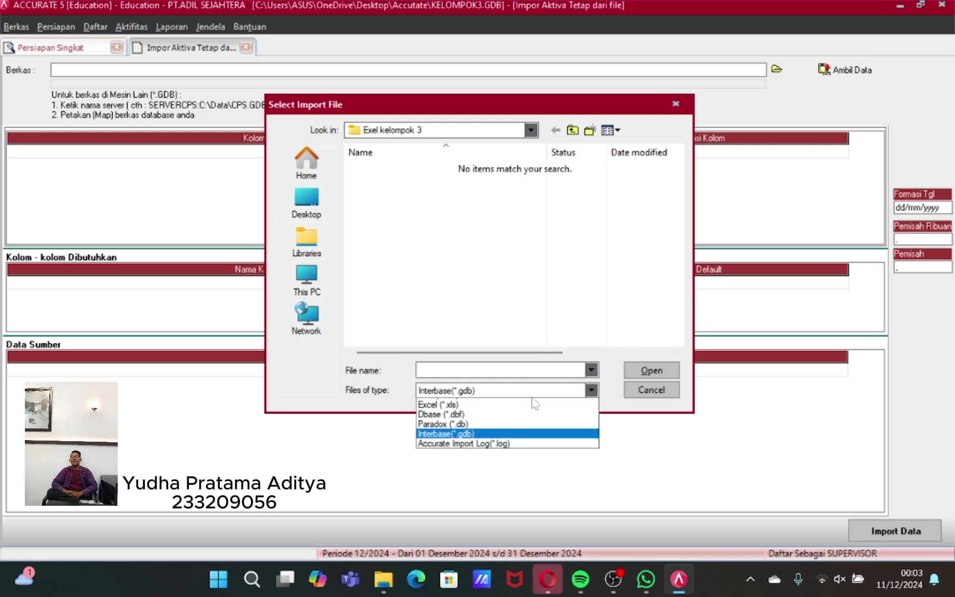
pyautogui.click(477, 407)
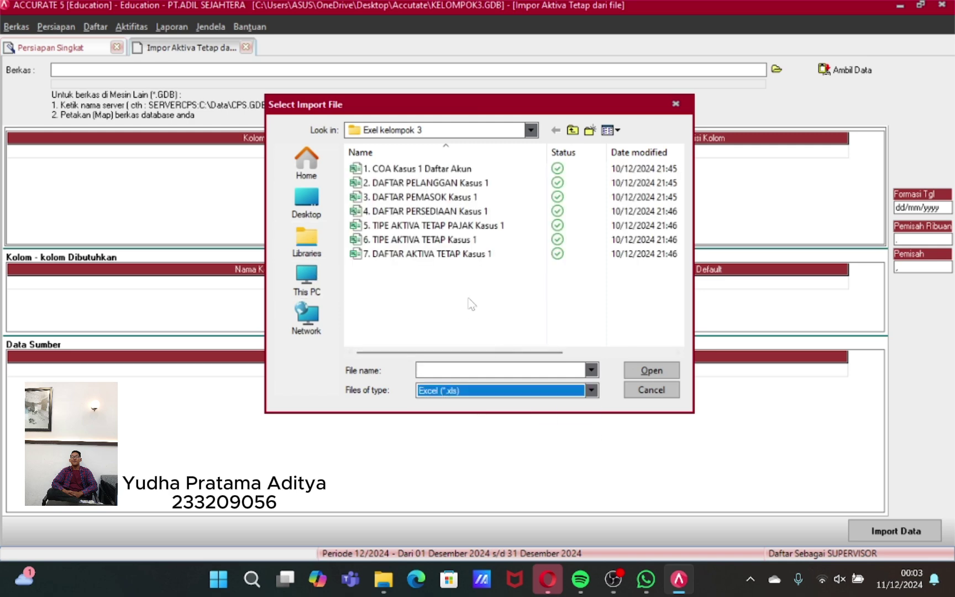
pyautogui.click(470, 254)
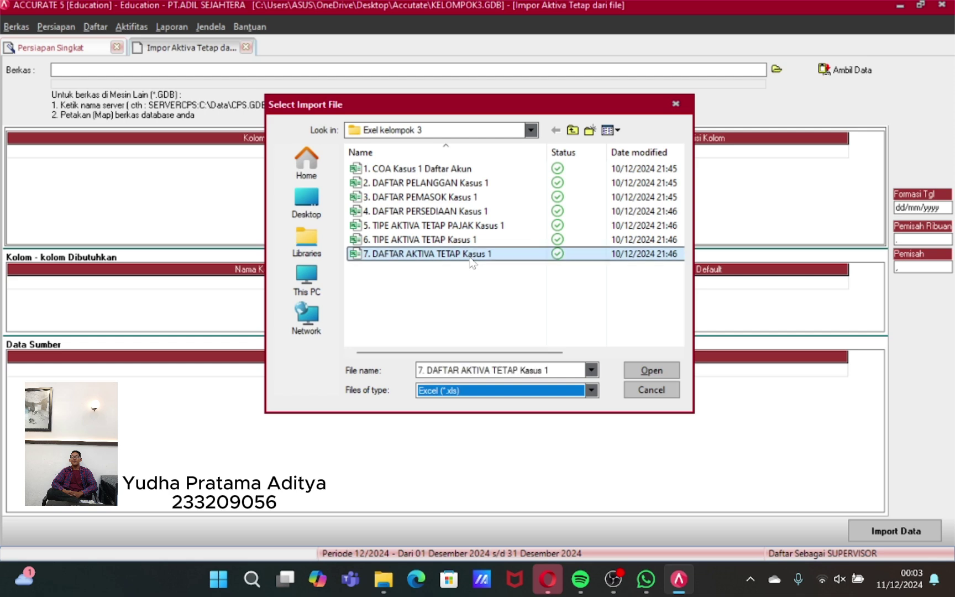
pyautogui.click(646, 370)
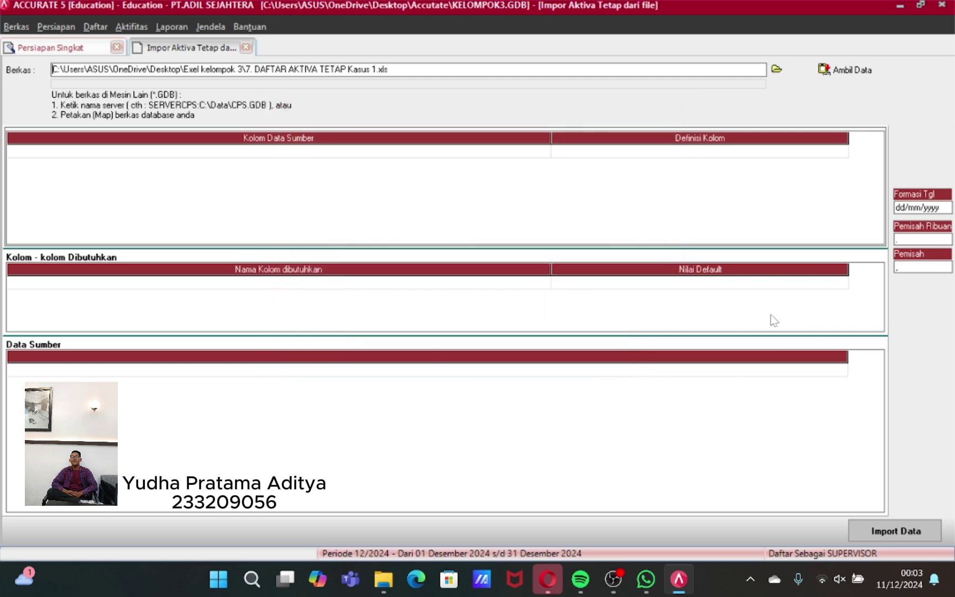
pyautogui.click(848, 70)
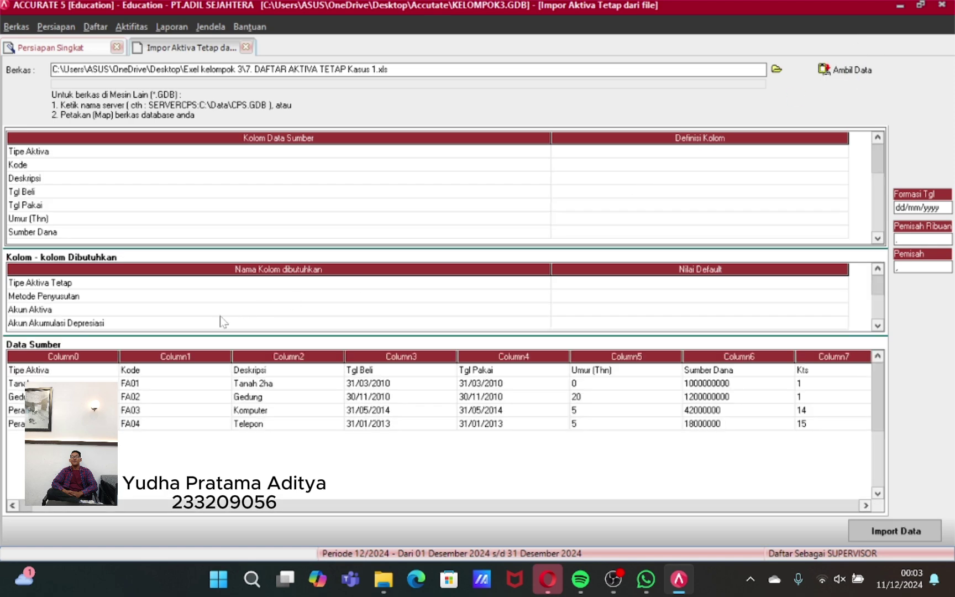
# - Delete the header row starting with Tipe Aktiva from the fixed asset source data
pyautogui.click(102, 372)
pyautogui.rightClick(101, 372)
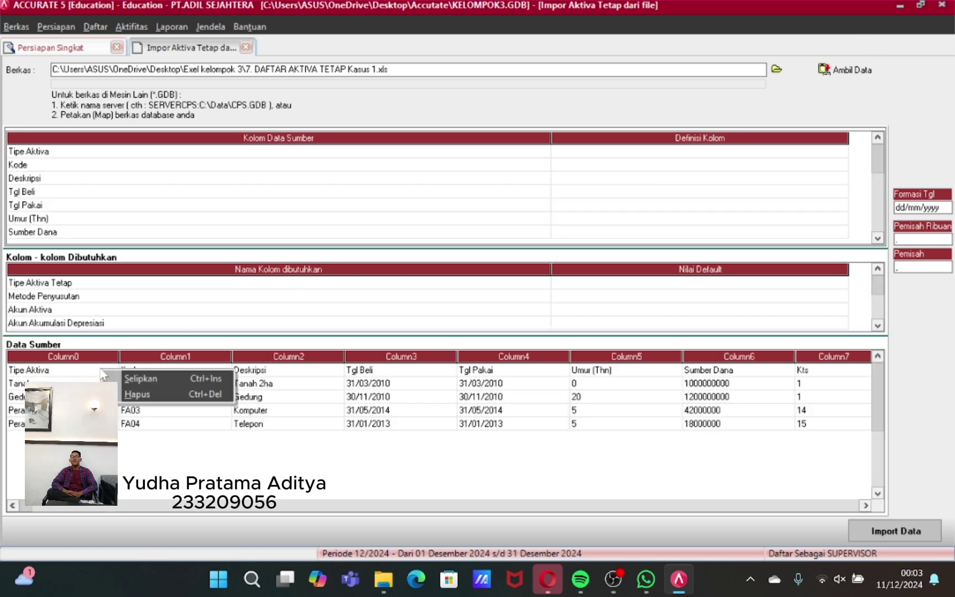
pyautogui.click(136, 395)
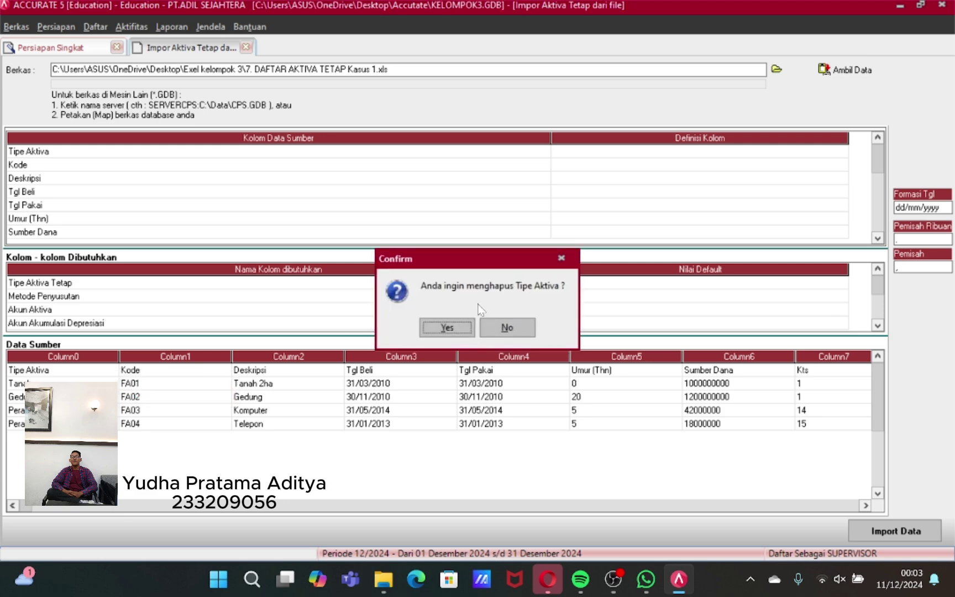
pyautogui.click(451, 330)
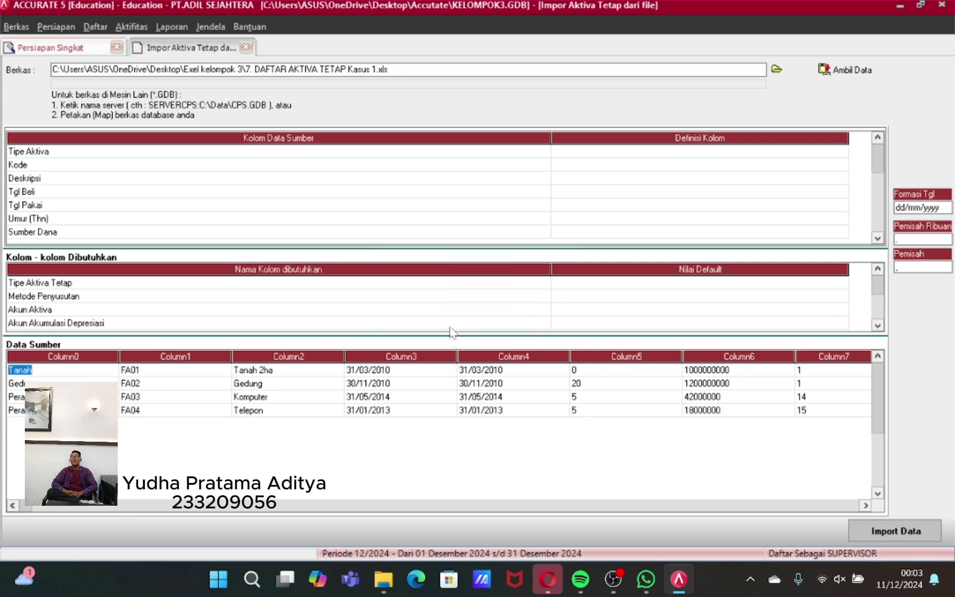
# - Map the Tipe Aktiva source column to Tipe Aktiva Tetap
pyautogui.click(836, 155)
pyautogui.click(842, 151)
pyautogui.click(637, 166)
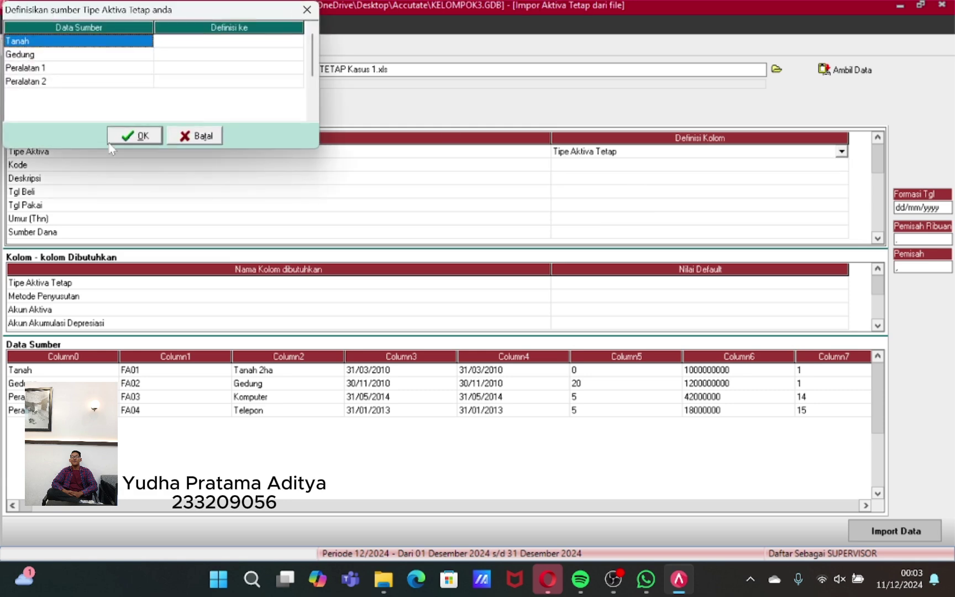
# - Define asset type sources Tanah as Tanah, Gedung as Gedung, and Peralatan 1 and Peralatan 2 as Peralatan, and accept the definitions
pyautogui.click(227, 41)
pyautogui.click(298, 41)
pyautogui.click(245, 67)
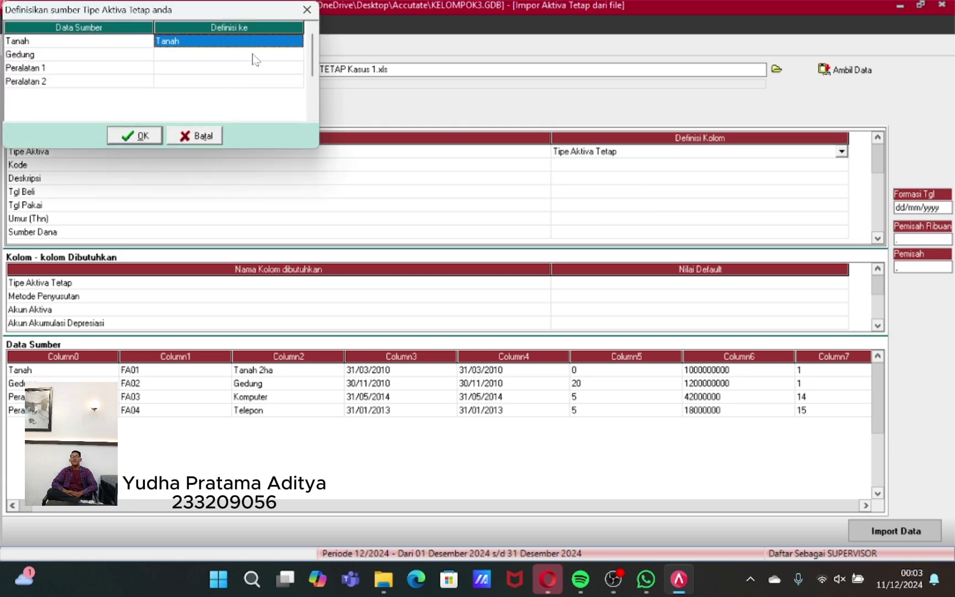
pyautogui.click(255, 55)
pyautogui.click(299, 54)
pyautogui.click(247, 66)
pyautogui.click(297, 67)
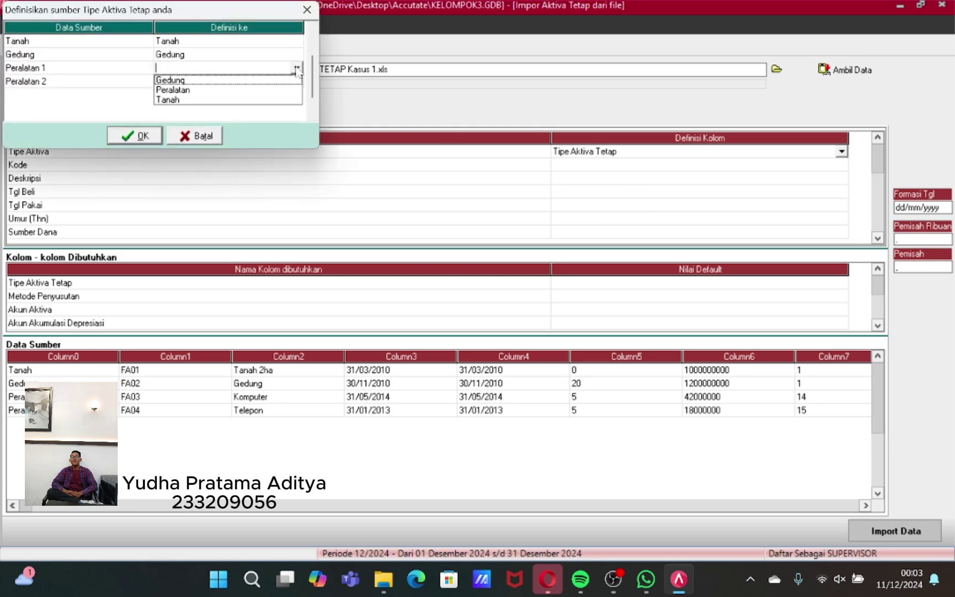
pyautogui.click(198, 90)
pyautogui.click(297, 81)
pyautogui.click(297, 81)
pyautogui.click(229, 103)
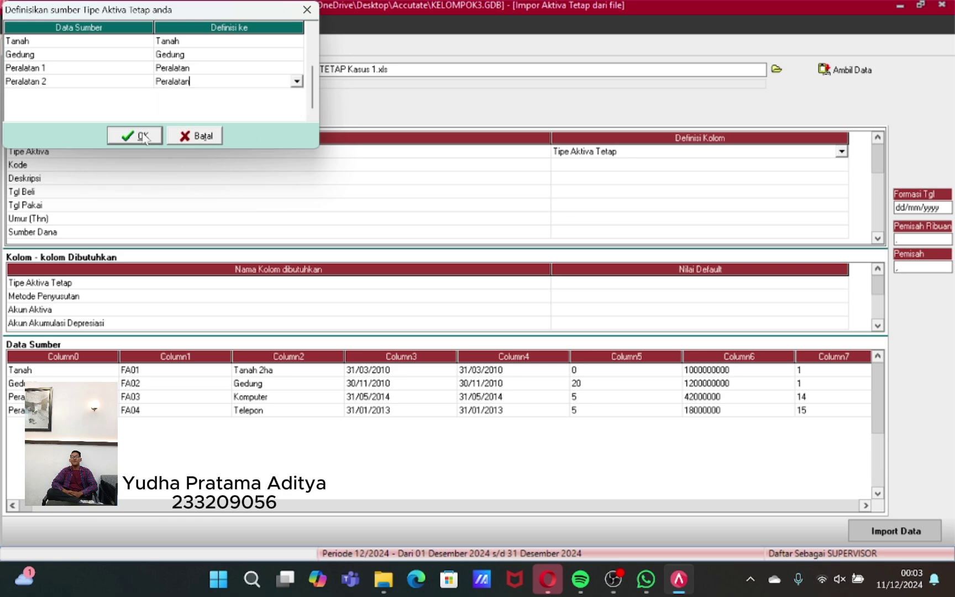
pyautogui.click(142, 137)
# - Map the Kode source column to Kode Aktiva and Deskripsi to Keterangan Aktiva
pyautogui.click(621, 165)
pyautogui.click(622, 165)
pyautogui.click(842, 164)
pyautogui.click(622, 183)
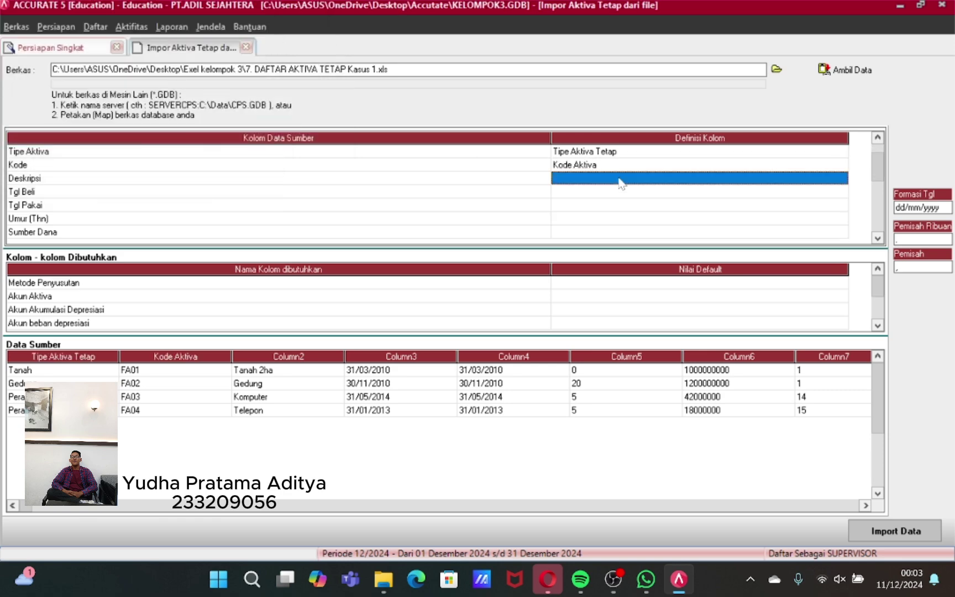
pyautogui.click(622, 182)
pyautogui.click(844, 179)
pyautogui.click(616, 201)
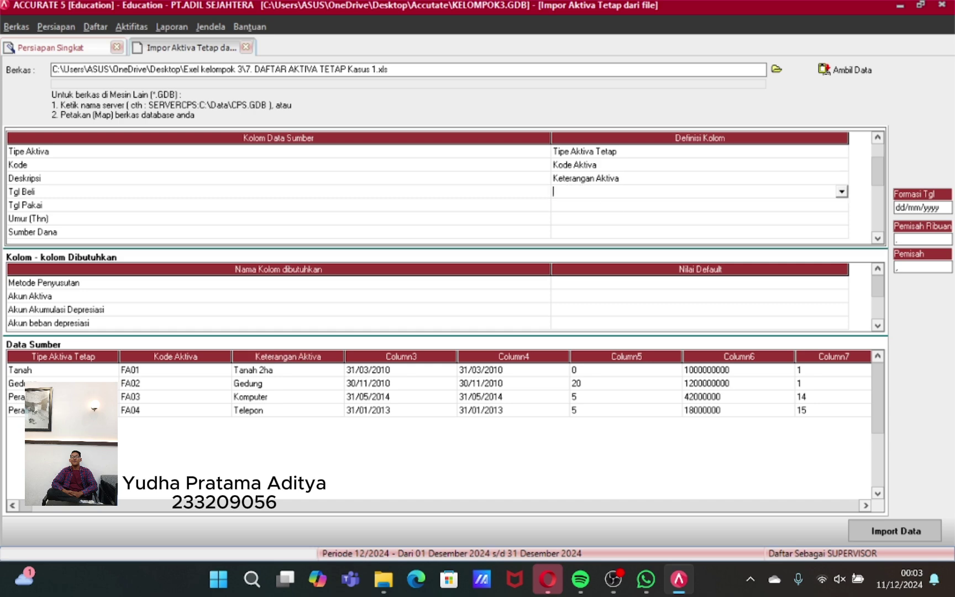
# - Map the Tgl Beli source column to Tgl Pembelian and Tgl Pakai to Tgl Pemakaian
pyautogui.click(843, 192)
pyautogui.click(619, 212)
pyautogui.click(597, 207)
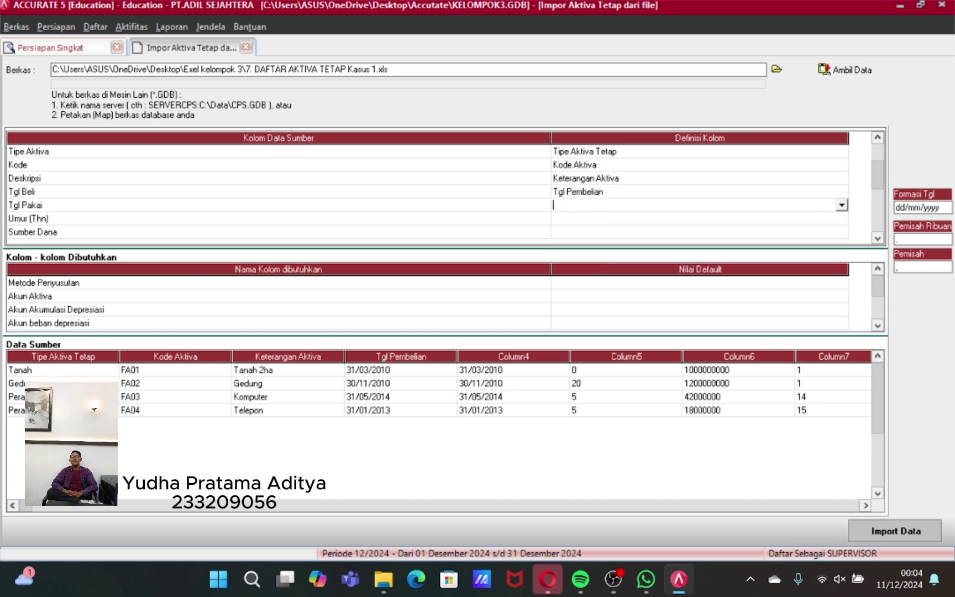
pyautogui.click(842, 204)
pyautogui.click(642, 227)
# - Map the Umur (Thn) source column to Umur Bulan Aktiva (Tahun) and Sumber Dana to Sumber Dana
pyautogui.click(809, 222)
pyautogui.click(842, 219)
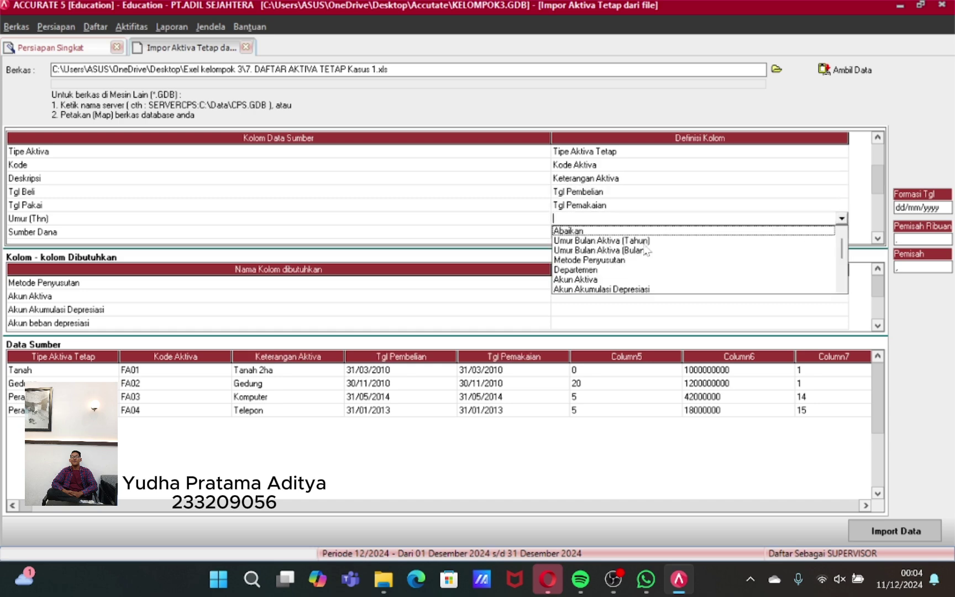
pyautogui.click(629, 241)
pyautogui.click(653, 232)
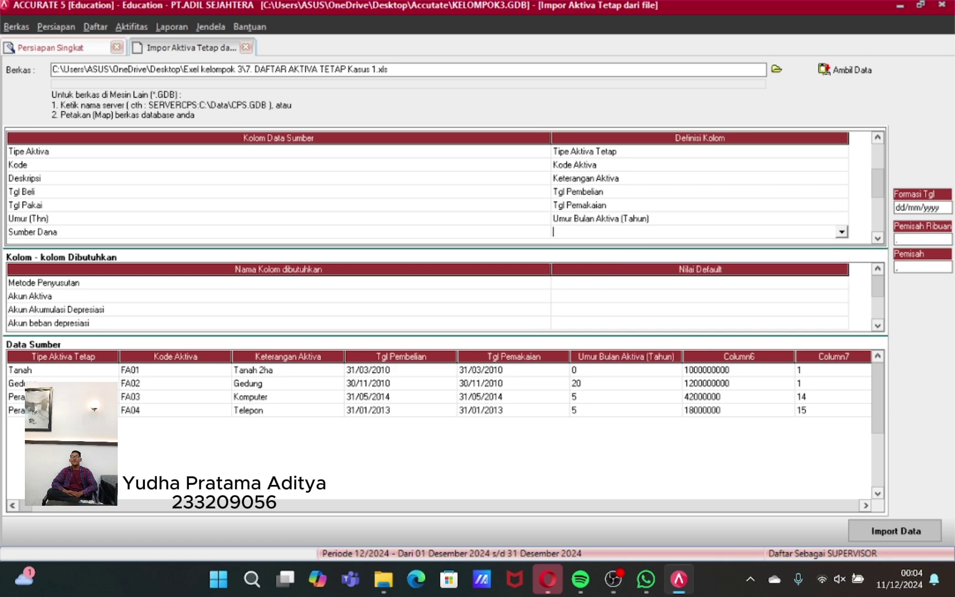
pyautogui.click(842, 232)
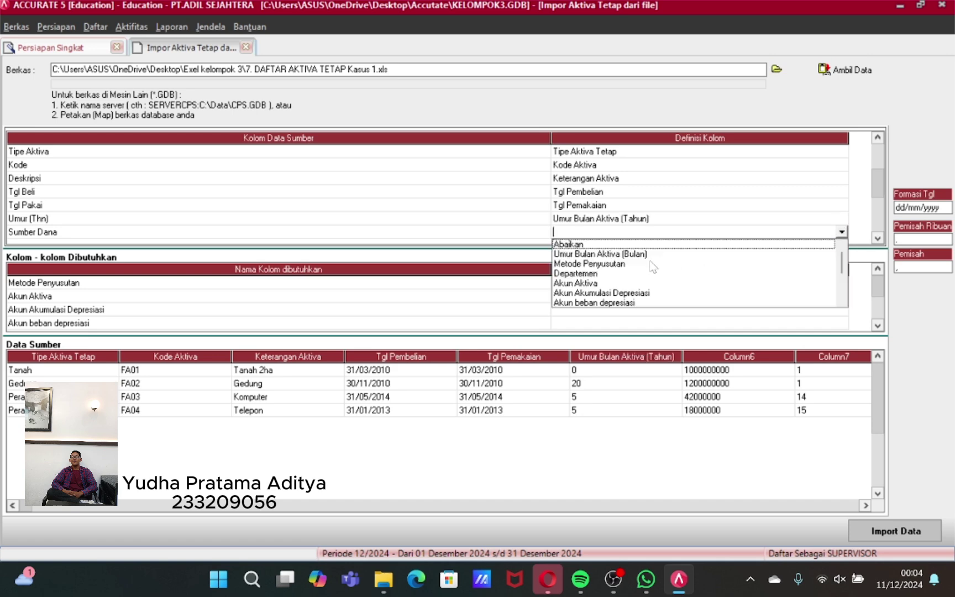
pyautogui.scroll(-3, 653, 267)
pyautogui.click(608, 277)
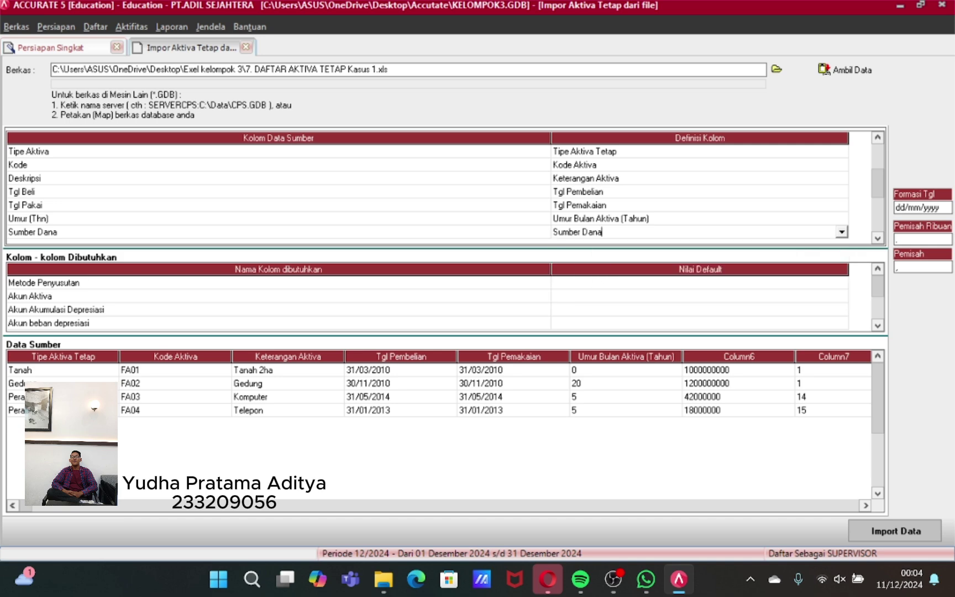
# - Map the Kts source column to Kuantitas
pyautogui.click(877, 239)
pyautogui.click(878, 239)
pyautogui.click(878, 239)
pyautogui.click(838, 165)
pyautogui.click(841, 165)
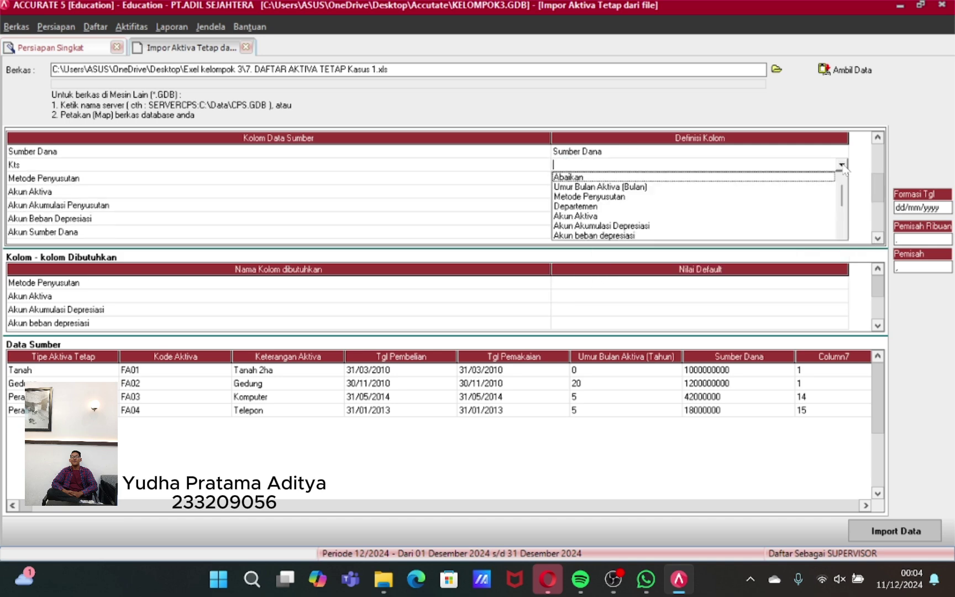
pyautogui.scroll(-5, 646, 186)
pyautogui.click(603, 237)
# - Map the Metode Penyusutan source column to Metode Penyusutan
pyautogui.click(736, 178)
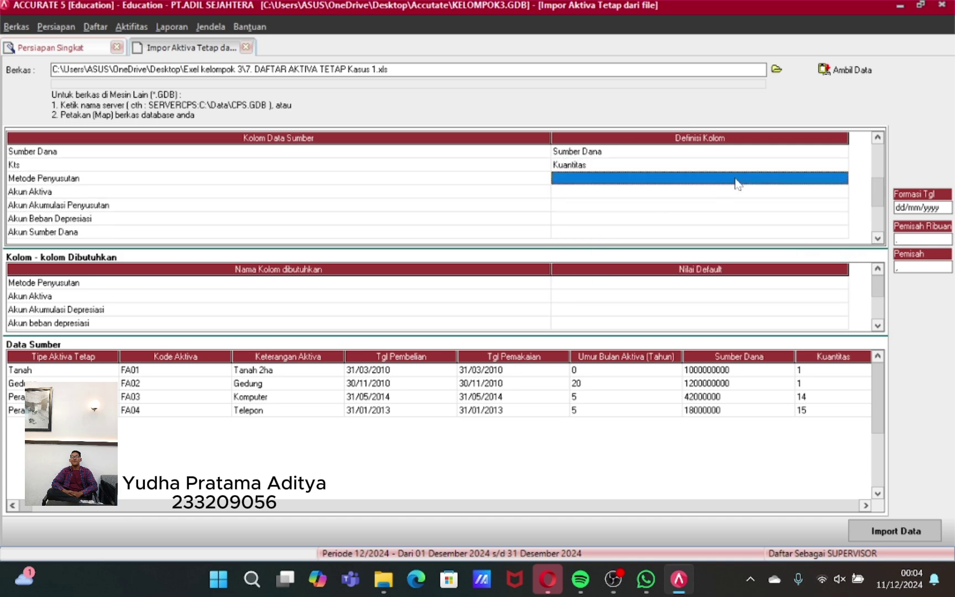
pyautogui.click(842, 178)
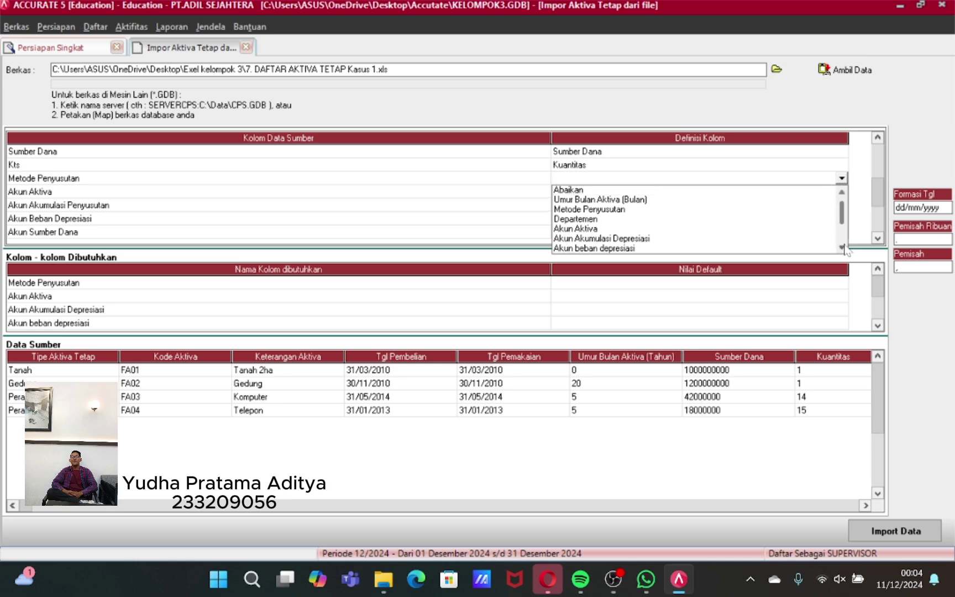
pyautogui.scroll(-3, 633, 221)
pyautogui.scroll(1, 633, 210)
pyautogui.click(634, 195)
# - Define depreciation method sources Tidak Disusutkan as Tidak terdepresiasi and Garis Lurus as Metode Garis Lurus, and accept the definitions
pyautogui.click(221, 40)
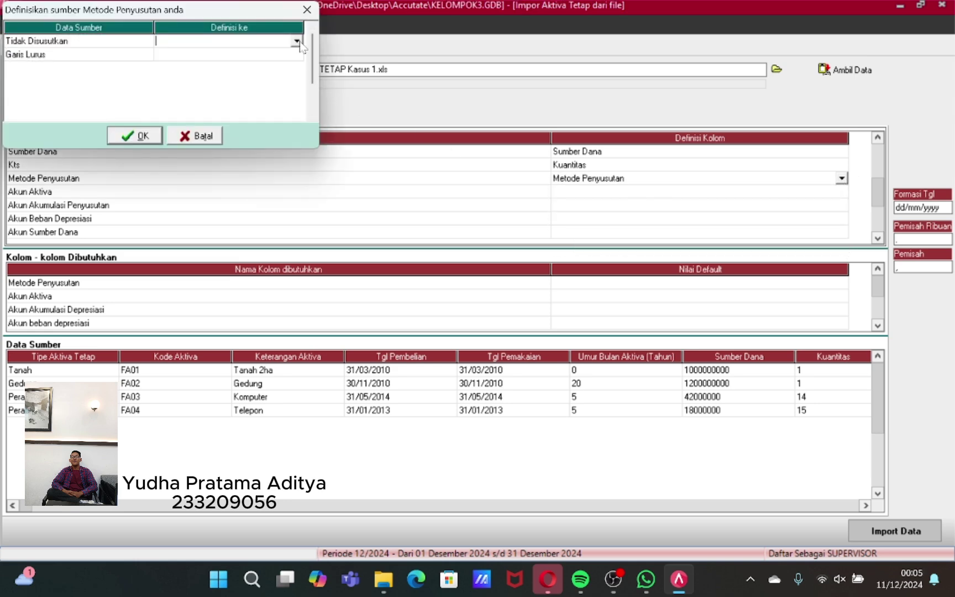
pyautogui.click(297, 40)
pyautogui.click(213, 52)
pyautogui.click(213, 54)
pyautogui.click(297, 54)
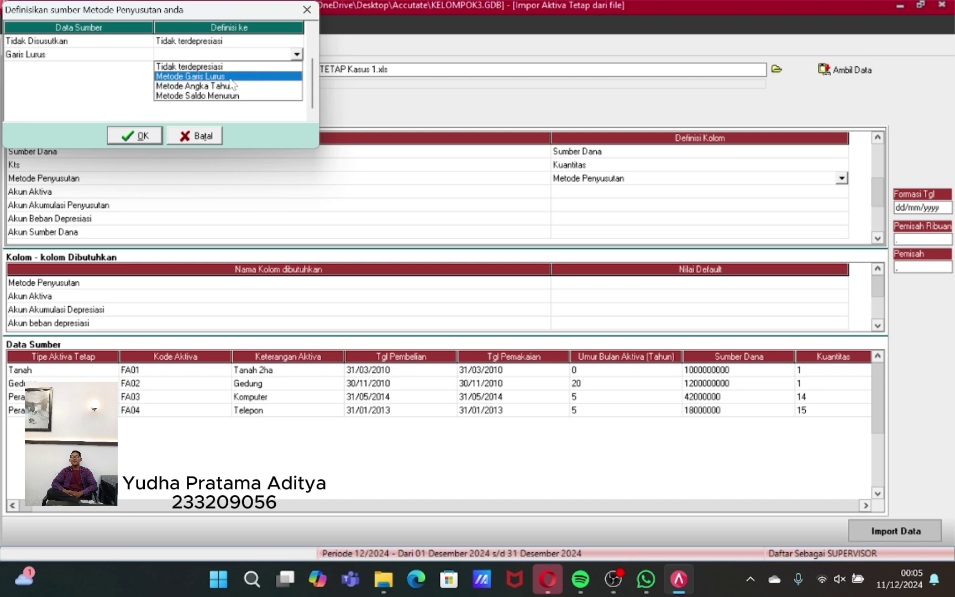
pyautogui.click(193, 79)
pyautogui.click(148, 135)
# - Map the Akun Aktiva source column to Akun Aktiva
pyautogui.click(628, 191)
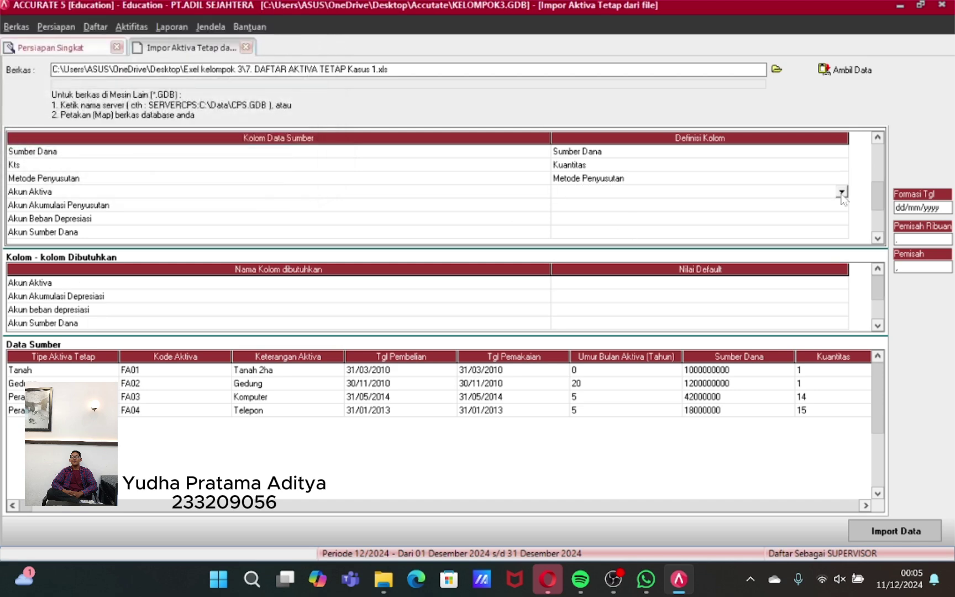
pyautogui.click(841, 191)
pyautogui.click(673, 232)
# - Define asset account sources Tanah as 1201-001, Gedung as 1201-002 and Peralatan as 1201-003, and accept the definitions
pyautogui.click(243, 41)
pyautogui.click(297, 40)
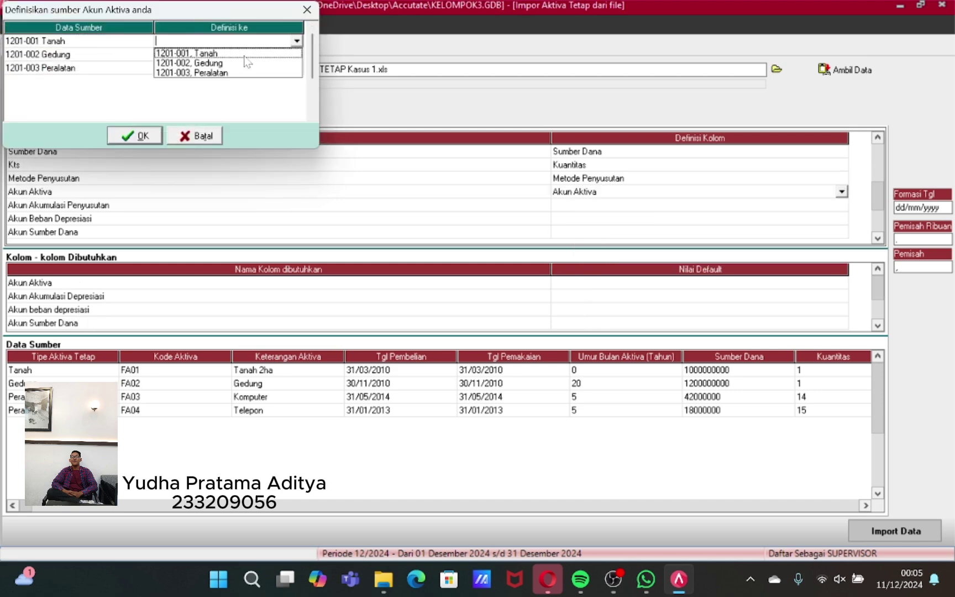
pyautogui.click(243, 52)
pyautogui.click(258, 55)
pyautogui.click(297, 54)
pyautogui.click(246, 77)
pyautogui.click(243, 68)
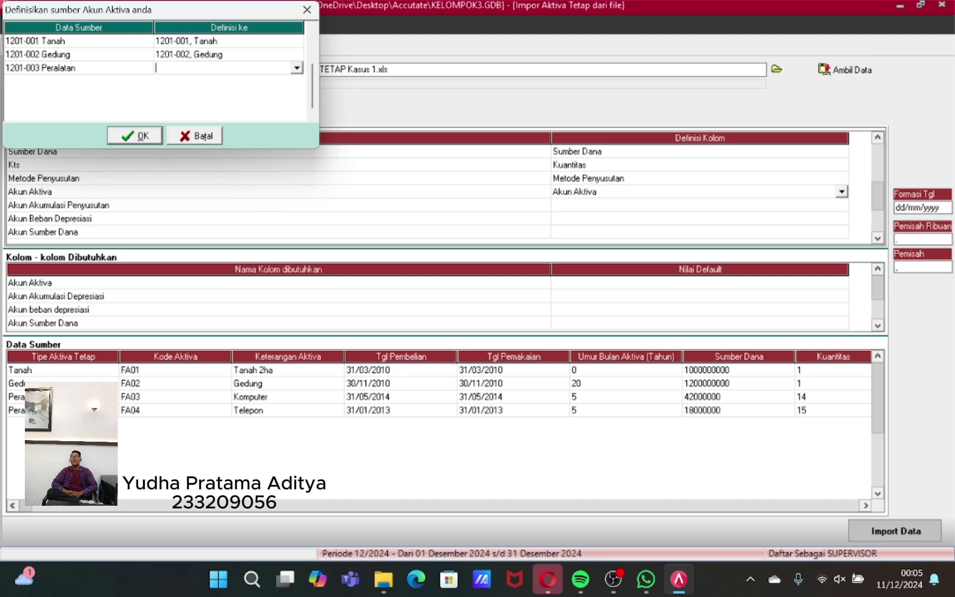
pyautogui.click(296, 67)
pyautogui.click(244, 100)
pyautogui.click(131, 137)
# - Map the Akun Akumulasi Penyusutan source column to Akun Akumulasi Depresiasi
pyautogui.click(603, 205)
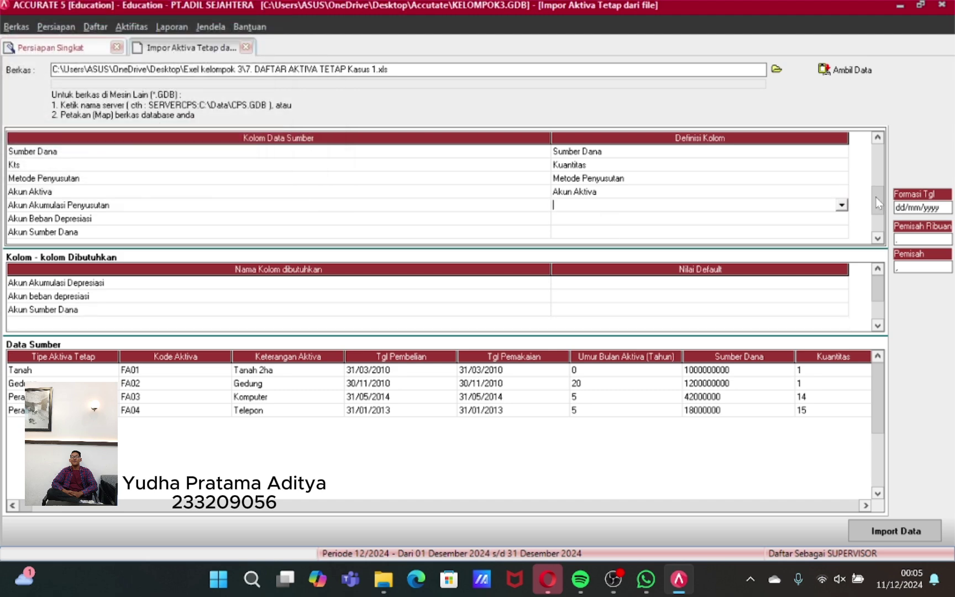
pyautogui.click(606, 205)
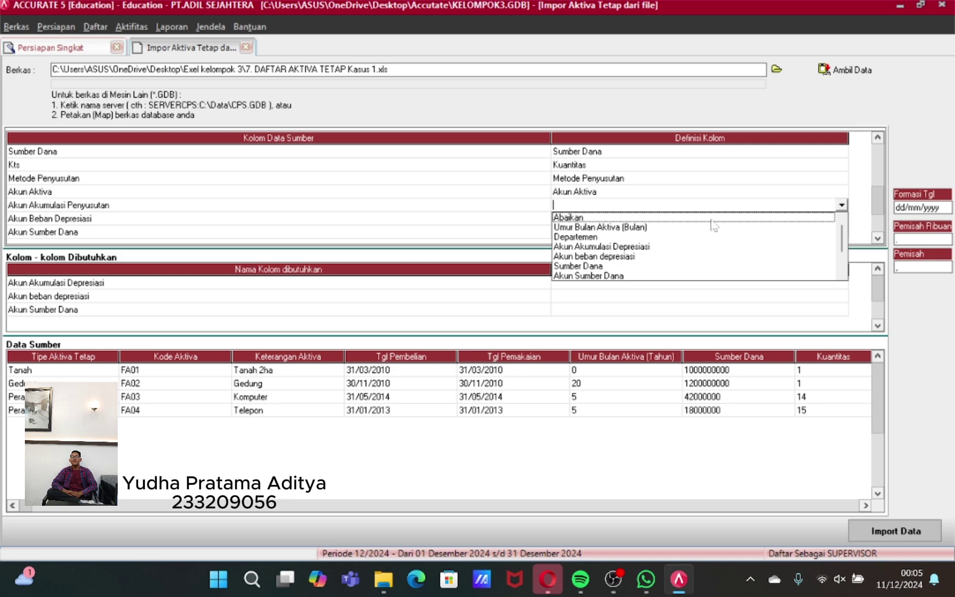
pyautogui.scroll(-2, 841, 276)
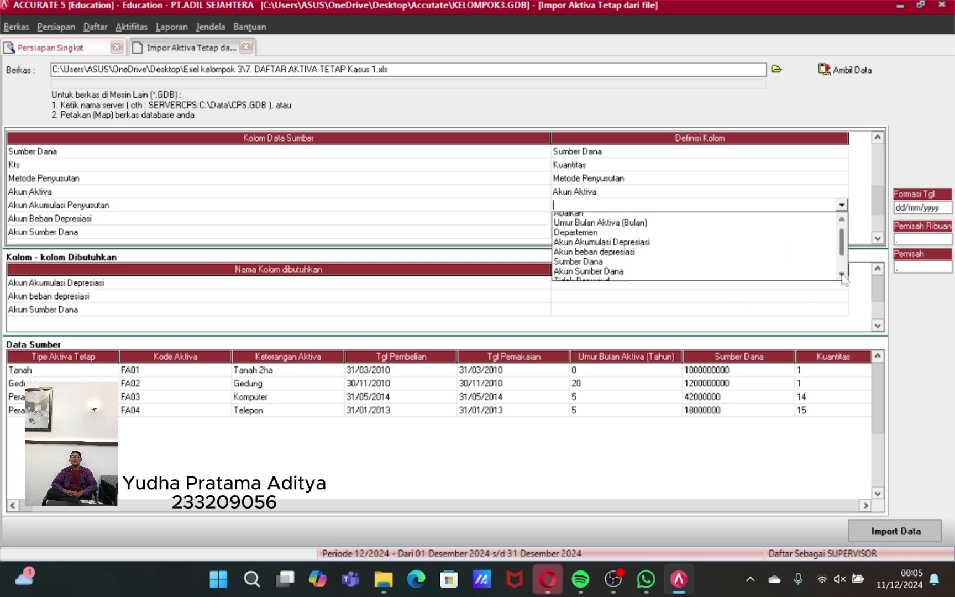
pyautogui.click(843, 220)
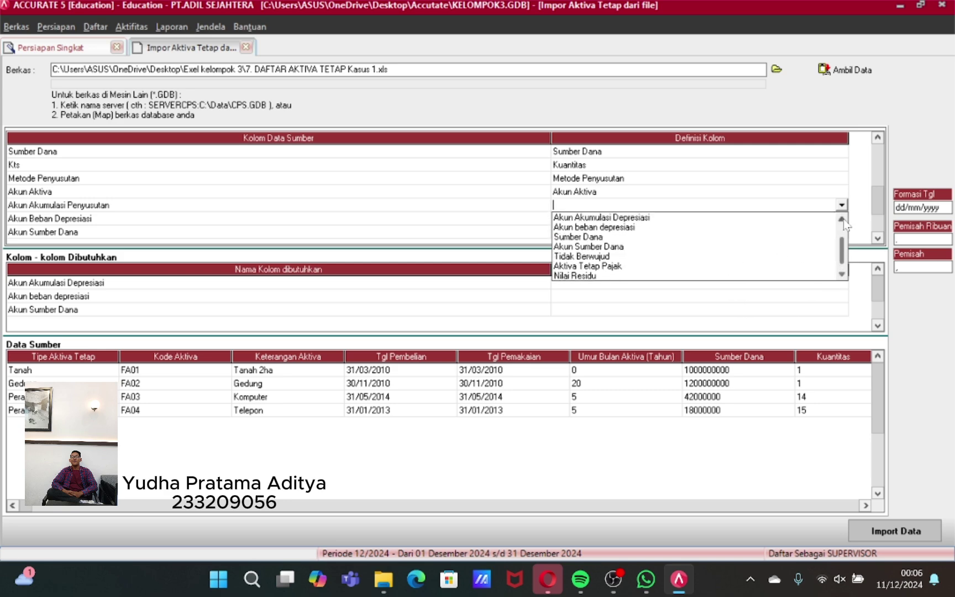
pyautogui.scroll(3, 844, 224)
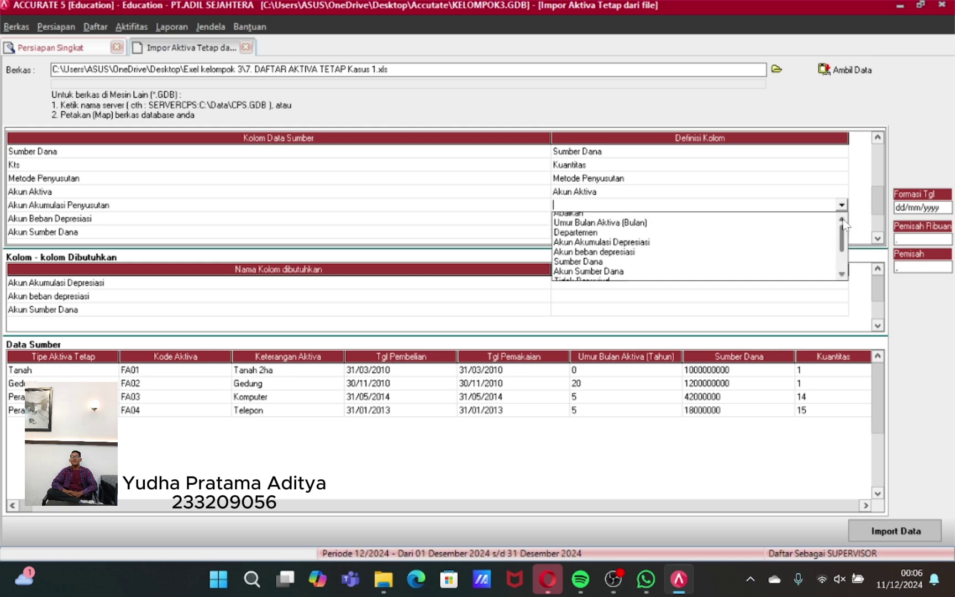
pyautogui.click(636, 249)
# - Define the target account for the source 1202-001 Akumulasi Penyusutan Gedung
pyautogui.click(233, 40)
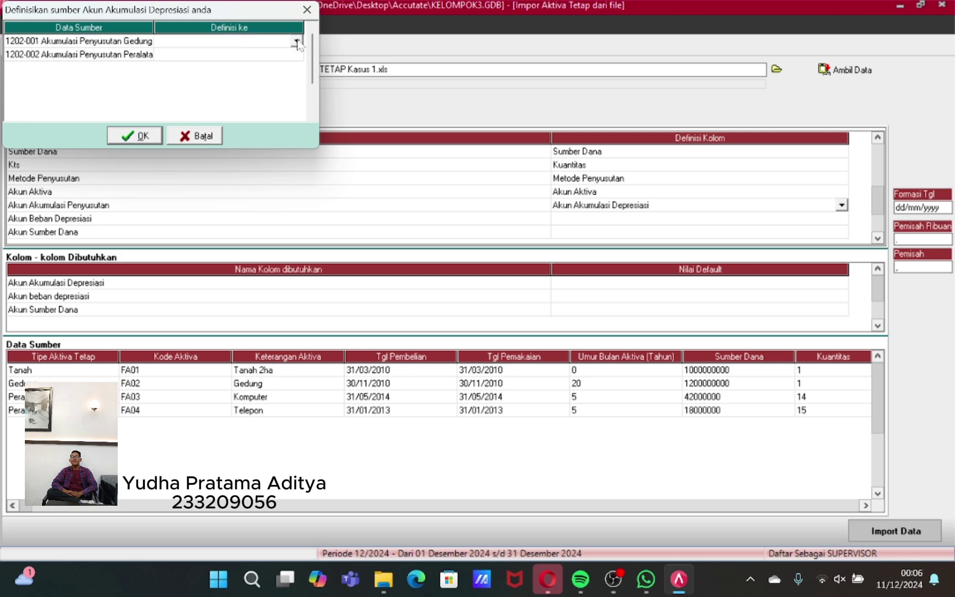
# - Map accumulated depreciation sources 1202-001 Akumulasi Penyusutan Gedung and 1202-002 Akumulasi Penyusutan Peralatan to their matching accounts
pyautogui.click(297, 41)
pyautogui.click(274, 53)
pyautogui.click(297, 54)
pyautogui.click(232, 77)
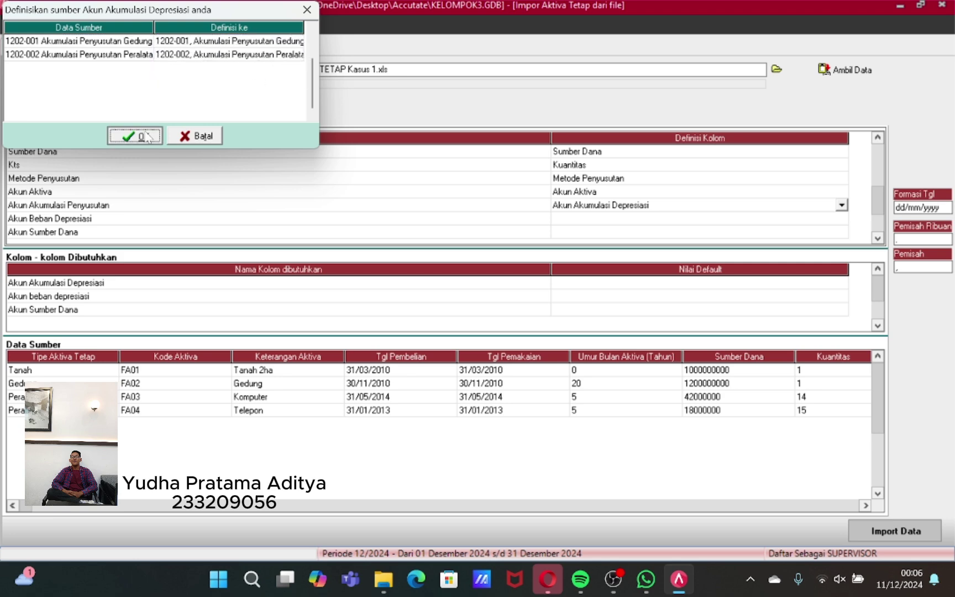
pyautogui.click(134, 136)
# - Define the Akun Beban Depresiasi column as Akun beban depresiasi and map its sources to 6100-001 Beban Penyusutan Gedung and 6100-002 Beban Penyusutan Peralatan
pyautogui.click(728, 221)
pyautogui.click(842, 218)
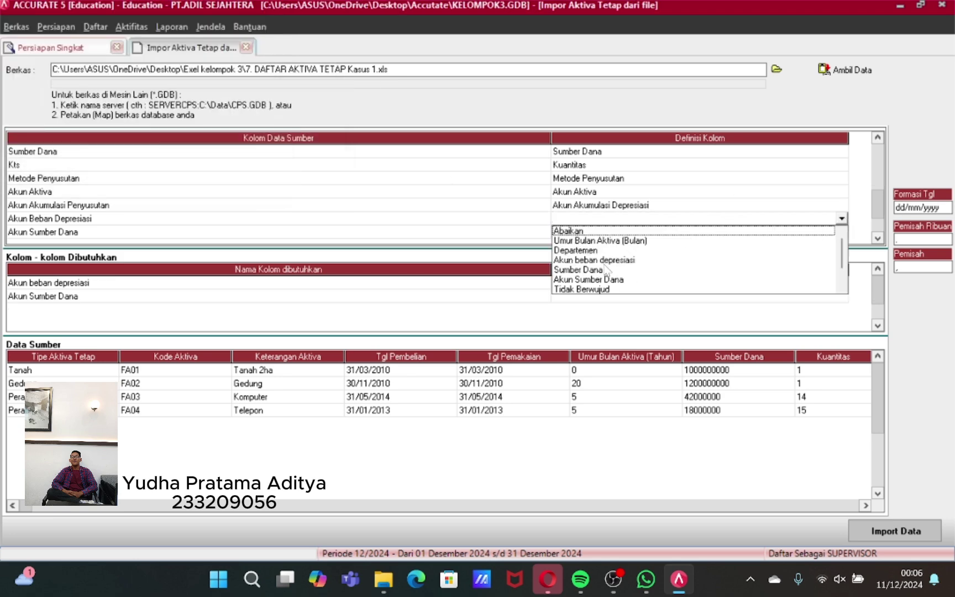
pyautogui.click(605, 260)
pyautogui.click(237, 41)
pyautogui.click(297, 41)
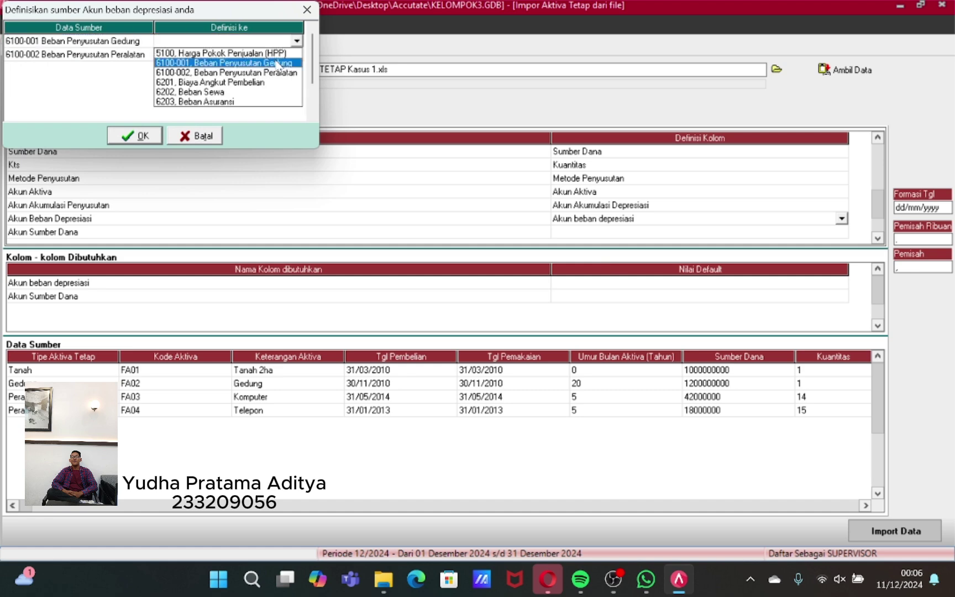
pyautogui.click(224, 63)
pyautogui.click(297, 54)
pyautogui.click(264, 86)
pyautogui.click(134, 136)
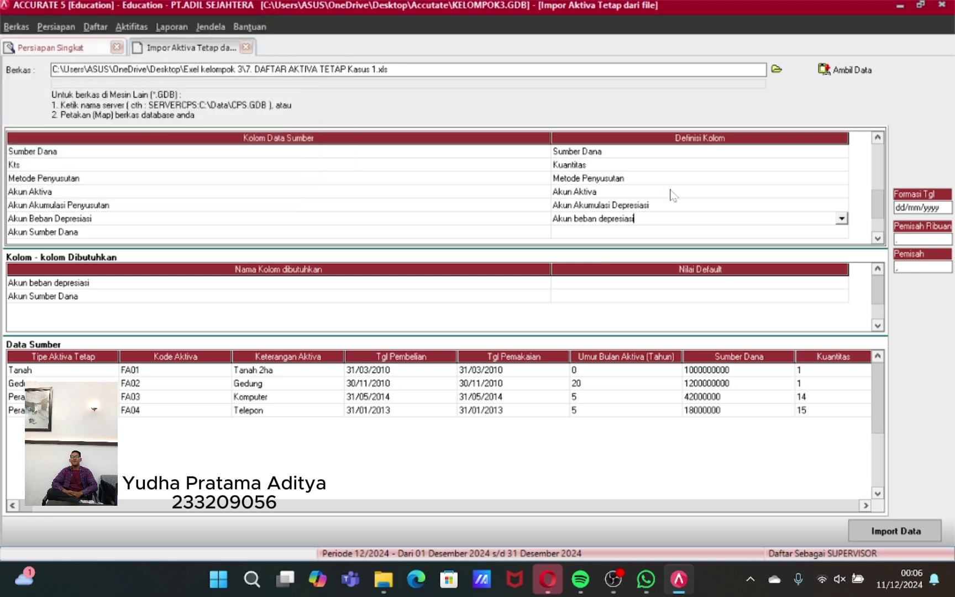
# - Define the Akun Sumber Dana column as Akun Sumber Dana and map Opening Balance Equity to account 310001
pyautogui.click(738, 231)
pyautogui.click(841, 232)
pyautogui.click(609, 283)
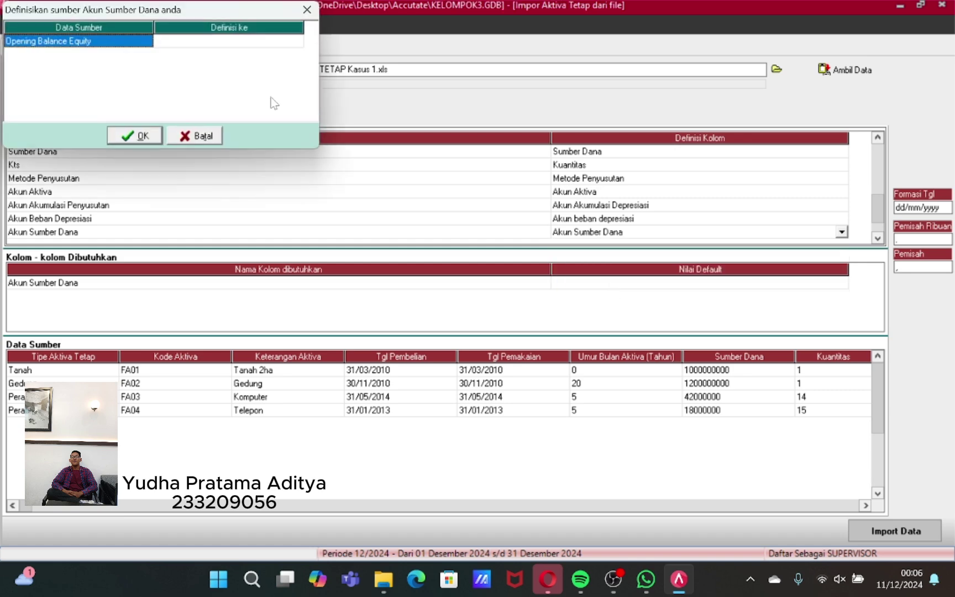
pyautogui.click(258, 42)
pyautogui.click(260, 43)
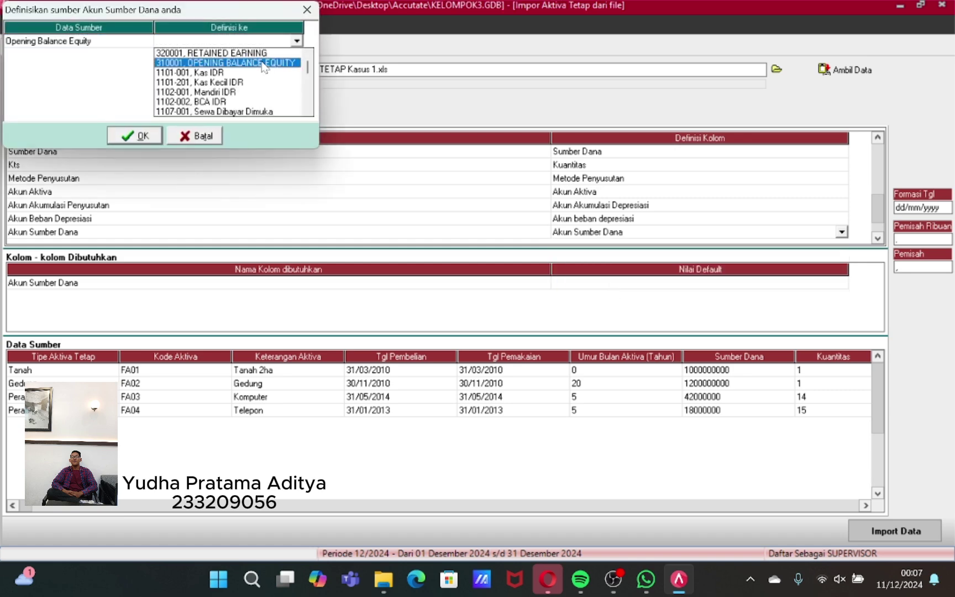
pyautogui.click(273, 62)
pyautogui.click(136, 136)
# - Define the Intangible source column as Tidak Berwujud, leaving its False value unmapped
pyautogui.click(877, 238)
pyautogui.click(878, 238)
pyautogui.click(744, 219)
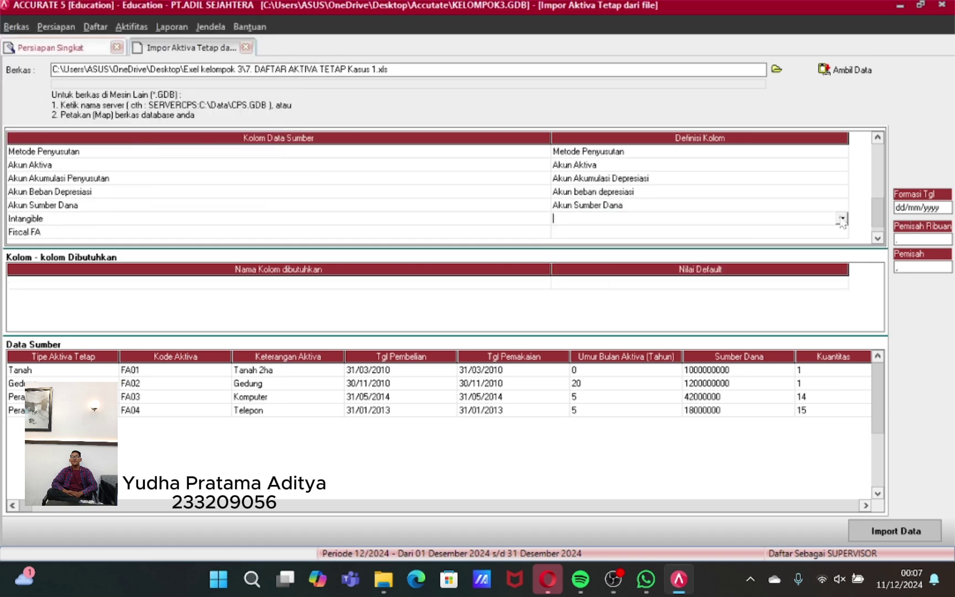
pyautogui.click(842, 219)
pyautogui.click(698, 271)
pyautogui.click(132, 135)
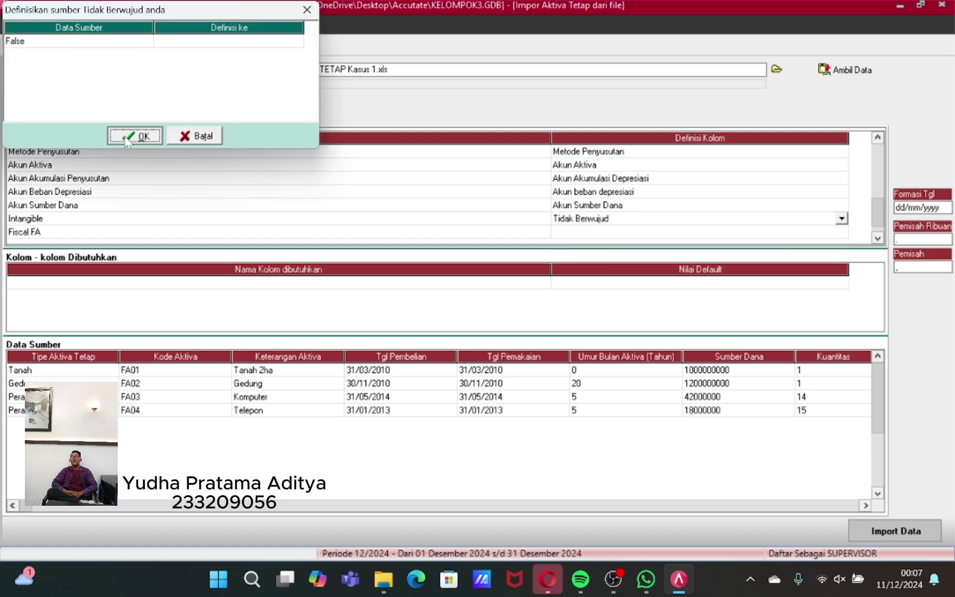
# - Define the Fiscal FA column as Aktiva Tetap Pajak and map its True value to Benar
pyautogui.click(618, 232)
pyautogui.click(842, 232)
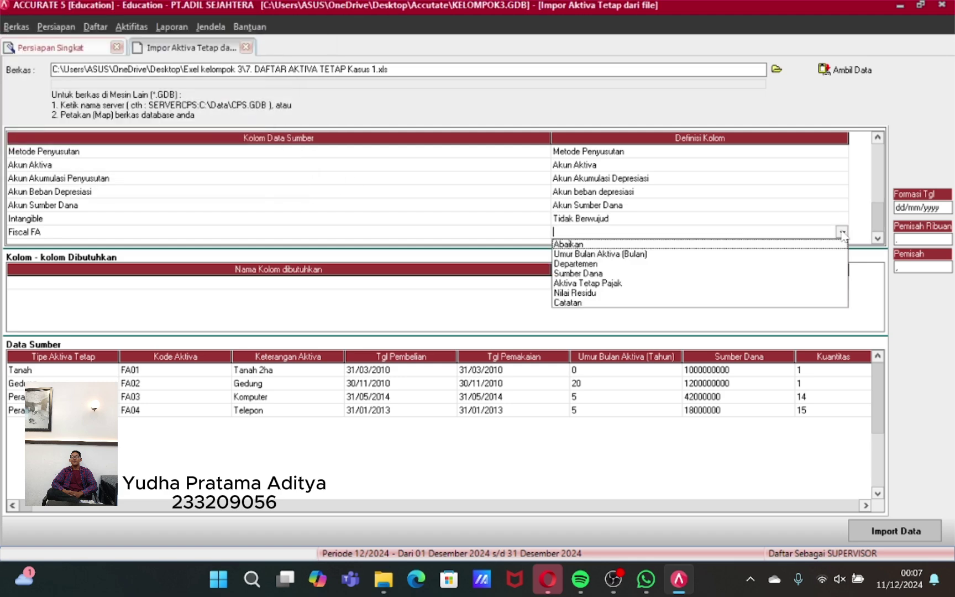
pyautogui.click(587, 283)
pyautogui.click(229, 46)
pyautogui.click(297, 41)
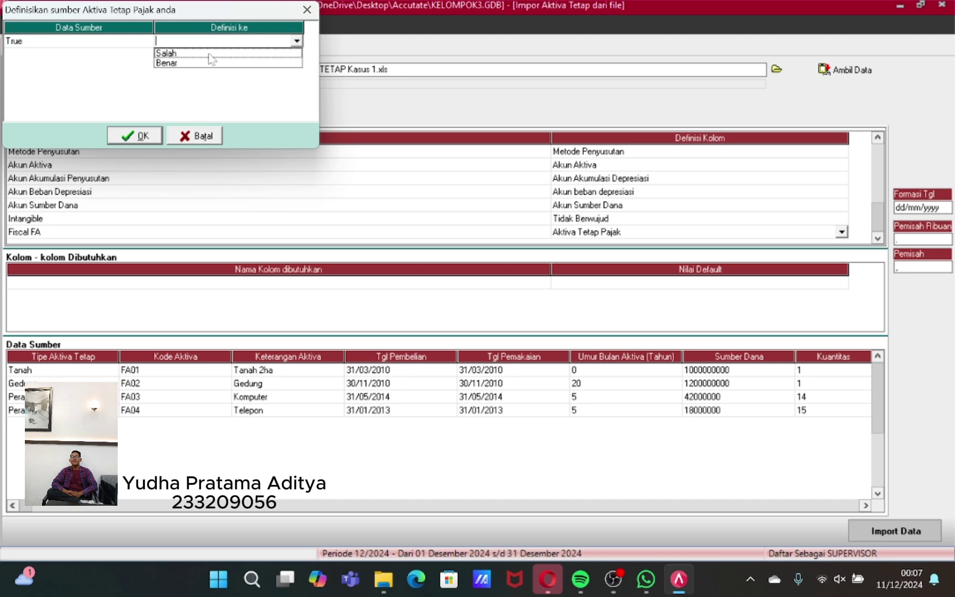
pyautogui.click(208, 63)
pyautogui.click(146, 136)
# - Reselect Tidak Berwujud for the Intangible column and map its False value to Salah
pyautogui.click(584, 218)
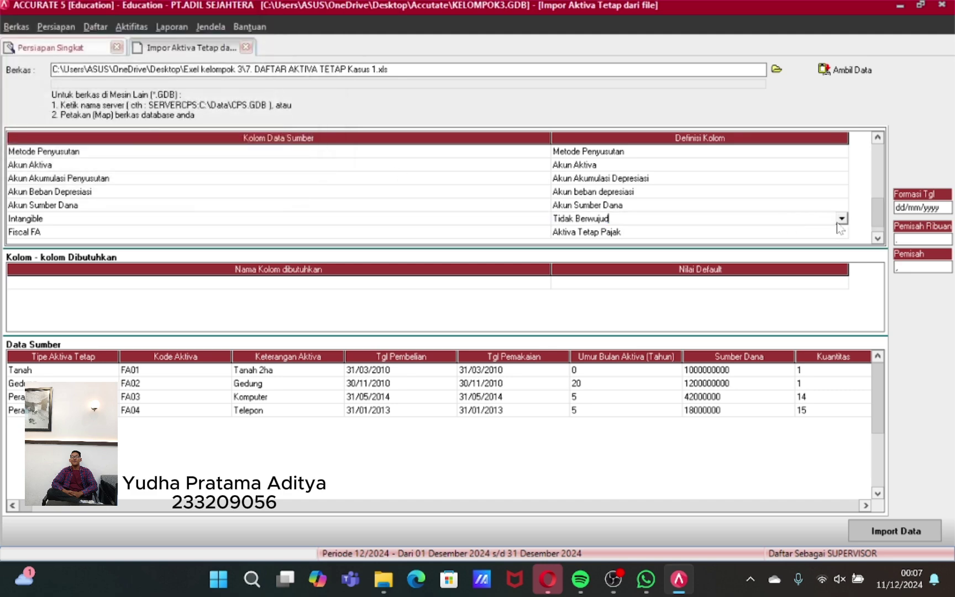
pyautogui.click(841, 219)
pyautogui.click(627, 270)
pyautogui.click(293, 42)
pyautogui.click(299, 40)
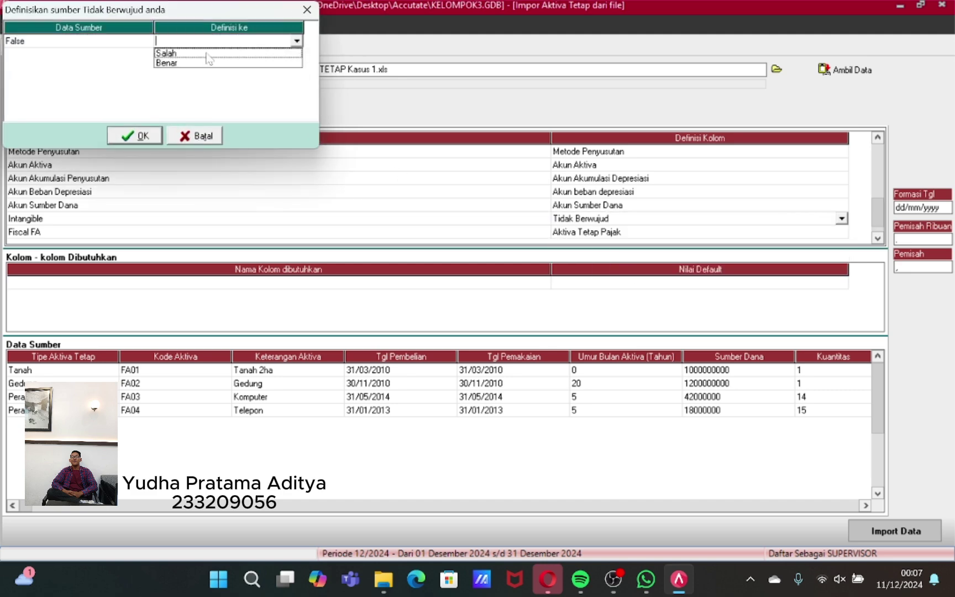
pyautogui.click(210, 55)
pyautogui.click(138, 137)
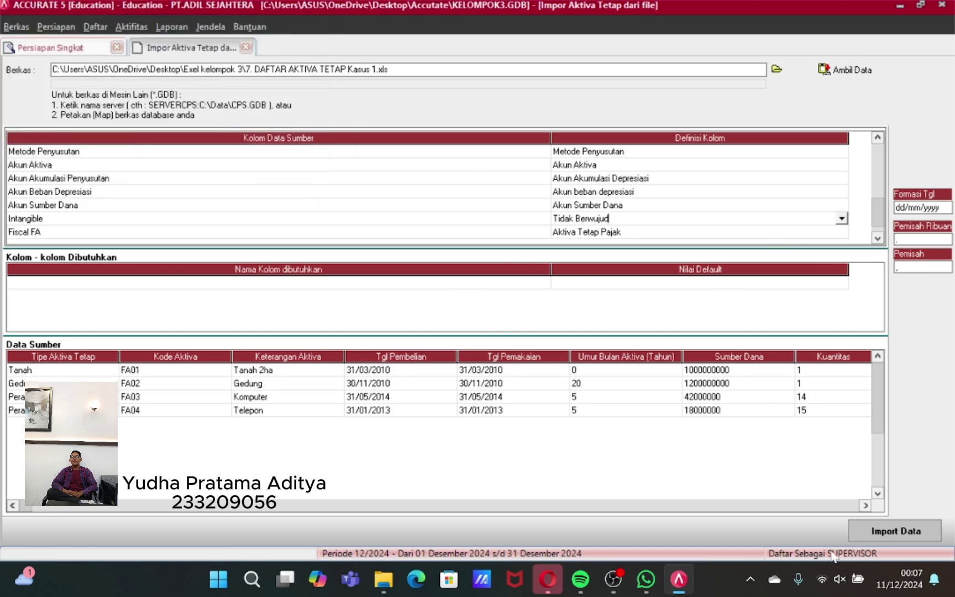
# - Import the mapped fixed asset data and advance the quick setup to the Neraca Percobaan step
pyautogui.click(891, 541)
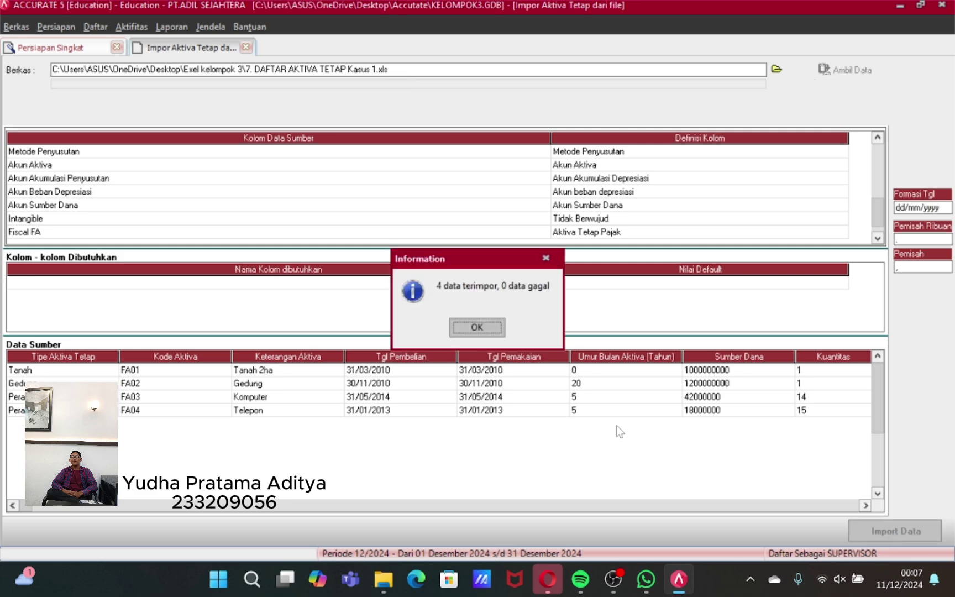
pyautogui.click(487, 328)
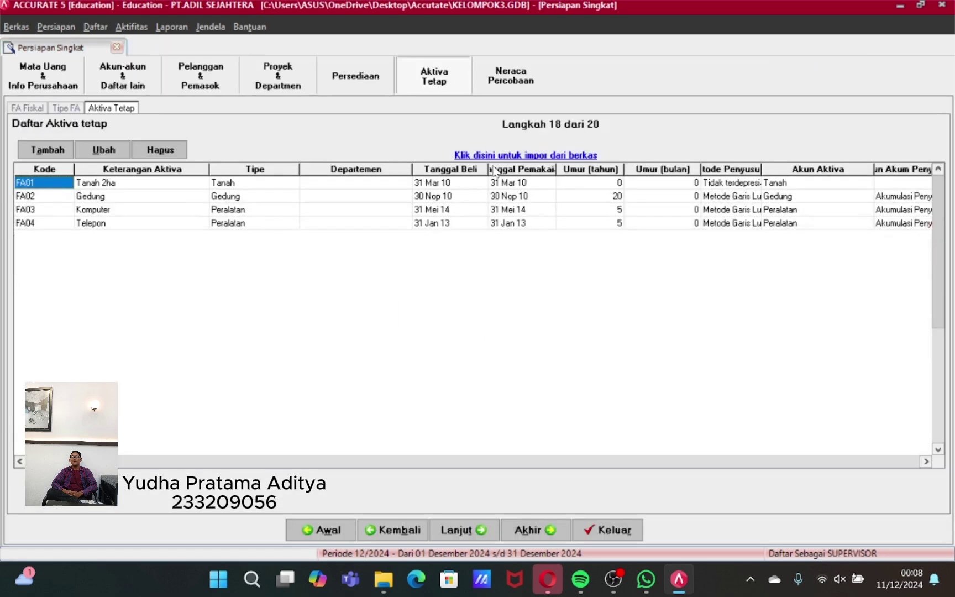
pyautogui.click(473, 537)
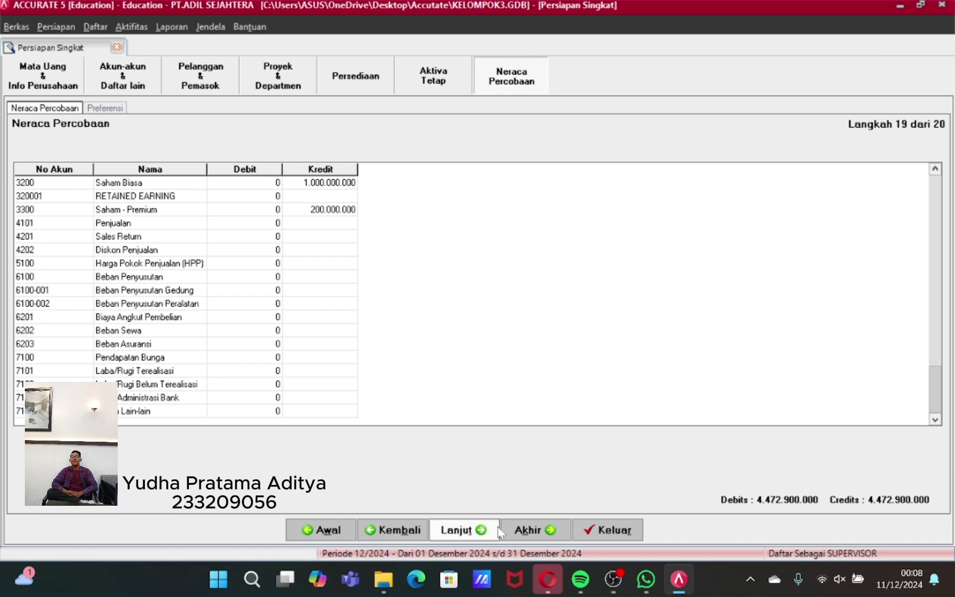
# - Go through the Neraca Percobaan and Preferensi steps to the closing page of the quick setup
pyautogui.click(480, 532)
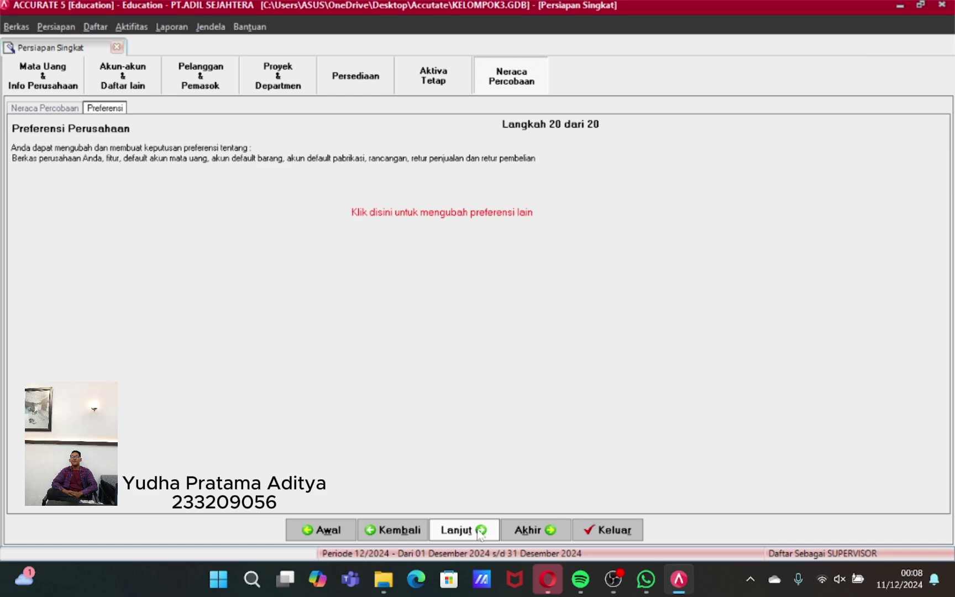
pyautogui.click(401, 532)
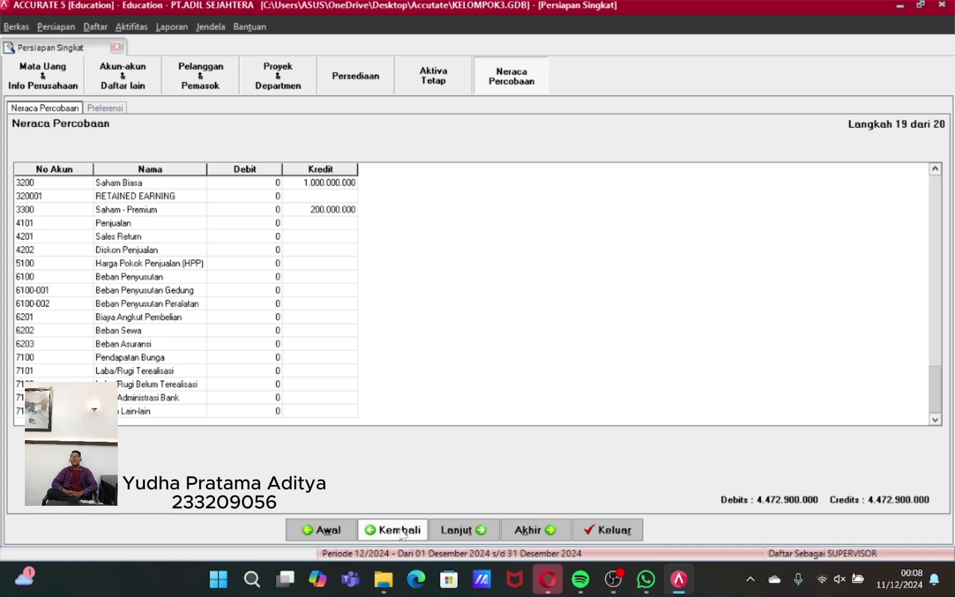
pyautogui.click(470, 533)
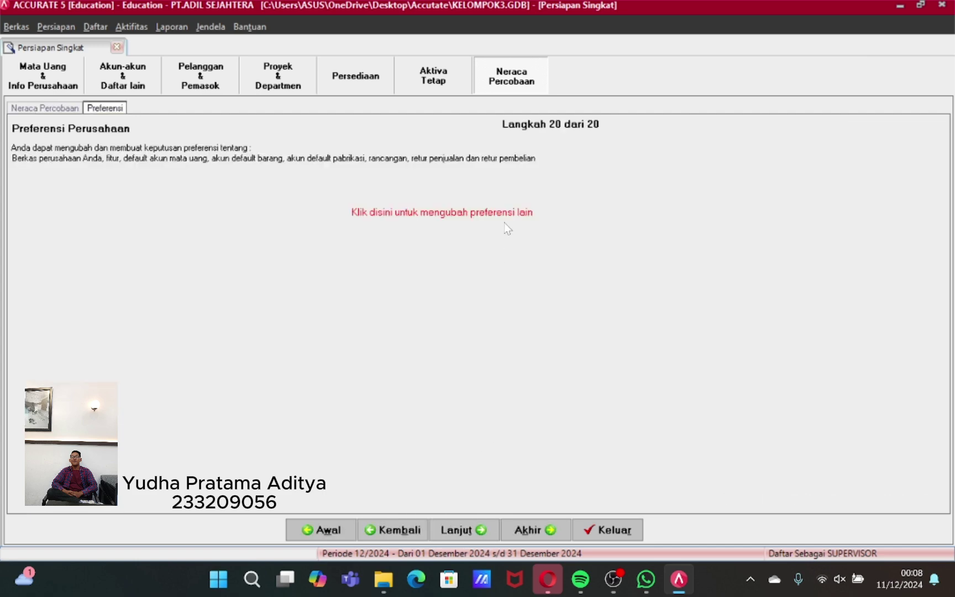
pyautogui.click(453, 531)
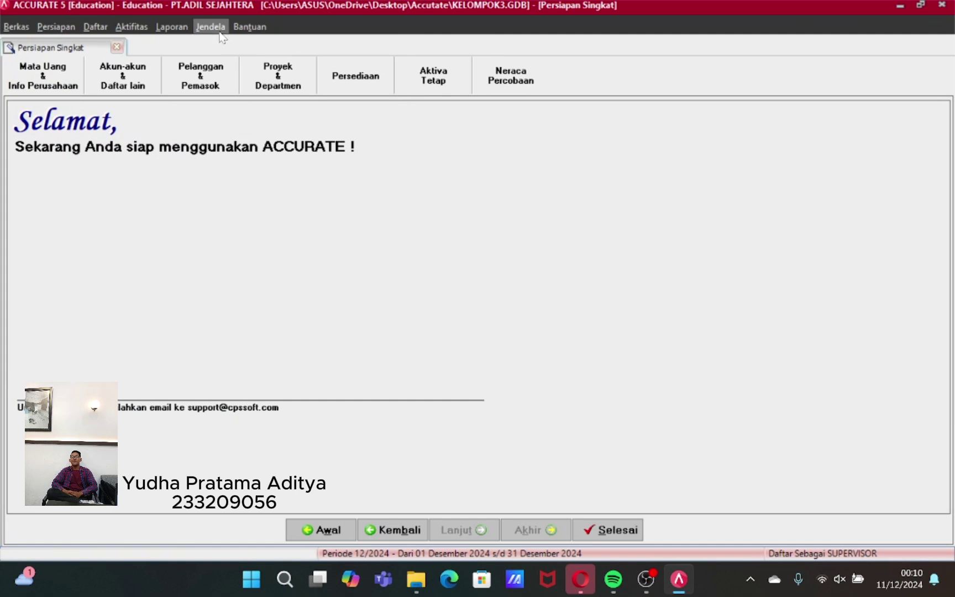
# - Run the month-end process (Proses Akhir Bulan) for Desember 2014, agreeing to repeat it for that period
pyautogui.click(142, 32)
pyautogui.moveTo(178, 168)
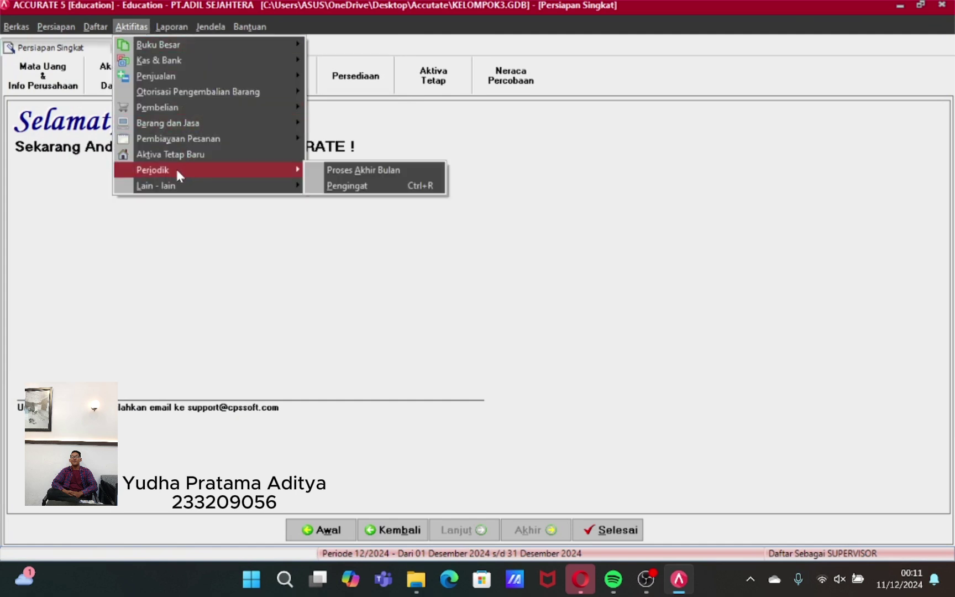
pyautogui.click(356, 171)
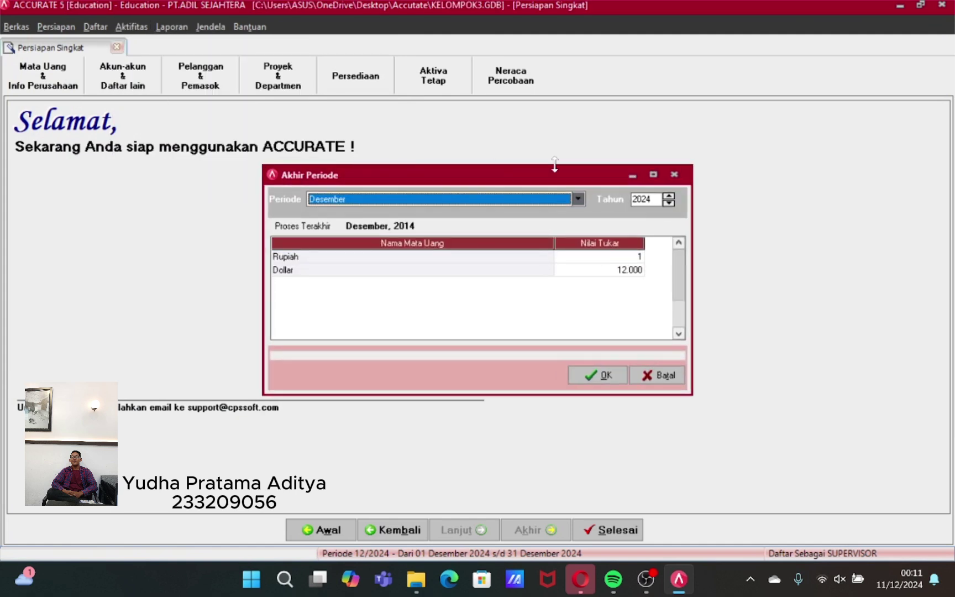
pyautogui.click(669, 203)
pyautogui.click(668, 203)
pyautogui.click(669, 203)
pyautogui.click(668, 203)
pyautogui.click(668, 203)
pyautogui.click(668, 202)
pyautogui.click(669, 202)
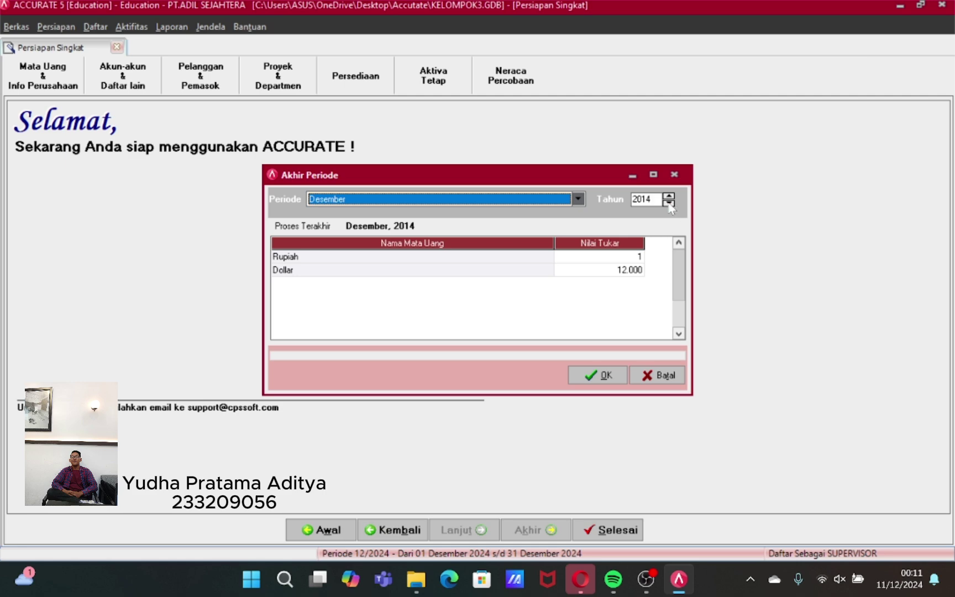
pyautogui.click(599, 375)
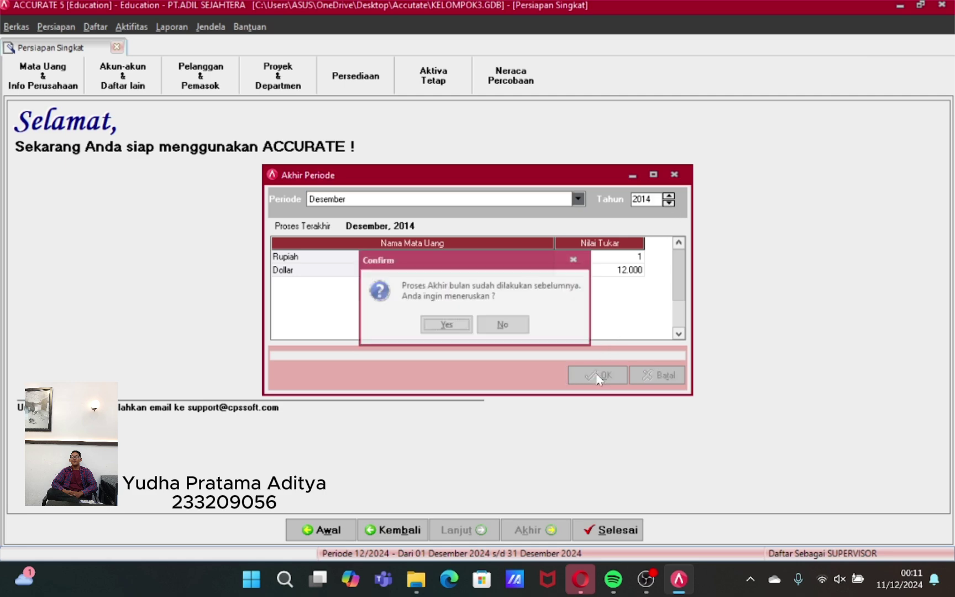
pyautogui.click(464, 332)
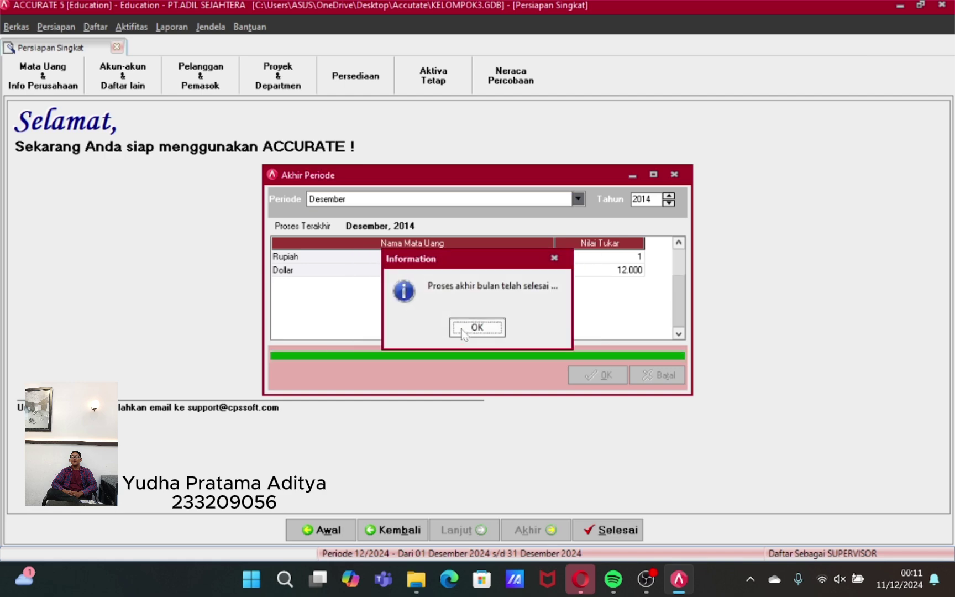
pyautogui.click(464, 331)
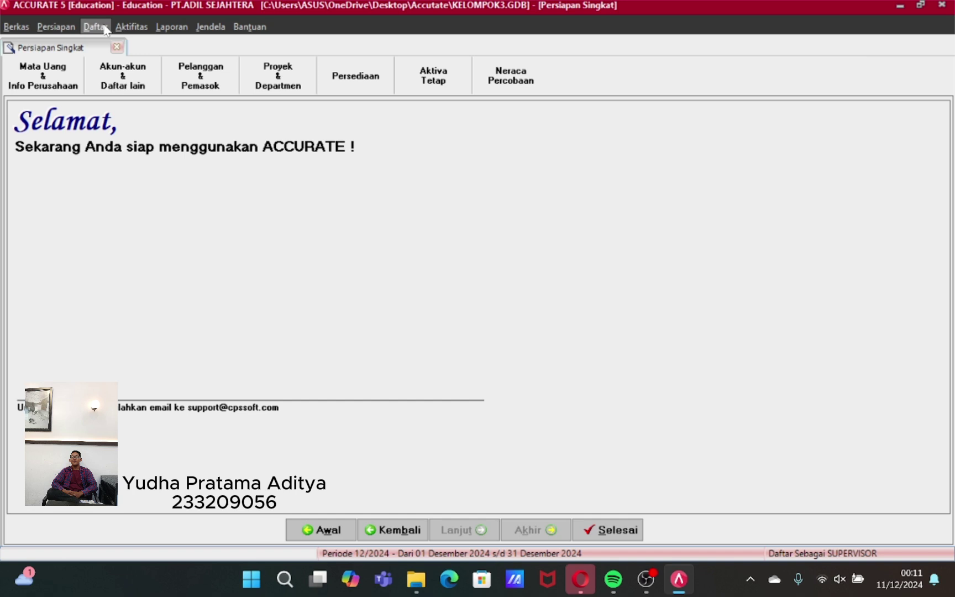
# - Open the format settings of the Neraca Saldo (Klasik) report in the Buku Besar report category
pyautogui.click(172, 27)
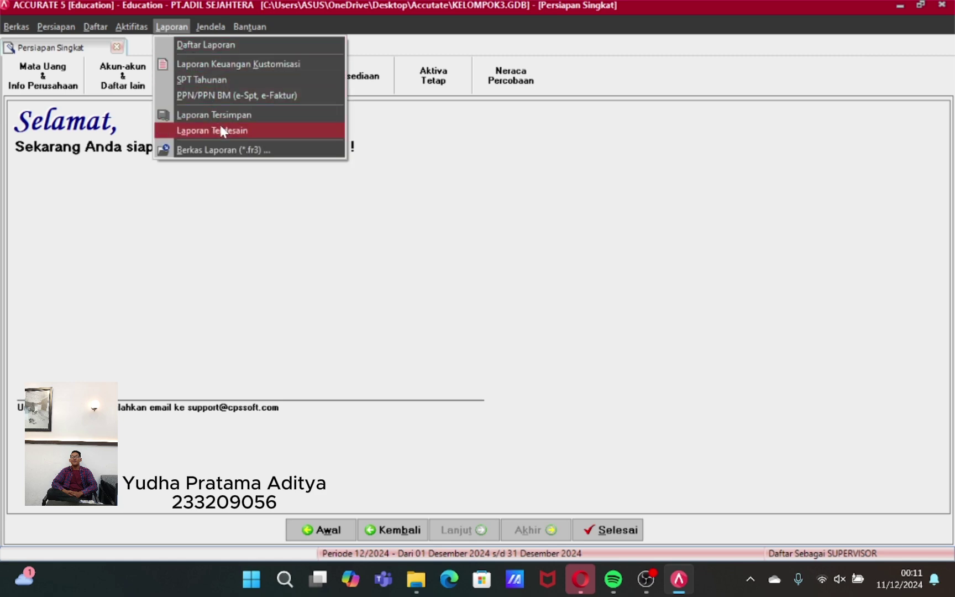
pyautogui.click(216, 47)
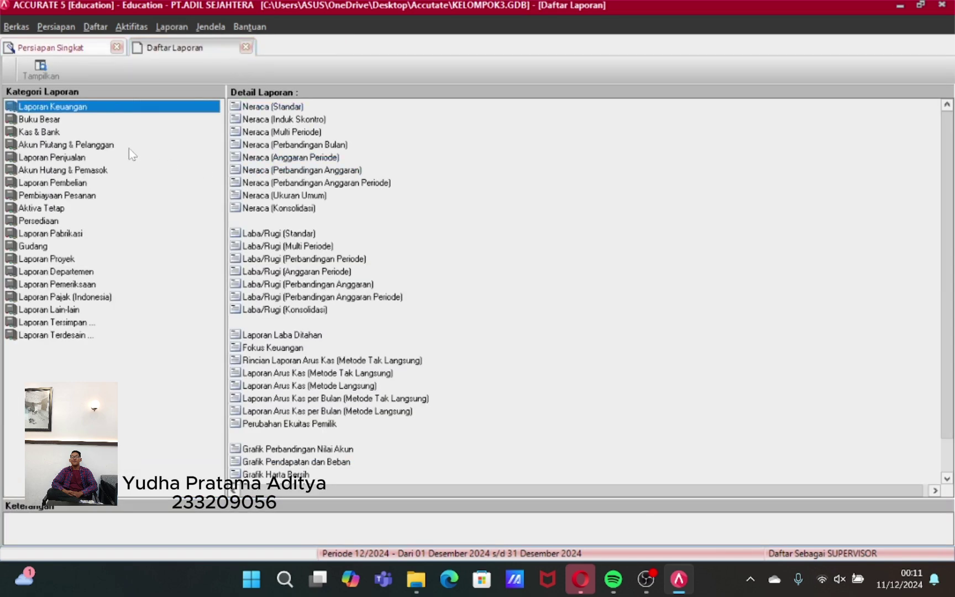
pyautogui.click(36, 120)
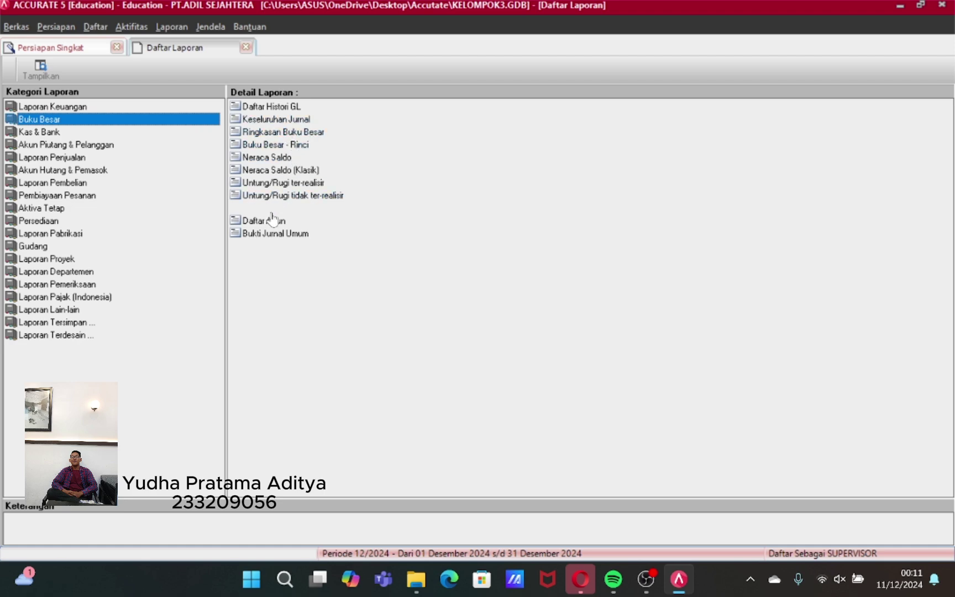
pyautogui.click(278, 172)
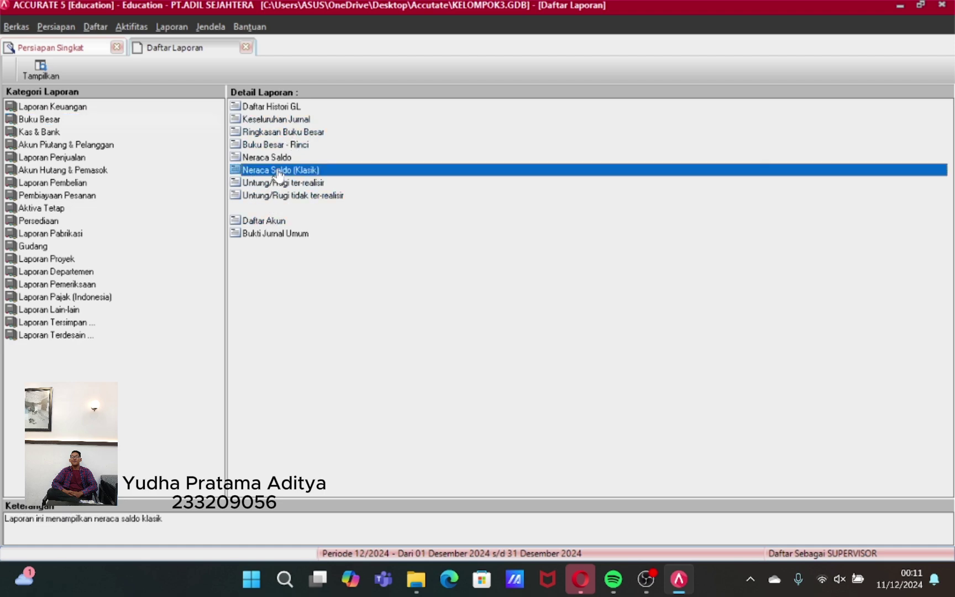
pyautogui.doubleClick(278, 172)
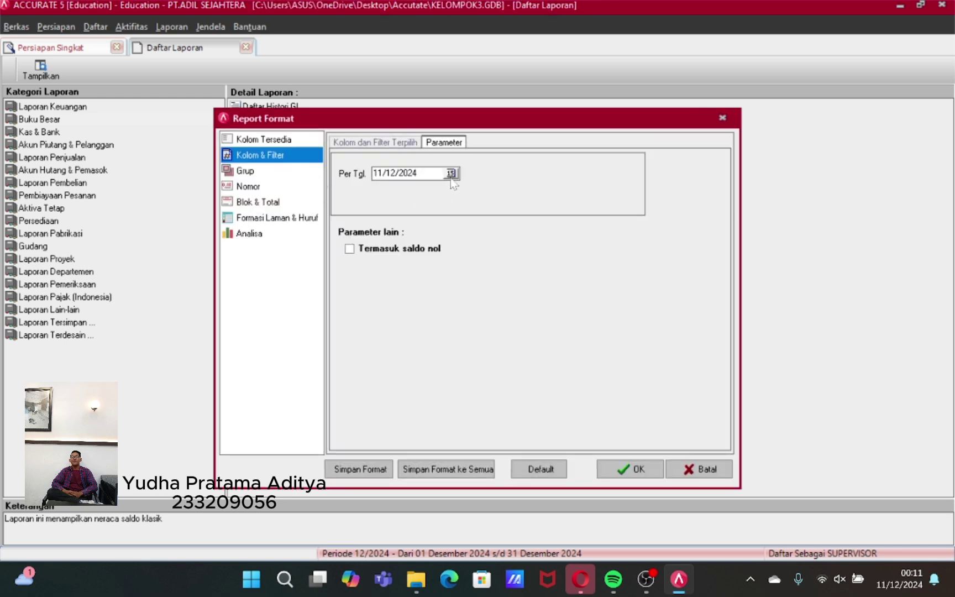
# - Set the report's Per Tgl. date to 31/12/14, generate the Neraca Saldo (Klasik) and review its account balances
pyautogui.moveTo(417, 173); pyautogui.dragTo(347, 174)
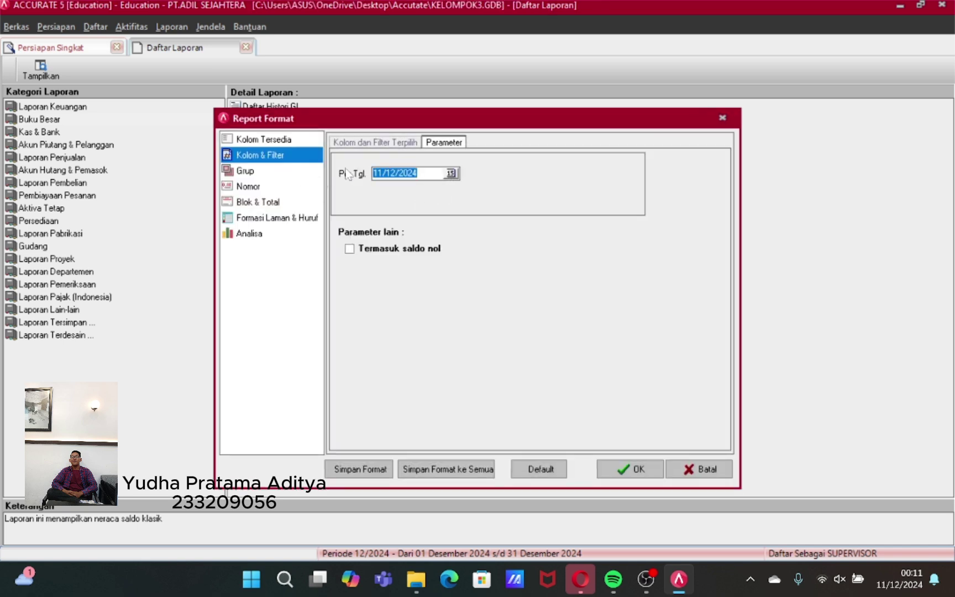
pyautogui.write('31')
pyautogui.press('BackSpace')
pyautogui.press('BackSpace')
pyautogui.write('31/12/14')
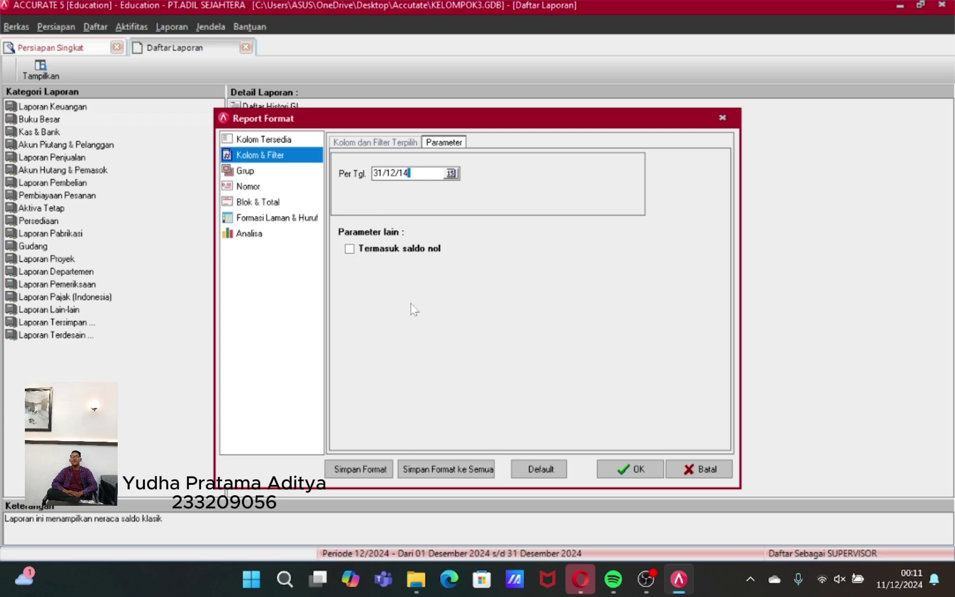
pyautogui.click(625, 471)
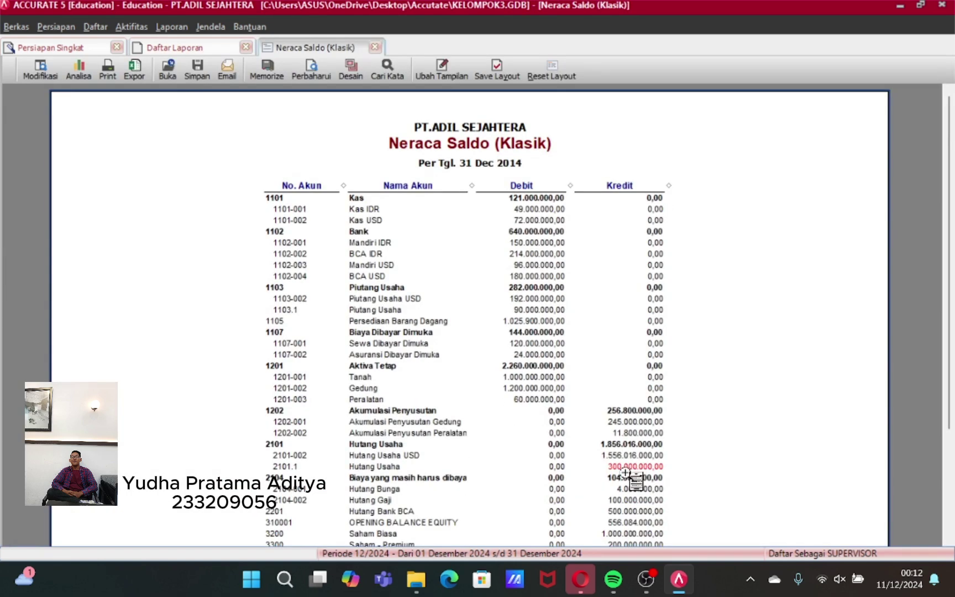
pyautogui.scroll(-3, 454, 356)
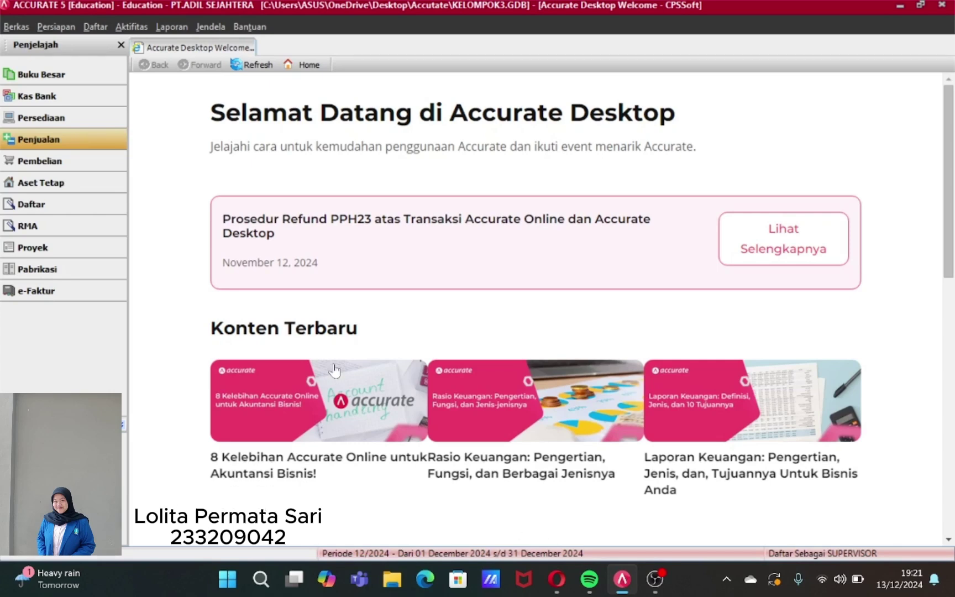
# - Start a new sales order for customer Teleshop with a Dollar exchange rate of 12050
pyautogui.click(66, 143)
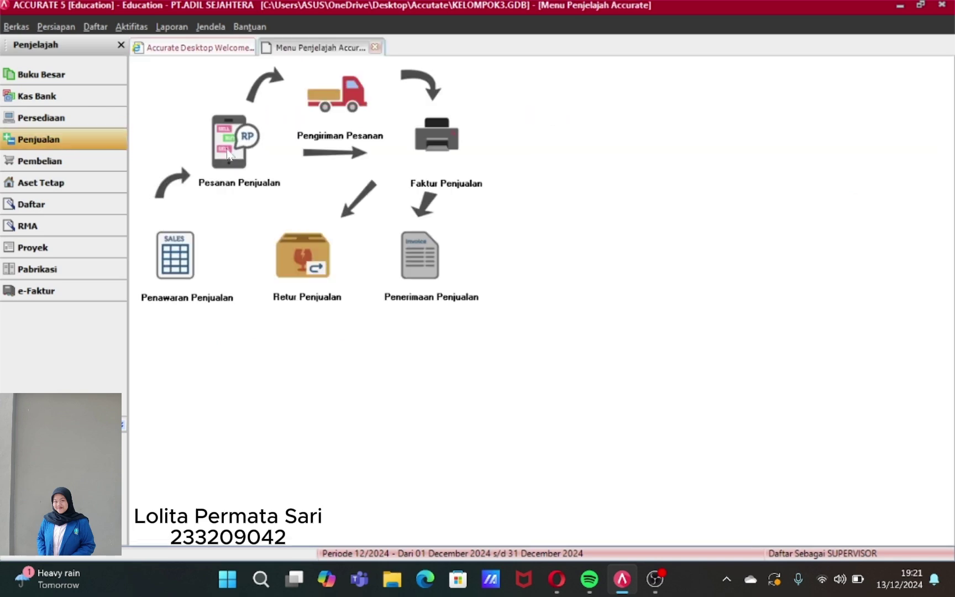
pyautogui.click(228, 153)
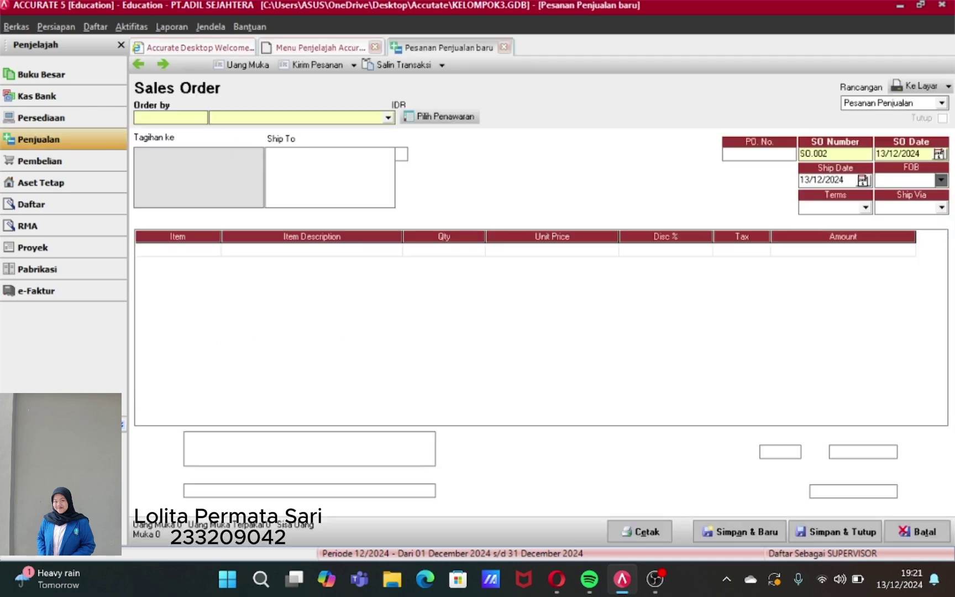
pyautogui.click(389, 117)
pyautogui.click(307, 169)
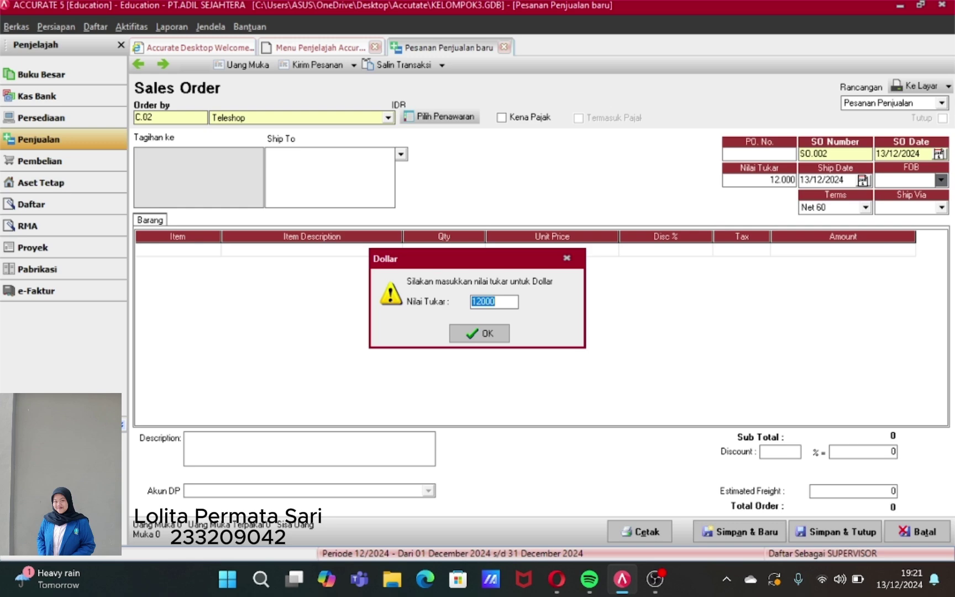
pyautogui.click(499, 302)
pyautogui.press('BackSpace')
pyautogui.press('BackSpace')
pyautogui.write('50')
pyautogui.click(487, 334)
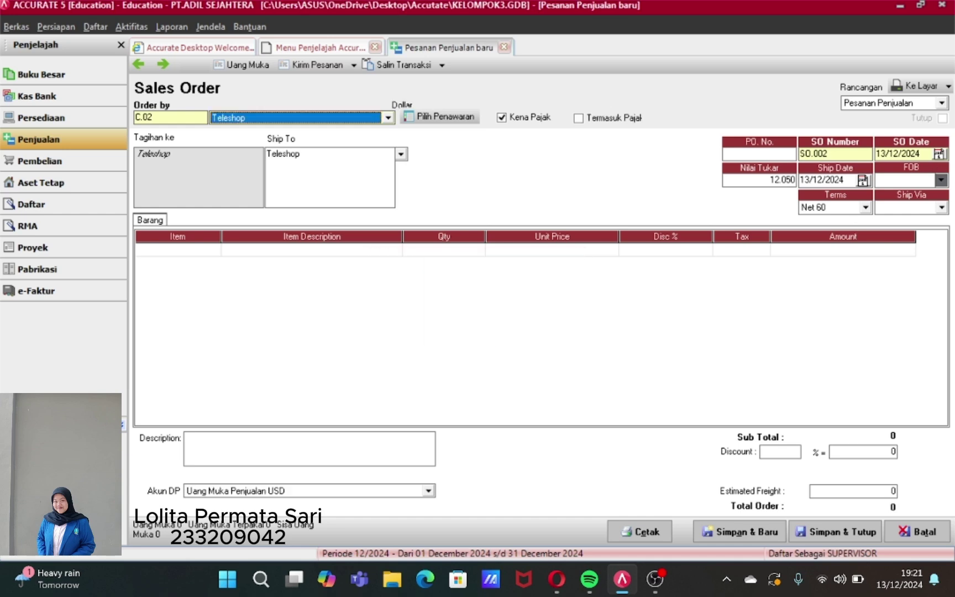
# - Set the sales order's SO Date to 01/01/15 and its Ship Date to 03/01/15
pyautogui.click(919, 154)
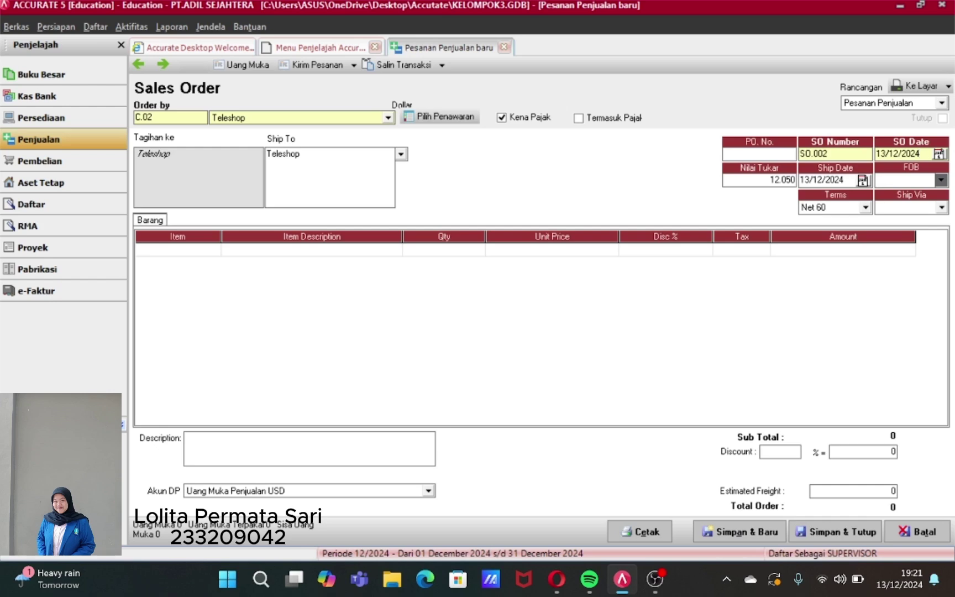
pyautogui.press('BackSpace')
pyautogui.press('BackSpace')
pyautogui.press('BackSpace')
pyautogui.press('BackSpace')
pyautogui.press('BackSpace')
pyautogui.press('BackSpace')
pyautogui.press('BackSpace')
pyautogui.press('BackSpace')
pyautogui.press('BackSpace')
pyautogui.press('BackSpace')
pyautogui.write('010115')
pyautogui.click(845, 180)
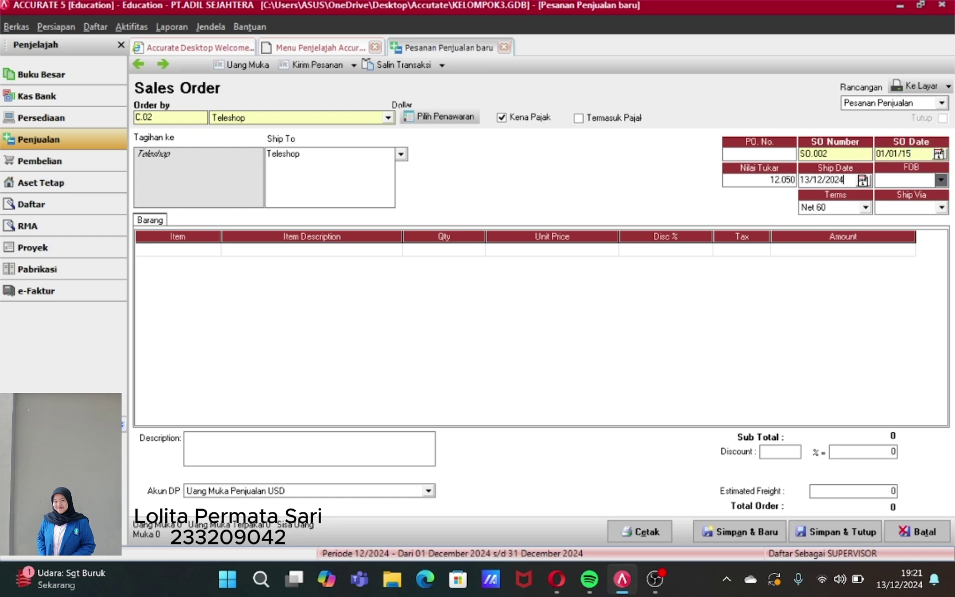
pyautogui.press('BackSpace')
pyautogui.write('03/01/15')
# - Replace the sales order's SO Number and fill in the customer's PO number
pyautogui.click(830, 154)
pyautogui.press('BackSpace')
pyautogui.press('BackSpace')
pyautogui.press('BackSpace')
pyautogui.press('BackSpace')
pyautogui.press('BackSpace')
pyautogui.write('SO.001')
pyautogui.press('BackSpace')
pyautogui.press('BackSpace')
pyautogui.write('O')
pyautogui.click(758, 154)
pyautogui.write('Cell/PO/')
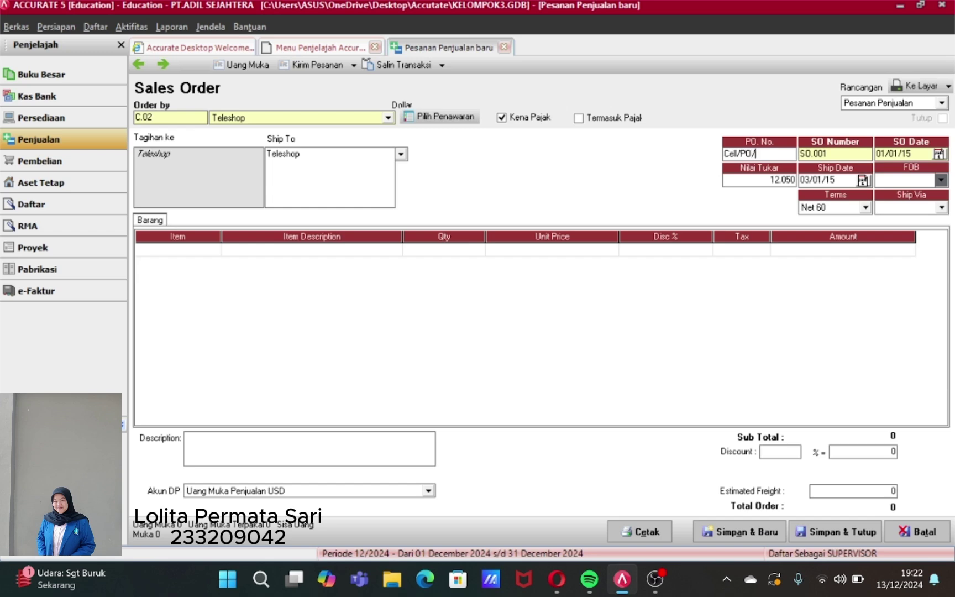
pyautogui.write('Jan/15')
# - Add item GN.01 Nokia Hitam to the sales order with a quantity of 10
pyautogui.click(201, 252)
pyautogui.click(214, 249)
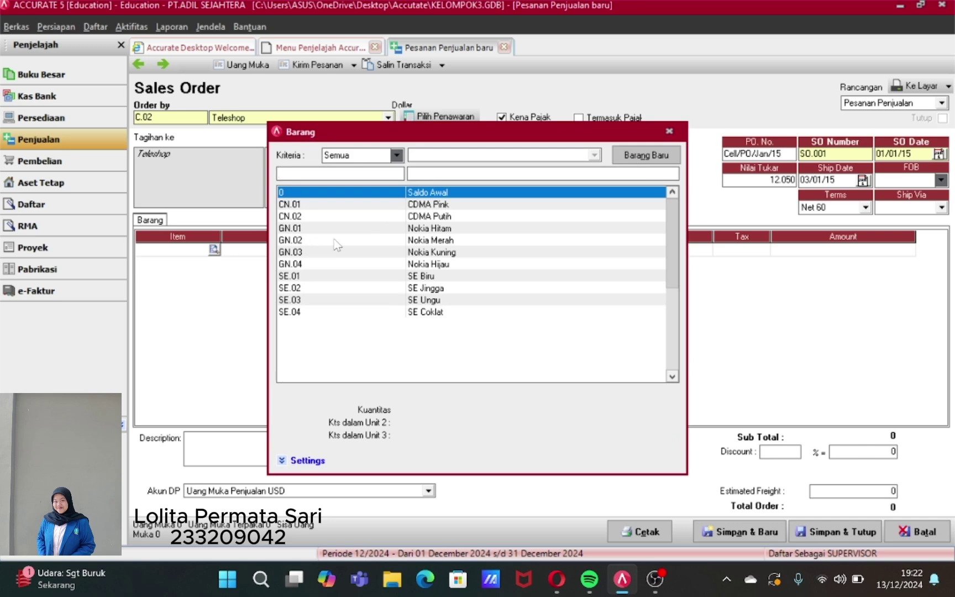
pyautogui.doubleClick(428, 229)
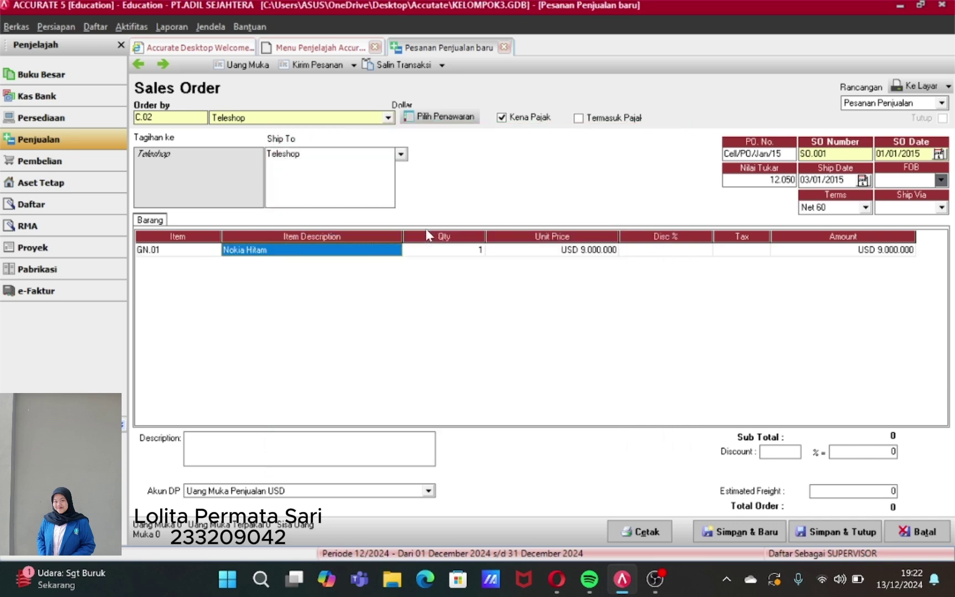
pyautogui.click(467, 255)
pyautogui.write('1')
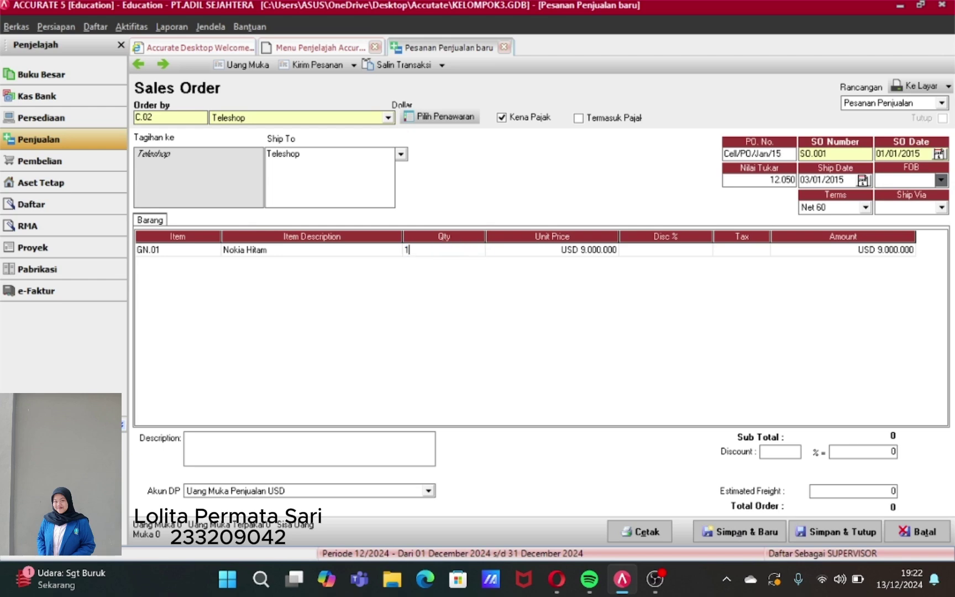
pyautogui.press('BackSpace')
pyautogui.write('10')
pyautogui.press('Tab')
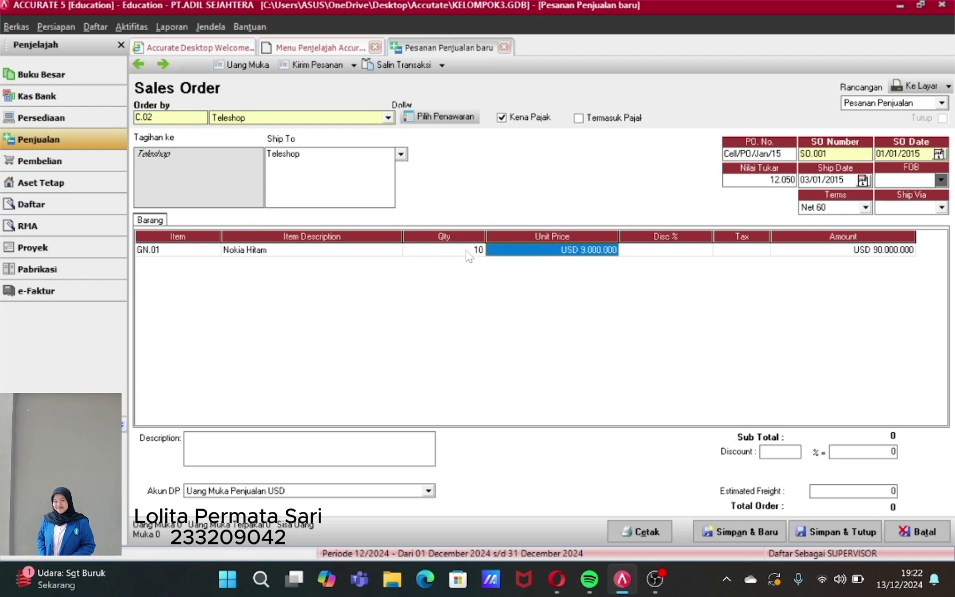
# - Set the Nokia Hitam line's unit price to USD 750 and its tax code to P
pyautogui.press('F2')
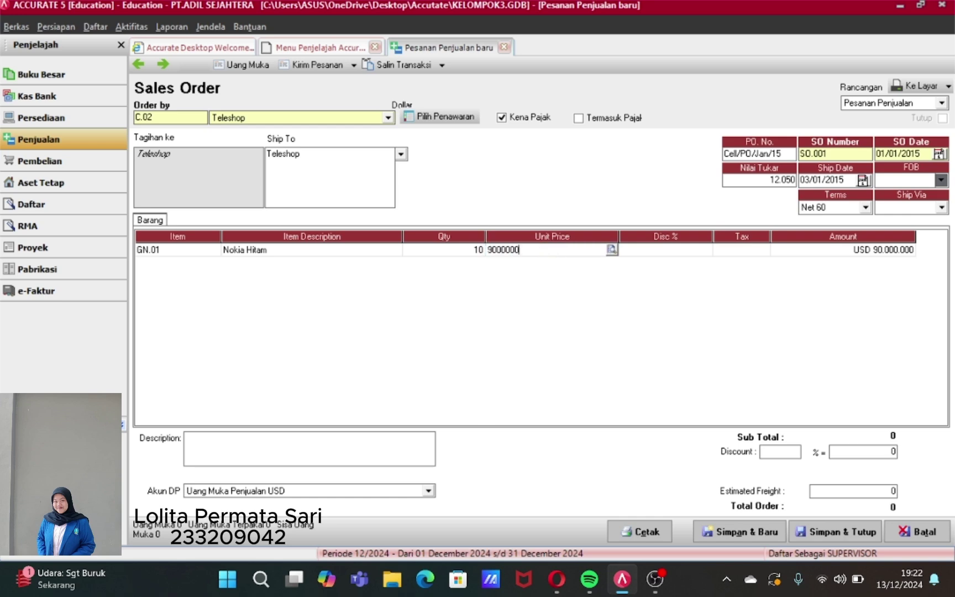
pyautogui.press('BackSpace')
pyautogui.press('BackSpace')
pyautogui.press('BackSpace')
pyautogui.press('BackSpace')
pyautogui.press('BackSpace')
pyautogui.press('BackSpace')
pyautogui.press('BackSpace')
pyautogui.write('750')
pyautogui.press('Tab')
pyautogui.press('Tab')
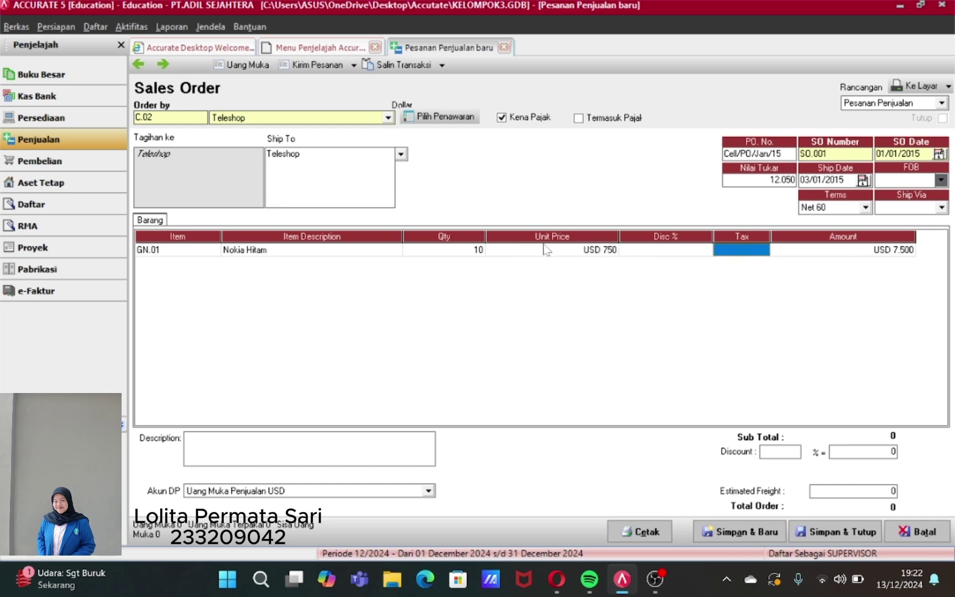
pyautogui.write('P')
pyautogui.press('Tab')
pyautogui.press('Tab')
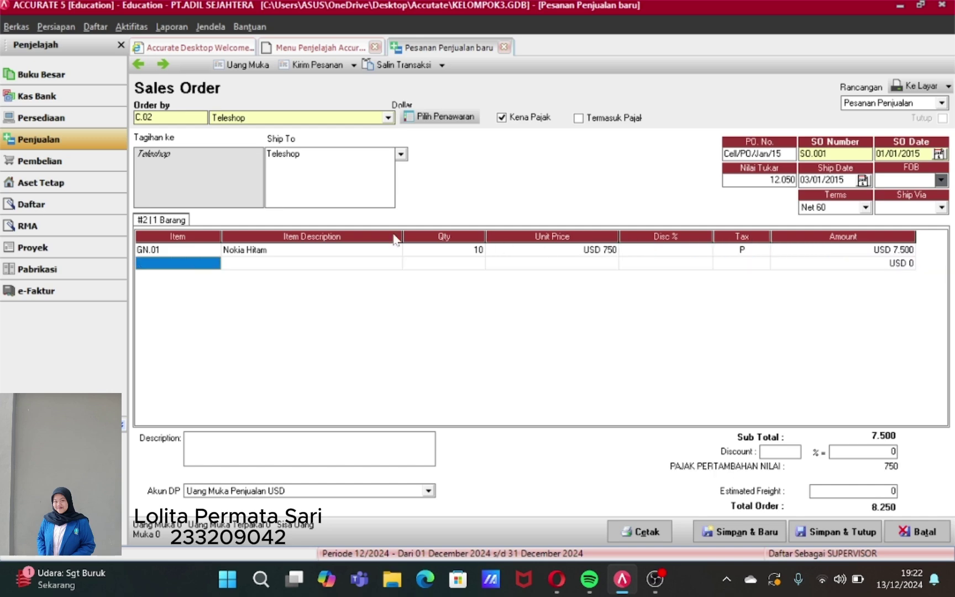
# - Add item GN.02 Nokia Merah as the second order line with a quantity of 15
pyautogui.click(178, 264)
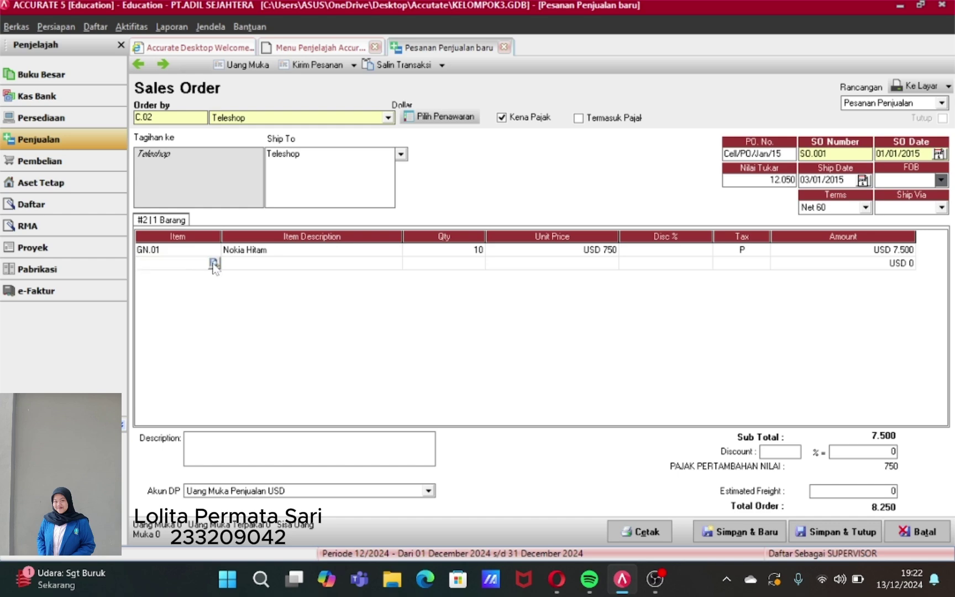
pyautogui.click(214, 264)
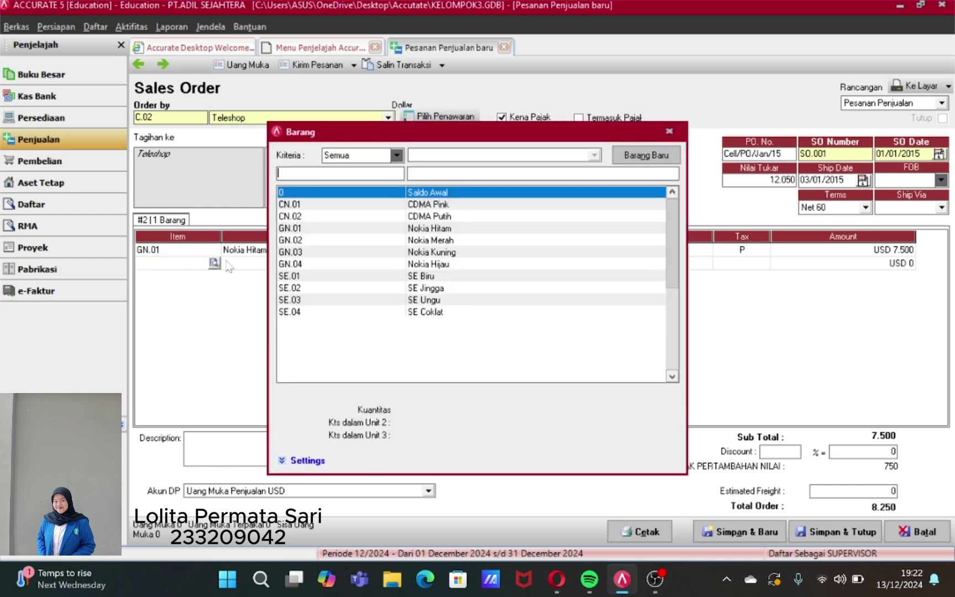
pyautogui.doubleClick(427, 240)
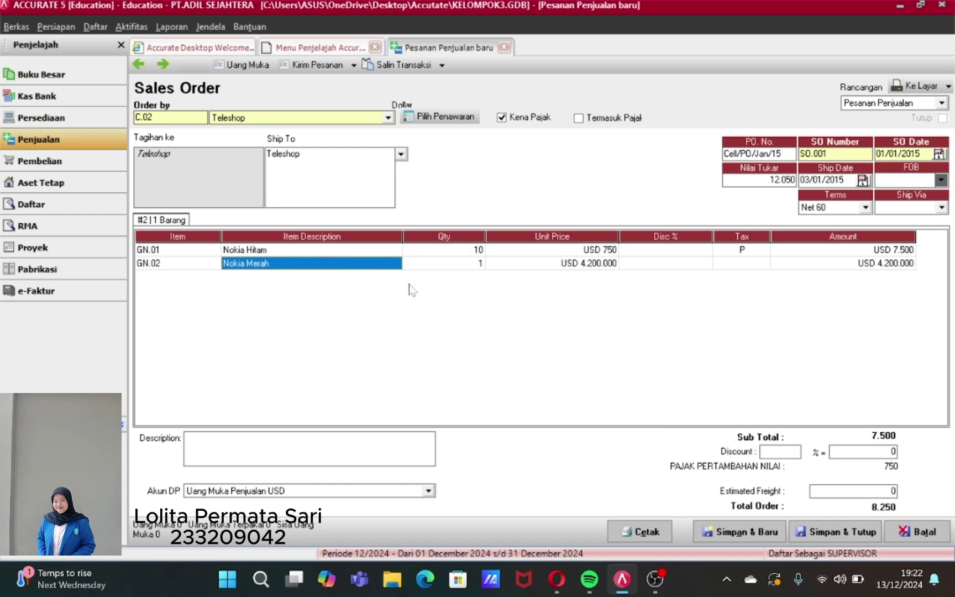
pyautogui.press('Tab')
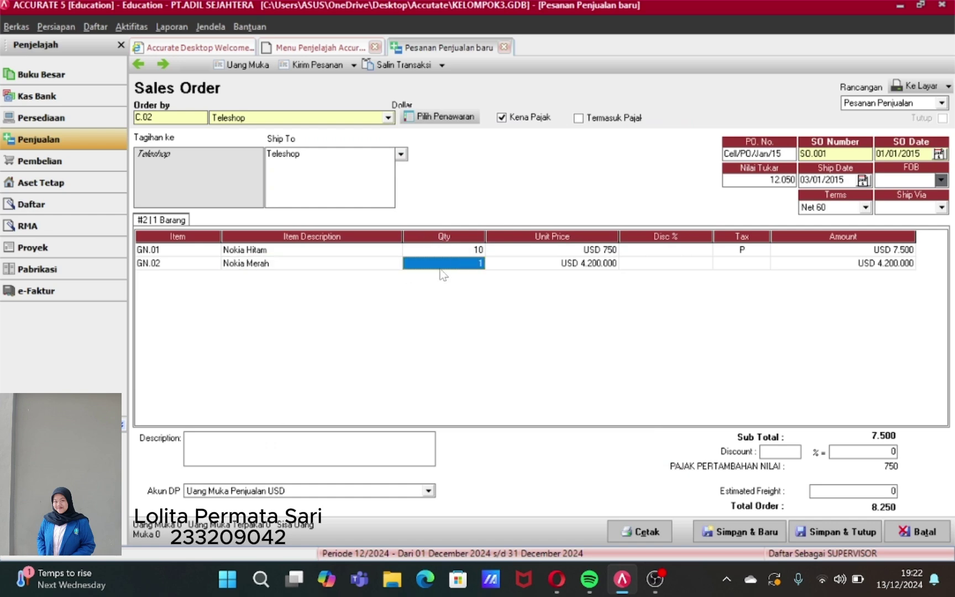
pyautogui.press('BackSpace')
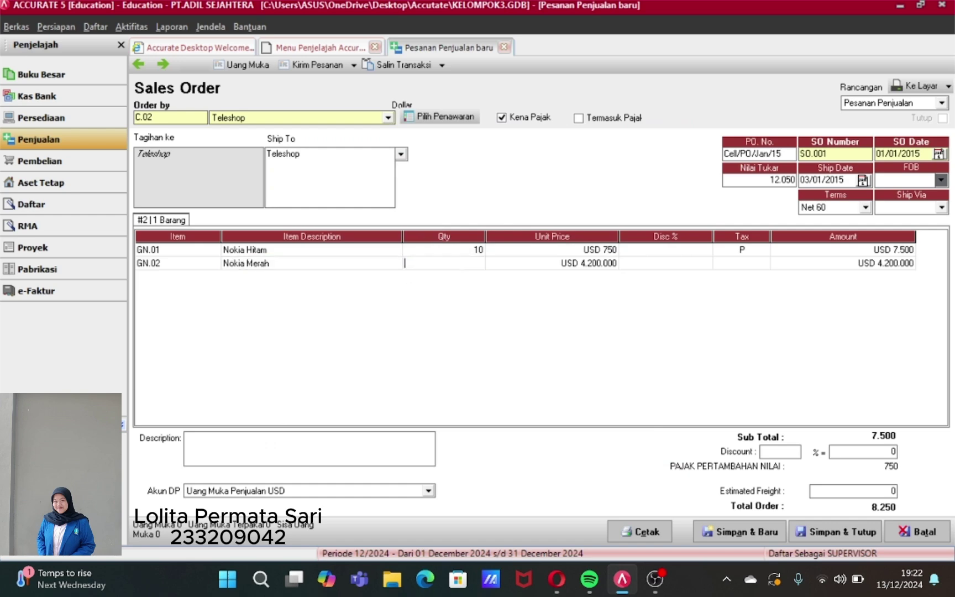
pyautogui.write('15')
pyautogui.press('Tab')
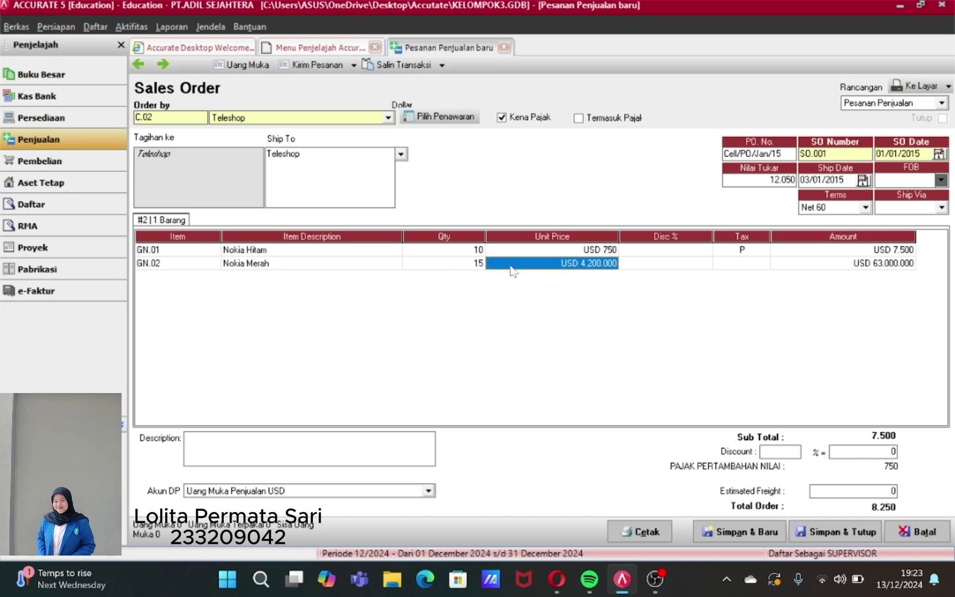
# - Set the Nokia Merah line's unit price to USD 442 and its tax code to P
pyautogui.press('Up')
pyautogui.doubleClick(552, 263)
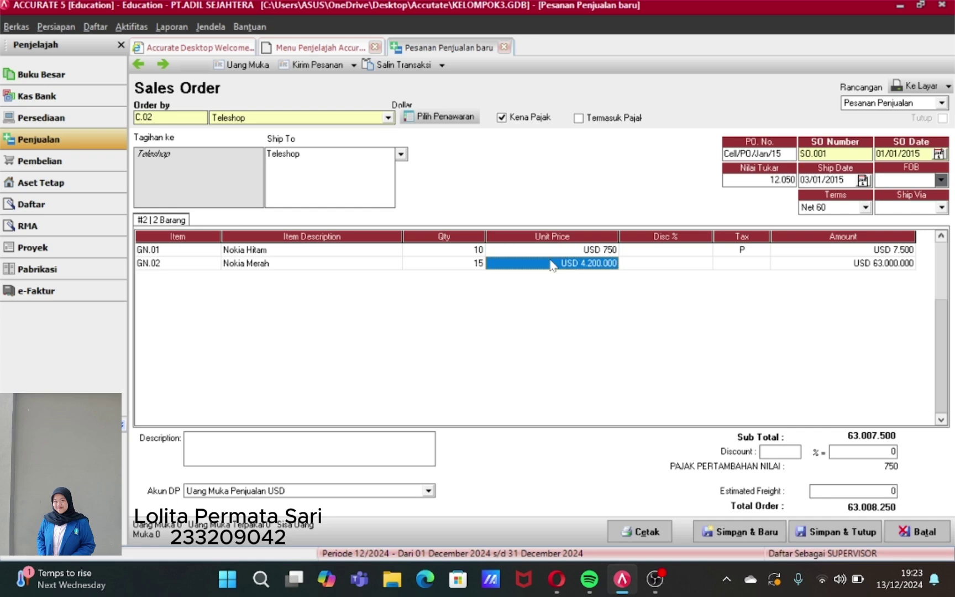
pyautogui.click(601, 216)
pyautogui.doubleClick(591, 264)
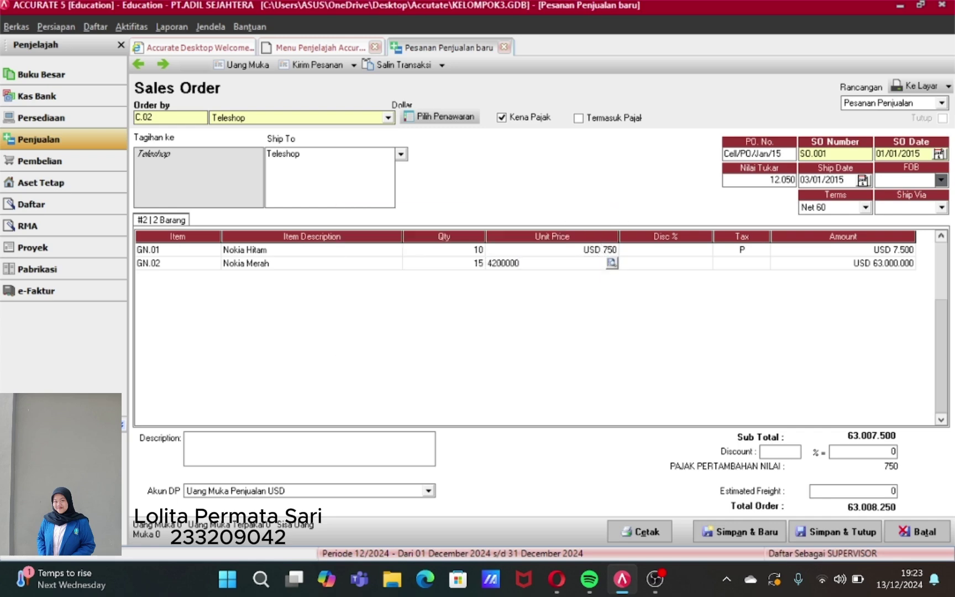
pyautogui.press('BackSpace')
pyautogui.press('BackSpace')
pyautogui.press('BackSpace')
pyautogui.press('BackSpace')
pyautogui.press('BackSpace')
pyautogui.press('BackSpace')
pyautogui.press('BackSpace')
pyautogui.write('442')
pyautogui.press('Tab')
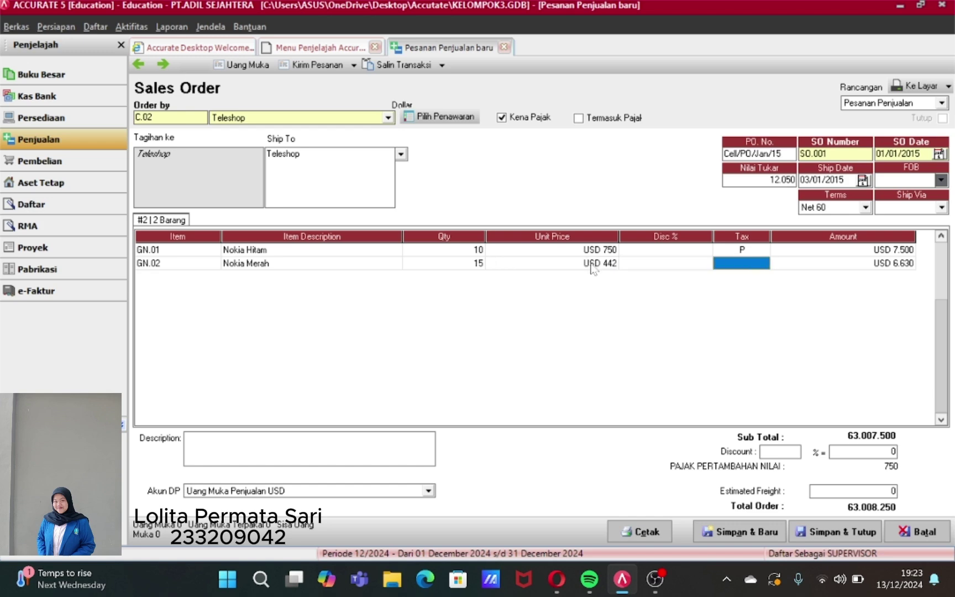
pyautogui.write('p')
pyautogui.press('Tab')
pyautogui.press('Tab')
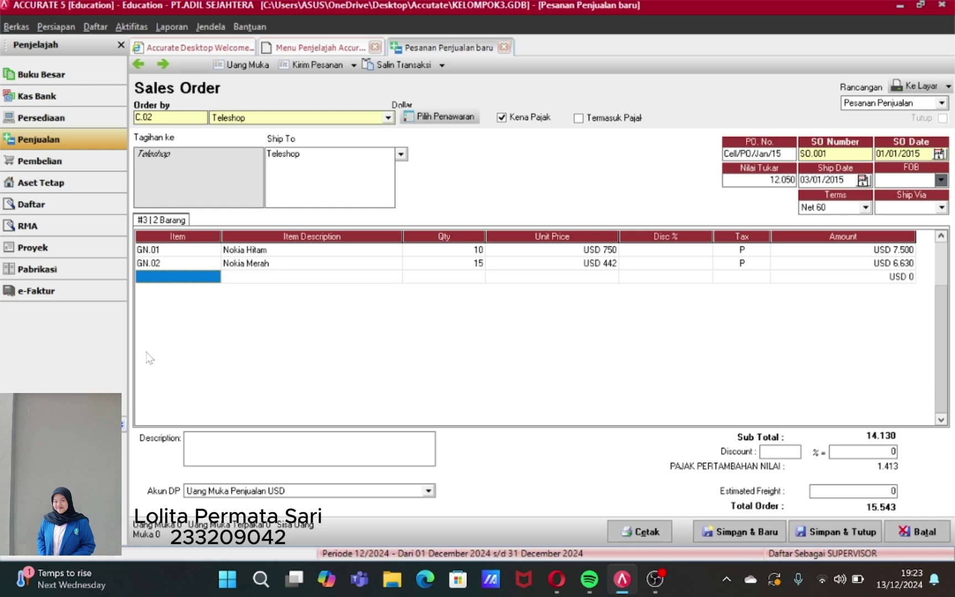
# - Add item SE.01 SE Biru as the third order line with a quantity of 5
pyautogui.click(182, 282)
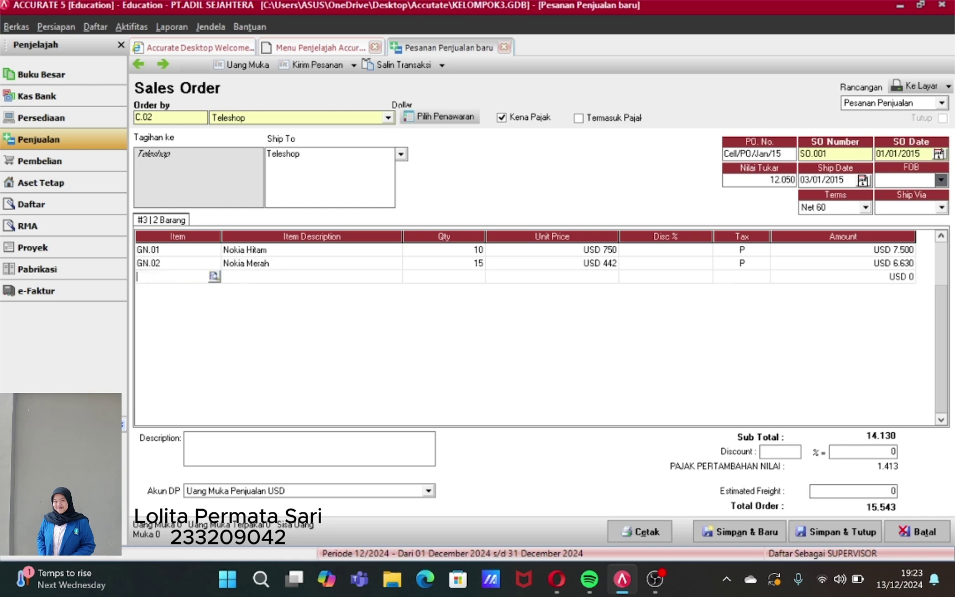
pyautogui.click(214, 276)
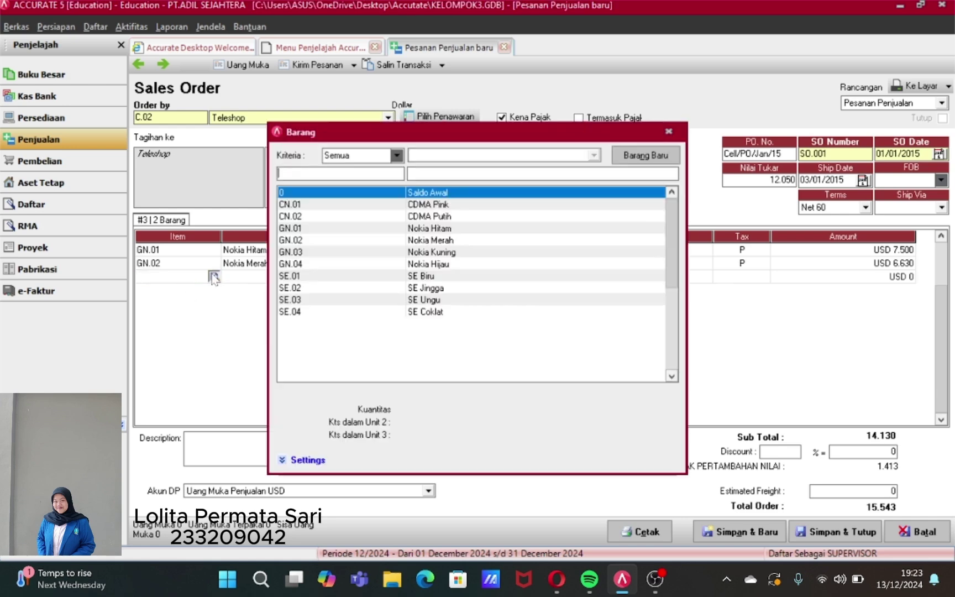
pyautogui.doubleClick(417, 276)
pyautogui.press('Tab')
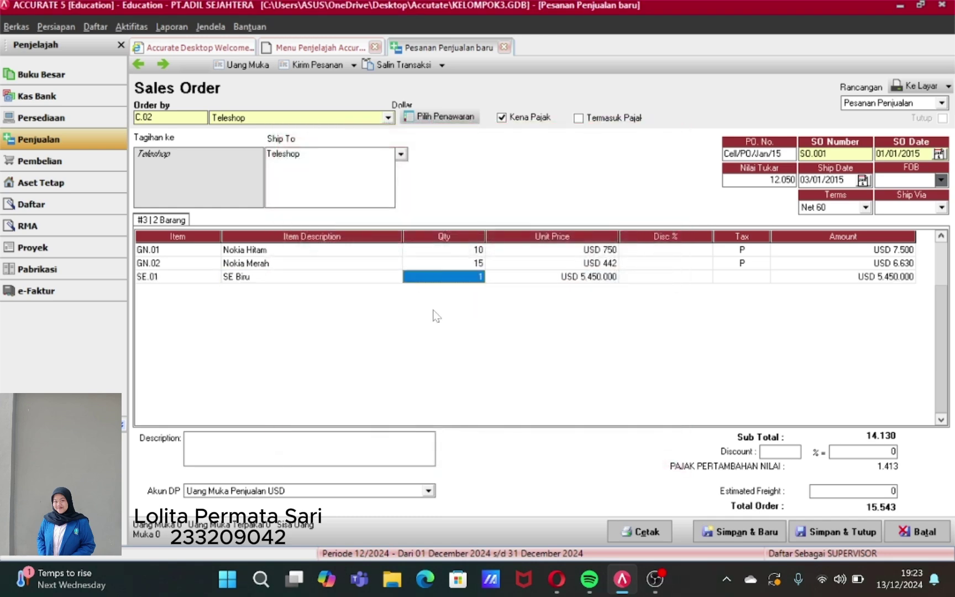
pyautogui.click(478, 279)
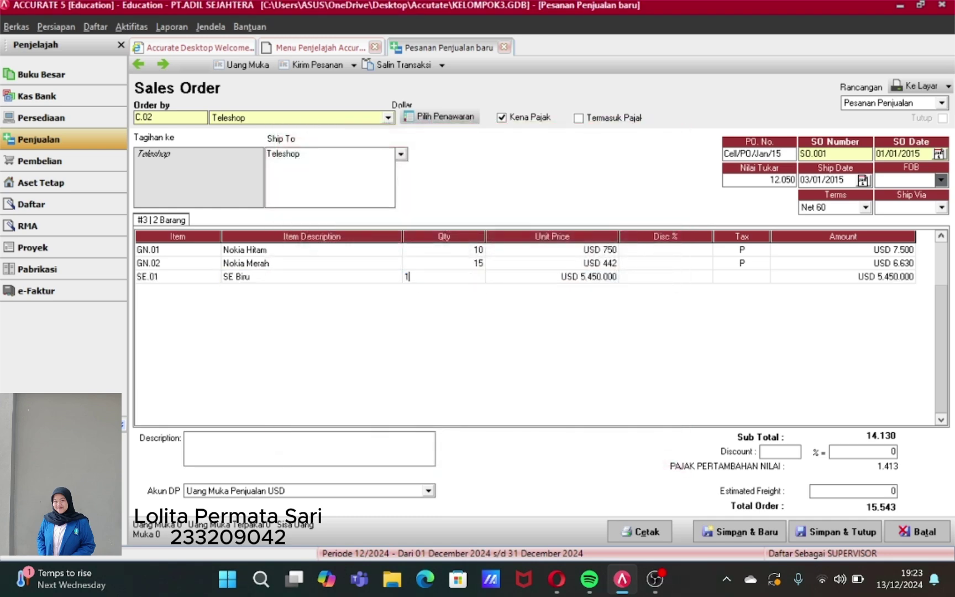
pyautogui.press('BackSpace')
pyautogui.write('5')
pyautogui.press('Tab')
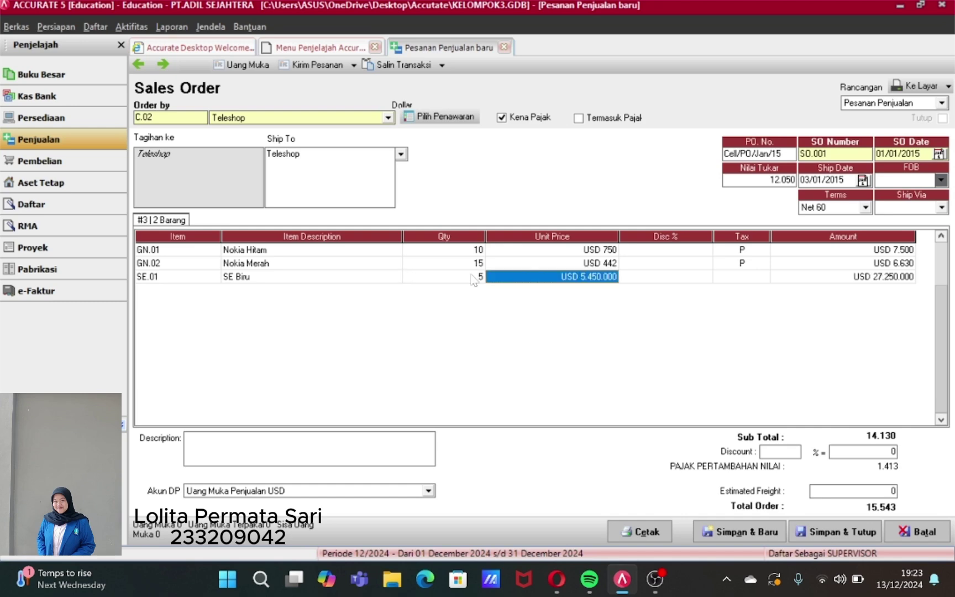
# - Set the SE Biru line's unit price to USD 574 and its tax code to P
pyautogui.click(572, 278)
pyautogui.press('BackSpace')
pyautogui.press('BackSpace')
pyautogui.press('BackSpace')
pyautogui.press('BackSpace')
pyautogui.press('BackSpace')
pyautogui.press('BackSpace')
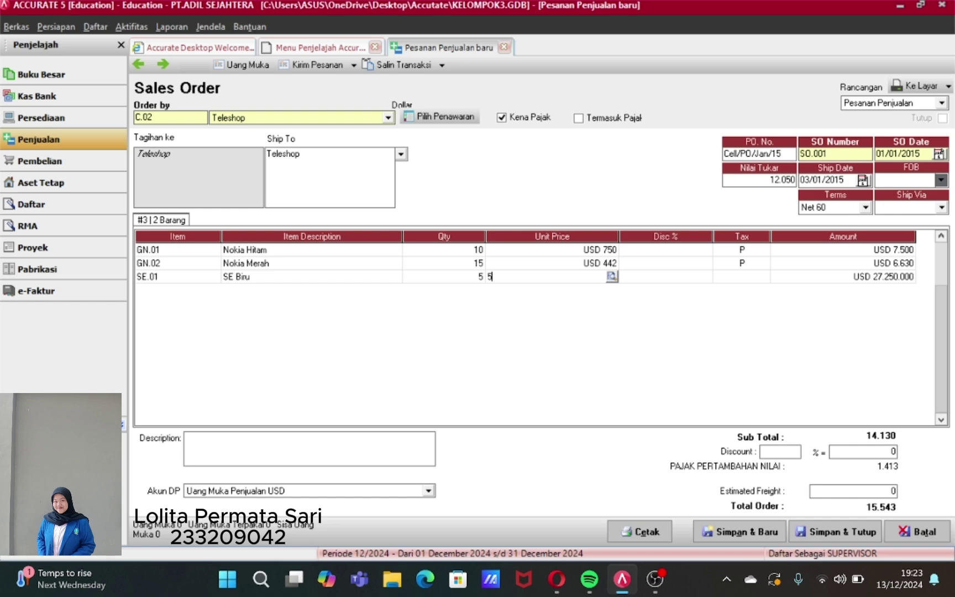
pyautogui.write('74')
pyautogui.press('Tab')
pyautogui.press('Tab')
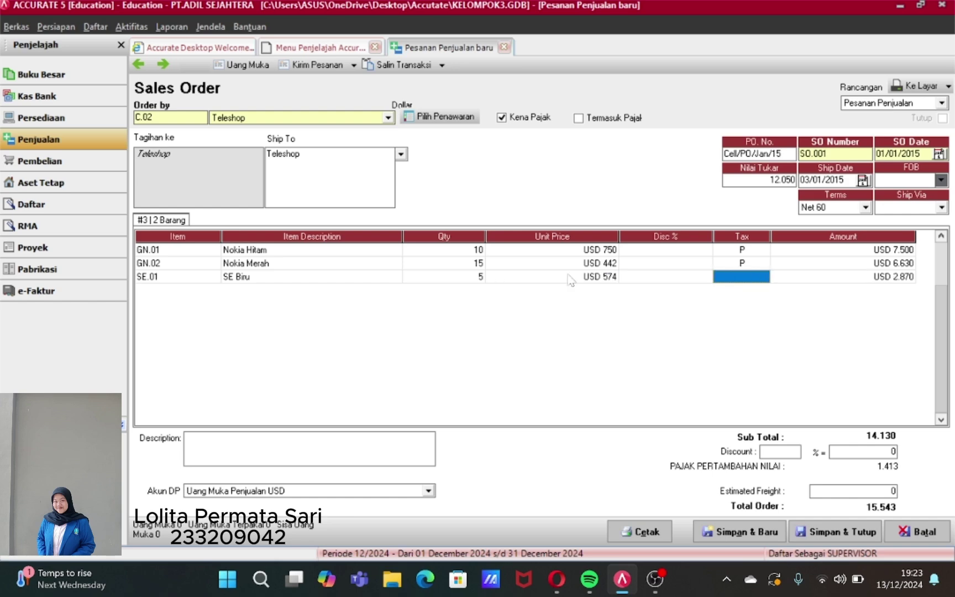
pyautogui.write('P')
pyautogui.press('Tab')
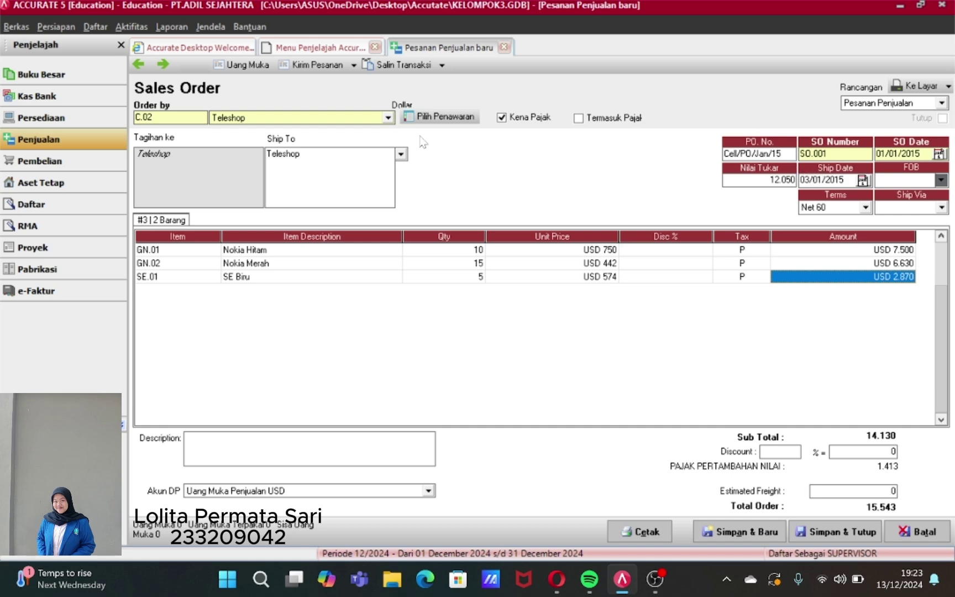
# - Create a down-payment invoice from Teleshop's sales order, using a dollar exchange rate of 12050
pyautogui.click(246, 66)
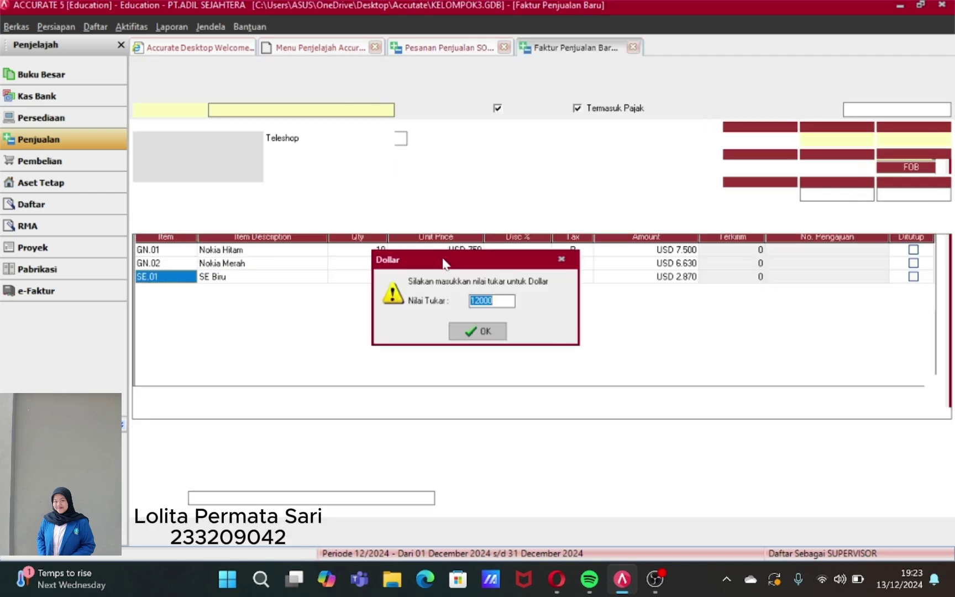
pyautogui.click(497, 302)
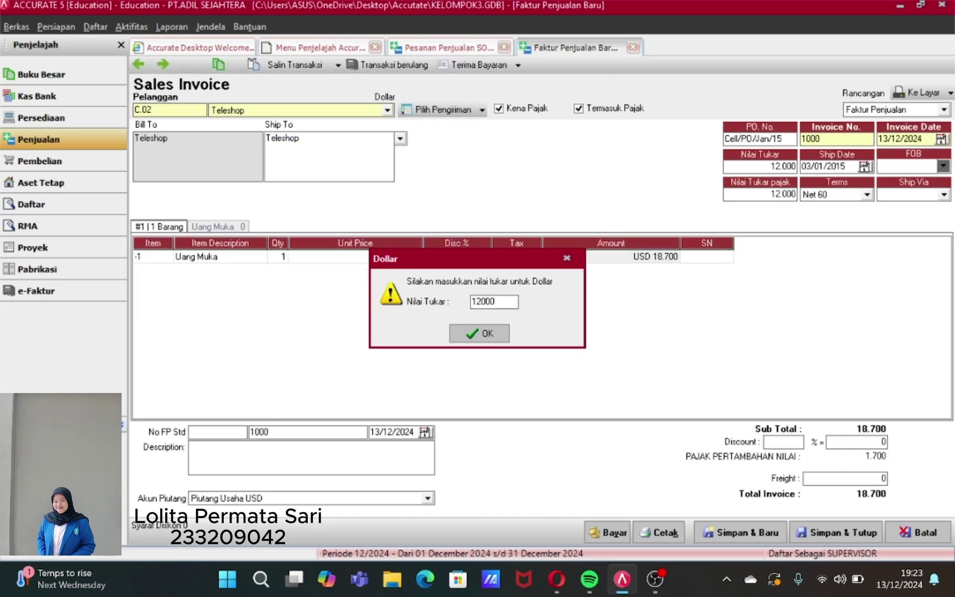
pyautogui.press('BackSpace')
pyautogui.press('BackSpace')
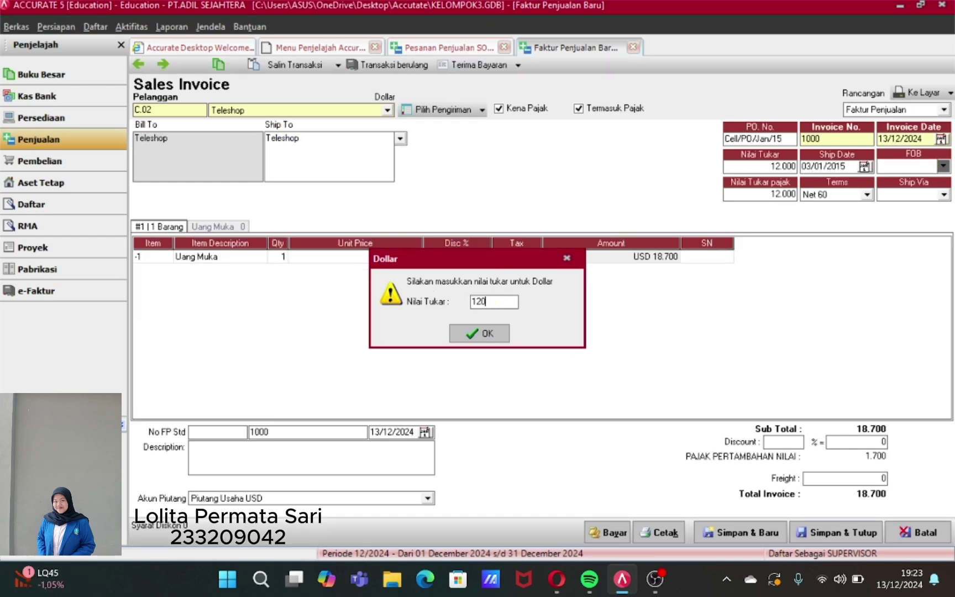
pyautogui.write('50')
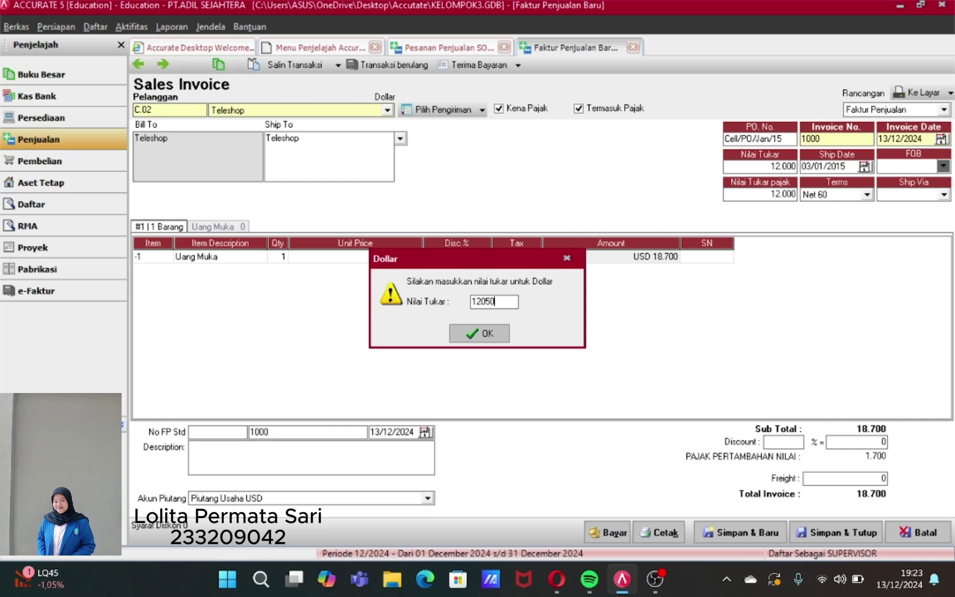
pyautogui.click(489, 334)
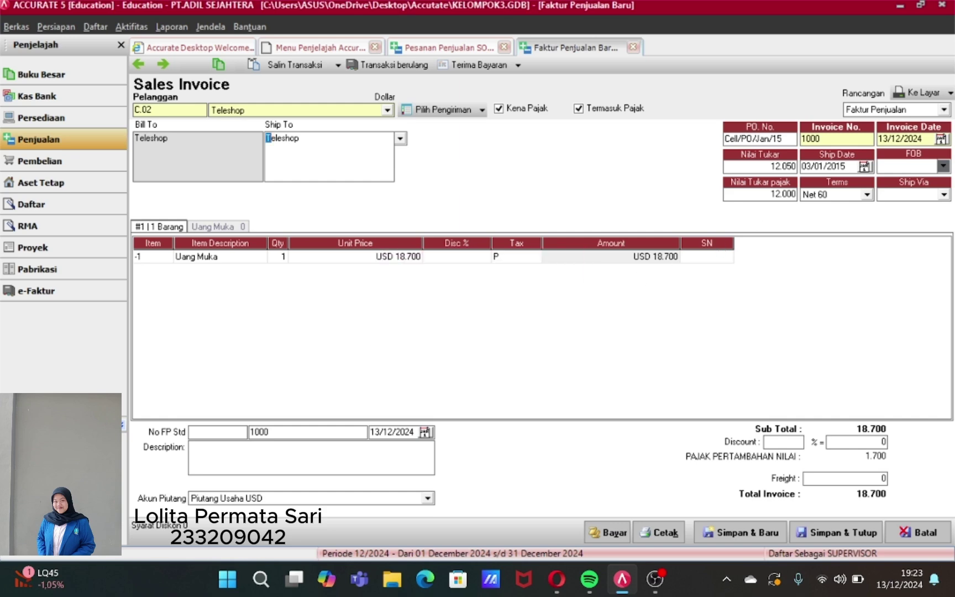
# - Set the down-payment invoice's tax exchange rate to 12045
pyautogui.click(755, 193)
pyautogui.press('BackSpace')
pyautogui.press('BackSpace')
pyautogui.write('345')
pyautogui.press('BackSpace')
pyautogui.press('BackSpace')
pyautogui.press('BackSpace')
pyautogui.write('45')
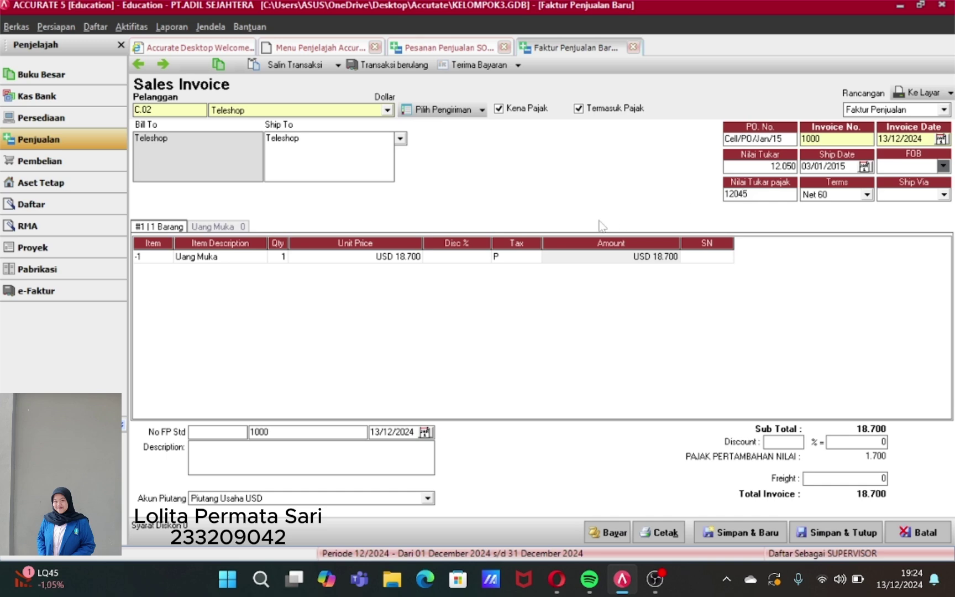
# - Set the unit price of the Uang Muka line to USD 10,000
pyautogui.click(414, 258)
pyautogui.click(413, 259)
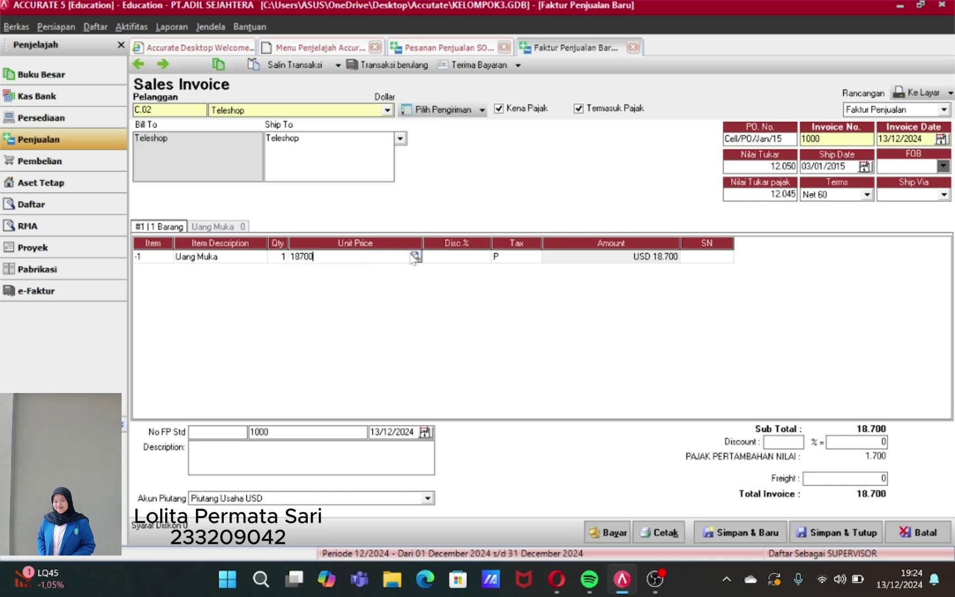
pyautogui.press('BackSpace')
pyautogui.press('BackSpace')
pyautogui.press('BackSpace')
pyautogui.press('BackSpace')
pyautogui.write('0000')
# - Set the down-payment invoice's date to 01/01/2015
pyautogui.click(923, 139)
pyautogui.press('BackSpace')
pyautogui.press('BackSpace')
pyautogui.press('BackSpace')
pyautogui.press('BackSpace')
pyautogui.press('BackSpace')
pyautogui.press('BackSpace')
pyautogui.press('BackSpace')
pyautogui.press('BackSpace')
pyautogui.press('BackSpace')
pyautogui.press('BackSpace')
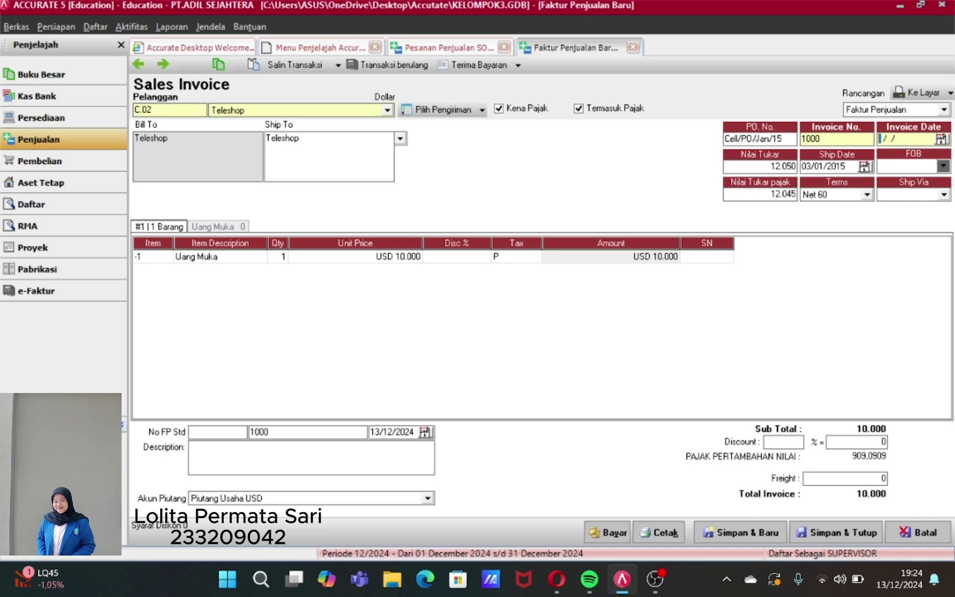
pyautogui.write('01/01/15')
# - Change the down-payment invoice number to DP-001
pyautogui.click(827, 139)
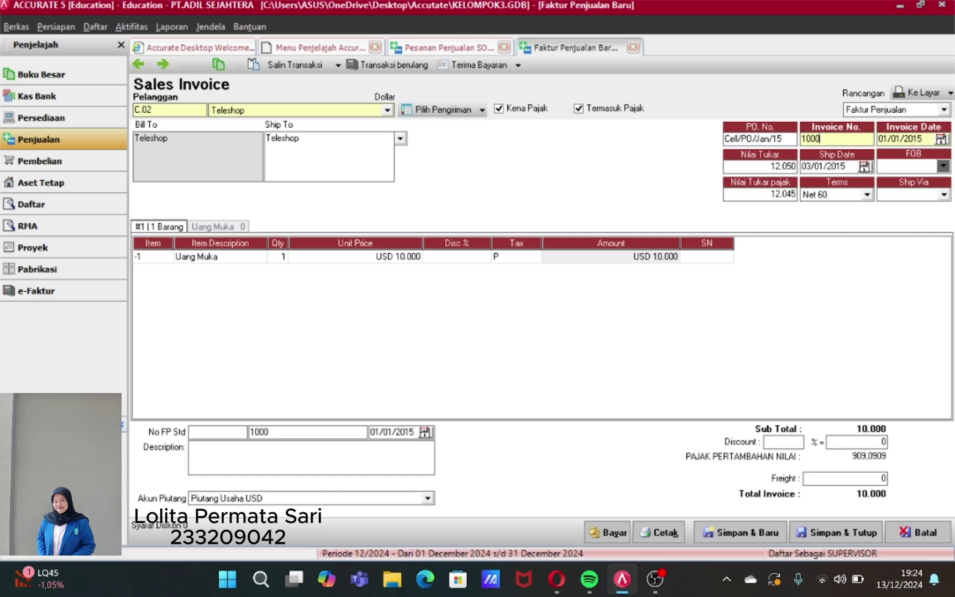
pyautogui.press('BackSpace')
pyautogui.press('BackSpace')
pyautogui.press('BackSpace')
pyautogui.write('DP')
pyautogui.press('BackSpace')
pyautogui.press('BackSpace')
pyautogui.press('BackSpace')
pyautogui.write('DP-001')
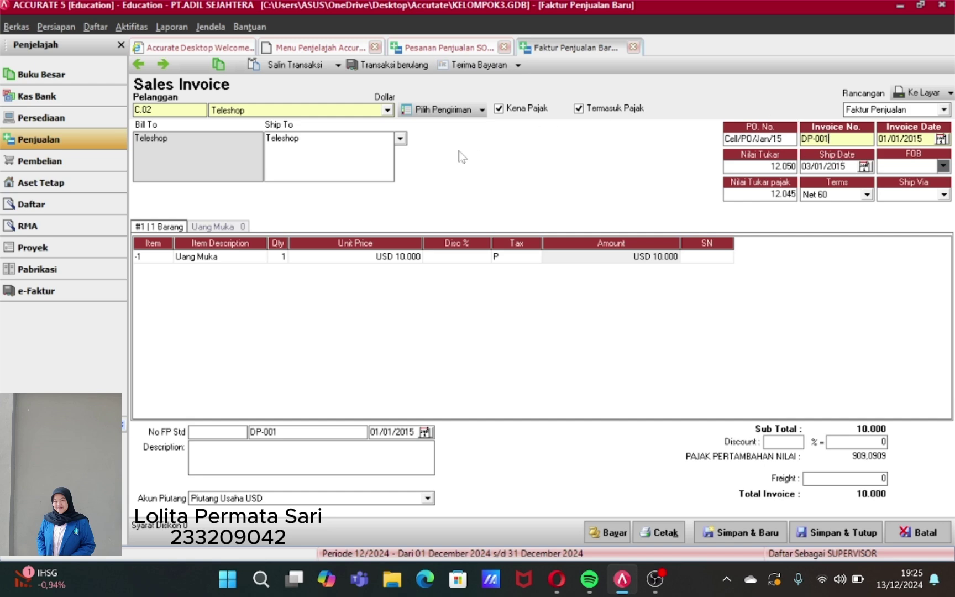
# - Create a customer receipt for invoice DP-001 at the 12050 dollar rate, with payment date 01/01/2015
pyautogui.click(475, 65)
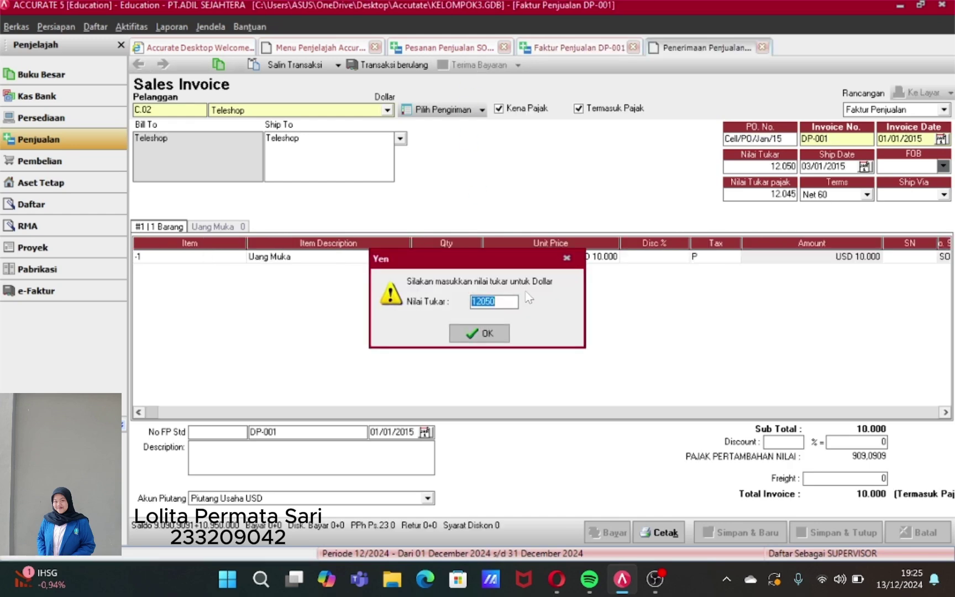
pyautogui.click(479, 333)
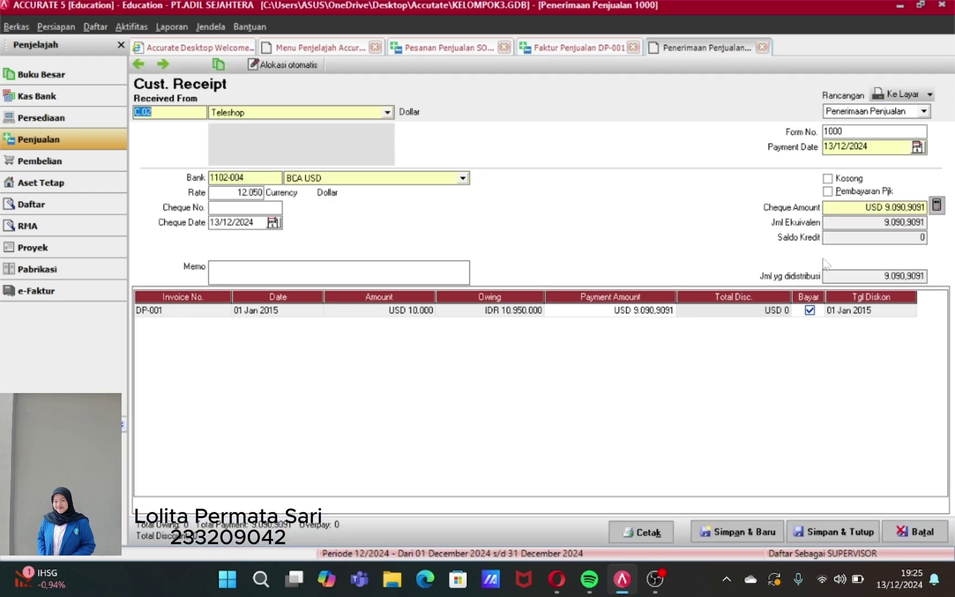
pyautogui.click(868, 146)
pyautogui.press('BackSpace')
pyautogui.press('BackSpace')
pyautogui.press('BackSpace')
pyautogui.press('BackSpace')
pyautogui.press('BackSpace')
pyautogui.press('BackSpace')
pyautogui.press('BackSpace')
pyautogui.press('BackSpace')
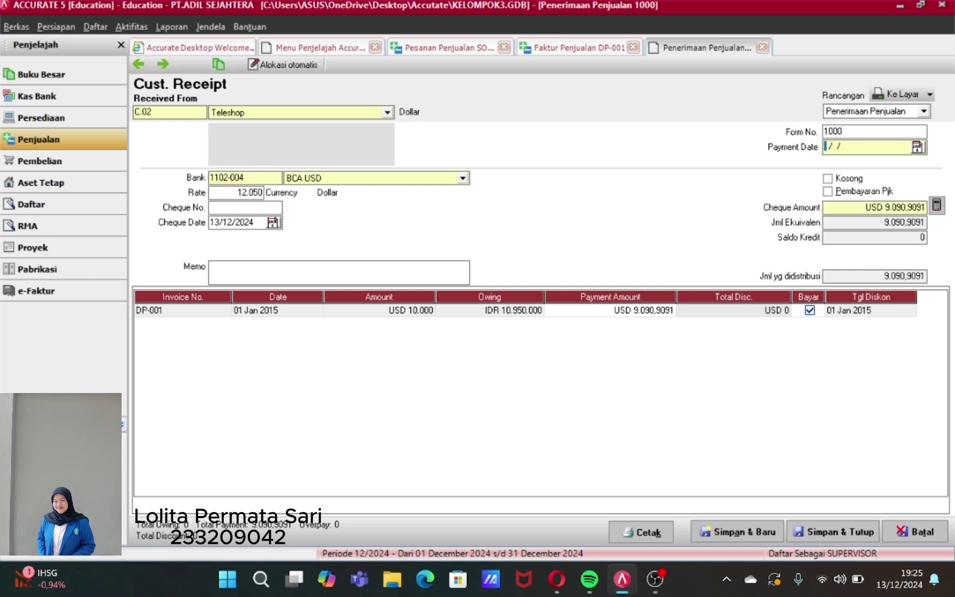
pyautogui.write('01/01/')
pyautogui.write('15')
pyautogui.press('BackSpace')
pyautogui.write('5')
# - Change the customer receipt's form number to CR-001
pyautogui.click(843, 131)
pyautogui.press('BackSpace')
pyautogui.press('BackSpace')
pyautogui.press('BackSpace')
pyautogui.press('BackSpace')
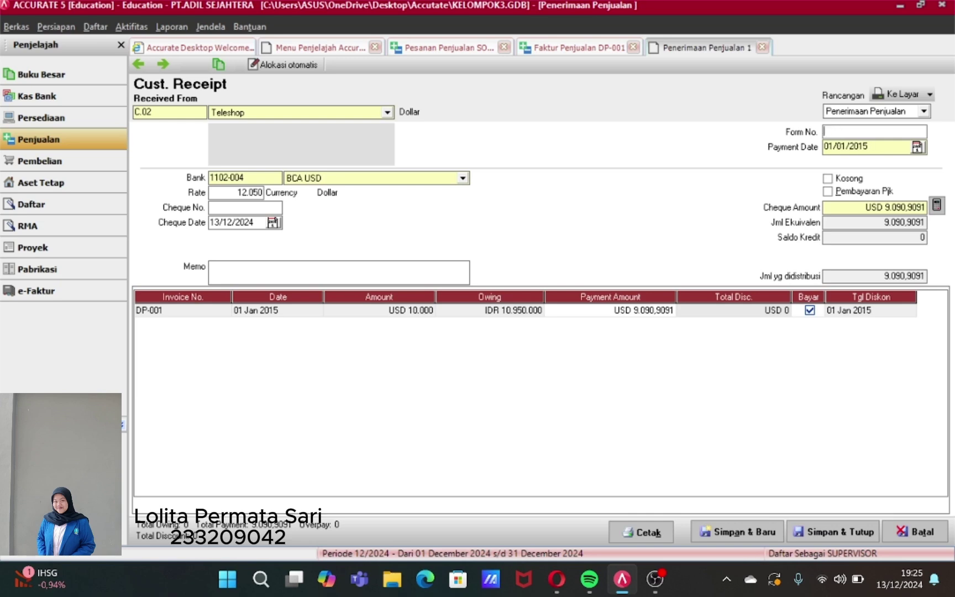
pyautogui.write('CR-001')
# - Set the cheque date of receipt CR-001 to 01/01/2015
pyautogui.press('BackSpace')
pyautogui.press('BackSpace')
pyautogui.press('BackSpace')
pyautogui.press('BackSpace')
pyautogui.press('BackSpace')
pyautogui.press('BackSpace')
pyautogui.press('BackSpace')
pyautogui.press('BackSpace')
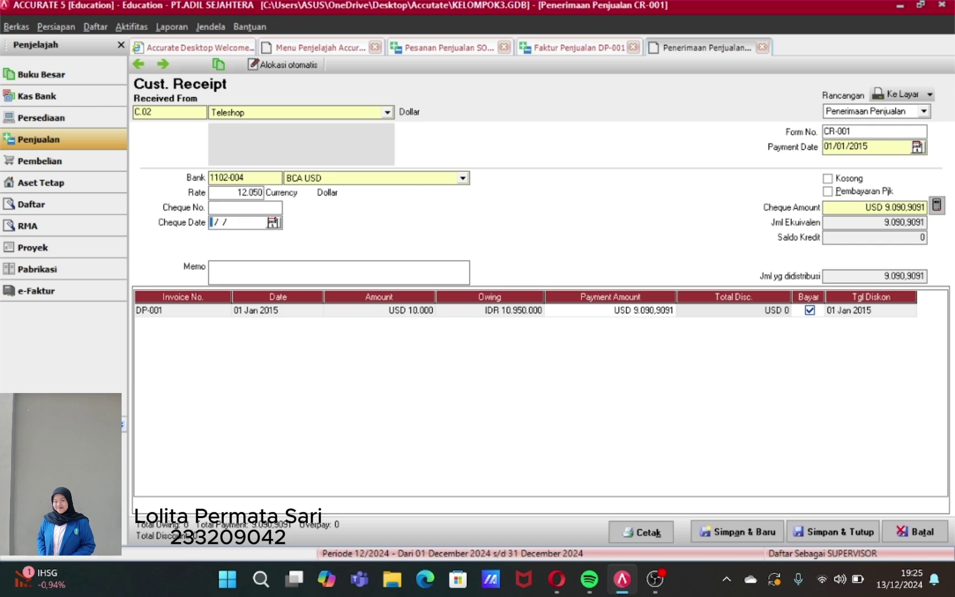
pyautogui.write('01/01/15')
# - Enter the memo "Pembayaran DP Teleshop SO.001" on receipt CR-001, then save it and start a new receipt
pyautogui.press('Tab')
pyautogui.write('Pem')
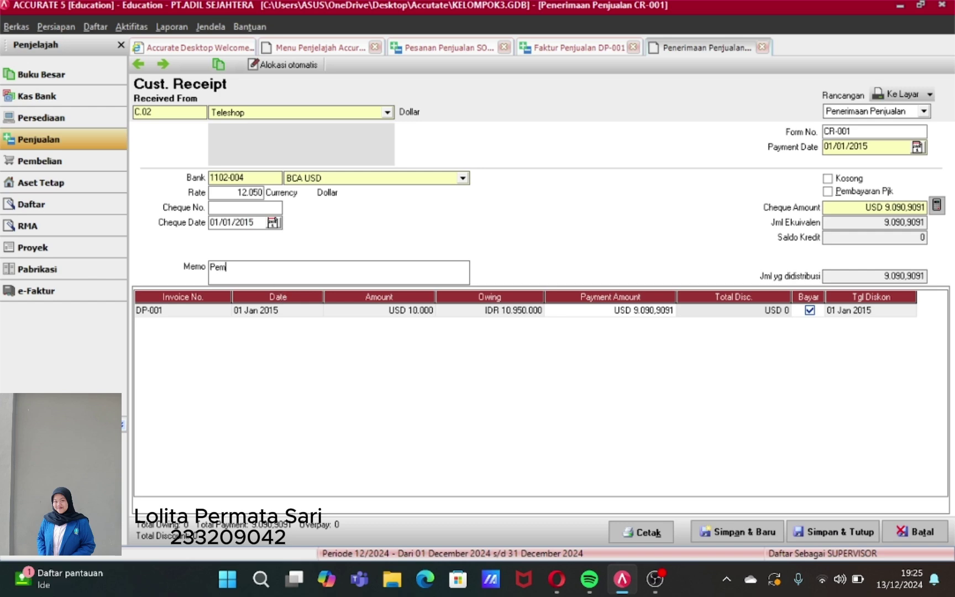
pyautogui.write('bayaran DP SO.001Tele')
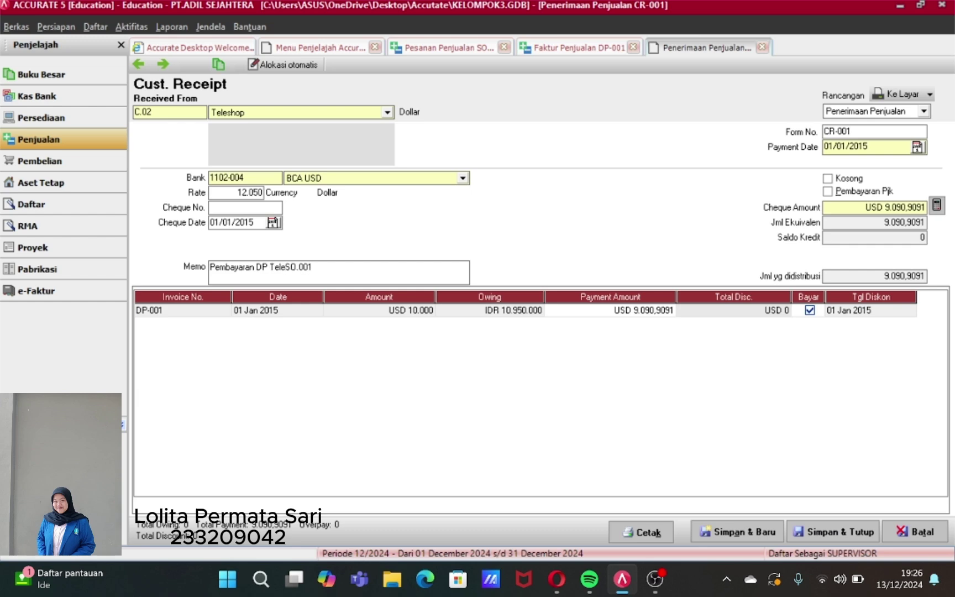
pyautogui.write('shop')
pyautogui.click(744, 532)
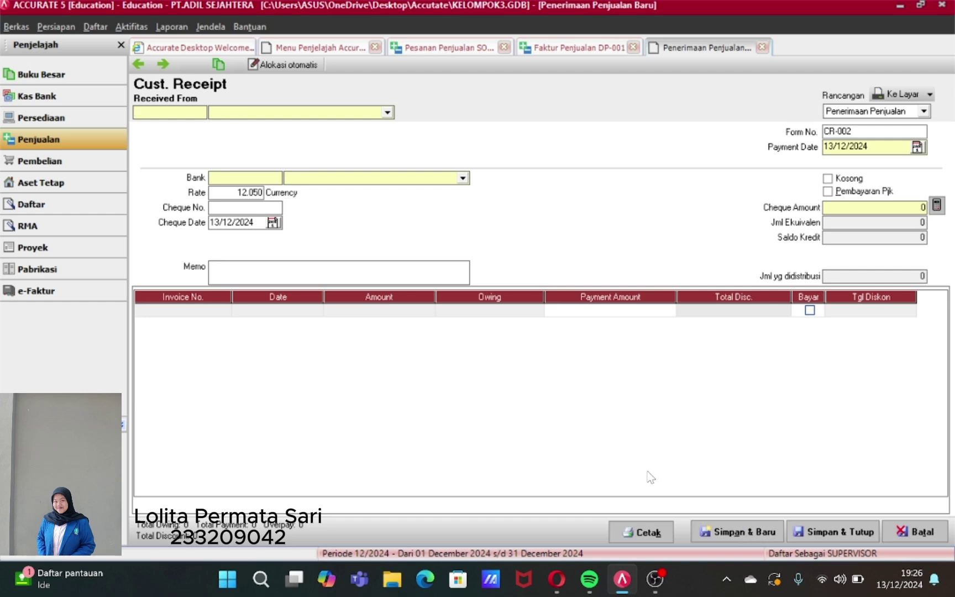
# - Select Teleshop as the payer of receipt CR-002, accept the 12050 dollar rate and choose BCA IDR as the bank
pyautogui.click(388, 112)
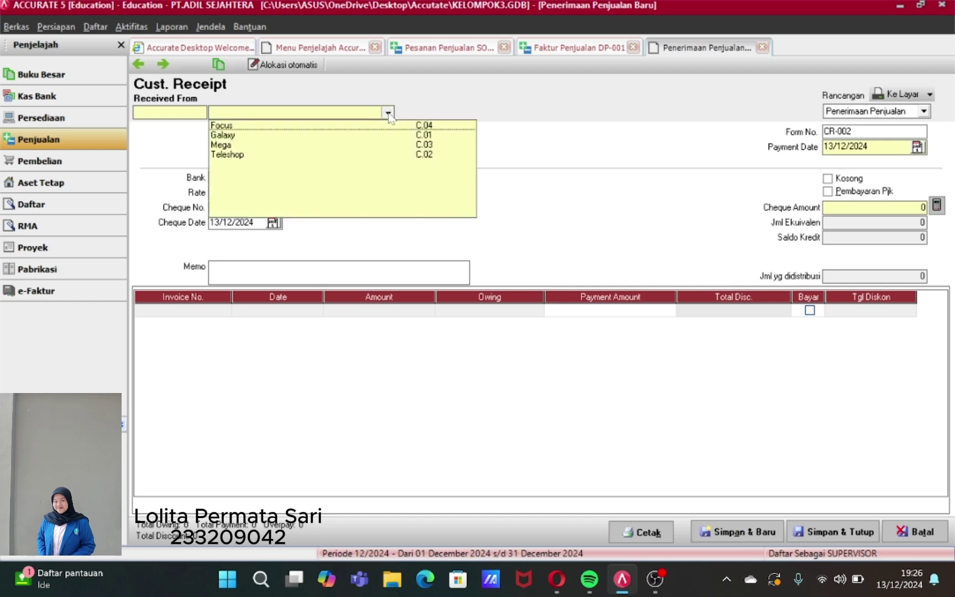
pyautogui.click(338, 156)
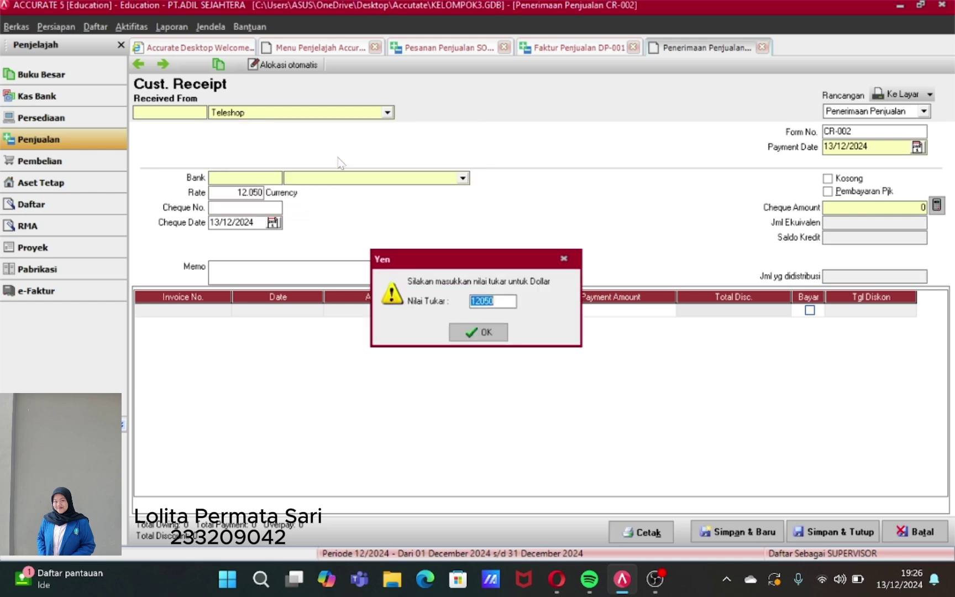
pyautogui.click(487, 334)
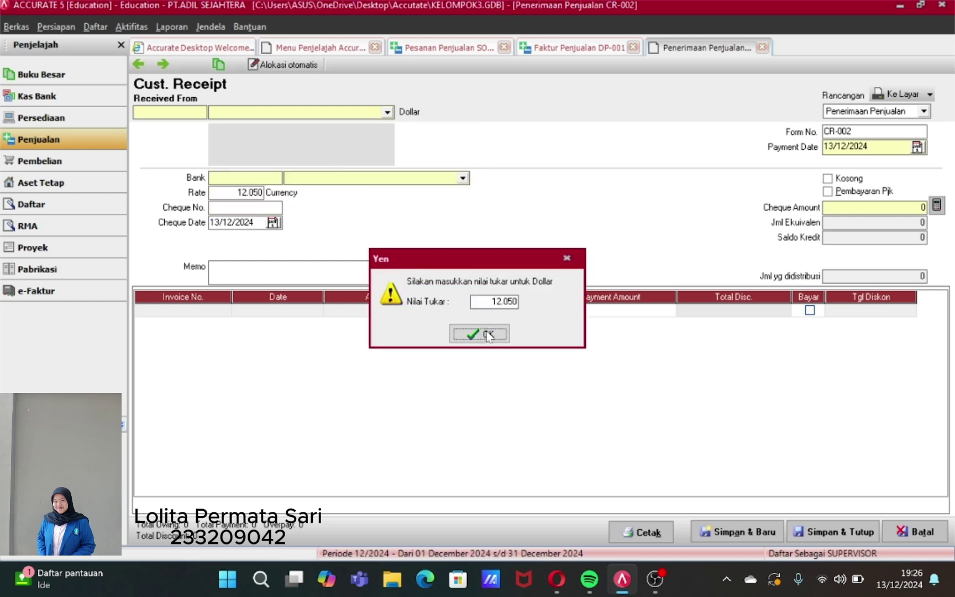
pyautogui.click(462, 178)
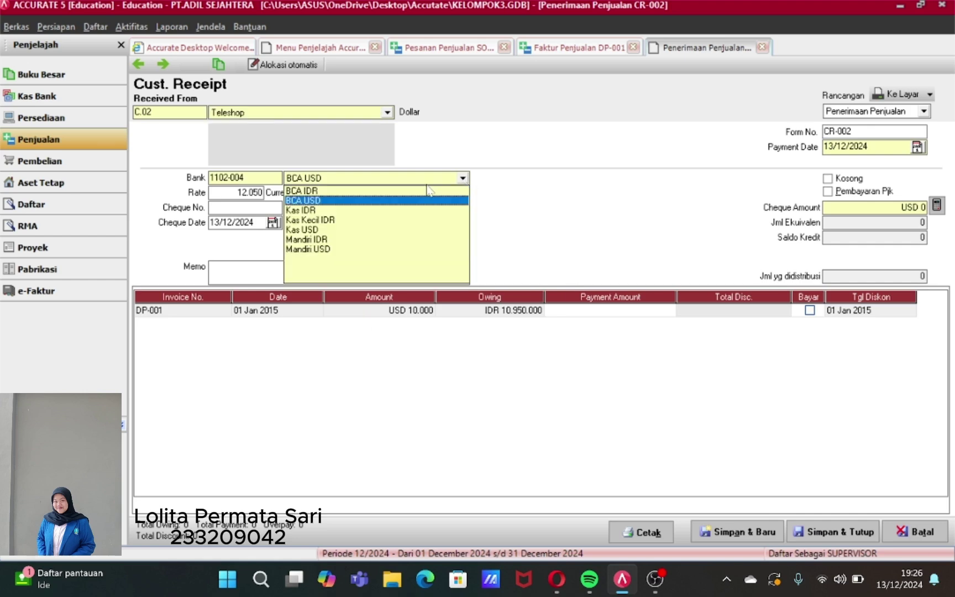
pyautogui.click(386, 191)
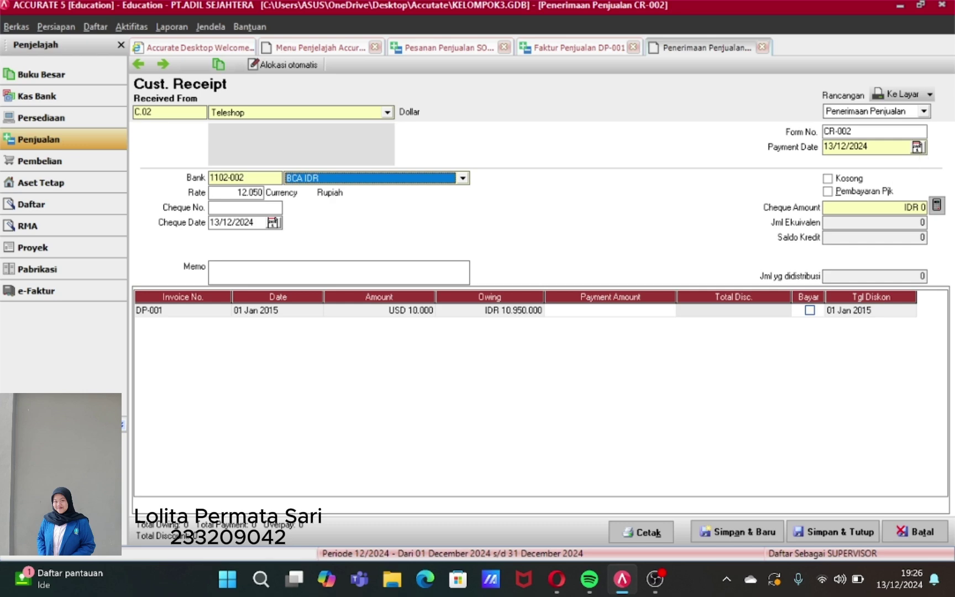
# - Set the payment date of receipt CR-002 to 01/01/2015
pyautogui.click(873, 147)
pyautogui.press('BackSpace')
pyautogui.press('BackSpace')
pyautogui.press('BackSpace')
pyautogui.press('BackSpace')
pyautogui.press('BackSpace')
pyautogui.press('BackSpace')
pyautogui.press('BackSpace')
pyautogui.press('BackSpace')
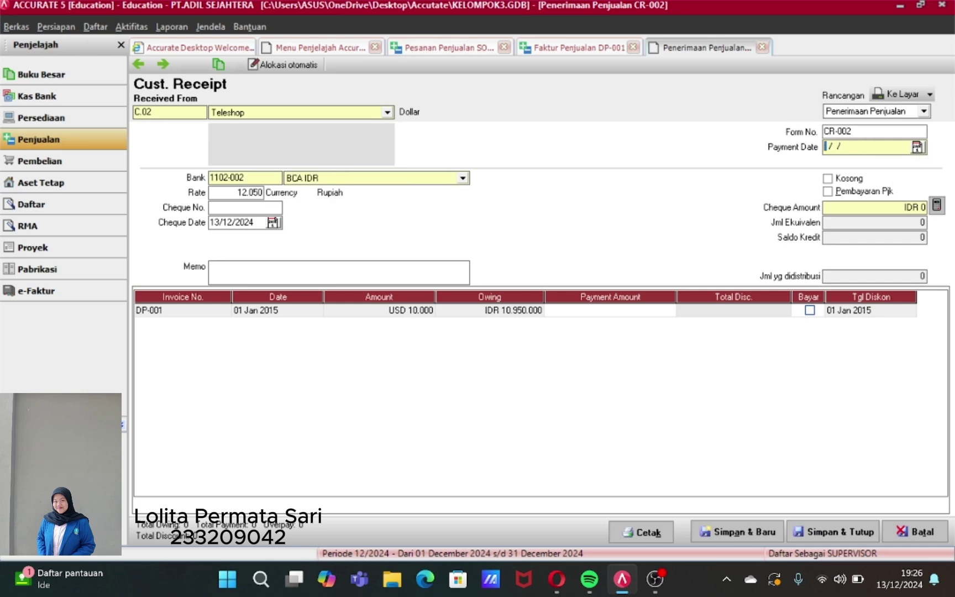
pyautogui.write('010115')
# - Set the exchange rate of the rupiah receipt CR-002 to 1
pyautogui.click(232, 192)
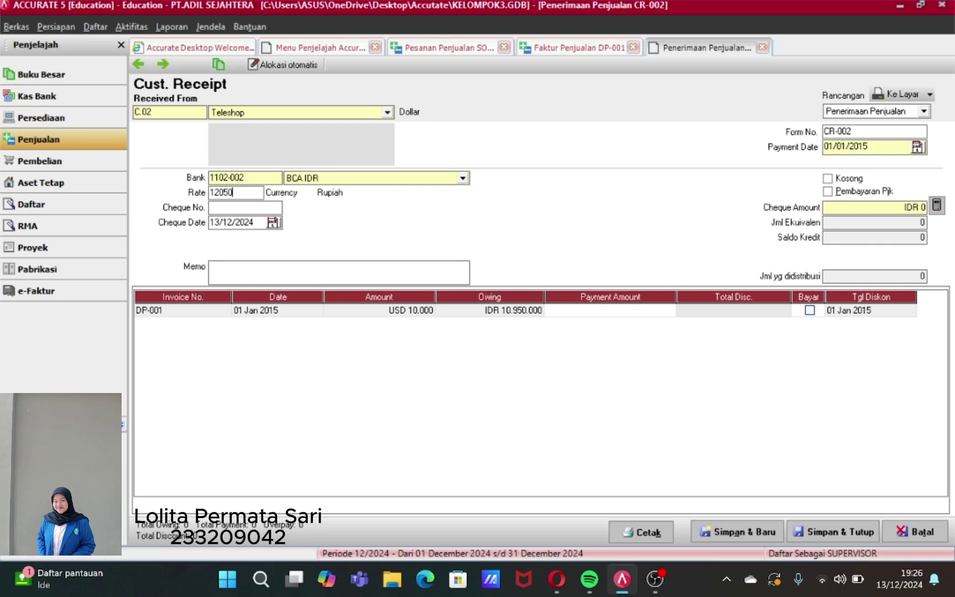
pyautogui.press('BackSpace')
pyautogui.press('BackSpace')
pyautogui.press('BackSpace')
pyautogui.press('BackSpace')
# - Set the cheque date of receipt CR-002 to 01/01/2015
pyautogui.click(254, 222)
pyautogui.press('BackSpace')
pyautogui.press('BackSpace')
pyautogui.press('BackSpace')
pyautogui.press('BackSpace')
pyautogui.press('BackSpace')
pyautogui.press('BackSpace')
pyautogui.press('BackSpace')
pyautogui.press('BackSpace')
pyautogui.write('01/01/')
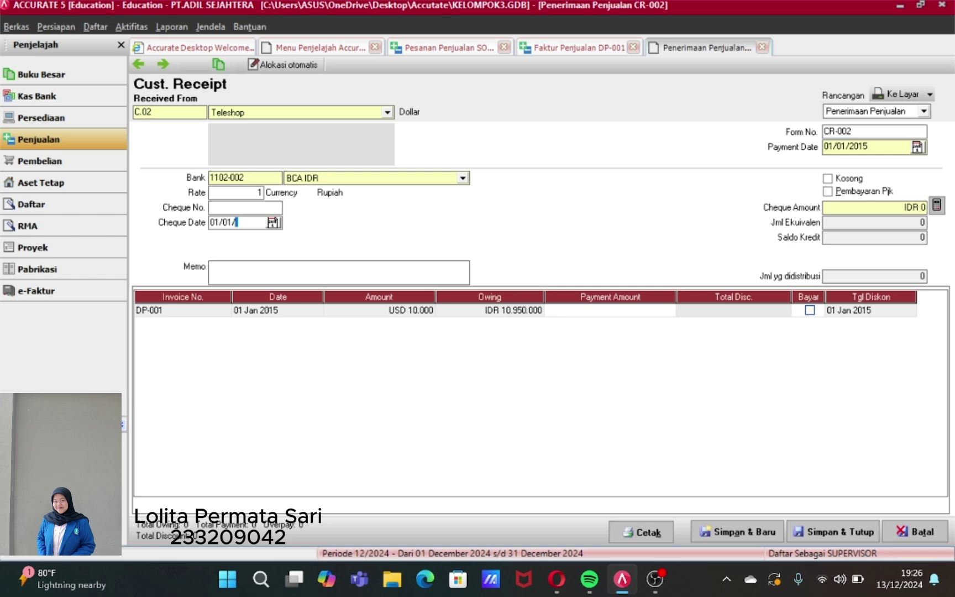
pyautogui.write('15')
# - Mark receipt CR-002 as a tax payment, mark invoice DP-001 as paid and calculate the cheque amount of IDR 10,950,000
pyautogui.click(810, 310)
pyautogui.click(827, 192)
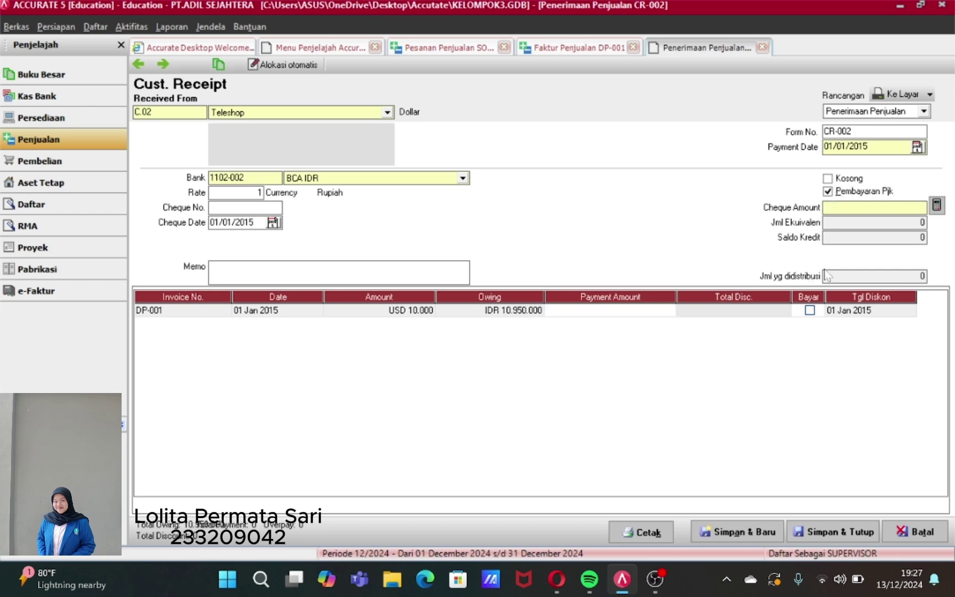
pyautogui.click(809, 311)
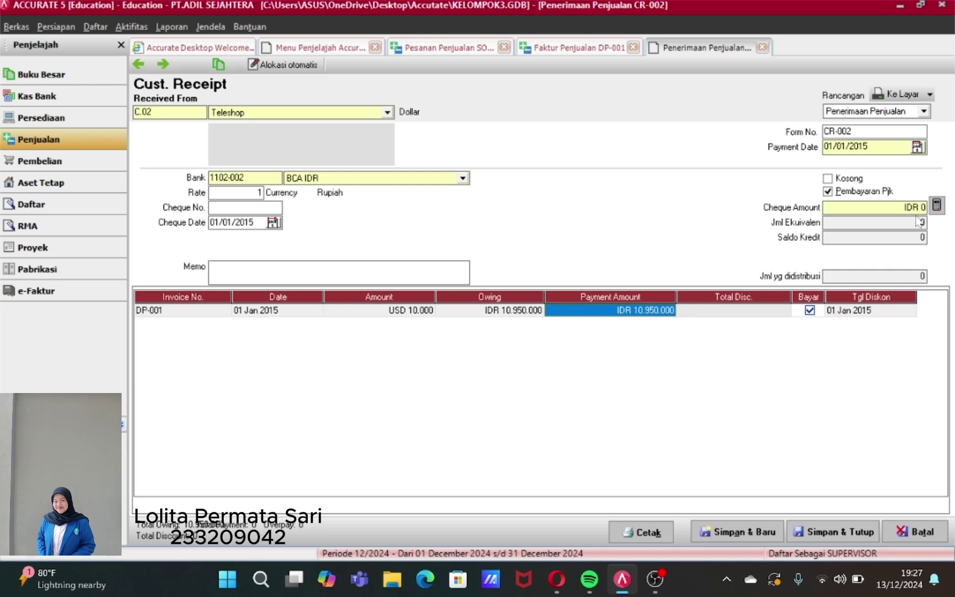
pyautogui.click(938, 208)
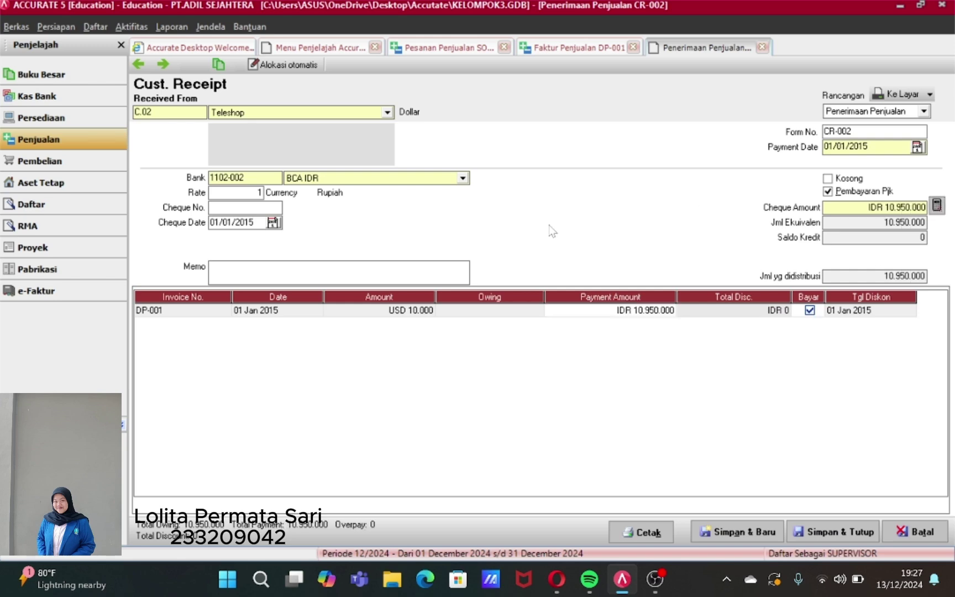
# - Enter the memo "Pembayaran DP PPN Teleshop" on receipt CR-002
pyautogui.click(215, 268)
pyautogui.write('Pembayaran DP PPN')
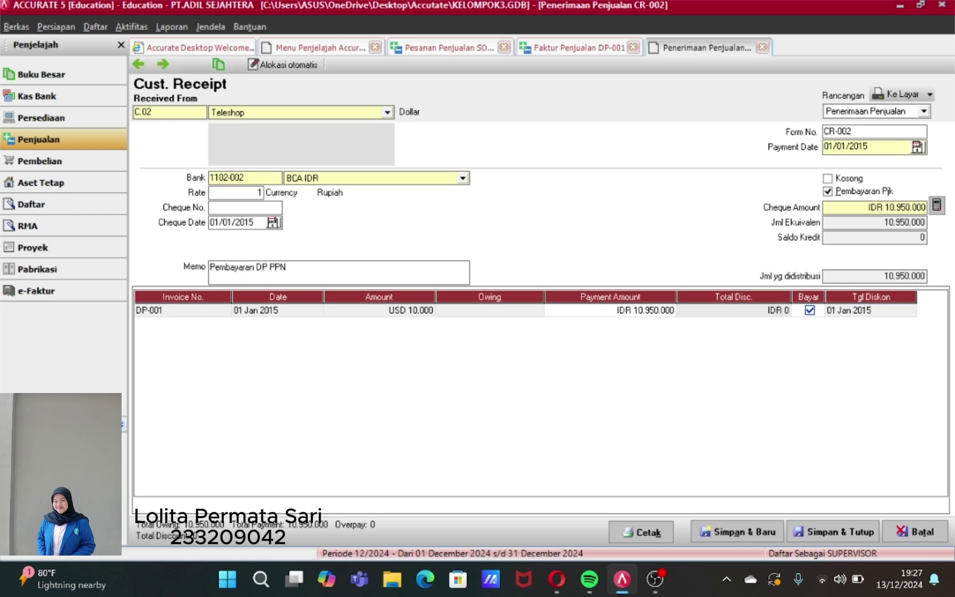
pyautogui.write(' Teleshop')
# - Check the customer, bank and payment amount on tax receipt CR-002, then save and close it
pyautogui.click(388, 113)
pyautogui.click(388, 112)
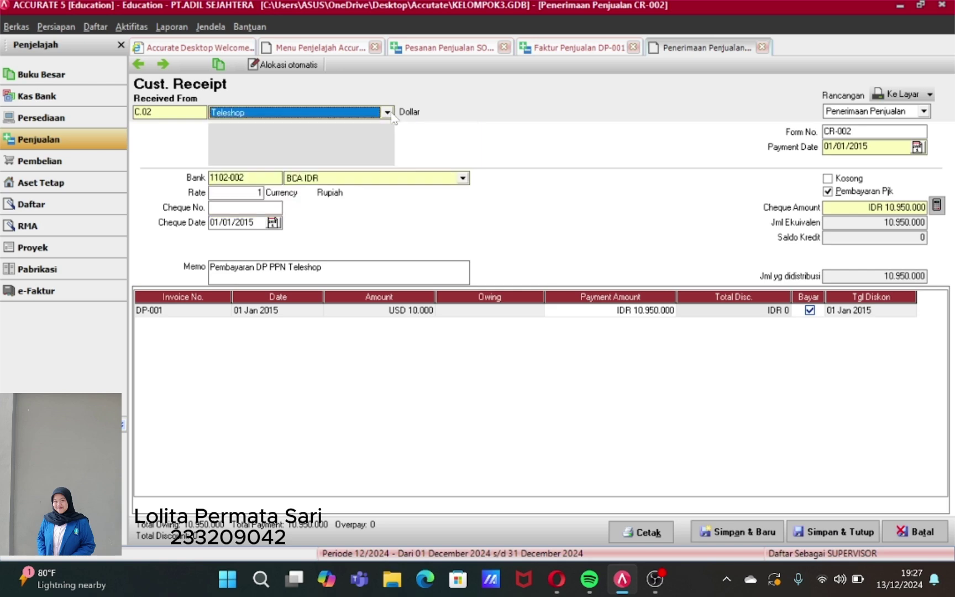
pyautogui.click(463, 178)
pyautogui.click(463, 178)
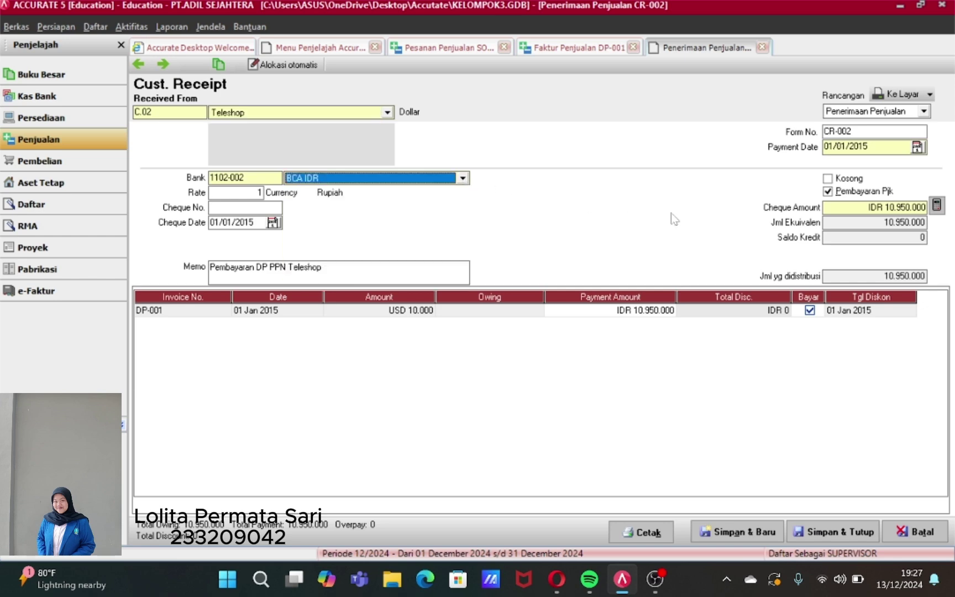
pyautogui.click(938, 210)
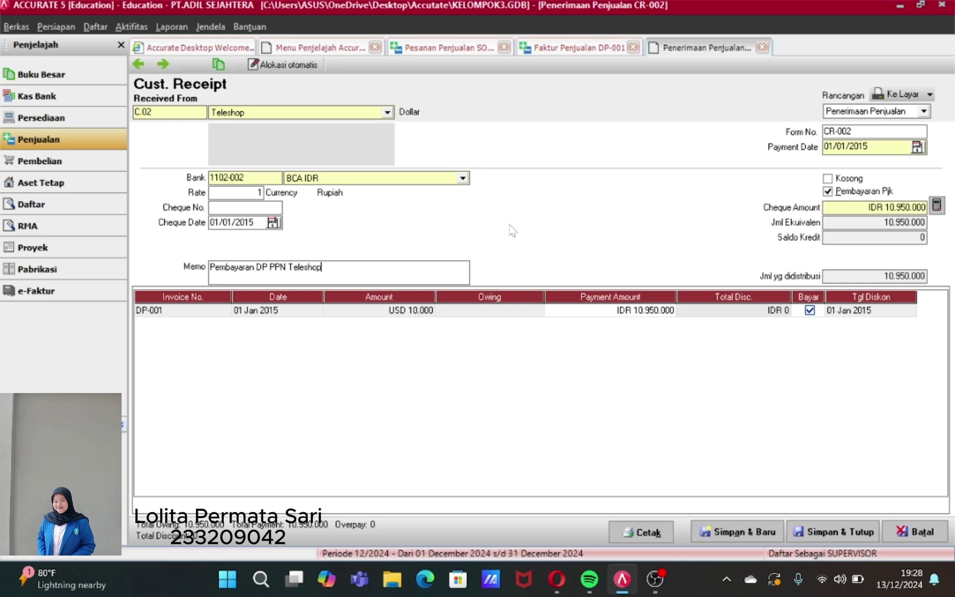
pyautogui.click(629, 311)
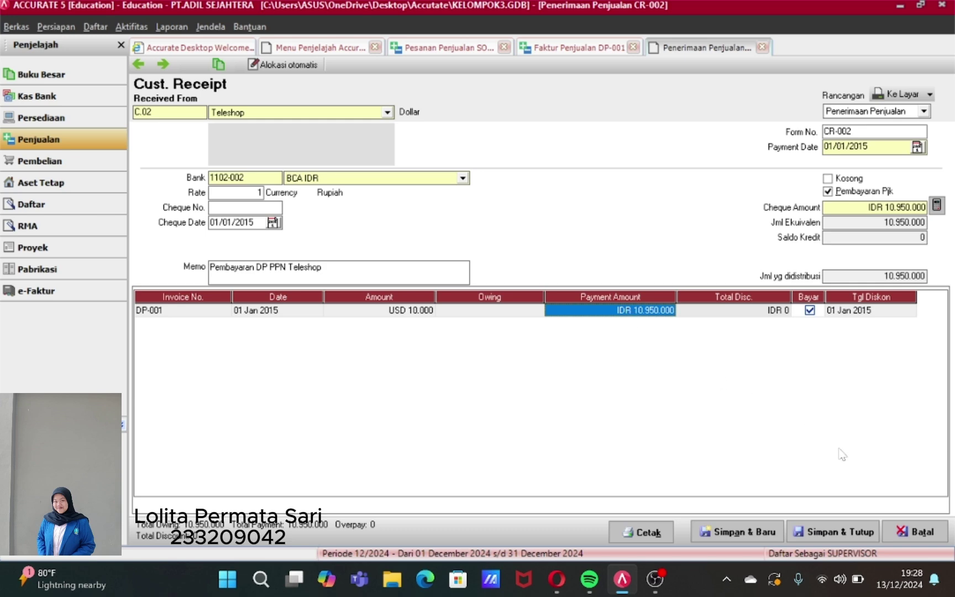
pyautogui.click(844, 537)
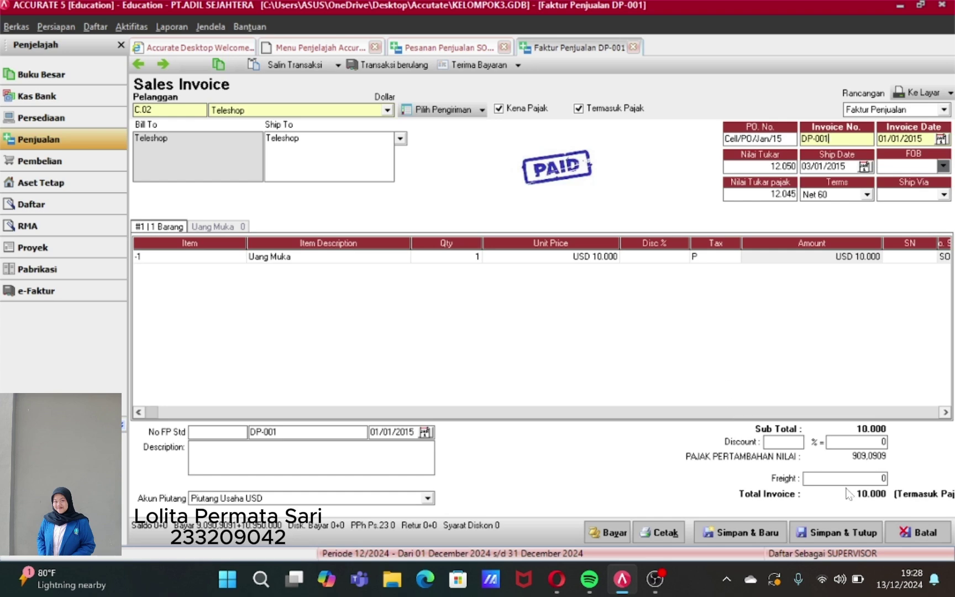
# - Save and close down-payment invoice DP-001, and save and close Teleshop's sales order SO.001
pyautogui.click(851, 534)
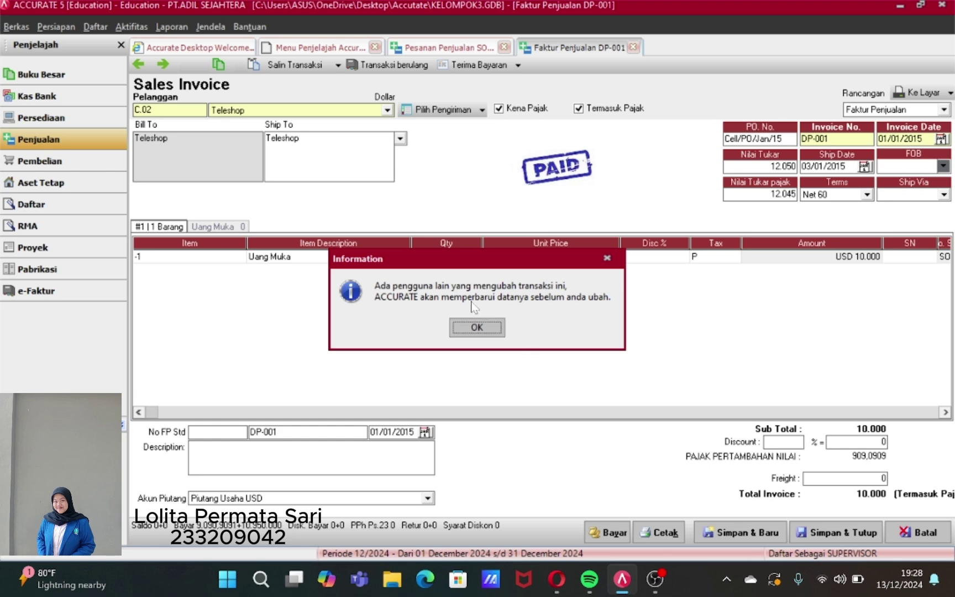
pyautogui.click(477, 327)
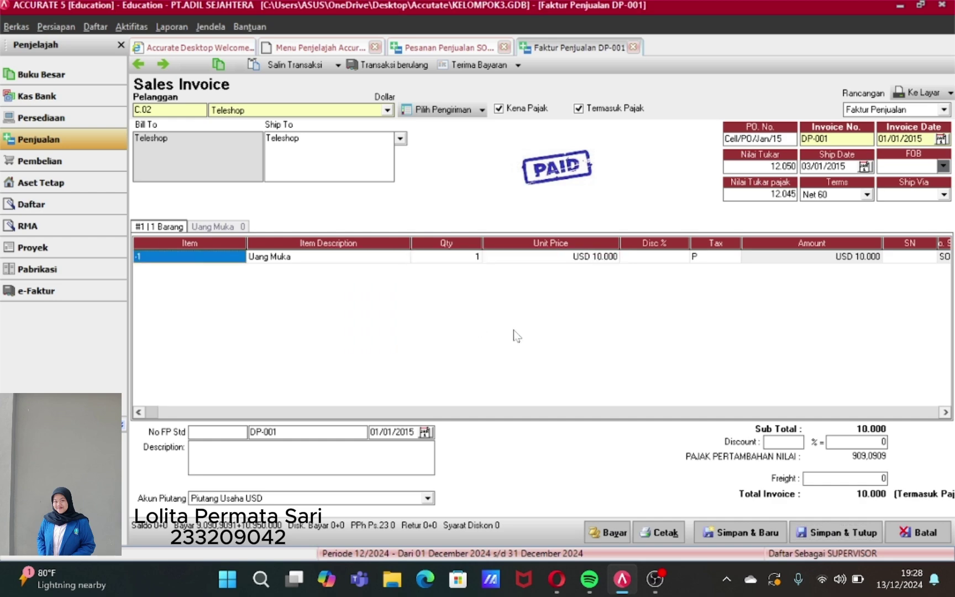
pyautogui.click(850, 533)
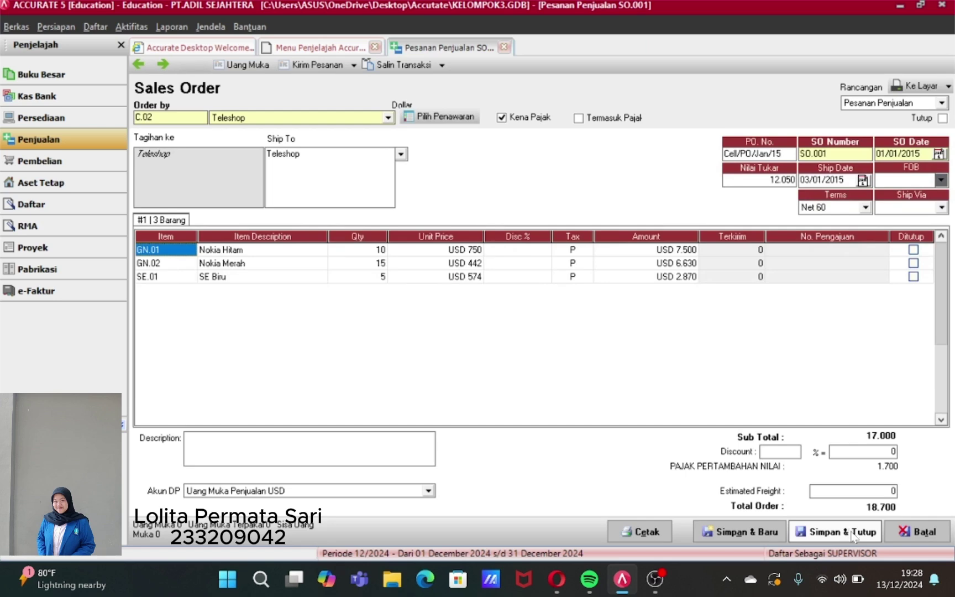
pyautogui.click(854, 536)
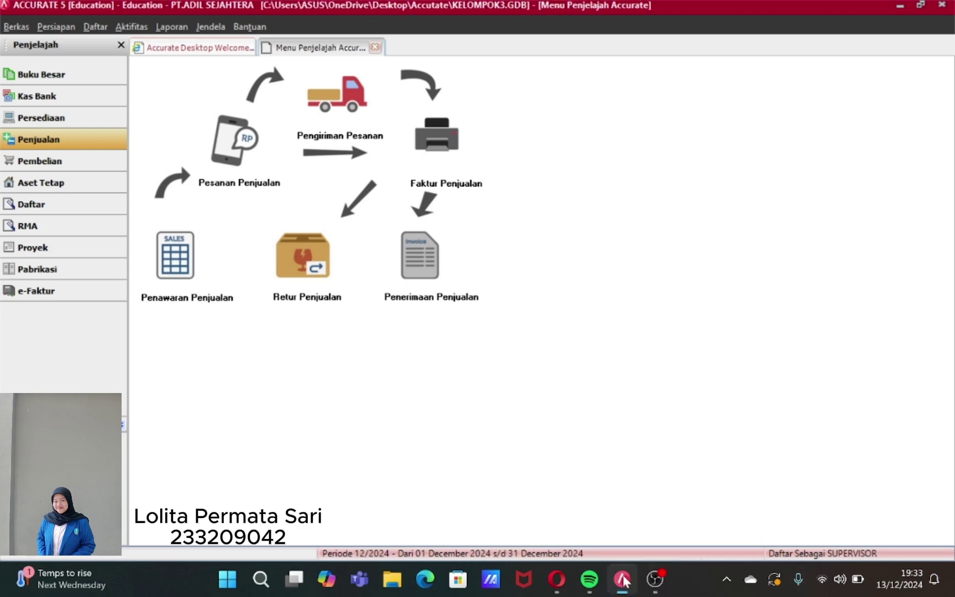
# - Create a new purchase payment for vendor Alcatel
pyautogui.click(70, 164)
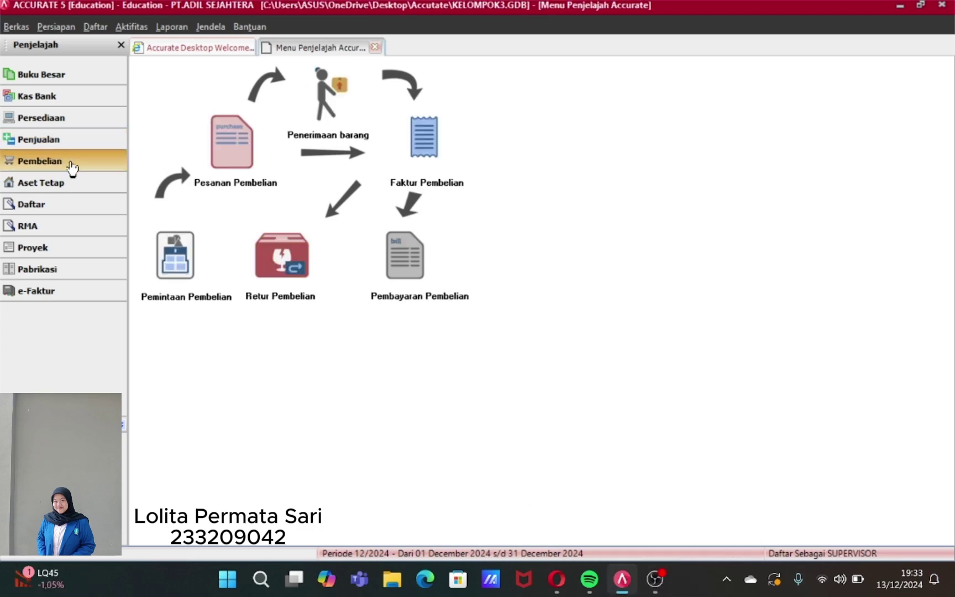
pyautogui.click(408, 259)
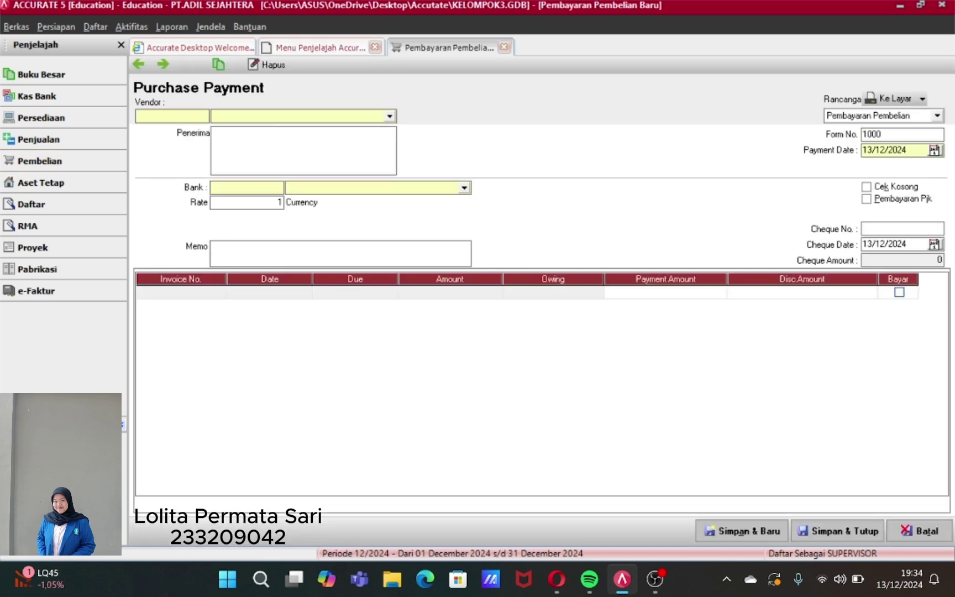
pyautogui.click(390, 117)
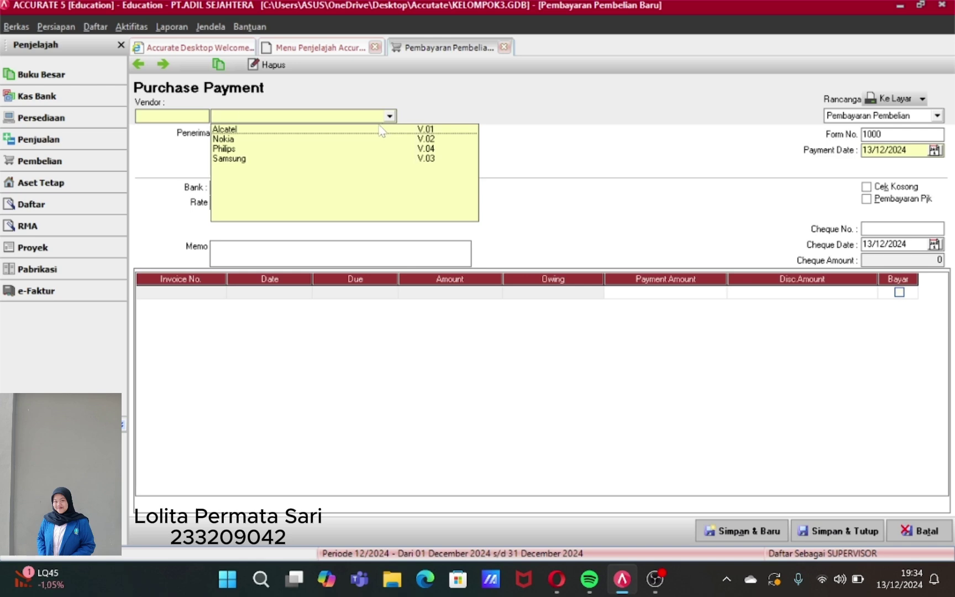
pyautogui.click(383, 130)
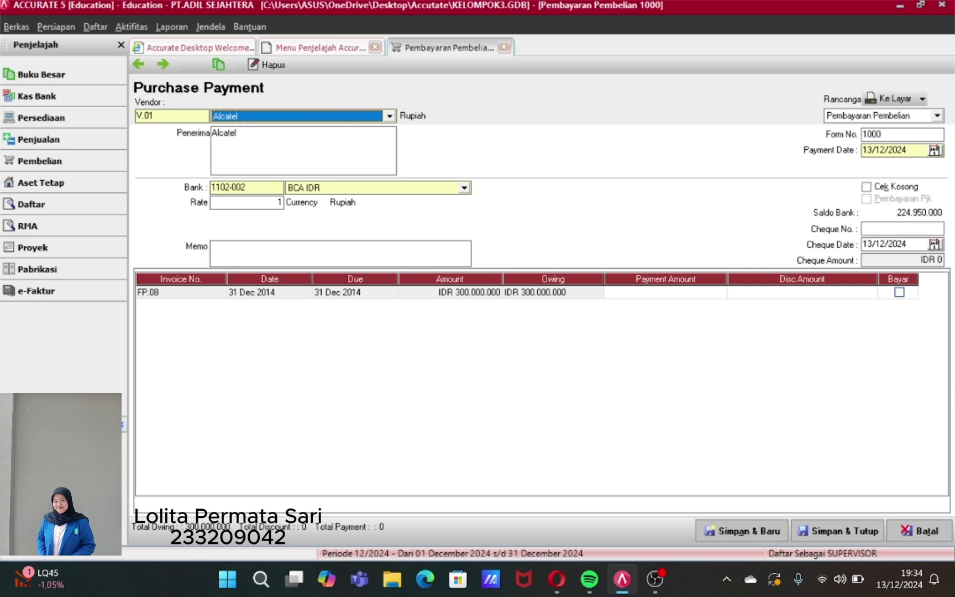
# - Set the form number of Alcatel's purchase payment to PP-001
pyautogui.click(881, 134)
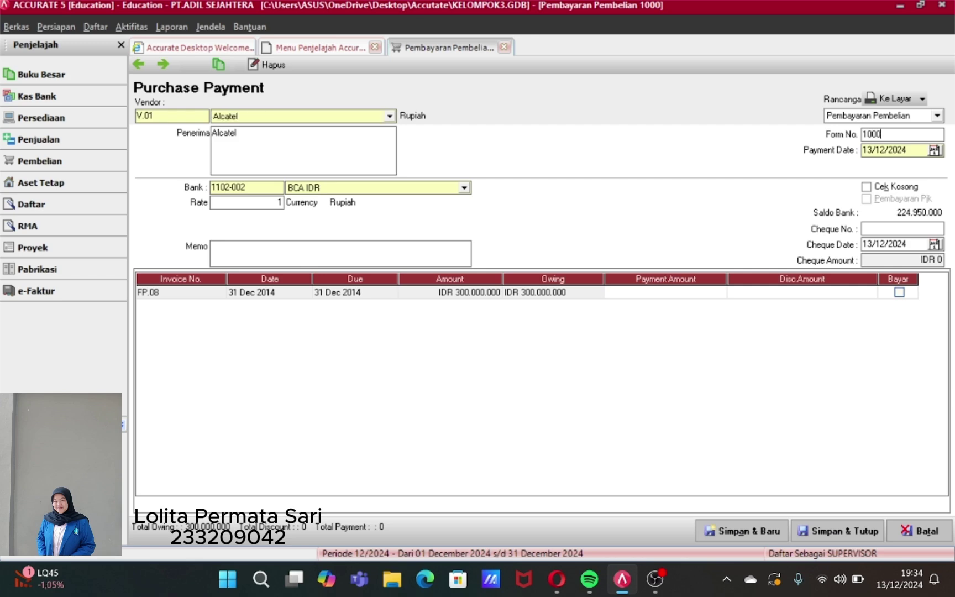
pyautogui.press('BackSpace')
pyautogui.press('BackSpace')
pyautogui.press('BackSpace')
pyautogui.press('BackSpace')
pyautogui.write('PP-001')
# - Set the payment date of purchase payment PP-001 to 01/01/2015
pyautogui.click(907, 150)
pyautogui.press('BackSpace')
pyautogui.press('BackSpace')
pyautogui.press('BackSpace')
pyautogui.press('BackSpace')
pyautogui.press('BackSpace')
pyautogui.press('BackSpace')
pyautogui.press('BackSpace')
pyautogui.press('BackSpace')
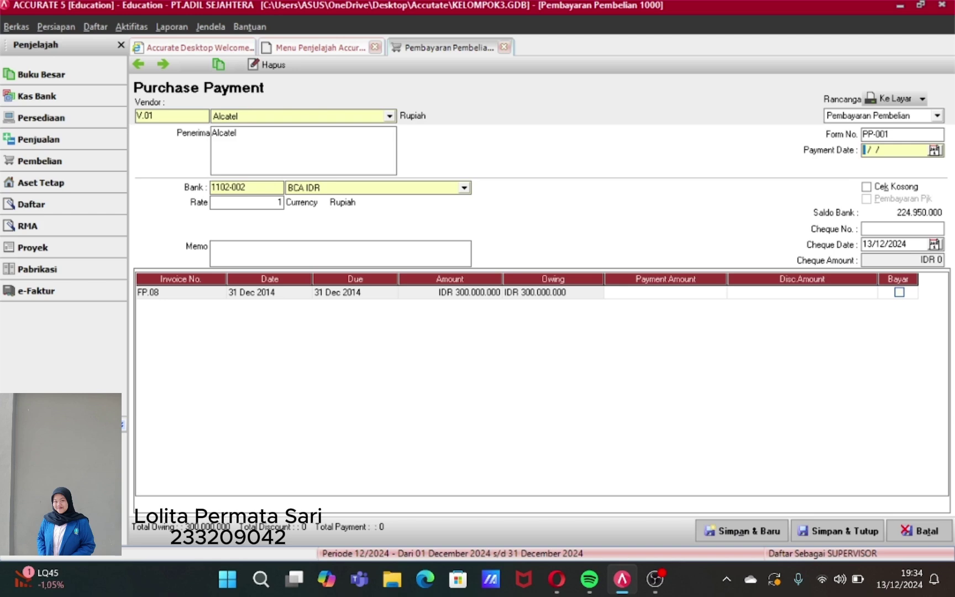
pyautogui.write('01/01/')
pyautogui.write('15')
# - Set the cheque date of purchase payment PP-001 to 05/01/2015
pyautogui.press('Tab')
pyautogui.press('BackSpace')
pyautogui.press('BackSpace')
pyautogui.press('BackSpace')
pyautogui.press('BackSpace')
pyautogui.press('BackSpace')
pyautogui.press('BackSpace')
pyautogui.press('BackSpace')
pyautogui.press('BackSpace')
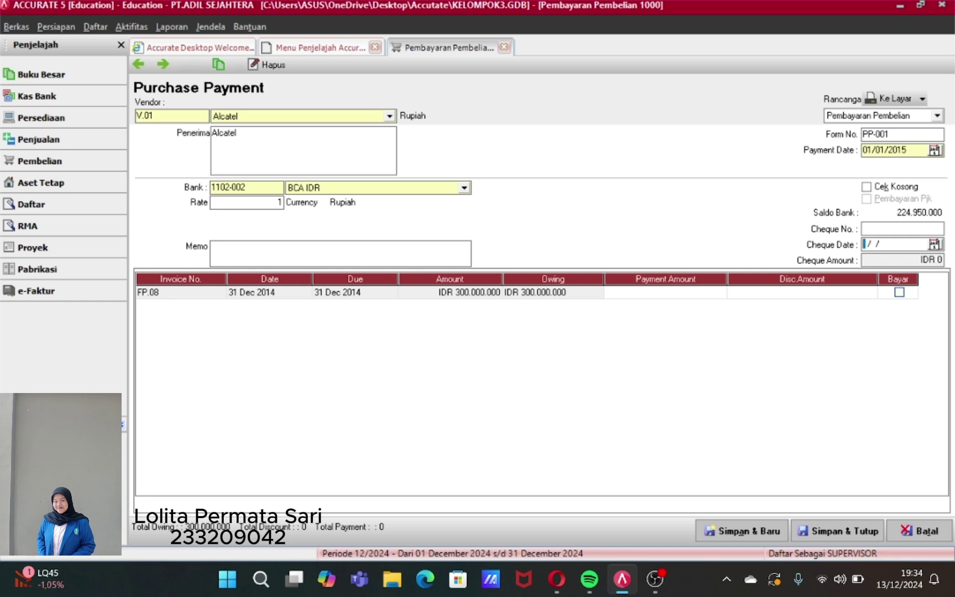
pyautogui.write('05/01/15')
# - Enter the memo "Pembayaran hutang Alcatel" on purchase payment PP-001
pyautogui.click(212, 246)
pyautogui.write('Pembayaran h')
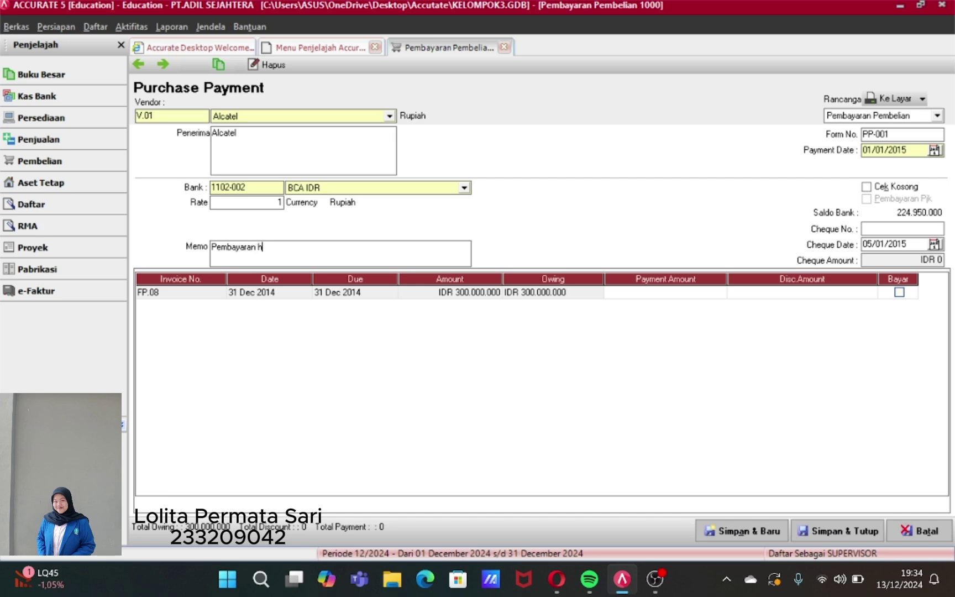
pyautogui.write('utang Alcatel')
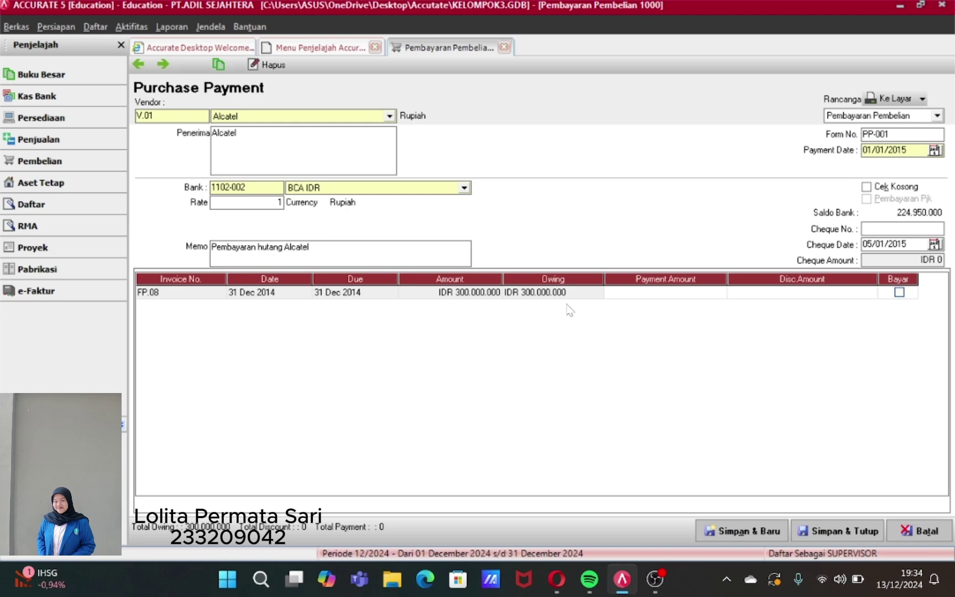
# - Mark Alcatel's invoice FP.08 for payment and set its payment amount to IDR 5,000,000
pyautogui.click(899, 292)
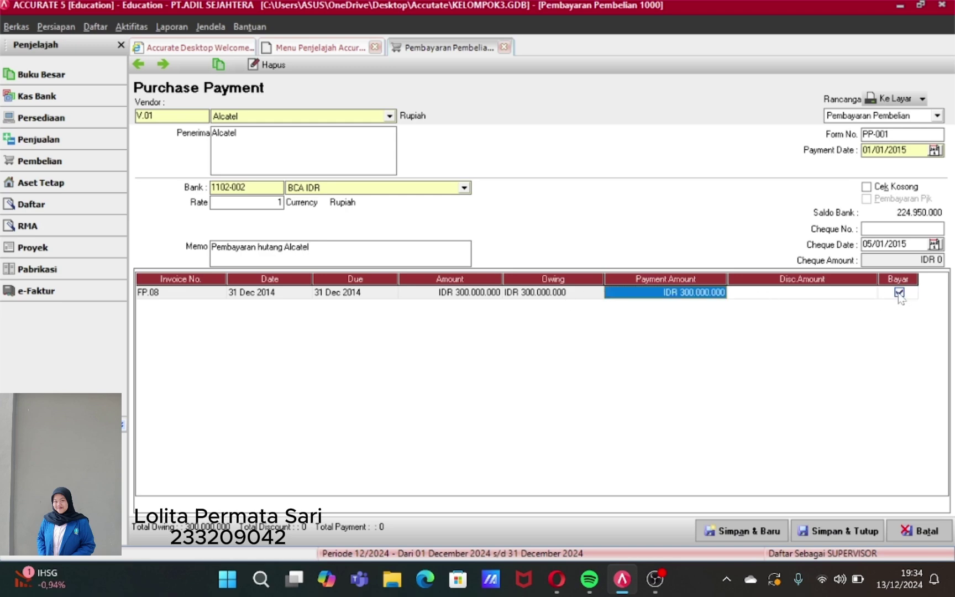
pyautogui.click(694, 293)
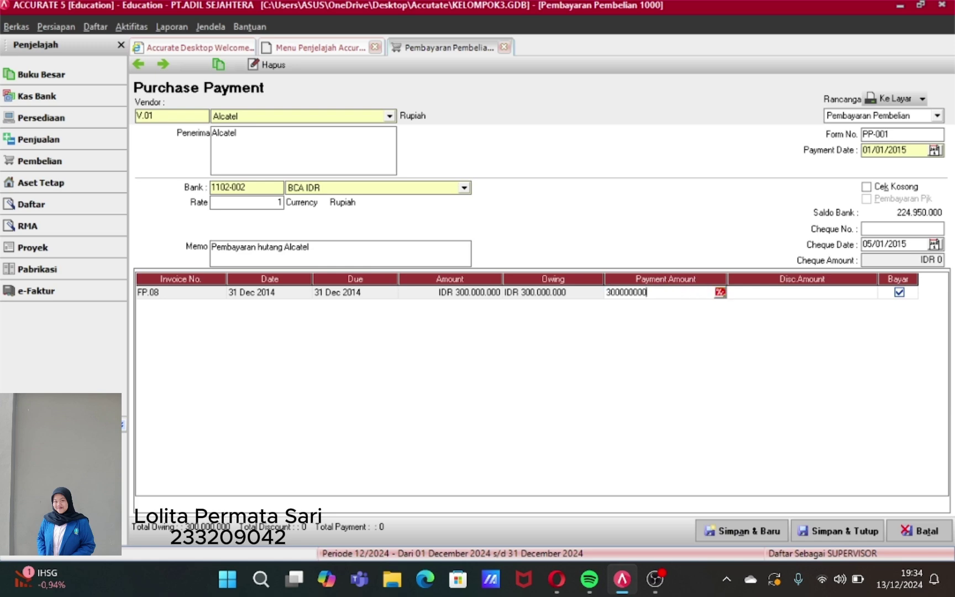
pyautogui.press('BackSpace')
pyautogui.press('BackSpace')
pyautogui.press('BackSpace')
pyautogui.press('BackSpace')
pyautogui.press('BackSpace')
pyautogui.press('BackSpace')
pyautogui.press('BackSpace')
pyautogui.press('BackSpace')
pyautogui.press('BackSpace')
pyautogui.write('5')
pyautogui.write('000000')
# - Enter cheque number 0445 on purchase payment PP-001, then save and close it
pyautogui.click(863, 228)
pyautogui.write('0')
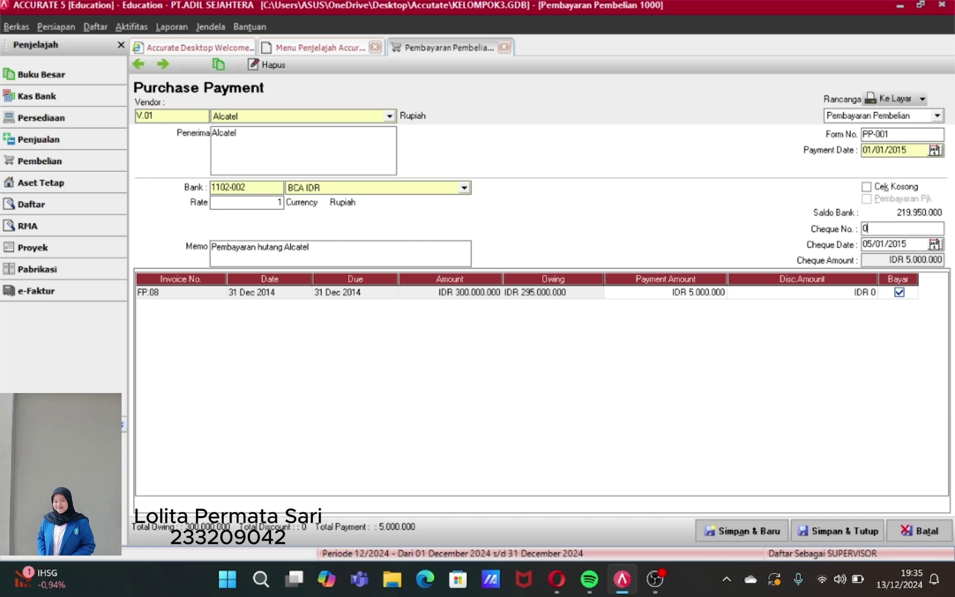
pyautogui.write('445')
pyautogui.click(835, 531)
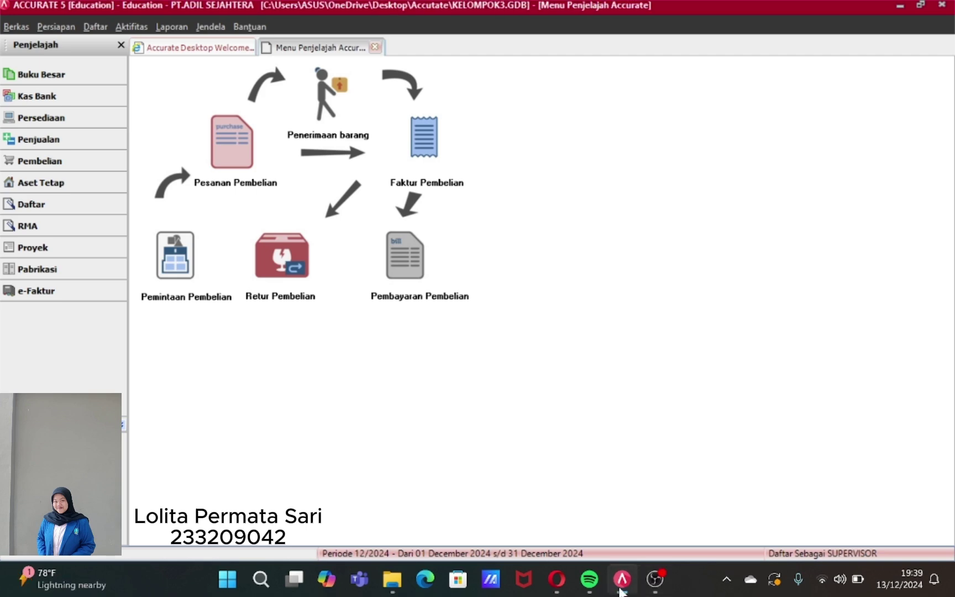
# - Create a new customer receipt from Focus with a dollar exchange rate of 12,120
pyautogui.click(93, 141)
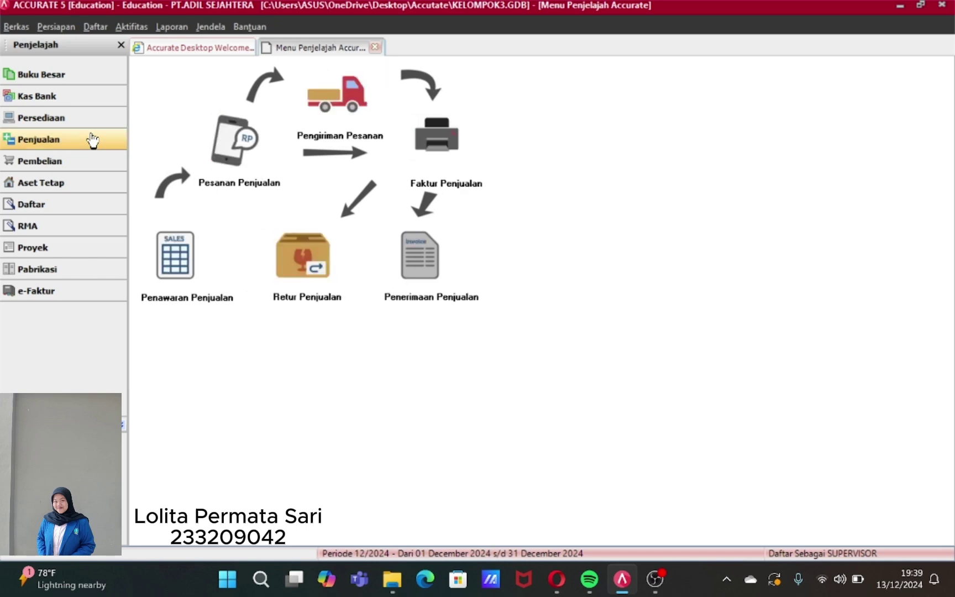
pyautogui.click(434, 260)
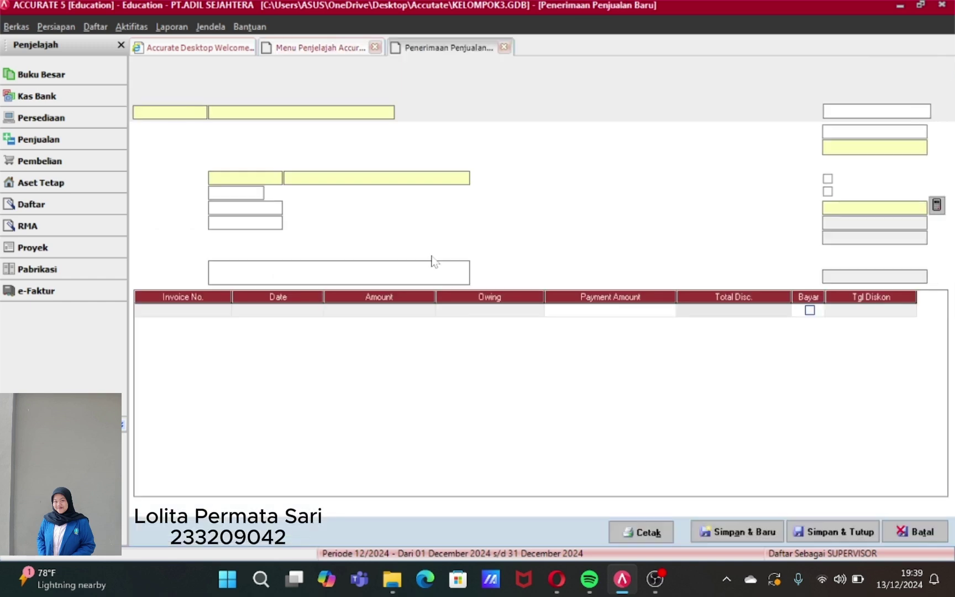
pyautogui.click(388, 113)
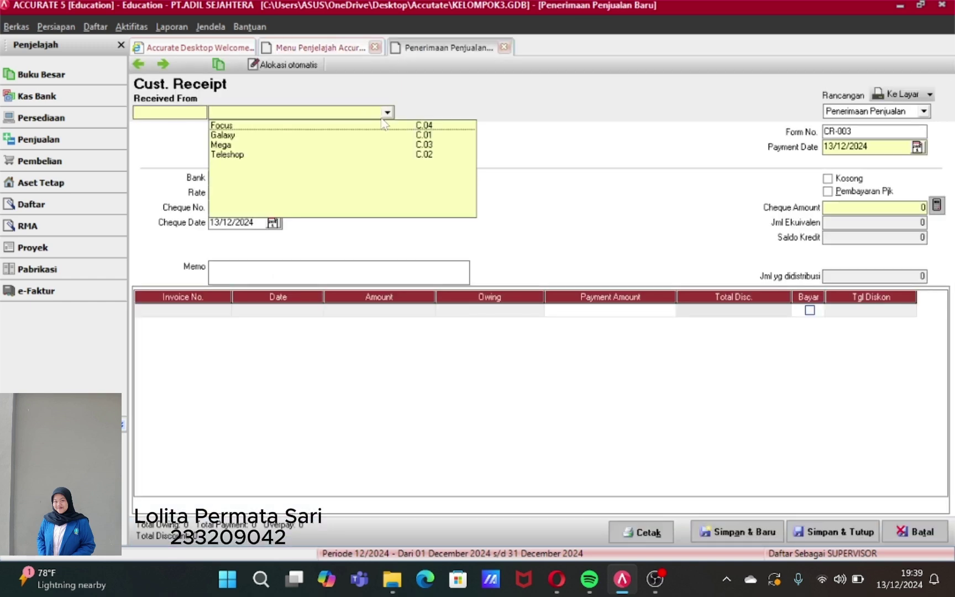
pyautogui.click(348, 126)
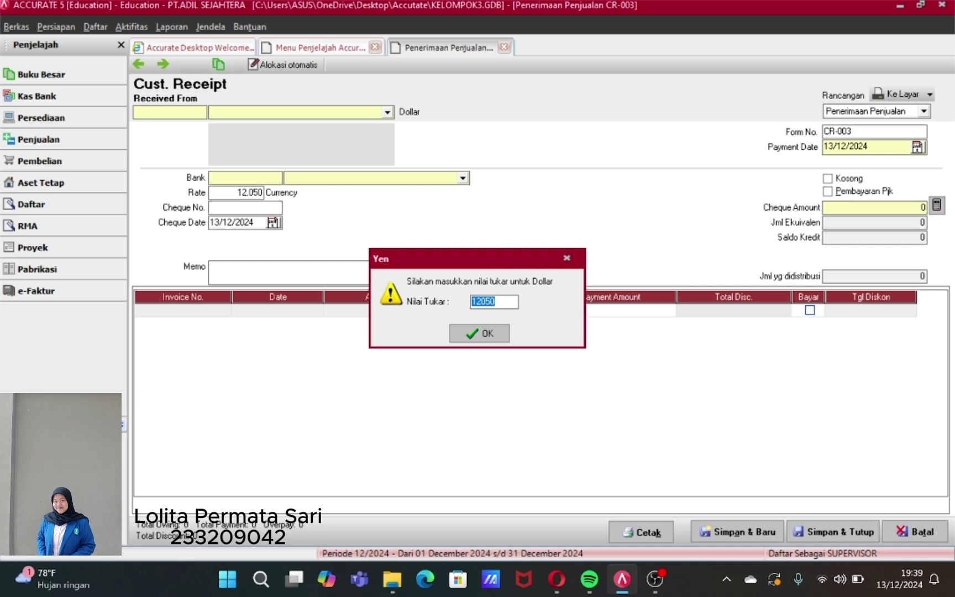
pyautogui.press('End')
pyautogui.press('BackSpace')
pyautogui.press('BackSpace')
pyautogui.press('BackSpace')
pyautogui.write('120')
pyautogui.click(485, 333)
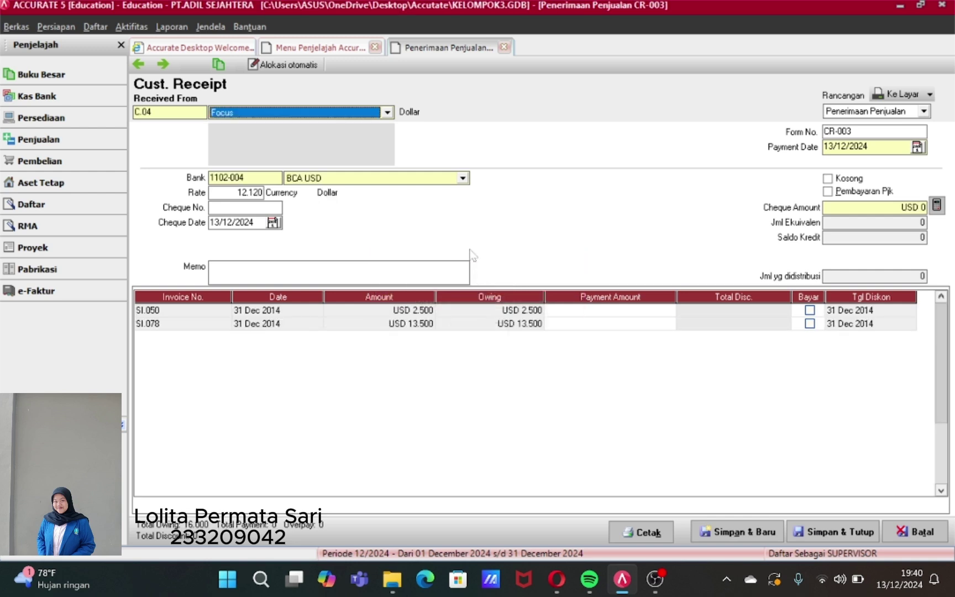
# - Set the receiving bank of receipt CR-003 to Mandiri USD
pyautogui.click(463, 178)
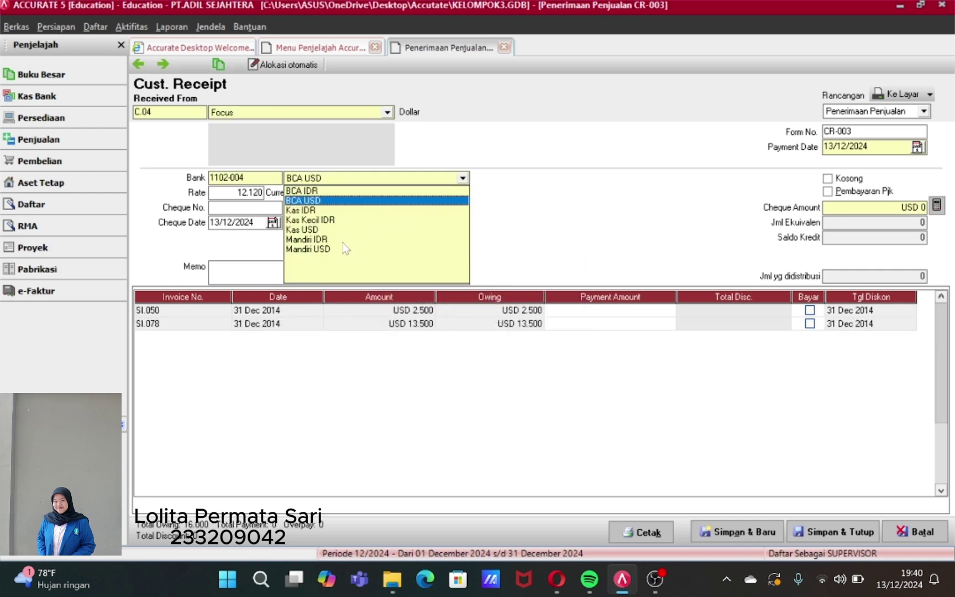
pyautogui.click(338, 248)
pyautogui.click(338, 249)
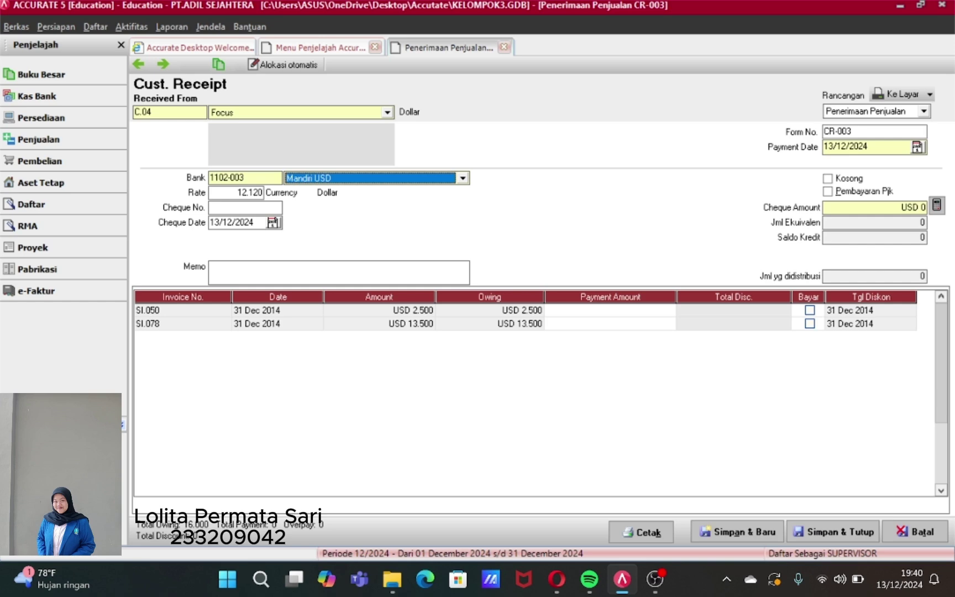
# - Set the payment date of receipt CR-003 to 01/01/2015
pyautogui.click(867, 147)
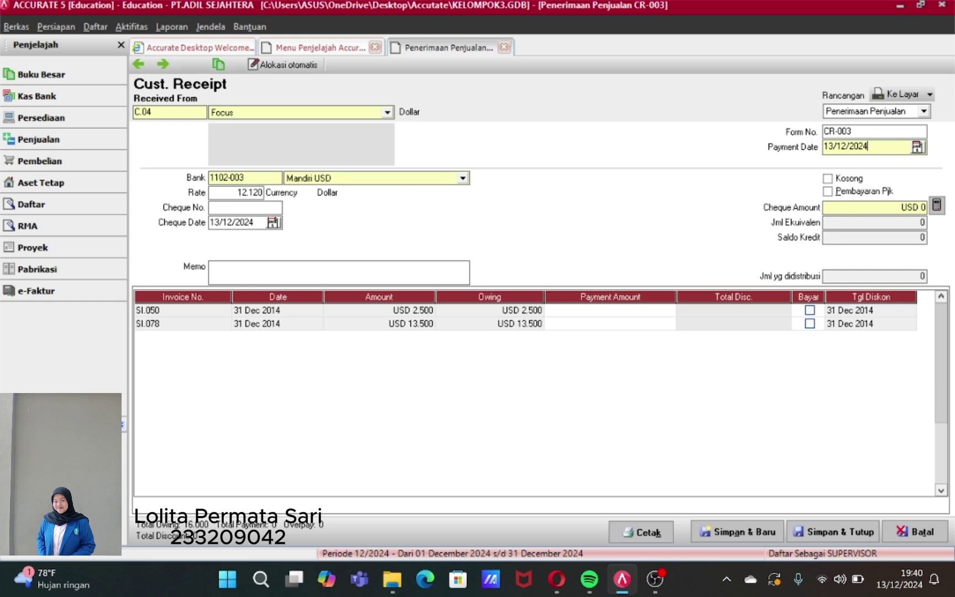
pyautogui.press('BackSpace')
pyautogui.press('BackSpace')
pyautogui.press('BackSpace')
pyautogui.press('BackSpace')
pyautogui.press('BackSpace')
pyautogui.press('BackSpace')
pyautogui.press('BackSpace')
pyautogui.press('BackSpace')
pyautogui.write('010115')
# - Set the cheque date of receipt CR-003 to 10/01/2015
pyautogui.click(253, 222)
pyautogui.press('BackSpace')
pyautogui.press('BackSpace')
pyautogui.press('BackSpace')
pyautogui.press('BackSpace')
pyautogui.press('BackSpace')
pyautogui.press('BackSpace')
pyautogui.press('BackSpace')
pyautogui.press('BackSpace')
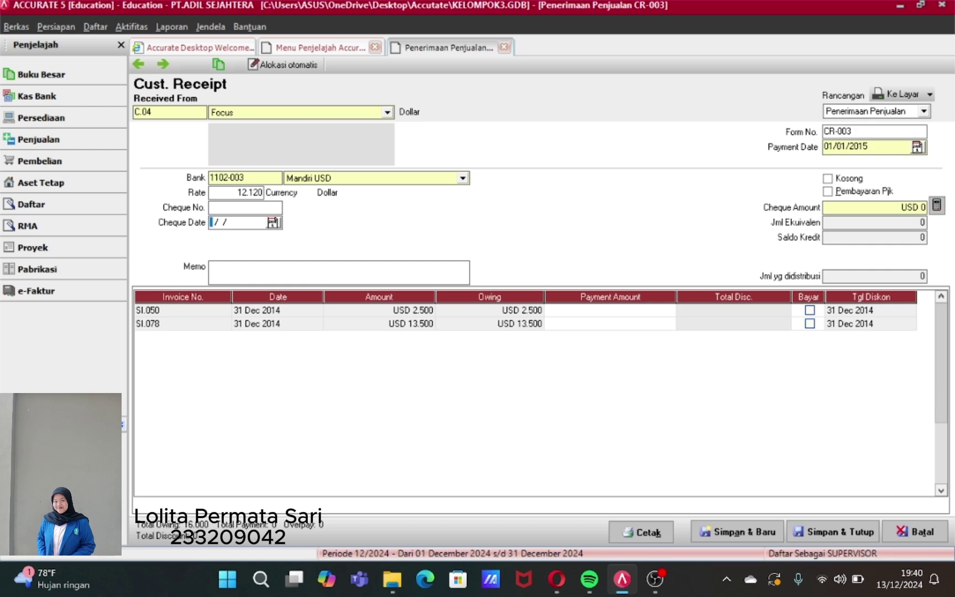
pyautogui.write('100115')
# - Enter the memo "Penerimaan pelunasan piutang dari Focus" on receipt CR-003
pyautogui.press('Tab')
pyautogui.write('Peneri')
pyautogui.press('BackSpace')
pyautogui.press('BackSpace')
pyautogui.press('BackSpace')
pyautogui.press('BackSpace')
pyautogui.write('nerim')
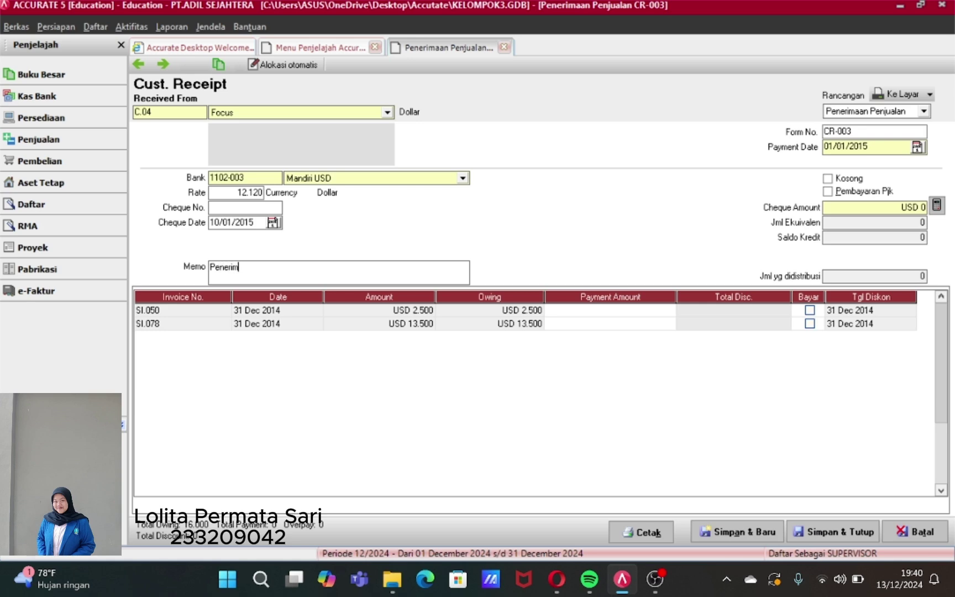
pyautogui.write('aan pelunasan piutang ')
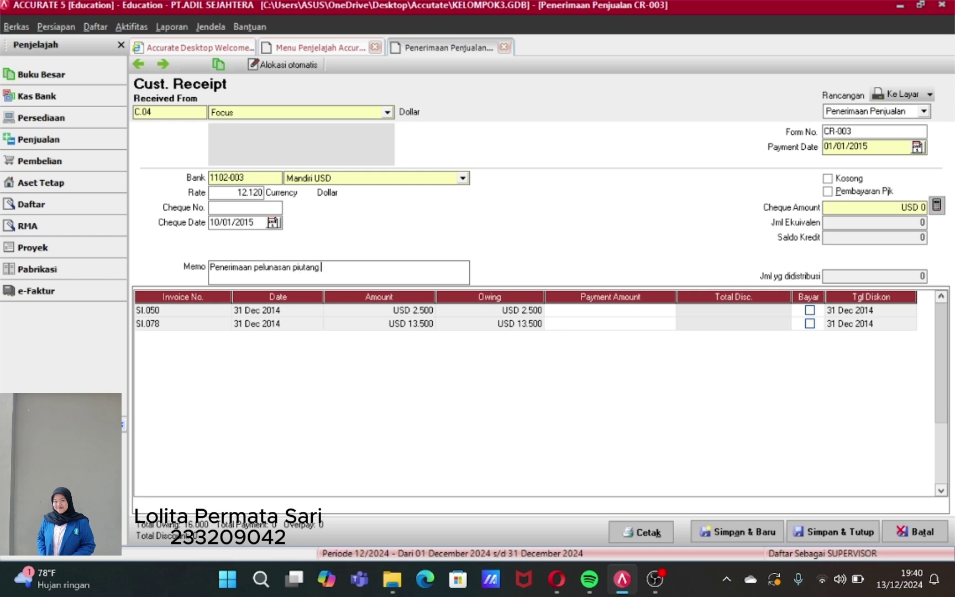
pyautogui.write('dari Focus')
# - Mark Focus's invoice SI.078 as paid with a calculated cheque amount of USD 13,500 and cheque number 0256
pyautogui.click(810, 325)
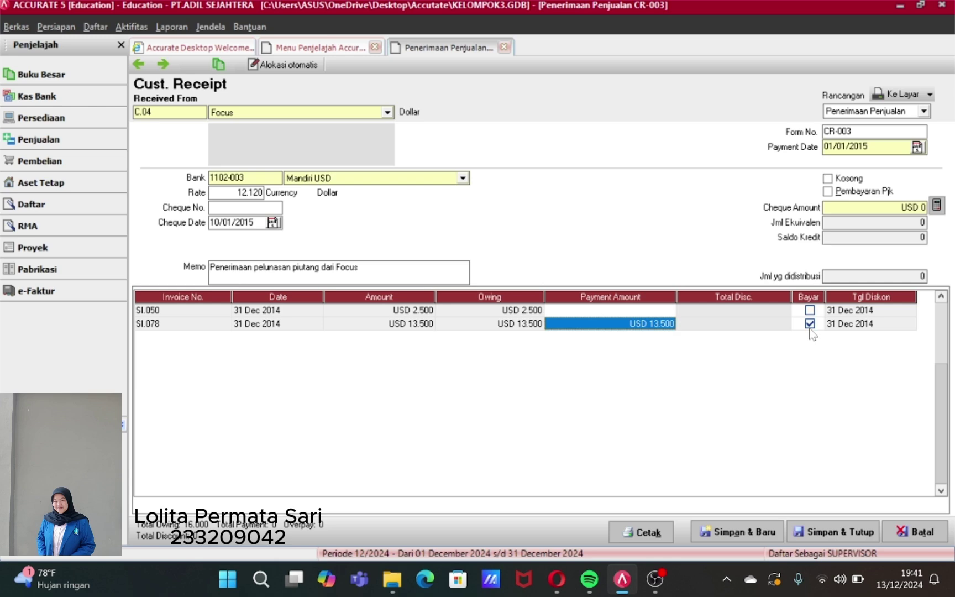
pyautogui.click(937, 206)
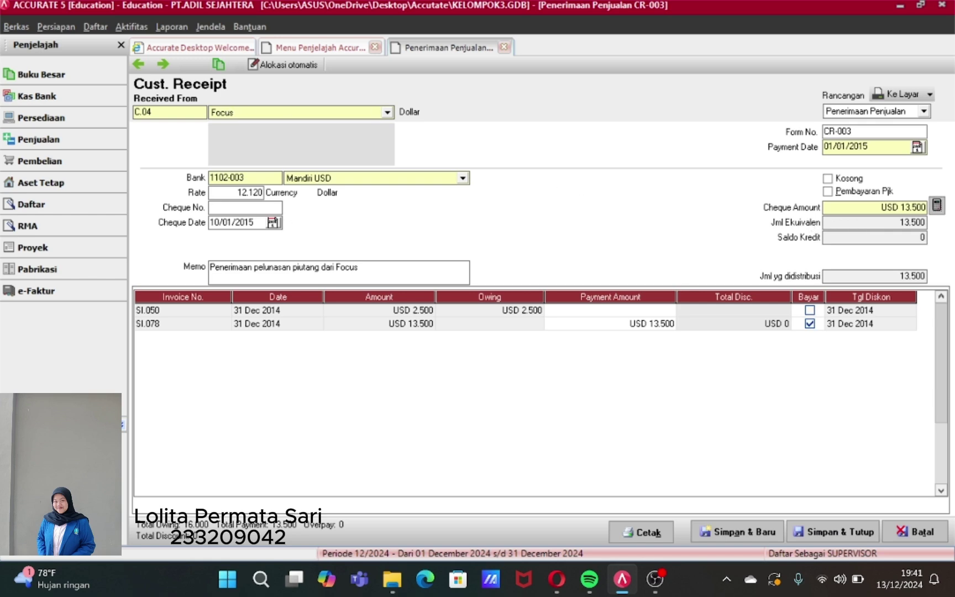
pyautogui.write('0256')
# - Add the invoice number SI.078 to the memo of receipt CR-003, then save and close the receipt
pyautogui.click(359, 267)
pyautogui.write('SI.078')
pyautogui.click(840, 532)
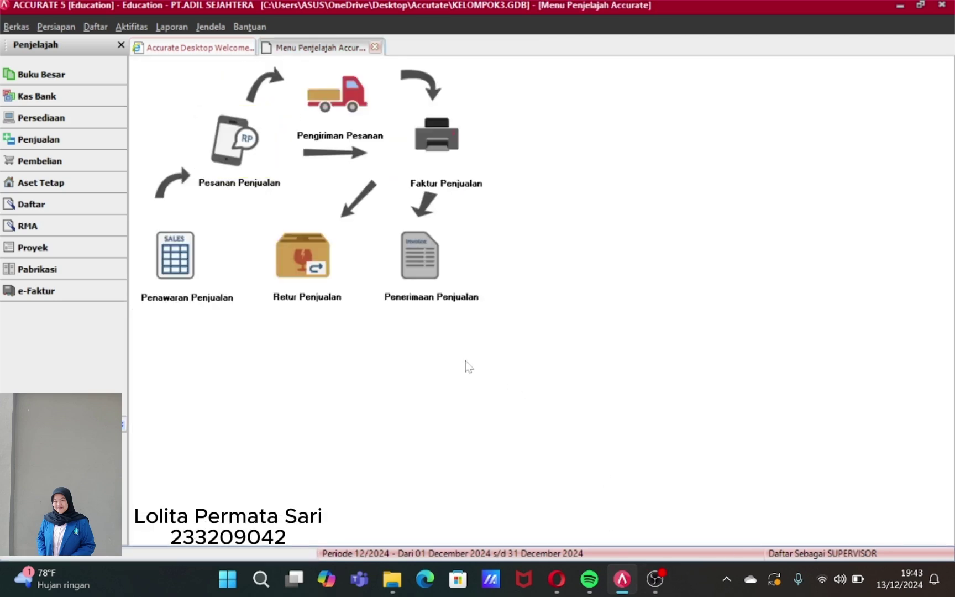
# - Start a new sales order for the customer Mega
pyautogui.click(73, 142)
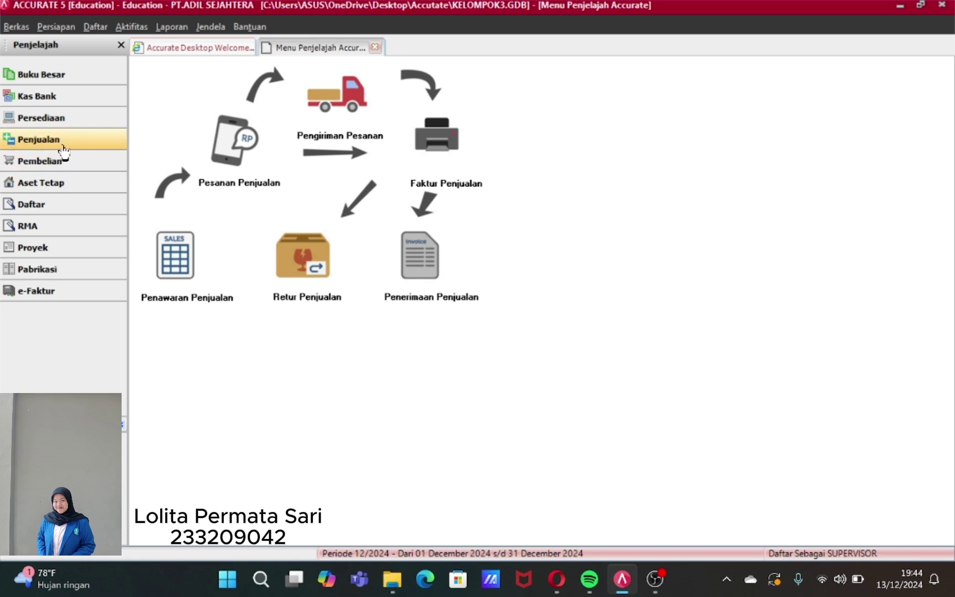
pyautogui.click(60, 143)
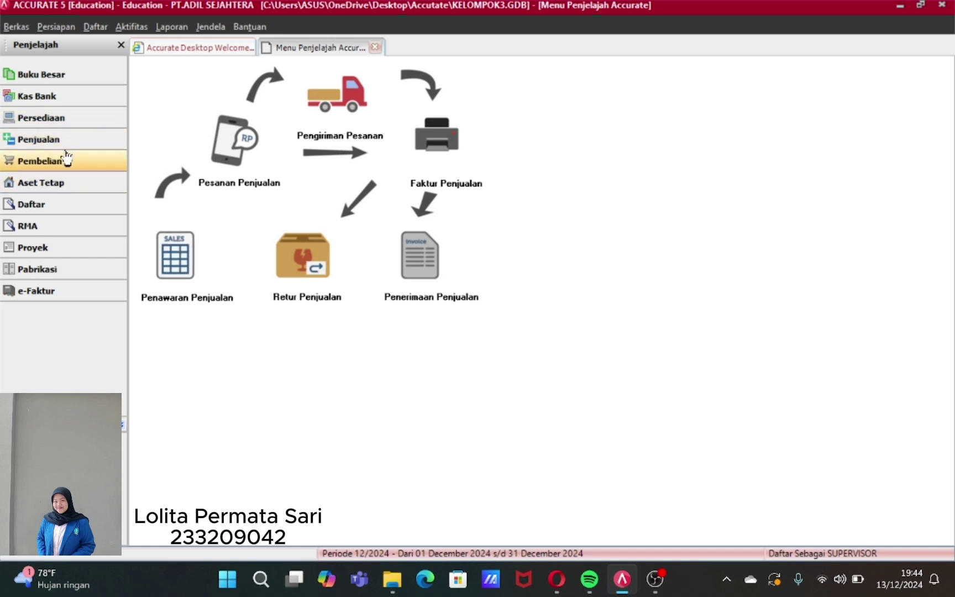
pyautogui.click(237, 149)
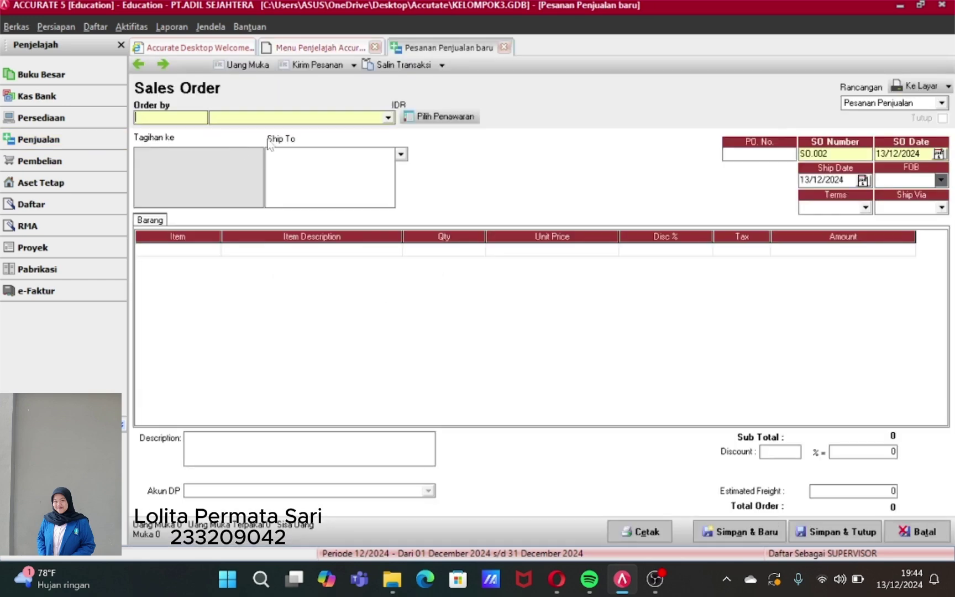
pyautogui.click(388, 117)
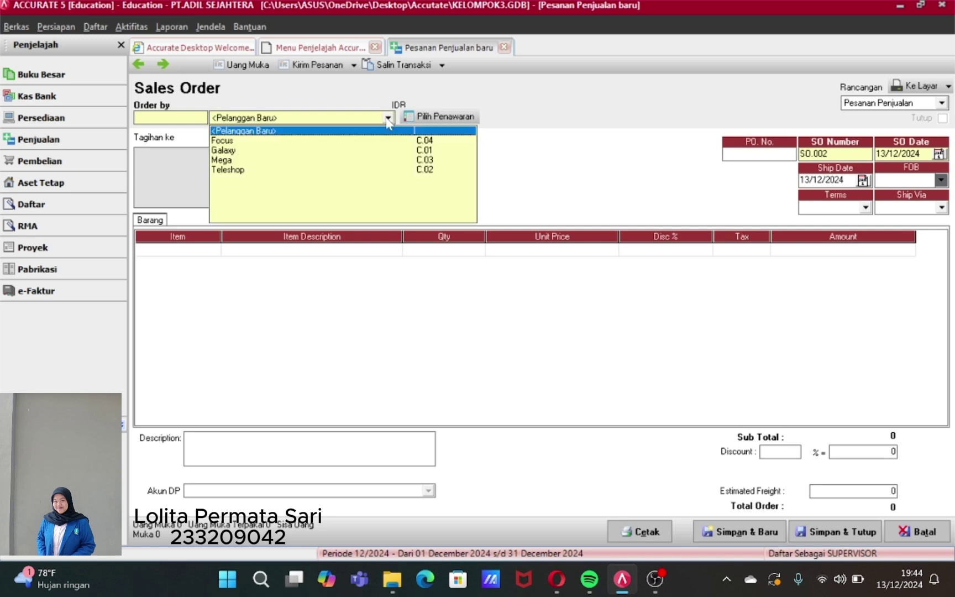
pyautogui.click(316, 162)
pyautogui.click(315, 163)
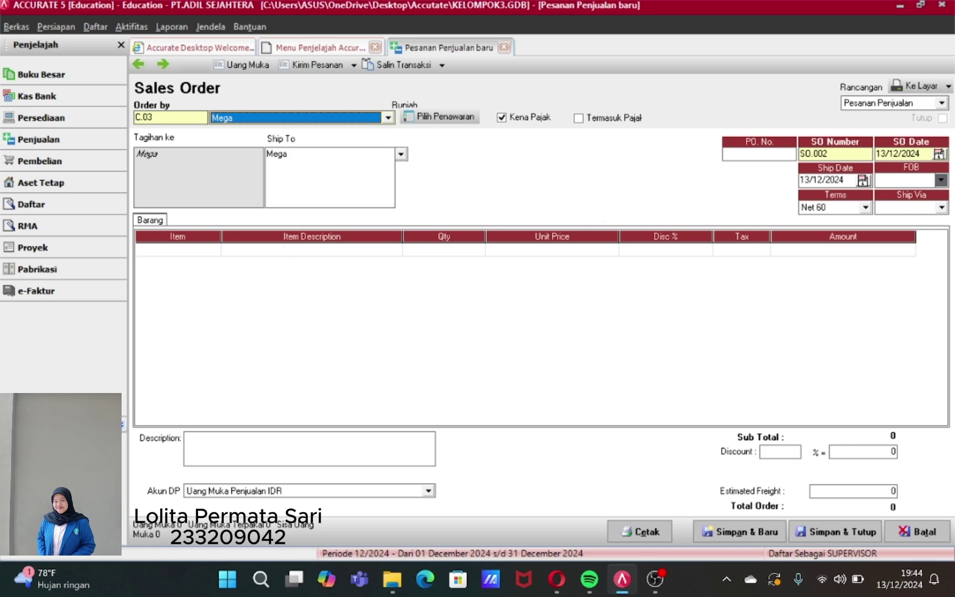
# - Enter the SO number for Mega's sales order and set the SO date to 01/01/2015
pyautogui.click(827, 154)
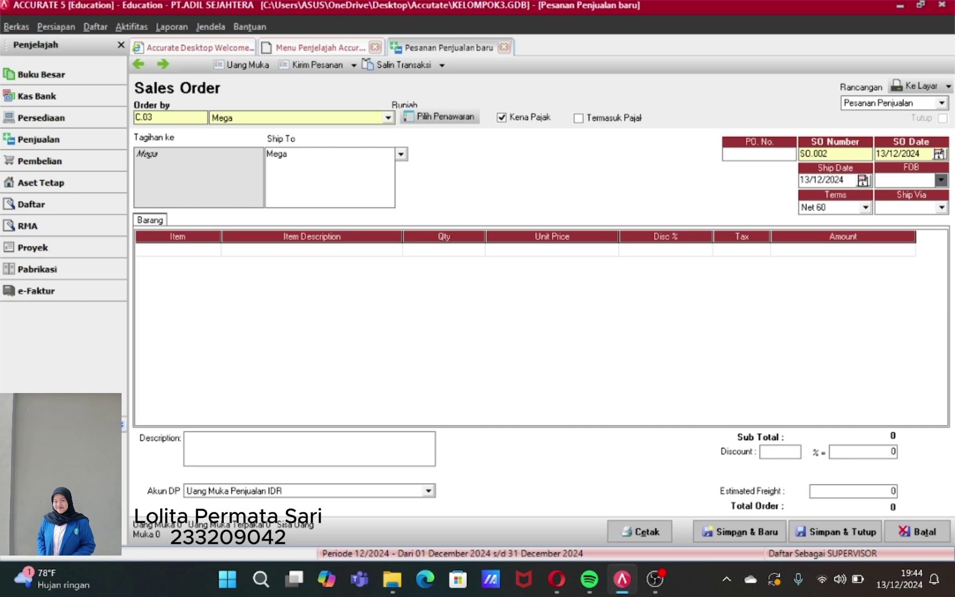
pyautogui.press('BackSpace')
pyautogui.press('BackSpace')
pyautogui.write('02')
pyautogui.click(920, 154)
pyautogui.press('BackSpace')
pyautogui.press('BackSpace')
pyautogui.press('BackSpace')
pyautogui.press('BackSpace')
pyautogui.press('BackSpace')
pyautogui.press('BackSpace')
pyautogui.press('BackSpace')
pyautogui.press('BackSpace')
pyautogui.write('010115')
# - Set the ship date of Mega's sales order to 03/01/2015
pyautogui.click(844, 180)
pyautogui.press('BackSpace')
pyautogui.press('BackSpace')
pyautogui.press('BackSpace')
pyautogui.press('BackSpace')
pyautogui.press('BackSpace')
pyautogui.press('BackSpace')
pyautogui.press('BackSpace')
pyautogui.press('BackSpace')
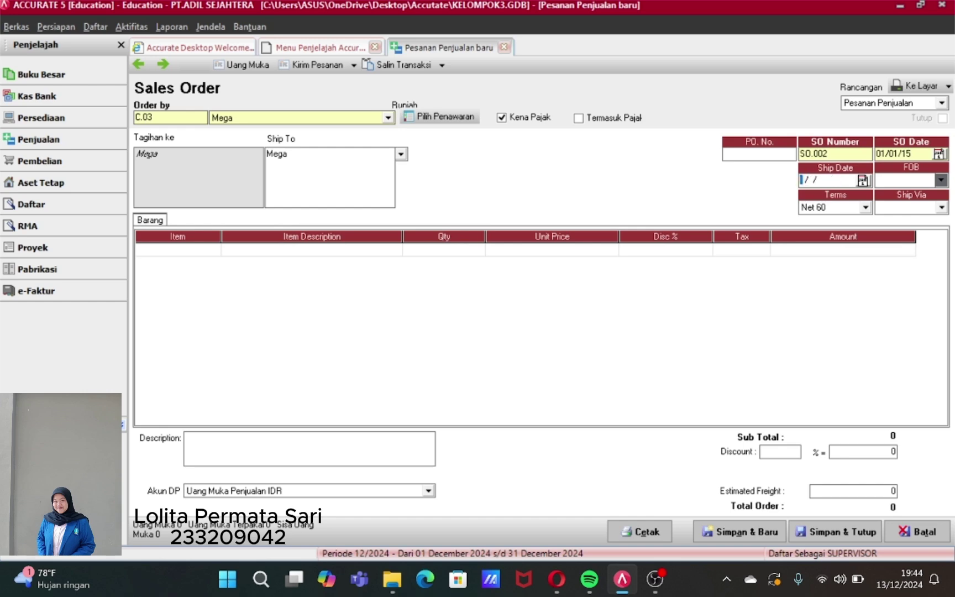
pyautogui.write('030115')
# - Enter the customer's PO number on Mega's sales order
pyautogui.click(724, 153)
pyautogui.write('GLO')
pyautogui.write('/PO')
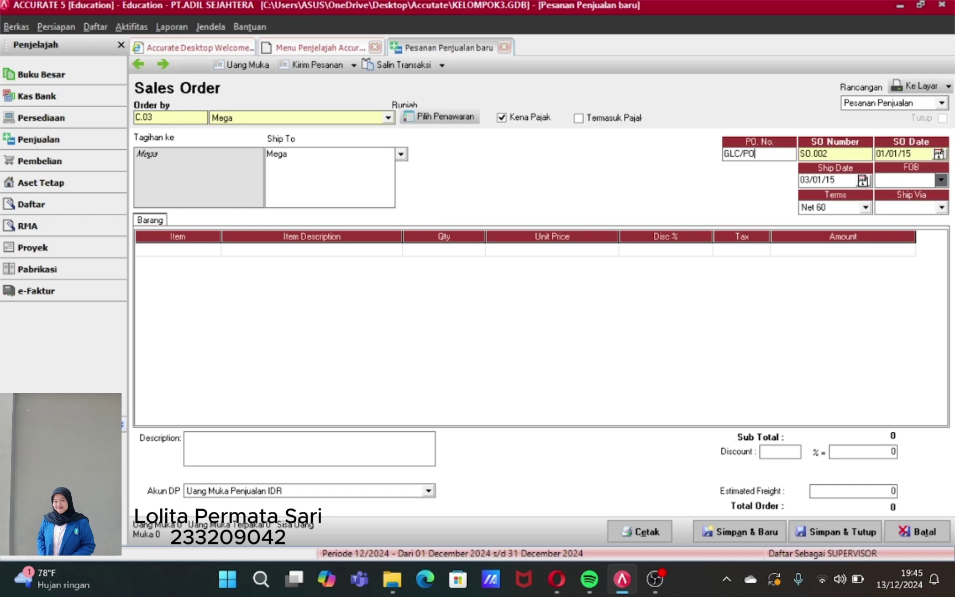
pyautogui.write('/JAN-15')
# - Add item SE.02 SE Jingga to Mega's sales order with quantity 10 and tax code P
pyautogui.click(184, 249)
pyautogui.click(213, 249)
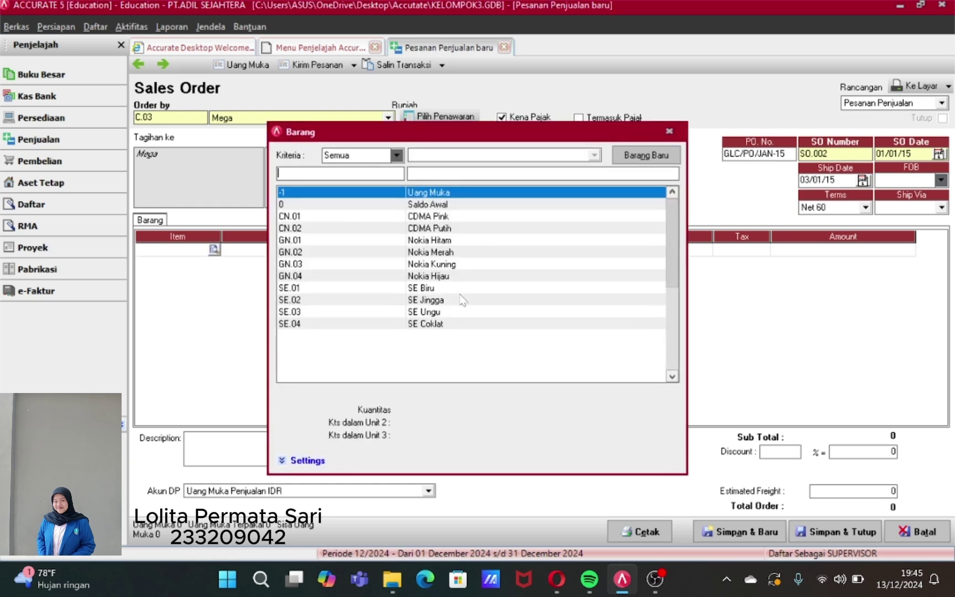
pyautogui.doubleClick(438, 302)
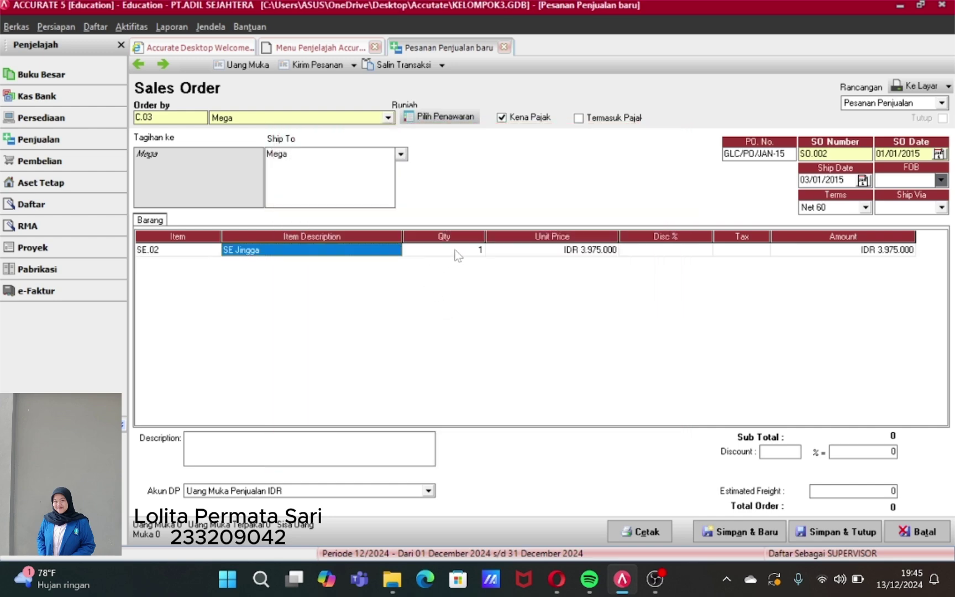
pyautogui.click(454, 253)
pyautogui.click(454, 253)
pyautogui.write('1')
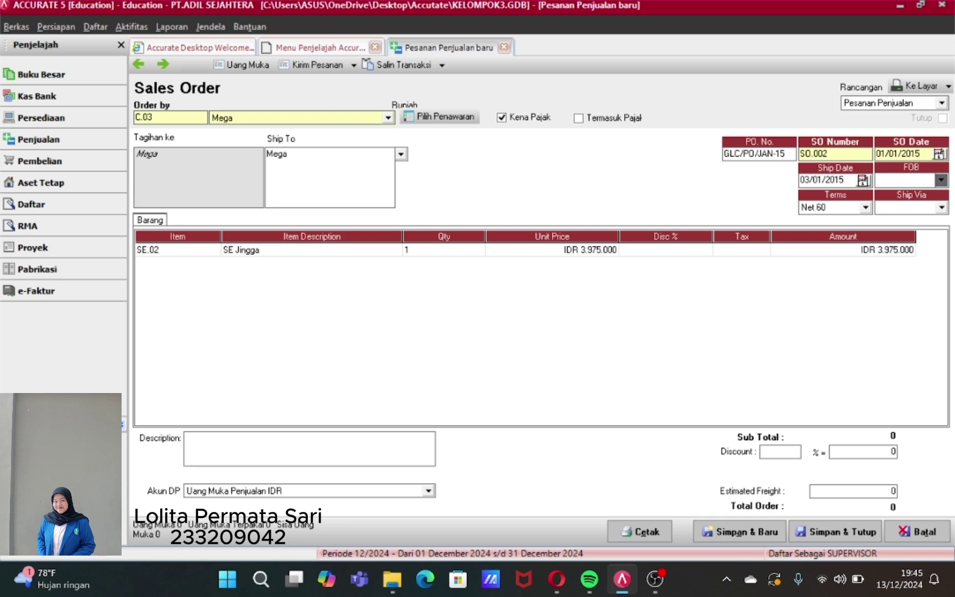
pyautogui.write('0')
pyautogui.press('Tab')
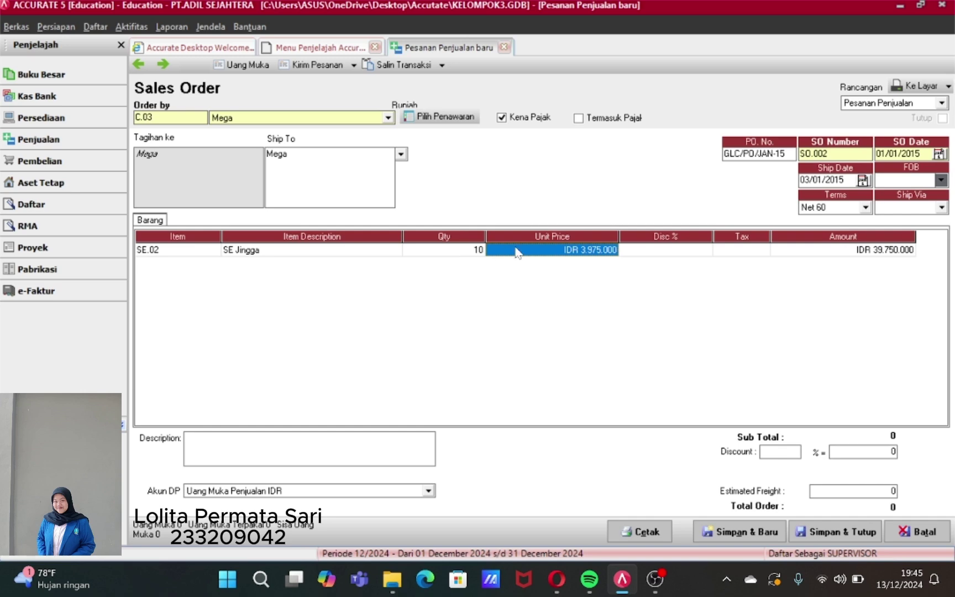
pyautogui.press('Tab')
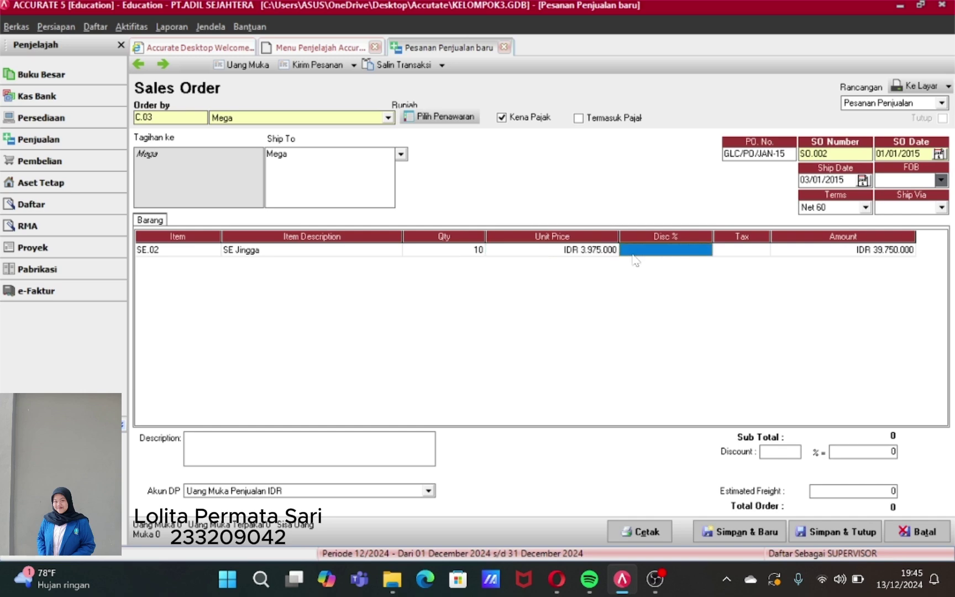
pyautogui.press('Tab')
pyautogui.write('P')
pyautogui.press('Tab')
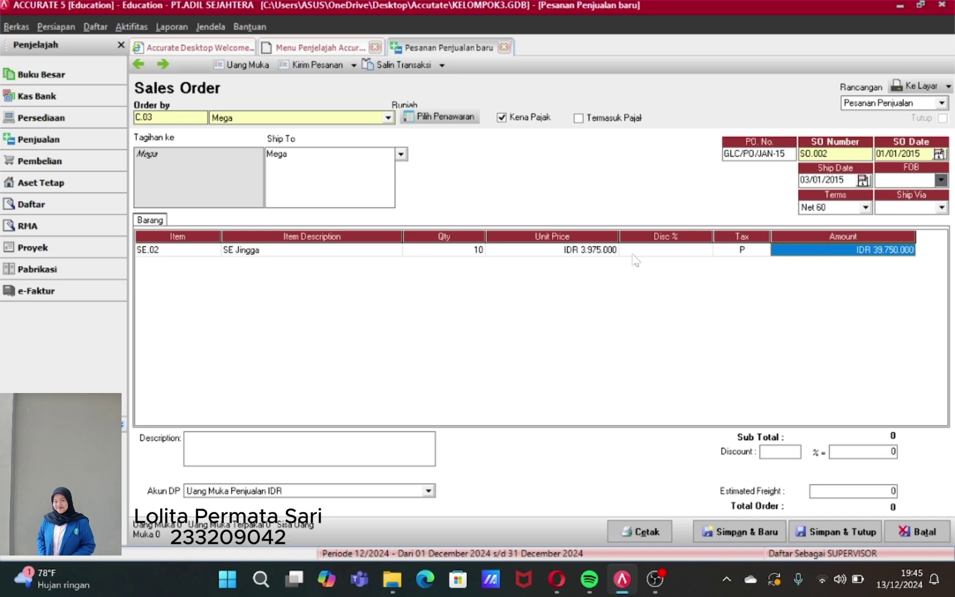
pyautogui.press('Tab')
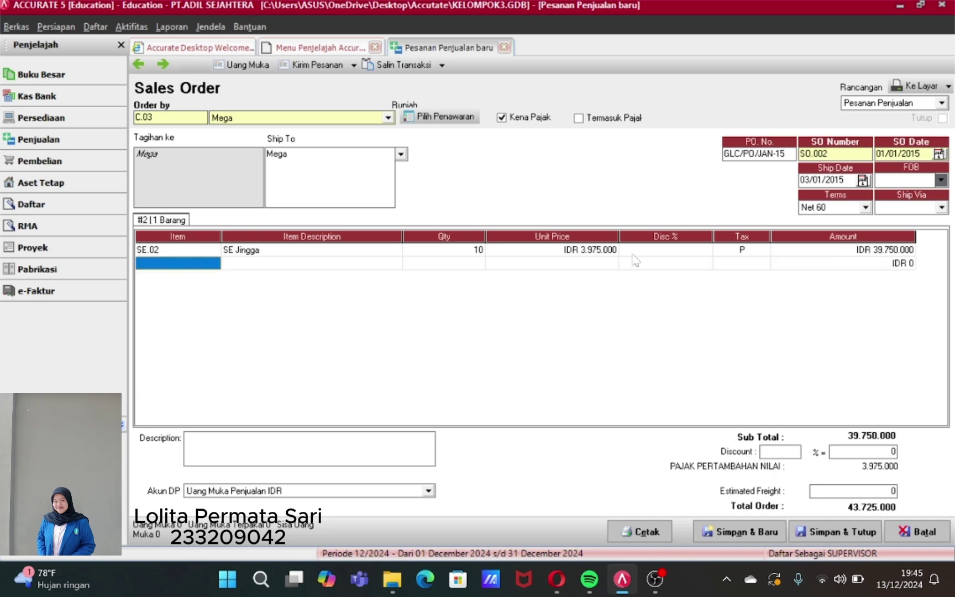
# - Add item SE.03 SE Ungu as the second order line with quantity 10 and tax code P
pyautogui.click(205, 265)
pyautogui.click(214, 263)
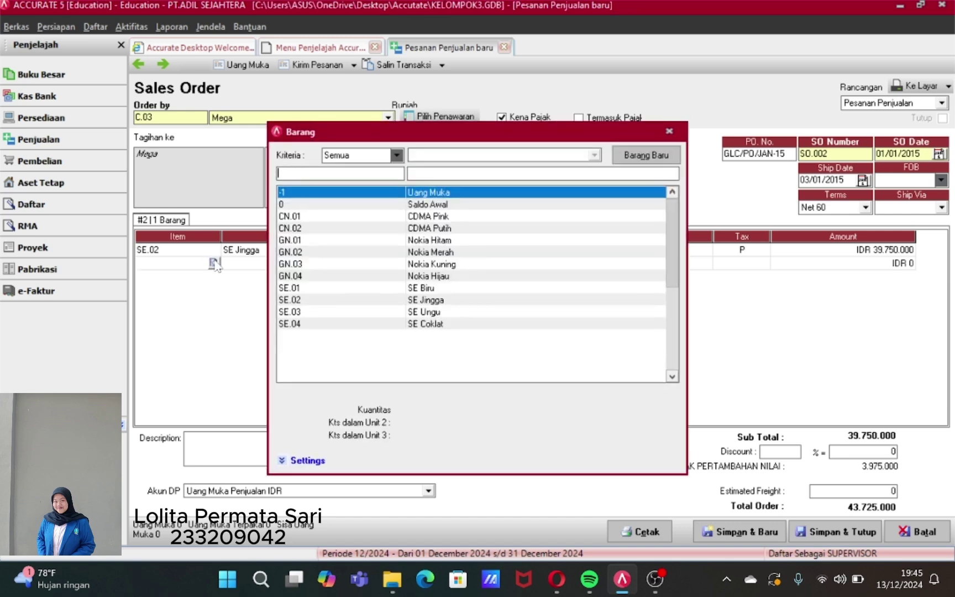
pyautogui.doubleClick(429, 312)
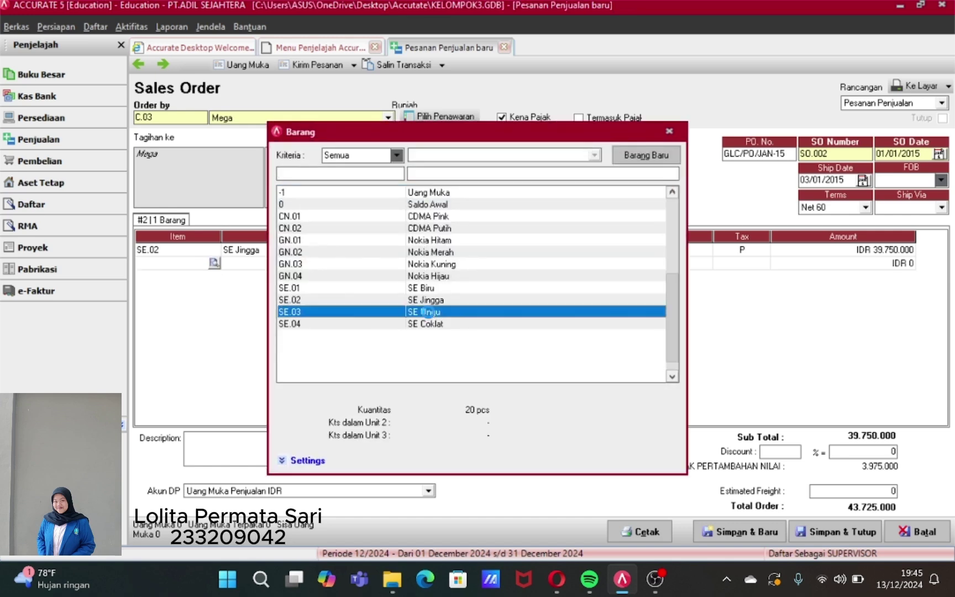
pyautogui.press('Tab')
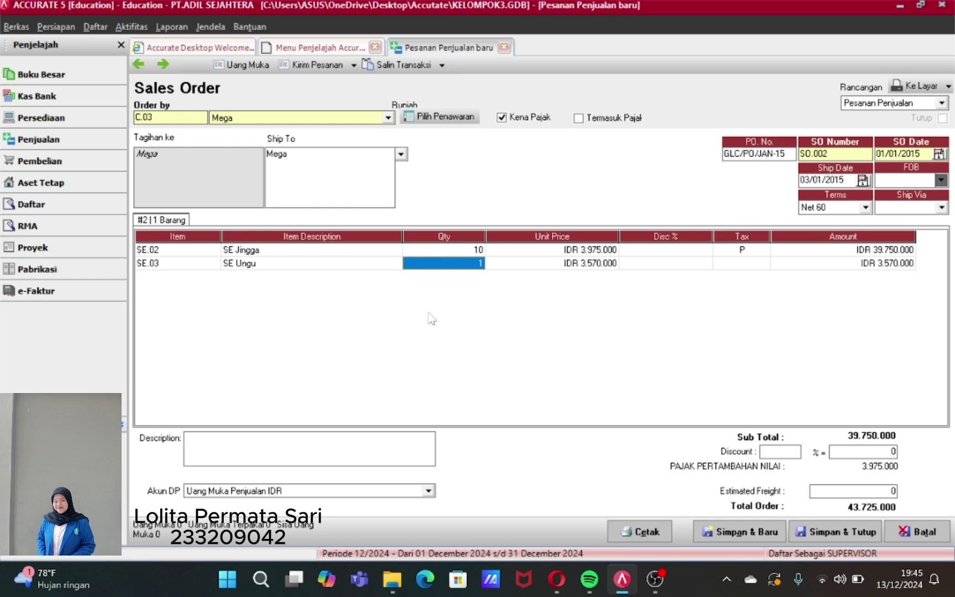
pyautogui.click(477, 263)
pyautogui.write('1')
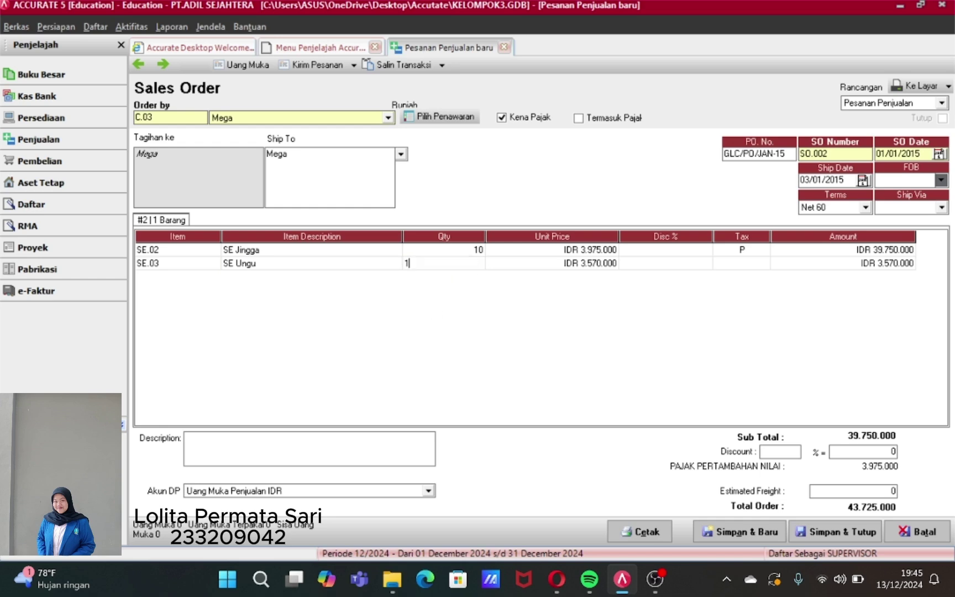
pyautogui.write('0')
pyautogui.press('Tab')
pyautogui.press('Tab')
pyautogui.press('Tab')
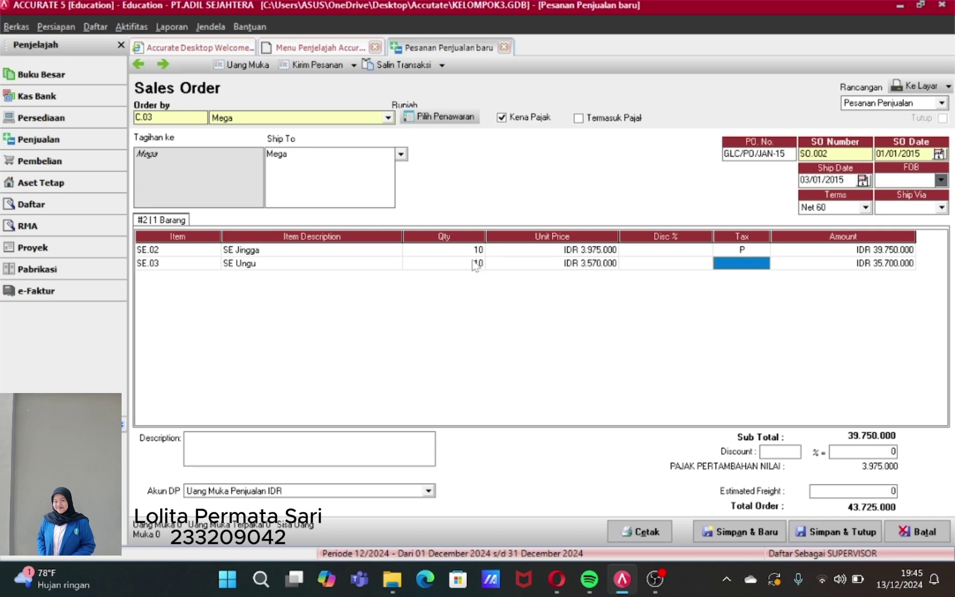
pyautogui.write('P')
pyautogui.press('Tab')
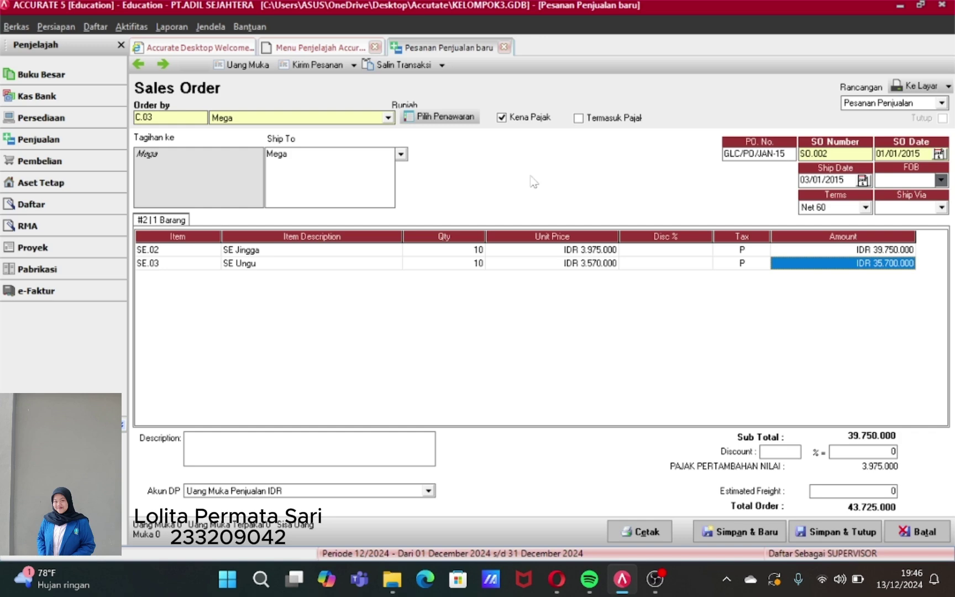
# - Create a down payment invoice from Mega's sales order and set the Uang Muka unit price to IDR 10,000,000
pyautogui.click(257, 66)
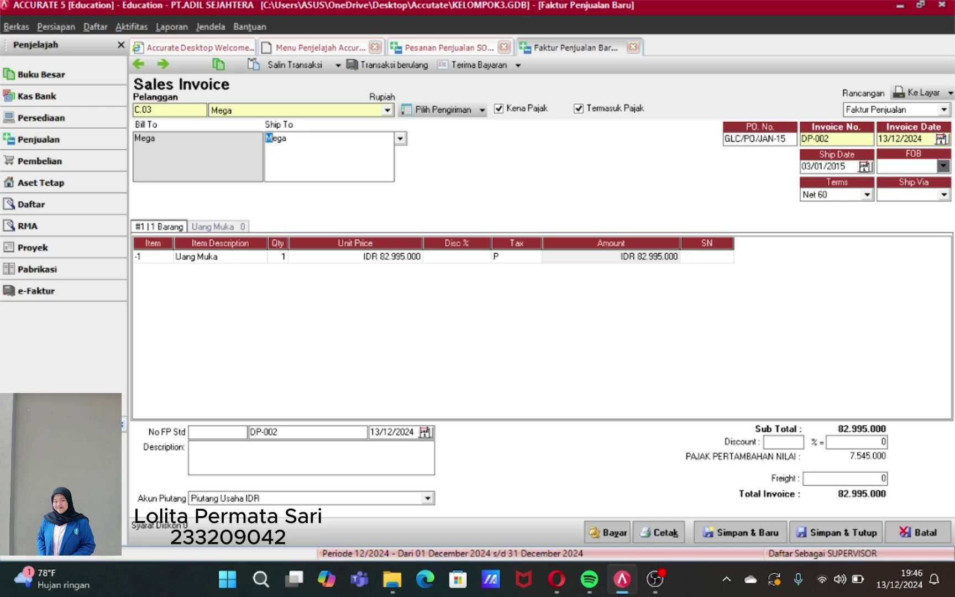
pyautogui.click(830, 138)
pyautogui.click(383, 258)
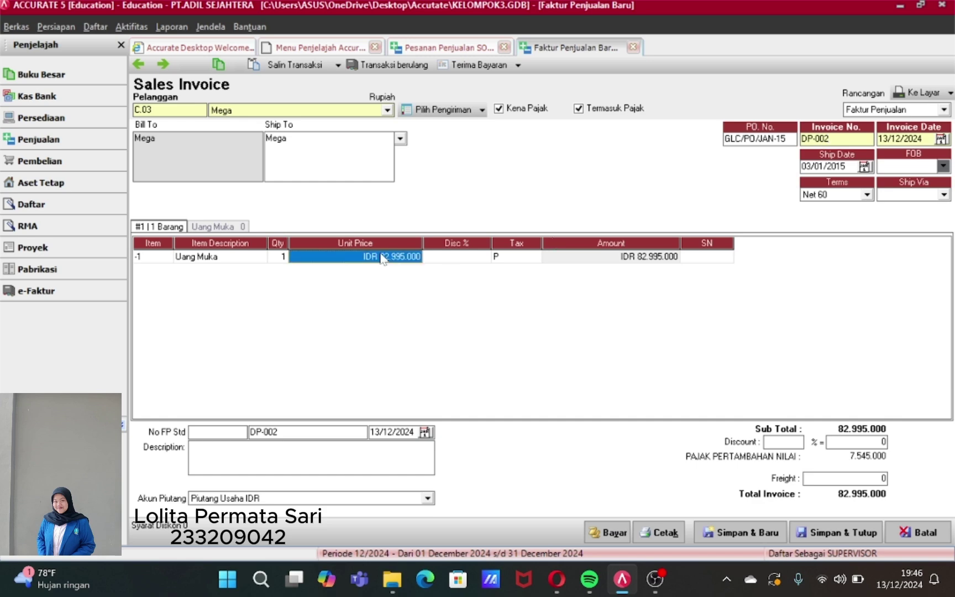
pyautogui.press('BackSpace')
pyautogui.press('BackSpace')
pyautogui.press('BackSpace')
pyautogui.press('BackSpace')
pyautogui.press('BackSpace')
pyautogui.press('BackSpace')
pyautogui.press('BackSpace')
pyautogui.press('BackSpace')
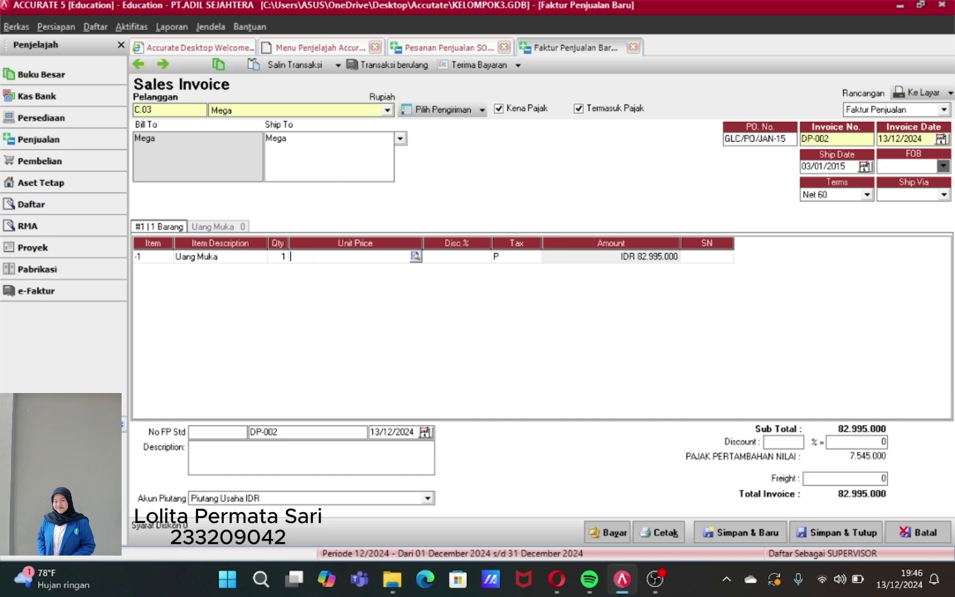
pyautogui.write('1.000.')
pyautogui.write('000000')
pyautogui.press('Return')
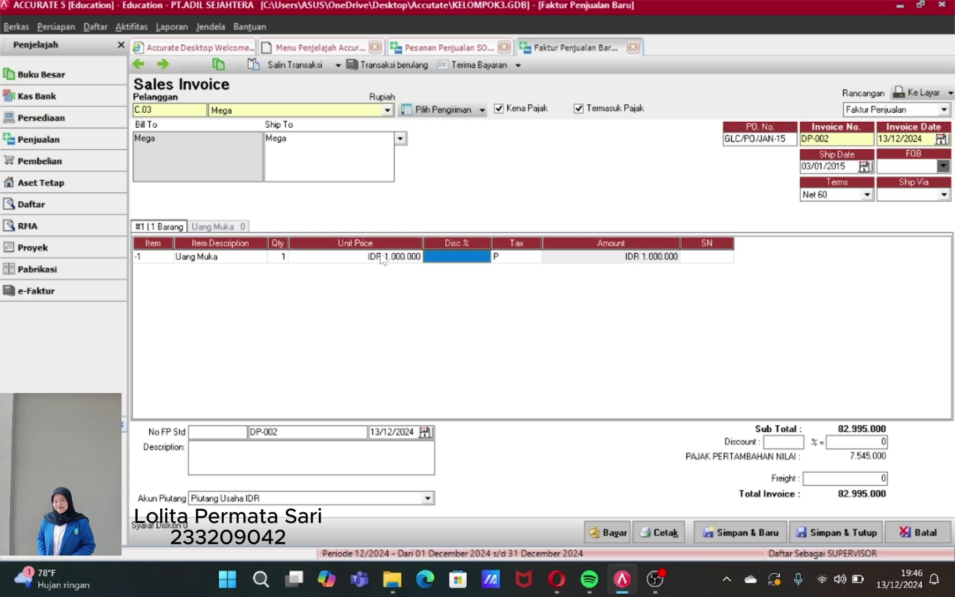
pyautogui.click(398, 256)
pyautogui.click(398, 254)
pyautogui.click(398, 254)
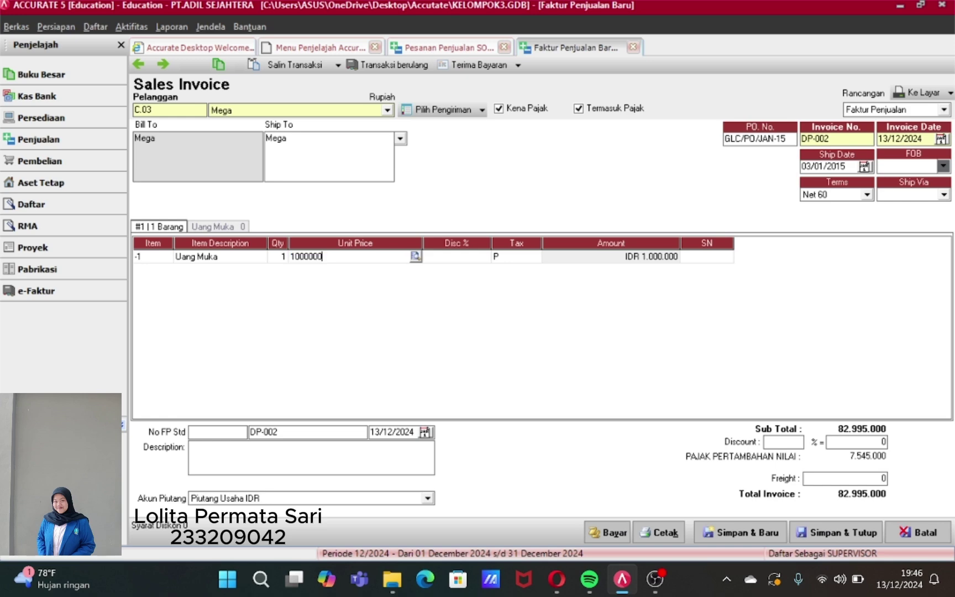
pyautogui.write('0')
pyautogui.press('Return')
pyautogui.press('Return')
pyautogui.press('Return')
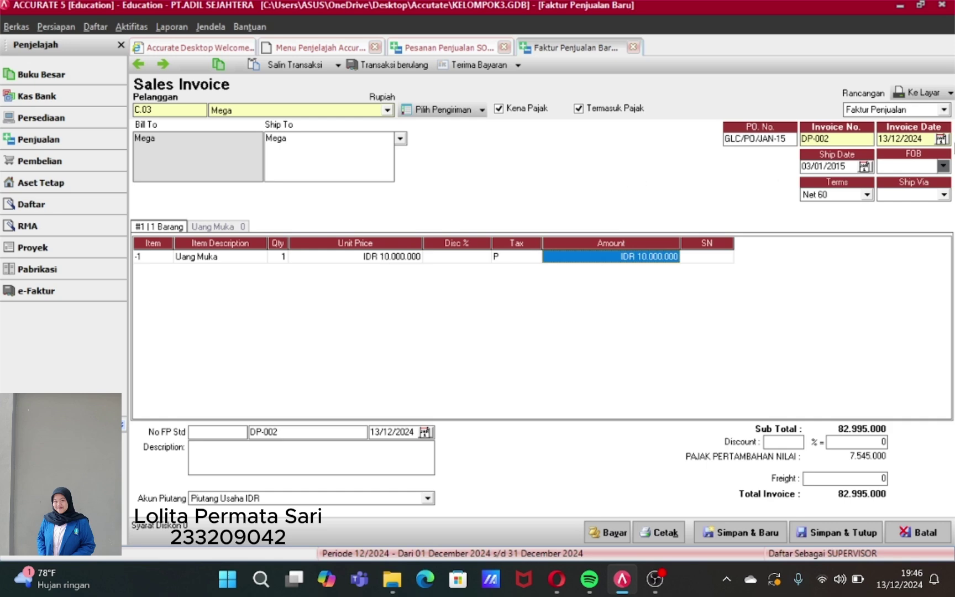
# - Set the invoice date and the tax invoice date of Mega's down payment invoice to 01/01/2015
pyautogui.click(923, 139)
pyautogui.press('BackSpace')
pyautogui.press('BackSpace')
pyautogui.press('BackSpace')
pyautogui.press('BackSpace')
pyautogui.press('BackSpace')
pyautogui.press('BackSpace')
pyautogui.press('BackSpace')
pyautogui.press('BackSpace')
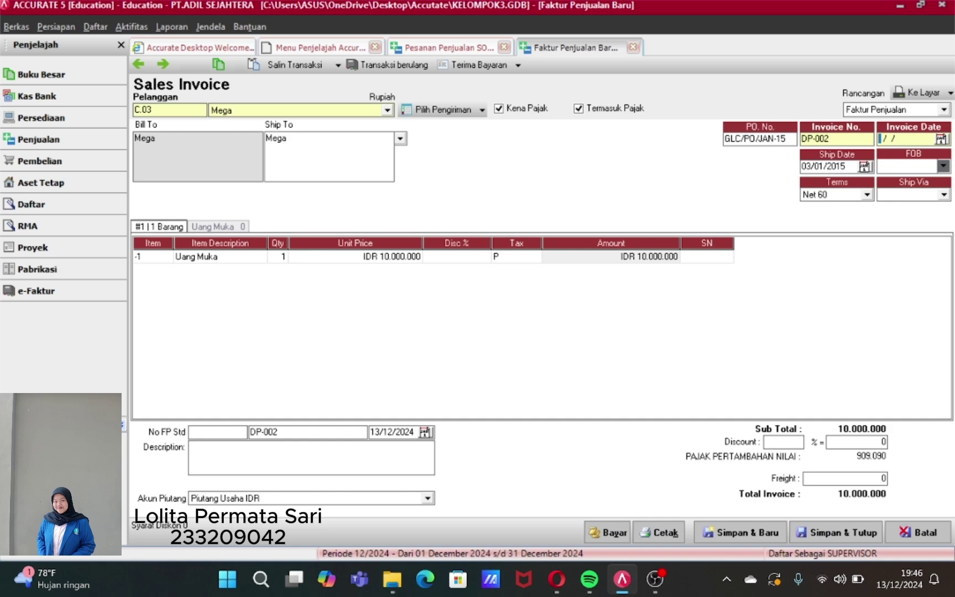
pyautogui.write('01/01/15')
pyautogui.click(382, 432)
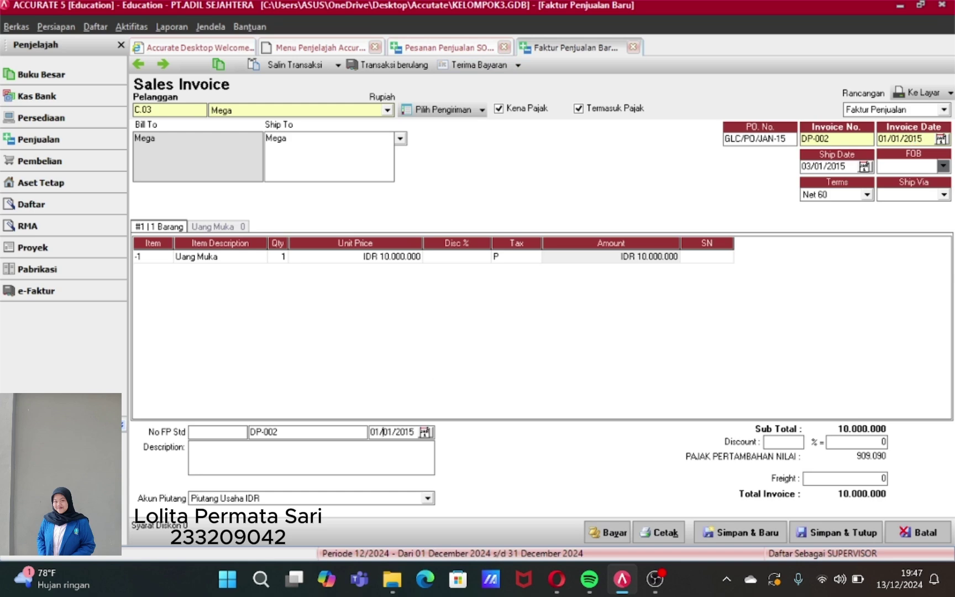
pyautogui.click(477, 396)
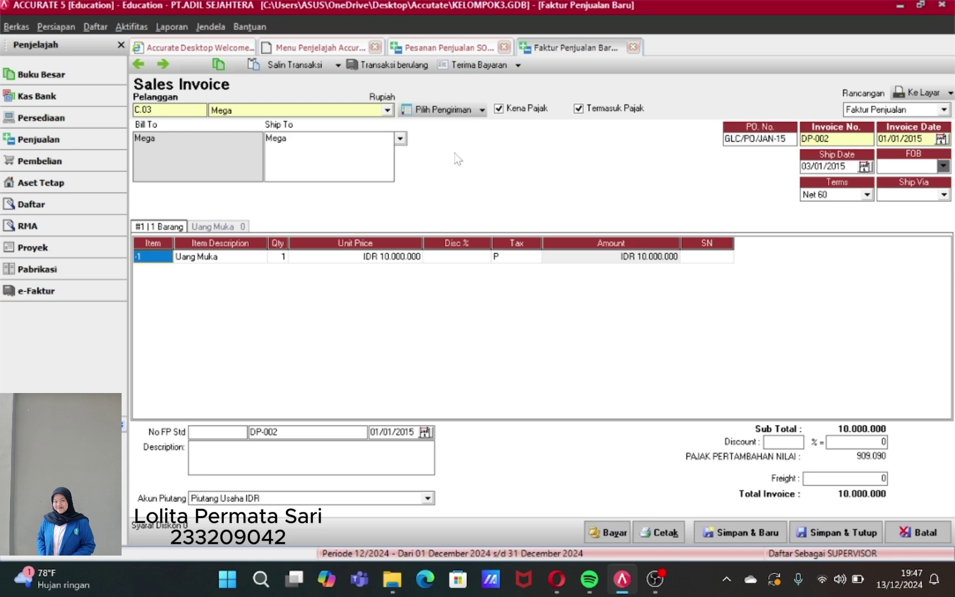
# - Create a customer receipt from Mega's down payment invoice and set its bank to Mandiri IDR
pyautogui.click(474, 65)
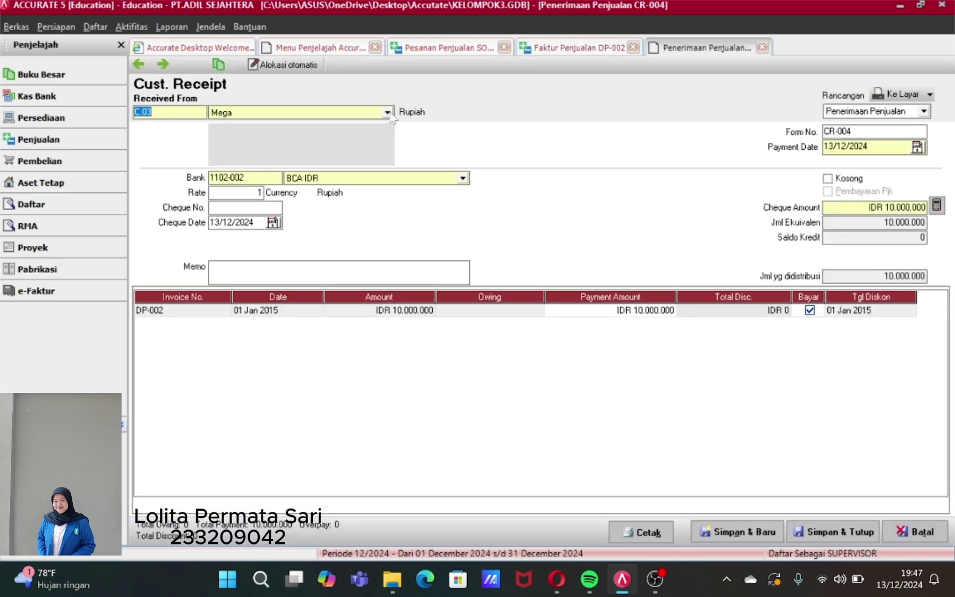
pyautogui.click(462, 177)
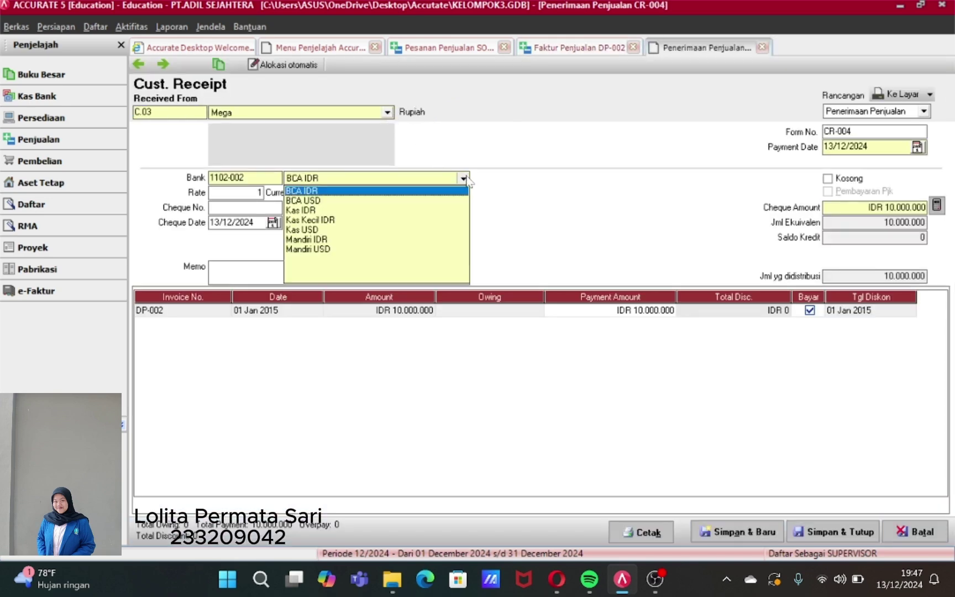
pyautogui.click(319, 240)
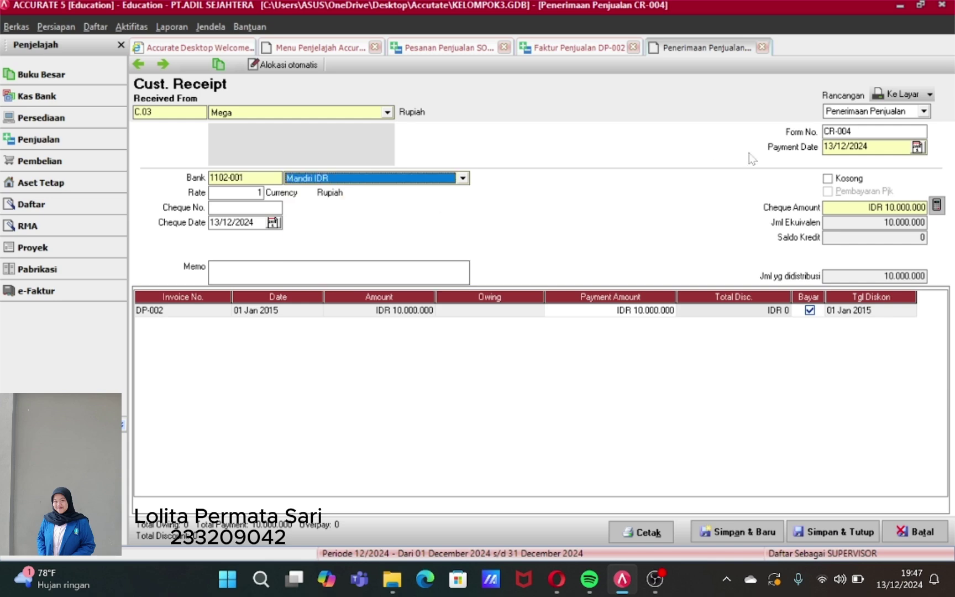
# - Set the payment date of Mega's receipt to 01/01/2015
pyautogui.click(876, 147)
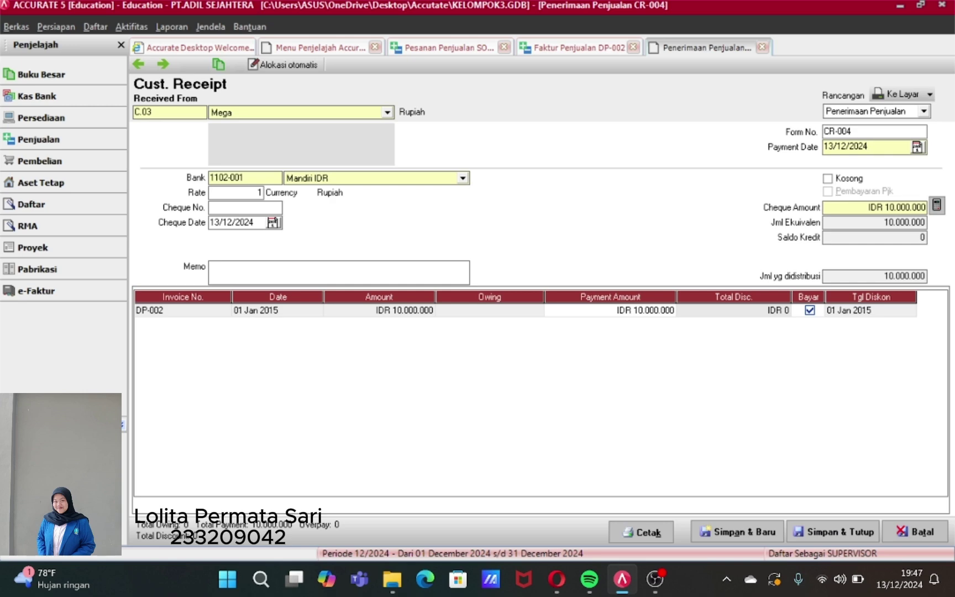
pyautogui.press('BackSpace')
pyautogui.press('BackSpace')
pyautogui.press('BackSpace')
pyautogui.press('BackSpace')
pyautogui.press('BackSpace')
pyautogui.press('BackSpace')
pyautogui.press('BackSpace')
pyautogui.press('BackSpace')
pyautogui.write('01/01/')
pyautogui.write('15')
# - Set the cheque date of Mega's receipt to 01/01/2015
pyautogui.click(254, 222)
pyautogui.press('BackSpace')
pyautogui.press('BackSpace')
pyautogui.press('BackSpace')
pyautogui.press('BackSpace')
pyautogui.press('BackSpace')
pyautogui.press('BackSpace')
pyautogui.press('BackSpace')
pyautogui.press('BackSpace')
pyautogui.write('010115')
# - Enter the memo "Pembayaran uang muka Mega SO.002" on Mega's customer receipt
pyautogui.click(245, 207)
pyautogui.click(307, 271)
pyautogui.write('Pembay')
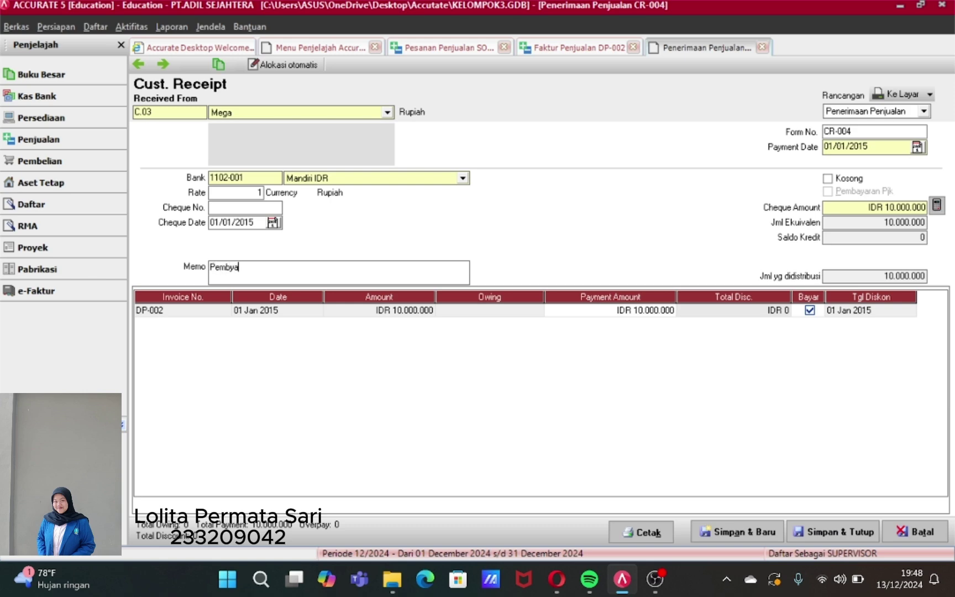
pyautogui.press('BackSpace')
pyautogui.press('BackSpace')
pyautogui.write('at')
pyautogui.press('BackSpace')
pyautogui.write('yaran uang muka Mega ')
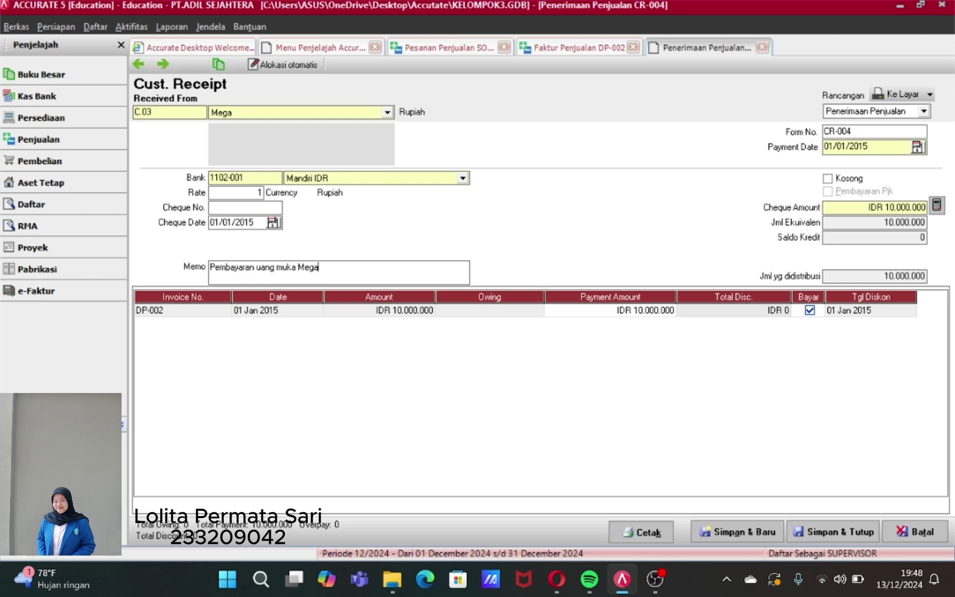
pyautogui.write('SO.002')
# - Save and close Mega's customer receipt, the down payment invoice and the sales order
pyautogui.click(842, 532)
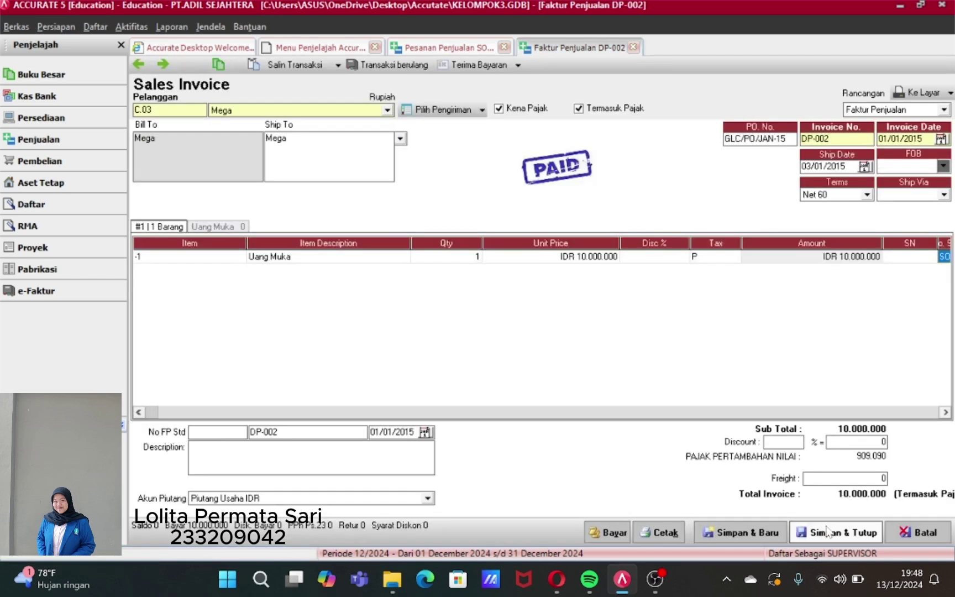
pyautogui.click(826, 532)
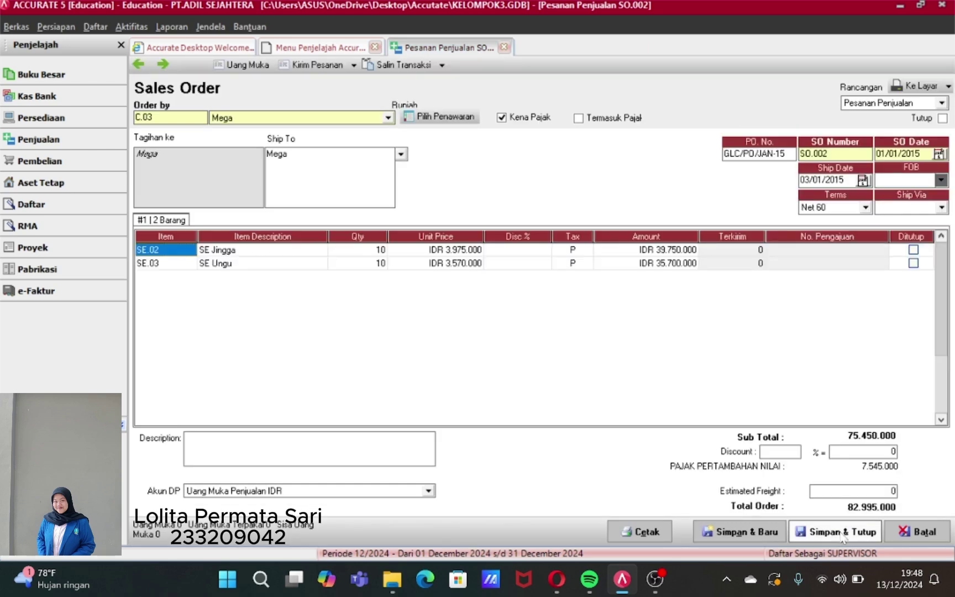
pyautogui.click(841, 538)
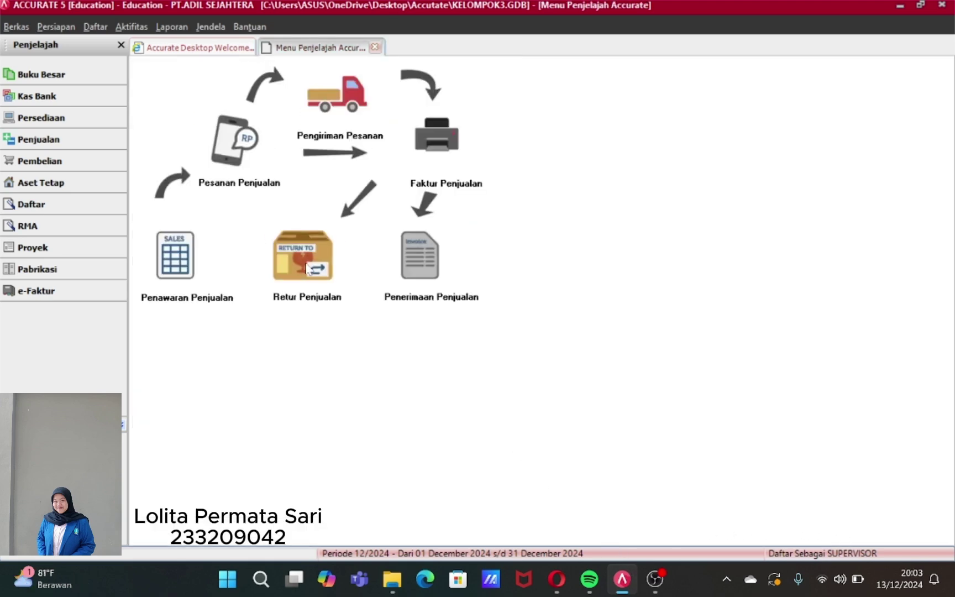
# - Start a new general journal voucher and set its voucher number to JV.01001
pyautogui.click(133, 26)
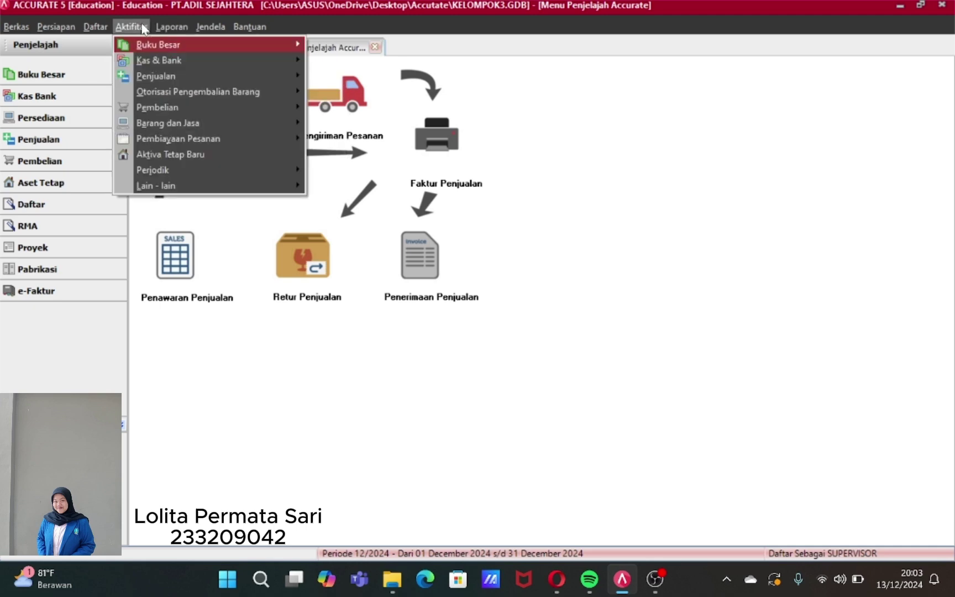
pyautogui.moveTo(218, 46)
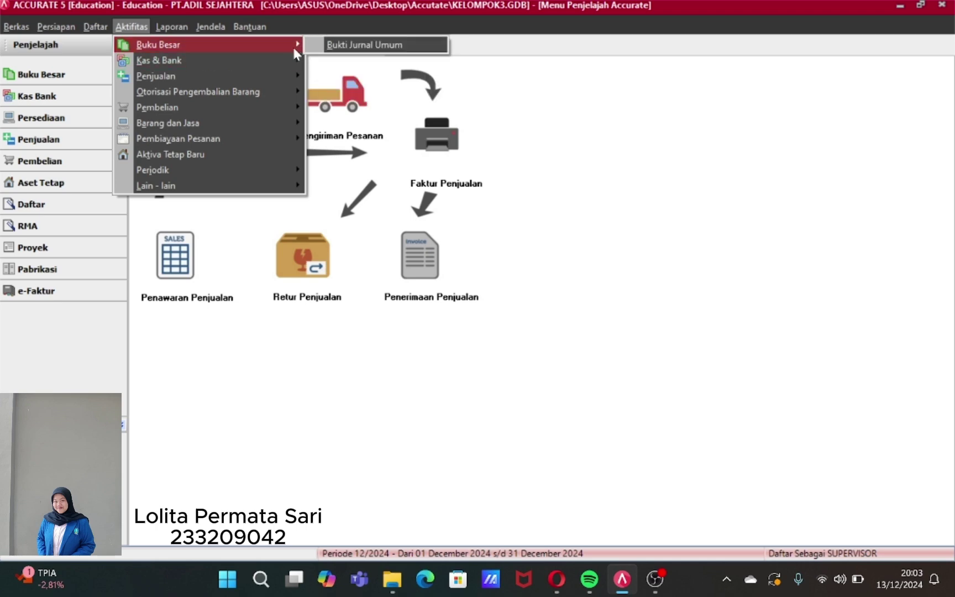
pyautogui.moveTo(293, 46)
pyautogui.click(351, 46)
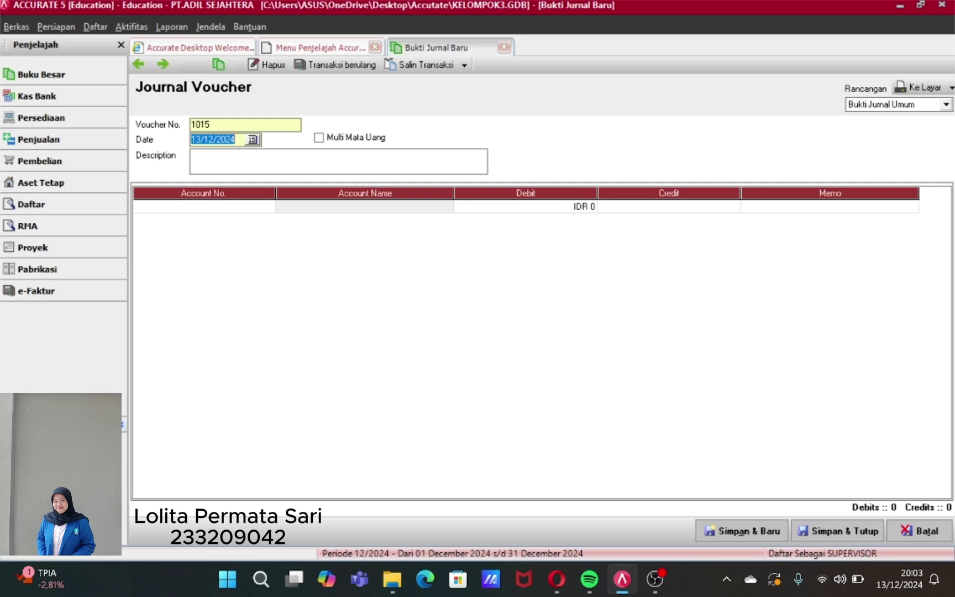
pyautogui.click(209, 124)
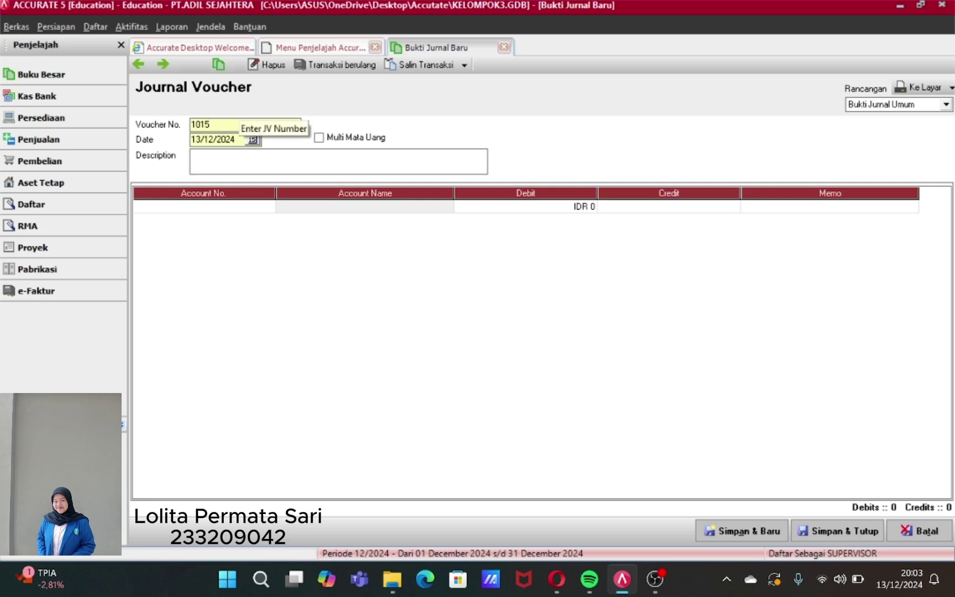
pyautogui.press('BackSpace')
pyautogui.press('BackSpace')
pyautogui.press('BackSpace')
pyautogui.press('BackSpace')
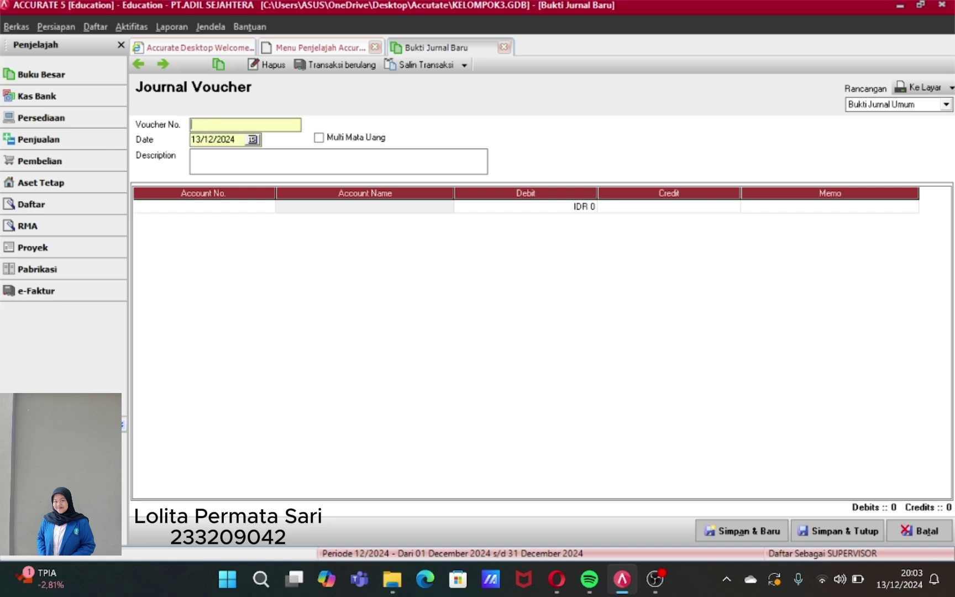
pyautogui.write('JV')
pyautogui.write('.01')
pyautogui.write('000')
pyautogui.press('BackSpace')
pyautogui.write('1')
# - Set the date of journal voucher JV.01001 to 03/01/2015
pyautogui.press('BackSpace')
pyautogui.press('BackSpace')
pyautogui.press('BackSpace')
pyautogui.press('BackSpace')
pyautogui.press('BackSpace')
pyautogui.press('BackSpace')
pyautogui.press('BackSpace')
pyautogui.press('BackSpace')
pyautogui.write('030115')
pyautogui.press('Tab')
# - Enter "Pengisian petty cash IDR" as the description of journal voucher JV.01001
pyautogui.write('Pengisian pwt')
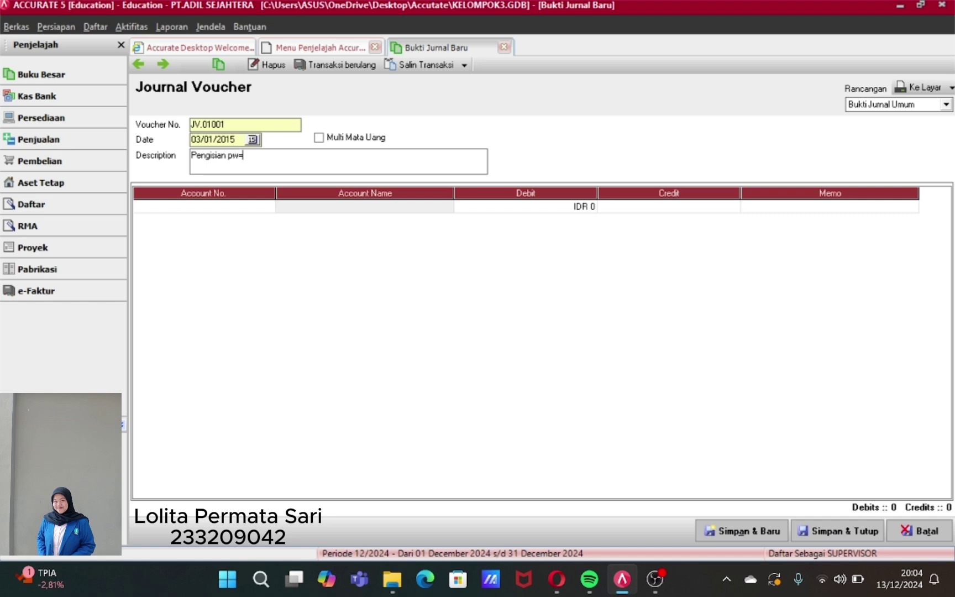
pyautogui.press('BackSpace')
pyautogui.press('BackSpace')
pyautogui.write('etty cash IDR')
# - Add the Kas Kecil IDR account as the first journal line with a debit of IDR 1.500.000
pyautogui.click(230, 206)
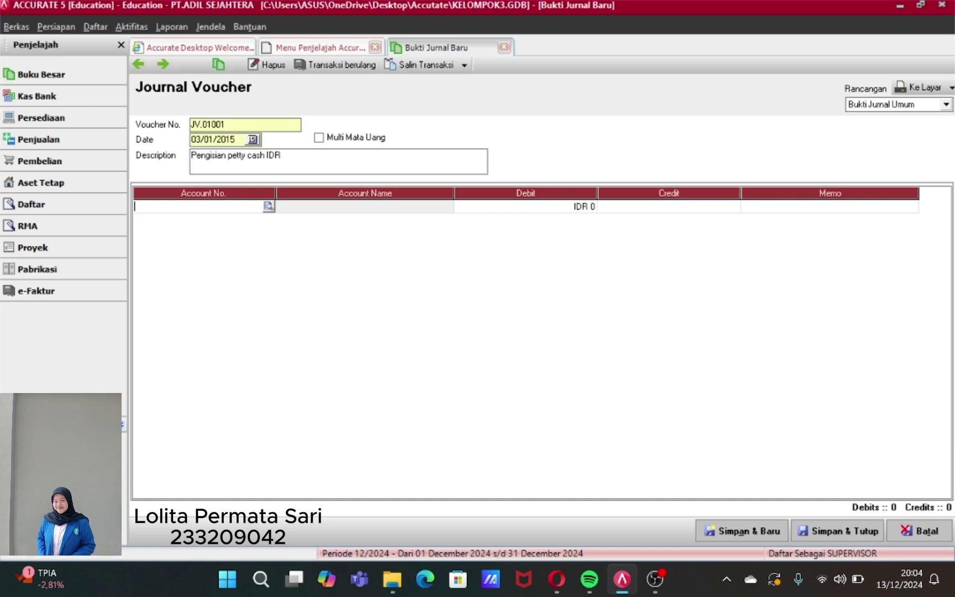
pyautogui.click(268, 206)
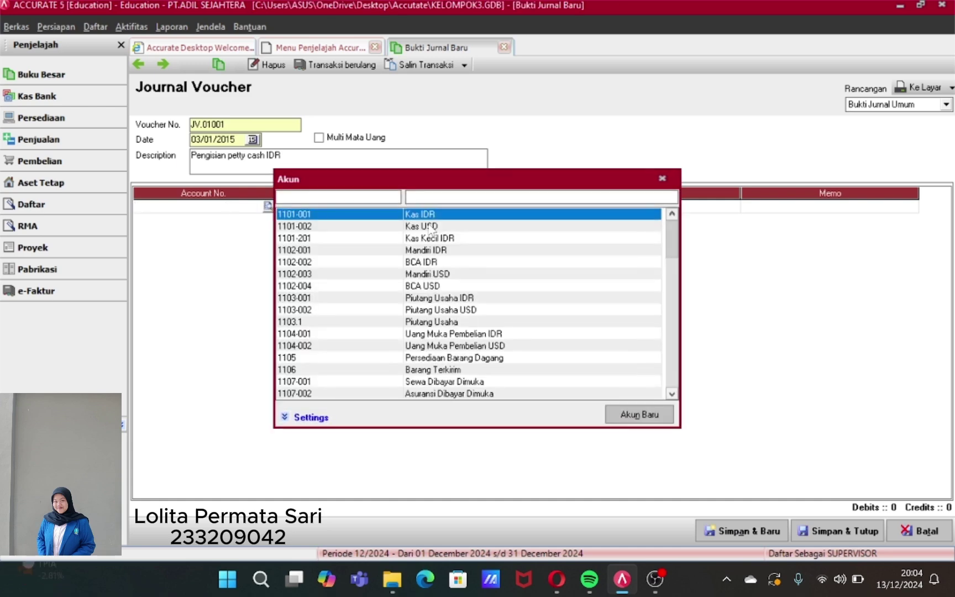
pyautogui.doubleClick(440, 238)
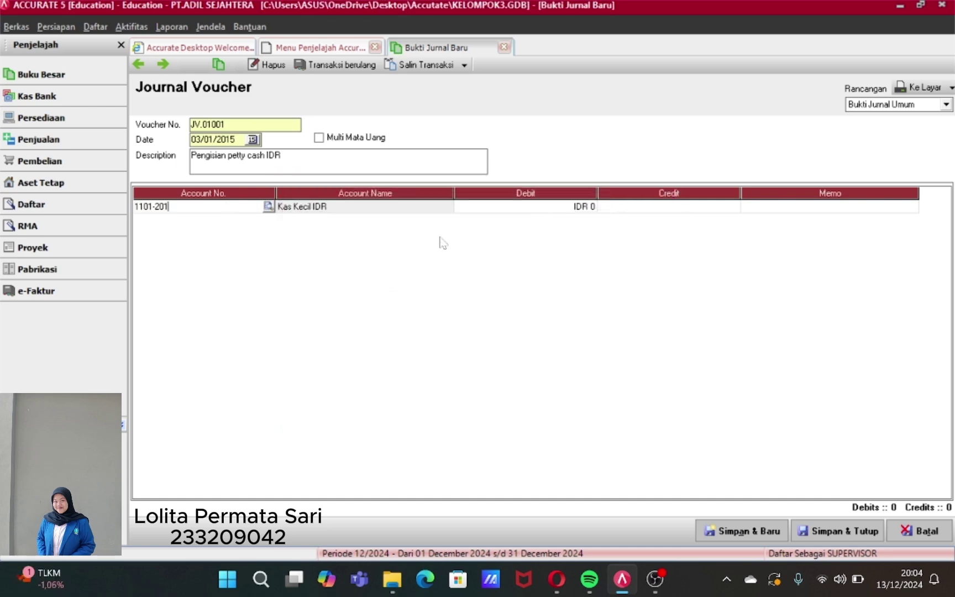
pyautogui.click(524, 207)
pyautogui.click(523, 207)
pyautogui.write('1.500.000')
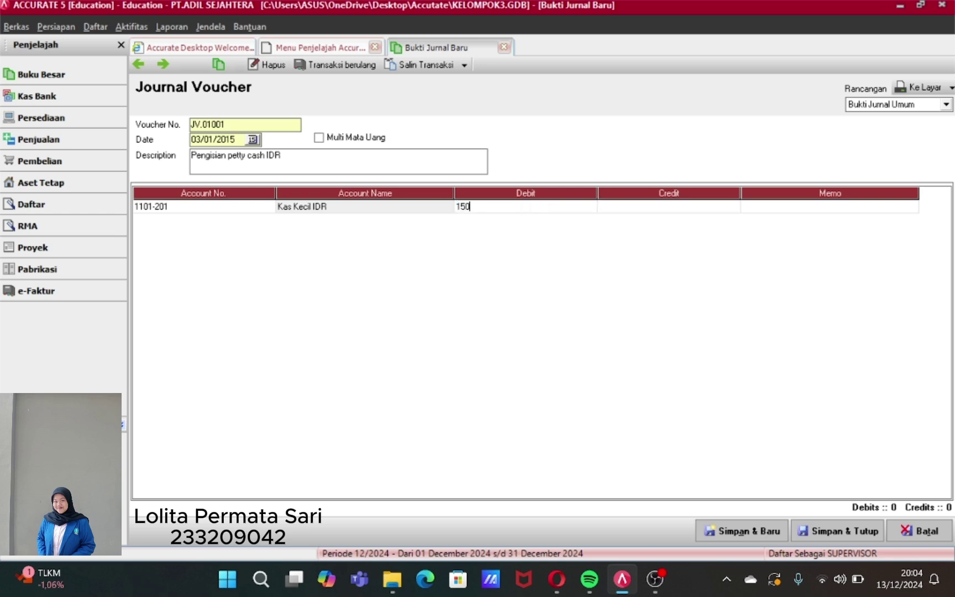
pyautogui.press('Tab')
pyautogui.press('Tab')
pyautogui.press('Tab')
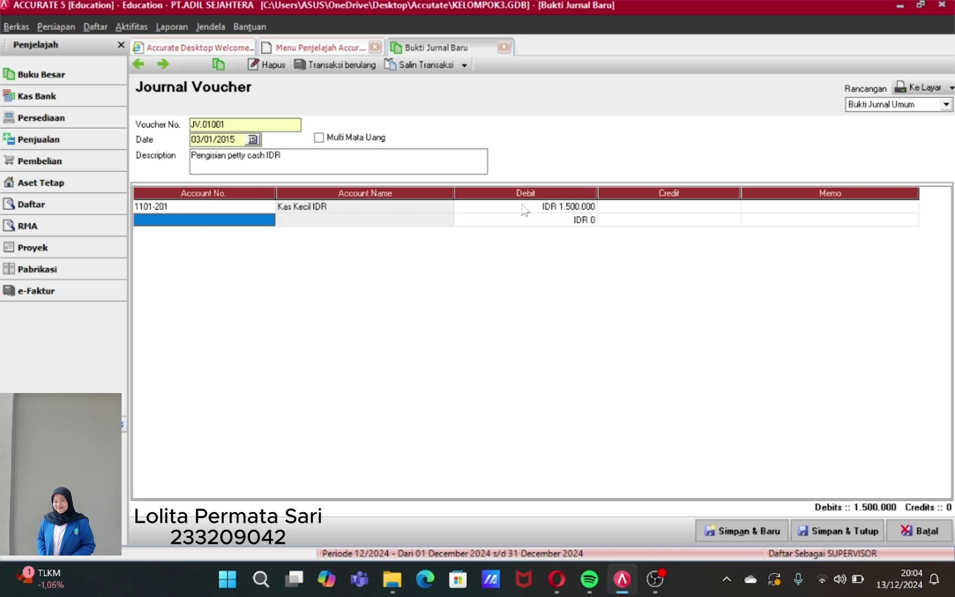
# - Add the Kas IDR account as the balancing credit line, and save and close the petty cash voucher
pyautogui.click(267, 220)
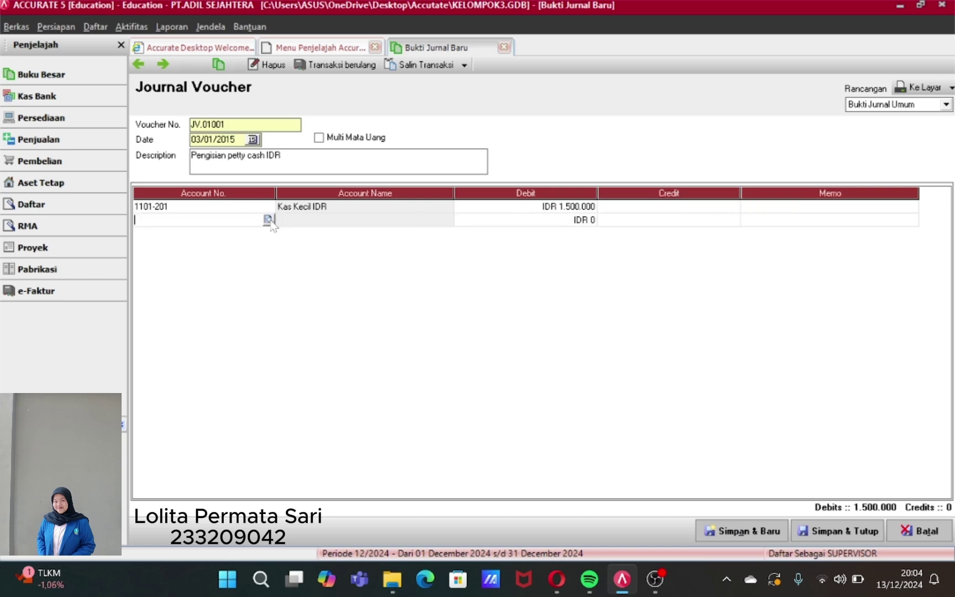
pyautogui.click(268, 220)
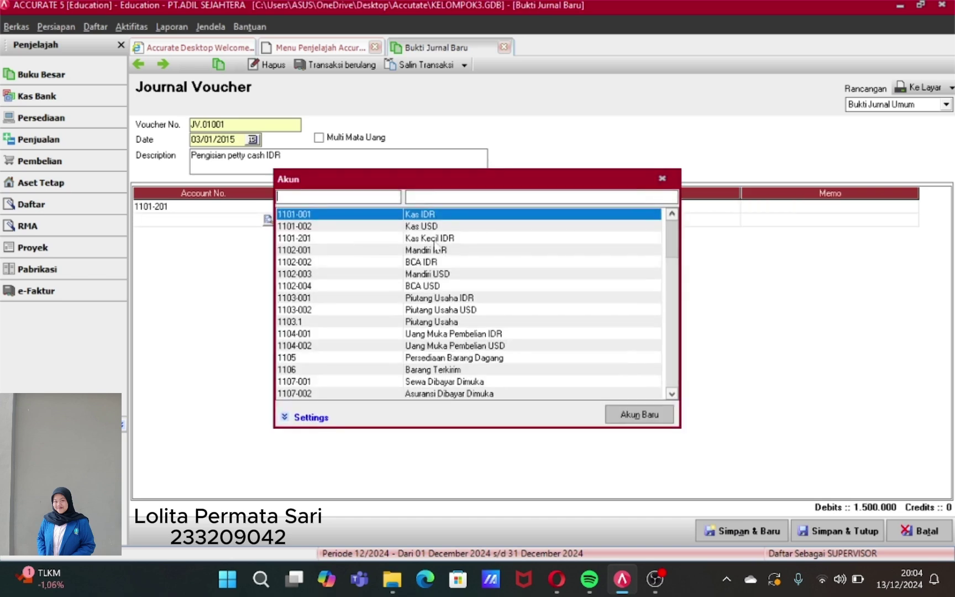
pyautogui.doubleClick(430, 215)
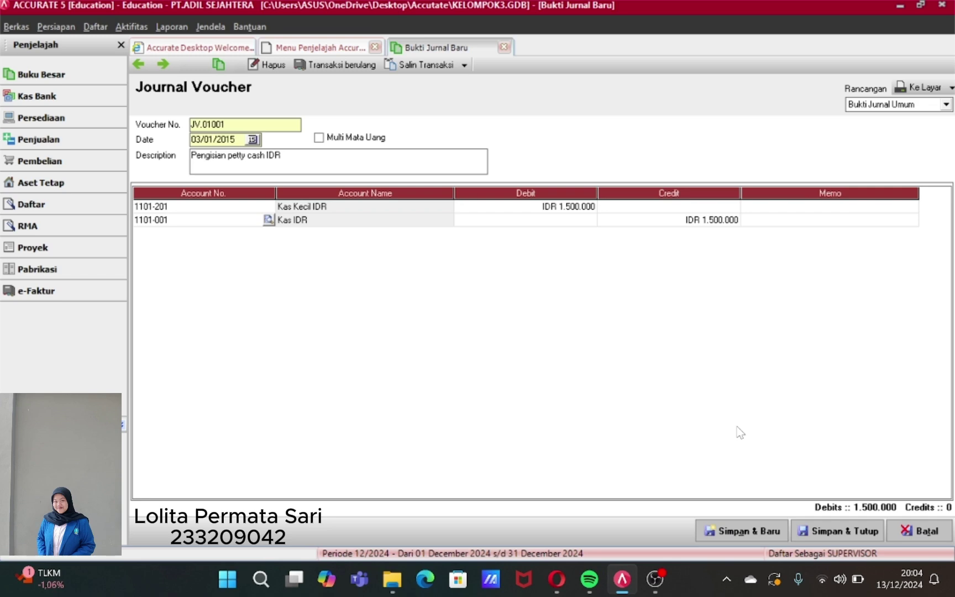
pyautogui.click(839, 532)
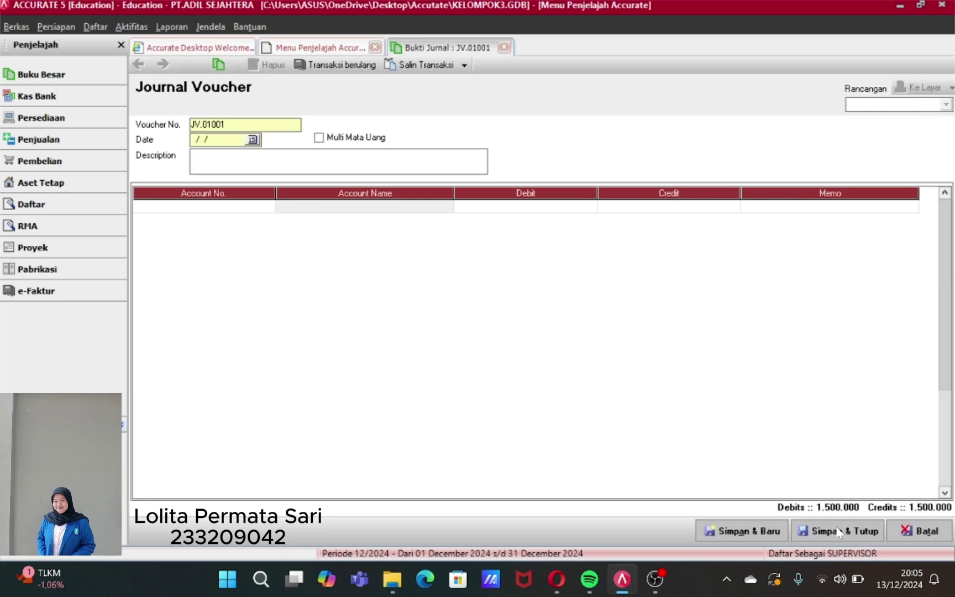
# - Start another general journal voucher with the voucher number JV.01002
pyautogui.click(125, 27)
pyautogui.moveTo(233, 42)
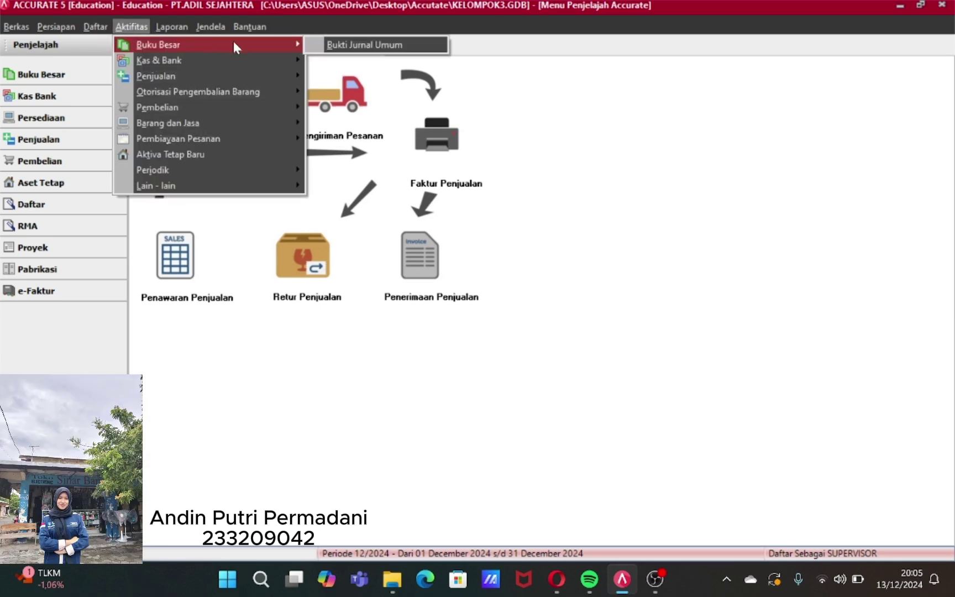
pyautogui.click(356, 44)
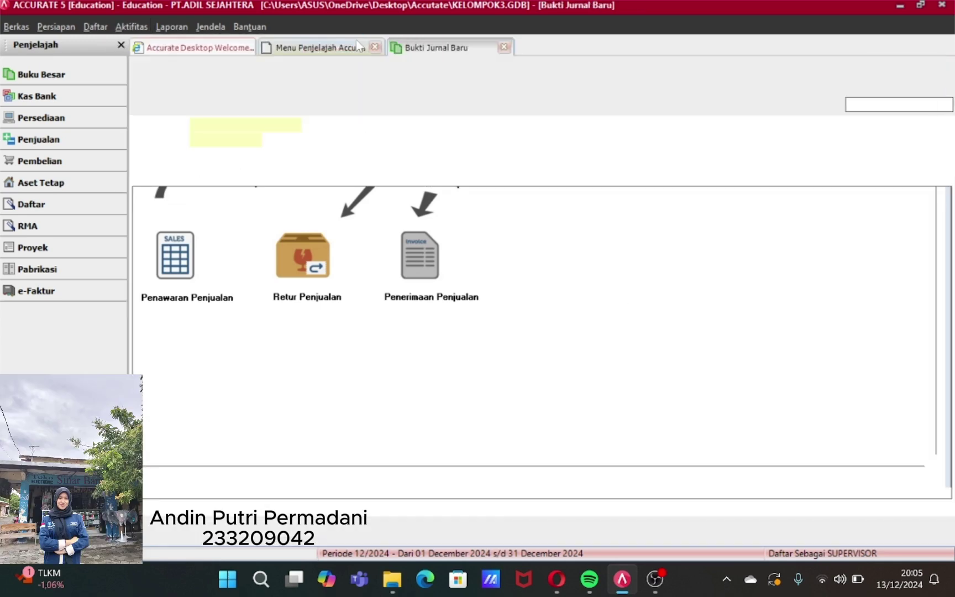
pyautogui.click(238, 123)
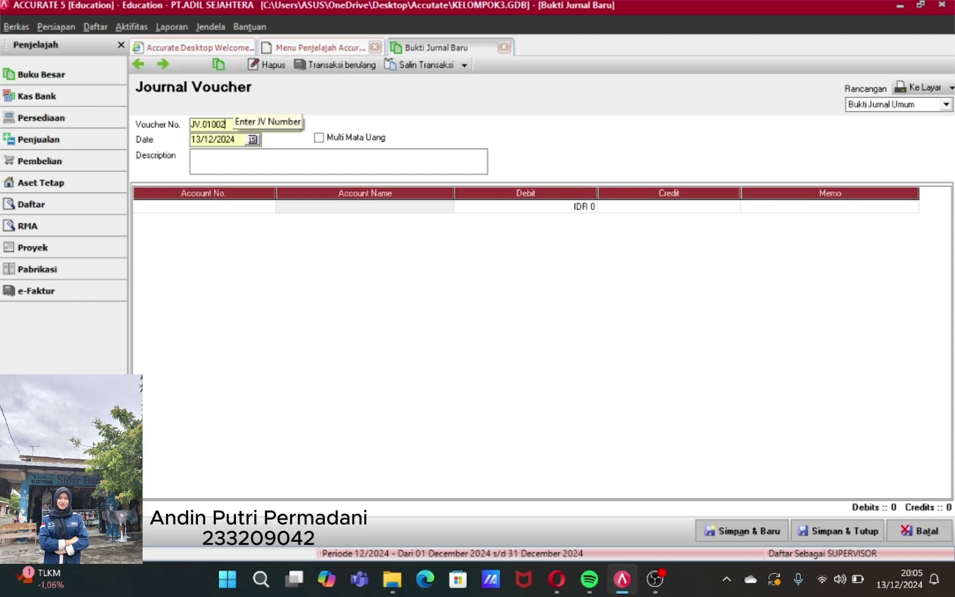
pyautogui.press('BackSpace')
pyautogui.press('BackSpace')
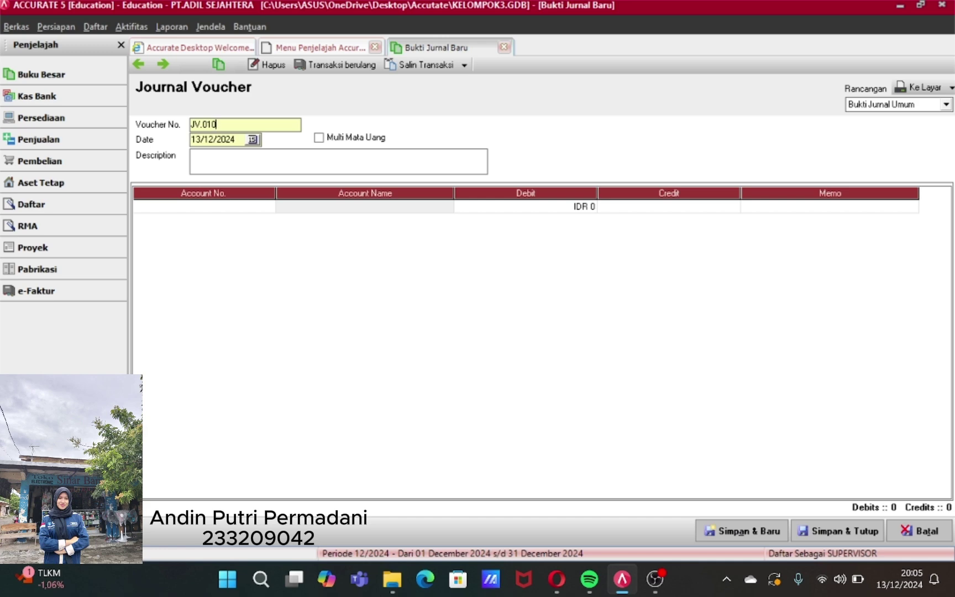
pyautogui.write('02')
# - Set the date of journal voucher JV.01002 to 03/01/2015
pyautogui.press('BackSpace')
pyautogui.press('BackSpace')
pyautogui.press('BackSpace')
pyautogui.press('BackSpace')
pyautogui.press('BackSpace')
pyautogui.press('BackSpace')
pyautogui.press('BackSpace')
pyautogui.press('BackSpace')
pyautogui.write('03/01/15')
# - Enable multi-currency for voucher JV.01002 and enter the description "Pengambilan dana tunai dari bank BCA USD"
pyautogui.click(319, 138)
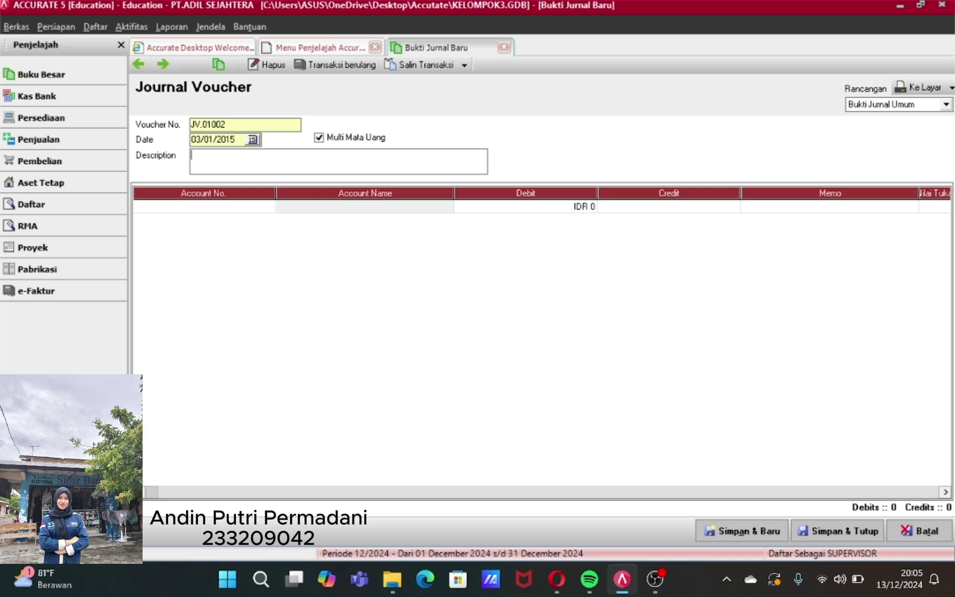
pyautogui.write('Pengambilan dana tunai')
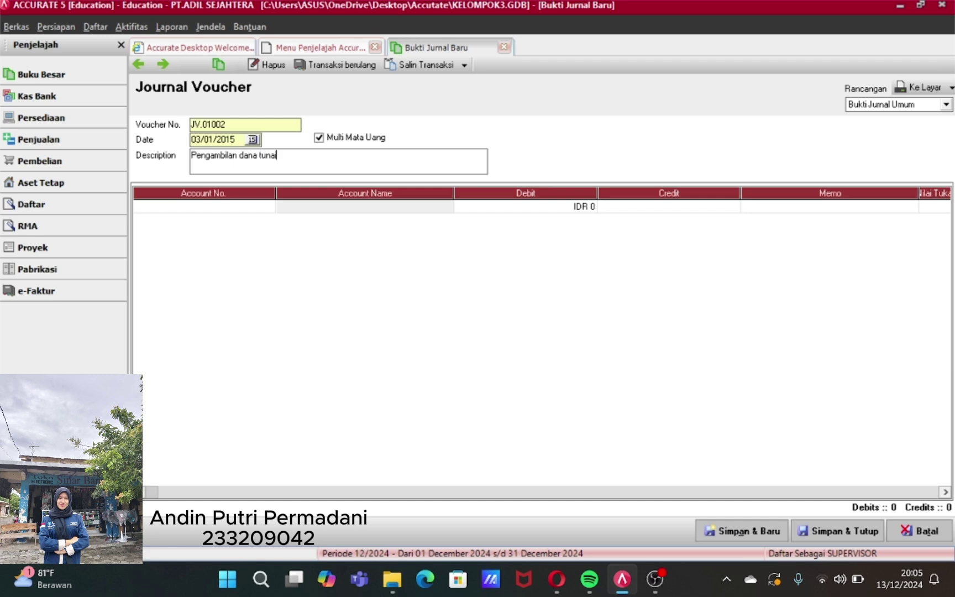
pyautogui.write(' dari bank BCA USD')
# - Choose BCA IDR as the account of the first line in journal voucher JV.01002
pyautogui.click(261, 204)
pyautogui.click(269, 206)
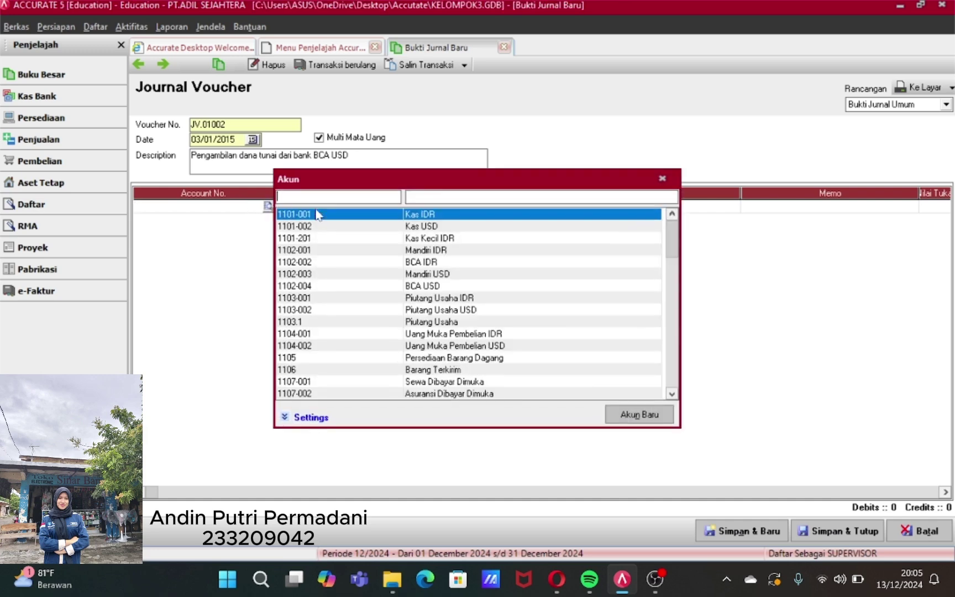
pyautogui.click(431, 262)
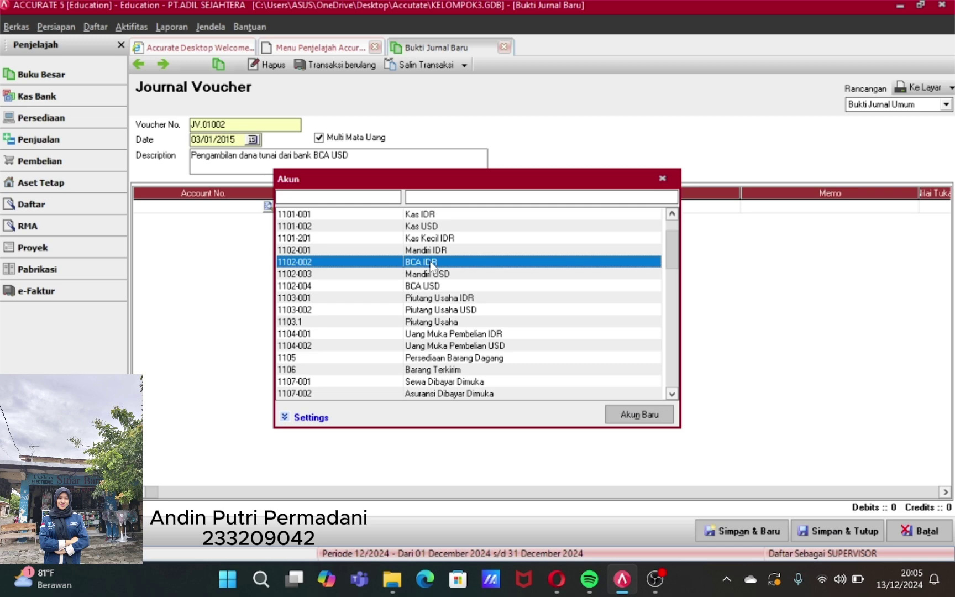
pyautogui.doubleClick(432, 262)
# - Set the debit of the BCA IDR line to IDR 121.450.000 and add a new journal line below it
pyautogui.click(538, 215)
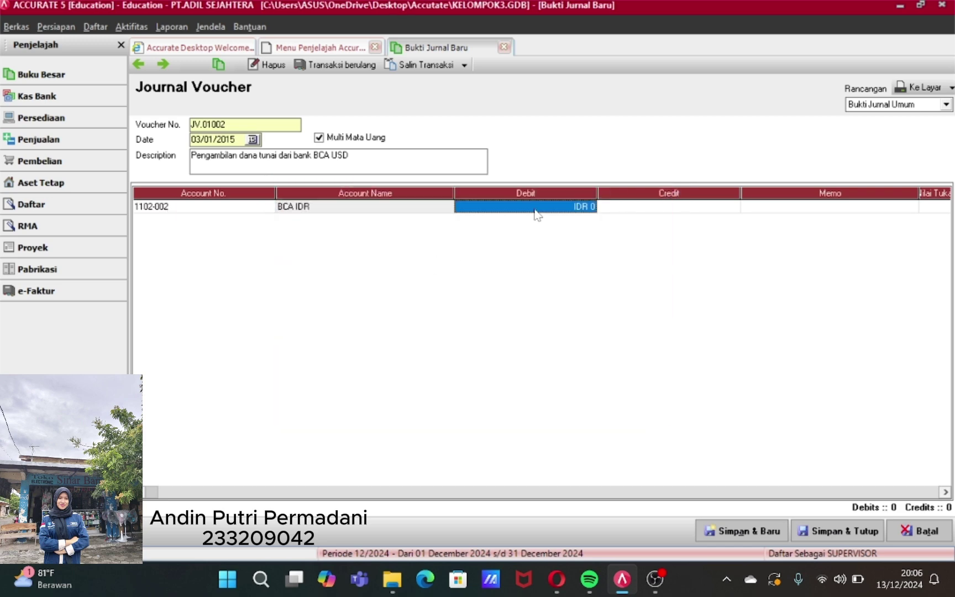
pyautogui.click(537, 214)
pyautogui.write('0')
pyautogui.press('BackSpace')
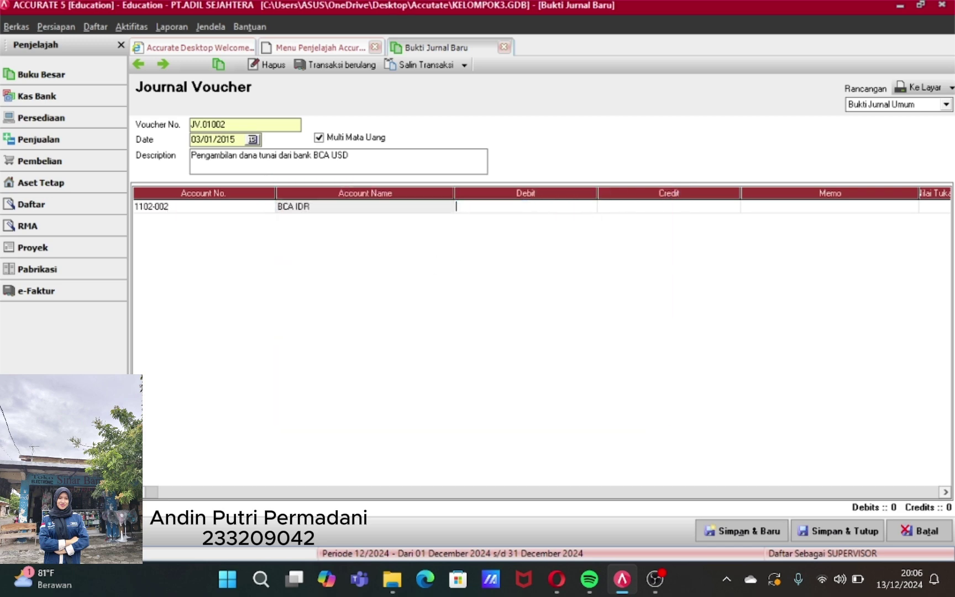
pyautogui.write('12145000')
pyautogui.press('BackSpace')
pyautogui.press('BackSpace')
pyautogui.press('BackSpace')
pyautogui.write('0000')
pyautogui.press('Tab')
pyautogui.press('Tab')
pyautogui.press('Tab')
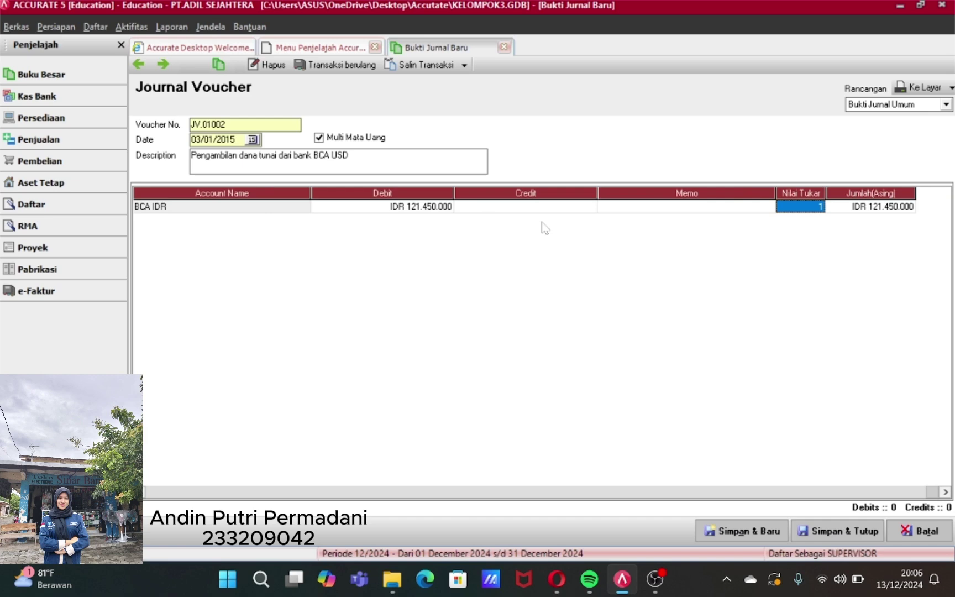
pyautogui.press('Tab')
pyautogui.press('Tab')
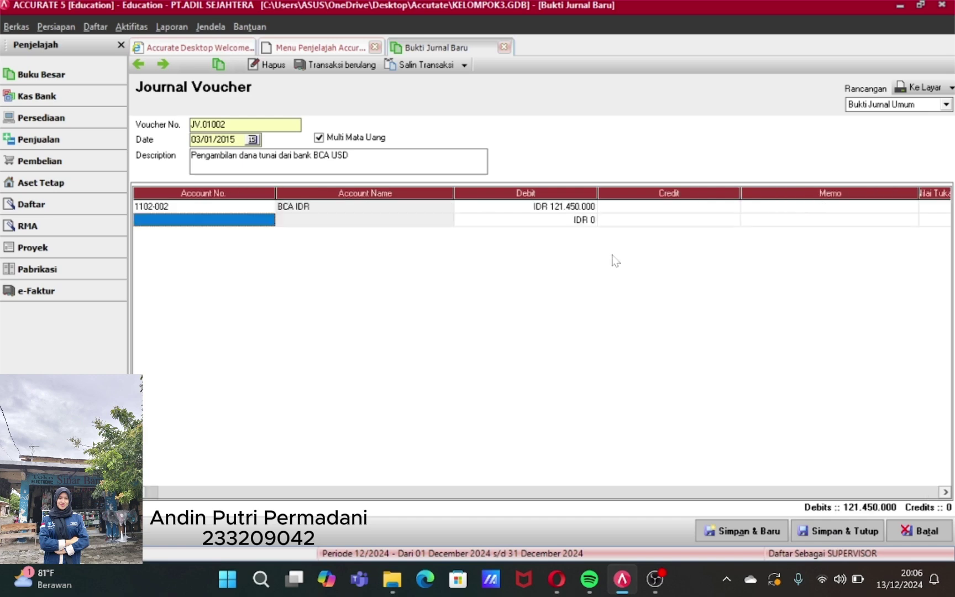
# - Choose BCA USD as the account of the second, balancing line in journal voucher JV.01002
pyautogui.click(239, 223)
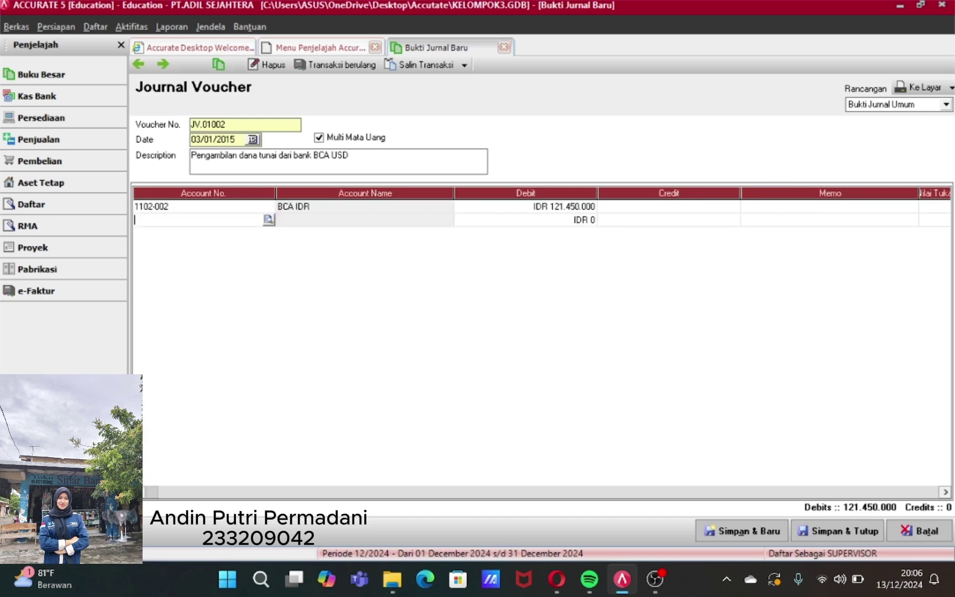
pyautogui.click(270, 220)
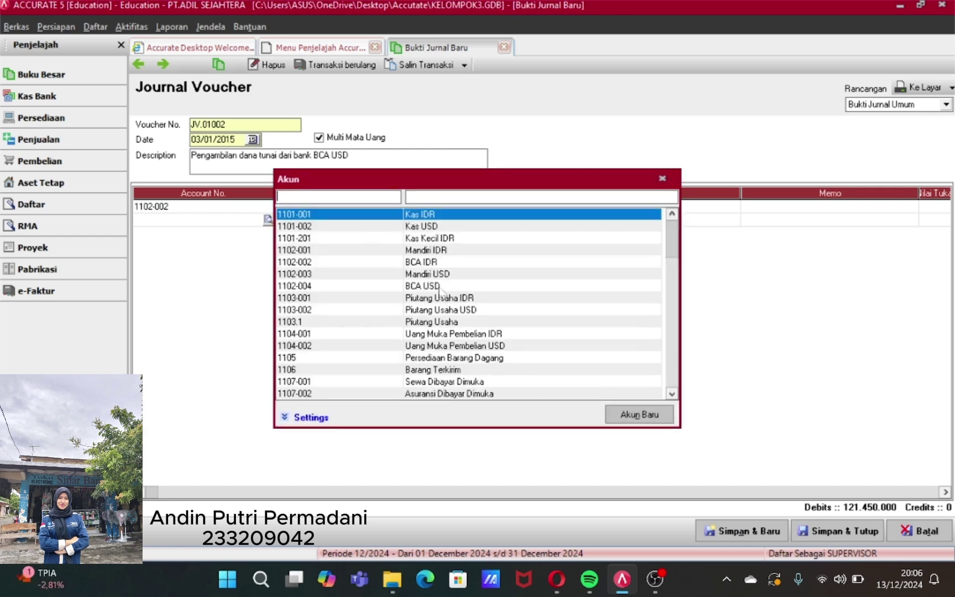
pyautogui.click(439, 287)
pyautogui.doubleClick(438, 286)
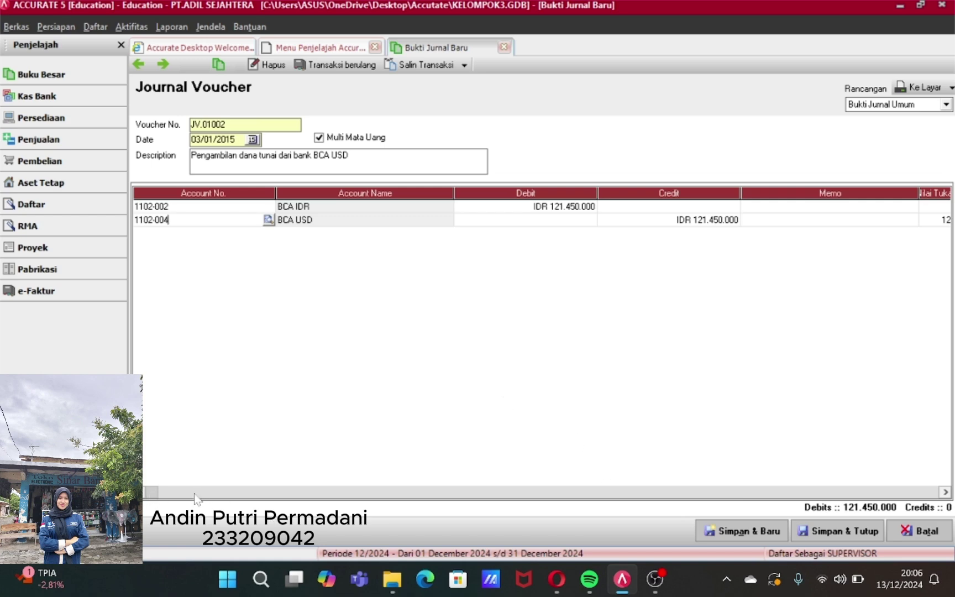
# - Set the exchange rate of the BCA USD line to 12.145, then save and close the journal voucher
pyautogui.press('Tab')
pyautogui.press('Tab')
pyautogui.press('Tab')
pyautogui.press('Tab')
pyautogui.press('Tab')
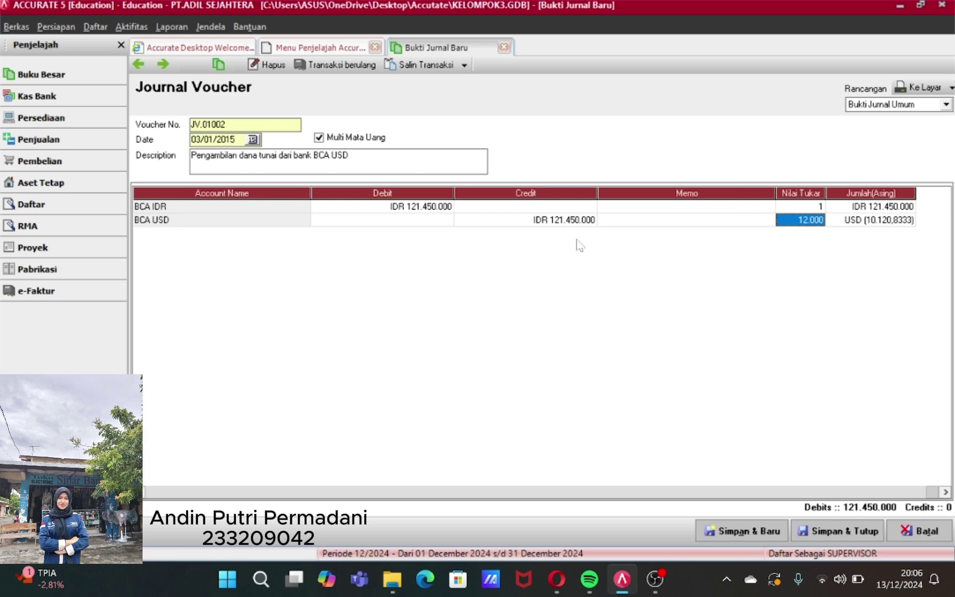
pyautogui.click(566, 220)
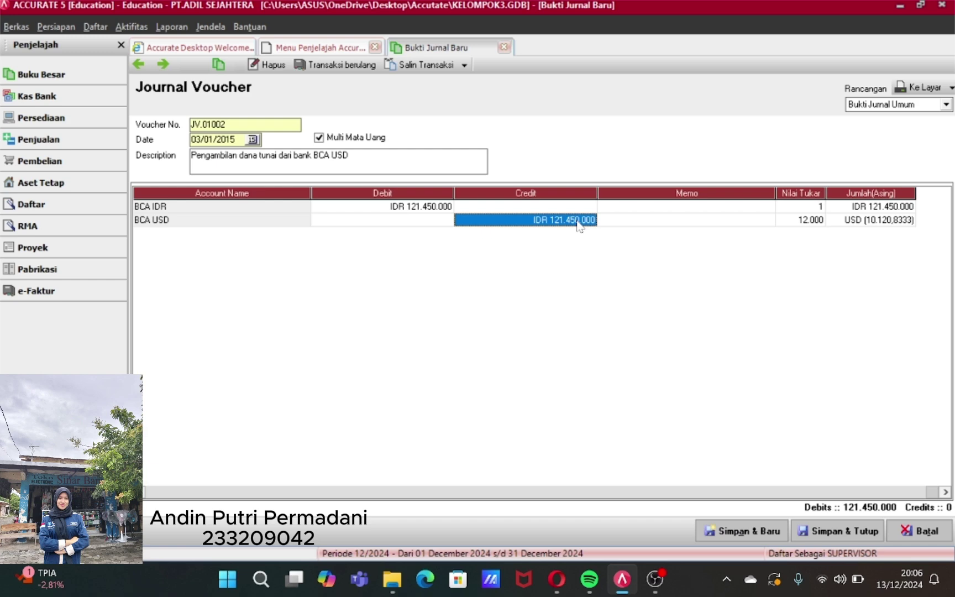
pyautogui.click(809, 220)
pyautogui.click(808, 220)
pyautogui.press('BackSpace')
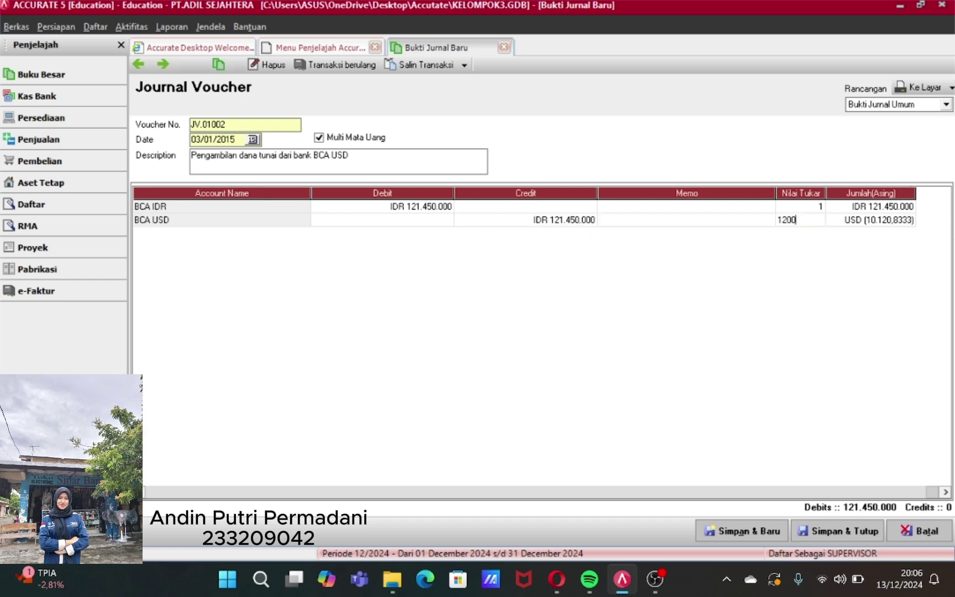
pyautogui.press('BackSpace')
pyautogui.press('BackSpace')
pyautogui.write('145')
pyautogui.press('Tab')
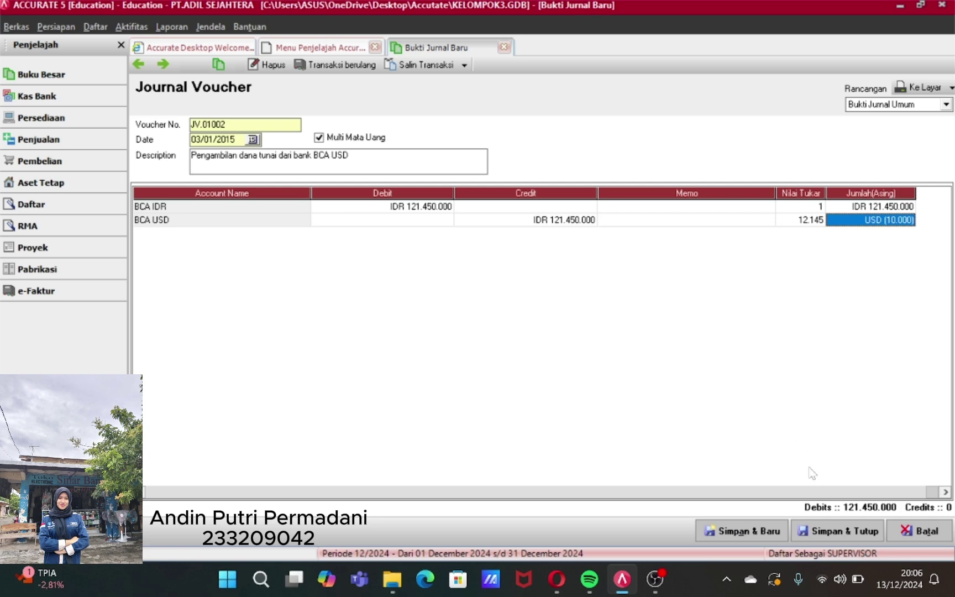
pyautogui.click(843, 533)
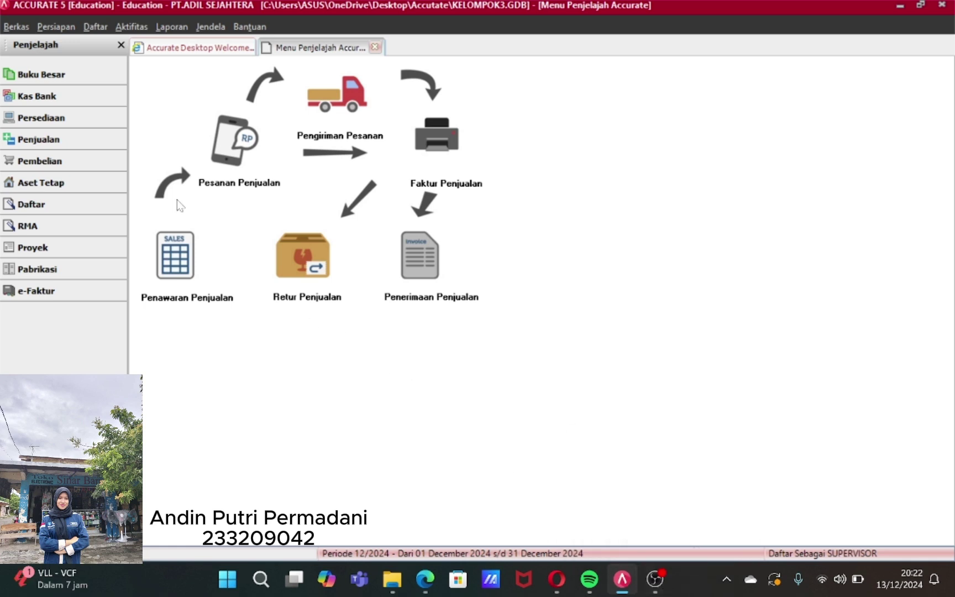
# - Create a new delivery order for the customer Teleshop
pyautogui.click(107, 139)
pyautogui.click(338, 104)
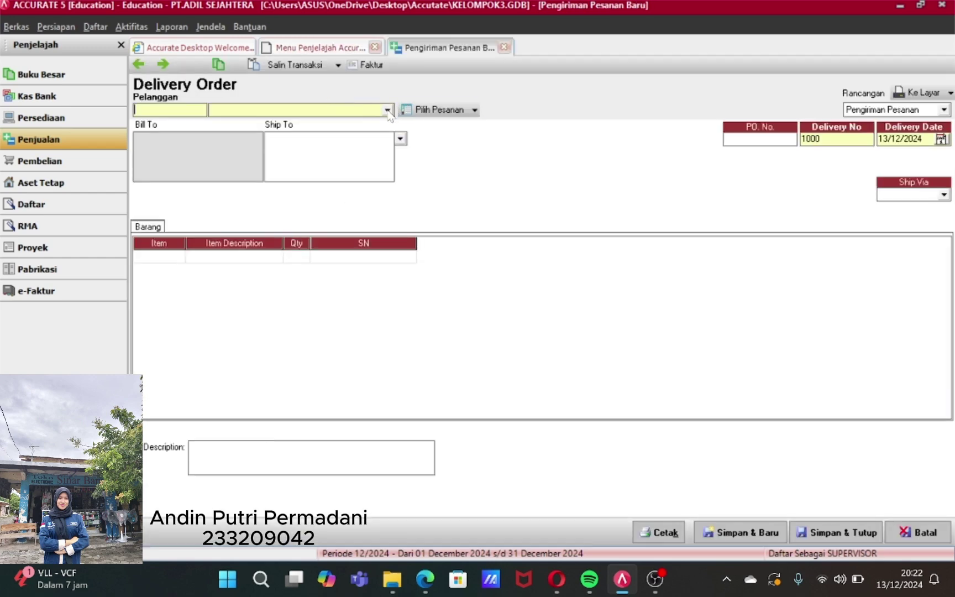
pyautogui.click(388, 110)
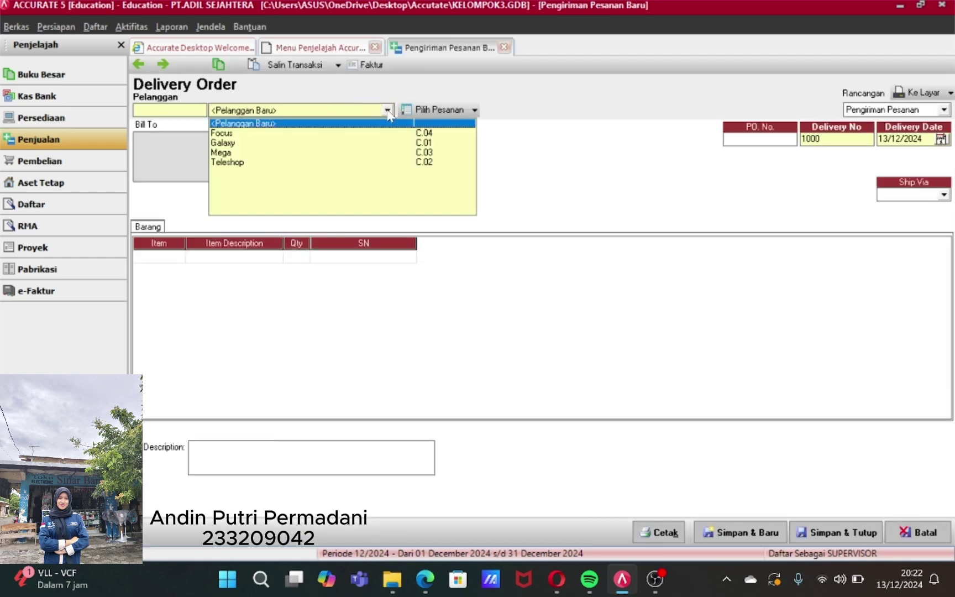
pyautogui.click(284, 164)
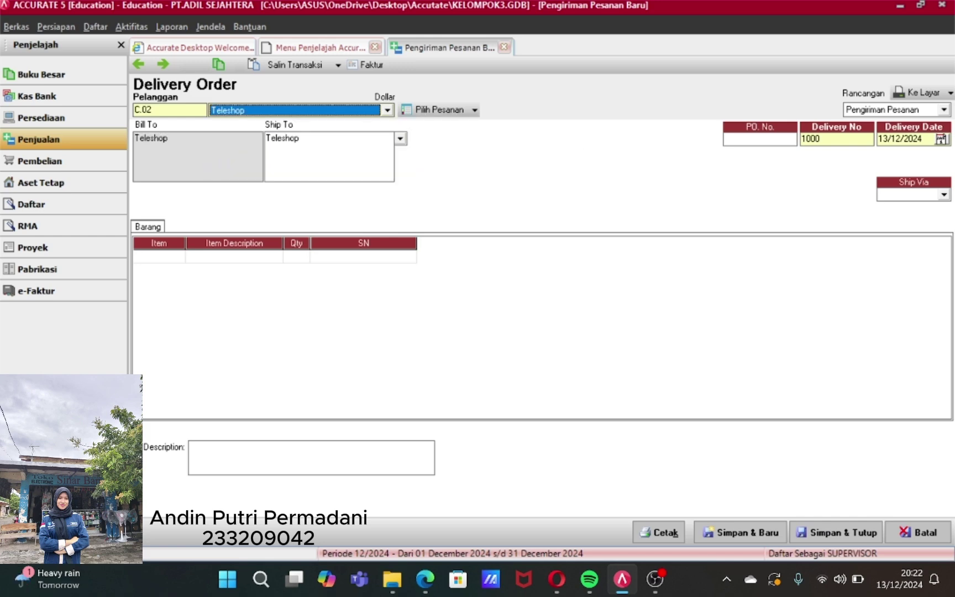
# - Set the delivery date of Teleshop's delivery order to 03/01/2015
pyautogui.click(923, 139)
pyautogui.press('BackSpace')
pyautogui.press('BackSpace')
pyautogui.press('BackSpace')
pyautogui.press('BackSpace')
pyautogui.press('BackSpace')
pyautogui.press('BackSpace')
pyautogui.press('BackSpace')
pyautogui.press('BackSpace')
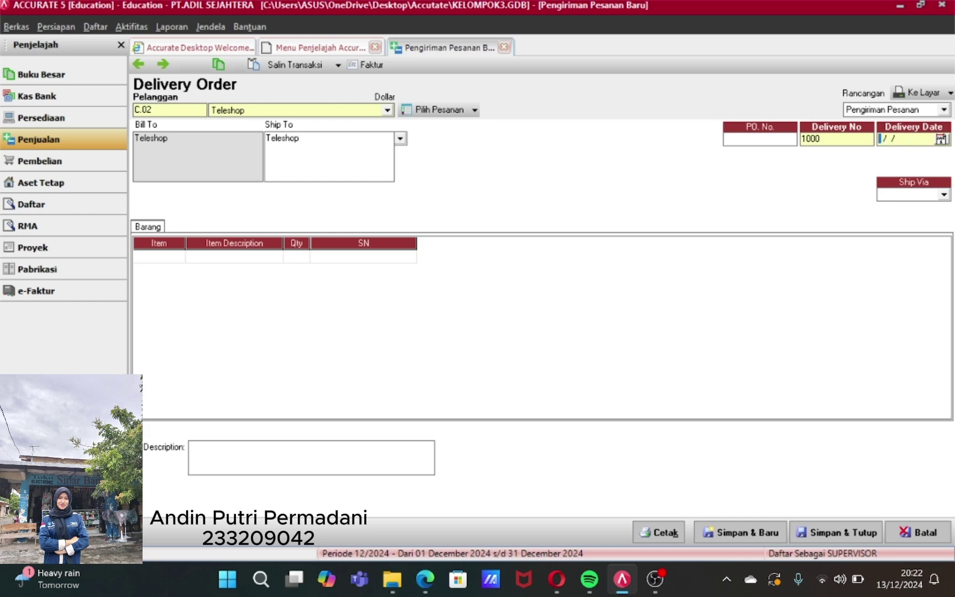
pyautogui.write('030115')
# - Change the delivery number of Teleshop's delivery order to DO.000
pyautogui.click(836, 139)
pyautogui.press('BackSpace')
pyautogui.press('BackSpace')
pyautogui.press('BackSpace')
pyautogui.press('BackSpace')
pyautogui.write('DO.000')
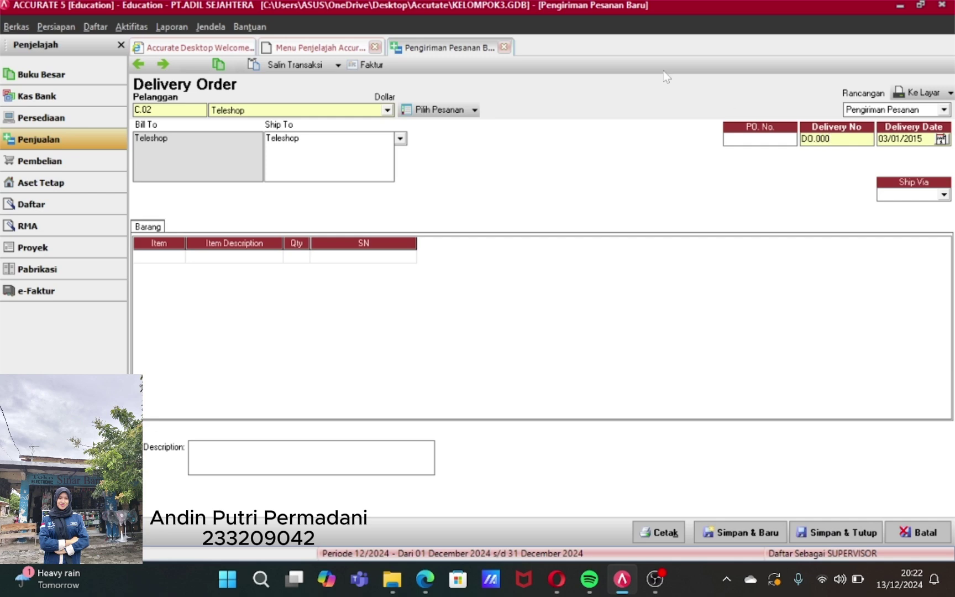
# - Load the items of sales order SO.001 into Teleshop's delivery order
pyautogui.click(473, 111)
pyautogui.click(475, 110)
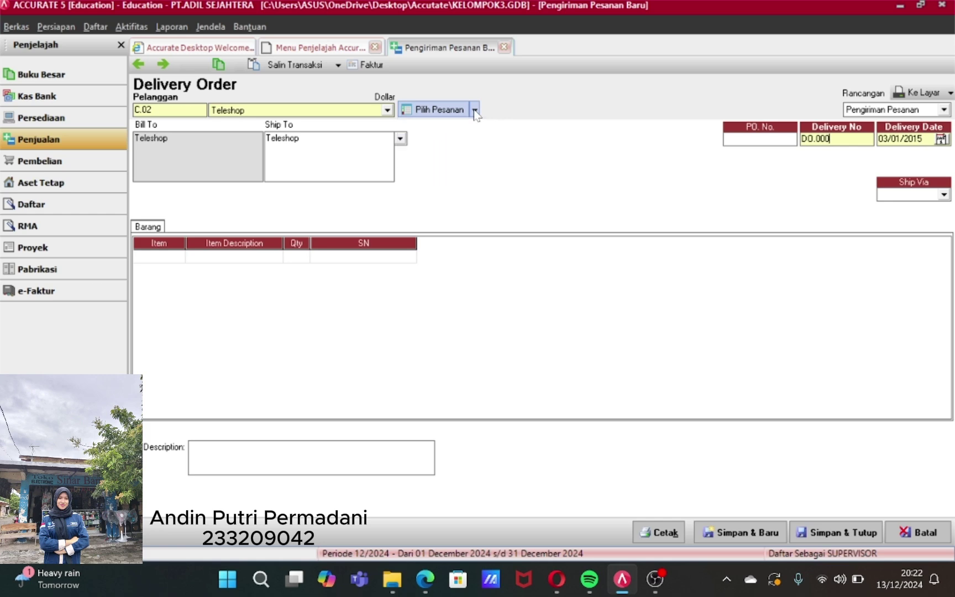
pyautogui.click(474, 110)
pyautogui.click(453, 145)
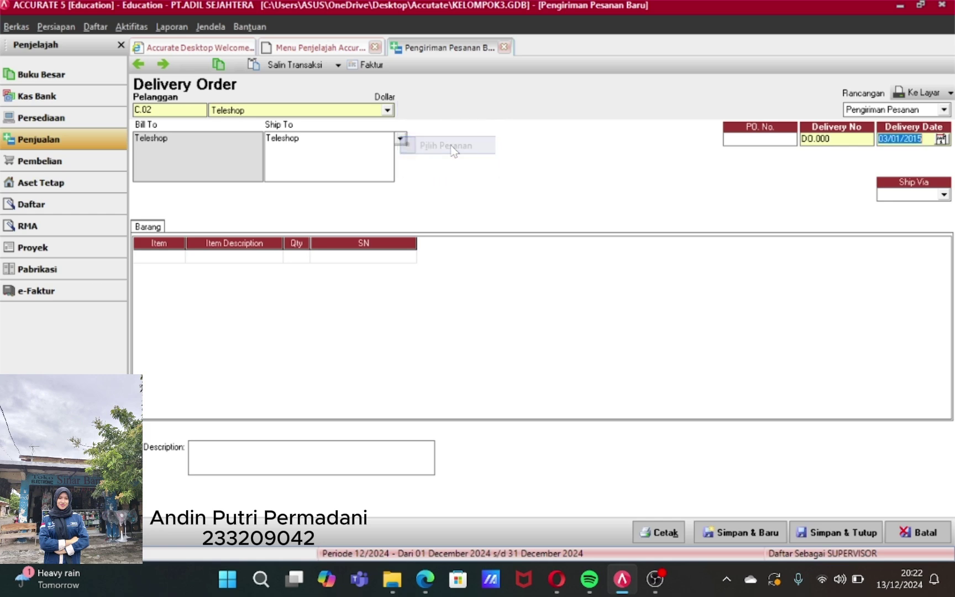
pyautogui.click(383, 243)
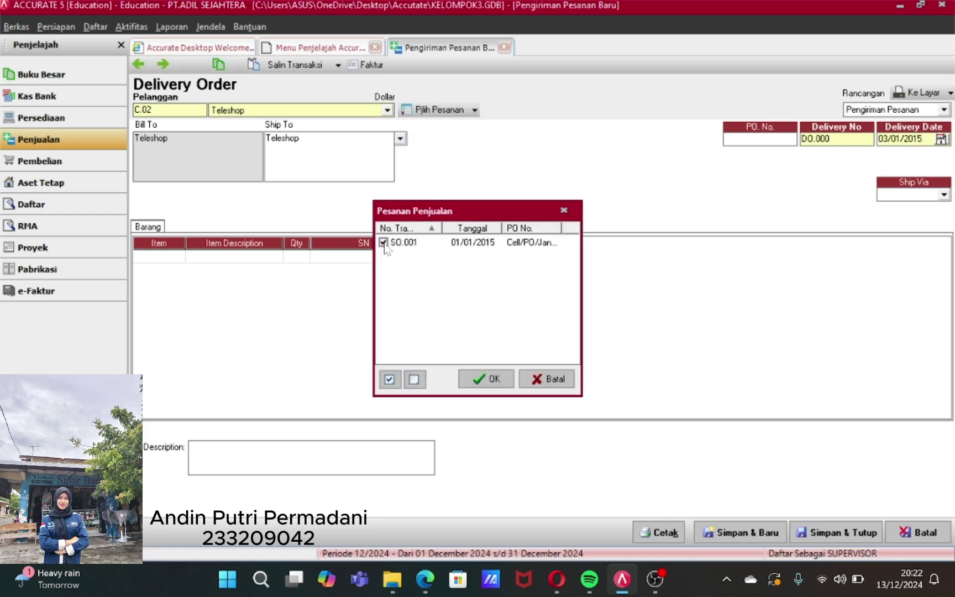
pyautogui.click(493, 379)
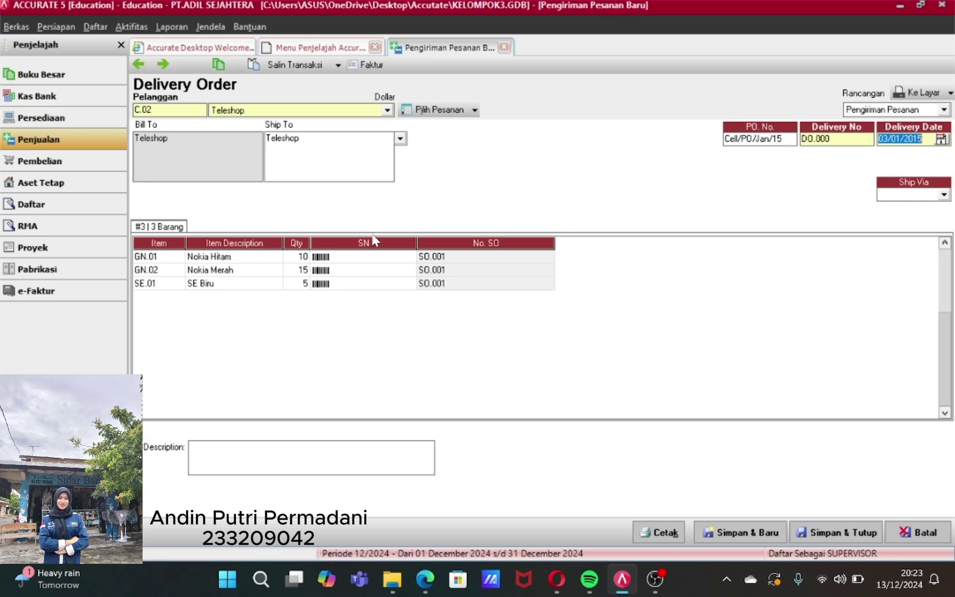
# - Enter the description "Pengiriman barang Teleshop SO.001", then save and close the delivery order
pyautogui.click(191, 447)
pyautogui.write('Peng')
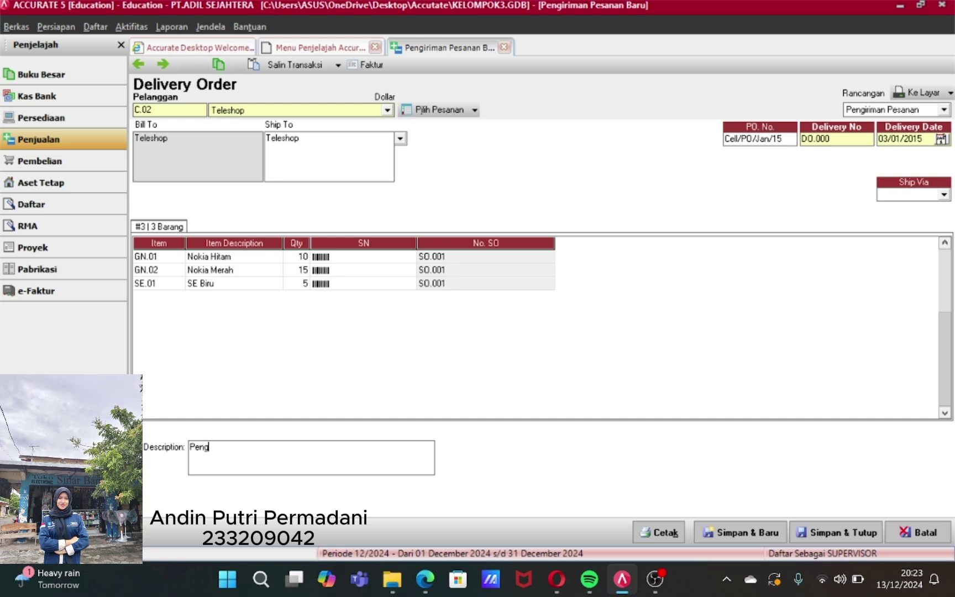
pyautogui.write('iriman barang Teleshop')
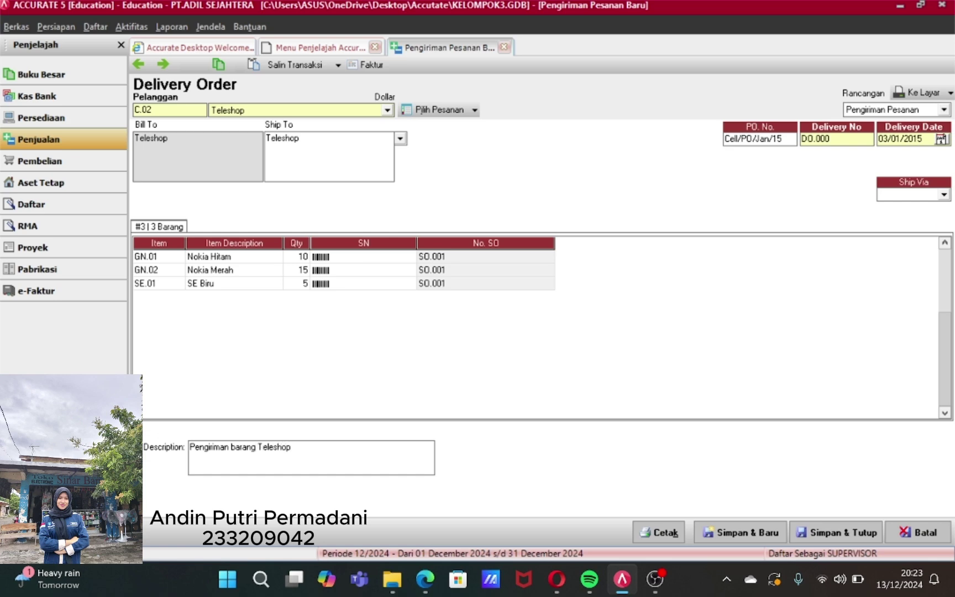
pyautogui.write(' SO.001')
pyautogui.click(855, 533)
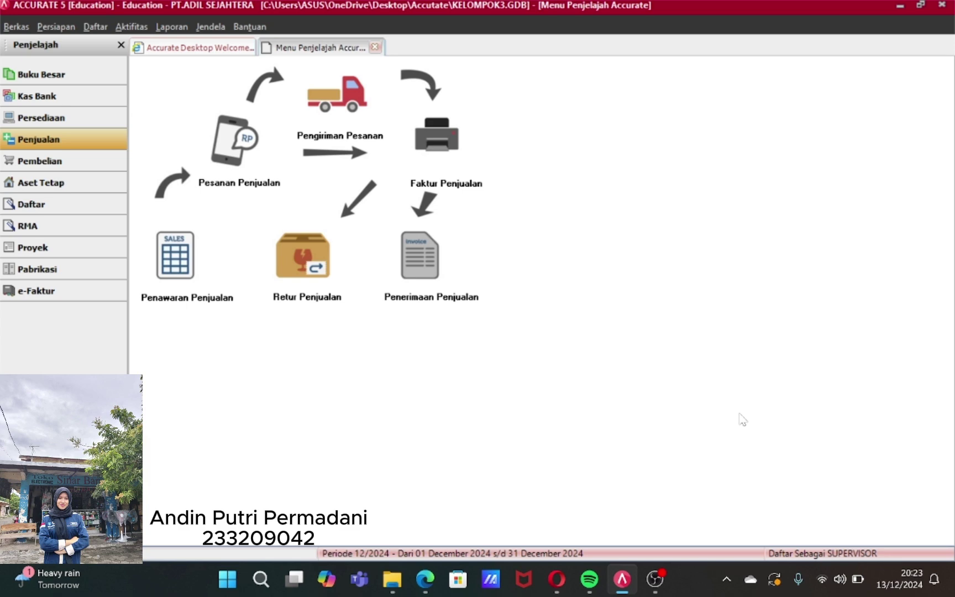
# - Create a new sales invoice for the customer Teleshop
pyautogui.click(448, 159)
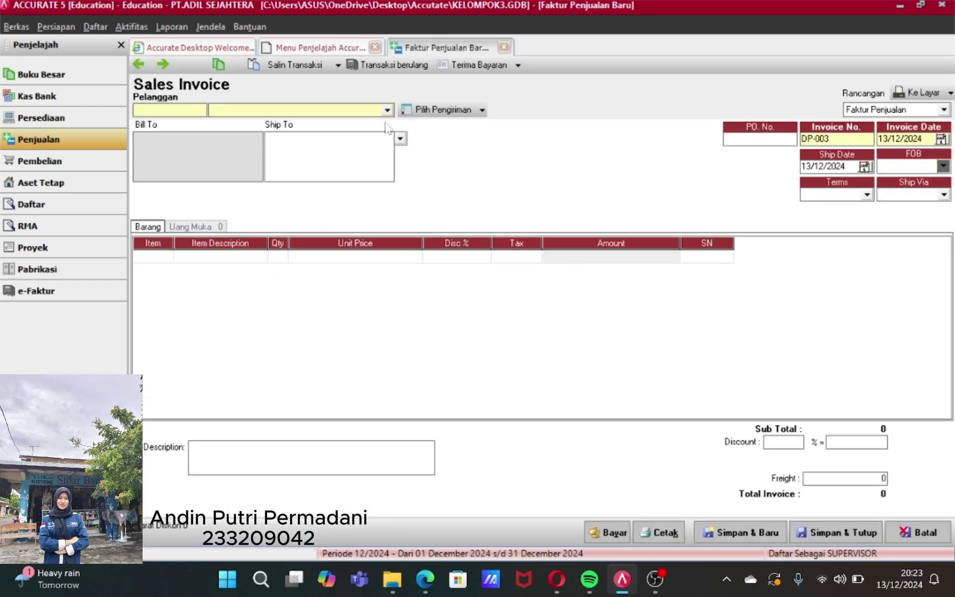
pyautogui.click(387, 110)
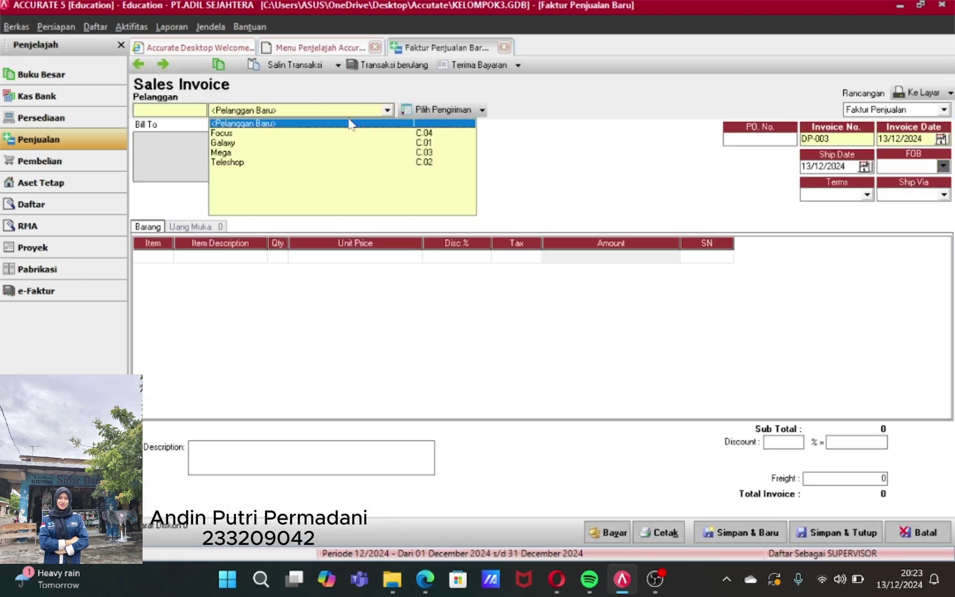
pyautogui.click(284, 162)
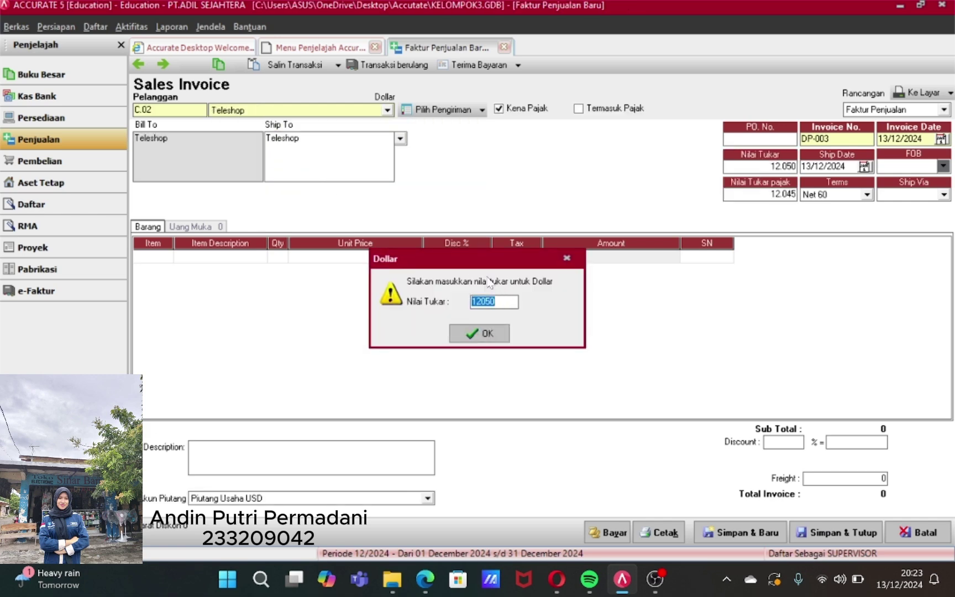
# - Set the dollar exchange rate of Teleshop's invoice to 12.160 and its tax exchange rate to 12.145
pyautogui.click(497, 302)
pyautogui.press('BackSpace')
pyautogui.press('BackSpace')
pyautogui.press('BackSpace')
pyautogui.write('160')
pyautogui.click(497, 335)
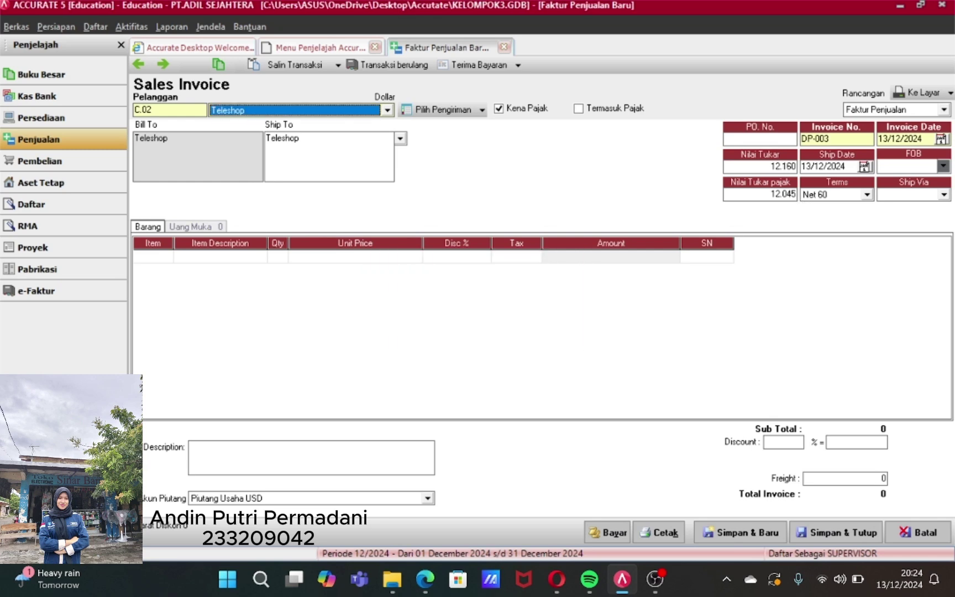
pyautogui.click(760, 194)
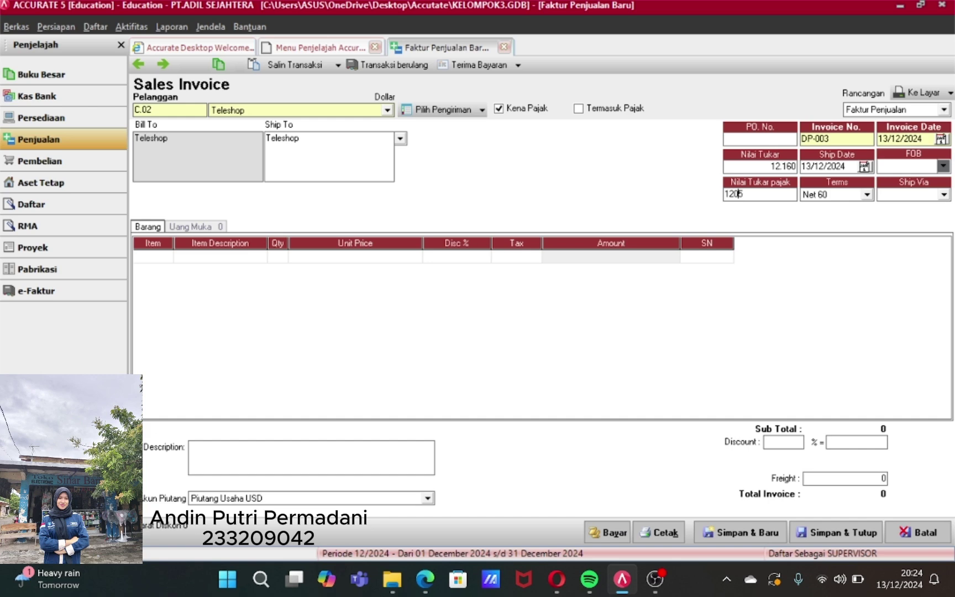
pyautogui.press('BackSpace')
pyautogui.write('1')
# - Set the invoice date of Teleshop's sales invoice to 03/01/2015
pyautogui.click(919, 139)
pyautogui.press('BackSpace')
pyautogui.press('BackSpace')
pyautogui.press('BackSpace')
pyautogui.press('BackSpace')
pyautogui.press('BackSpace')
pyautogui.press('BackSpace')
pyautogui.press('BackSpace')
pyautogui.press('BackSpace')
pyautogui.write('03/1')
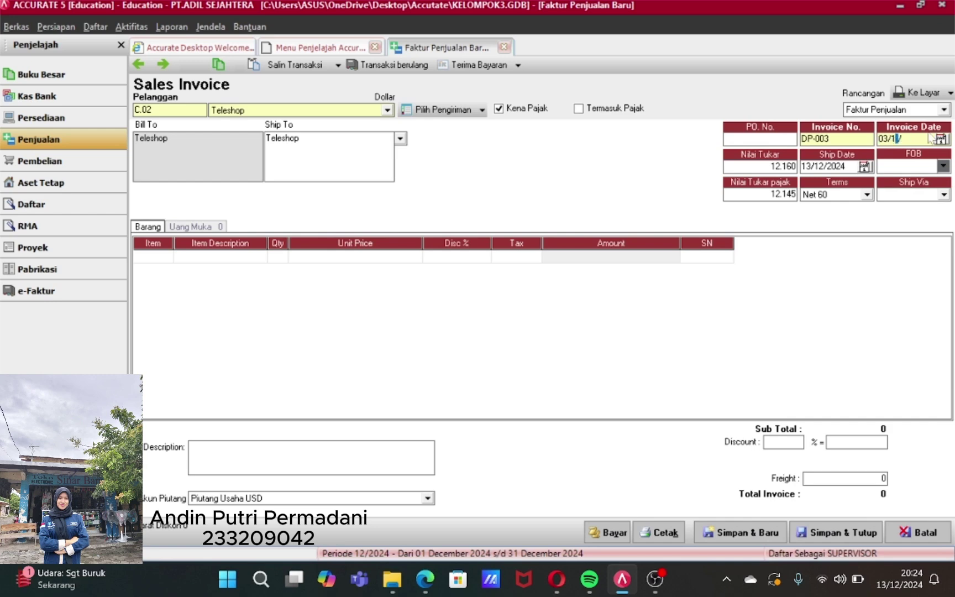
pyautogui.write('01/15')
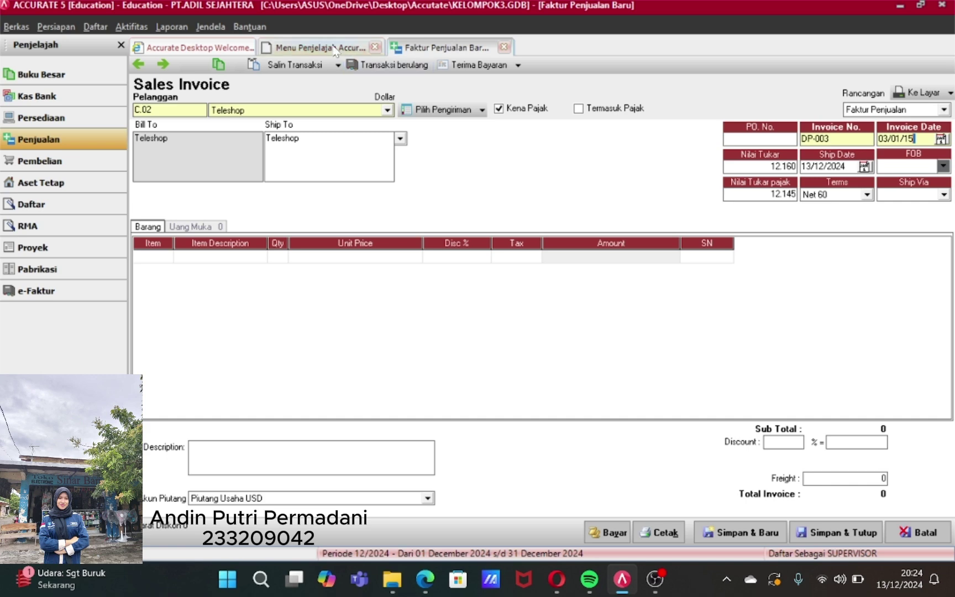
# - Set the ship date of Teleshop's sales invoice to 03/01/2015
pyautogui.click(845, 166)
pyautogui.press('BackSpace')
pyautogui.press('BackSpace')
pyautogui.press('BackSpace')
pyautogui.press('BackSpace')
pyautogui.press('BackSpace')
pyautogui.press('BackSpace')
pyautogui.press('BackSpace')
pyautogui.press('BackSpace')
pyautogui.press('BackSpace')
pyautogui.press('BackSpace')
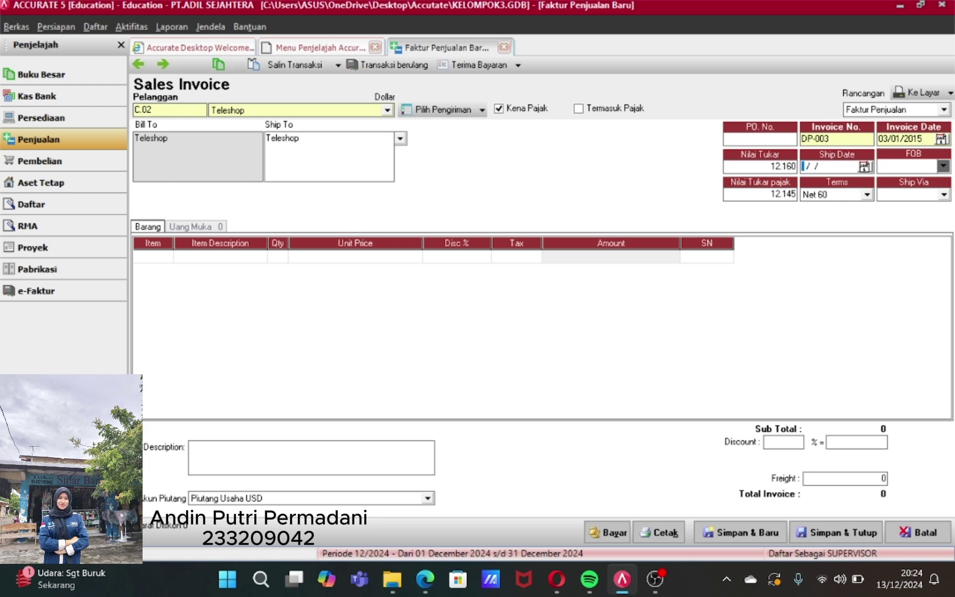
pyautogui.write('030115')
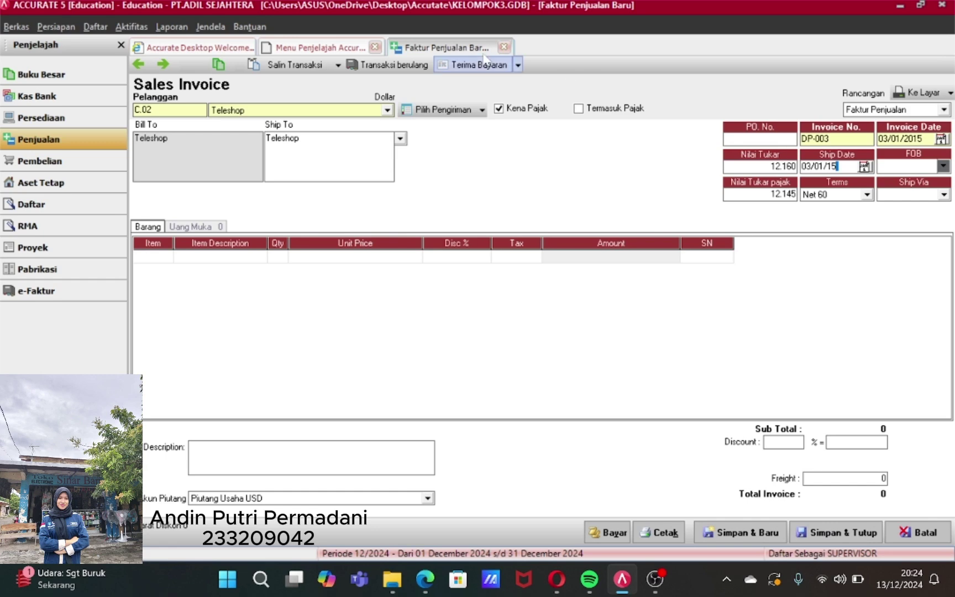
# - Load delivery order DO.000 into Teleshop's sales invoice, then save and close the invoice
pyautogui.click(482, 110)
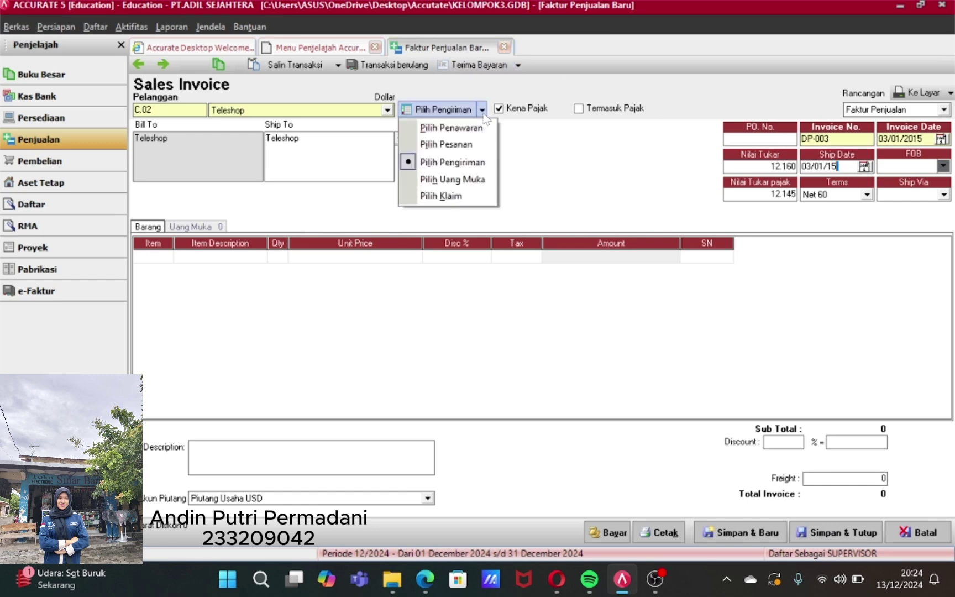
pyautogui.click(467, 165)
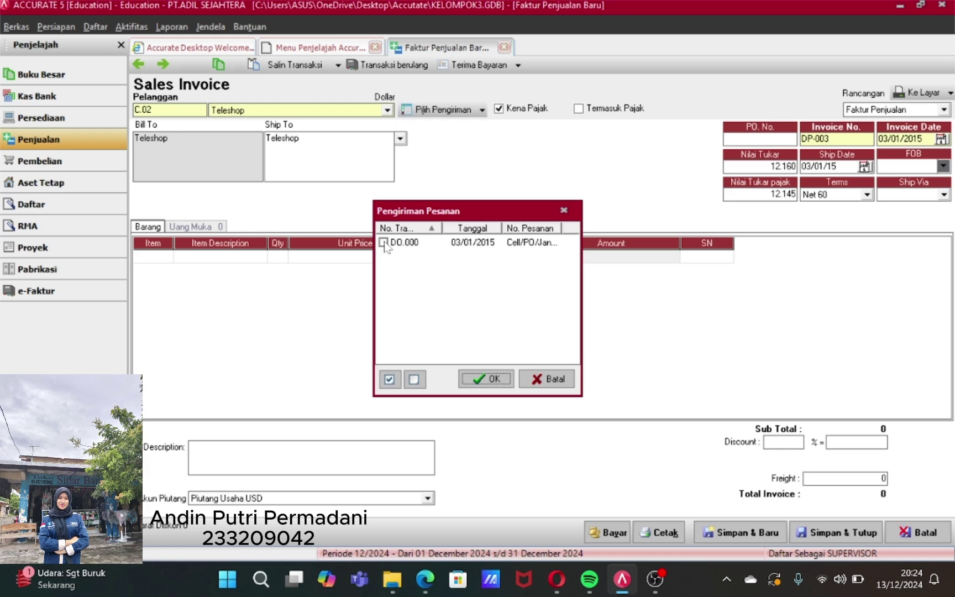
pyautogui.click(384, 242)
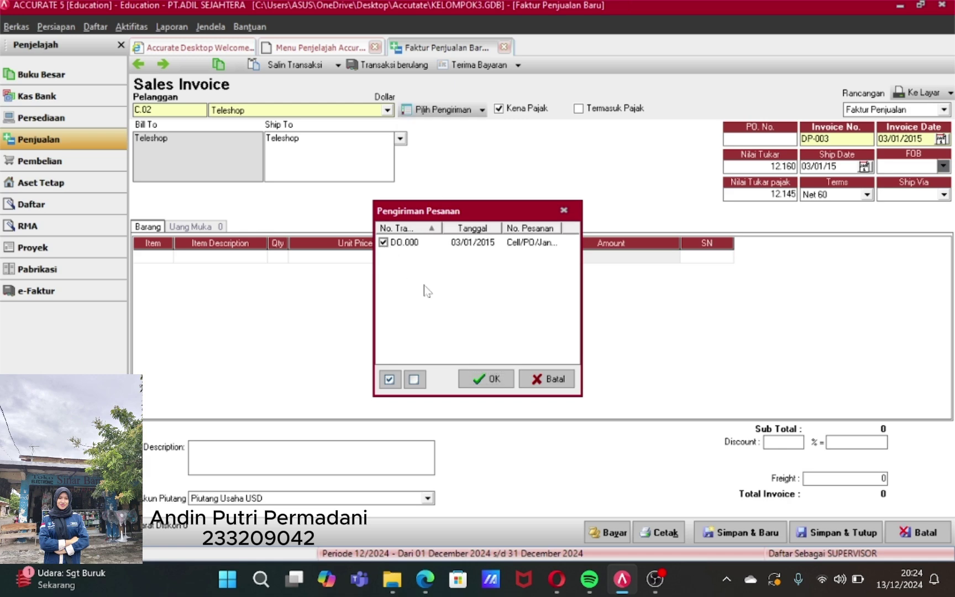
pyautogui.click(486, 379)
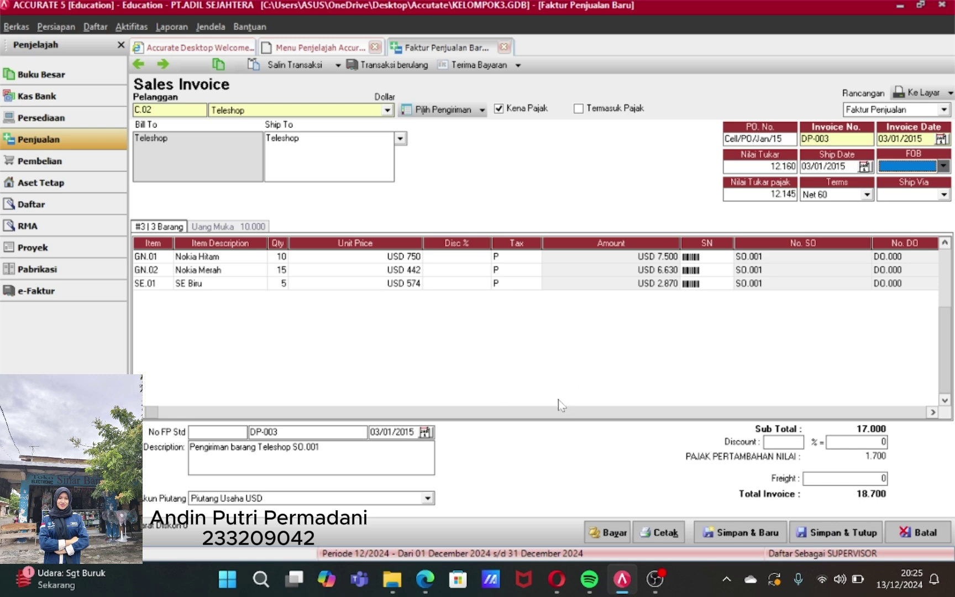
pyautogui.click(833, 529)
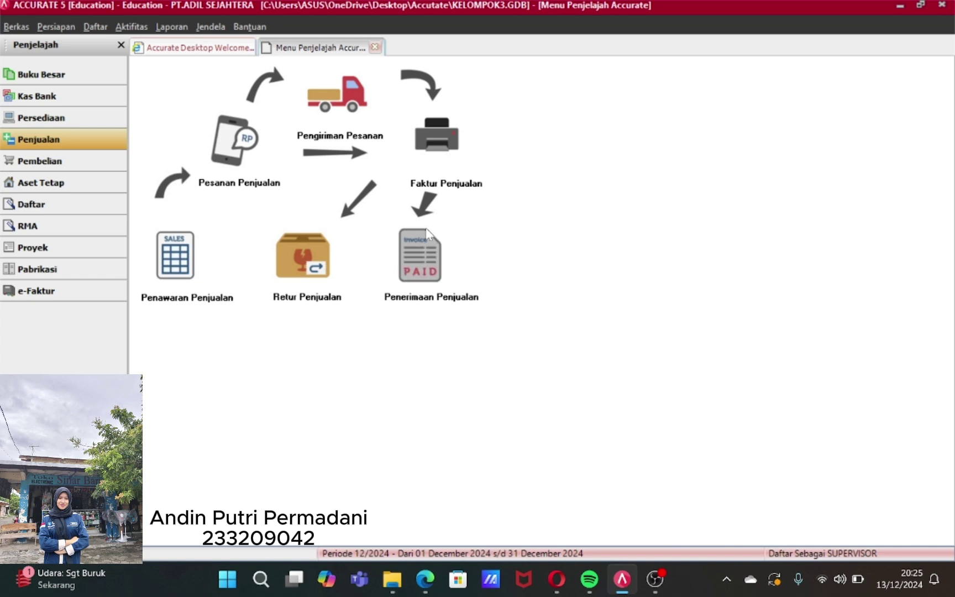
# - Create a delivery order for customer Mega and load sales order SO.002 into it
pyautogui.click(339, 99)
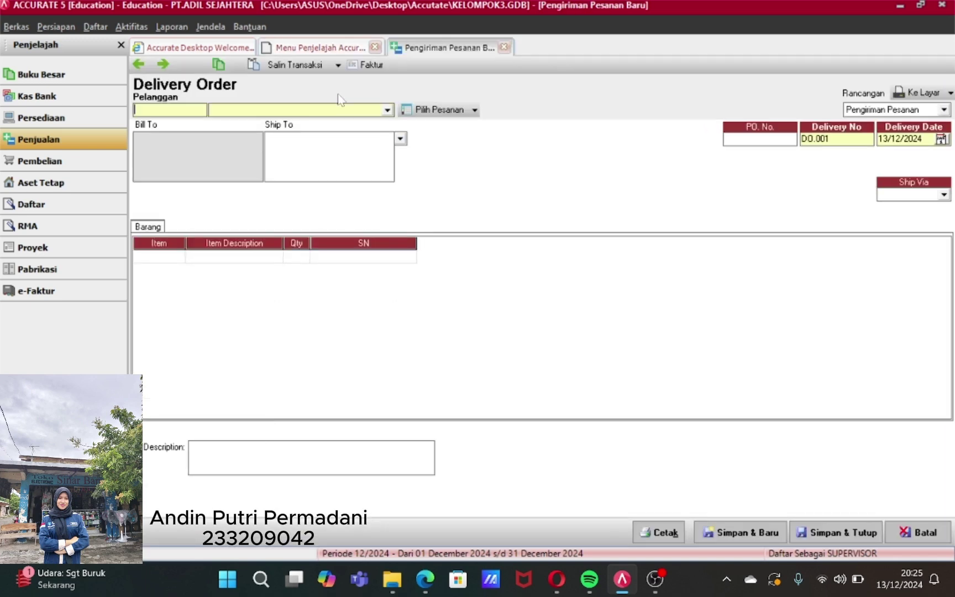
pyautogui.click(387, 109)
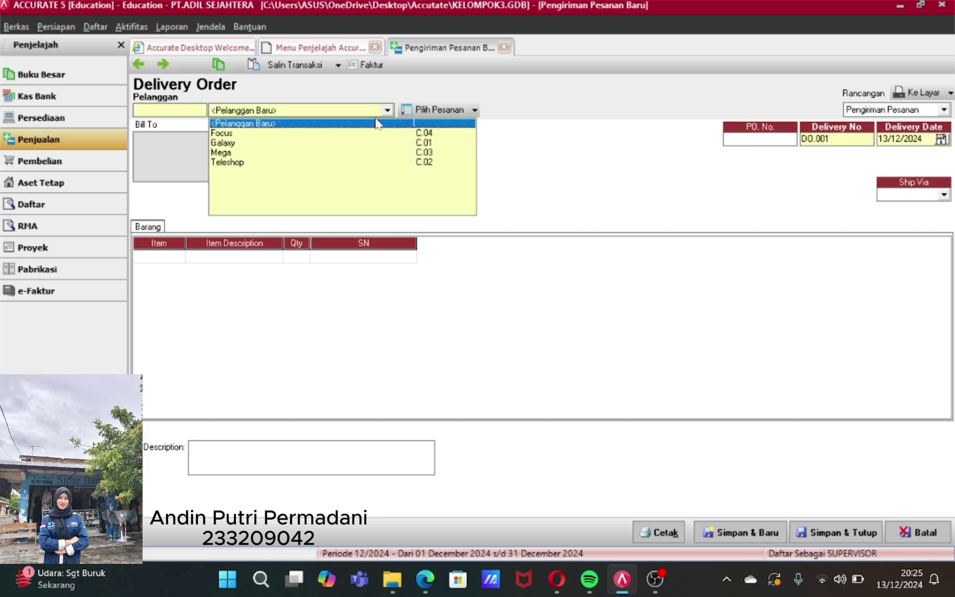
pyautogui.click(327, 153)
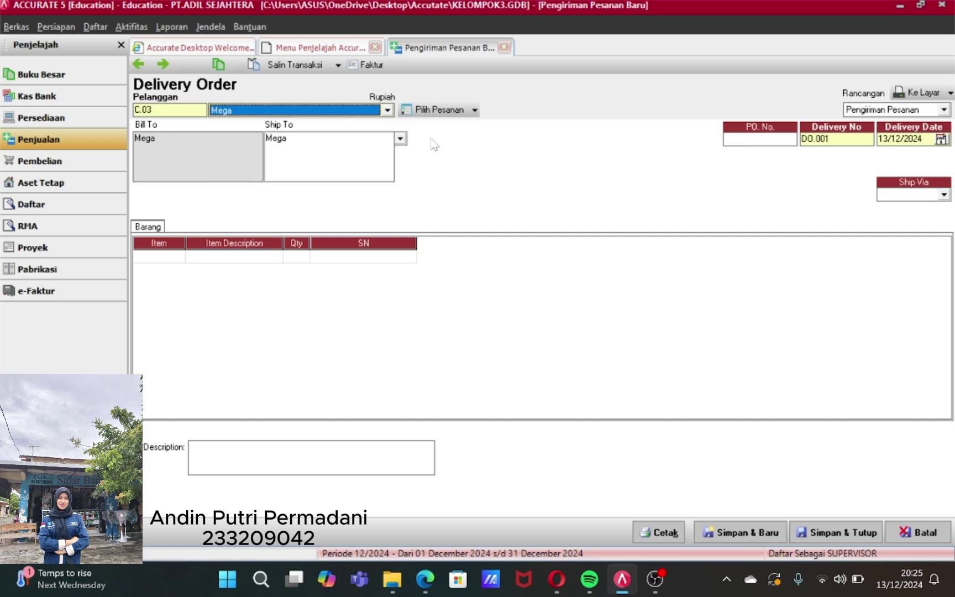
pyautogui.click(475, 110)
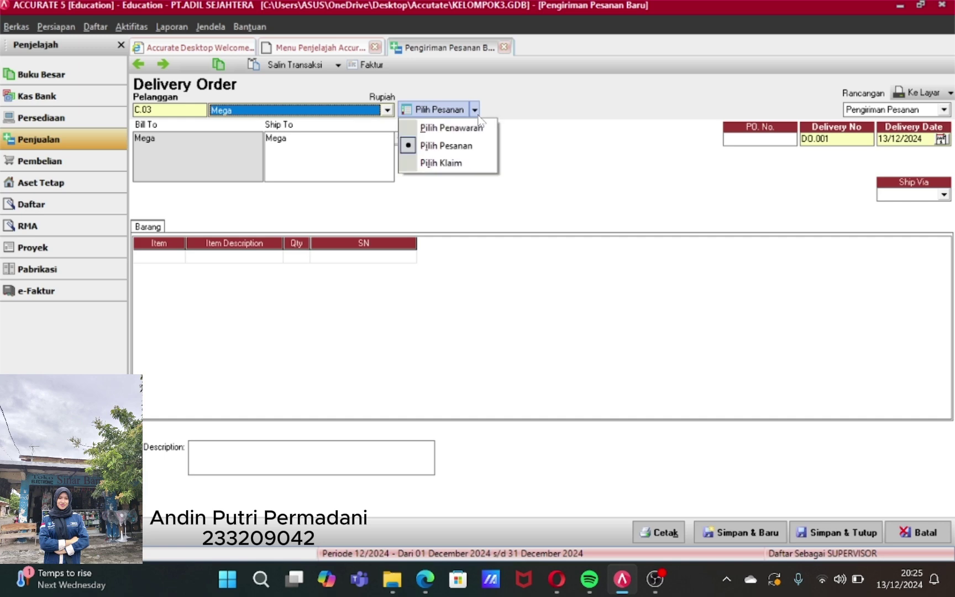
pyautogui.click(459, 148)
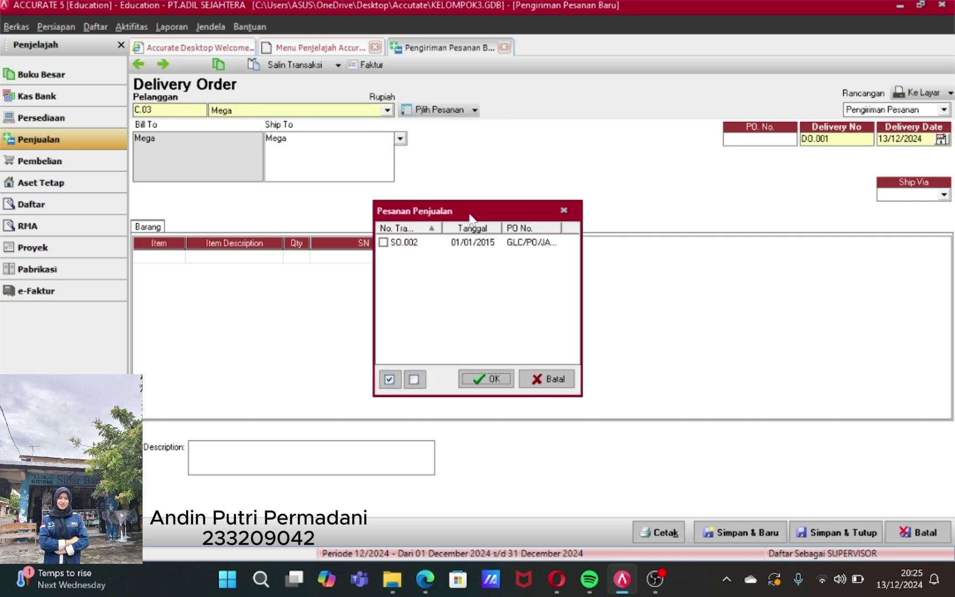
pyautogui.click(384, 244)
pyautogui.click(496, 379)
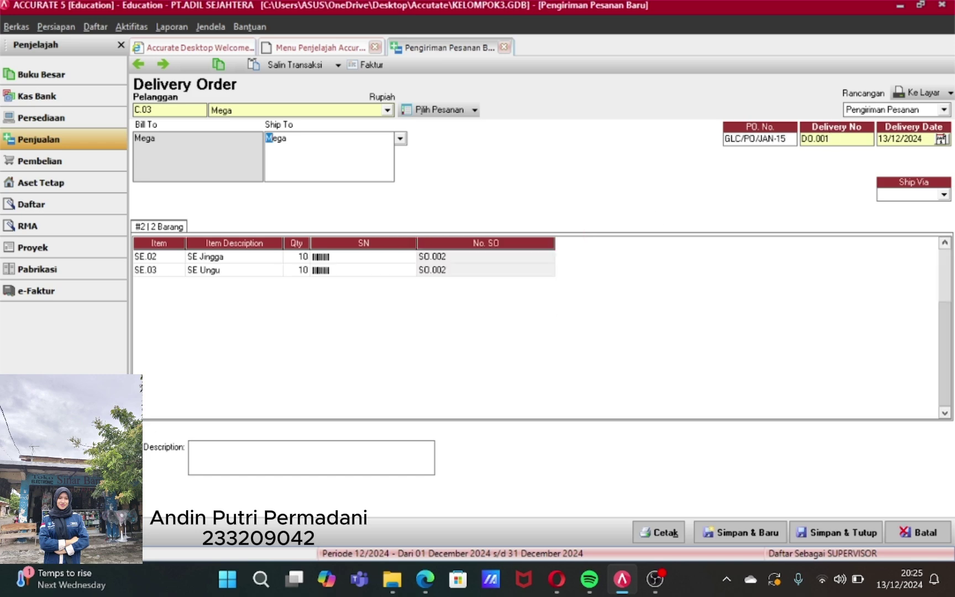
# - Set the delivery date of Mega's delivery order to 03/01/2015
pyautogui.click(922, 139)
pyautogui.press('BackSpace')
pyautogui.press('BackSpace')
pyautogui.press('BackSpace')
pyautogui.press('BackSpace')
pyautogui.press('BackSpace')
pyautogui.press('BackSpace')
pyautogui.press('BackSpace')
pyautogui.press('BackSpace')
pyautogui.write('03/01/')
pyautogui.write('15')
# - Enter the description "Pengiriman barang Mega SO.002" on Mega's delivery order, then save and close it
pyautogui.click(221, 456)
pyautogui.write('Pemg')
pyautogui.press('BackSpace')
pyautogui.press('BackSpace')
pyautogui.write('nguiri')
pyautogui.press('BackSpace')
pyautogui.press('BackSpace')
pyautogui.press('BackSpace')
pyautogui.press('BackSpace')
pyautogui.write('irim')
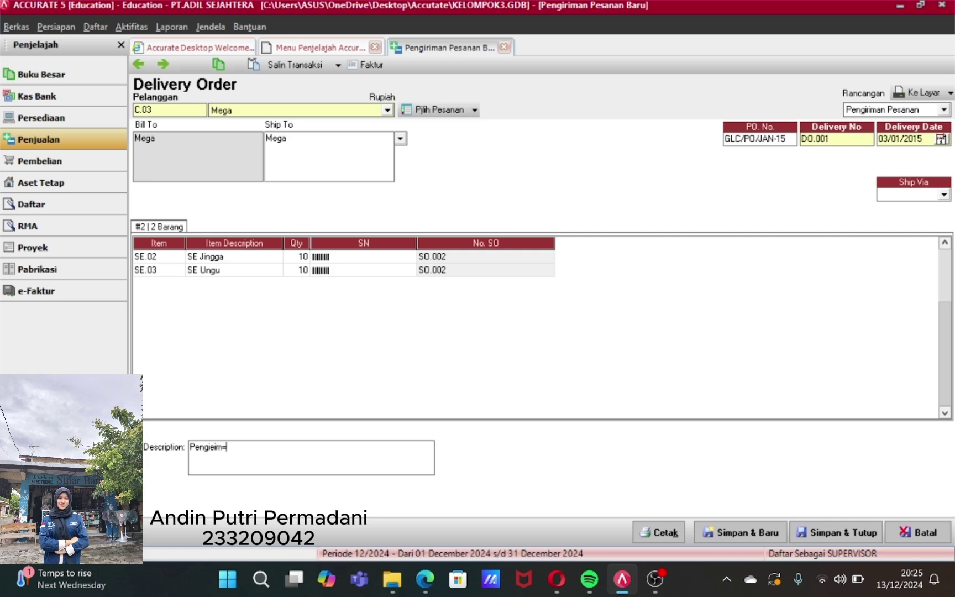
pyautogui.press('BackSpace')
pyautogui.press('BackSpace')
pyautogui.press('BackSpace')
pyautogui.write('riman barang Mega SO.002')
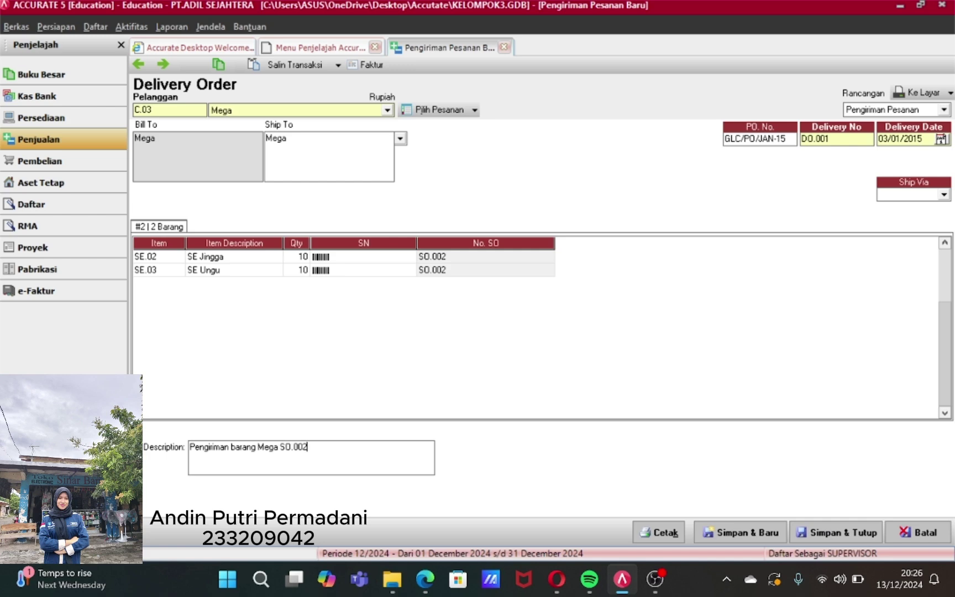
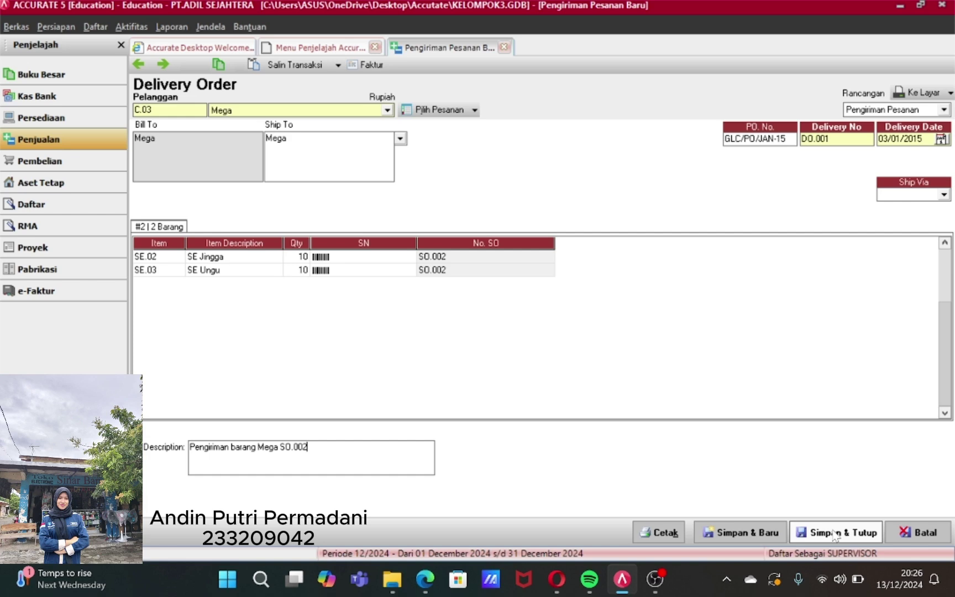
pyautogui.click(835, 532)
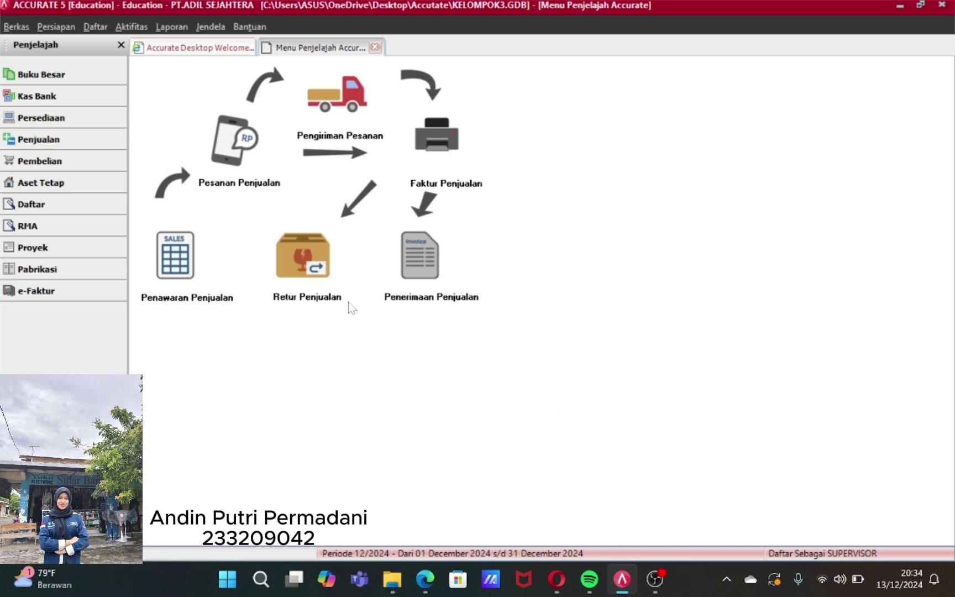
# - Create a new purchase requisition with request number Req.001
pyautogui.click(89, 161)
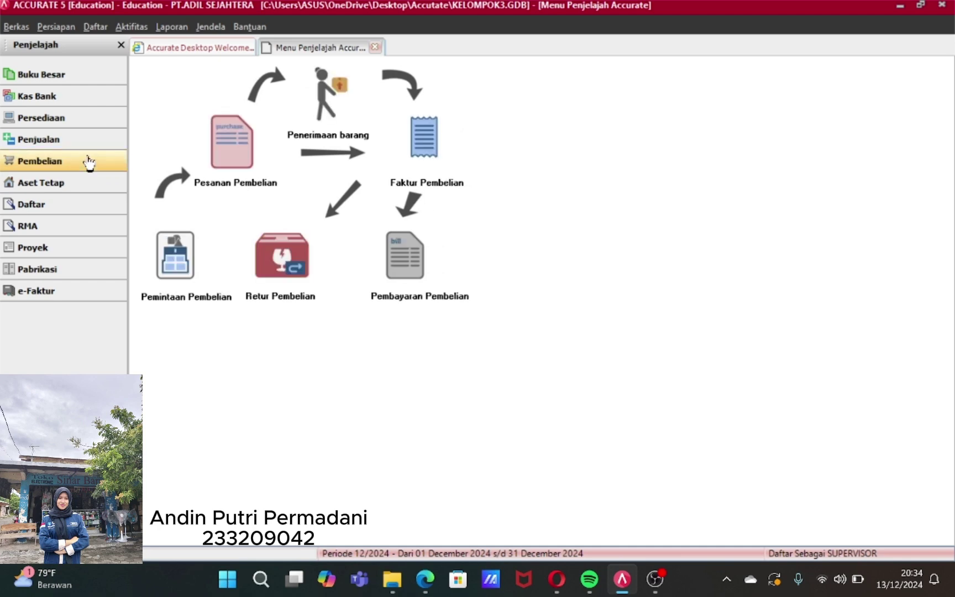
pyautogui.click(190, 238)
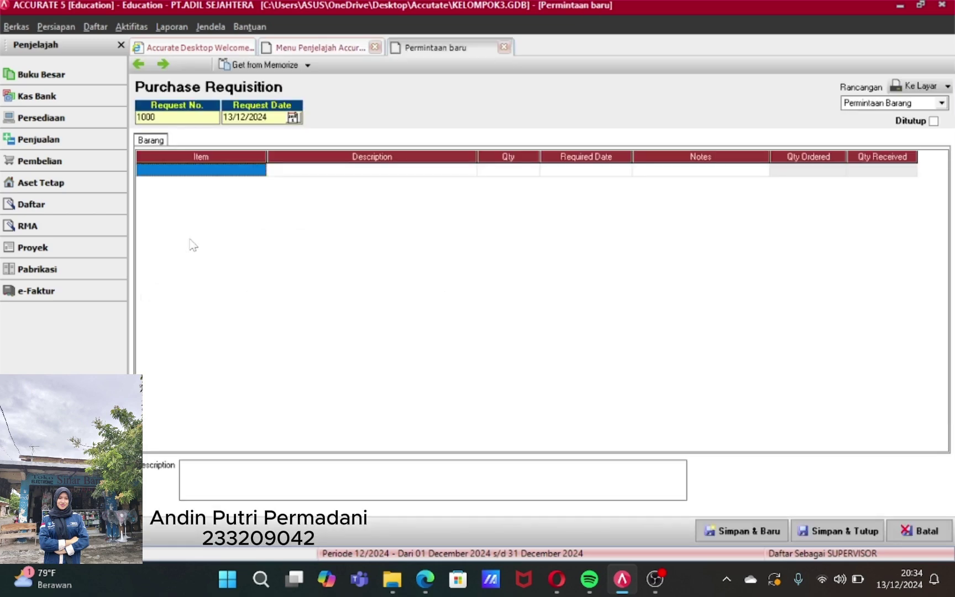
pyautogui.click(156, 117)
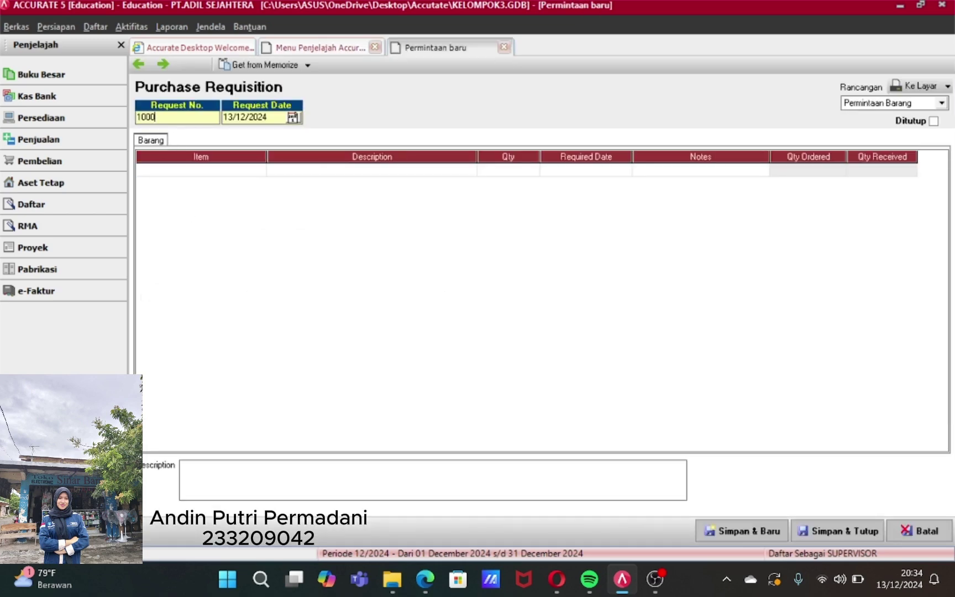
pyautogui.press('BackSpace')
pyautogui.press('BackSpace')
pyautogui.press('BackSpace')
pyautogui.press('BackSpace')
pyautogui.write('Req.001')
# - Set the request date of purchase requisition Req.001 to 05/01/2015
pyautogui.click(295, 117)
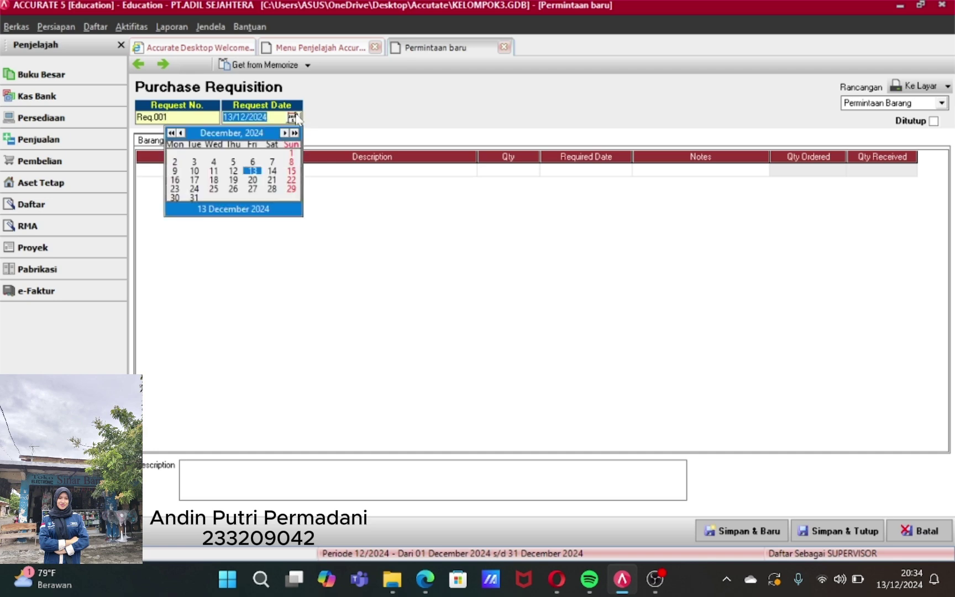
pyautogui.click(296, 117)
pyautogui.write('13/ /')
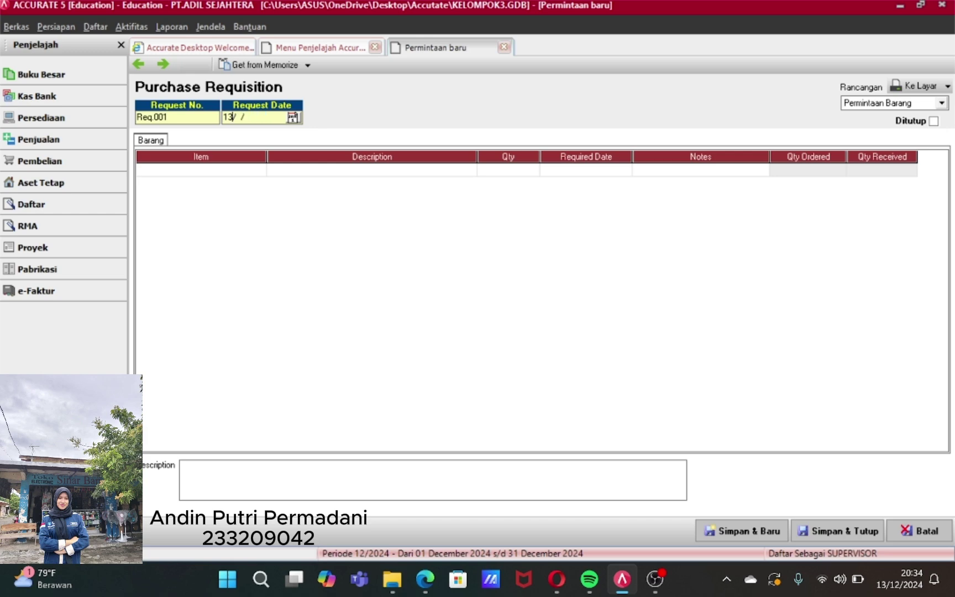
pyautogui.press('BackSpace')
pyautogui.press('BackSpace')
pyautogui.write('05/01/15')
pyautogui.click(228, 170)
pyautogui.click(293, 117)
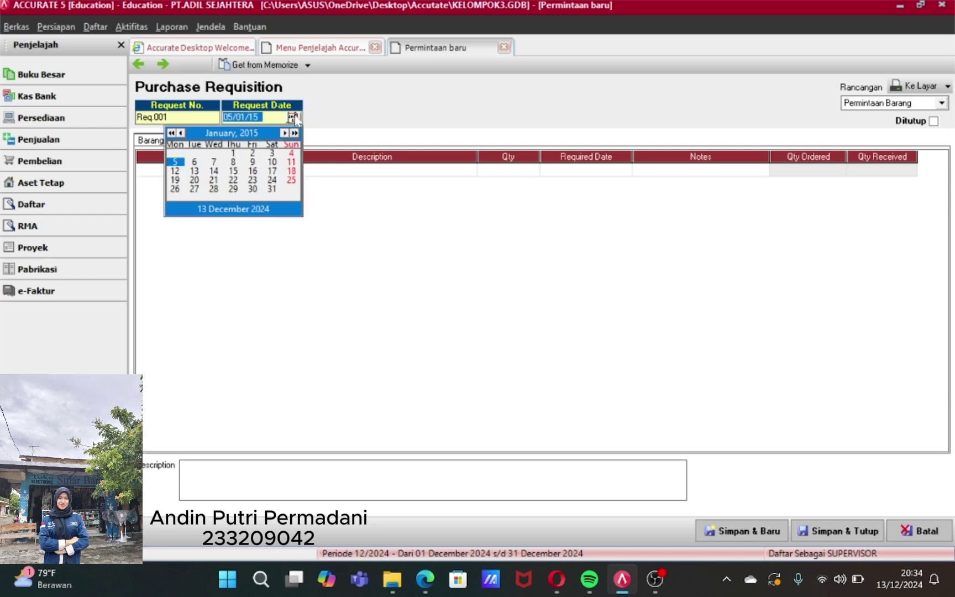
pyautogui.click(294, 118)
# - Add item SE.01 (SE Biru) to the purchase requisition with a quantity of 8
pyautogui.click(261, 173)
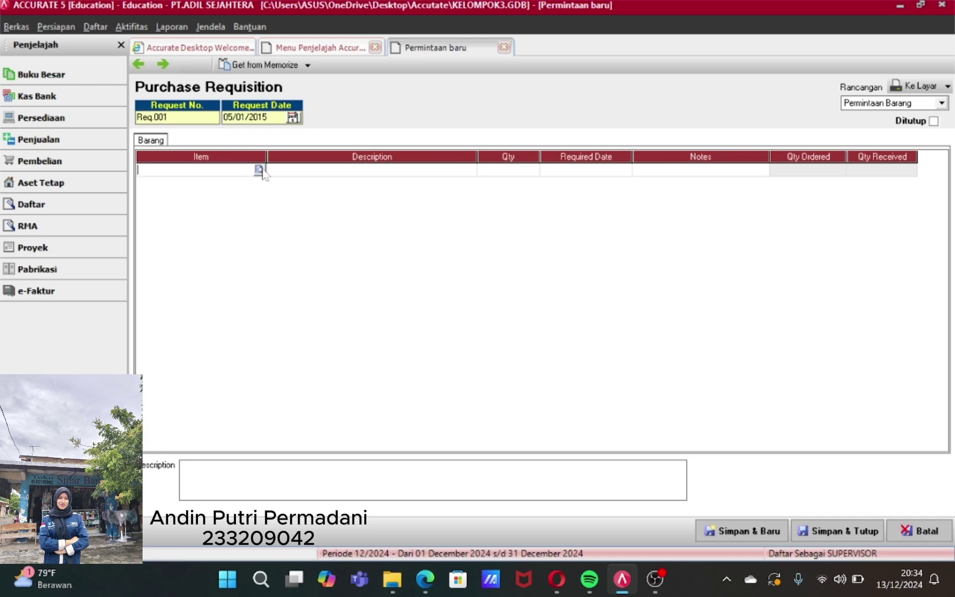
pyautogui.click(259, 169)
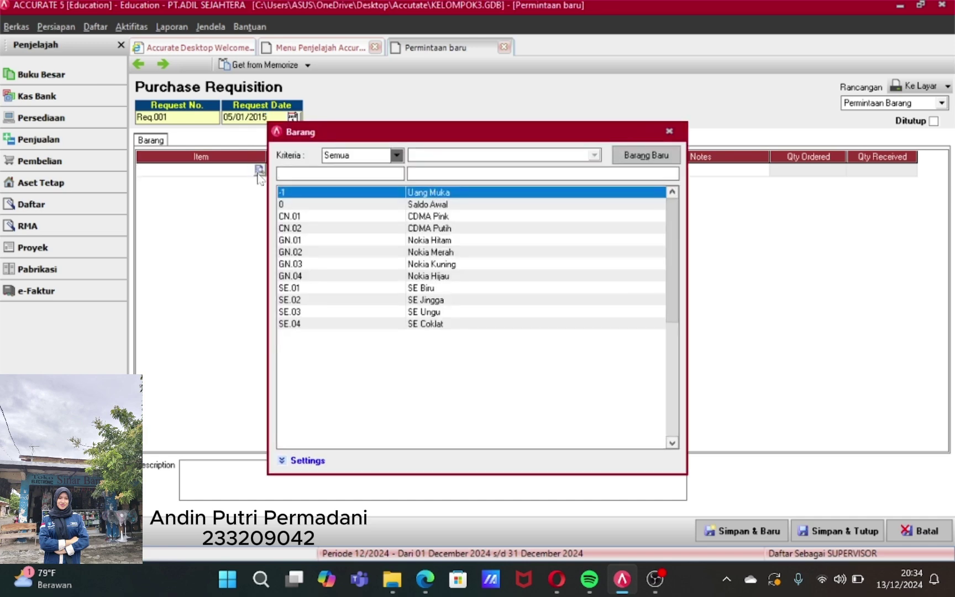
pyautogui.doubleClick(459, 288)
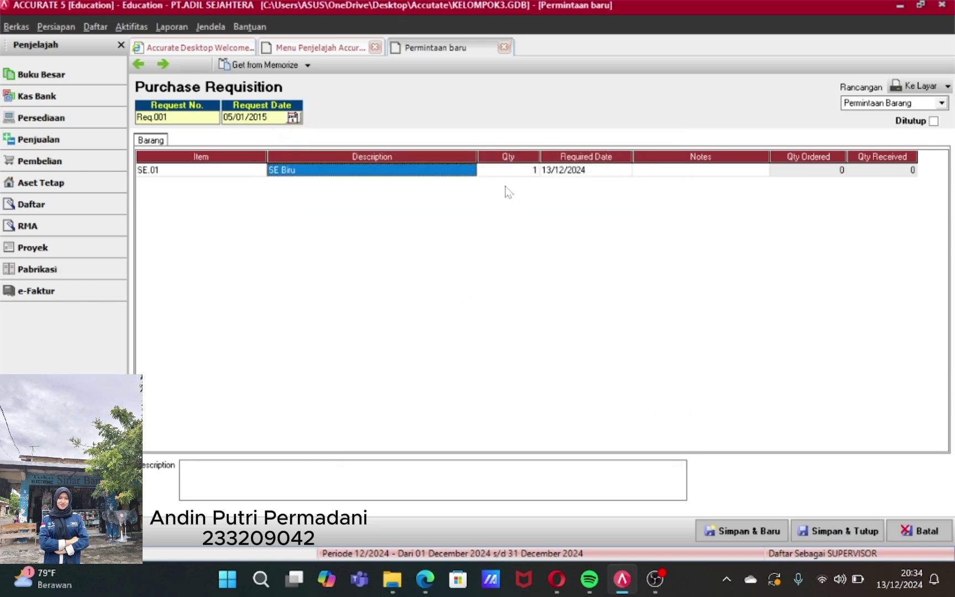
pyautogui.click(514, 172)
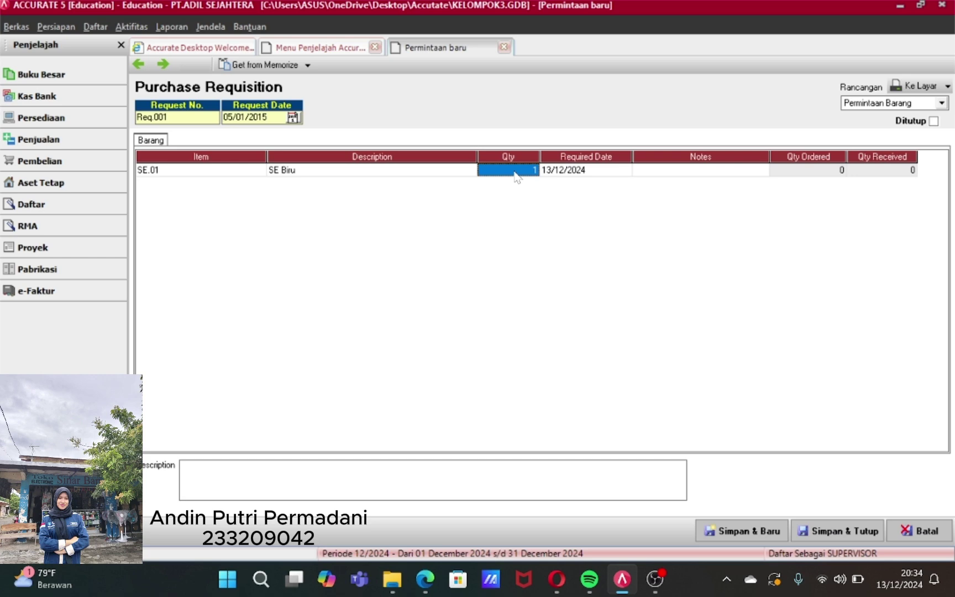
pyautogui.press('BackSpace')
pyautogui.write('8')
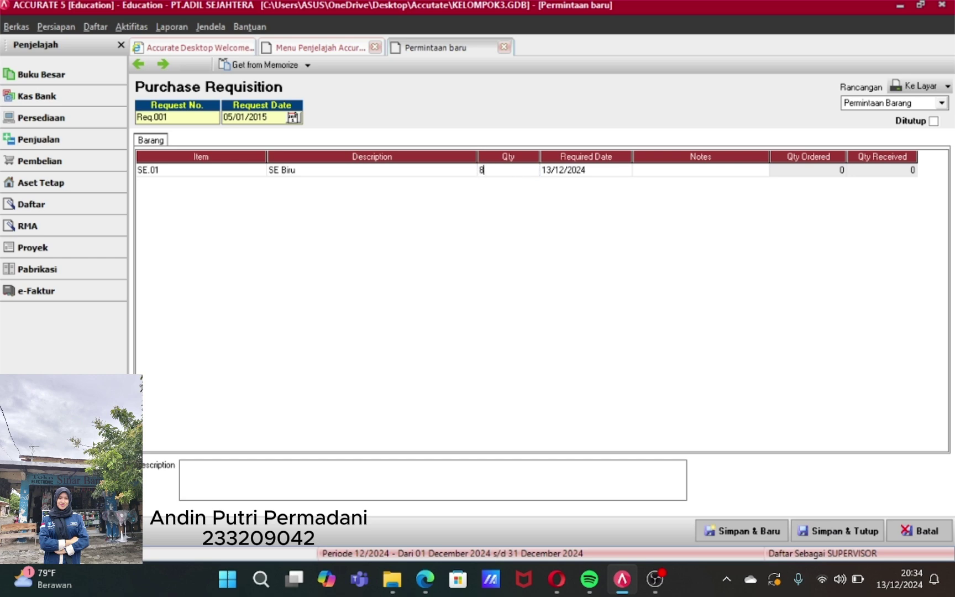
pyautogui.press('Tab')
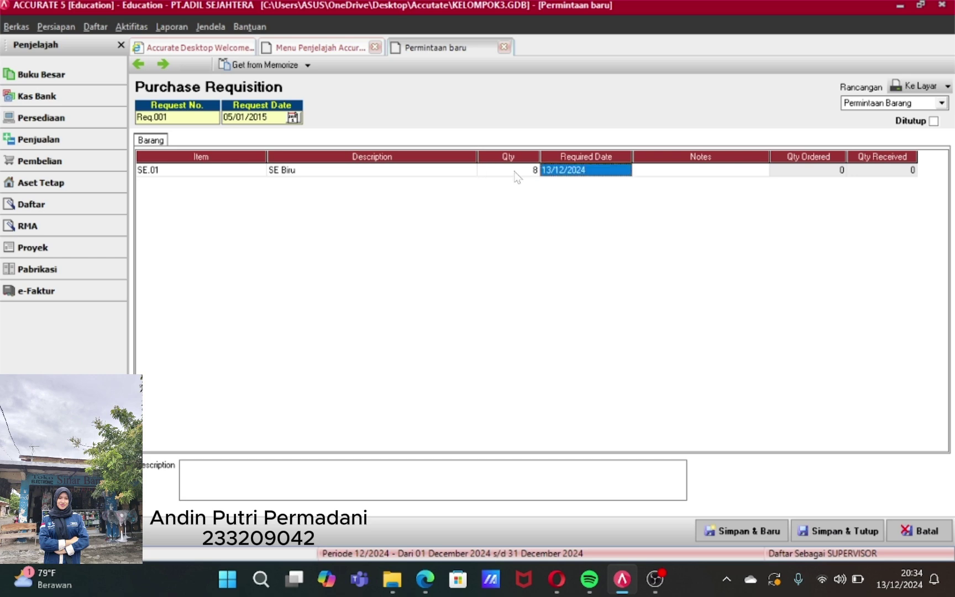
# - Set the required date of the SE Biru line to 17/01/2015 and start a second item line
pyautogui.click(578, 170)
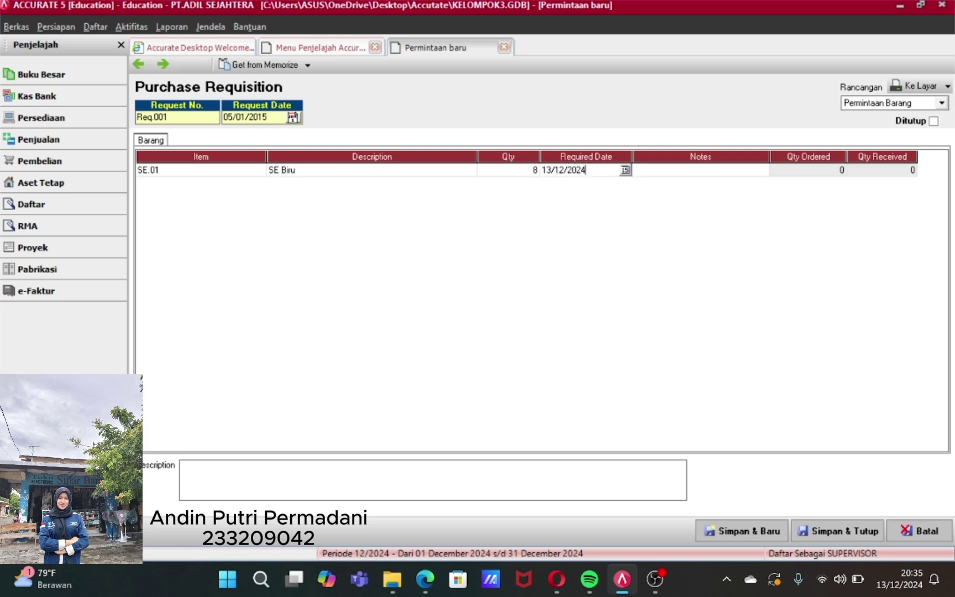
pyautogui.press('BackSpace')
pyautogui.write('70')
pyautogui.press('BackSpace')
pyautogui.write('/01')
pyautogui.write('/')
pyautogui.write('2015')
pyautogui.press('Tab')
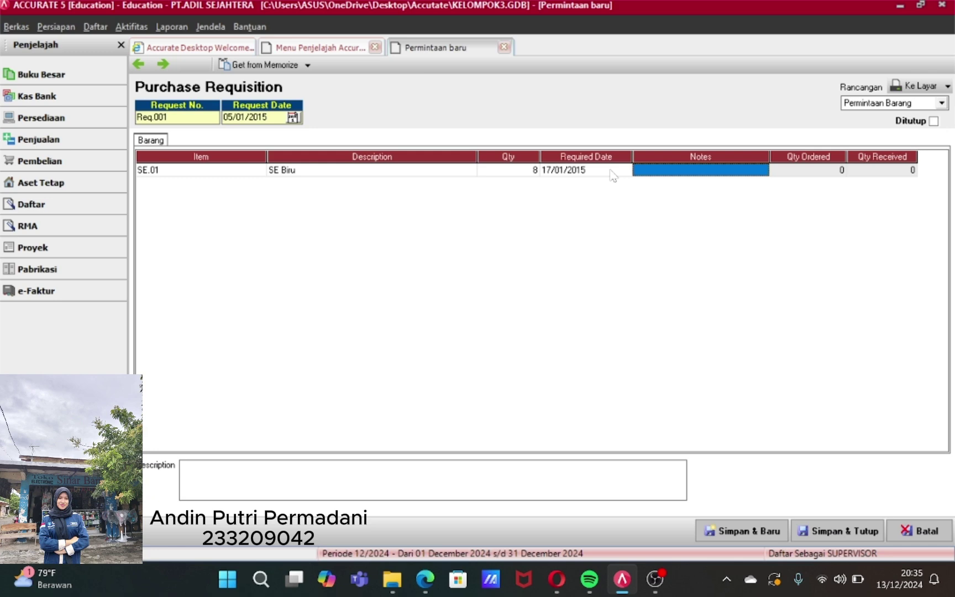
pyautogui.press('Tab')
pyautogui.press('Tab')
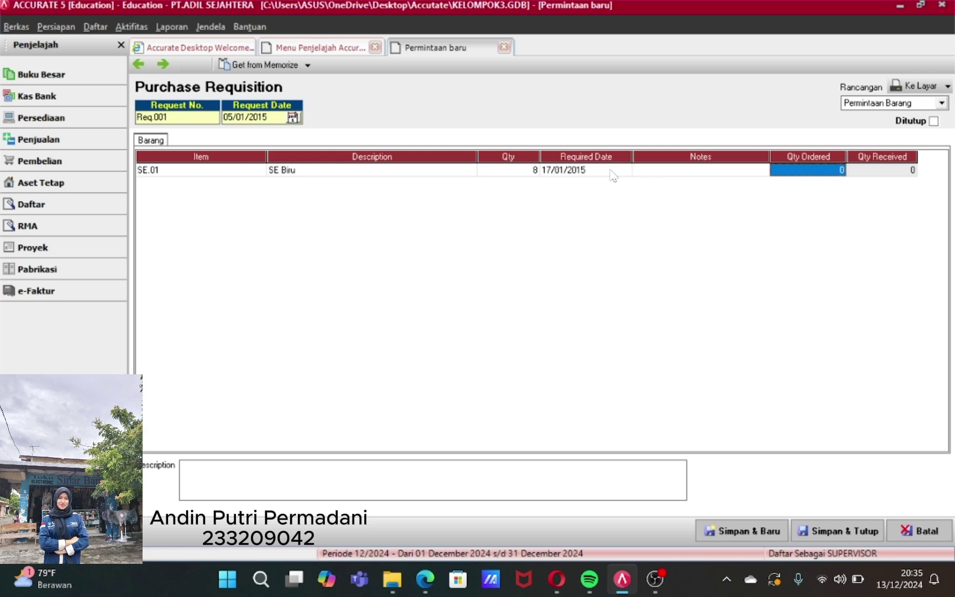
pyautogui.press('Tab')
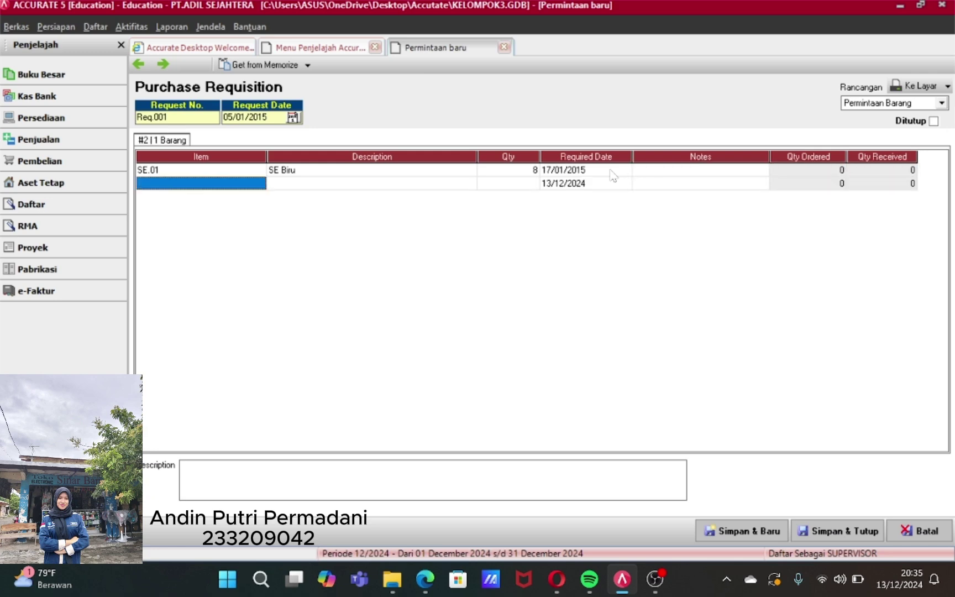
# - Add item SE.02 (SE Jingga) on the second requisition line with a quantity of 10
pyautogui.click(223, 184)
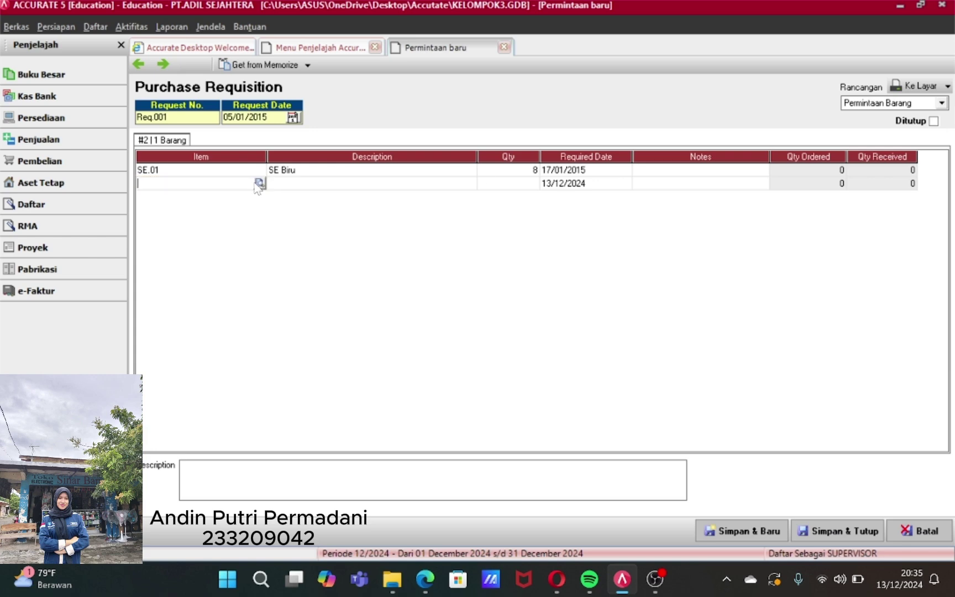
pyautogui.click(260, 183)
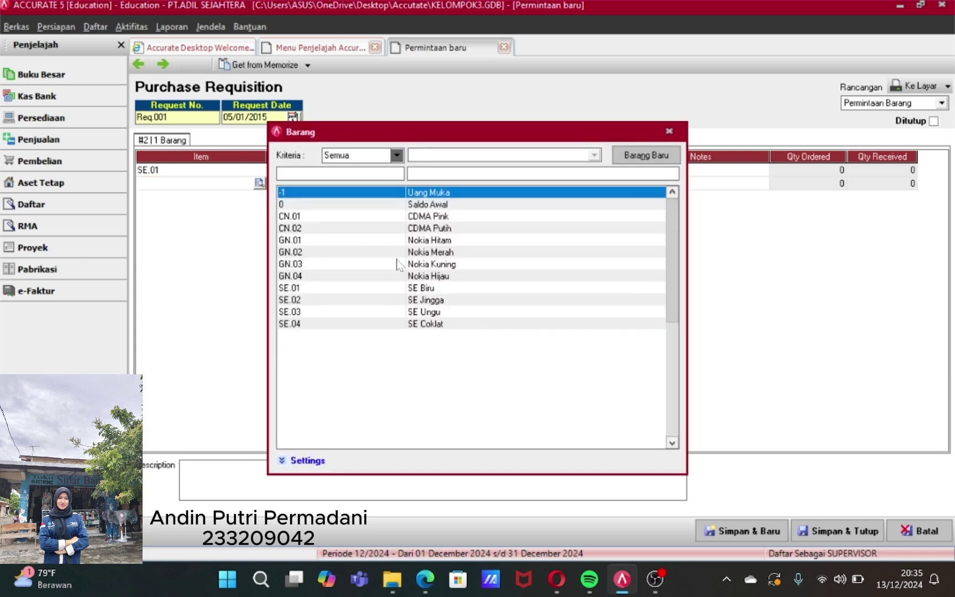
pyautogui.doubleClick(418, 303)
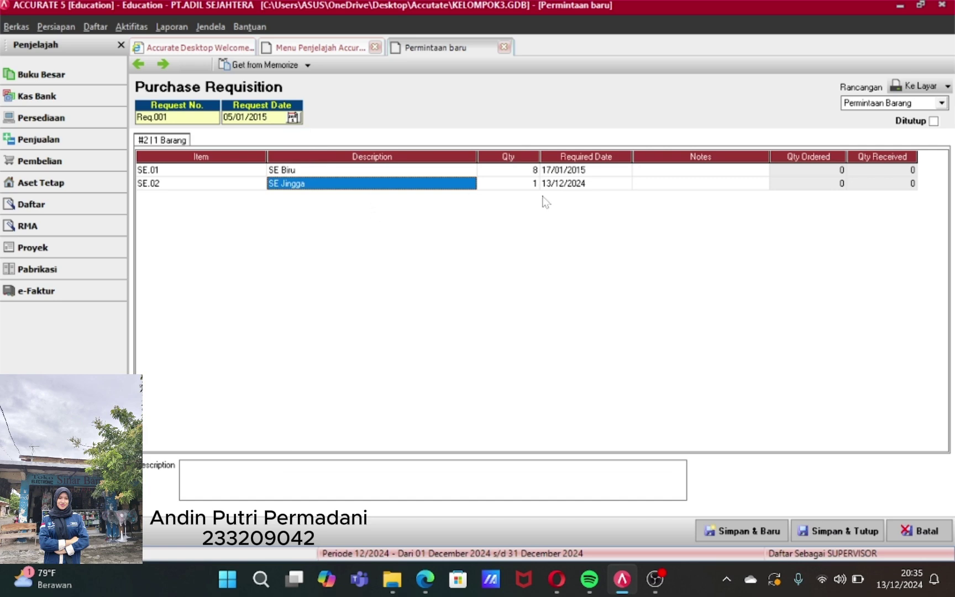
pyautogui.click(527, 185)
pyautogui.write('1')
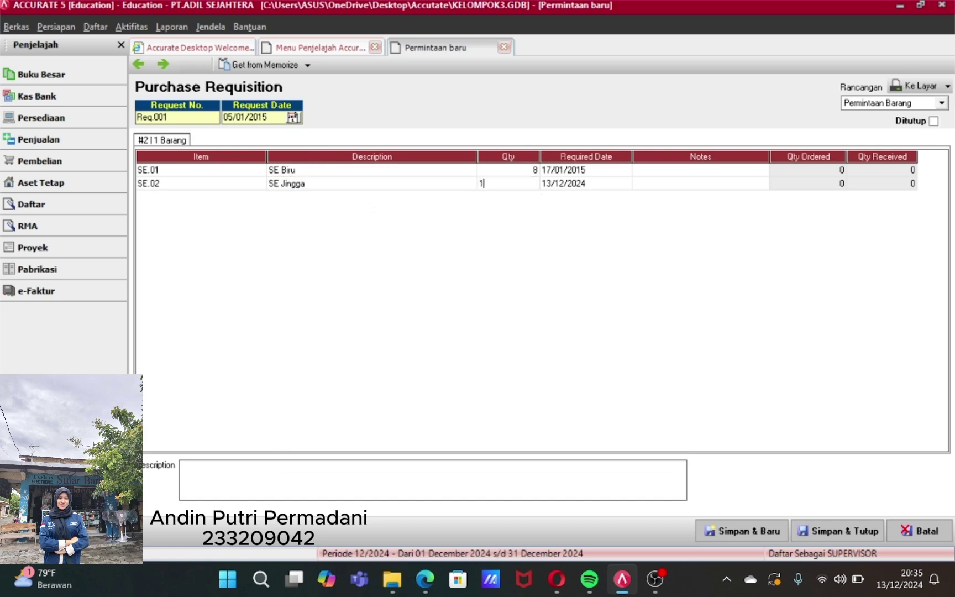
pyautogui.write('0')
pyautogui.press('Tab')
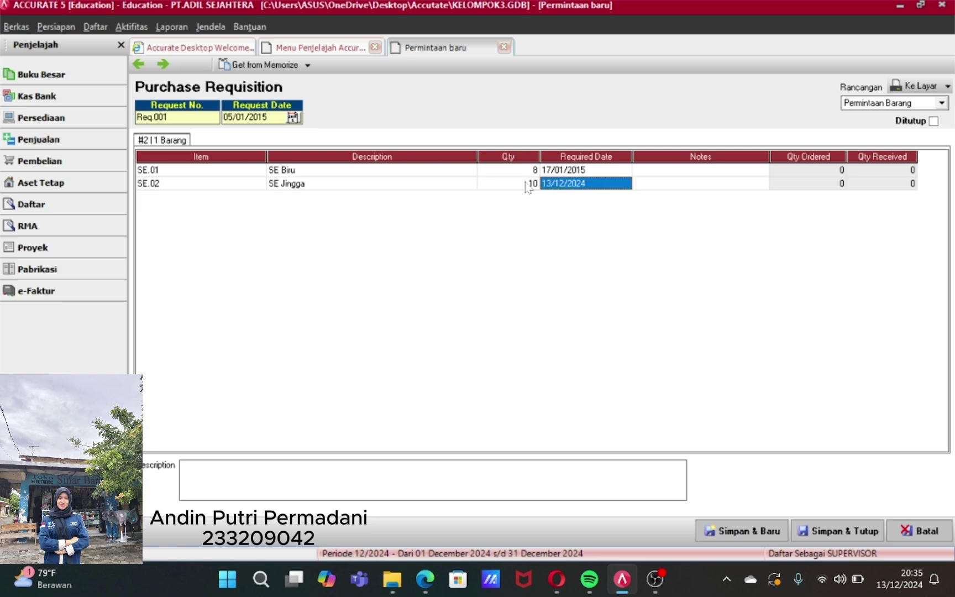
# - Set the required date of the SE Jingga line to 17/01/2015
pyautogui.press('BackSpace')
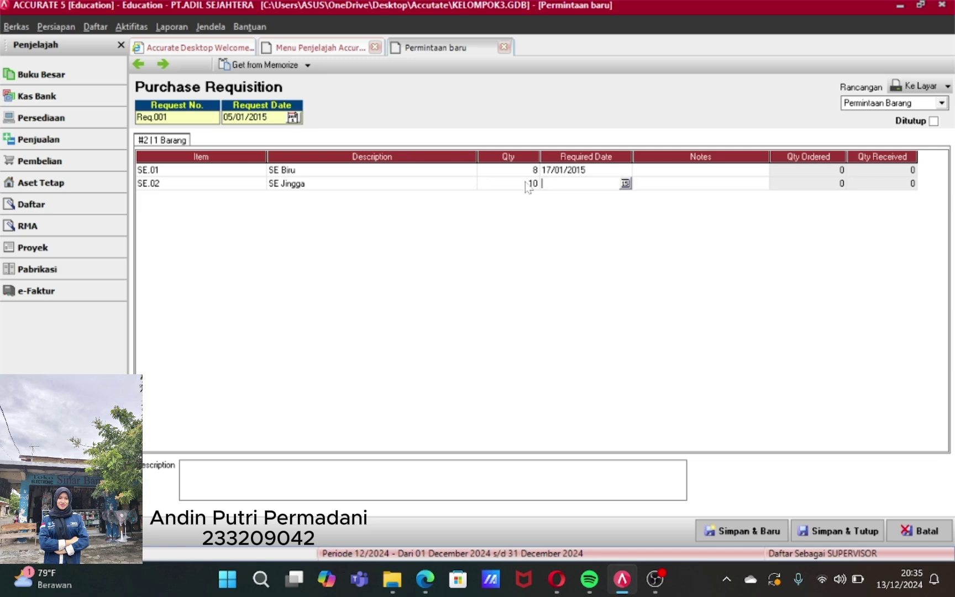
pyautogui.write('17/01/15')
pyautogui.press('Tab')
pyautogui.press('Tab')
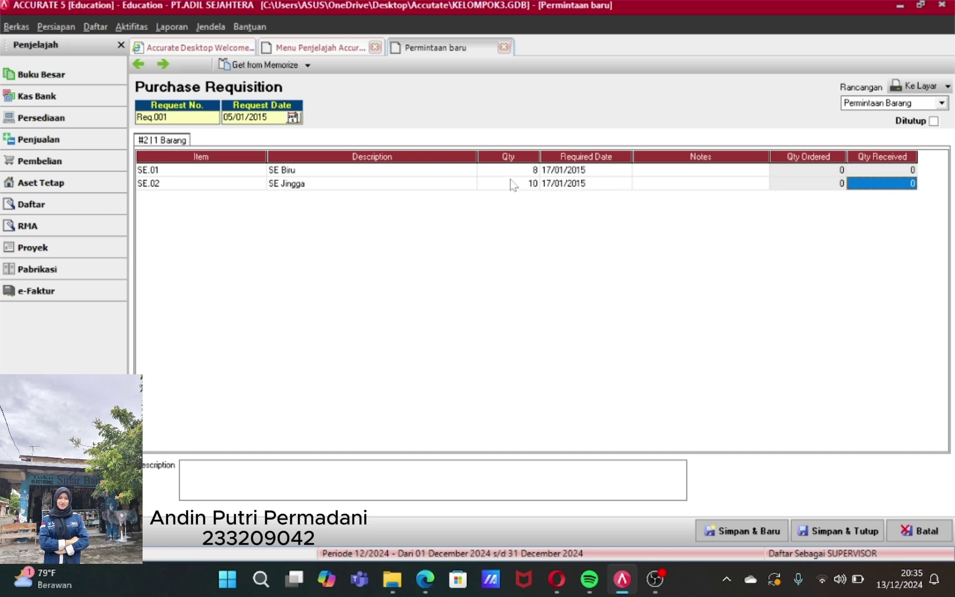
# - Add item GN.03 (Nokia Kuning) on the third requisition line with a quantity of 10
pyautogui.press('Tab')
pyautogui.click(259, 199)
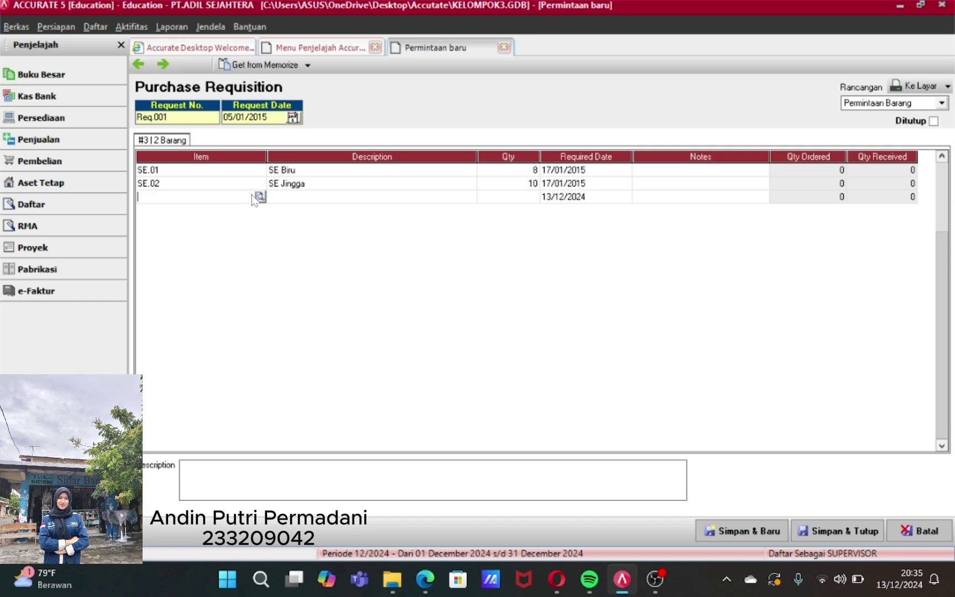
pyautogui.click(260, 197)
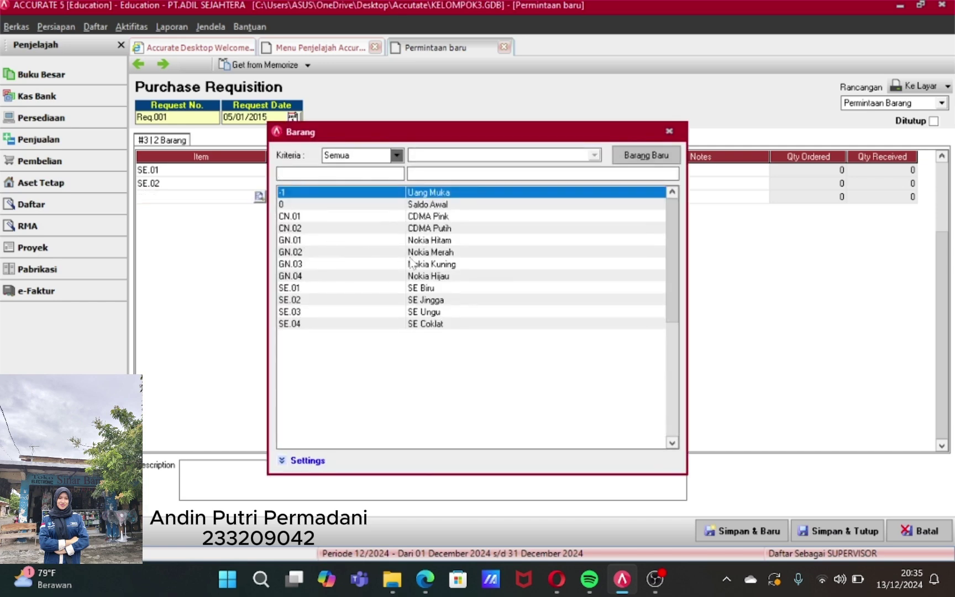
pyautogui.doubleClick(421, 264)
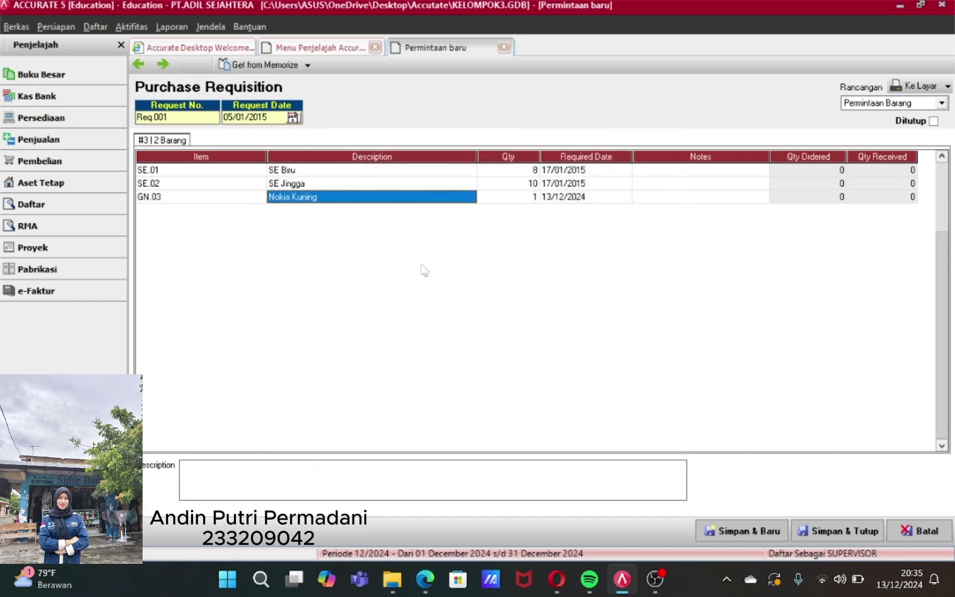
pyautogui.press('Tab')
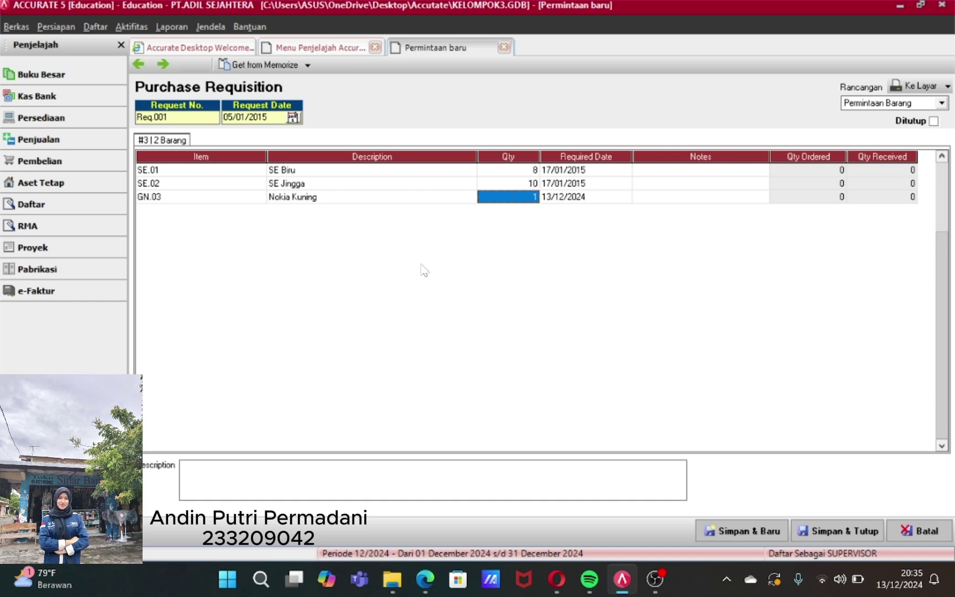
pyautogui.click(519, 197)
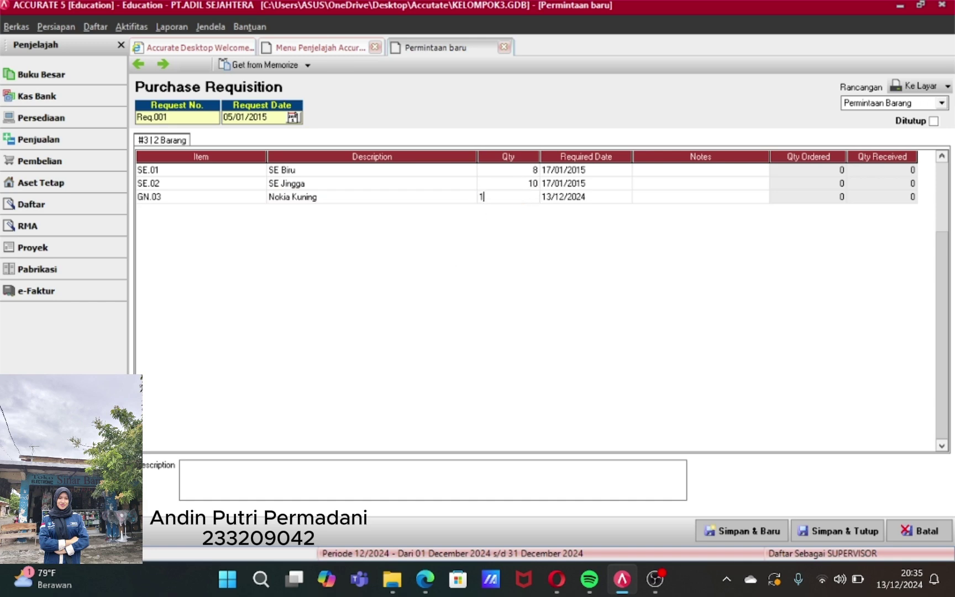
pyautogui.write('0')
pyautogui.press('Tab')
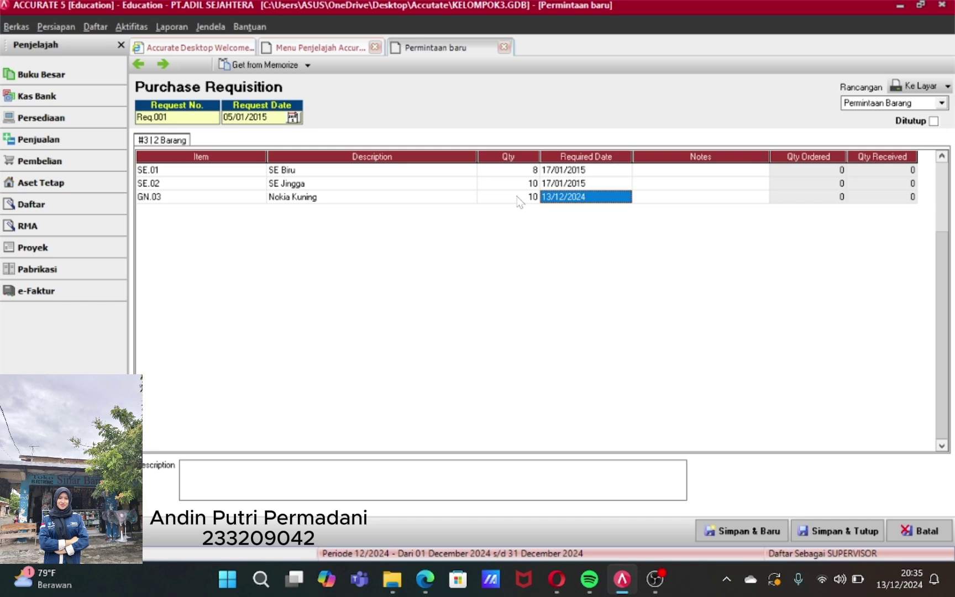
# - Set the required date of the Nokia Kuning line to 17/01/2015
pyautogui.press('BackSpace')
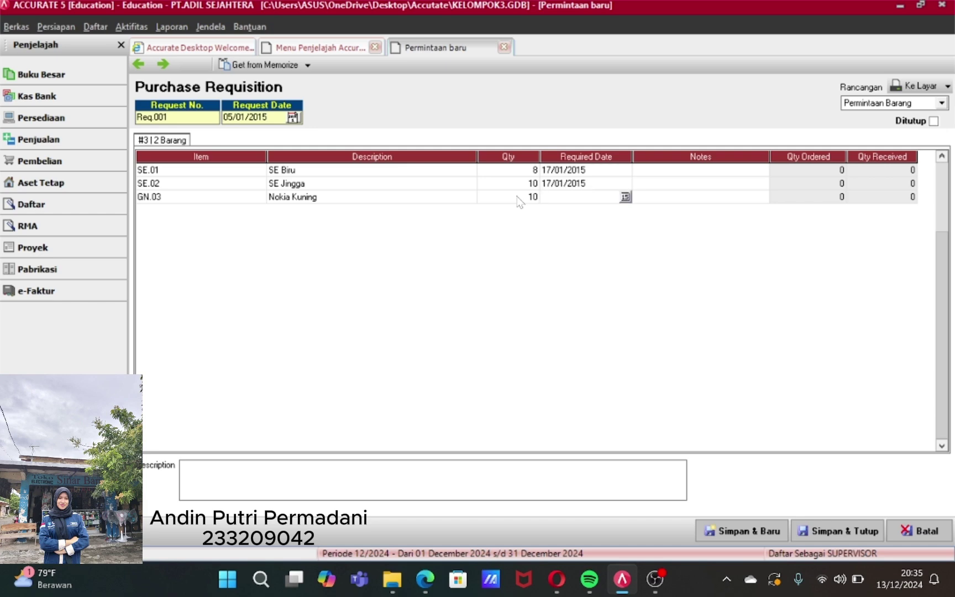
pyautogui.write('17/01/15')
pyautogui.press('Tab')
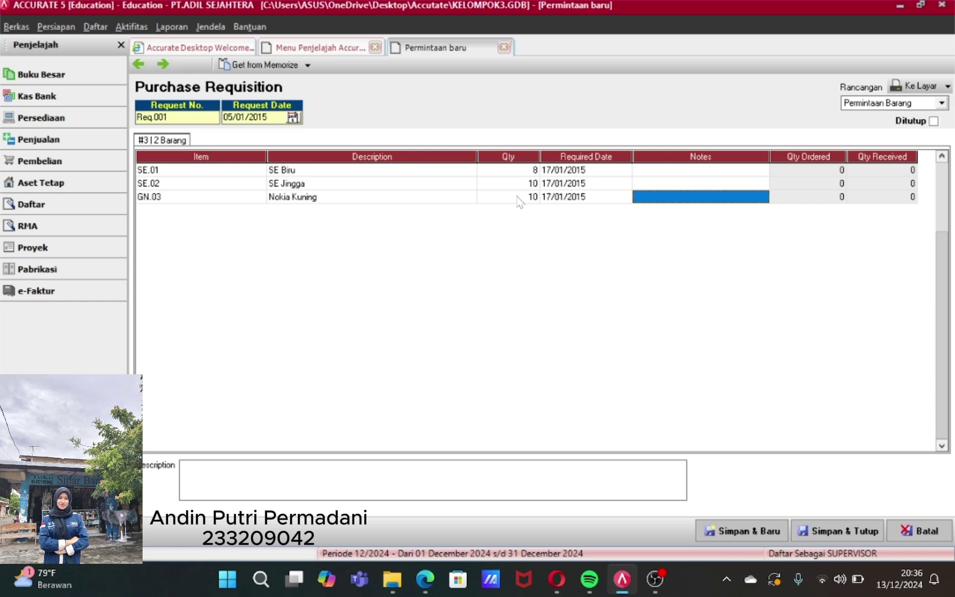
# - Enter the description "Permintaan barang dari gudang" on the purchase requisition, then save and close it
pyautogui.click(321, 469)
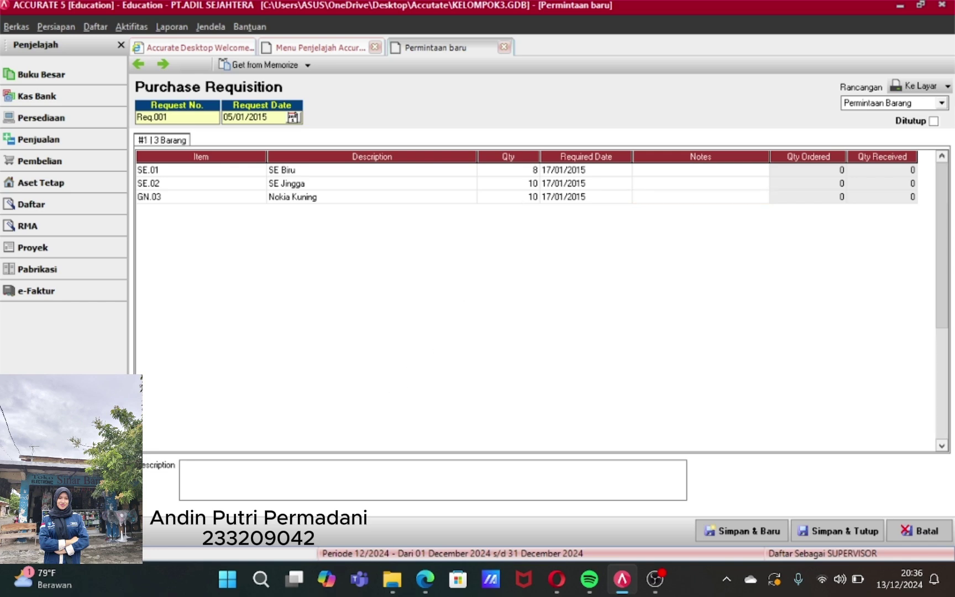
pyautogui.write('Permintaan barang dari gudang')
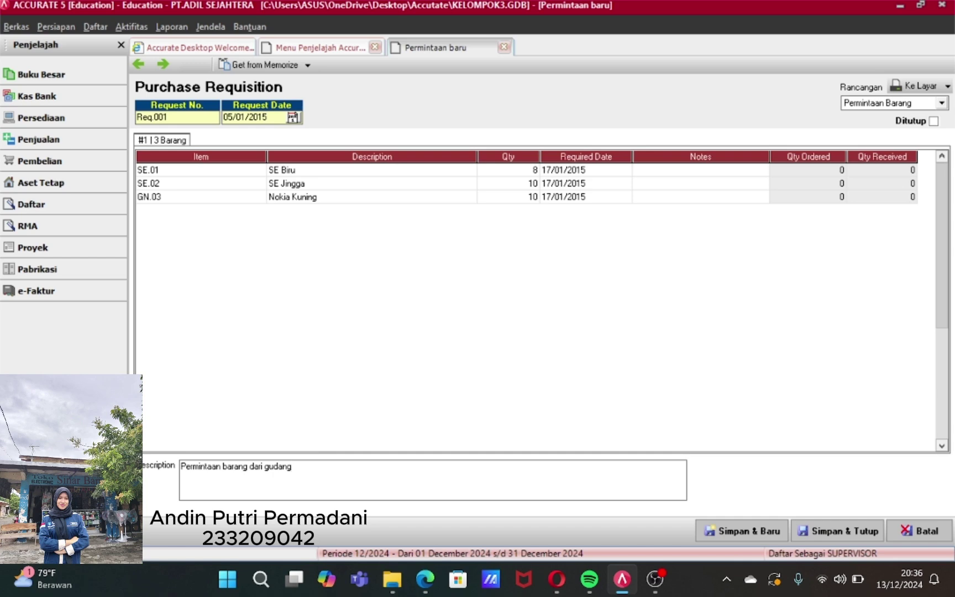
pyautogui.click(843, 532)
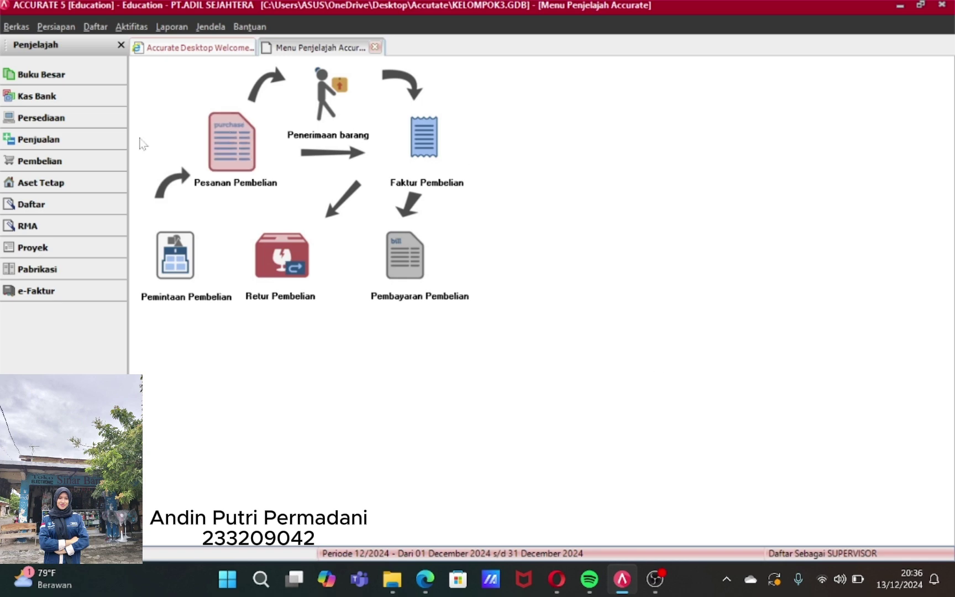
# - Create a sales invoice for customer Mega and load the items from delivery order DO.001
pyautogui.click(76, 142)
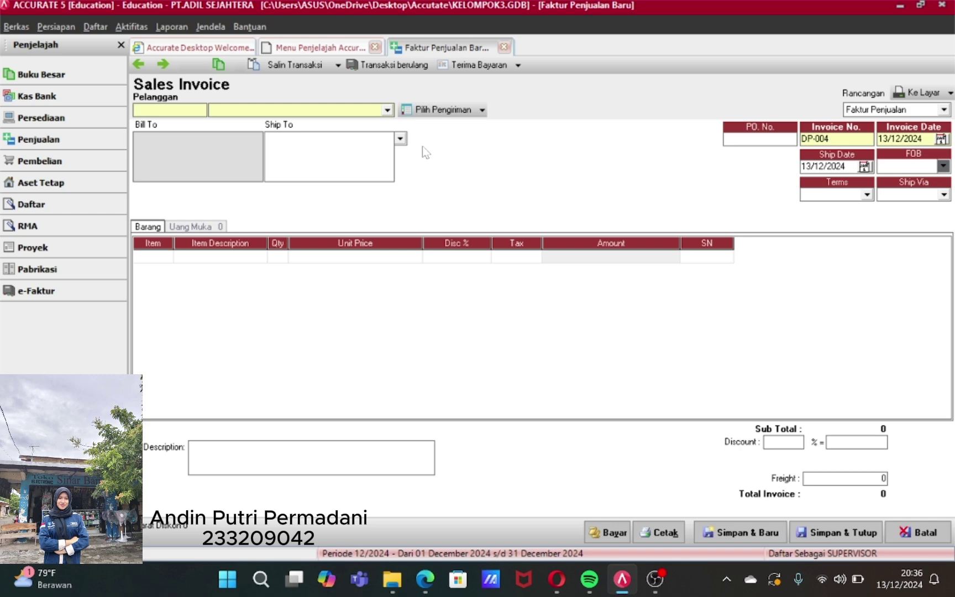
pyautogui.click(387, 109)
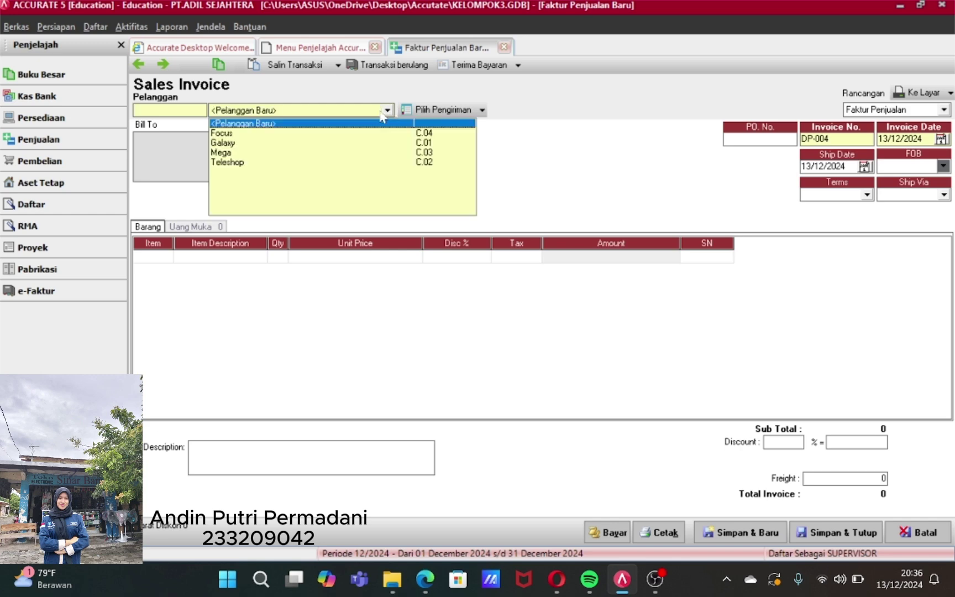
pyautogui.click(291, 153)
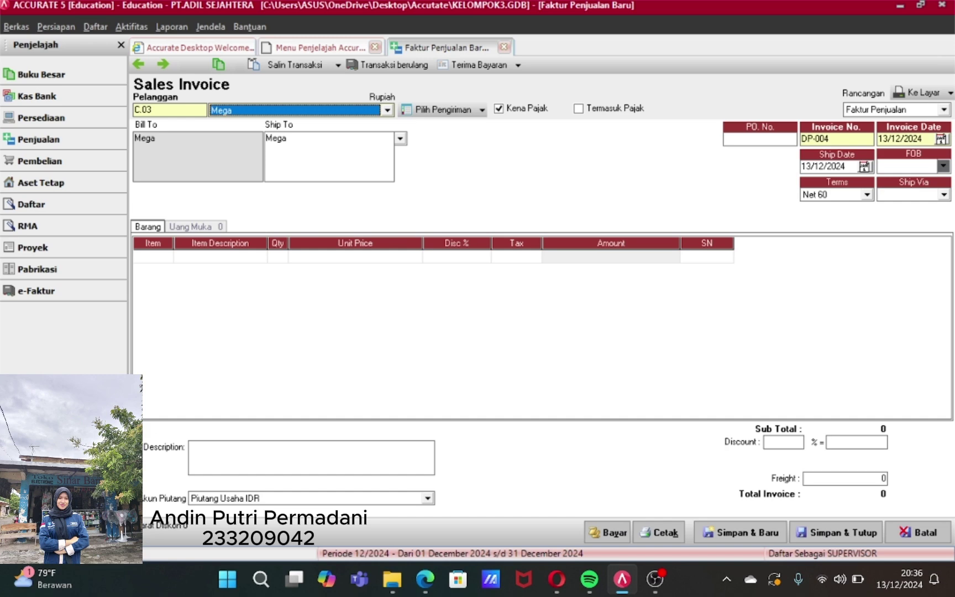
pyautogui.click(483, 110)
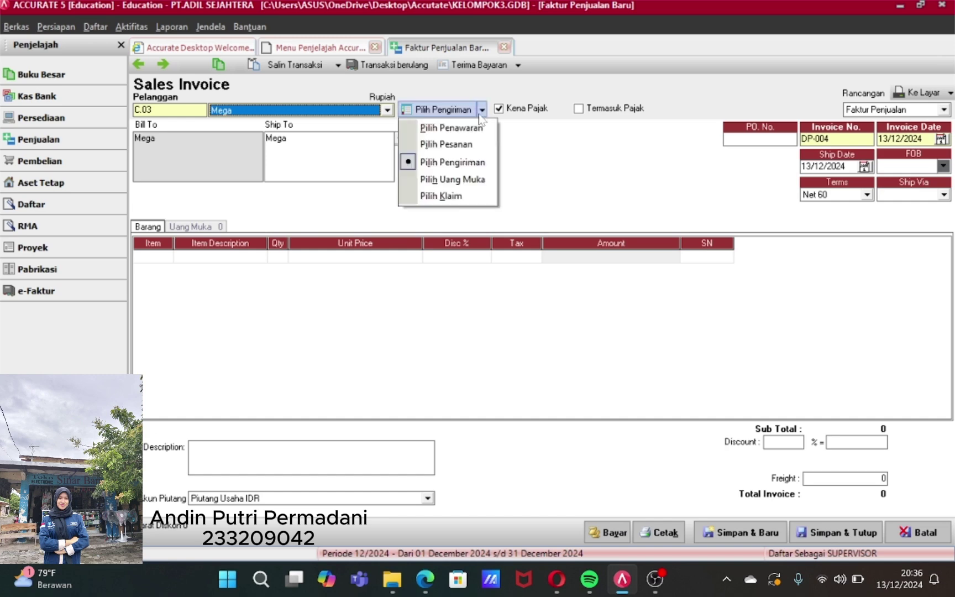
pyautogui.click(451, 161)
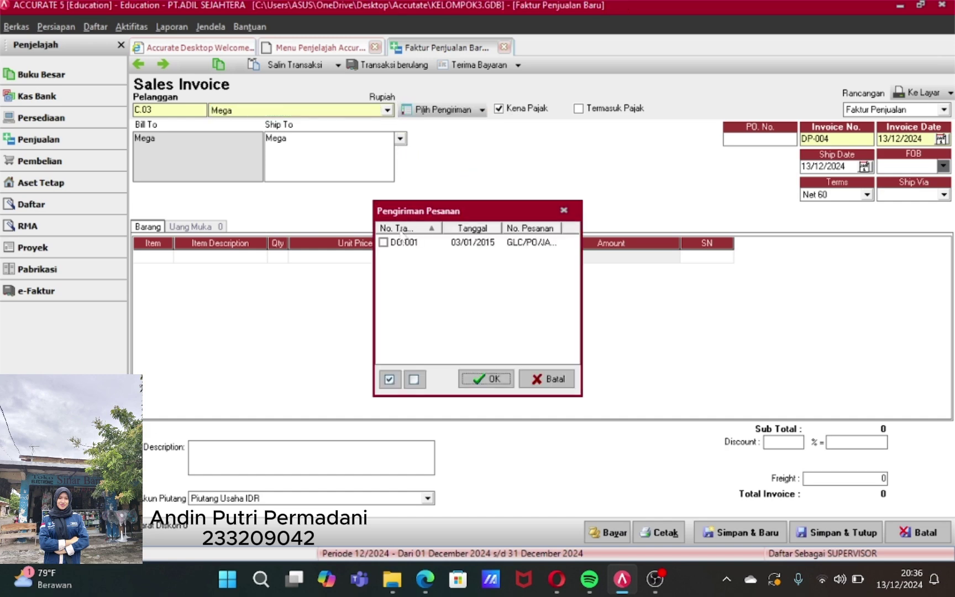
pyautogui.click(383, 243)
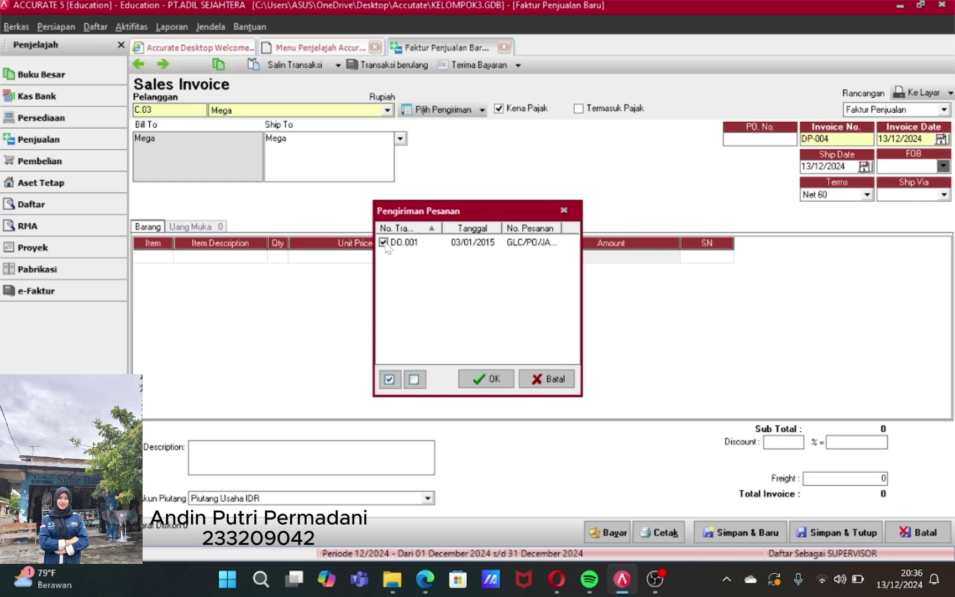
pyautogui.click(492, 379)
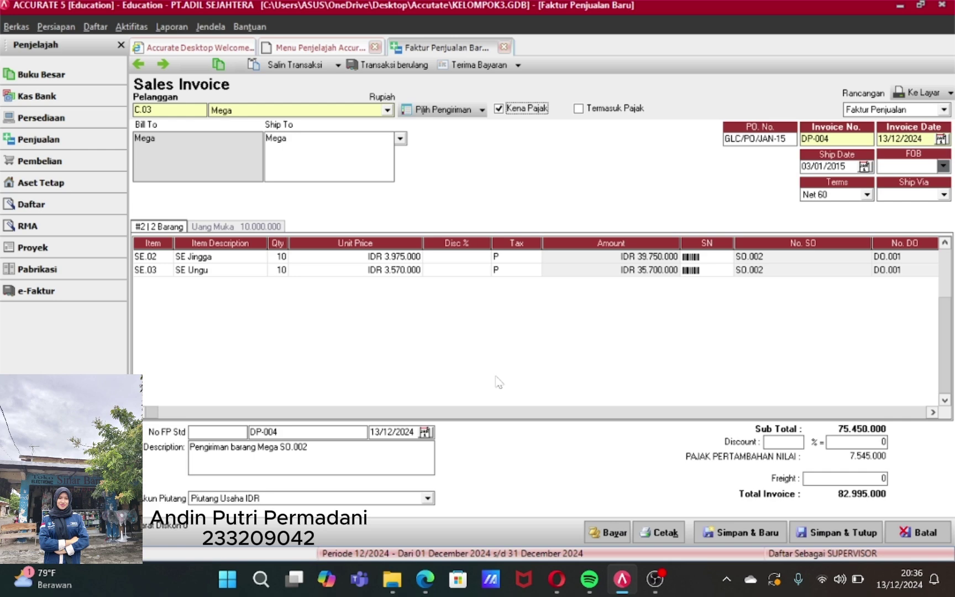
# - Set the date of the Mega sales invoice to 07/01/2015
pyautogui.click(922, 138)
pyautogui.press('BackSpace')
pyautogui.press('BackSpace')
pyautogui.press('BackSpace')
pyautogui.press('BackSpace')
pyautogui.press('BackSpace')
pyautogui.press('BackSpace')
pyautogui.press('BackSpace')
pyautogui.press('BackSpace')
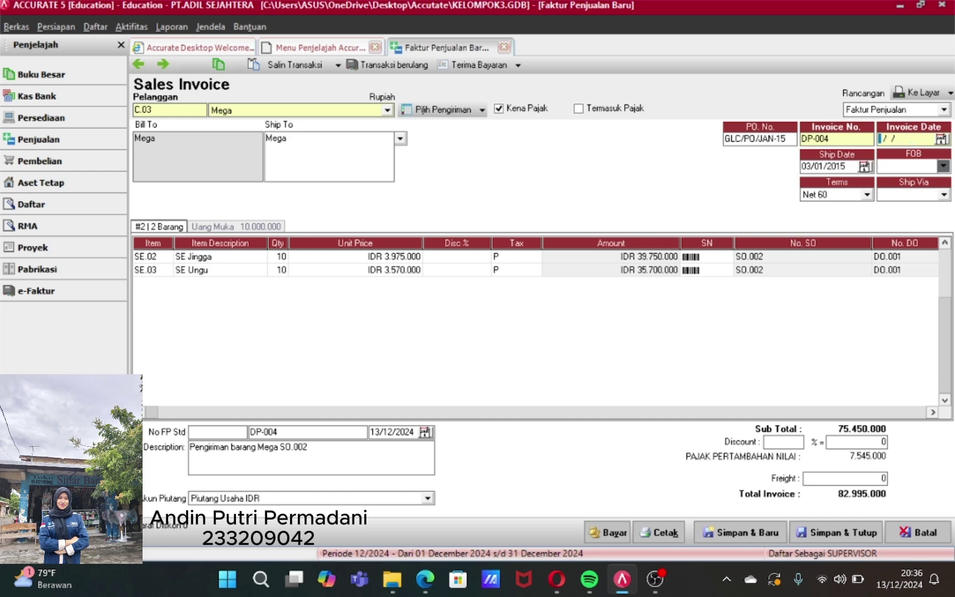
pyautogui.write('07/01/15')
pyautogui.click(307, 446)
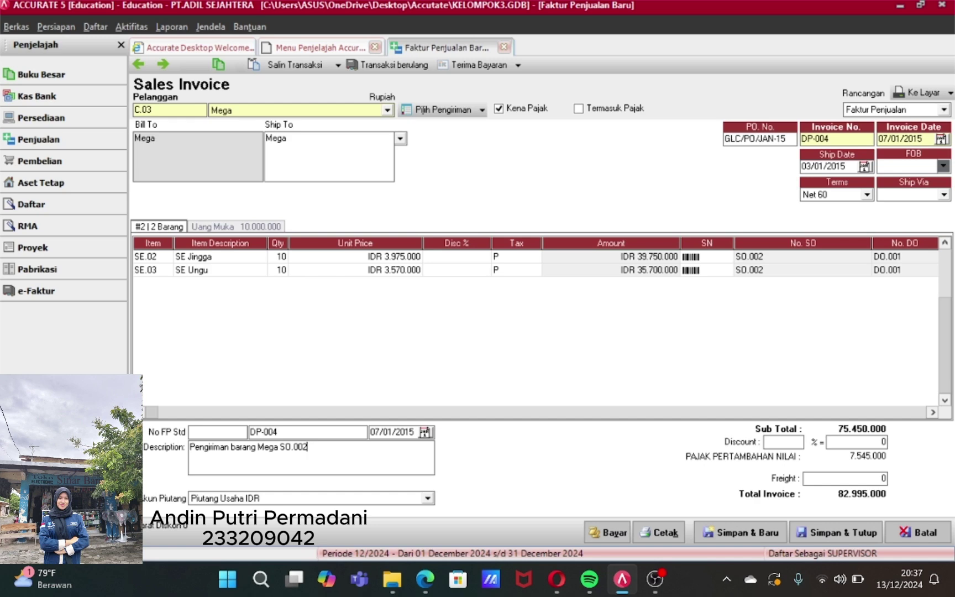
# - Replace the tax invoice number beside No FP Std with SI.002, then save and close the sales invoice
pyautogui.click(278, 432)
pyautogui.press('BackSpace')
pyautogui.press('BackSpace')
pyautogui.press('BackSpace')
pyautogui.press('BackSpace')
pyautogui.press('BackSpace')
pyautogui.press('BackSpace')
pyautogui.write('SI.002')
pyautogui.click(843, 533)
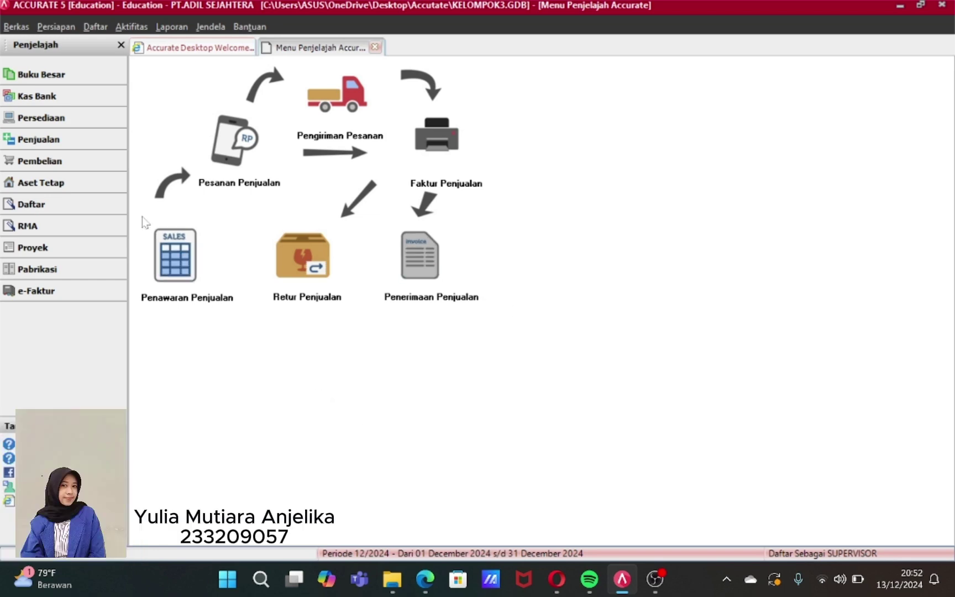
# - Create a new purchase order with Alcatel (V.01) as the vendor
pyautogui.click(84, 162)
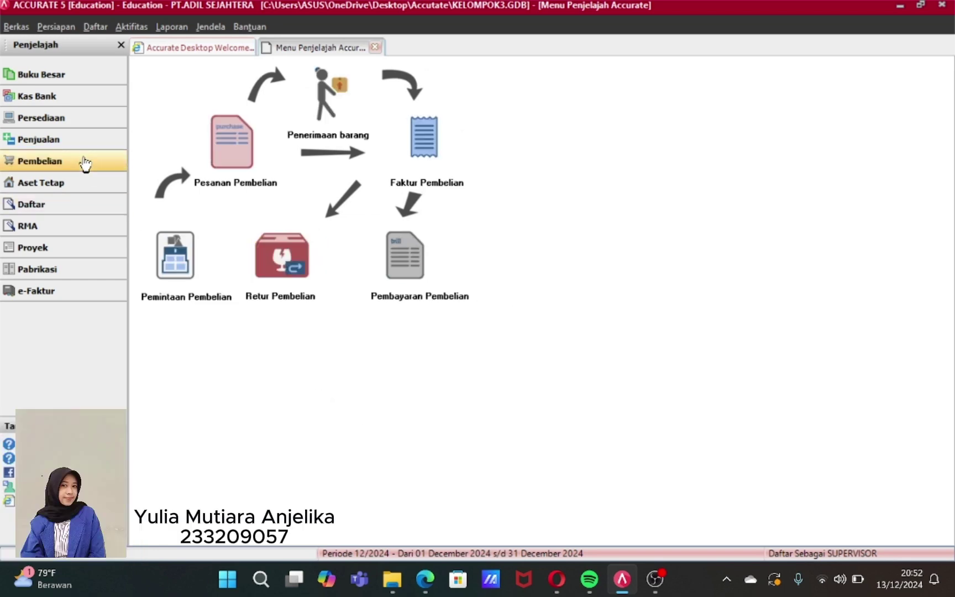
pyautogui.click(235, 146)
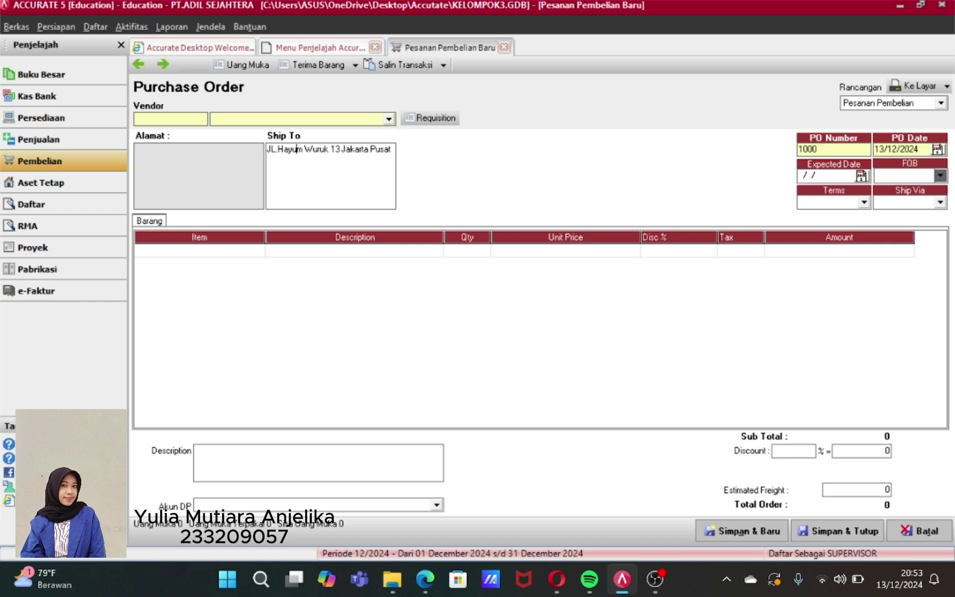
pyautogui.click(389, 119)
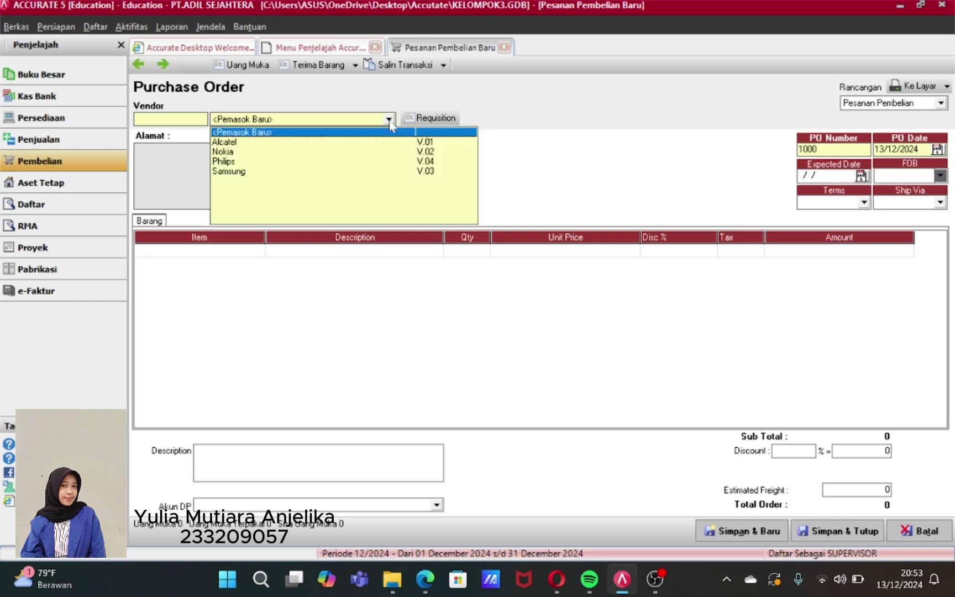
pyautogui.click(312, 143)
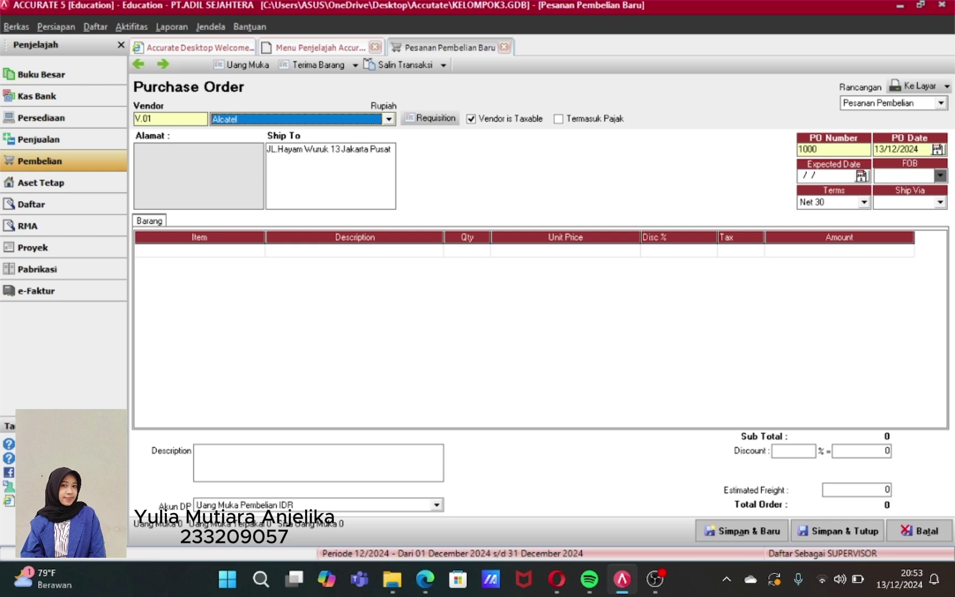
# - Set the PO number of the Alcatel purchase order to PO.001
pyautogui.click(817, 150)
pyautogui.press('BackSpace')
pyautogui.press('BackSpace')
pyautogui.press('BackSpace')
pyautogui.press('BackSpace')
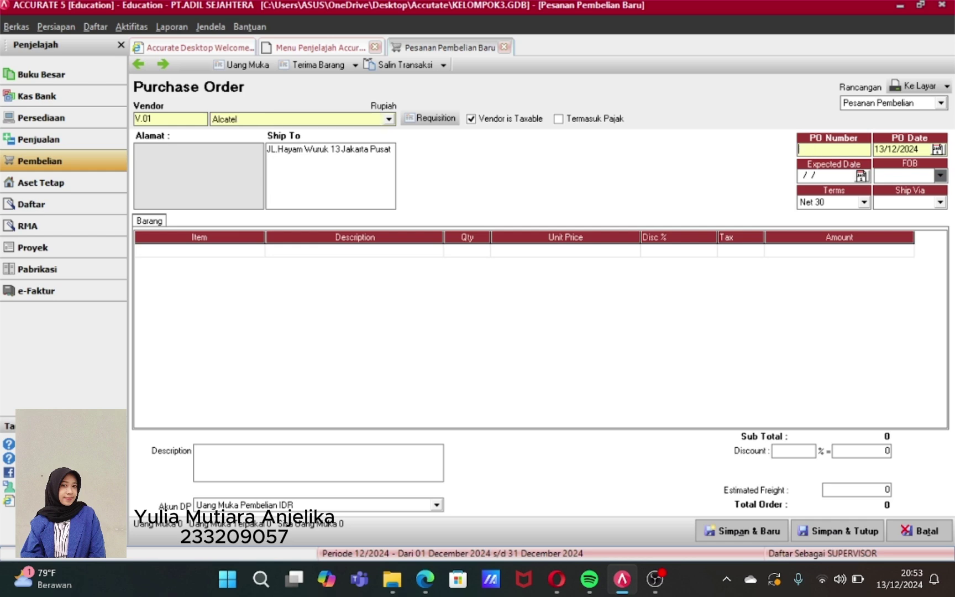
pyautogui.write('PO.001')
pyautogui.press('Tab')
# - Set the PO date of the Alcatel purchase order to 10/01/2015
pyautogui.press('BackSpace')
pyautogui.press('BackSpace')
pyautogui.press('BackSpace')
pyautogui.press('BackSpace')
pyautogui.press('BackSpace')
pyautogui.press('BackSpace')
pyautogui.press('BackSpace')
pyautogui.press('BackSpace')
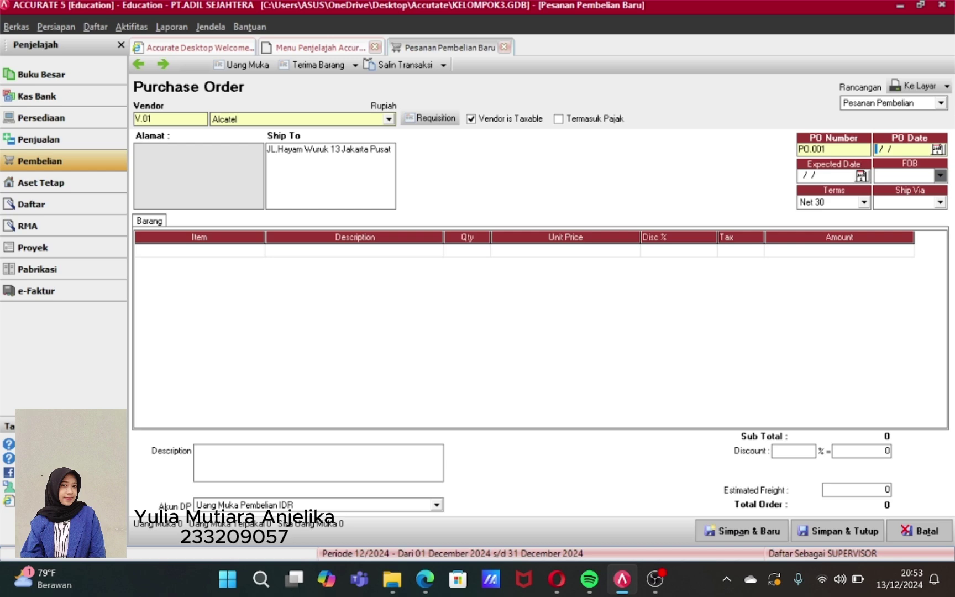
pyautogui.write('10/01/15')
pyautogui.click(431, 118)
pyautogui.click(384, 242)
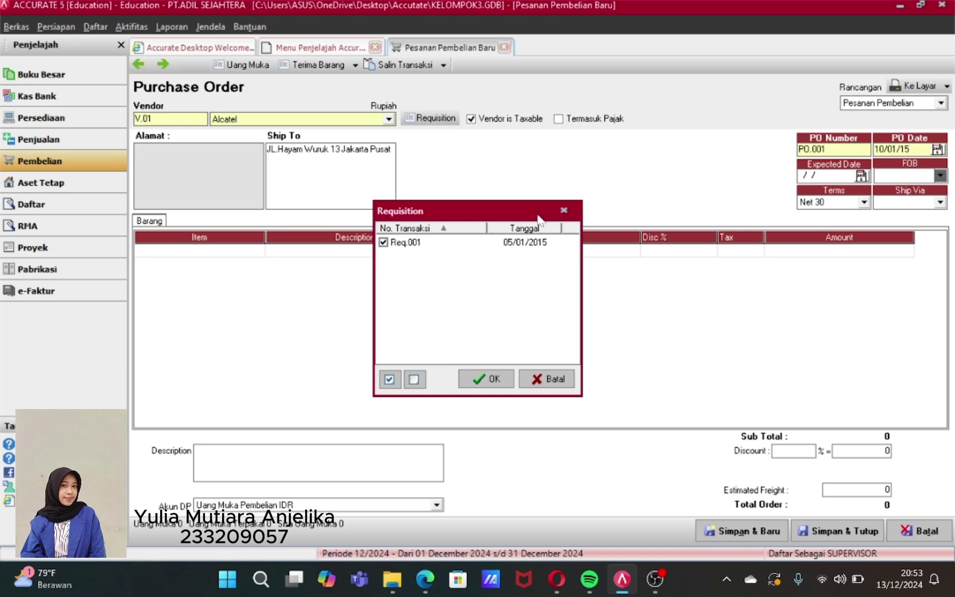
pyautogui.click(564, 210)
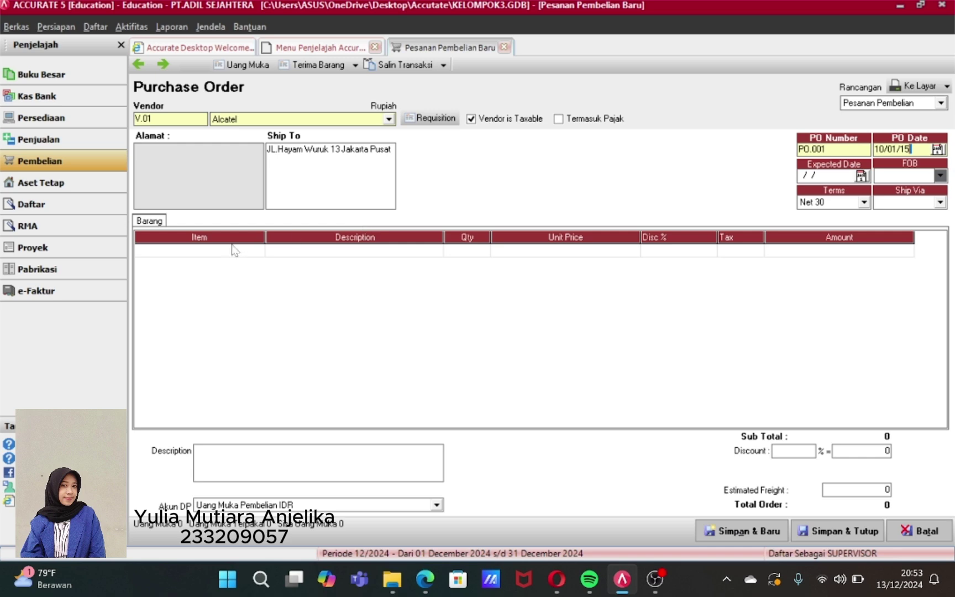
pyautogui.click(255, 251)
# - Load the items from purchase requisition Req.001 into the purchase order
pyautogui.click(423, 122)
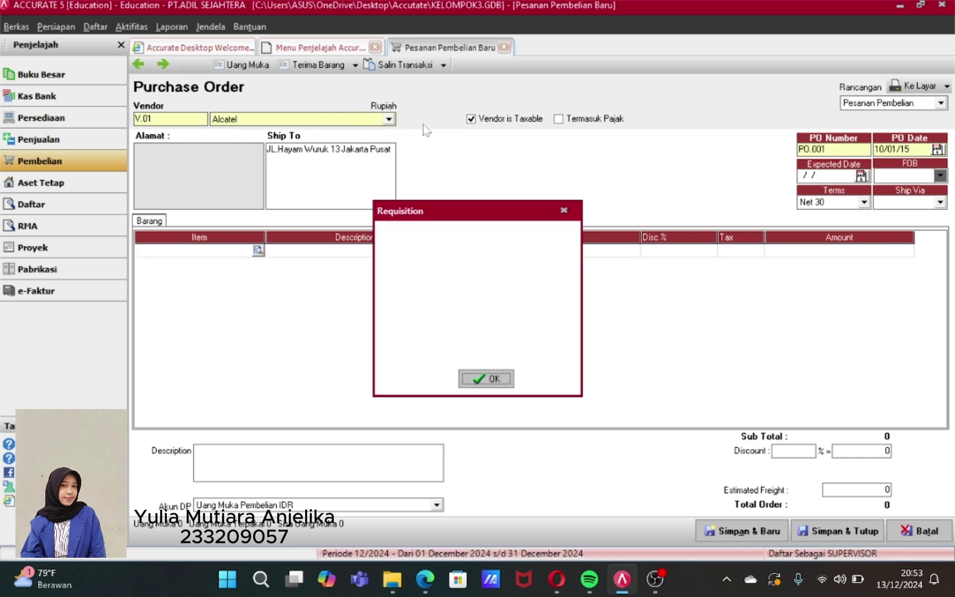
pyautogui.click(383, 244)
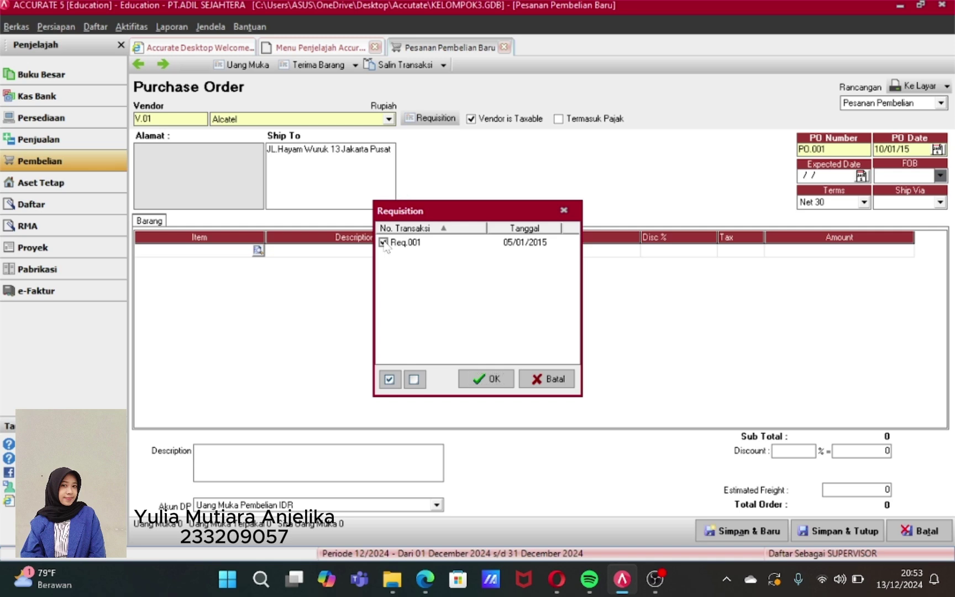
pyautogui.click(489, 379)
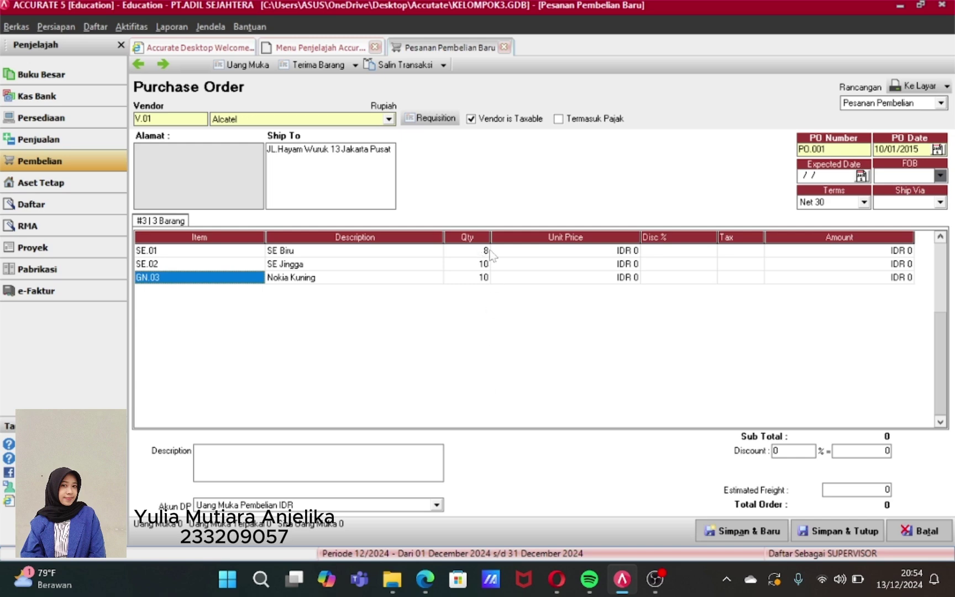
# - Set the unit price of the SE Biru line on the purchase order to IDR 4.500.000
pyautogui.doubleClick(586, 252)
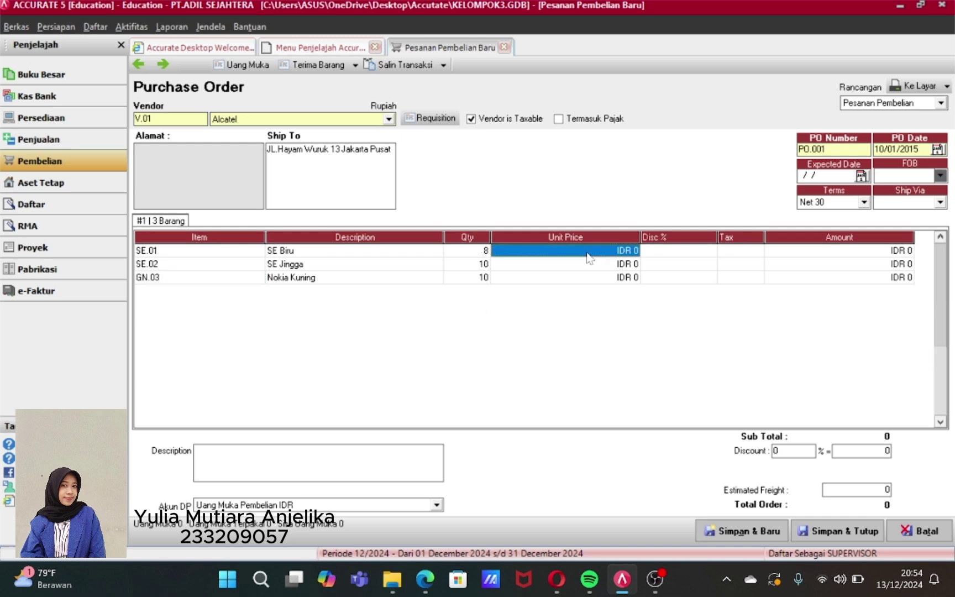
pyautogui.click(606, 217)
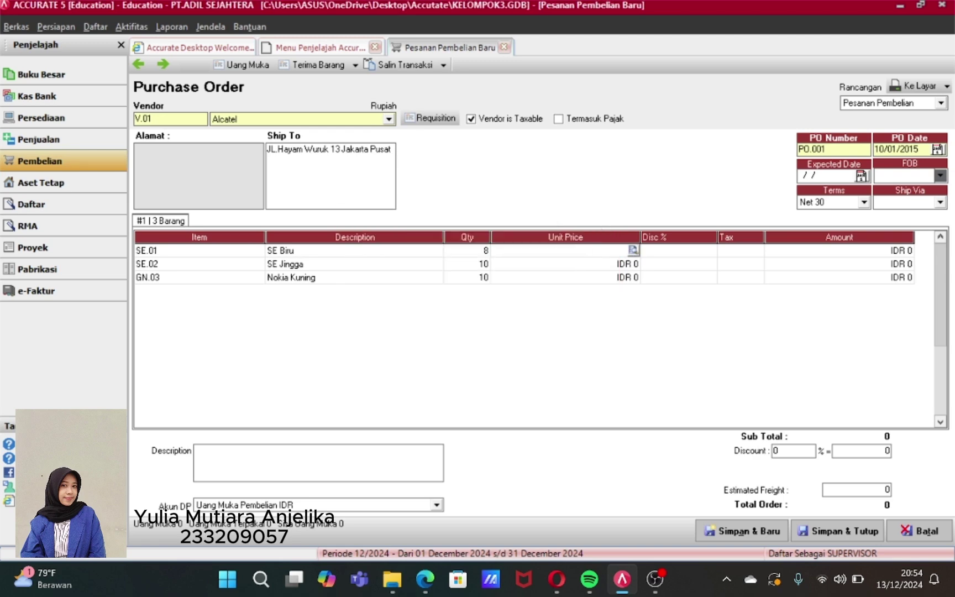
pyautogui.write('4500000')
pyautogui.press('Tab')
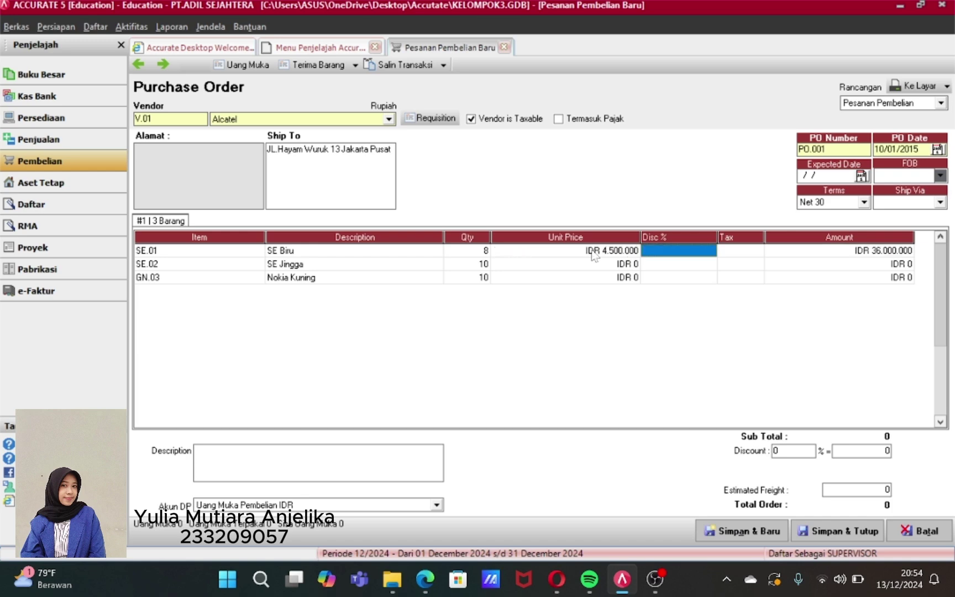
# - Set the unit price of the SE Jingga line on the purchase order to IDR 3.900.000
pyautogui.press('Tab')
pyautogui.press('Tab')
pyautogui.press('Tab')
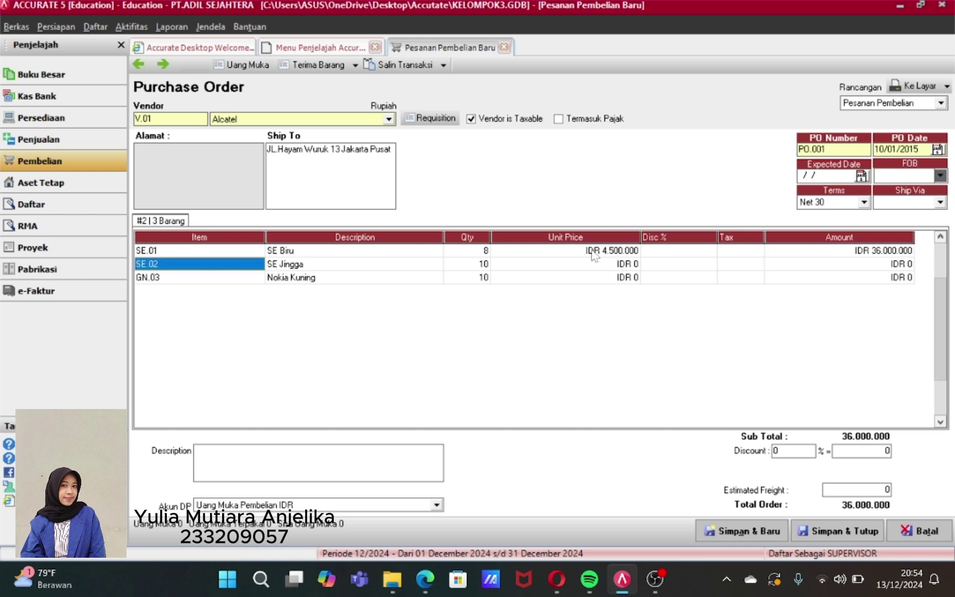
pyautogui.click(612, 269)
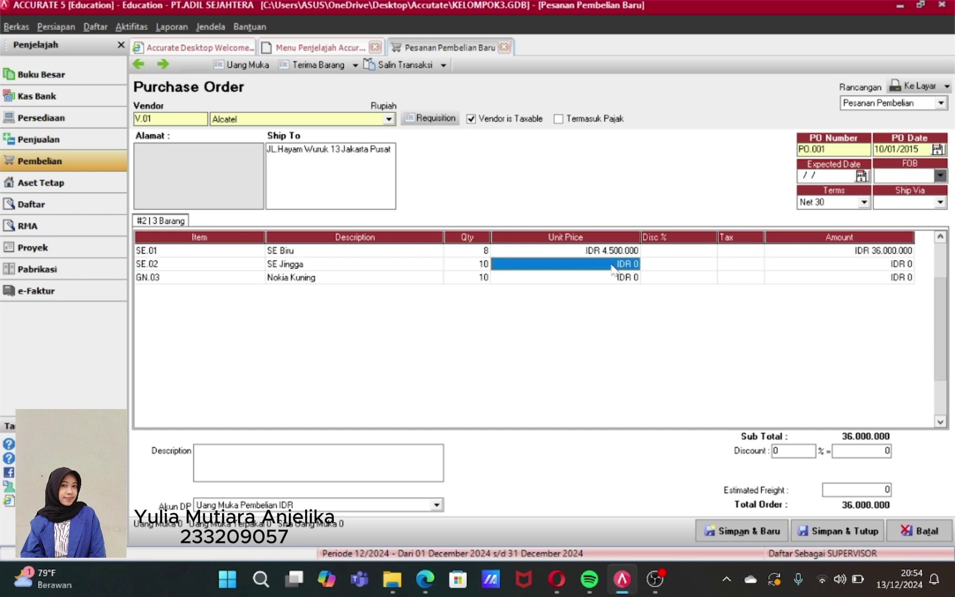
pyautogui.press('BackSpace')
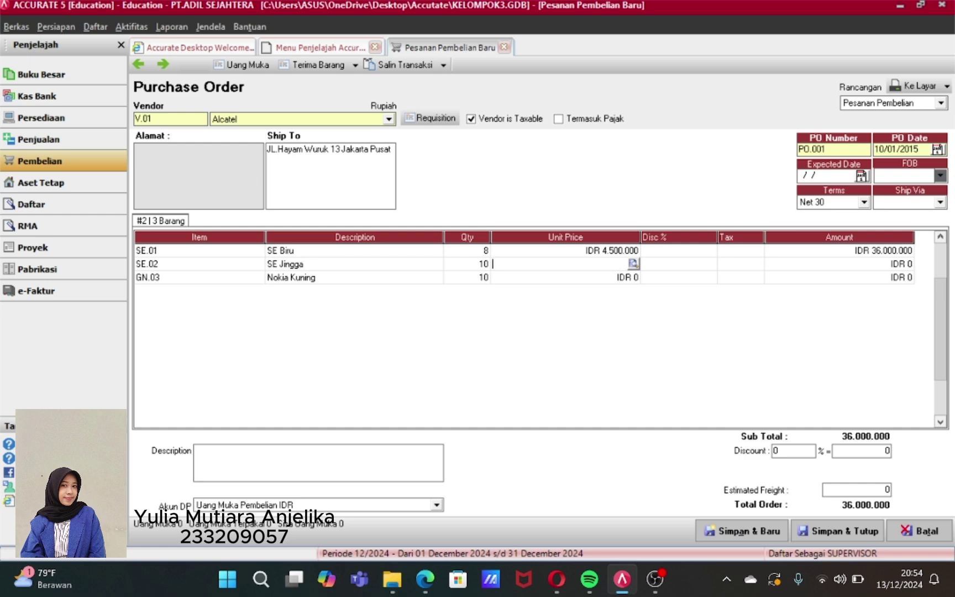
pyautogui.write('3.9')
pyautogui.write('00.0')
pyautogui.write('00000')
pyautogui.press('Tab')
pyautogui.press('Tab')
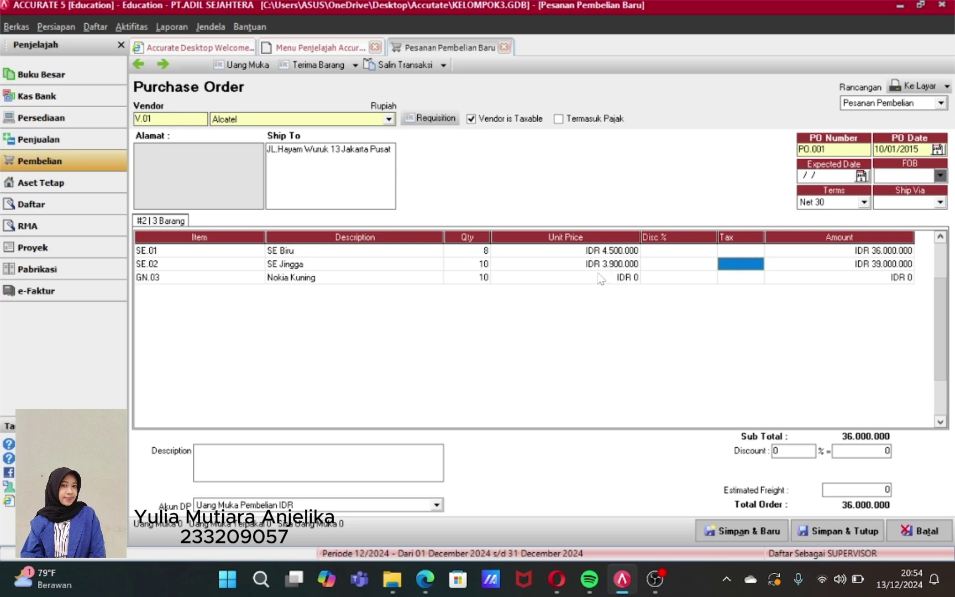
# - Set the Nokia Kuning unit price to IDR 3.000.000 and describe the purchase order as "Pembelian barang Alcatel"
pyautogui.click(601, 282)
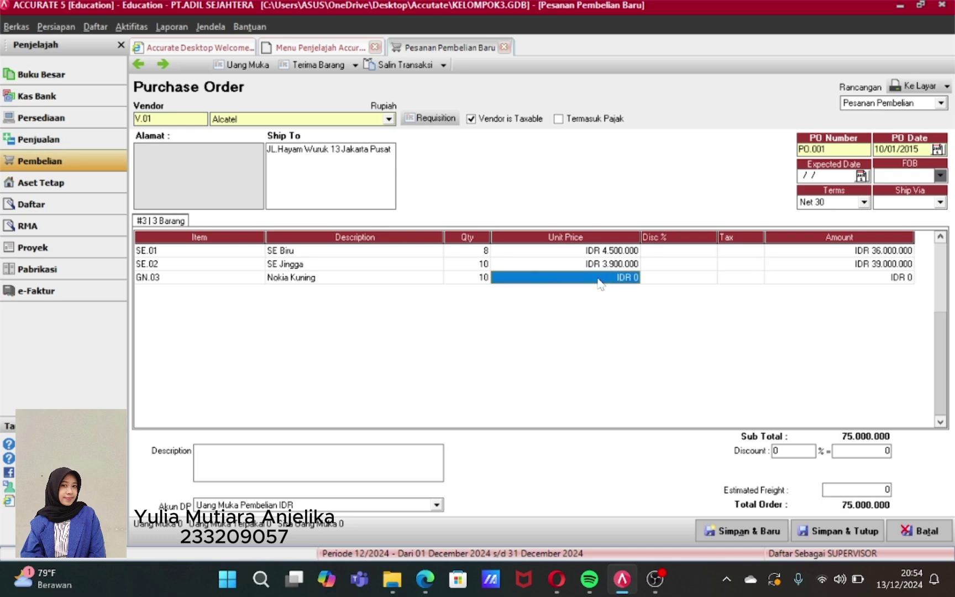
pyautogui.click(598, 279)
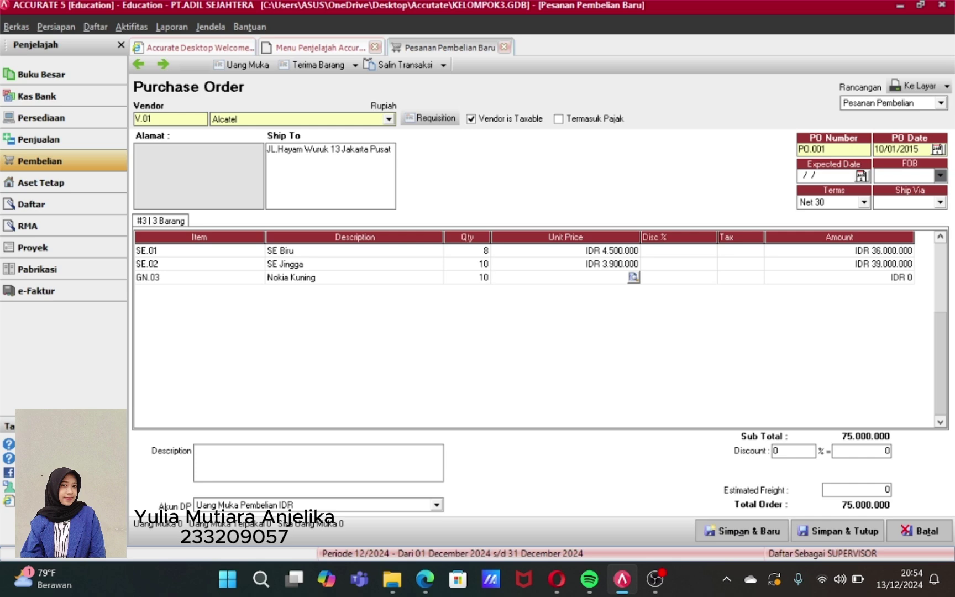
pyautogui.write('3.')
pyautogui.write('000.0')
pyautogui.write('00')
pyautogui.press('Tab')
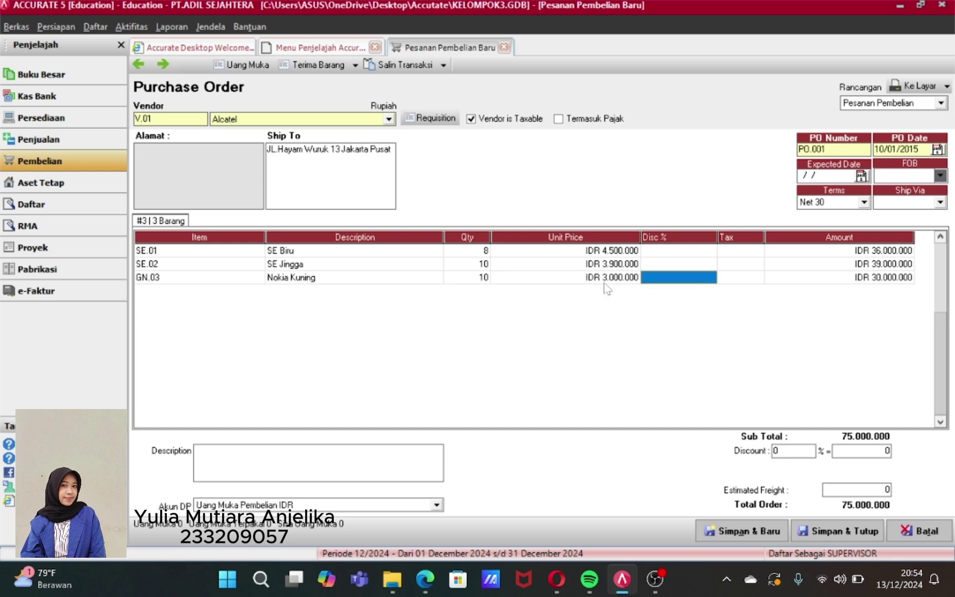
pyautogui.press('Tab')
pyautogui.press('Tab')
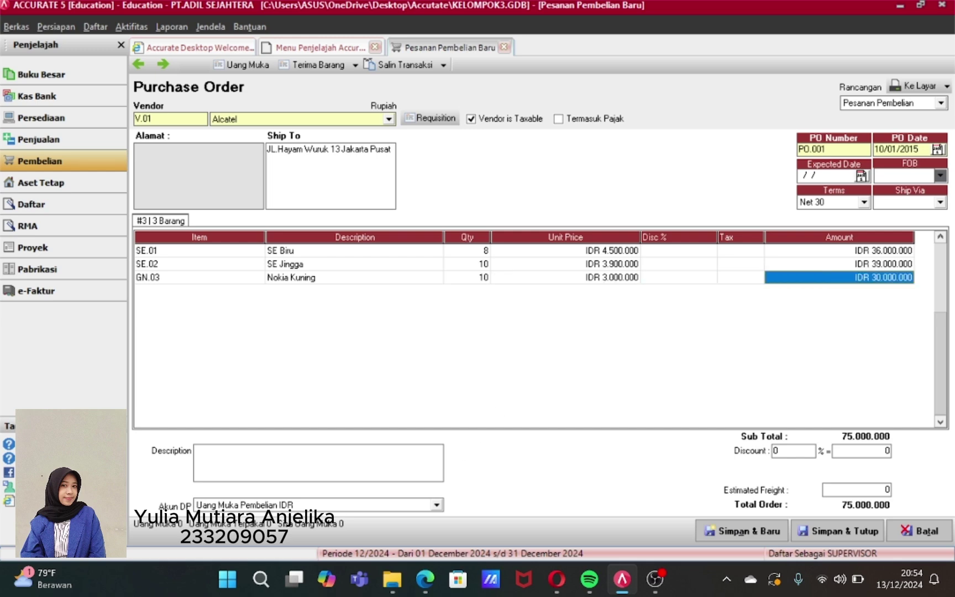
pyautogui.click(195, 451)
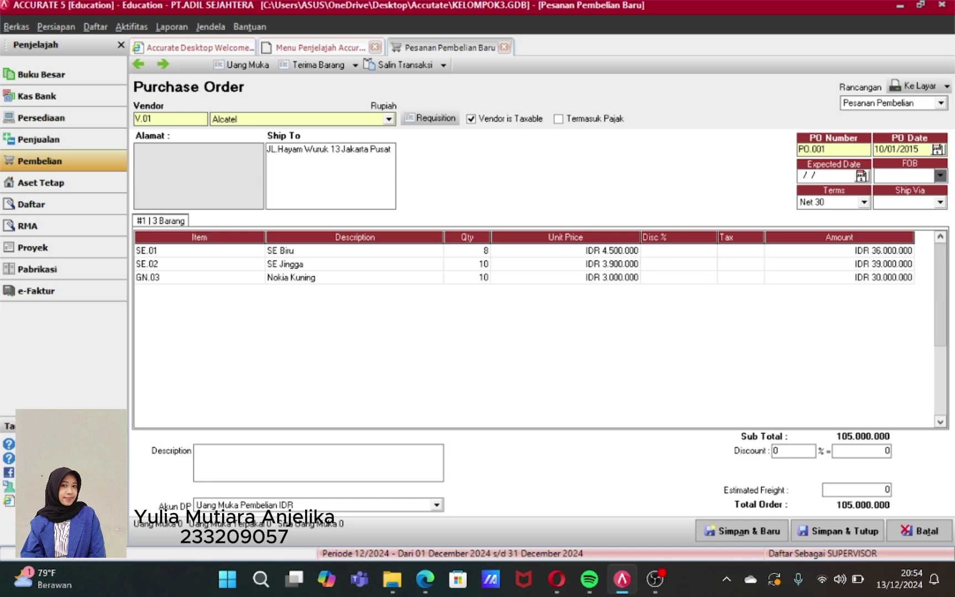
pyautogui.write('Pembelian barang Alcatel')
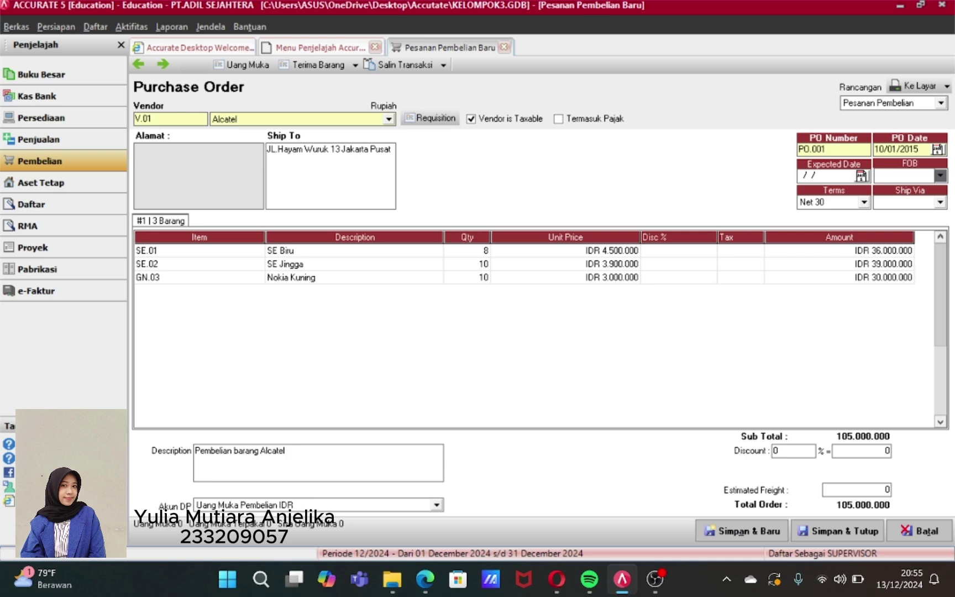
# - Create a down payment invoice from the Alcatel purchase order with invoice date and ship date 10/01/2015
pyautogui.click(246, 66)
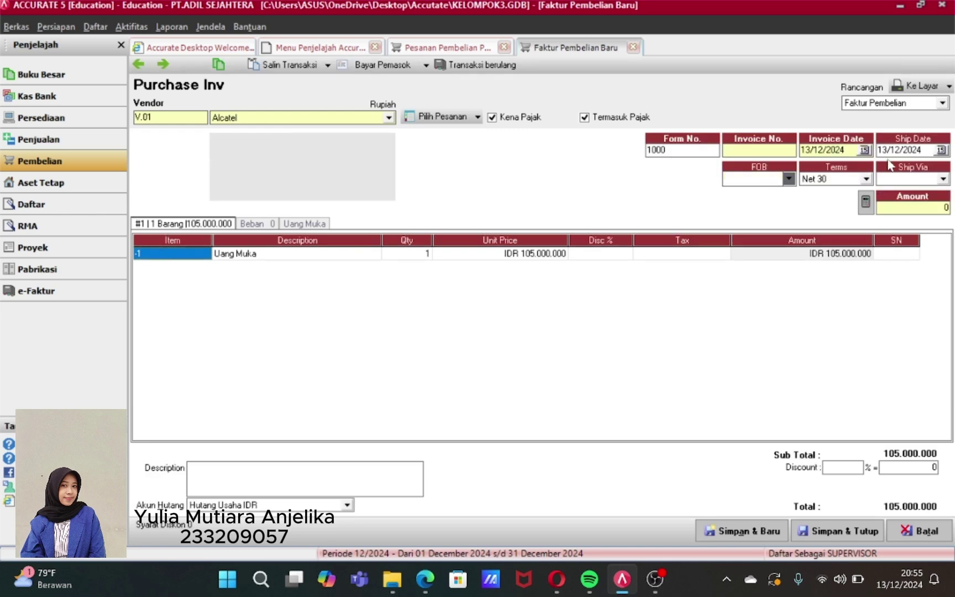
pyautogui.click(844, 150)
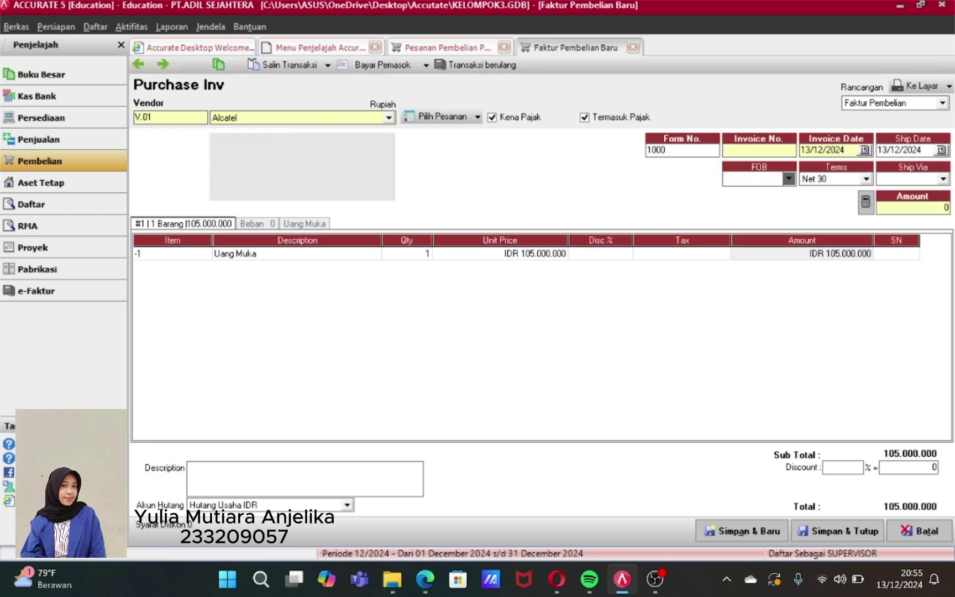
pyautogui.hotkey('shift', 'Home')
pyautogui.press('BackSpace')
pyautogui.write('100115')
pyautogui.click(923, 150)
pyautogui.hotkey('shift', 'Home')
pyautogui.press('Delete')
pyautogui.write('10/01/15')
# - Set the unit price of the Uang Muka line on the down payment invoice to IDR 100.000.000
pyautogui.click(514, 253)
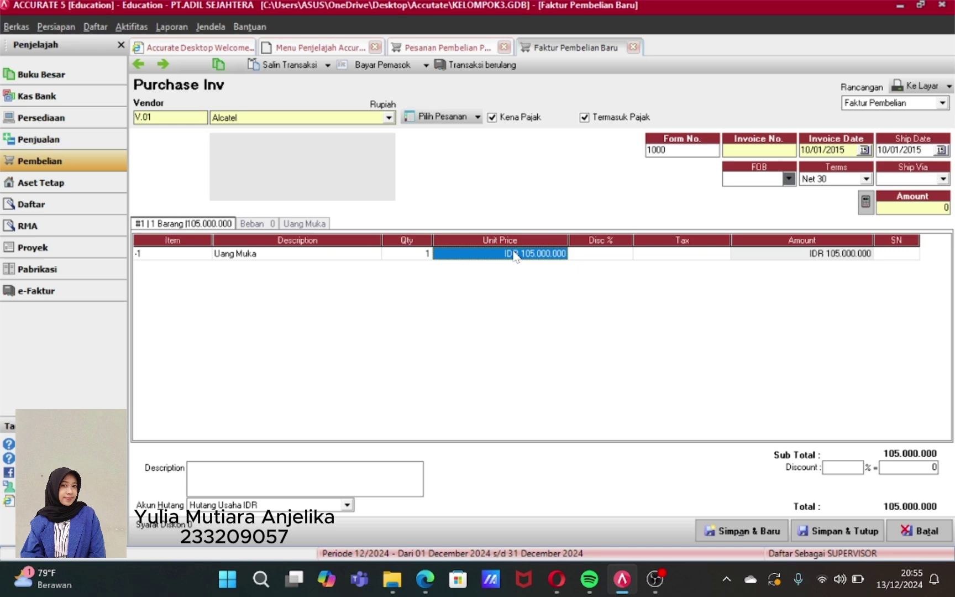
pyautogui.click(514, 256)
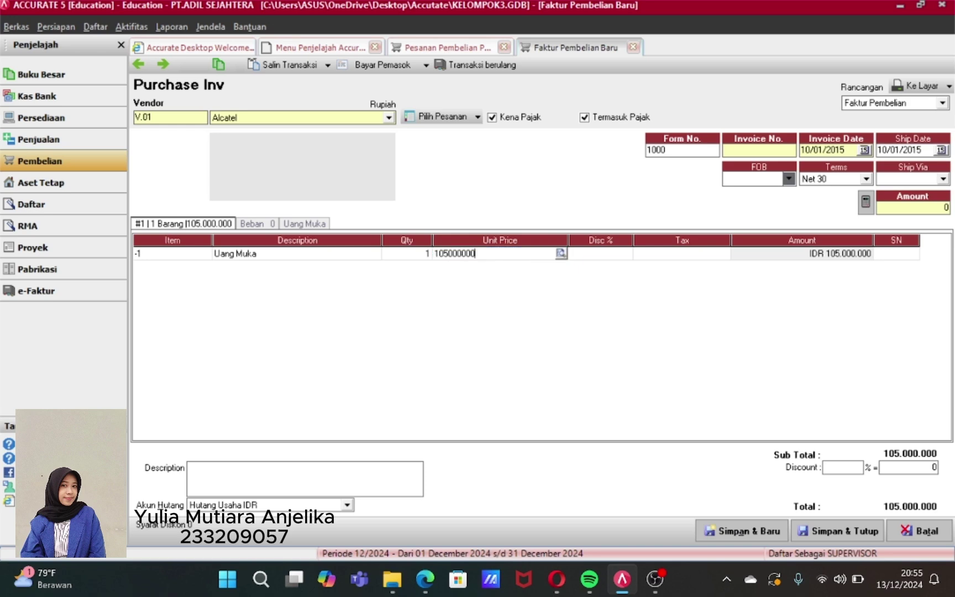
pyautogui.press('BackSpace')
pyautogui.press('BackSpace')
pyautogui.press('BackSpace')
pyautogui.press('BackSpace')
pyautogui.press('BackSpace')
pyautogui.press('BackSpace')
pyautogui.press('BackSpace')
pyautogui.write('000.000.00')
pyautogui.press('Tab')
pyautogui.click(534, 254)
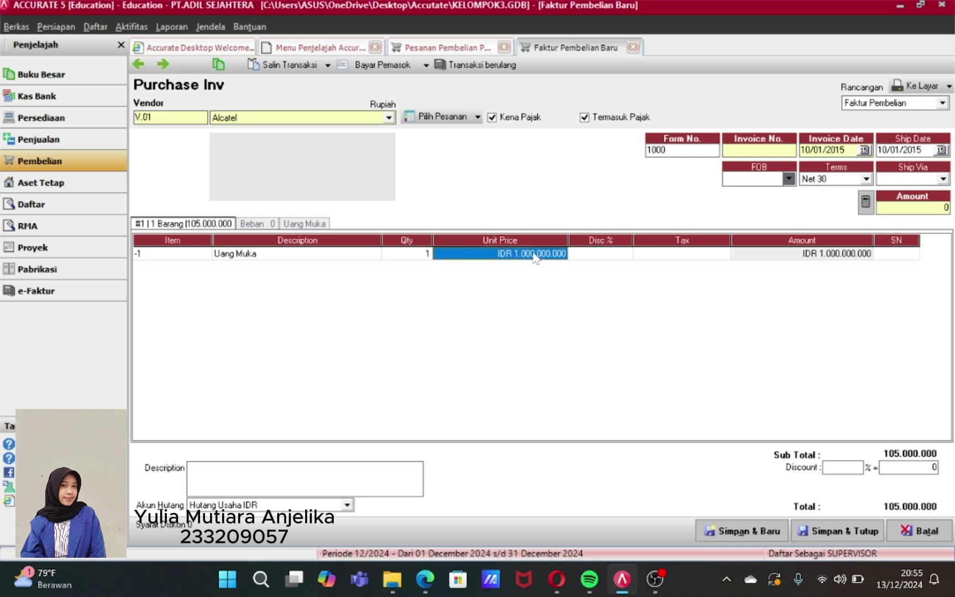
pyautogui.click(534, 253)
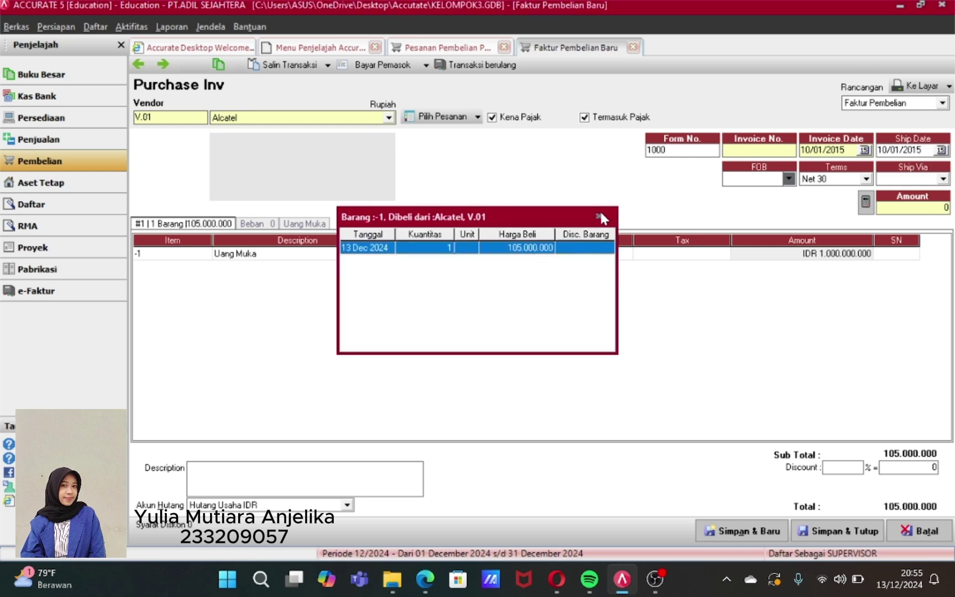
pyautogui.click(601, 215)
pyautogui.click(547, 255)
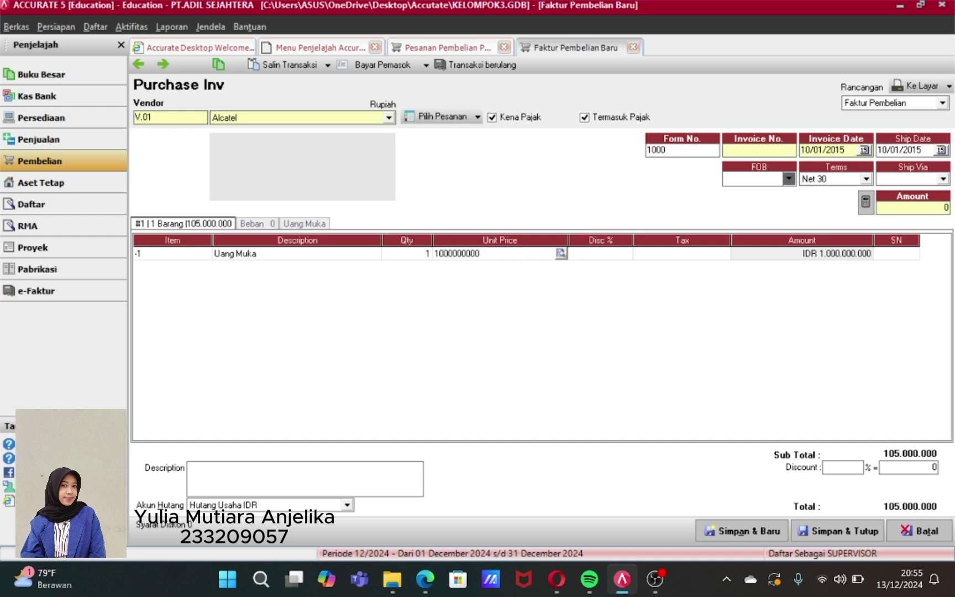
pyautogui.press('BackSpace')
pyautogui.press('Tab')
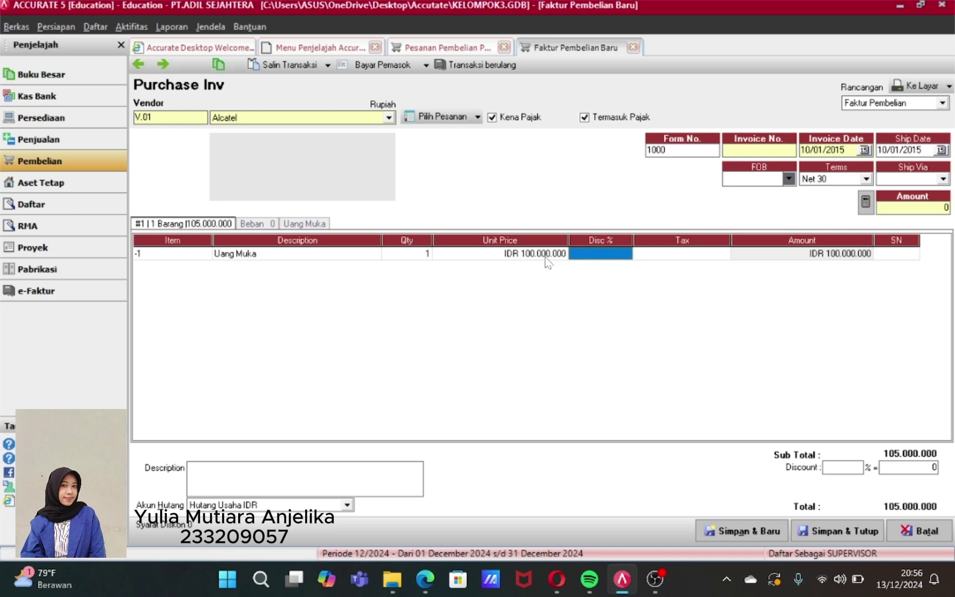
# - Enter SI.235 as the down payment's invoice number and calculate the invoice amount from its lines
pyautogui.click(751, 150)
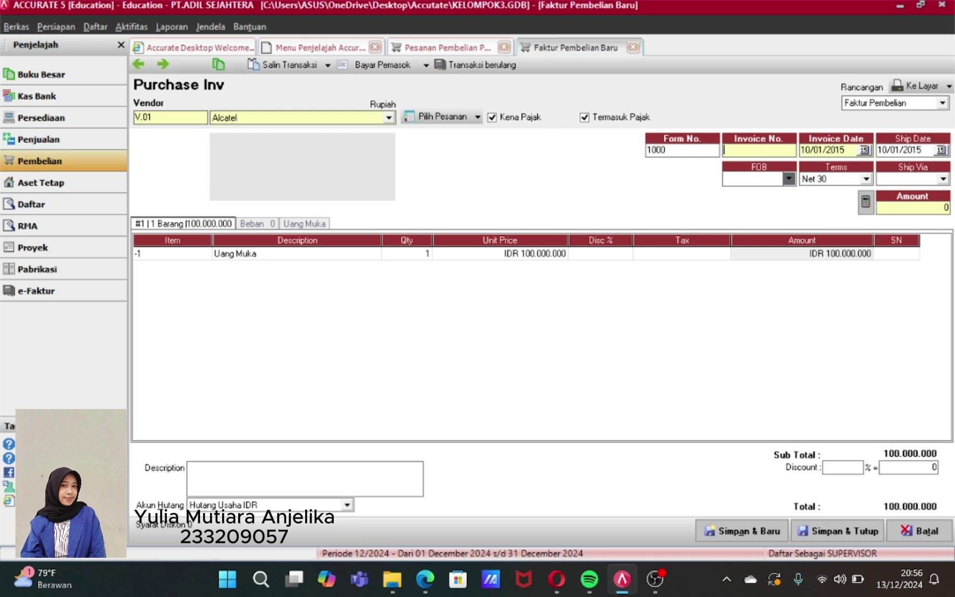
pyautogui.write('SI.235')
pyautogui.click(272, 473)
pyautogui.click(867, 203)
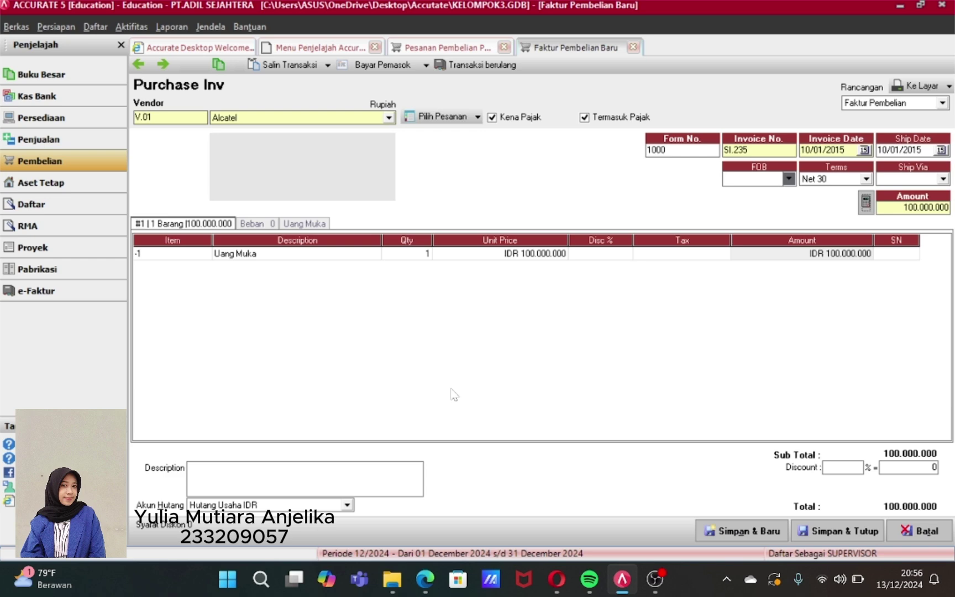
pyautogui.click(324, 472)
pyautogui.click(387, 76)
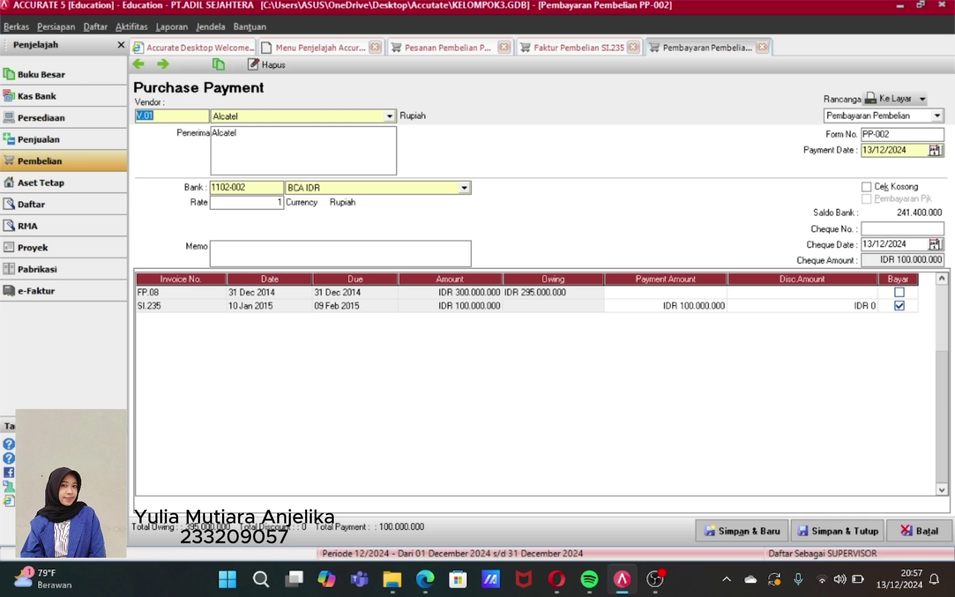
pyautogui.click(906, 150)
pyautogui.press('Delete')
pyautogui.write('1010')
pyautogui.press('BackSpace')
pyautogui.press('BackSpace')
pyautogui.write('0115')
pyautogui.click(762, 48)
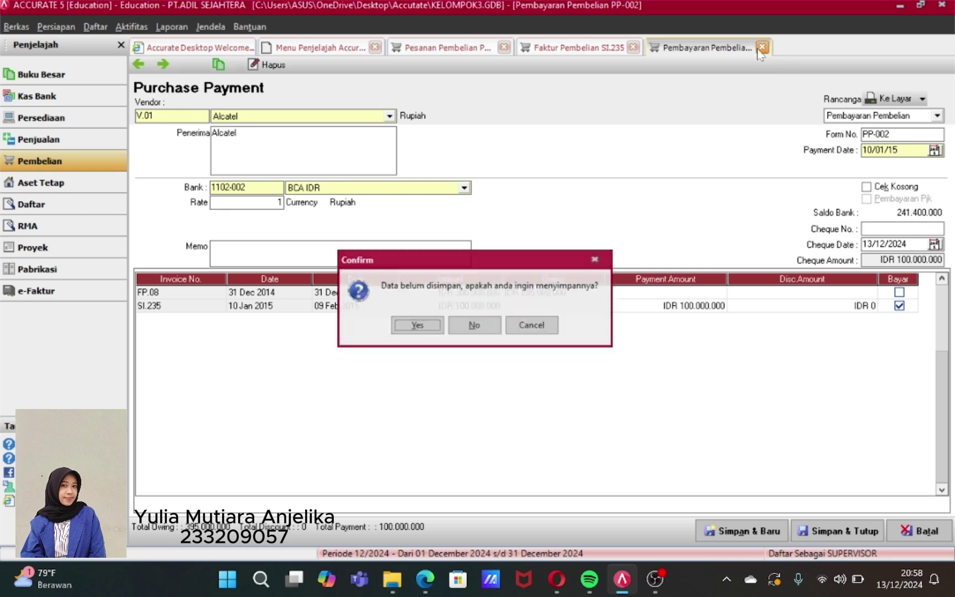
pyautogui.click(480, 325)
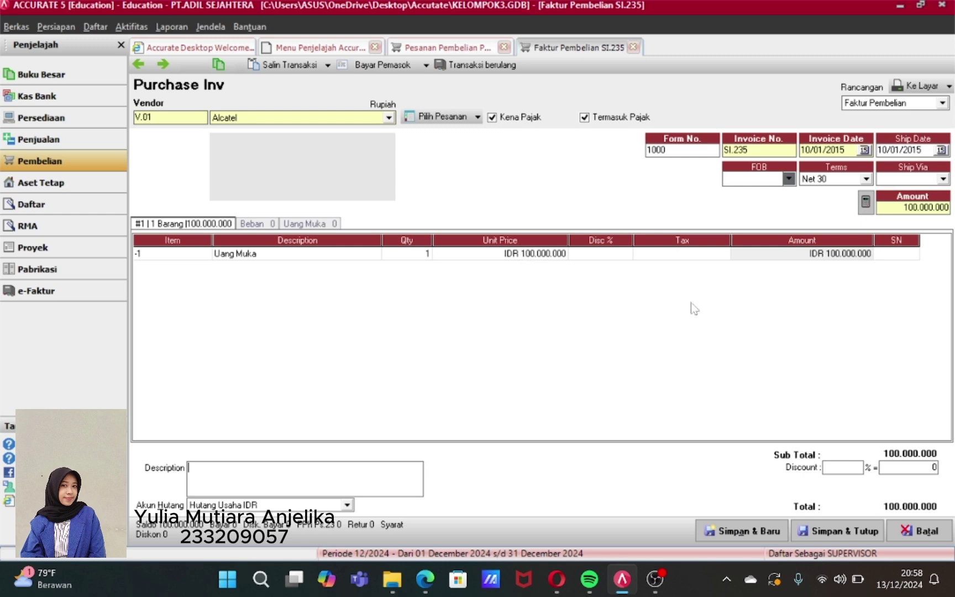
# - Save and close the Alcatel down payment invoice and purchase order PO.001
pyautogui.click(838, 531)
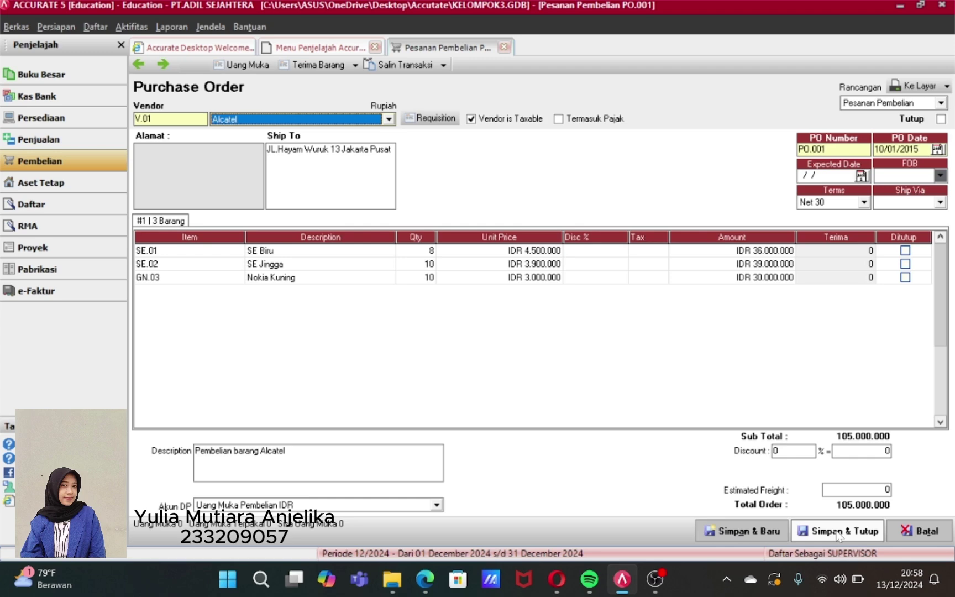
pyautogui.click(838, 532)
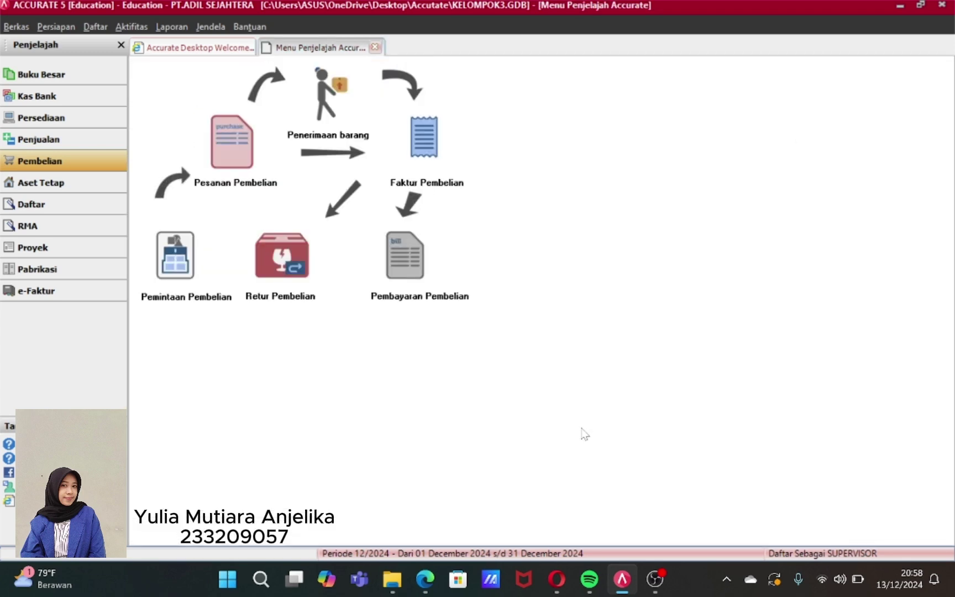
# - Start a new sales receipt from customer Teleshop with a Dollar exchange rate of 12.180
pyautogui.click(67, 145)
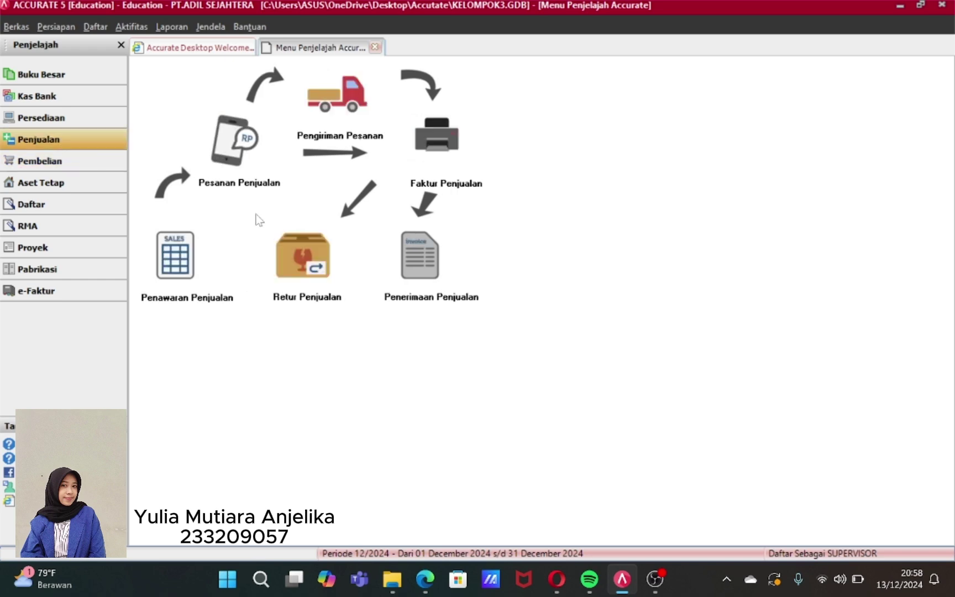
pyautogui.click(419, 272)
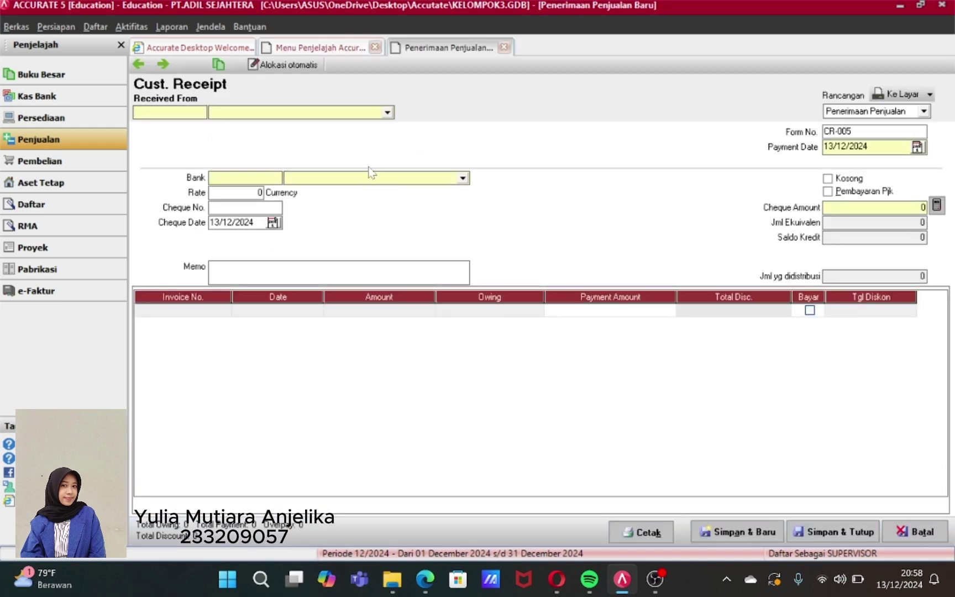
pyautogui.click(388, 112)
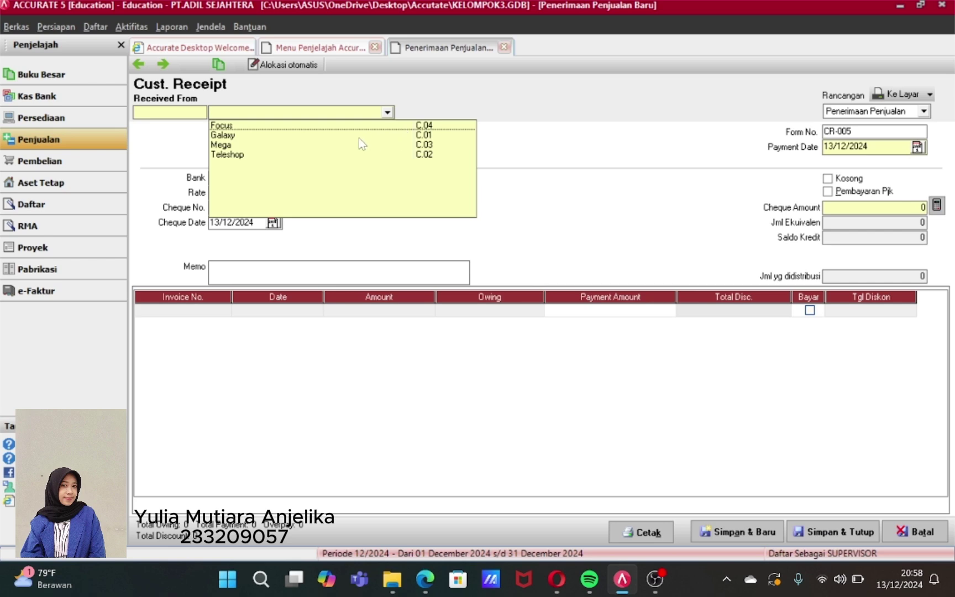
pyautogui.click(320, 157)
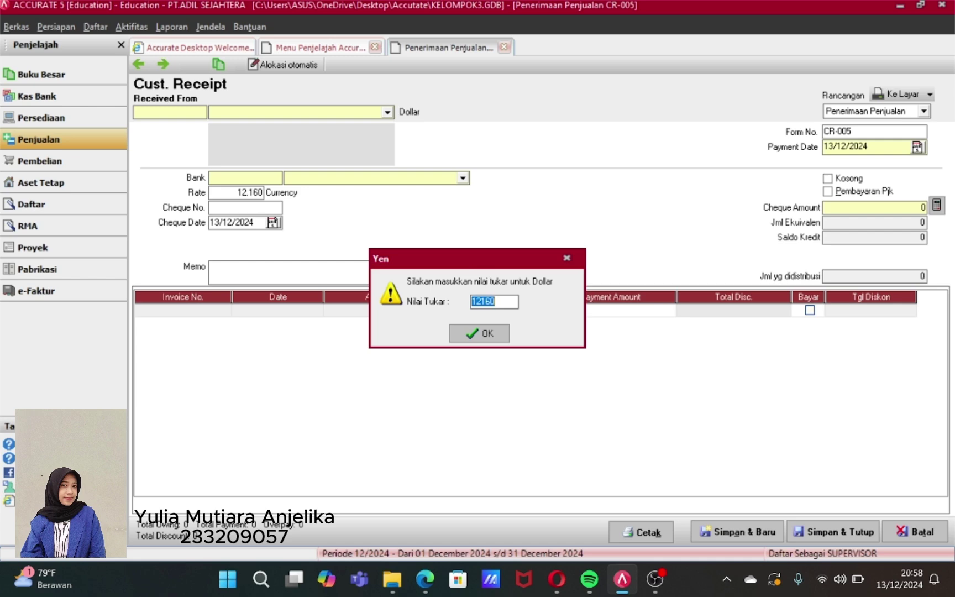
pyautogui.click(486, 301)
pyautogui.press('Delete')
pyautogui.press('Delete')
pyautogui.write('80')
pyautogui.click(483, 342)
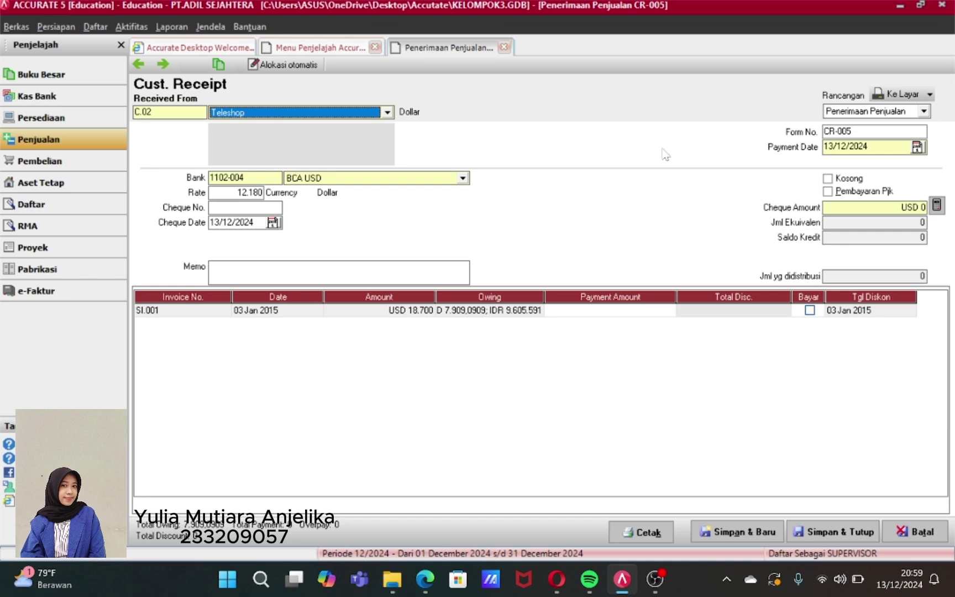
# - Set the payment date of the Teleshop receipt to 13/01/2015
pyautogui.click(867, 146)
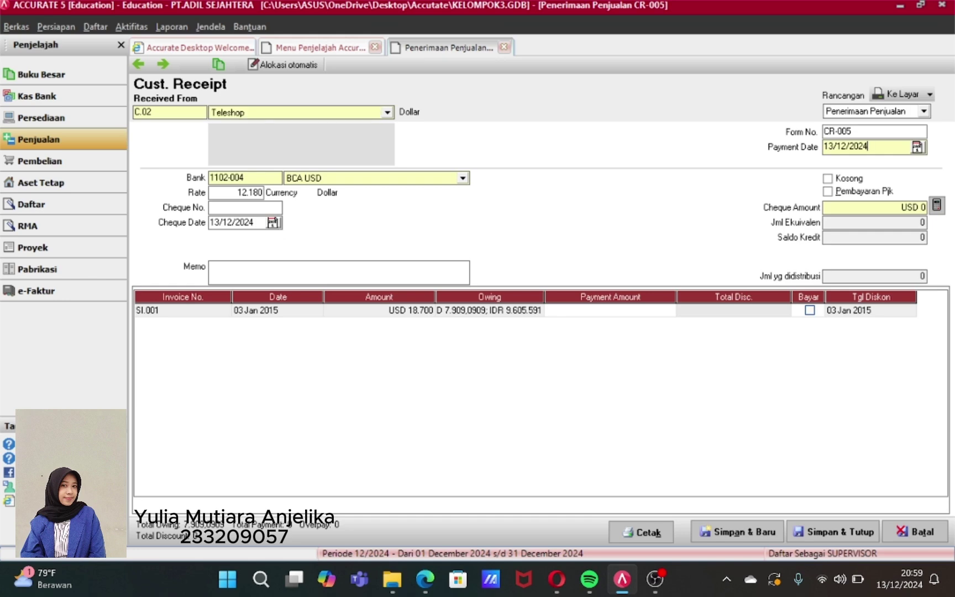
pyautogui.press('BackSpace')
pyautogui.press('BackSpace')
pyautogui.press('BackSpace')
pyautogui.press('BackSpace')
pyautogui.press('BackSpace')
pyautogui.press('BackSpace')
pyautogui.press('BackSpace')
pyautogui.press('BackSpace')
pyautogui.write('130115')
# - Set the cheque date of the Teleshop receipt to 13/01/2015
pyautogui.click(254, 223)
pyautogui.press('BackSpace')
pyautogui.press('BackSpace')
pyautogui.press('BackSpace')
pyautogui.press('BackSpace')
pyautogui.press('BackSpace')
pyautogui.press('BackSpace')
pyautogui.write('0115')
# - Enter the receipt memo "Penerimaan pelunasan dari Teleshop"
pyautogui.press('Tab')
pyautogui.write('Penerimaan pel')
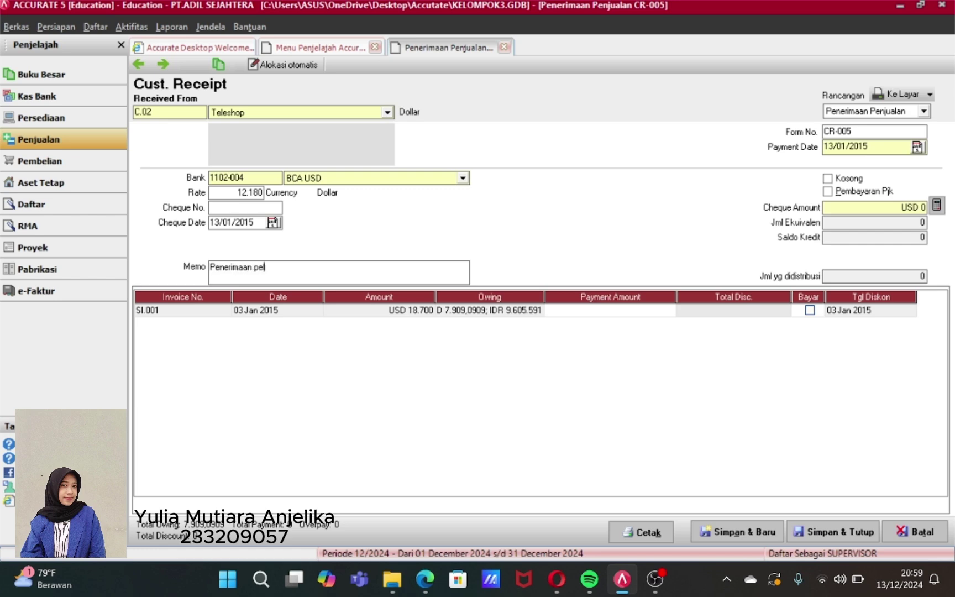
pyautogui.write('unasan dari')
pyautogui.write('Teleshop')
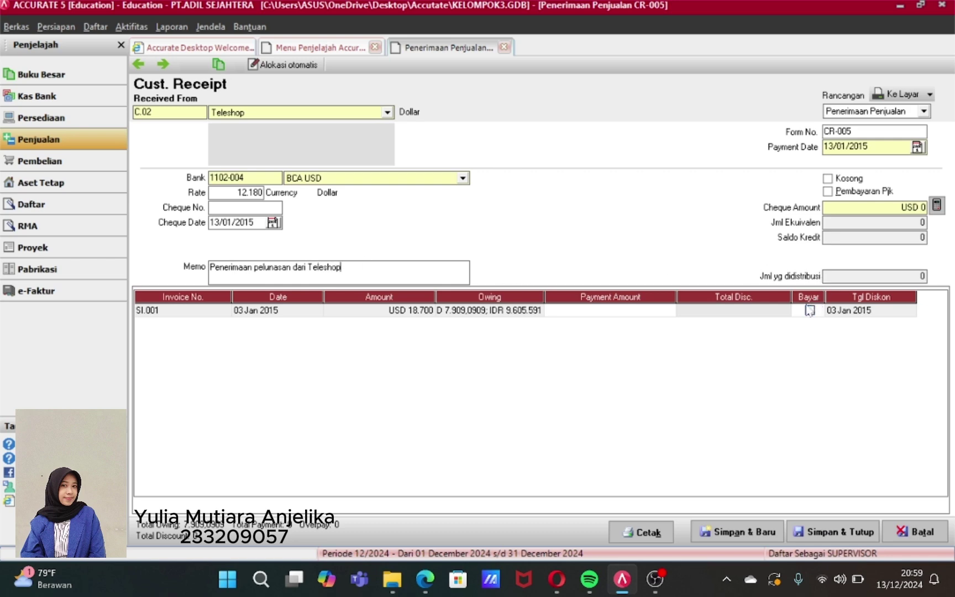
# - Mark invoice SI.001 for full payment, calculate the cheque amount from it, and save and close the receipt
pyautogui.click(809, 313)
pyautogui.click(811, 310)
pyautogui.click(936, 208)
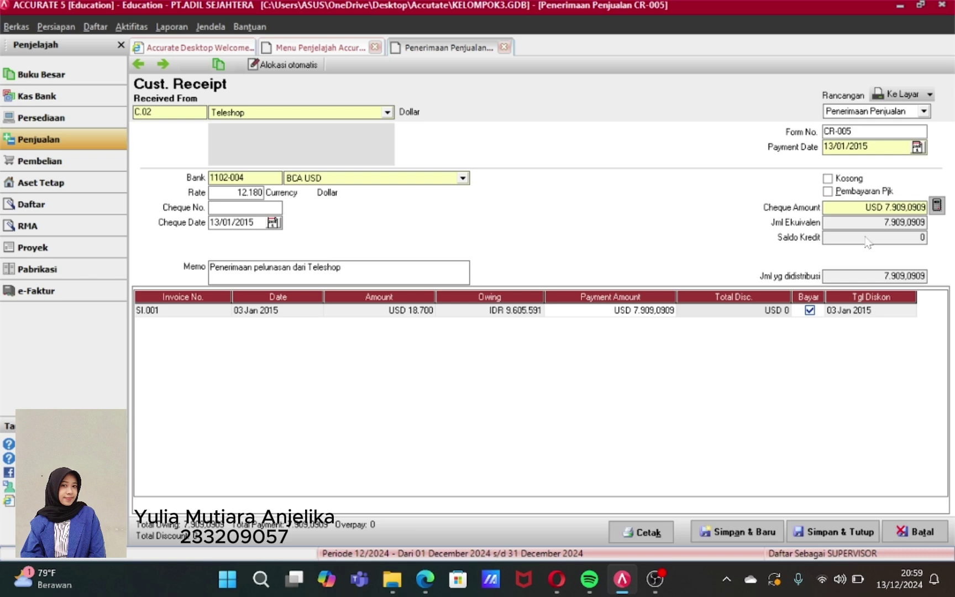
pyautogui.click(829, 533)
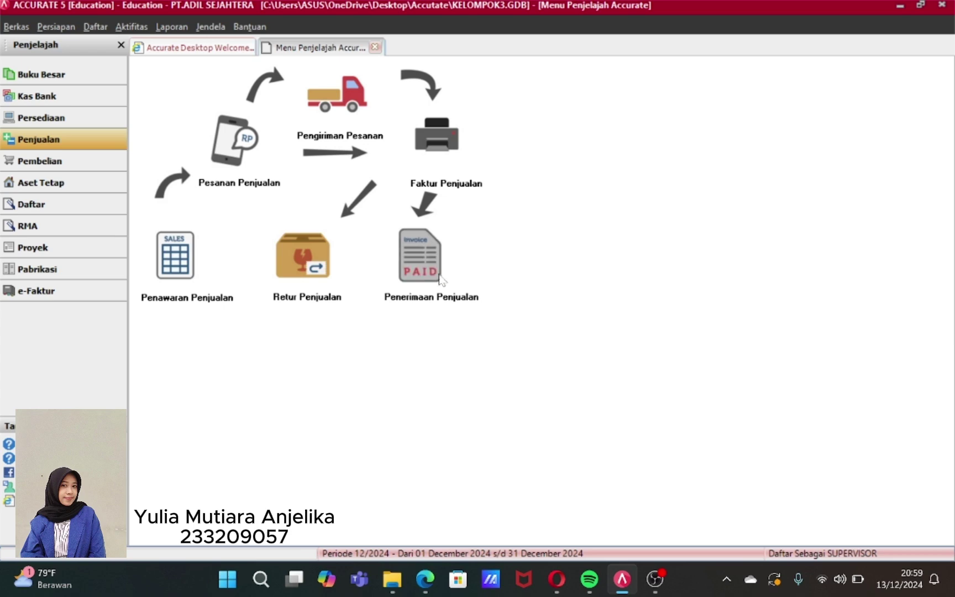
# - Start a new customer receipt from Teleshop and accept the Dollar exchange rate of 12180
pyautogui.click(434, 275)
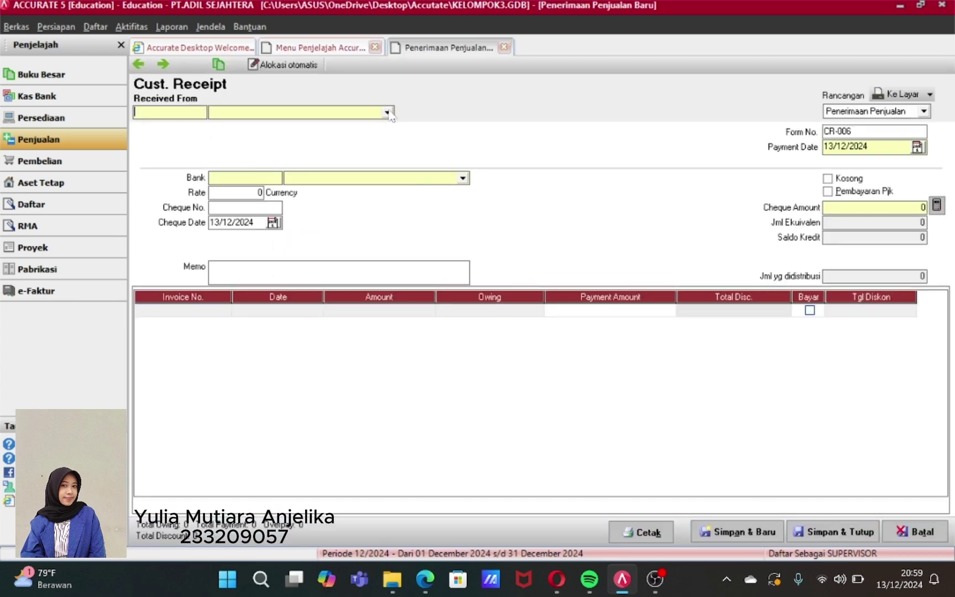
pyautogui.click(387, 112)
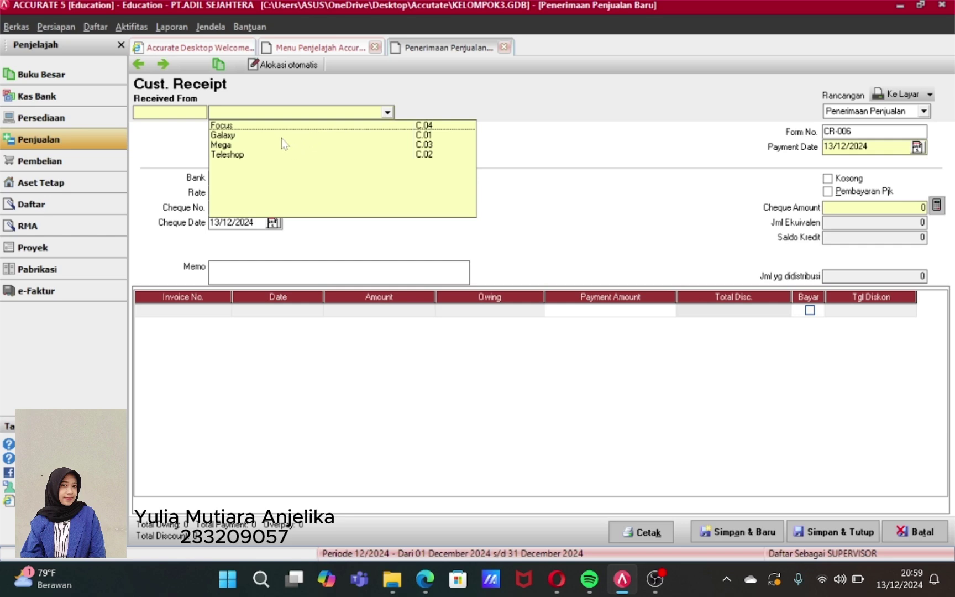
pyautogui.click(257, 154)
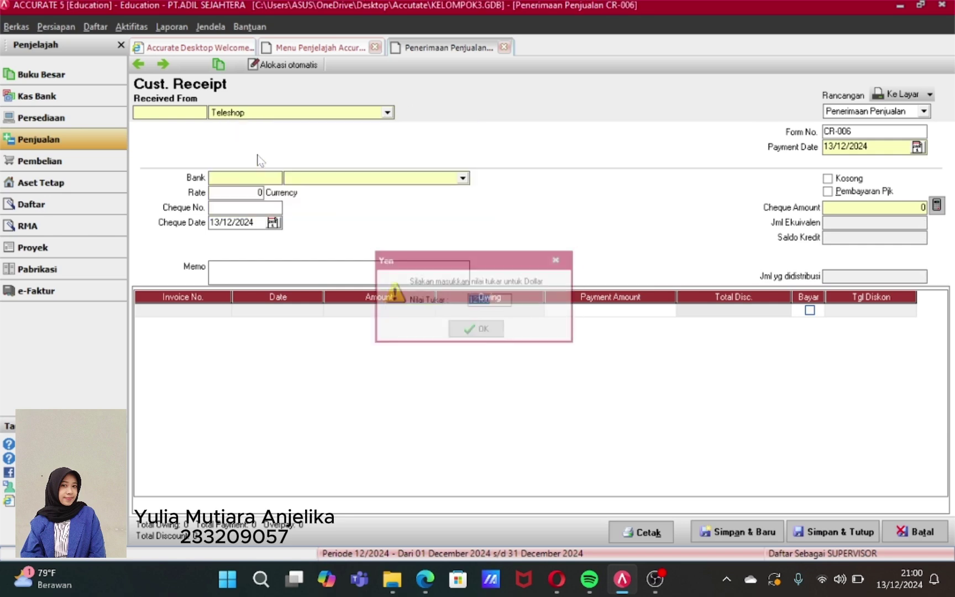
pyautogui.click(488, 335)
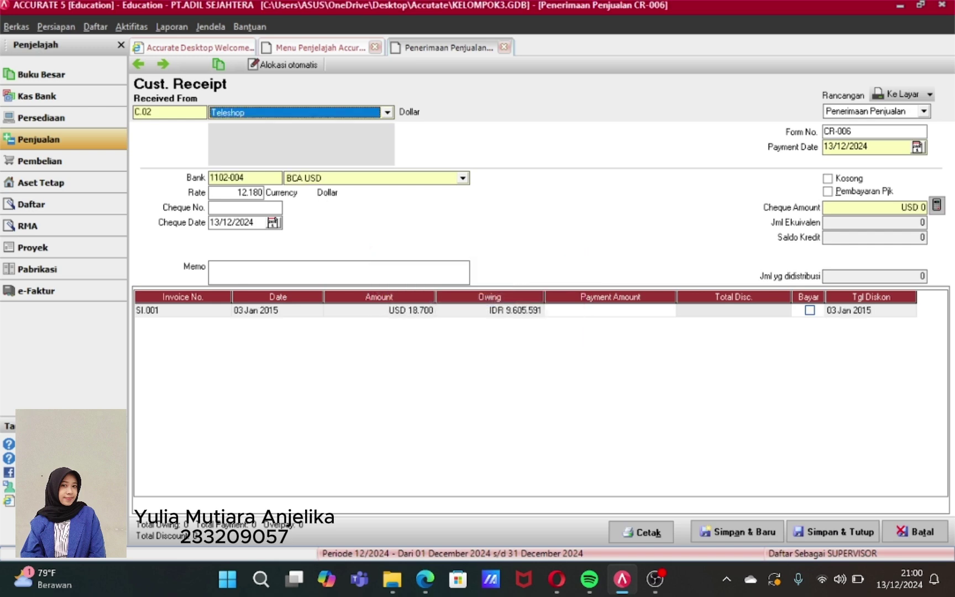
# - Set the payment date of the new Teleshop receipt to 13/01/2015
pyautogui.click(868, 146)
pyautogui.press('BackSpace')
pyautogui.press('BackSpace')
pyautogui.press('BackSpace')
pyautogui.press('BackSpace')
pyautogui.press('BackSpace')
pyautogui.press('BackSpace')
pyautogui.press('BackSpace')
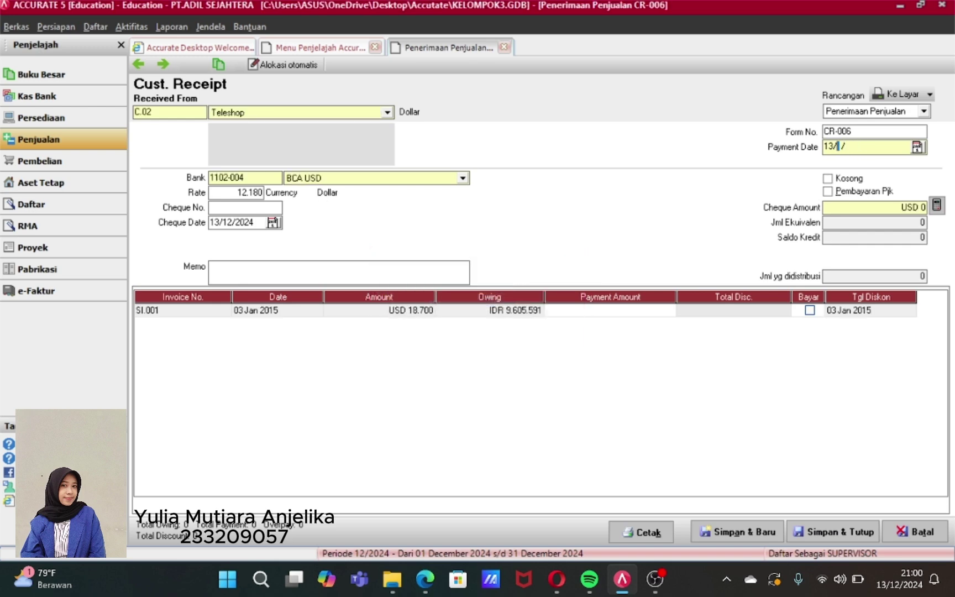
pyautogui.write('0115')
pyautogui.press('Tab')
# - Set the cheque date of the new Teleshop receipt to 13/01/2015
pyautogui.press('BackSpace')
pyautogui.press('BackSpace')
pyautogui.press('BackSpace')
pyautogui.press('BackSpace')
pyautogui.press('BackSpace')
pyautogui.write('0115')
pyautogui.press('Tab')
# - Mark the receipt as a tax payment of invoice SI.001 and calculate the cheque amount from it
pyautogui.click(812, 312)
pyautogui.click(811, 311)
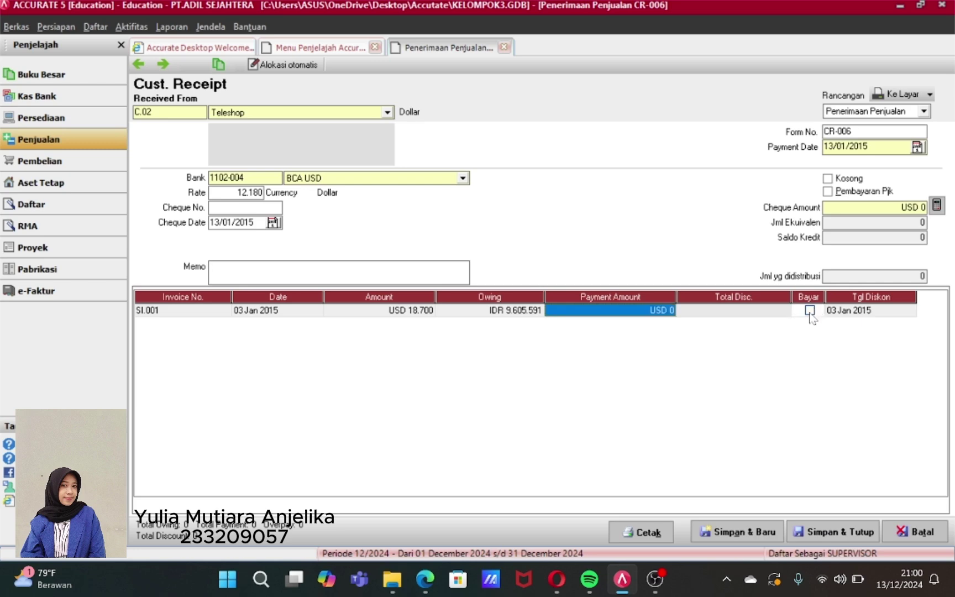
pyautogui.click(828, 191)
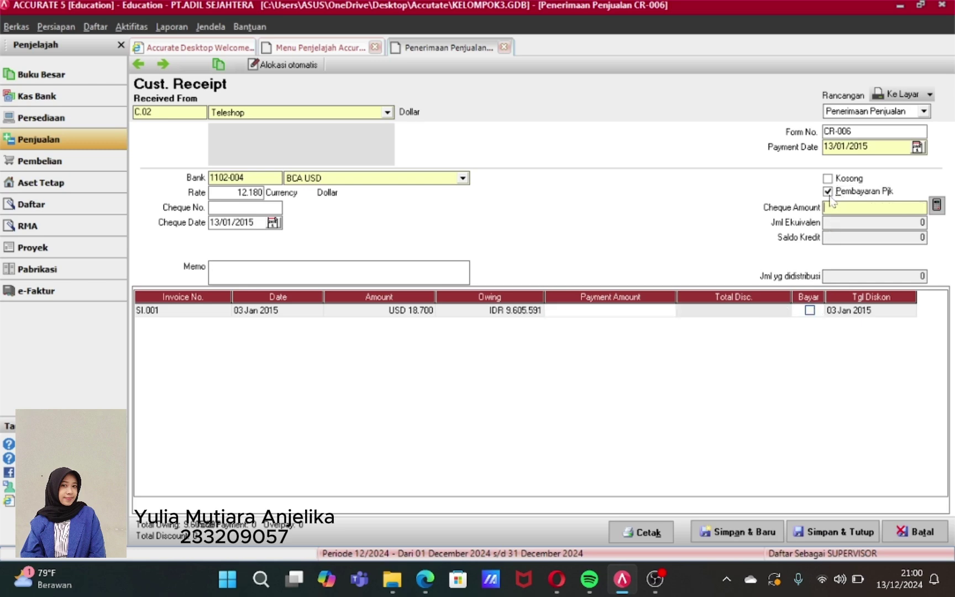
pyautogui.click(810, 310)
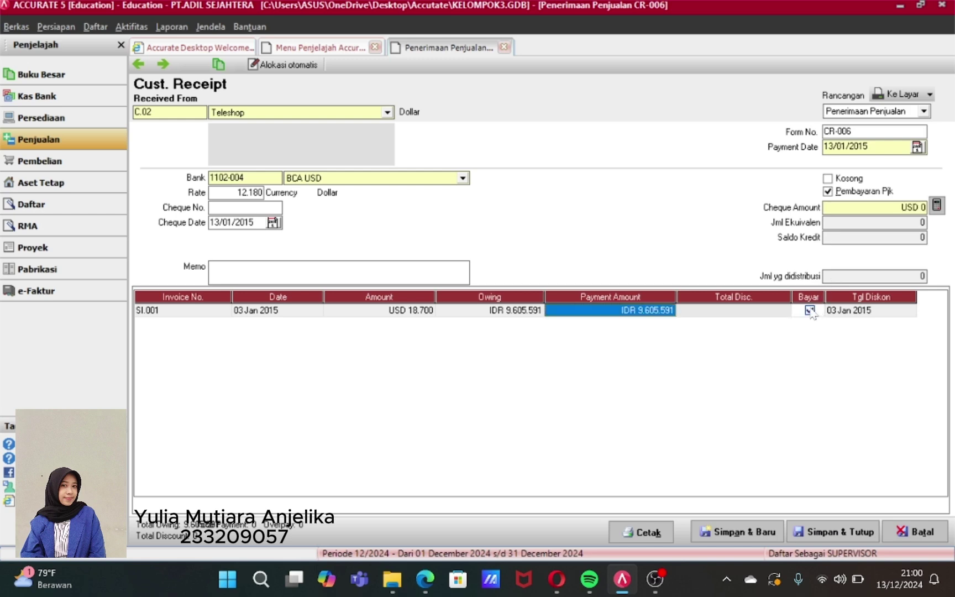
pyautogui.click(937, 205)
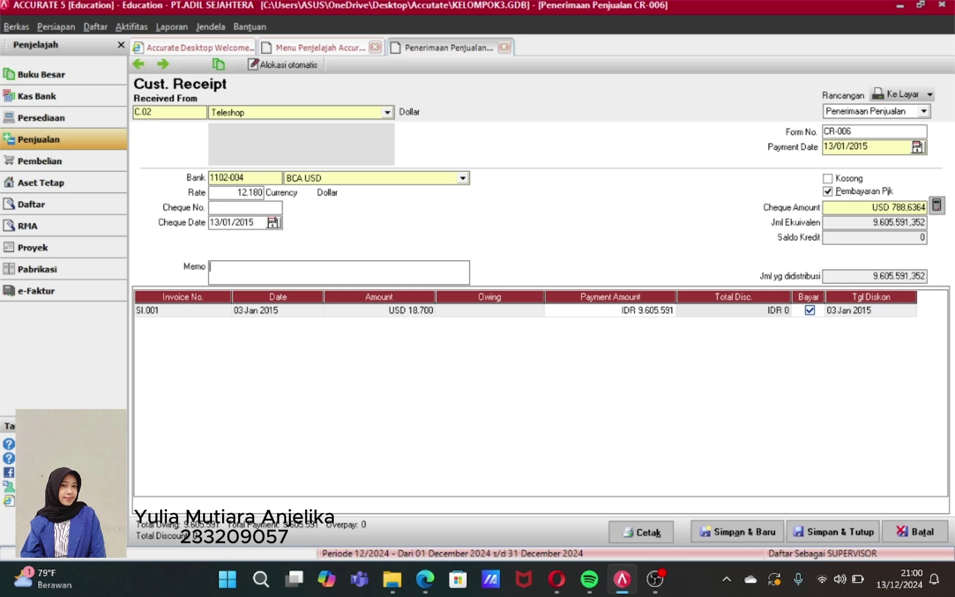
# - Enter the receipt memo "Pelunasan PPN Teleshop SI.003" and save and close the receipt
pyautogui.write('Pelunasan PPN Teleshop S')
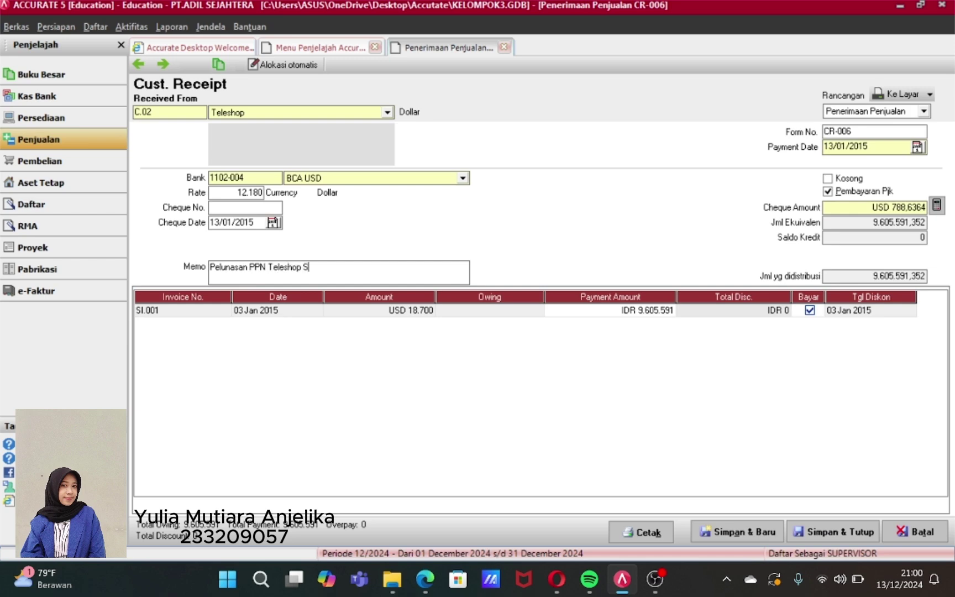
pyautogui.write('I.003')
pyautogui.click(825, 535)
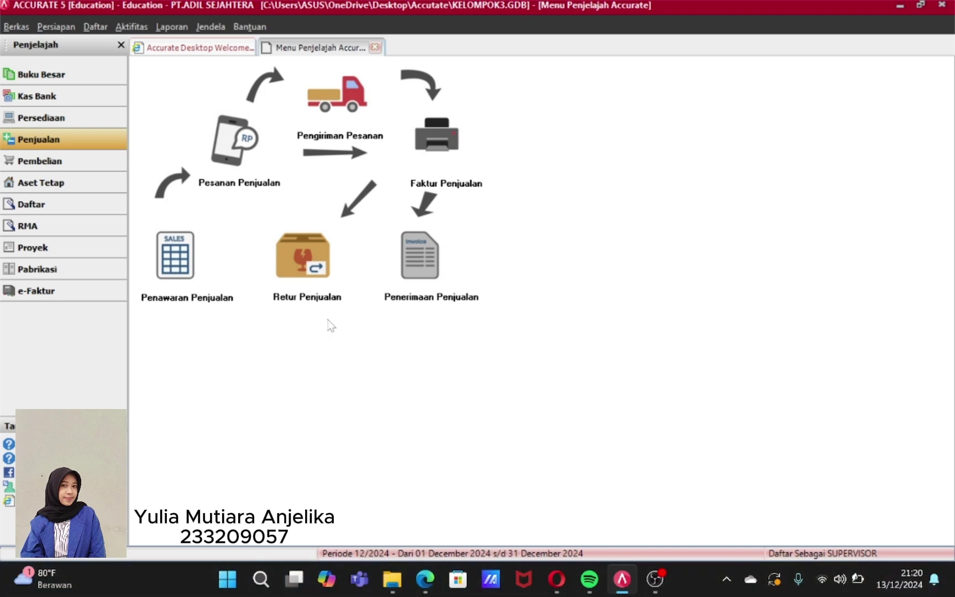
# - Start a new purchase invoice for vendor Nokia with a Dollar exchange rate of 12100
pyautogui.click(452, 148)
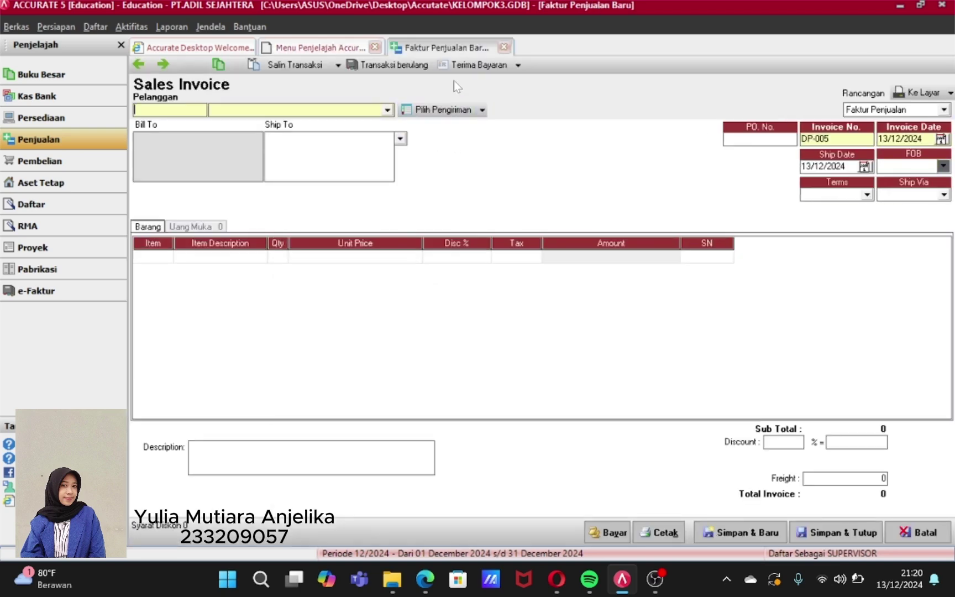
pyautogui.click(504, 48)
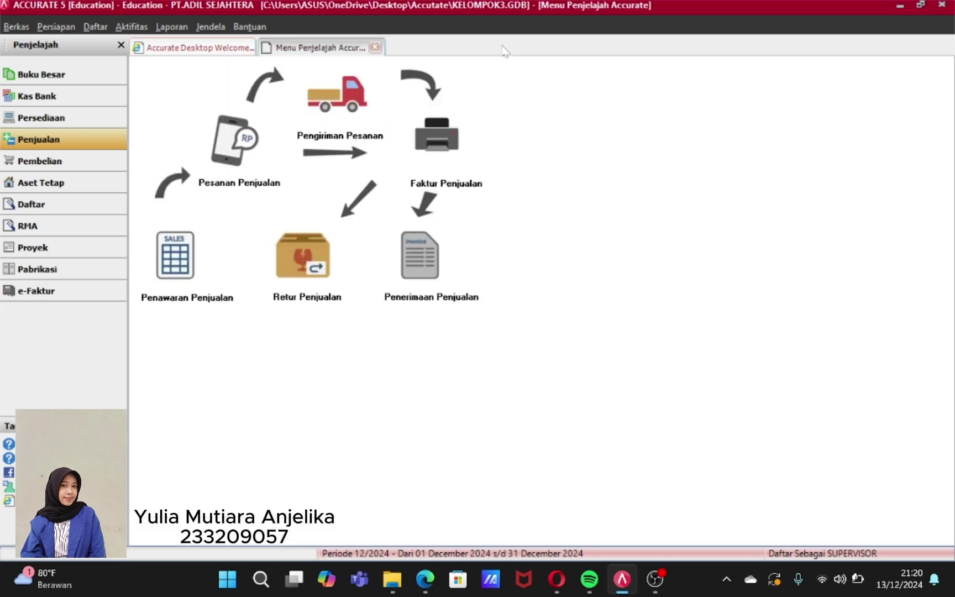
pyautogui.click(59, 162)
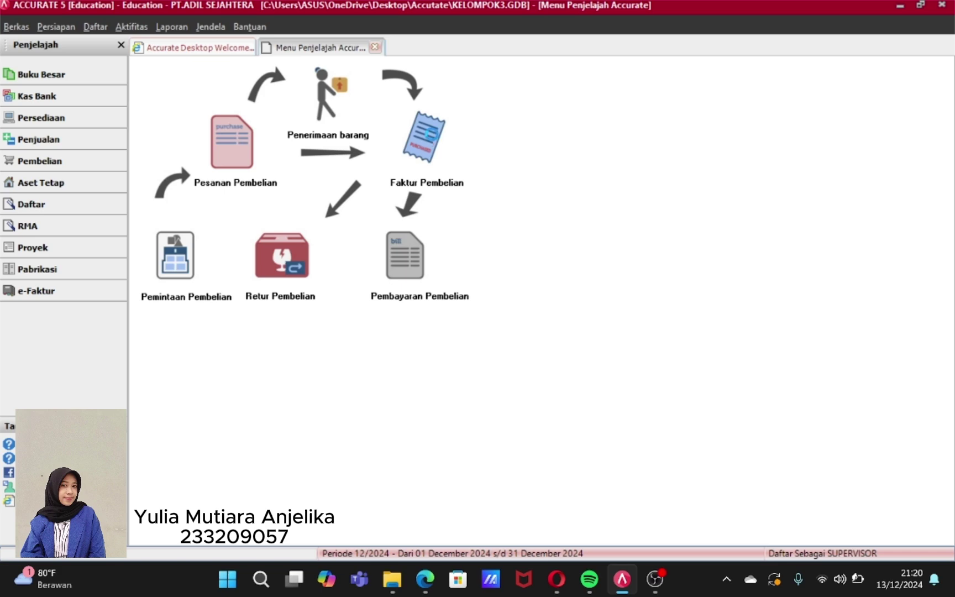
pyautogui.click(431, 135)
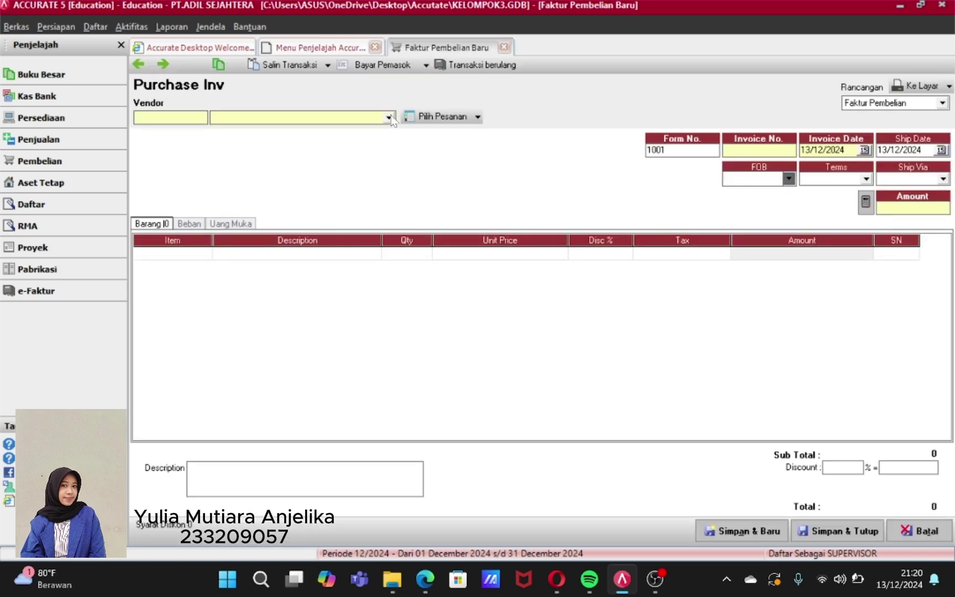
pyautogui.click(389, 117)
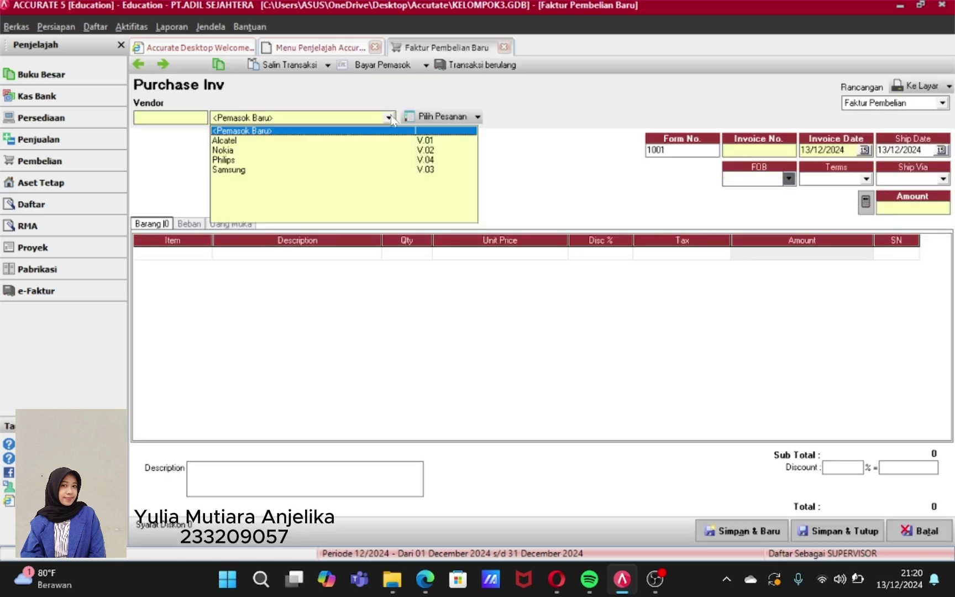
pyautogui.click(321, 152)
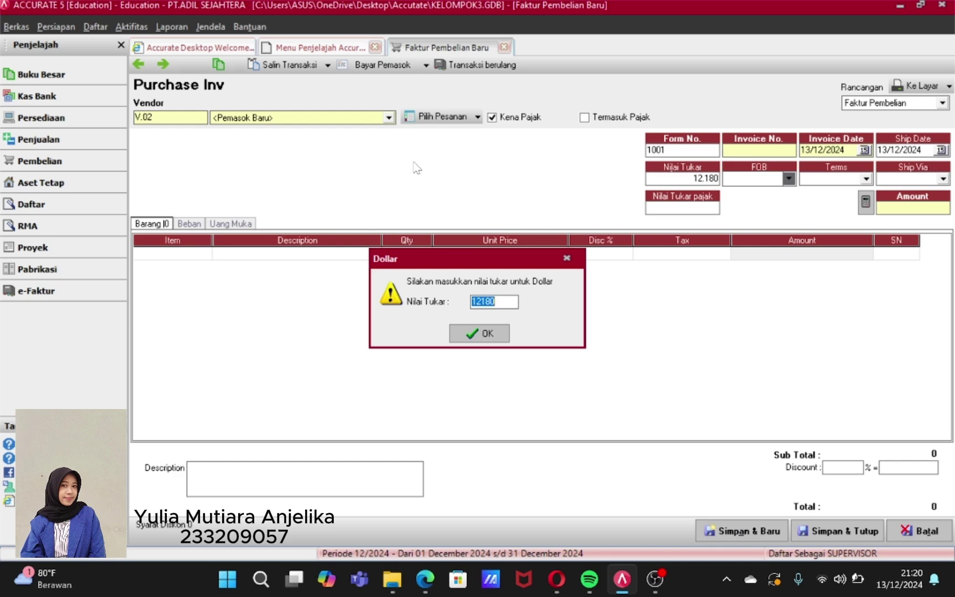
pyautogui.press('End')
pyautogui.press('BackSpace')
pyautogui.press('BackSpace')
pyautogui.write('00')
pyautogui.click(479, 334)
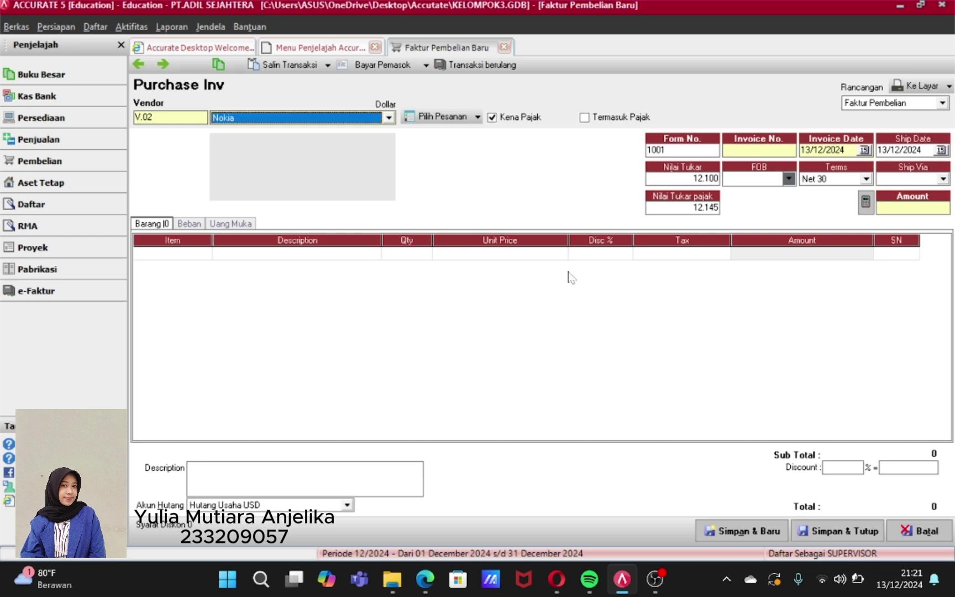
# - Set the tax exchange rate of the Nokia purchase invoice to 12990
pyautogui.click(669, 208)
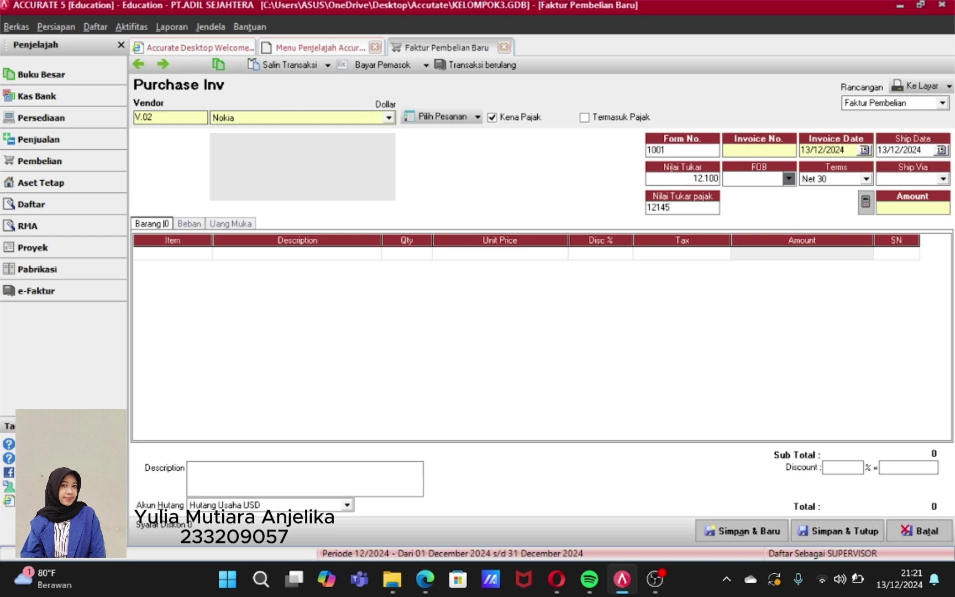
pyautogui.press('BackSpace')
pyautogui.press('BackSpace')
pyautogui.press('BackSpace')
pyautogui.write('990')
# - Set the invoice date of the Nokia purchase invoice to 14/01/2015
pyautogui.click(844, 151)
pyautogui.press('BackSpace')
pyautogui.press('BackSpace')
pyautogui.press('BackSpace')
pyautogui.press('BackSpace')
pyautogui.press('BackSpace')
pyautogui.press('BackSpace')
pyautogui.press('BackSpace')
pyautogui.press('BackSpace')
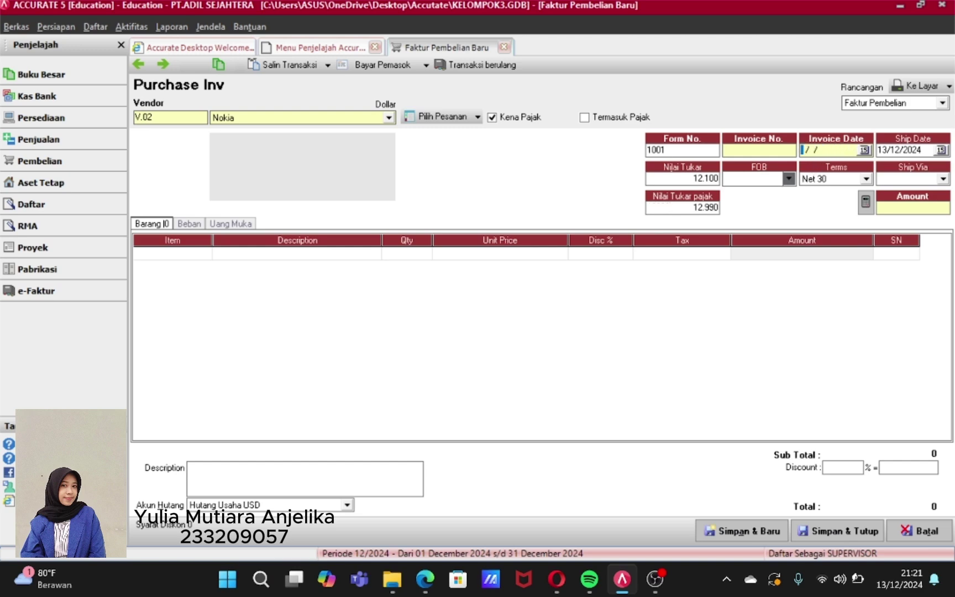
pyautogui.write('140115')
pyautogui.press('Tab')
# - Try to clear the ship date of the Nokia purchase invoice
pyautogui.press('BackSpace')
pyautogui.press('BackSpace')
pyautogui.press('BackSpace')
pyautogui.press('BackSpace')
pyautogui.press('BackSpace')
pyautogui.press('BackSpace')
pyautogui.press('BackSpace')
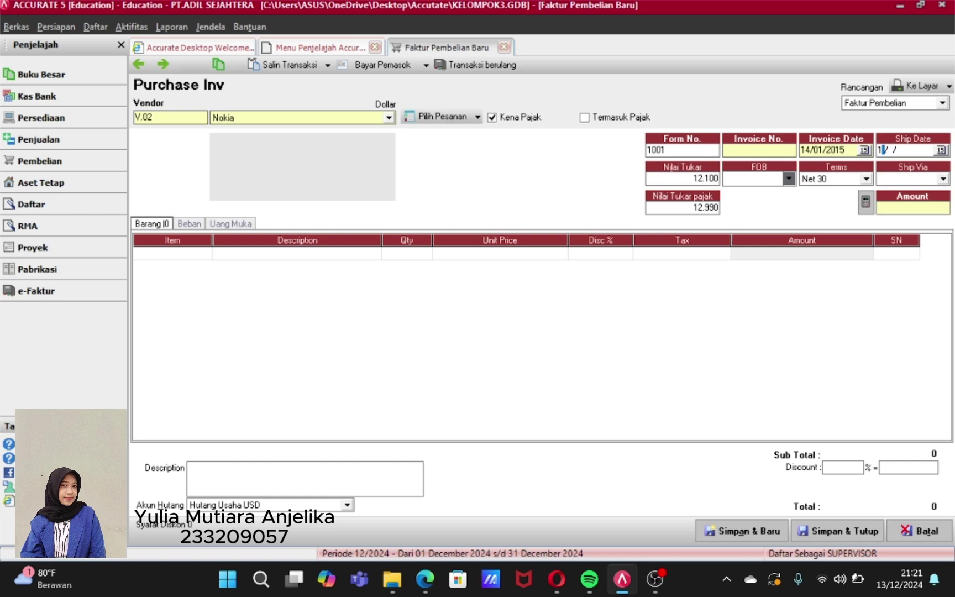
pyautogui.write('4')
pyautogui.press('BackSpace')
pyautogui.press('BackSpace')
# - Enter PI.001 as the invoice number of the Nokia purchase invoice
pyautogui.click(773, 281)
pyautogui.click(172, 257)
pyautogui.click(204, 253)
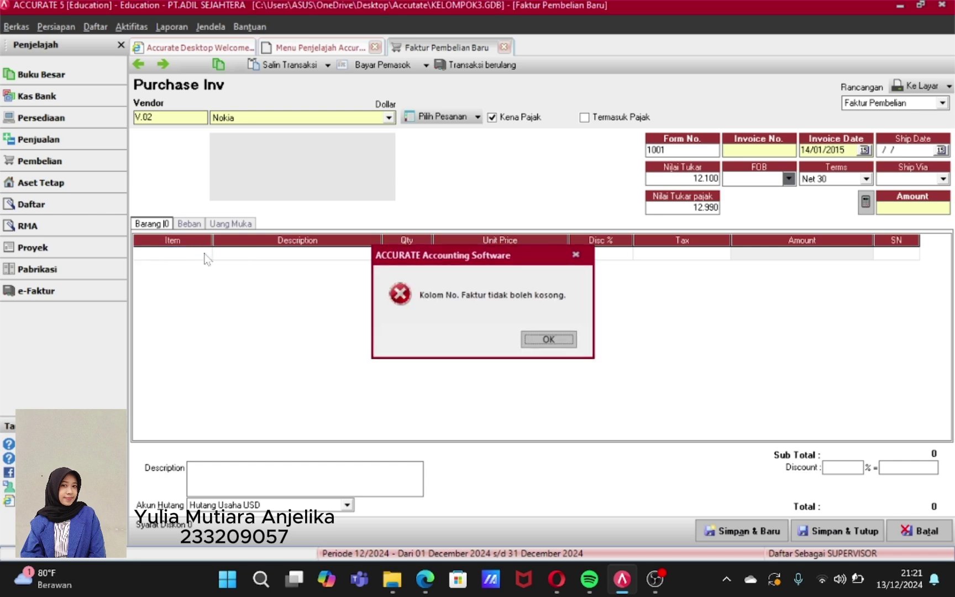
pyautogui.click(543, 343)
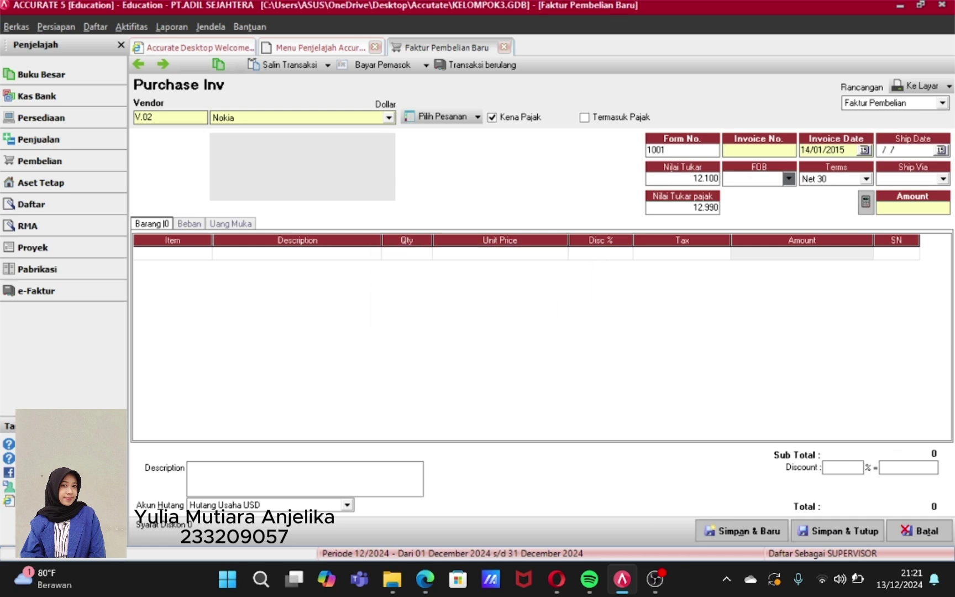
pyautogui.write('PI.001')
# - Add item CN.01 CDMA Pink to the purchase invoice with a quantity of 100
pyautogui.click(189, 250)
pyautogui.click(206, 253)
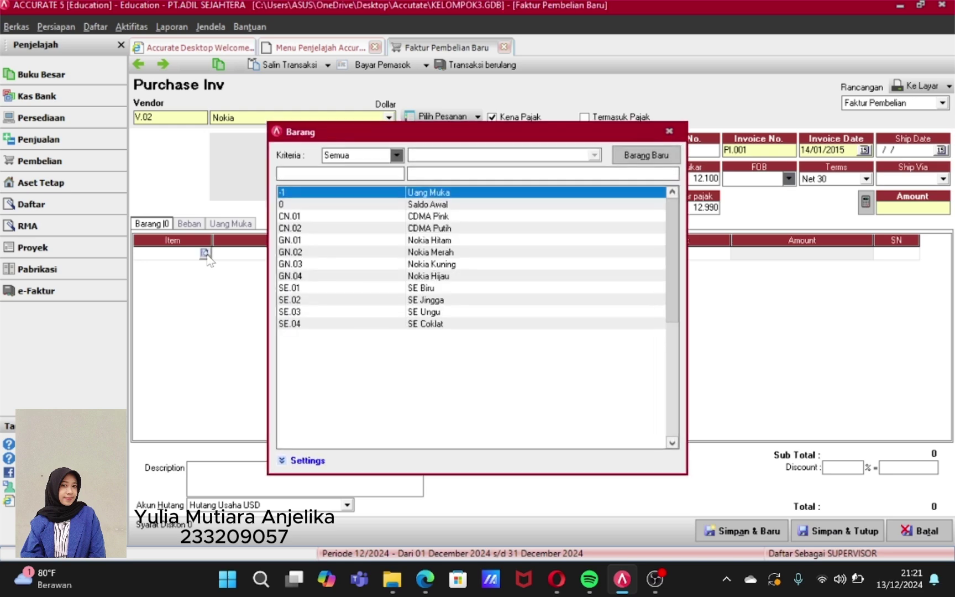
pyautogui.doubleClick(441, 216)
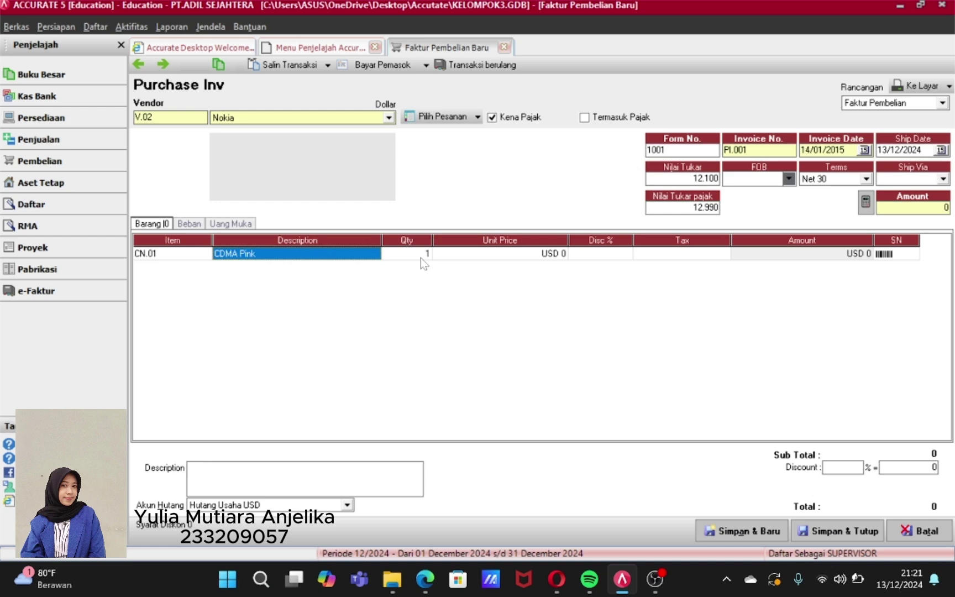
pyautogui.click(420, 257)
pyautogui.click(421, 259)
pyautogui.write('1')
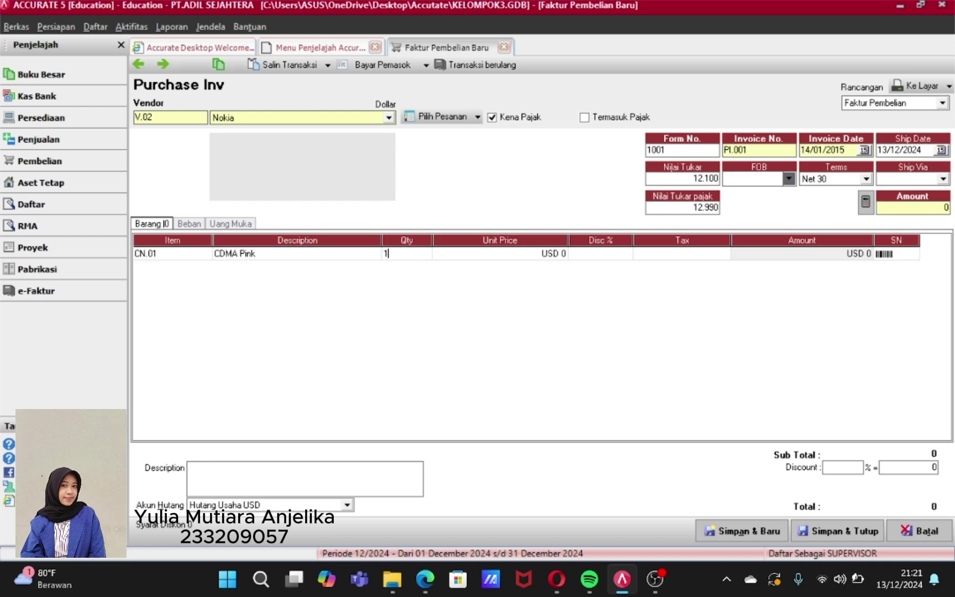
pyautogui.write('00')
pyautogui.press('Tab')
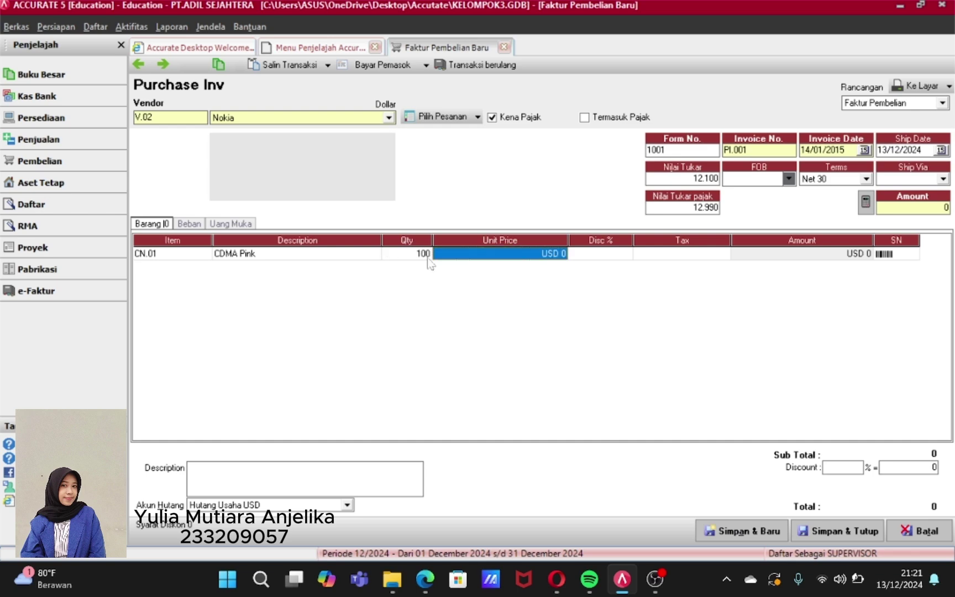
# - Set the unit price of the CDMA Pink line to USD 40 and its tax code to P
pyautogui.press('BackSpace')
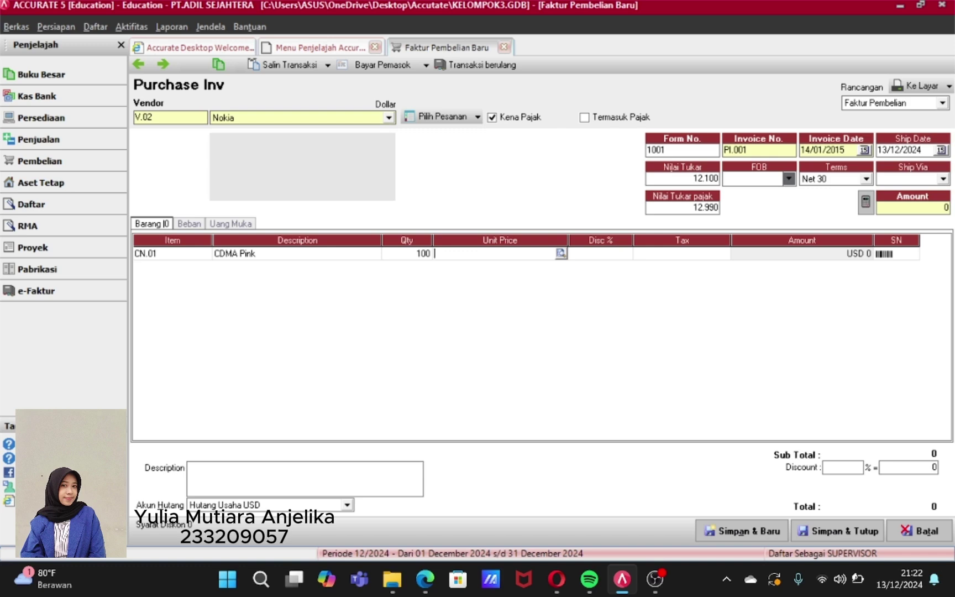
pyautogui.write('40')
pyautogui.press('Tab')
pyautogui.press('Tab')
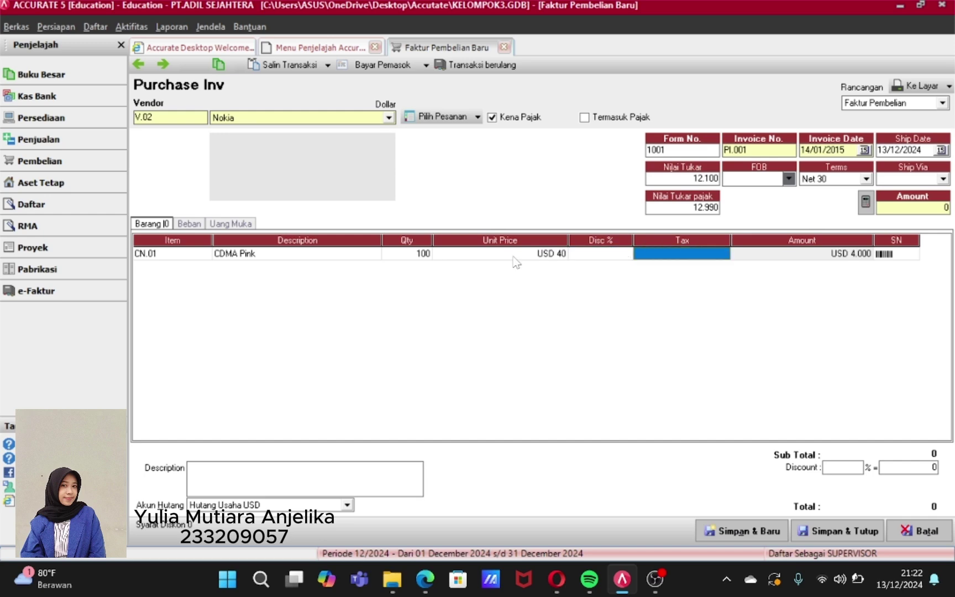
pyautogui.write('P')
pyautogui.press('Tab')
pyautogui.press('Tab')
pyautogui.press('Tab')
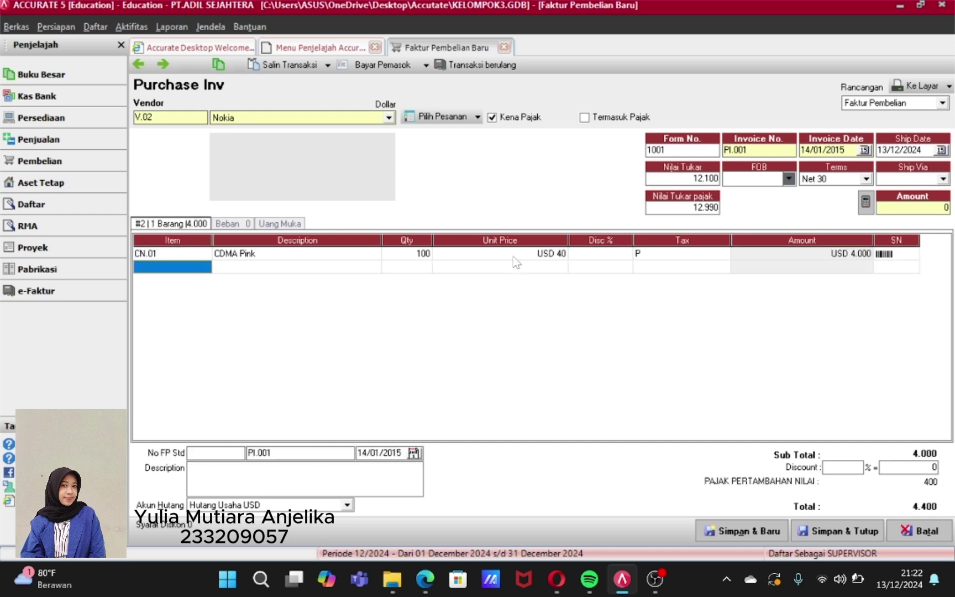
# - Add item CN.02 CDMA Putih to the purchase invoice with a quantity of 100
pyautogui.click(188, 270)
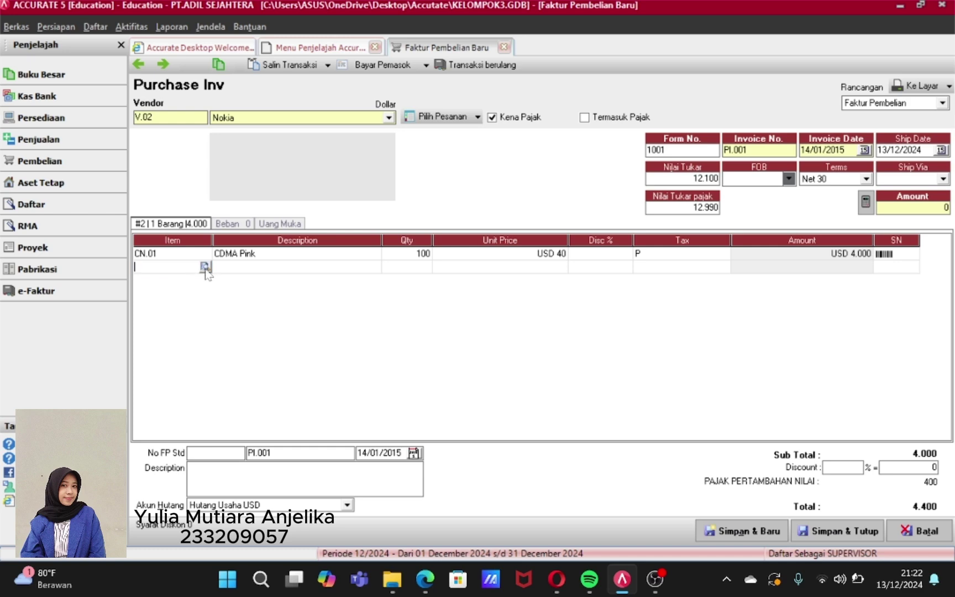
pyautogui.click(206, 267)
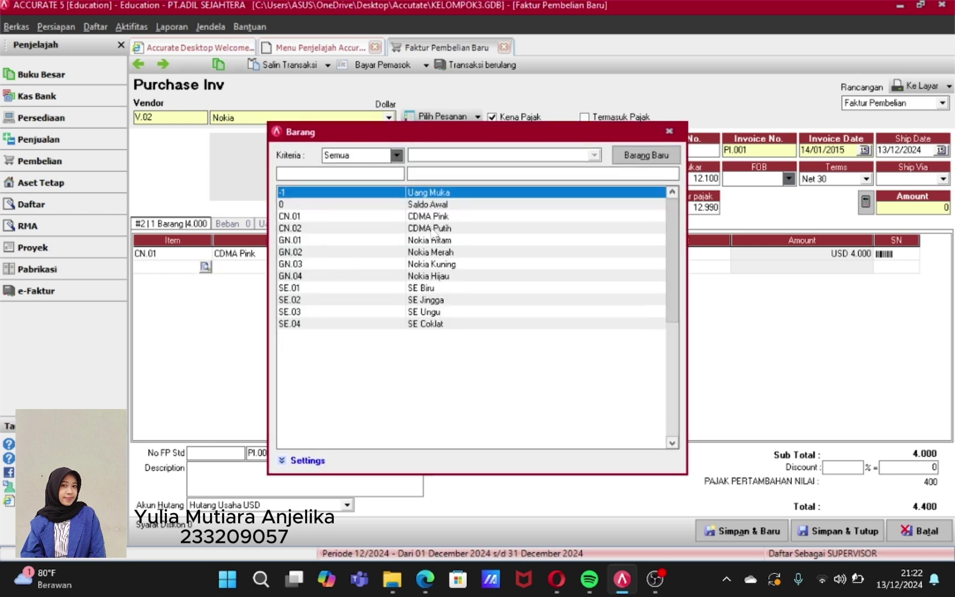
pyautogui.doubleClick(432, 227)
pyautogui.click(409, 267)
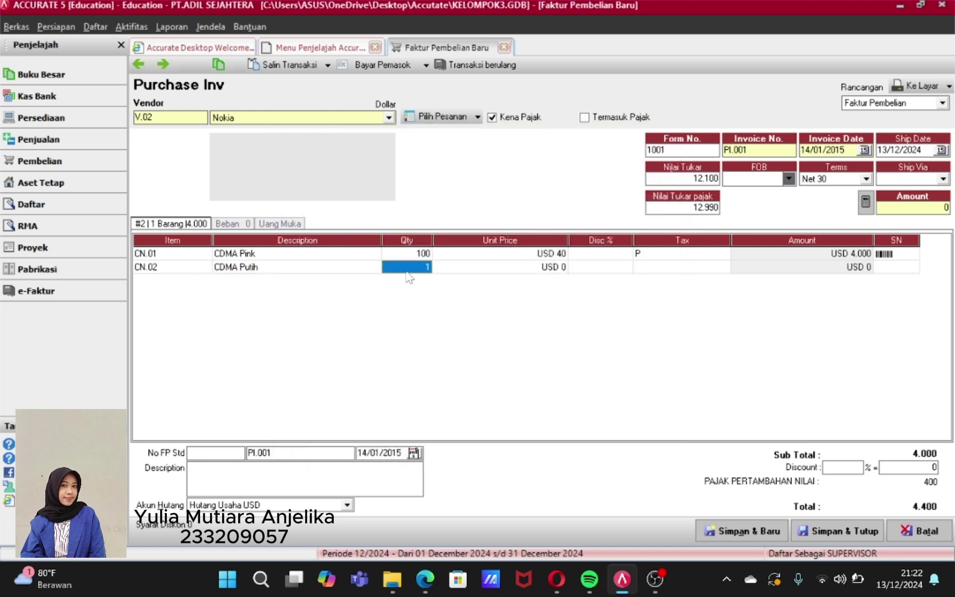
pyautogui.write('1')
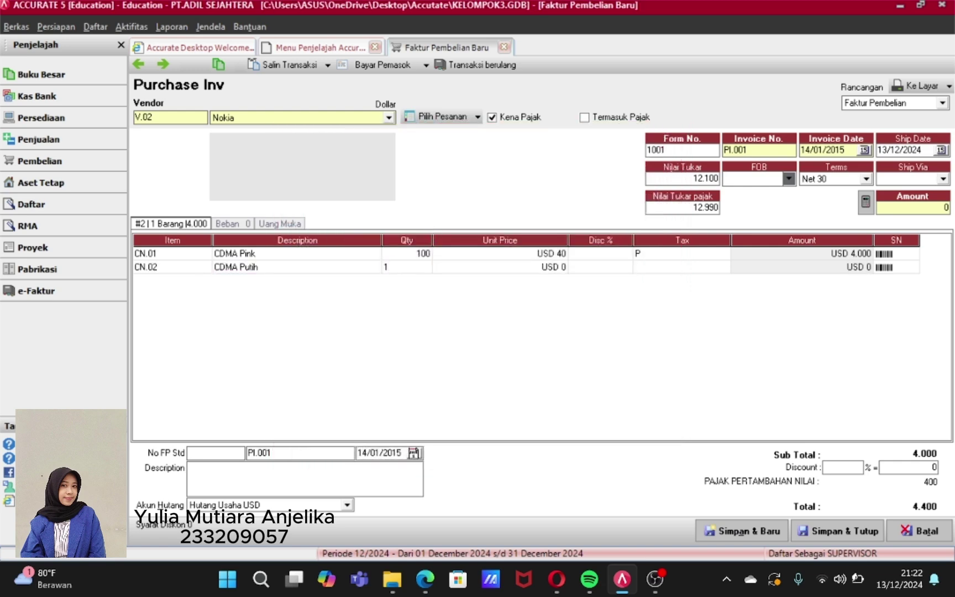
pyautogui.write('00')
pyautogui.press('Tab')
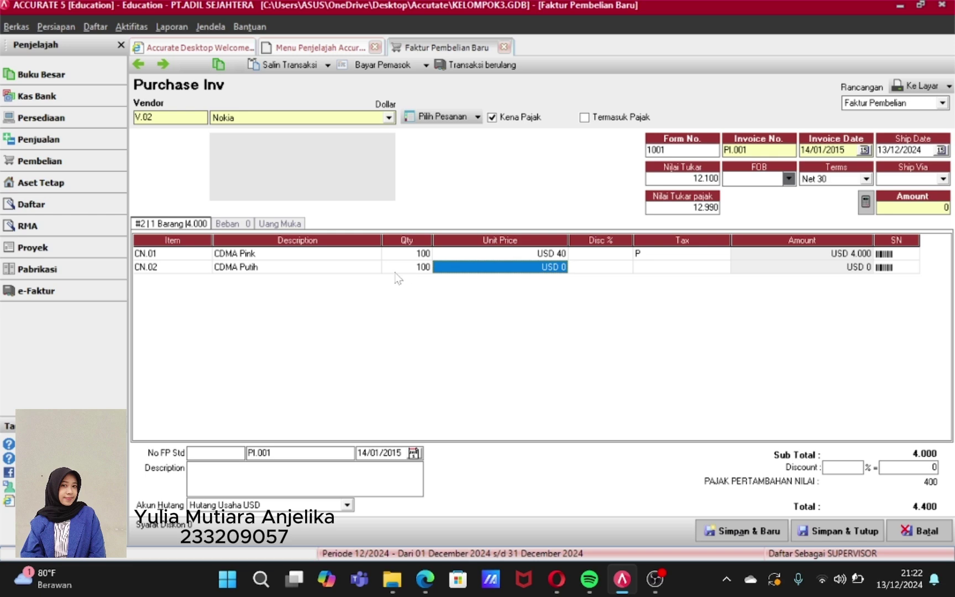
# - Complete the CDMA Putih line with unit price USD 28 and tax code P, and fill in the invoice amount from the calculated total
pyautogui.click(497, 268)
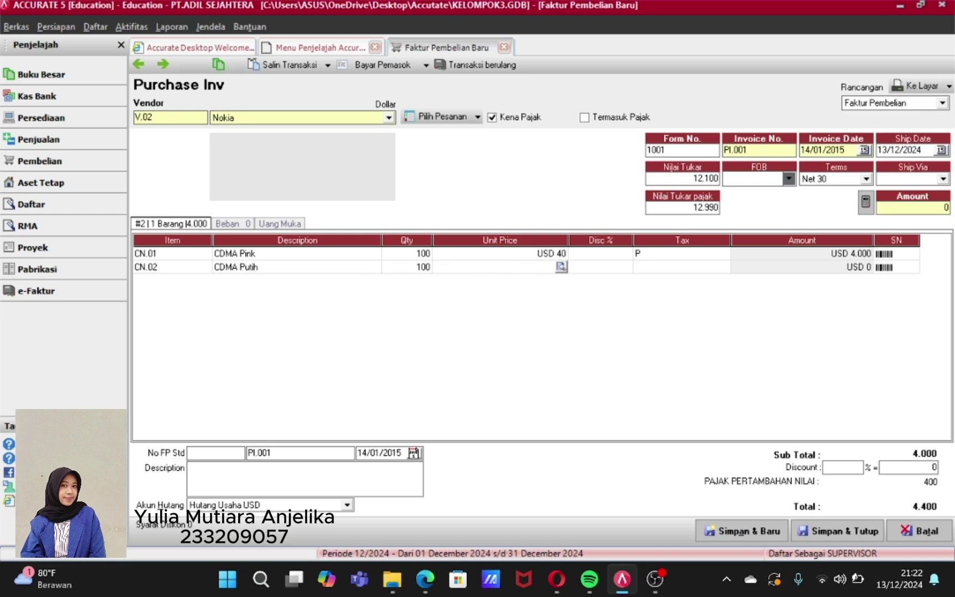
pyautogui.write('28')
pyautogui.press('Tab')
pyautogui.press('Tab')
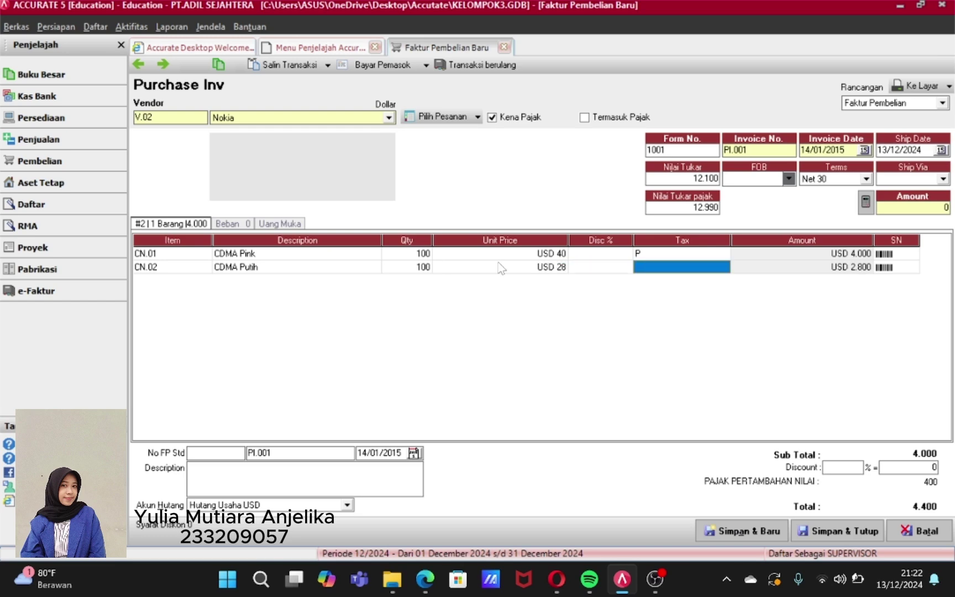
pyautogui.write('P')
pyautogui.press('Tab')
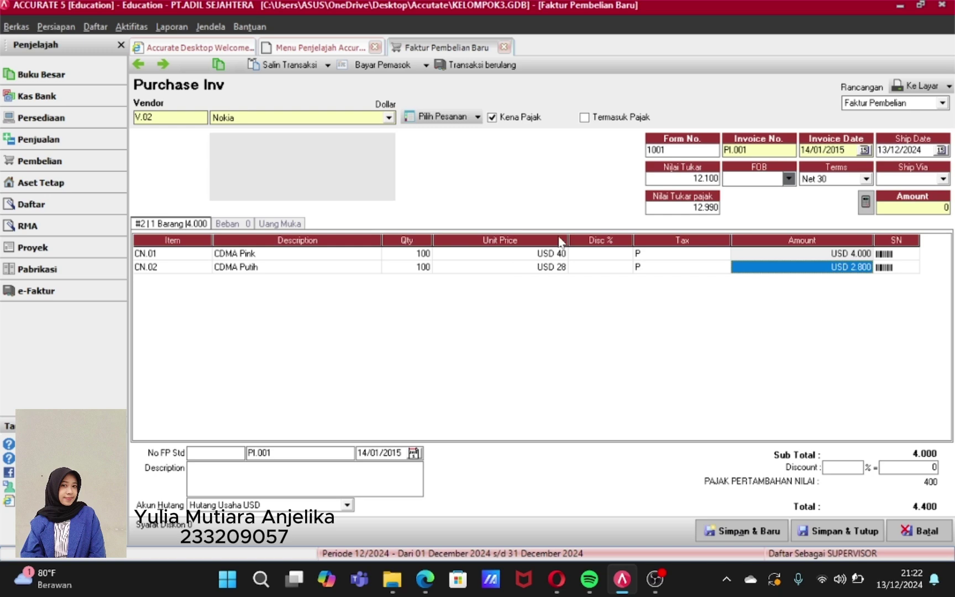
pyautogui.click(866, 204)
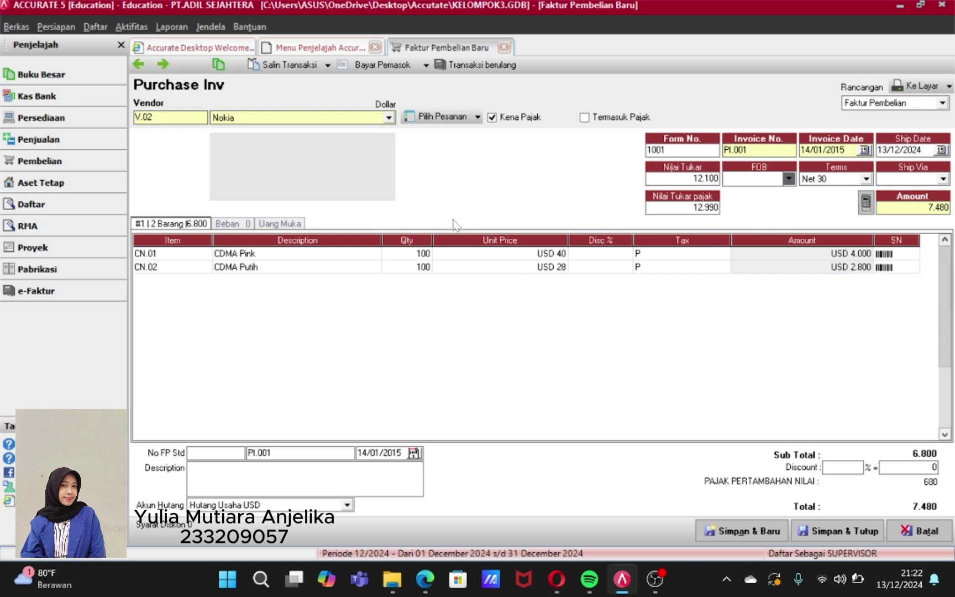
# - Start an expense line on the purchase invoice and search the account list by name for accounts beginning with B
pyautogui.click(235, 226)
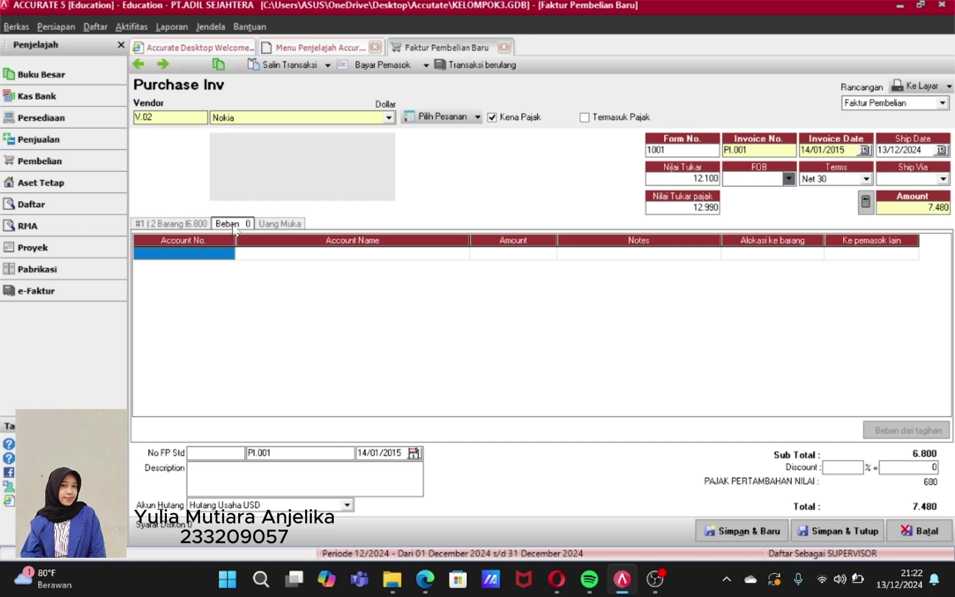
pyautogui.click(423, 254)
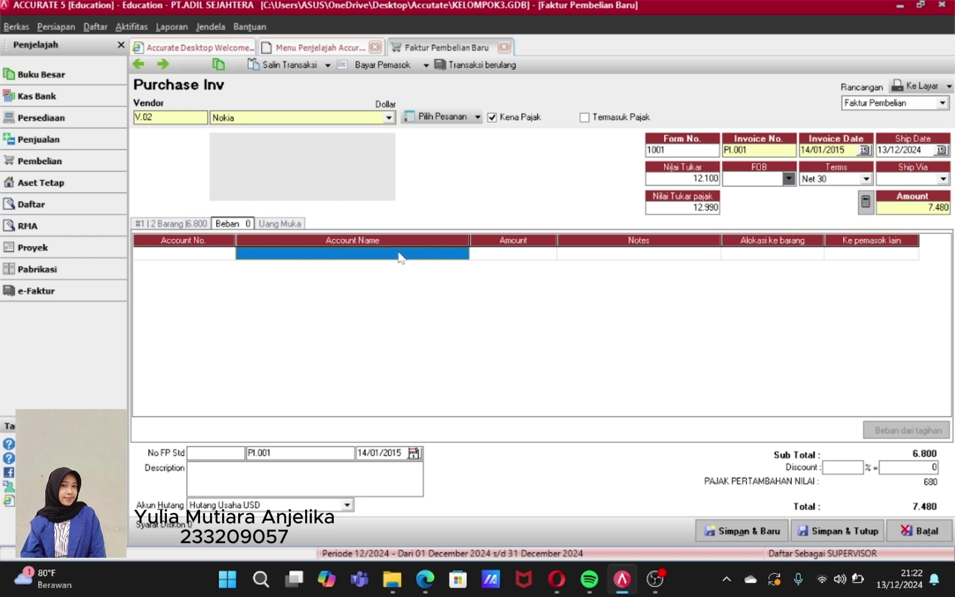
pyautogui.click(191, 257)
pyautogui.doubleClick(192, 258)
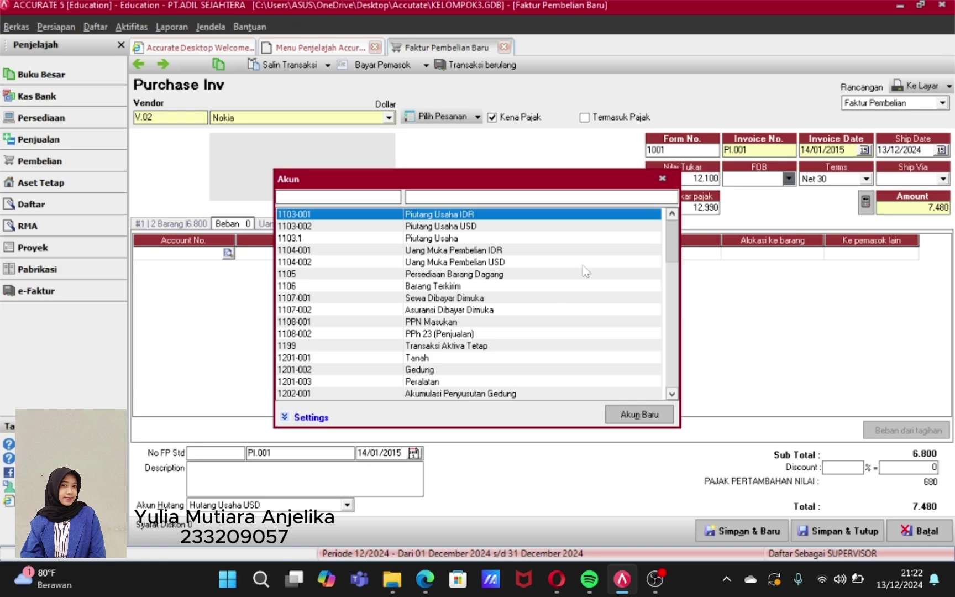
pyautogui.write('B')
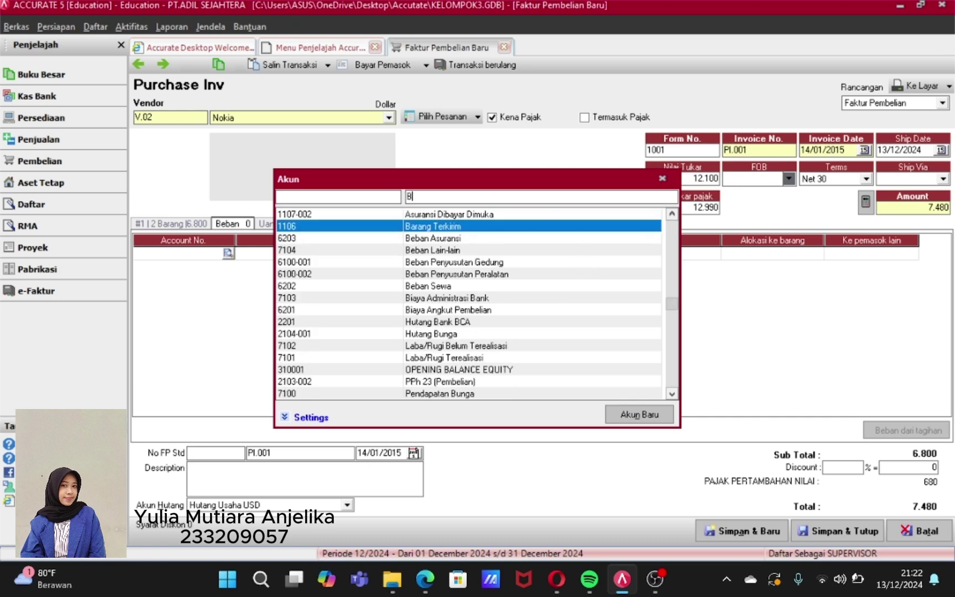
# - Add the expense account 6201 Biaya Angkut Pembelian to the purchase invoice with an amount of USD 52
pyautogui.write('I')
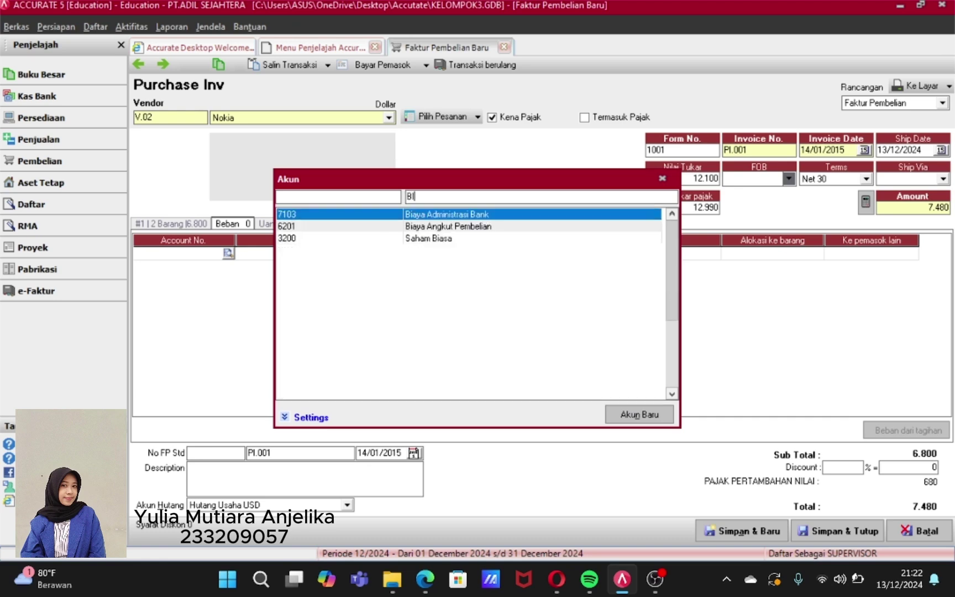
pyautogui.doubleClick(474, 232)
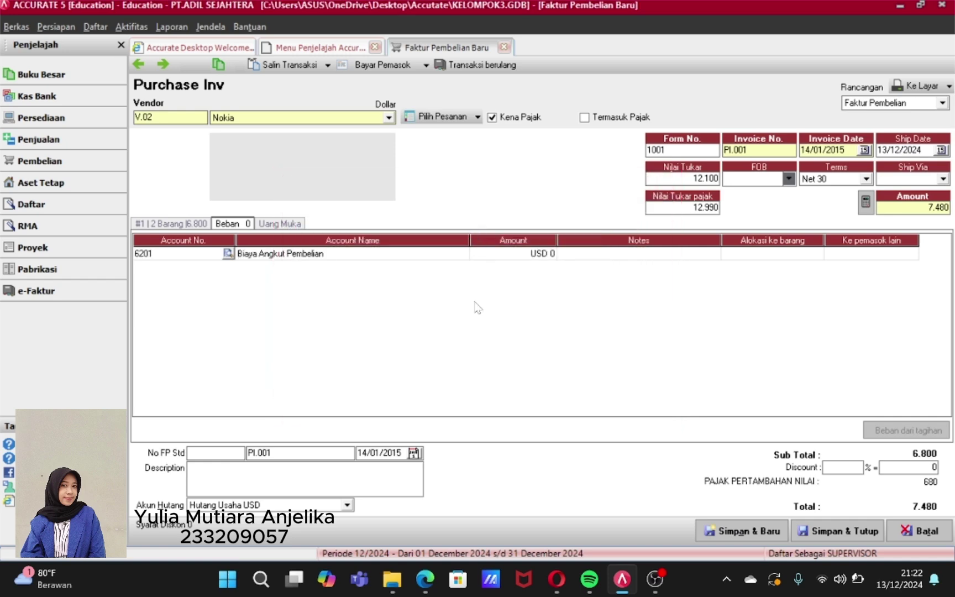
pyautogui.click(525, 256)
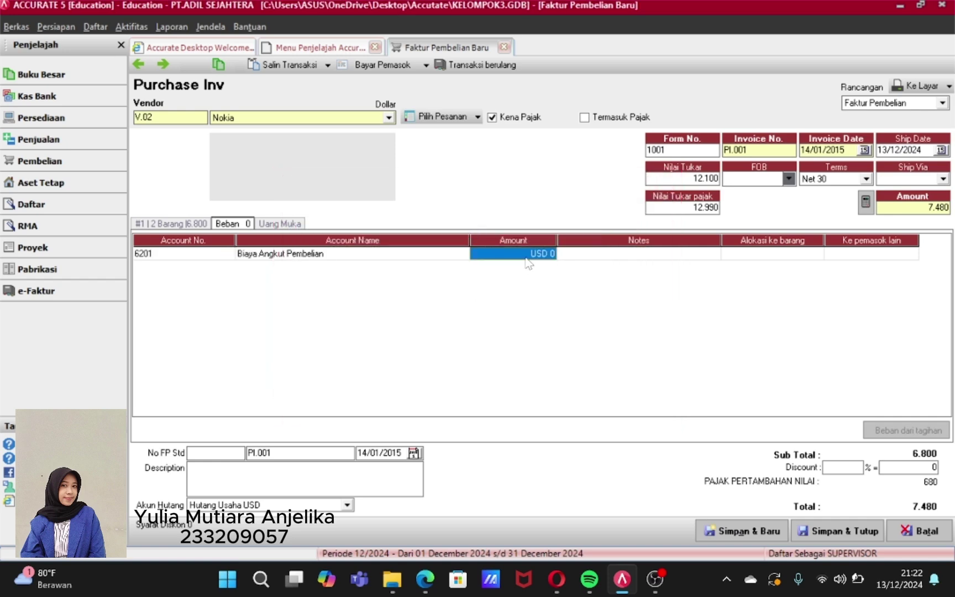
pyautogui.write('5')
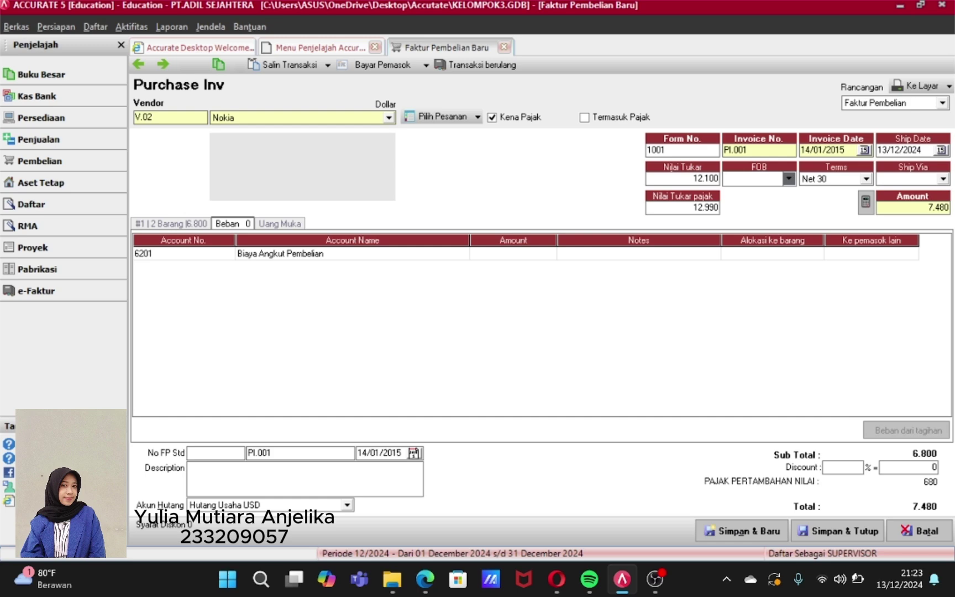
pyautogui.write('2')
pyautogui.press('Tab')
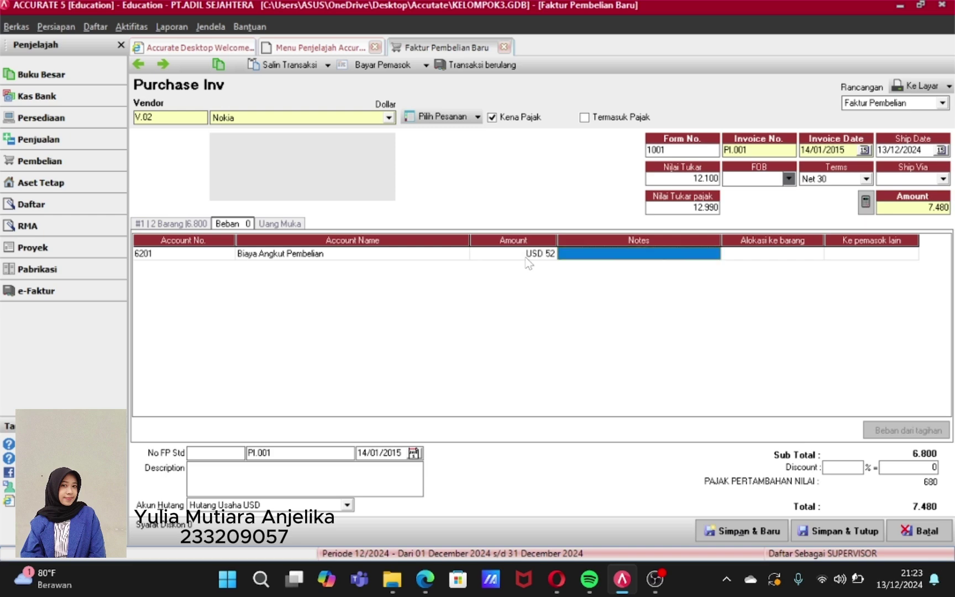
pyautogui.press('Tab')
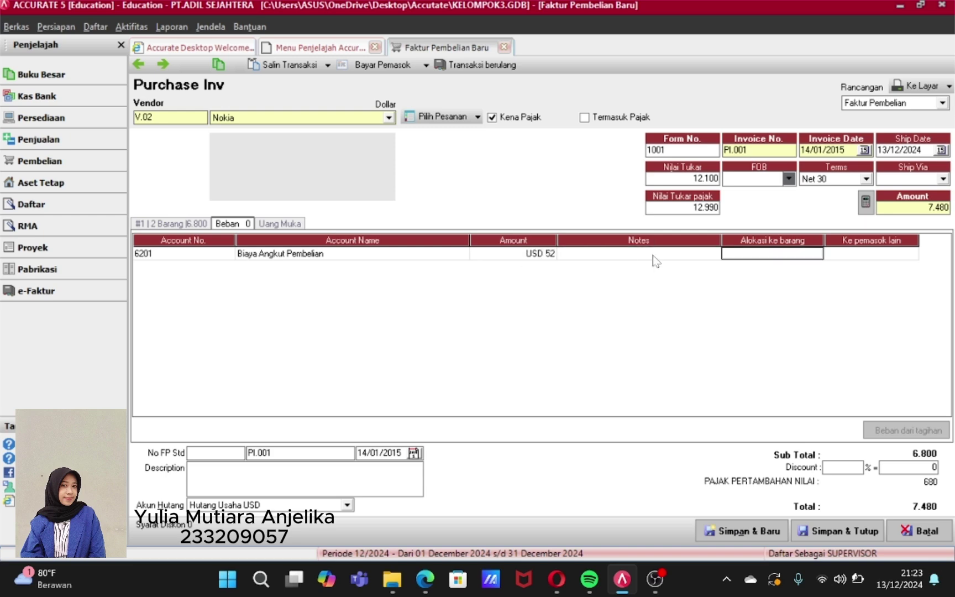
# - Mark the Biaya Angkut Pembelian expense as allocated to the goods and charged to another supplier
pyautogui.click(778, 256)
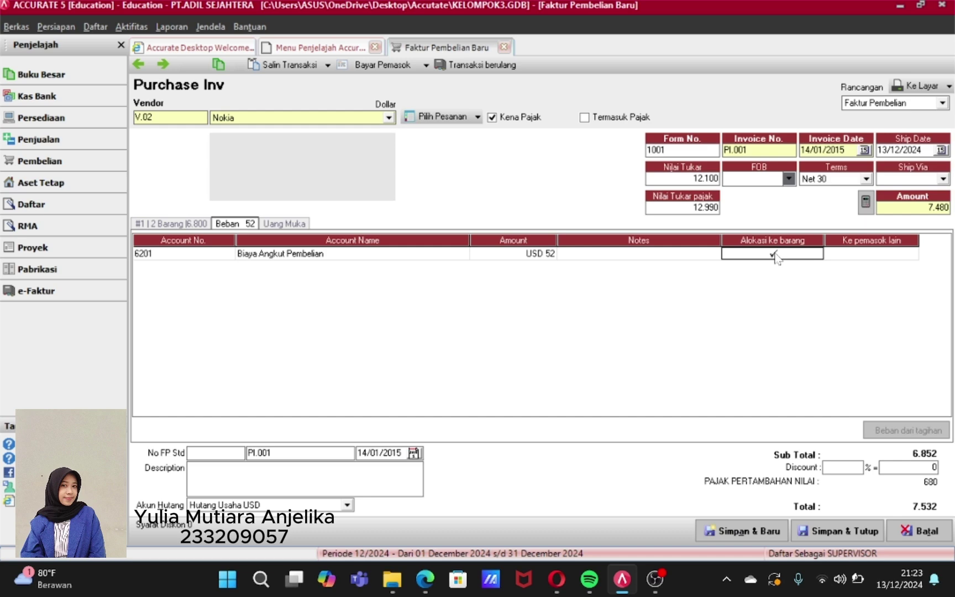
pyautogui.click(898, 253)
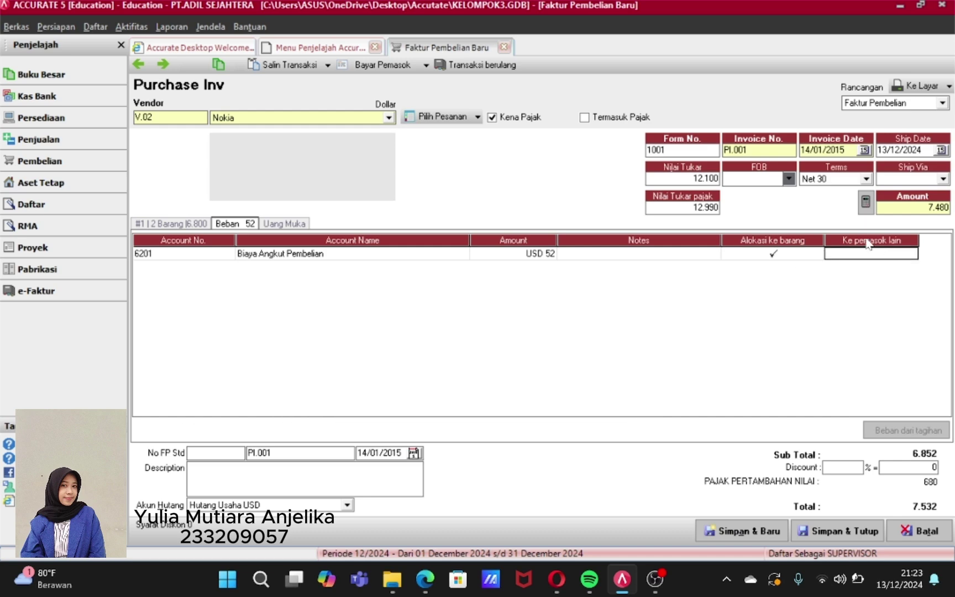
pyautogui.click(880, 254)
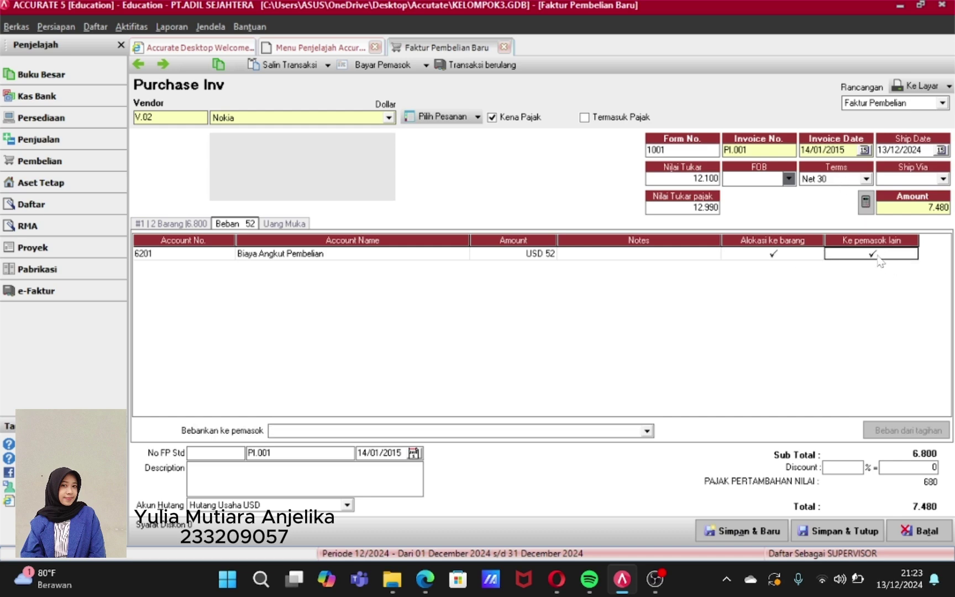
pyautogui.click(845, 151)
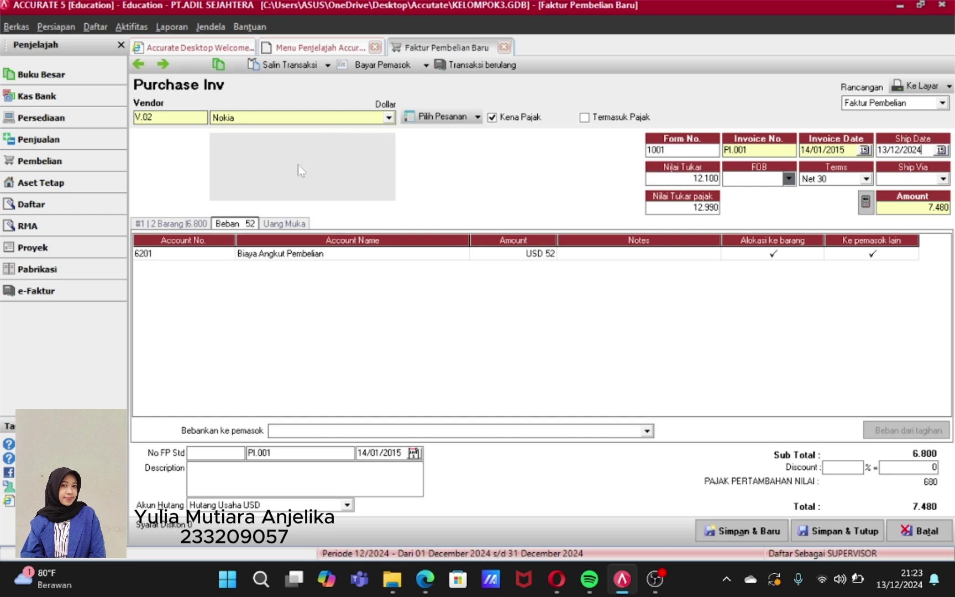
# - Create a new supplier named Fedex and charge the freight expense to it
pyautogui.click(647, 432)
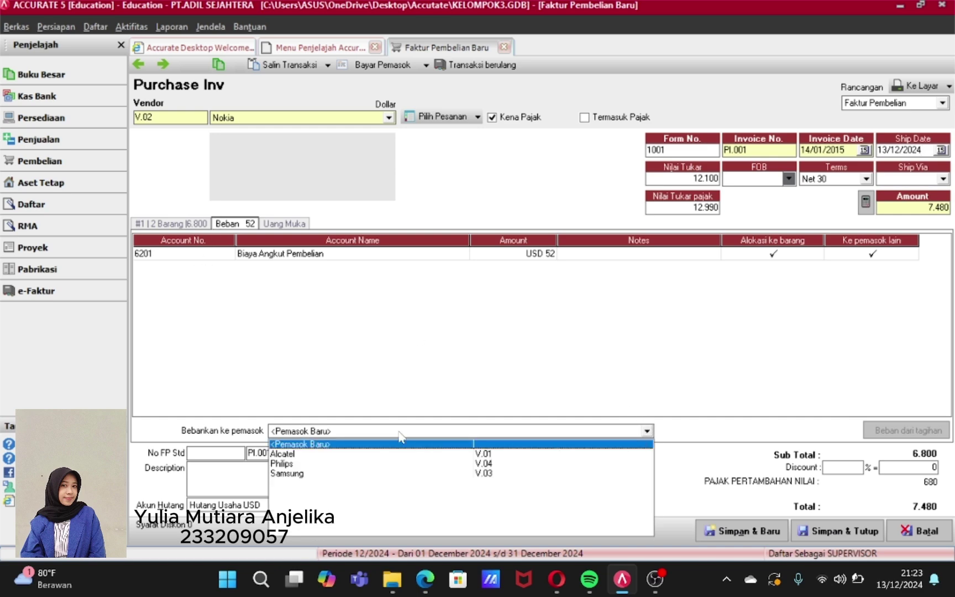
pyautogui.click(369, 444)
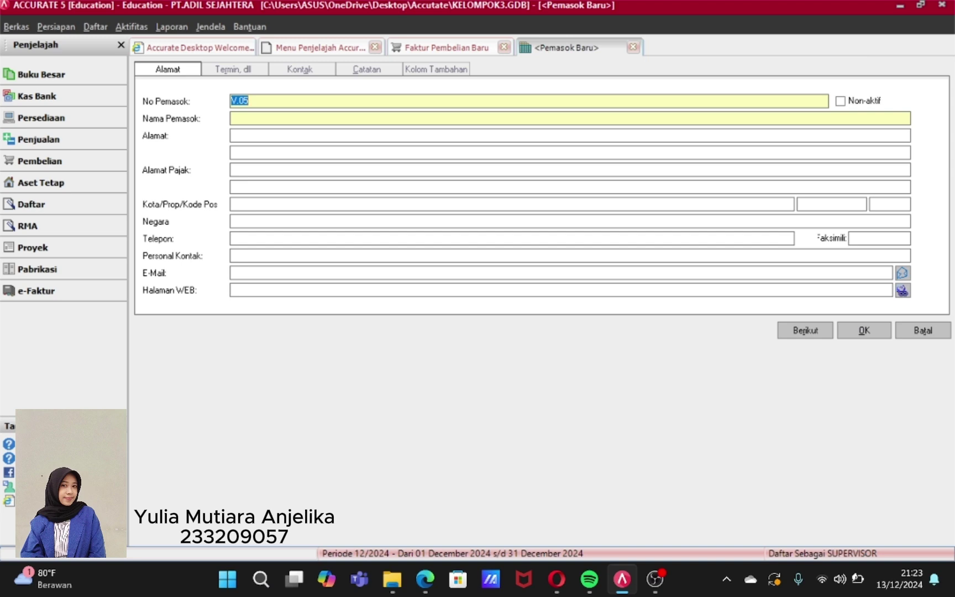
pyautogui.click(232, 117)
pyautogui.write('Fedex')
pyautogui.click(865, 331)
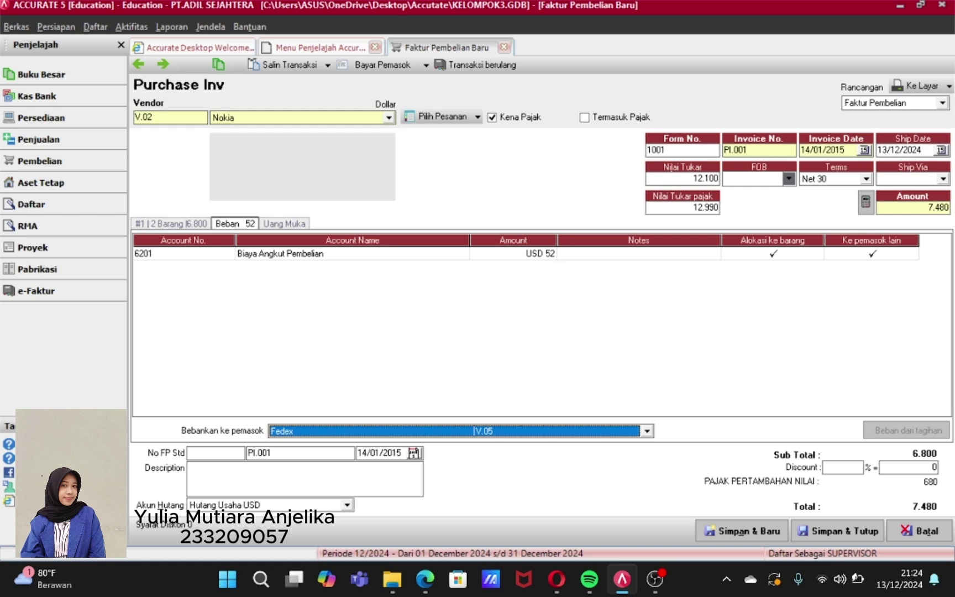
# - Clear the Ship Date of the purchase invoice
pyautogui.click(922, 150)
pyautogui.press('BackSpace')
pyautogui.press('BackSpace')
pyautogui.press('BackSpace')
pyautogui.press('BackSpace')
pyautogui.press('BackSpace')
pyautogui.press('BackSpace')
pyautogui.press('BackSpace')
pyautogui.press('BackSpace')
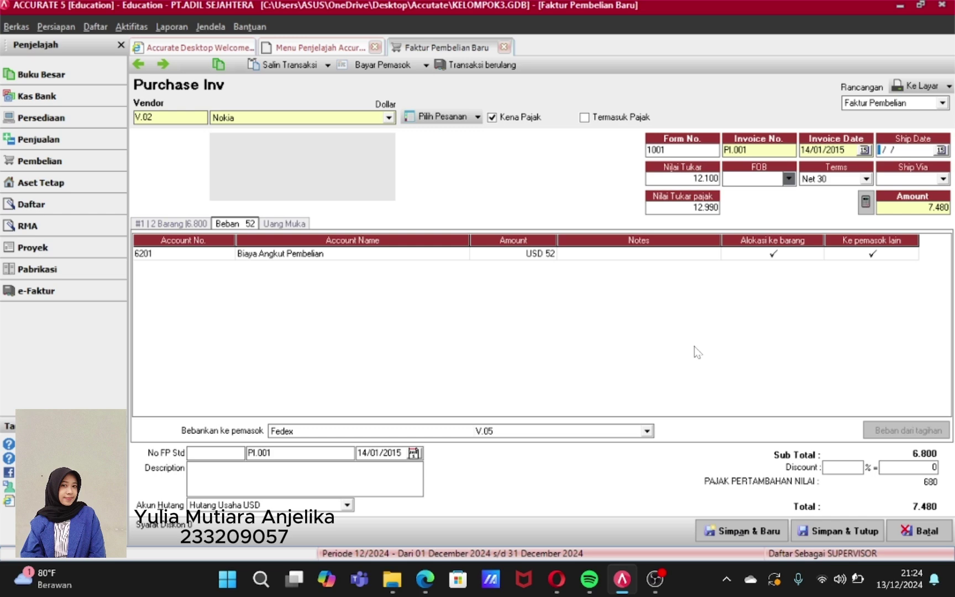
# - Save the Nokia purchase invoice and close it
pyautogui.click(283, 224)
pyautogui.click(252, 224)
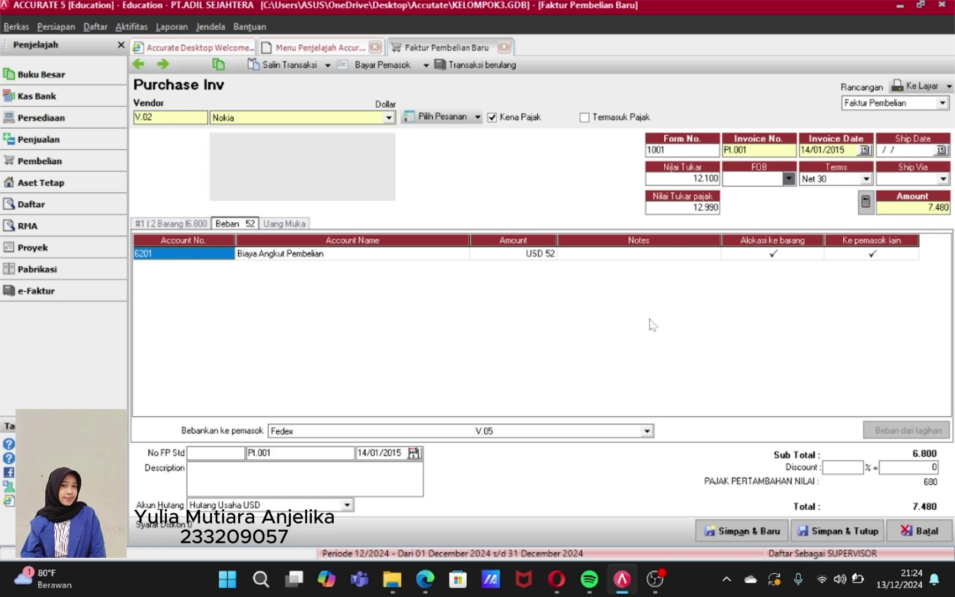
pyautogui.click(823, 532)
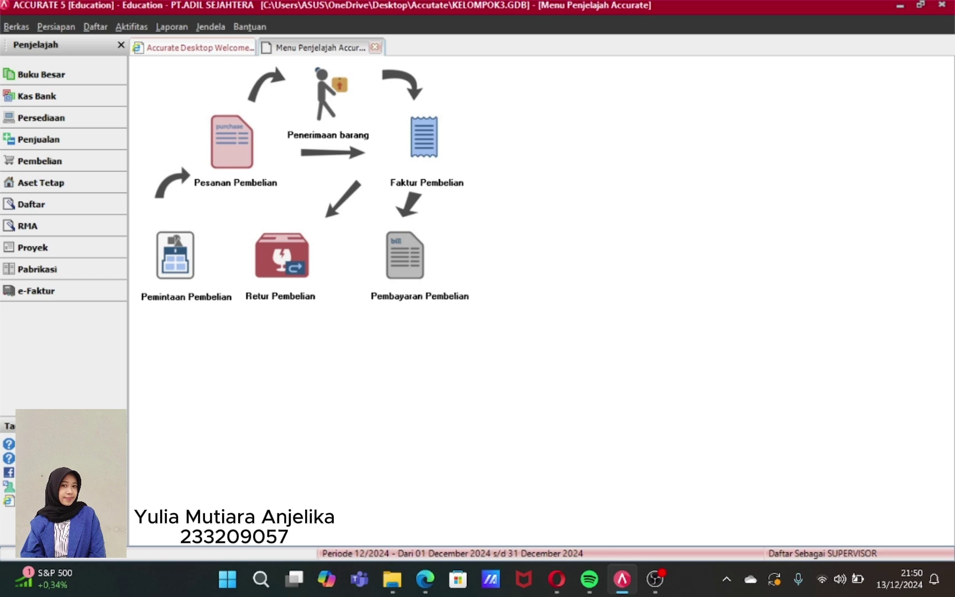
# - Open the preferences and examine the company, default account, sales, purchasing, font, tax and miscellaneous settings
pyautogui.click(60, 26)
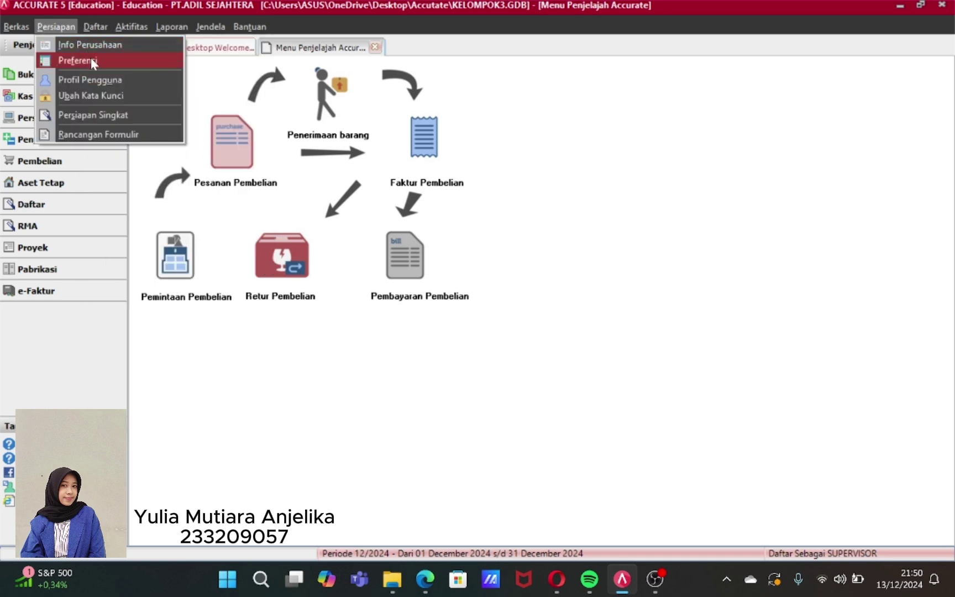
pyautogui.click(91, 61)
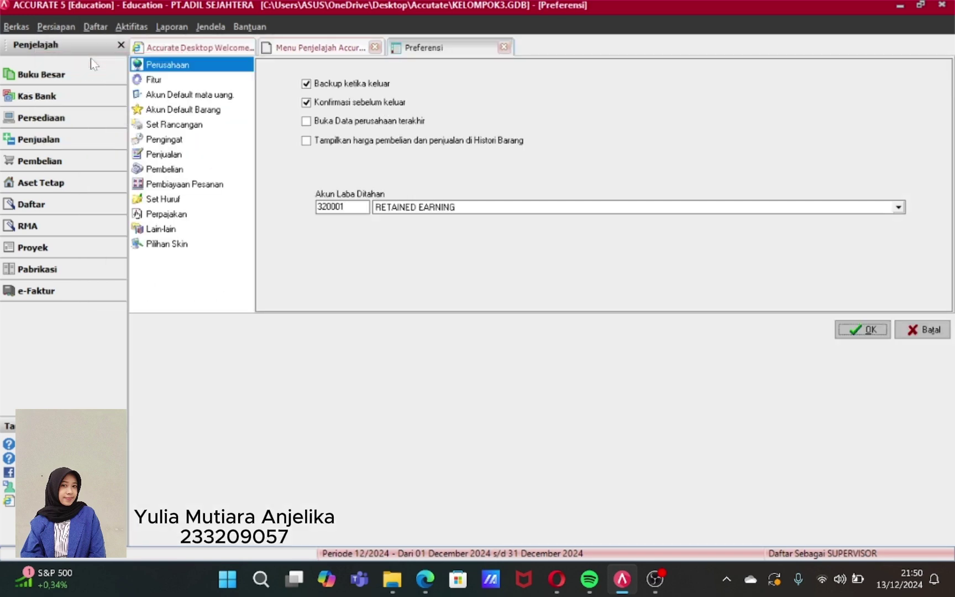
pyautogui.click(192, 94)
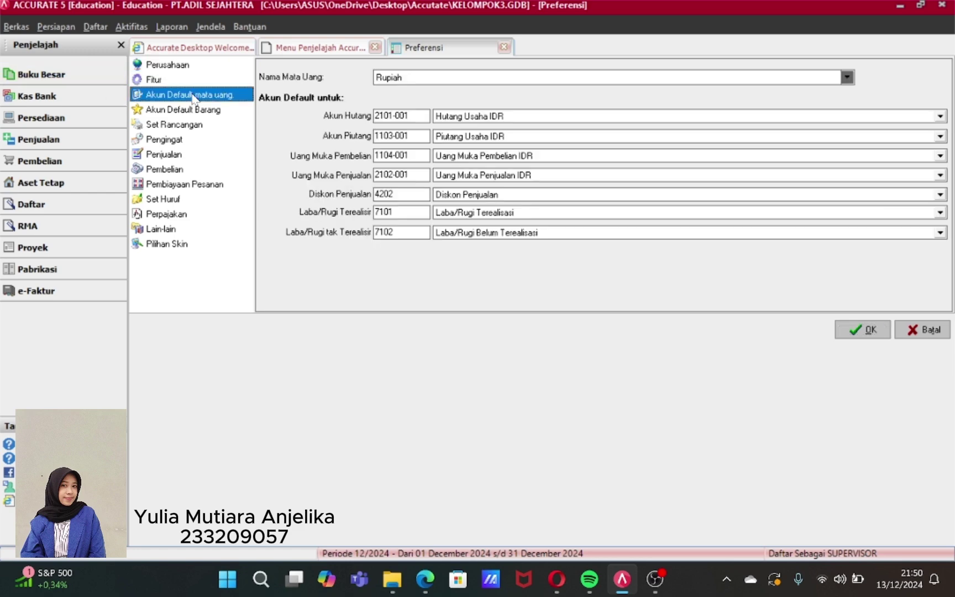
pyautogui.click(199, 110)
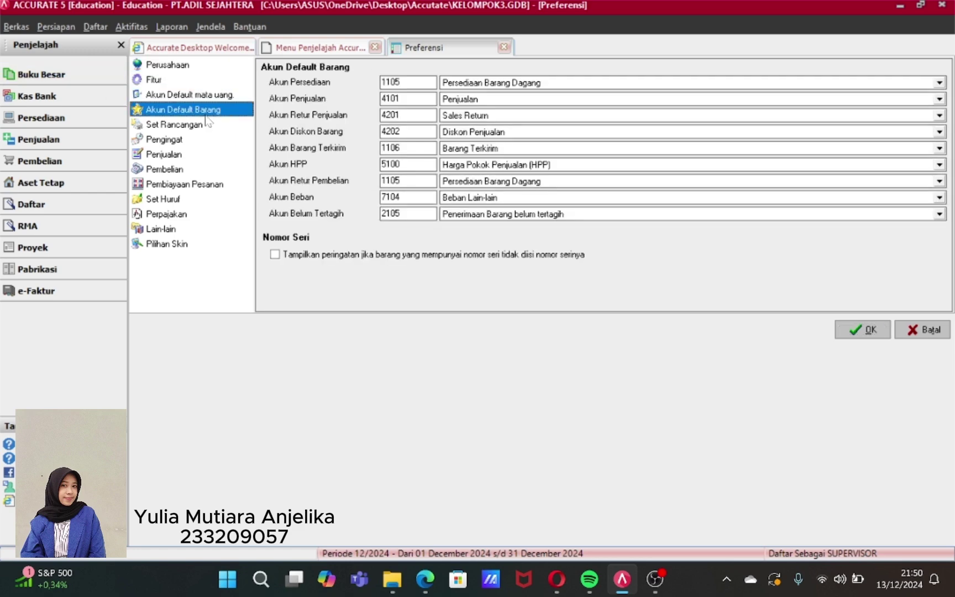
pyautogui.click(193, 126)
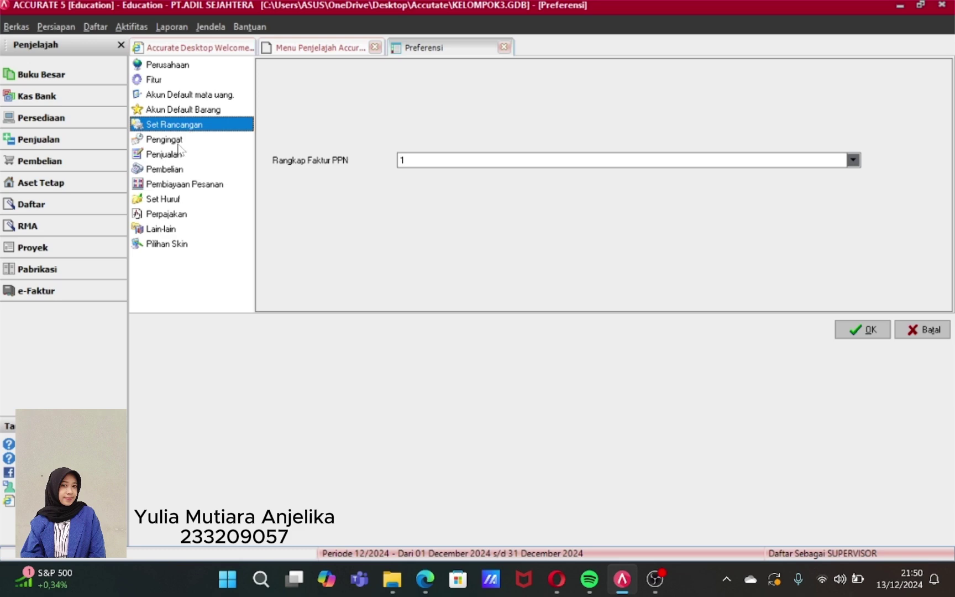
pyautogui.click(193, 66)
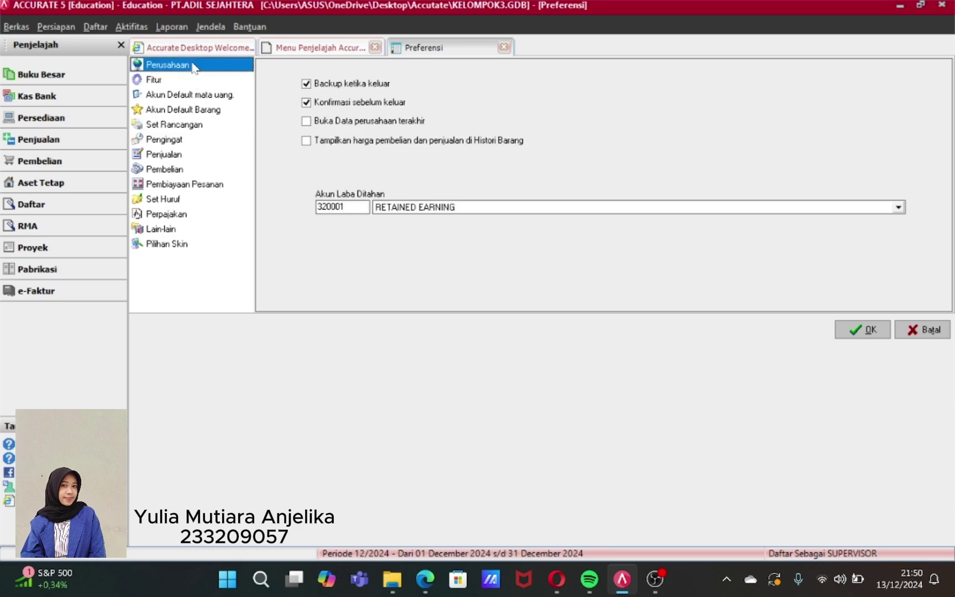
pyautogui.click(179, 142)
pyautogui.click(177, 155)
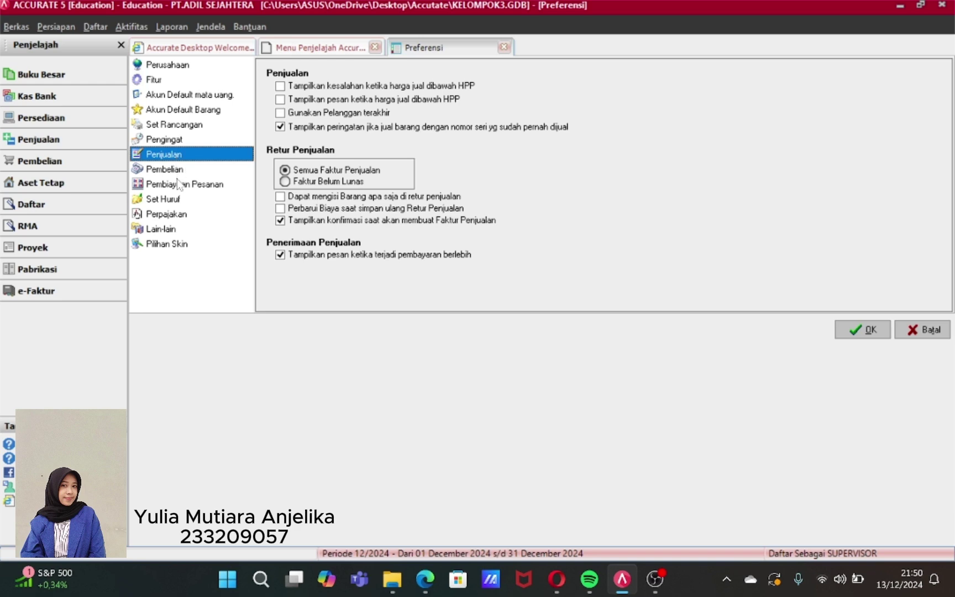
pyautogui.click(178, 170)
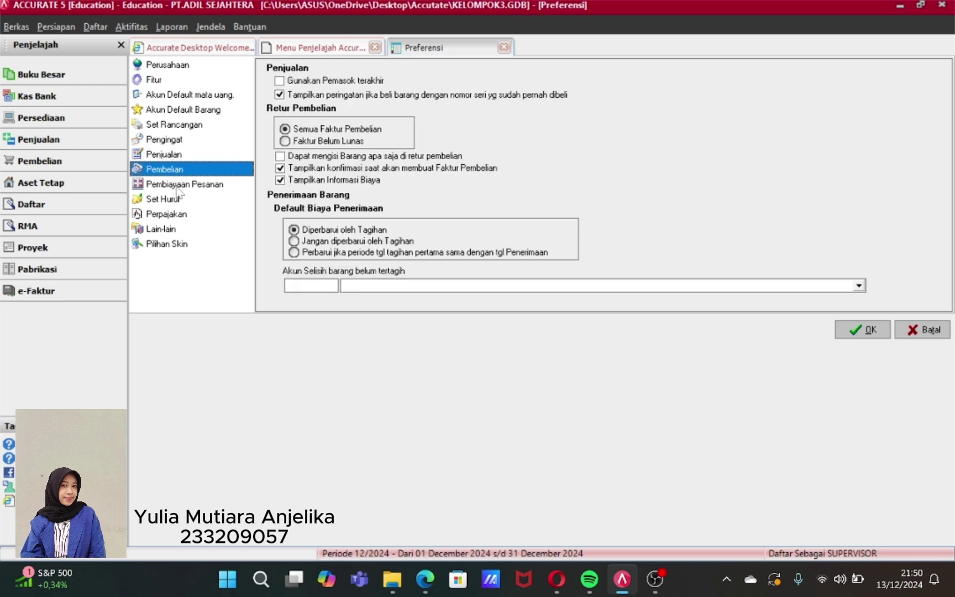
pyautogui.click(177, 186)
pyautogui.click(178, 199)
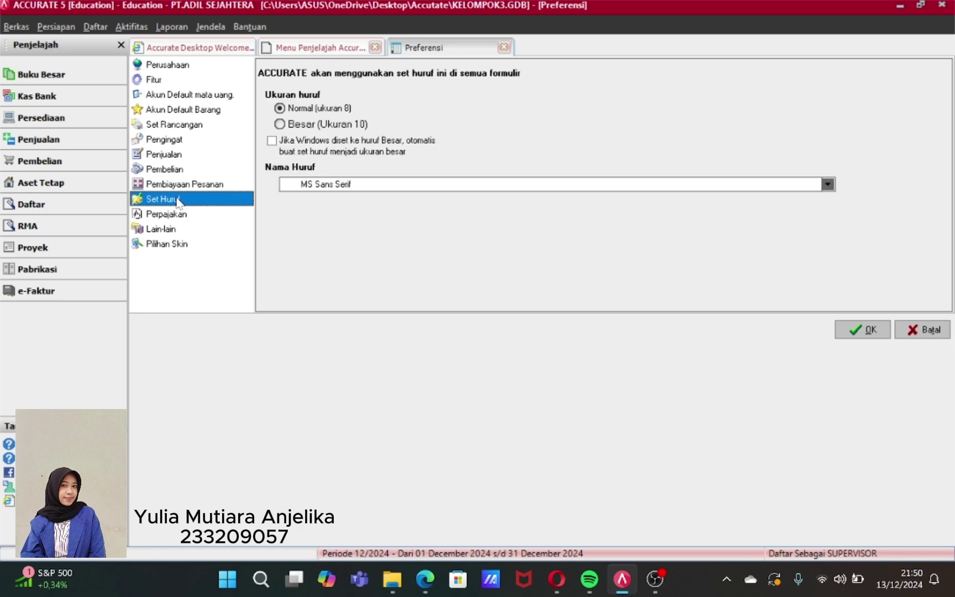
pyautogui.click(179, 215)
pyautogui.click(167, 229)
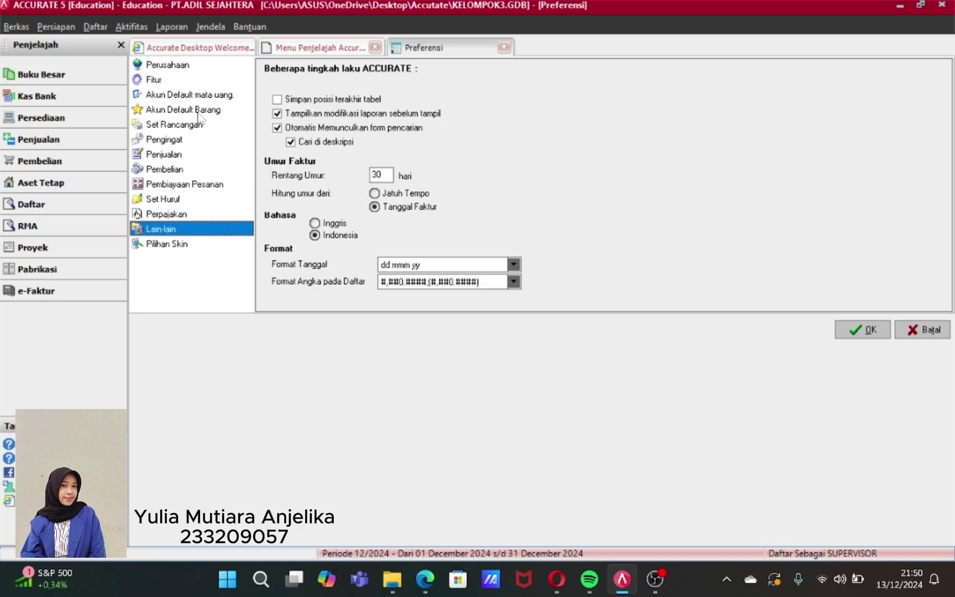
pyautogui.click(168, 66)
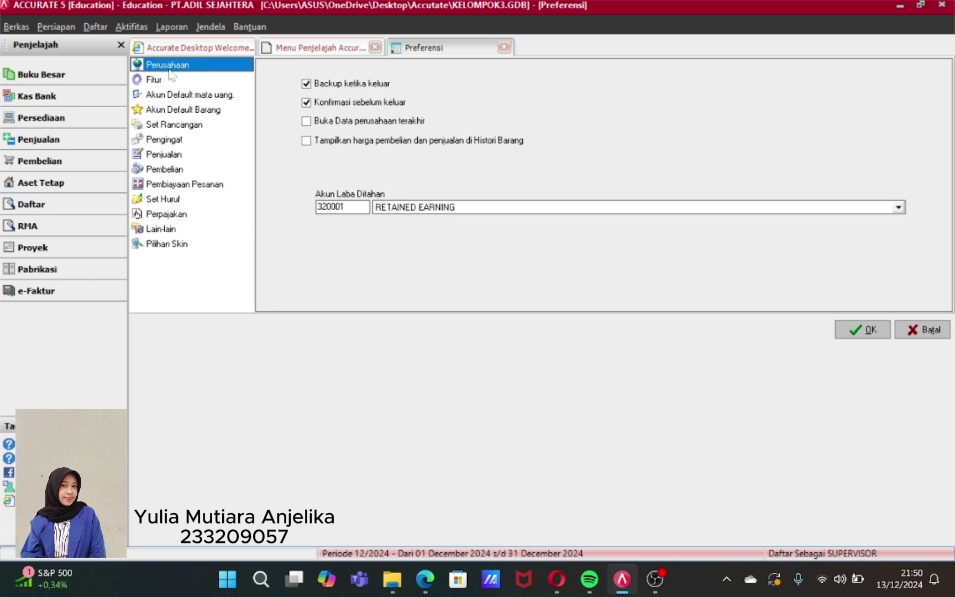
# - Enable the features Multi Gudang, Kts. di gudang dapat < 0 and Multi Unit in the preferences and save them
pyautogui.click(160, 80)
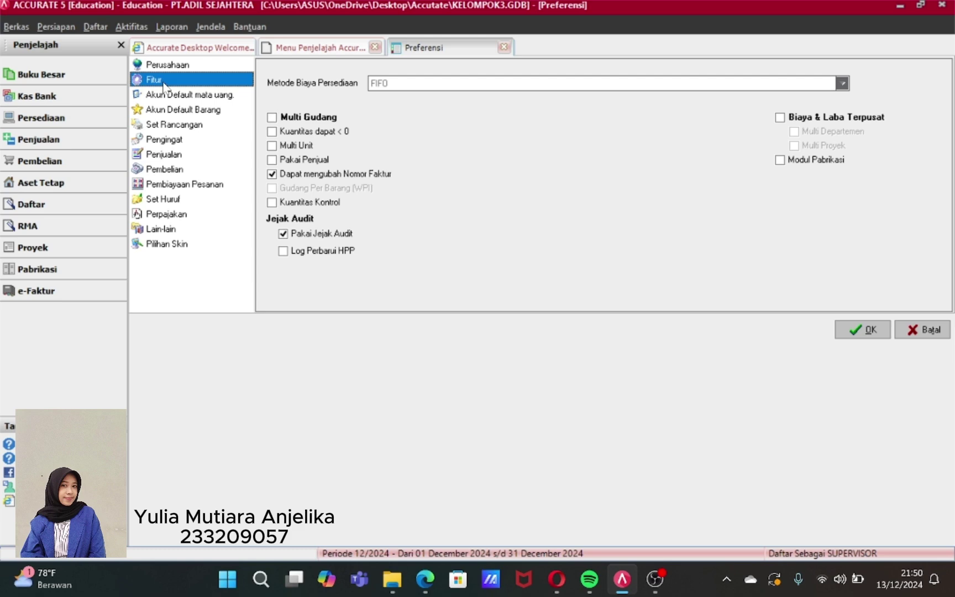
pyautogui.click(271, 118)
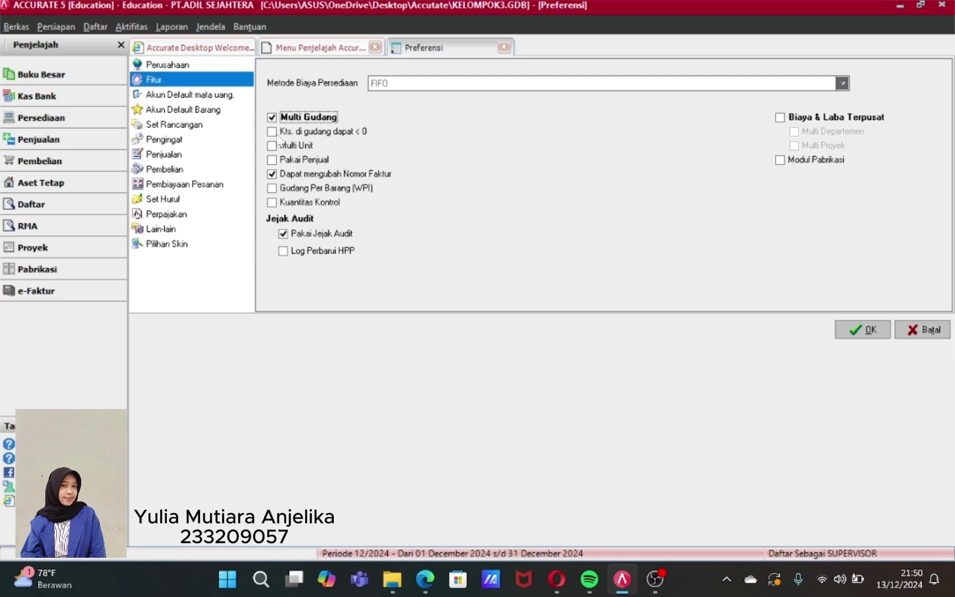
pyautogui.click(273, 133)
pyautogui.click(272, 146)
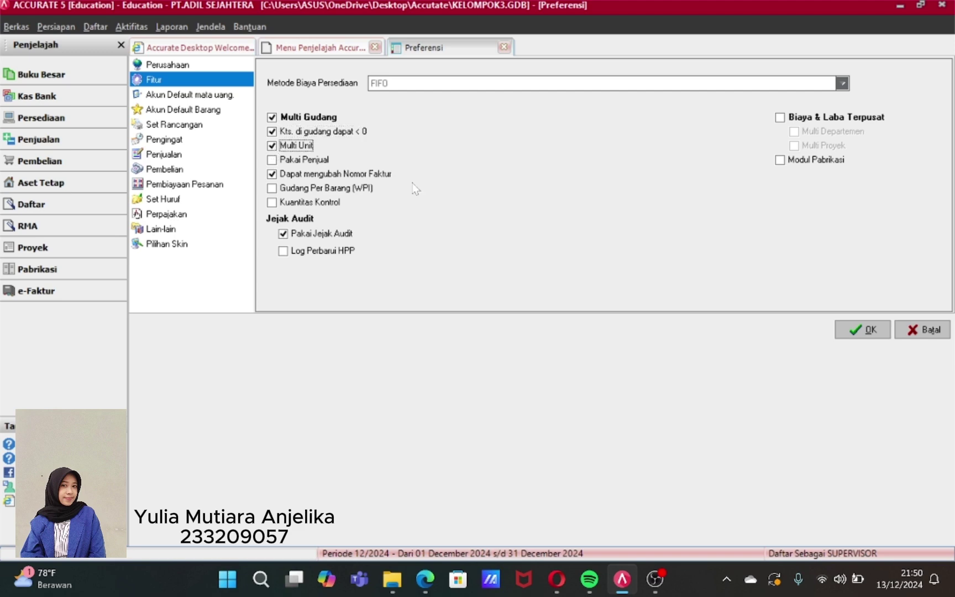
pyautogui.click(867, 333)
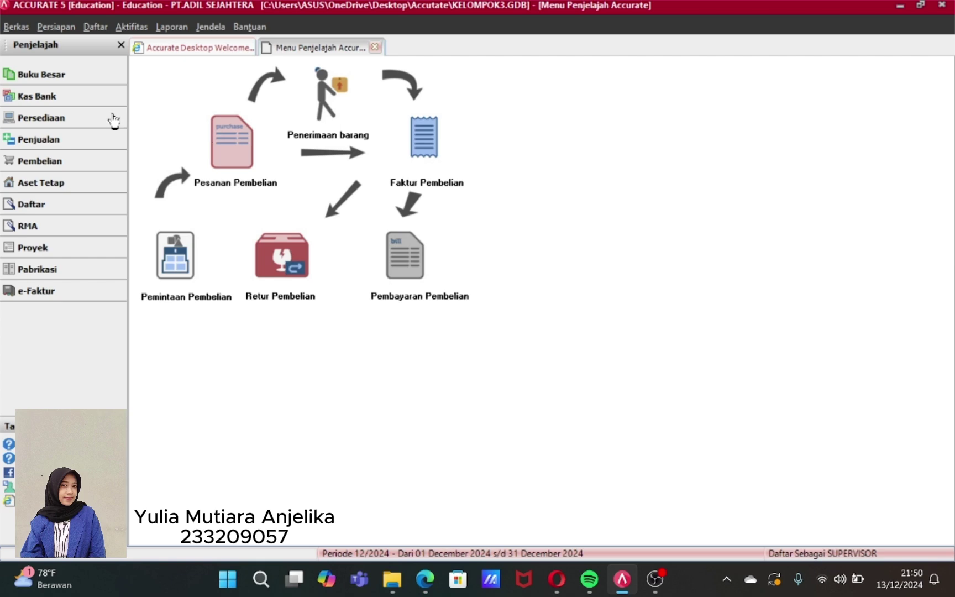
# - Open a new inventory item transfer and set its transfer number to MG-001
pyautogui.click(83, 119)
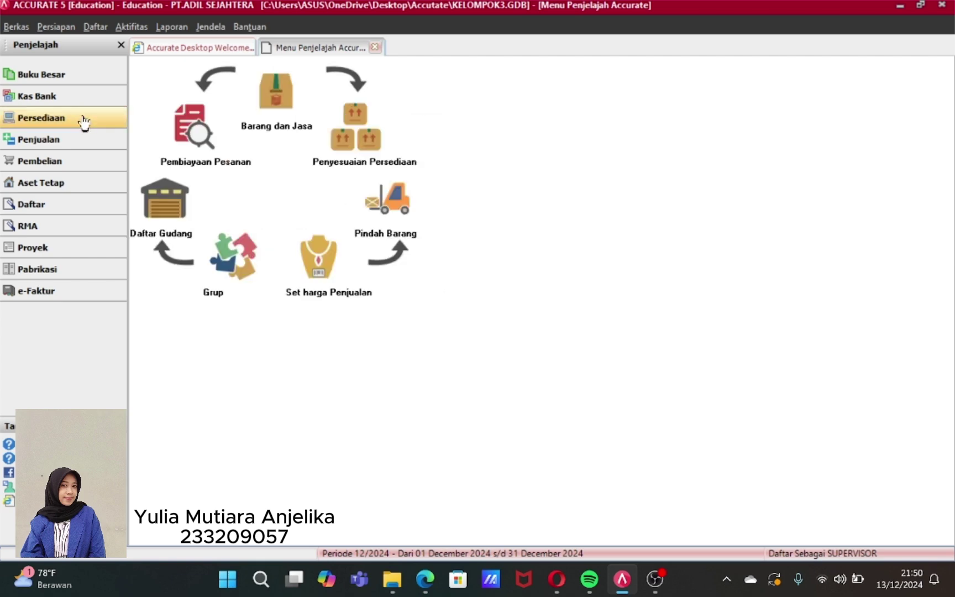
pyautogui.click(389, 215)
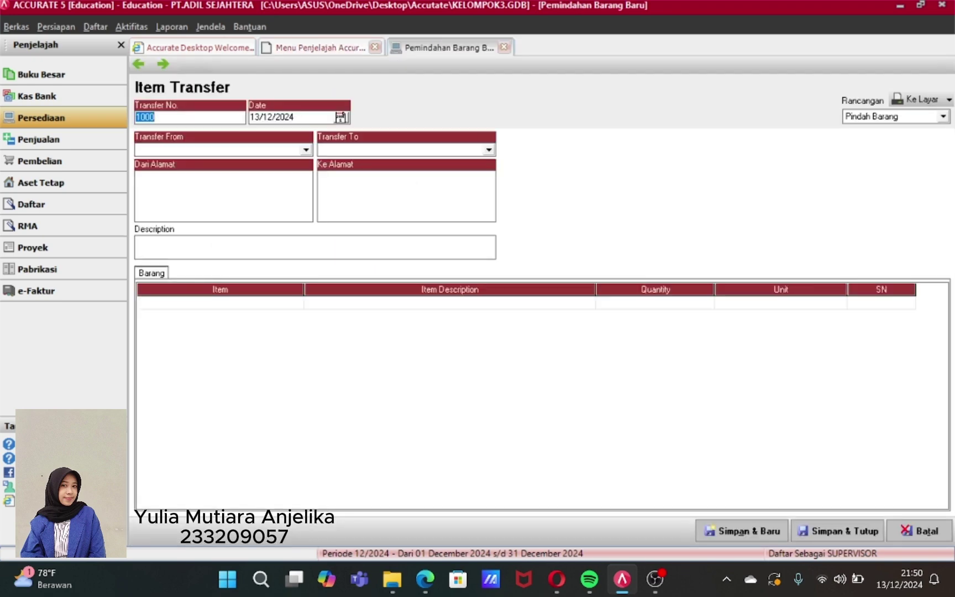
pyautogui.click(166, 117)
pyautogui.press('BackSpace')
pyautogui.press('BackSpace')
pyautogui.press('BackSpace')
pyautogui.press('BackSpace')
pyautogui.write('mg-001')
pyautogui.press('Left')
pyautogui.press('Left')
pyautogui.press('Left')
pyautogui.press('BackSpace')
pyautogui.press('BackSpace')
pyautogui.press('BackSpace')
pyautogui.write('MF-')
pyautogui.press('BackSpace')
pyautogui.press('BackSpace')
pyautogui.write('G-')
# - Set the transfer date to 18/01/15 and choose CENTRE as the warehouse to transfer from
pyautogui.press('Tab')
pyautogui.press('BackSpace')
pyautogui.press('BackSpace')
pyautogui.press('BackSpace')
pyautogui.press('BackSpace')
pyautogui.press('BackSpace')
pyautogui.press('BackSpace')
pyautogui.press('BackSpace')
pyautogui.press('BackSpace')
pyautogui.press('BackSpace')
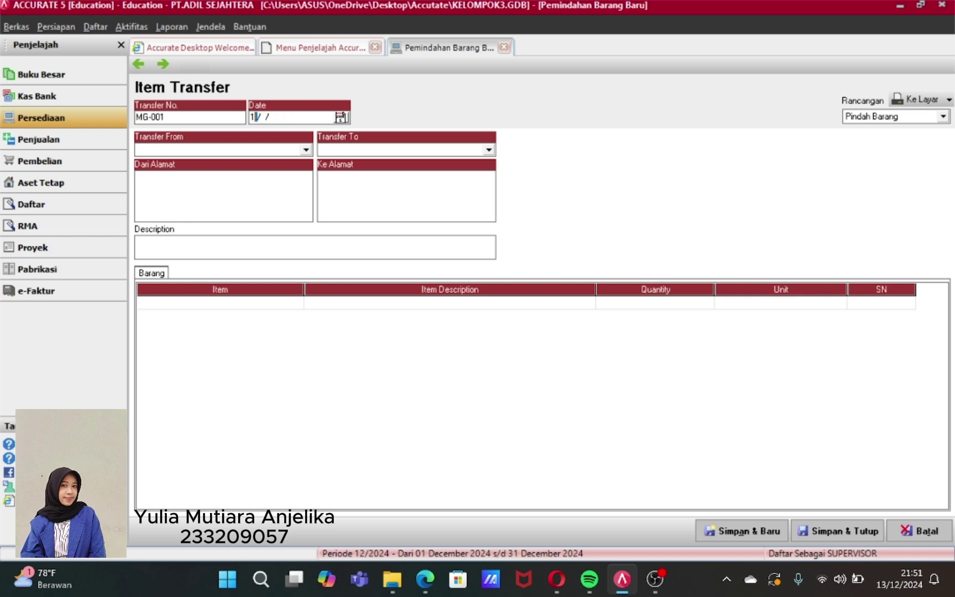
pyautogui.write('80115')
pyautogui.click(305, 149)
pyautogui.click(282, 164)
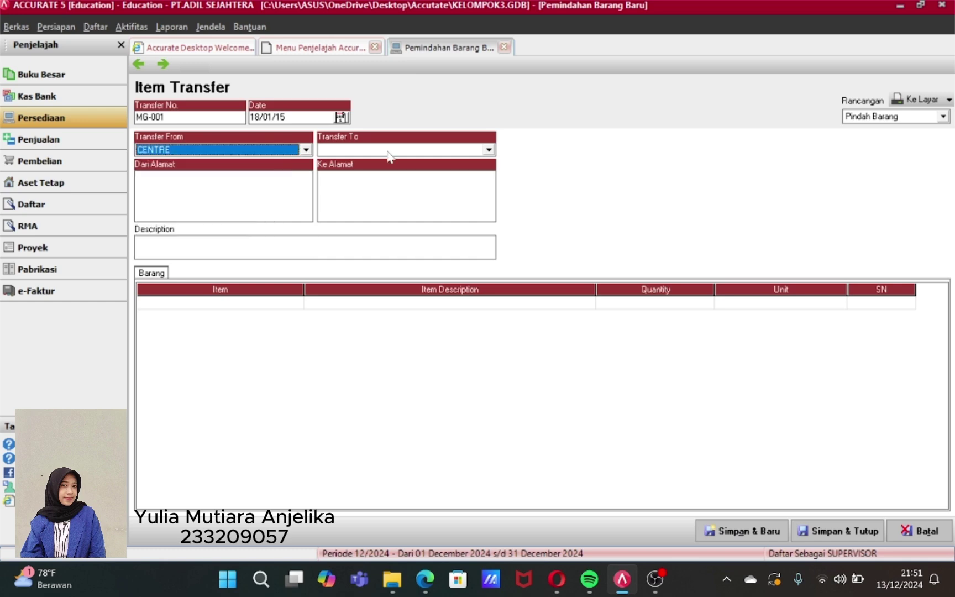
# - Create a new warehouse named Gudang Barang RUSAK and use it as the transfer's destination warehouse
pyautogui.click(489, 150)
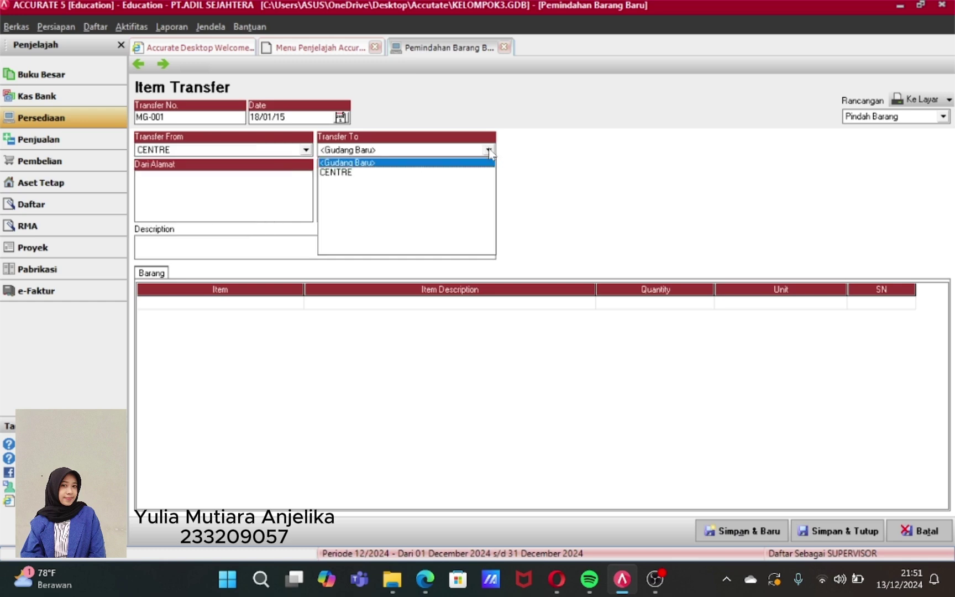
pyautogui.click(420, 163)
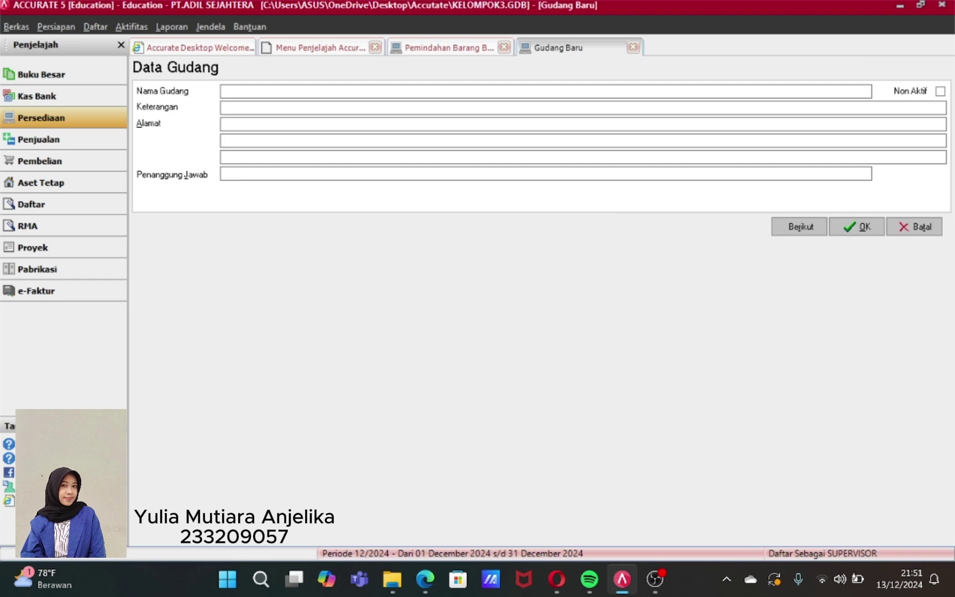
pyautogui.write('Gudang Barang RUSAK')
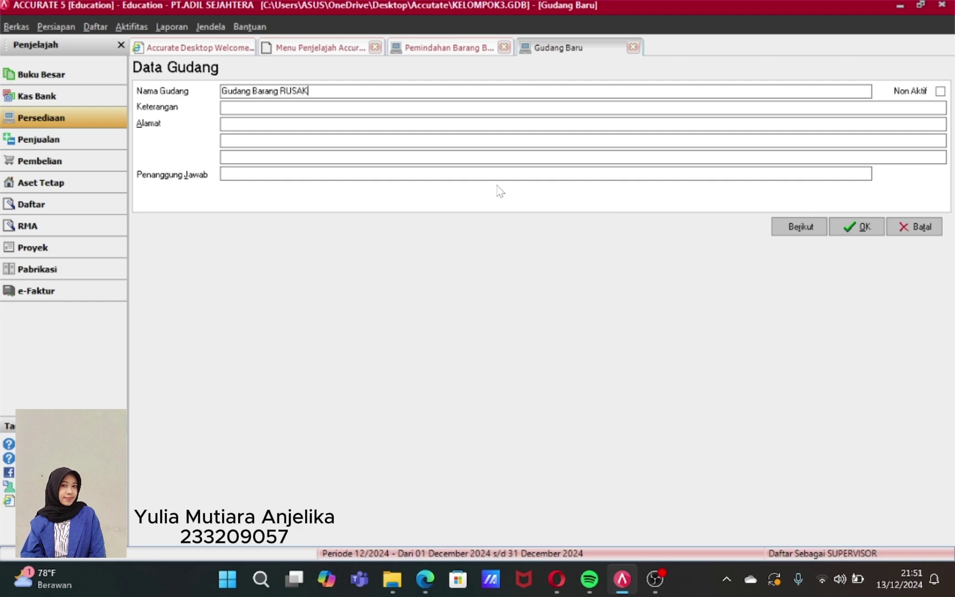
pyautogui.click(858, 227)
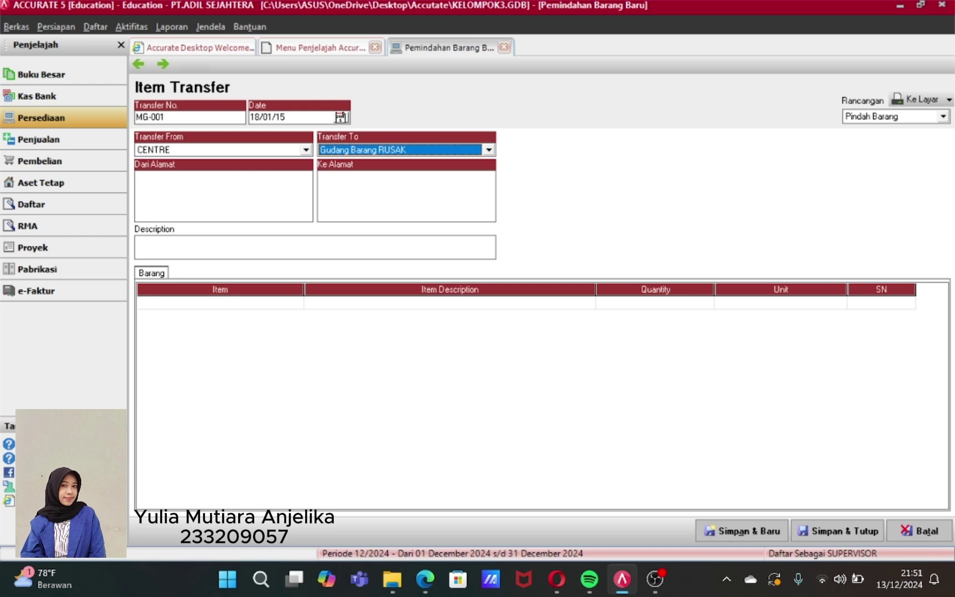
pyautogui.press('Tab')
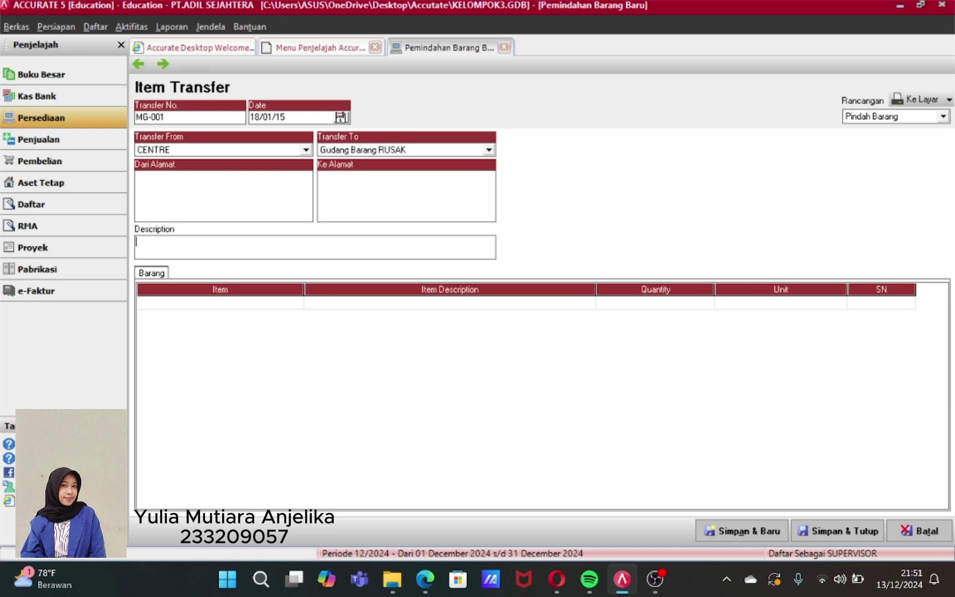
# - Enter the transfer description "Pemindahan barang ke gudang barang RUSAK"
pyautogui.click(254, 304)
pyautogui.click(234, 241)
pyautogui.write('Pemindahan barang')
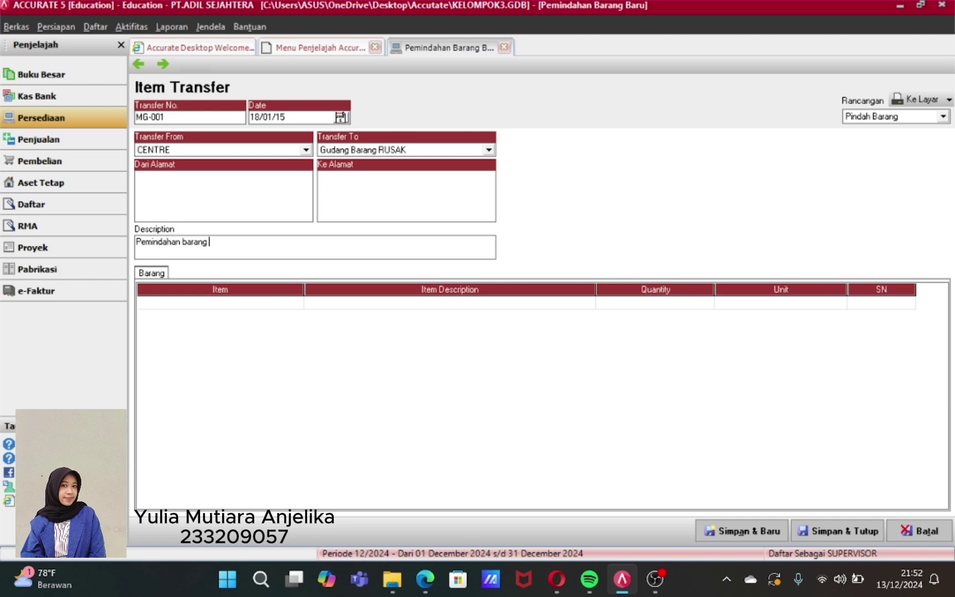
pyautogui.write(' ke gudang RUSAK')
pyautogui.click(249, 242)
pyautogui.write('barang')
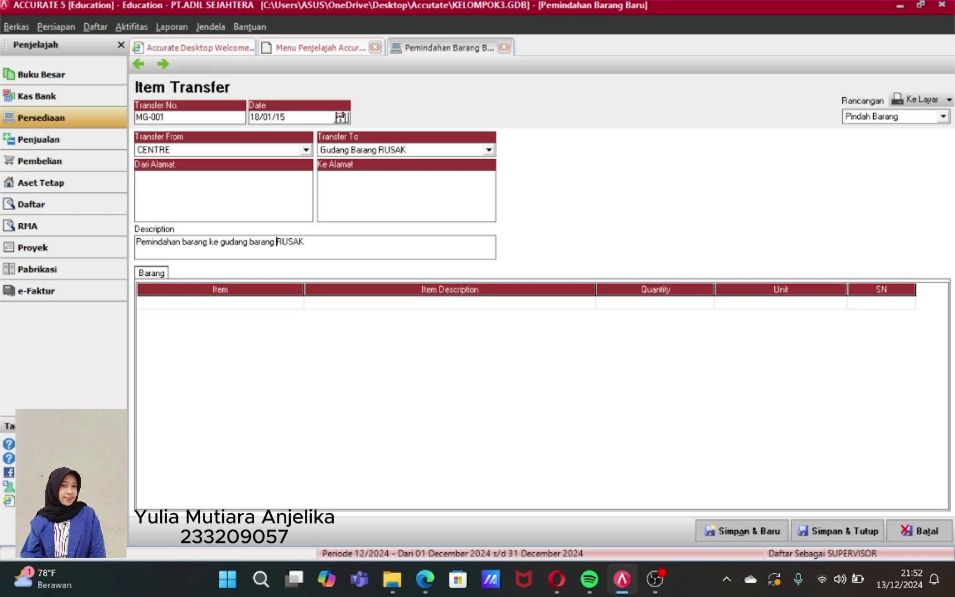
# - Add item GN.04 Nokia Hijau to the transfer with a quantity of 2 pcs
pyautogui.click(257, 303)
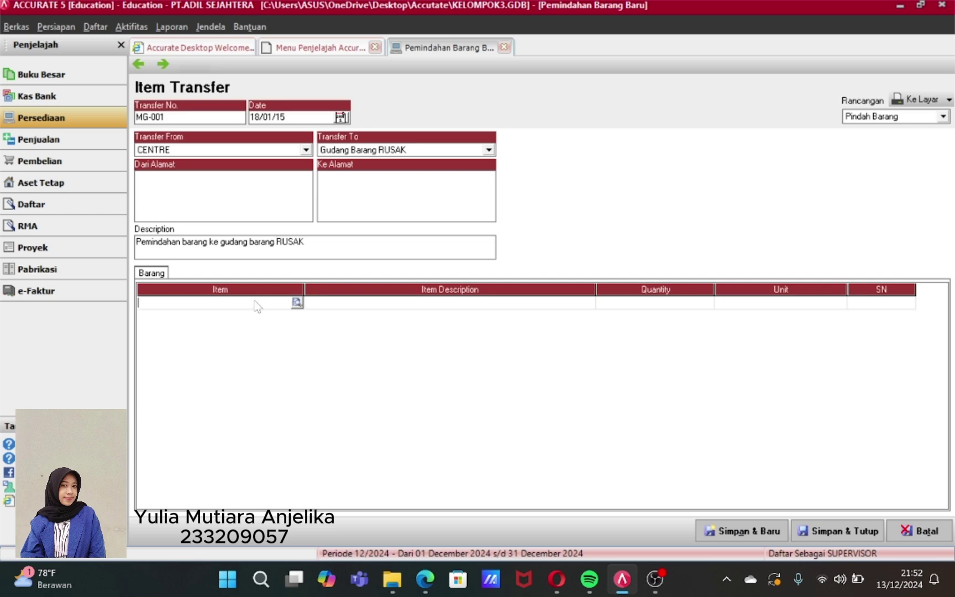
pyautogui.click(297, 303)
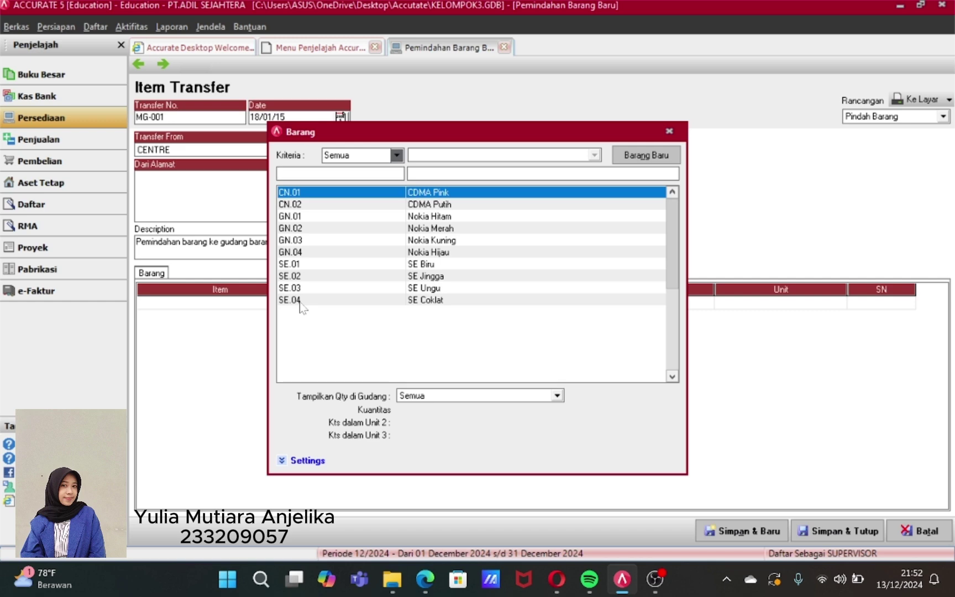
pyautogui.doubleClick(416, 252)
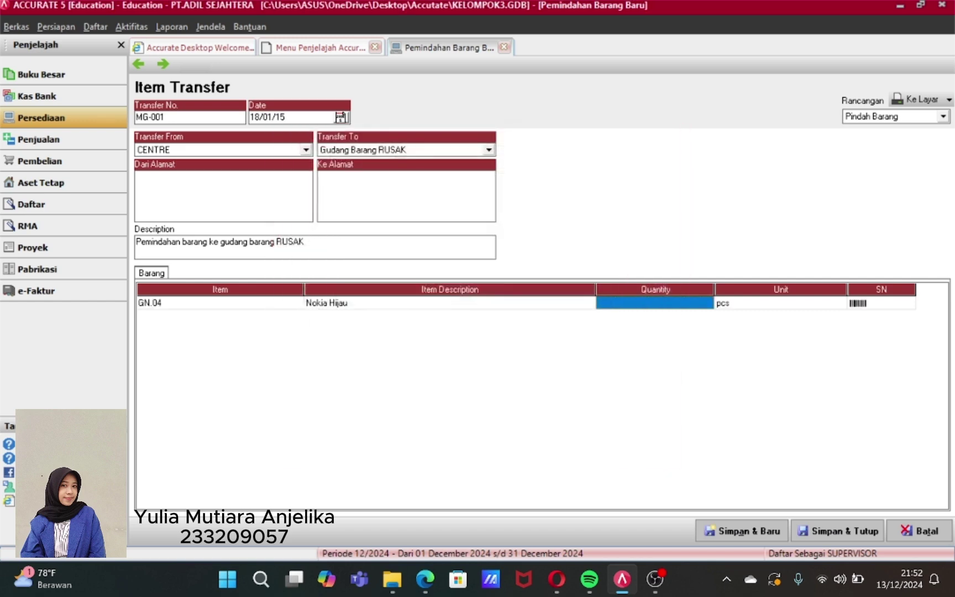
pyautogui.click(650, 305)
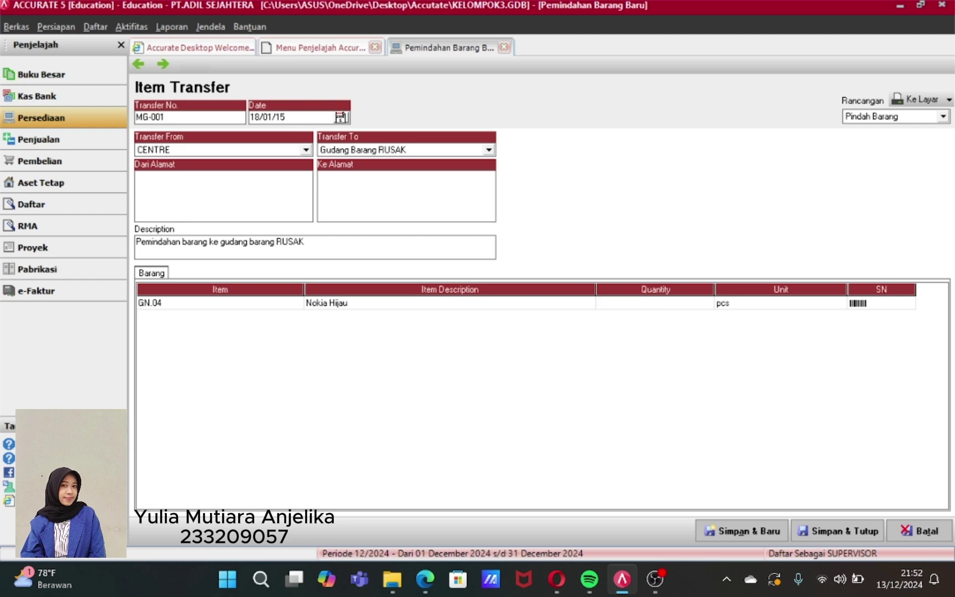
pyautogui.write('2')
pyautogui.press('Tab')
pyautogui.press('Tab')
pyautogui.press('Tab')
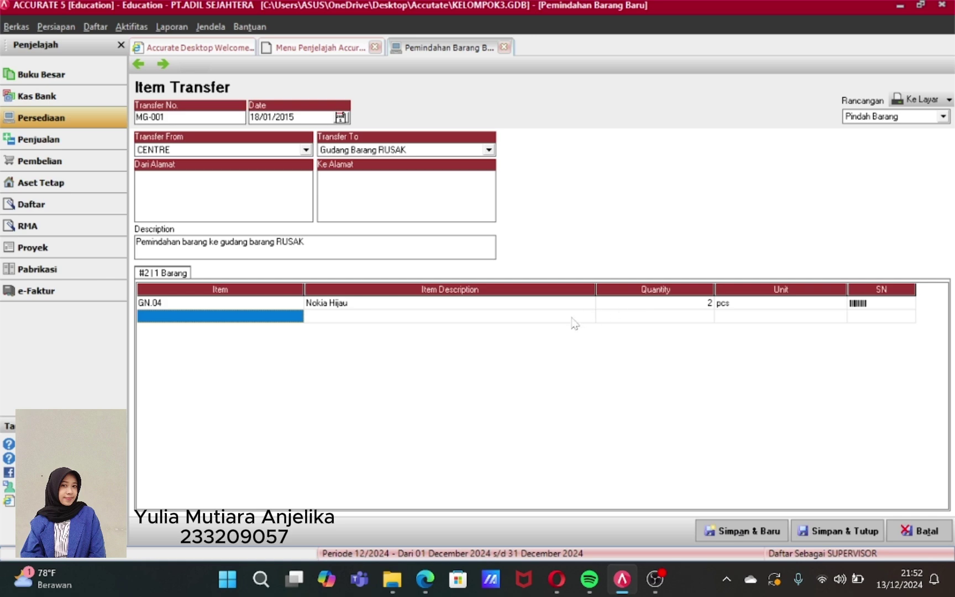
# - Add item GN.03 Nokia Kuning as the second transfer line with a quantity of 3 pcs
pyautogui.click(272, 320)
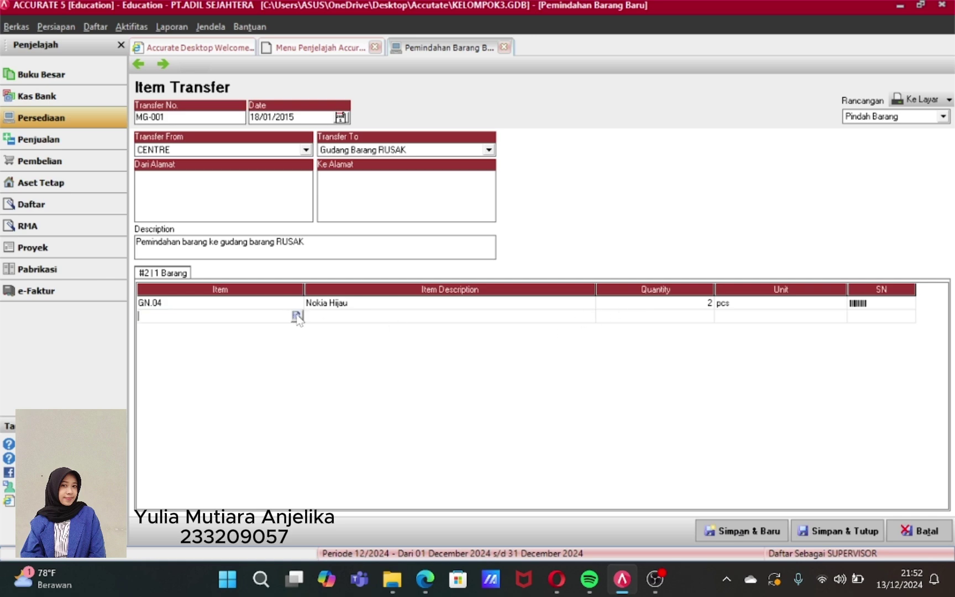
pyautogui.click(298, 316)
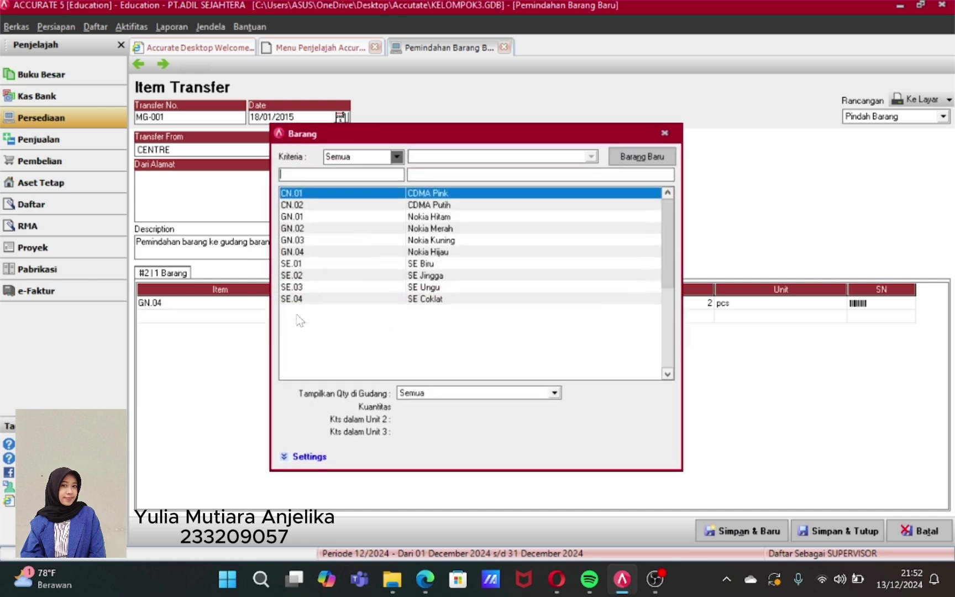
pyautogui.doubleClick(429, 240)
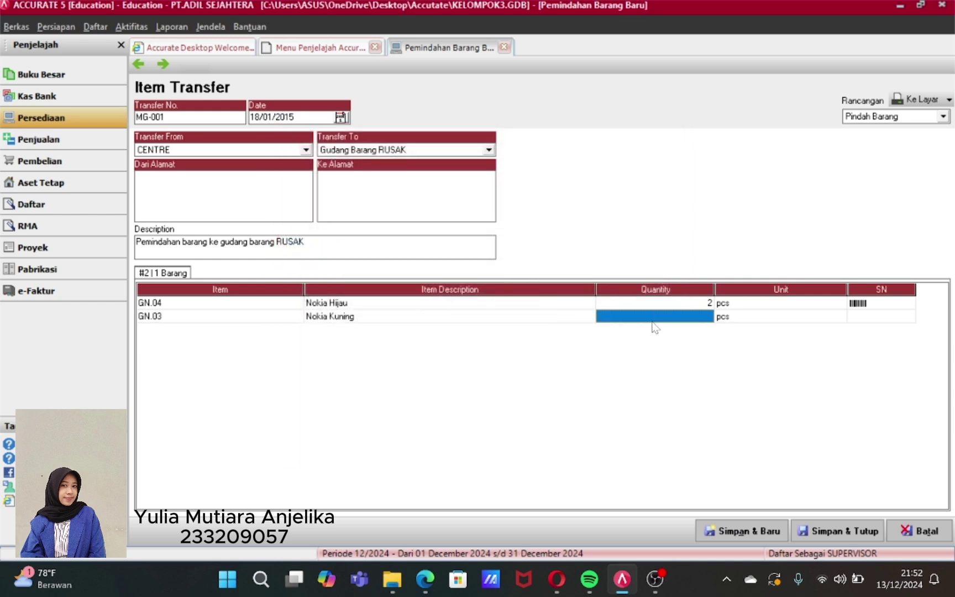
pyautogui.click(656, 320)
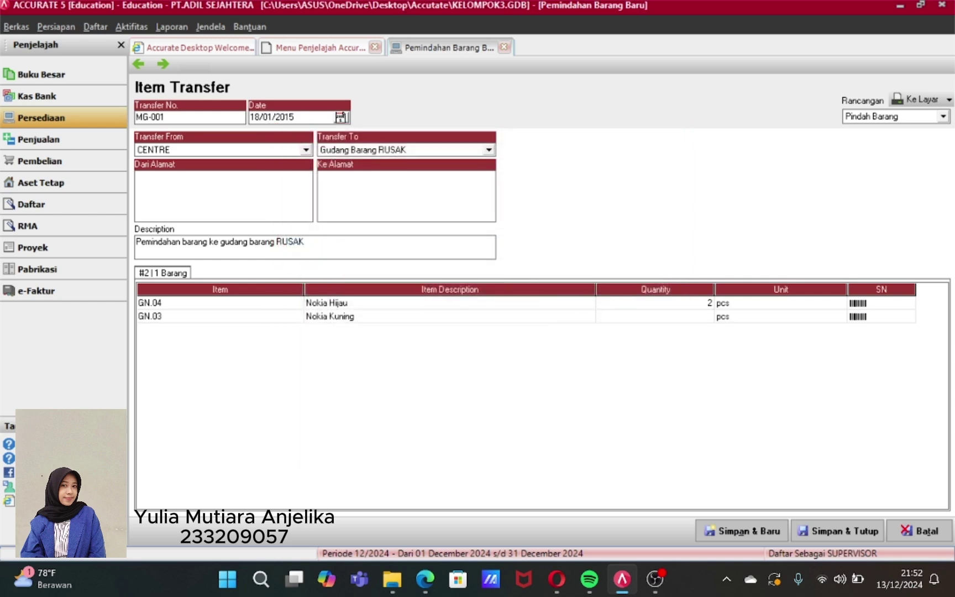
pyautogui.write('3')
pyautogui.press('Return')
pyautogui.press('Return')
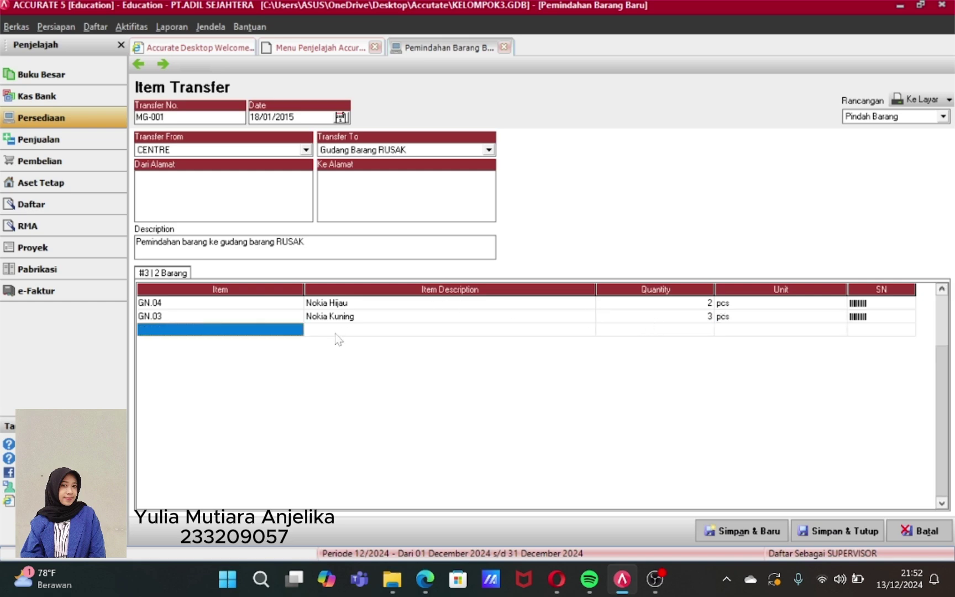
# - Add item SE.04 SE Coklat with a quantity of 2 pcs, and save and close the transfer
pyautogui.click(294, 332)
pyautogui.click(296, 330)
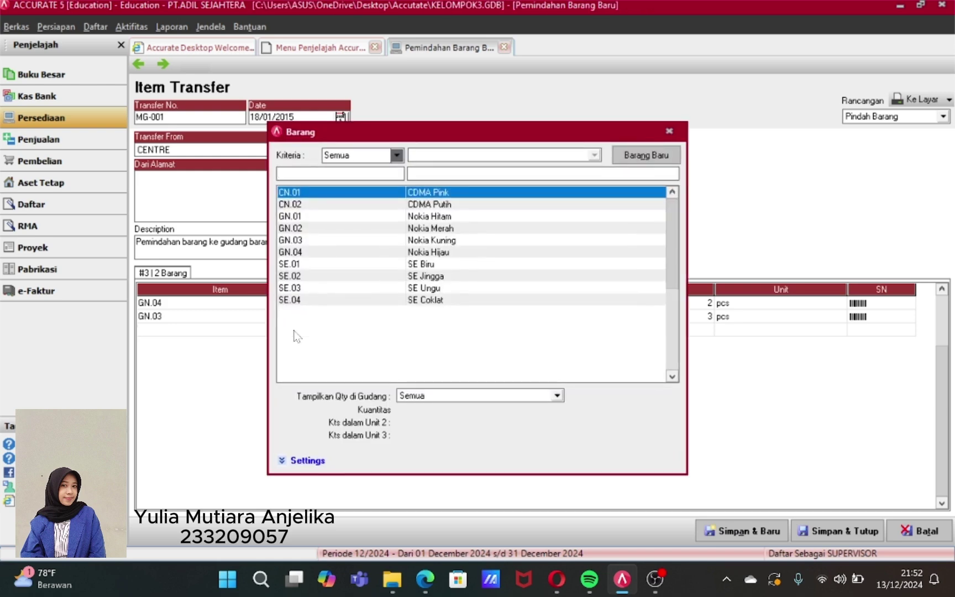
pyautogui.click(435, 300)
pyautogui.doubleClick(436, 300)
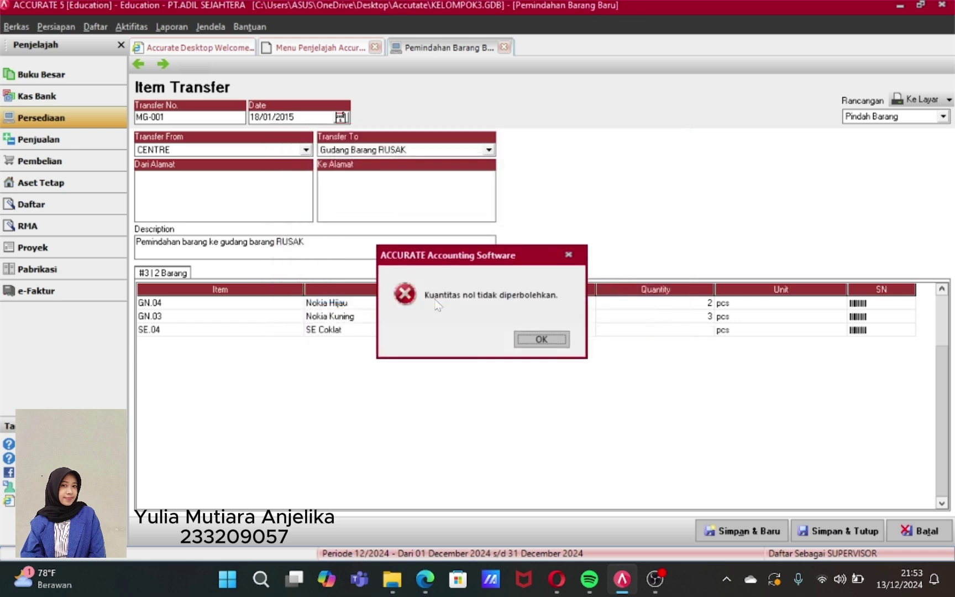
pyautogui.click(543, 340)
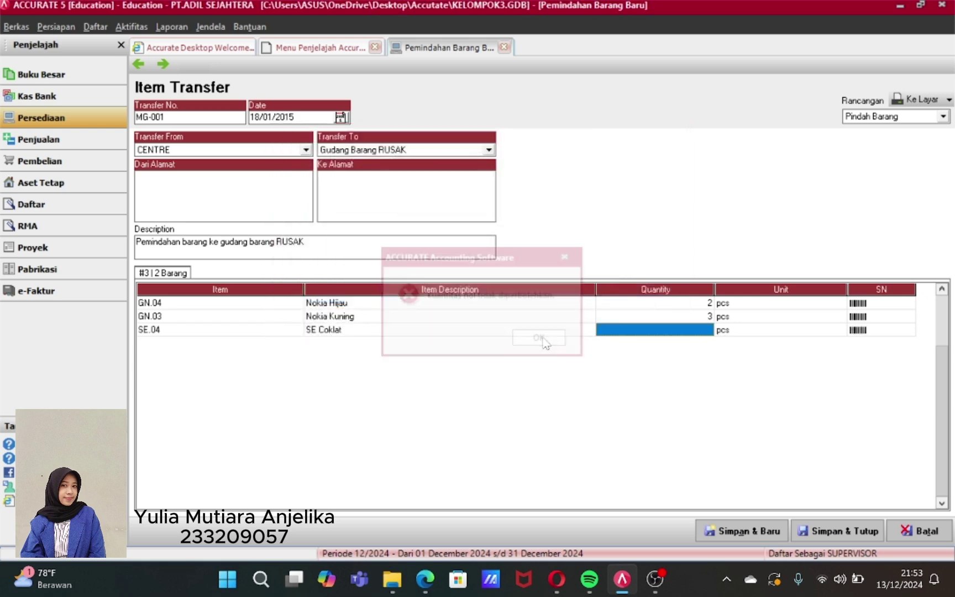
pyautogui.click(654, 335)
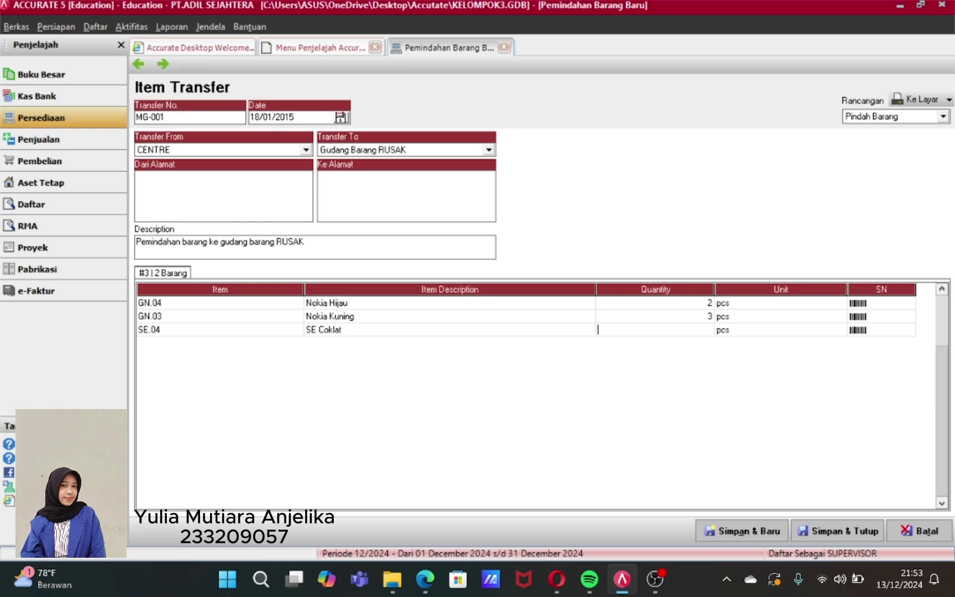
pyautogui.write('2')
pyautogui.press('Tab')
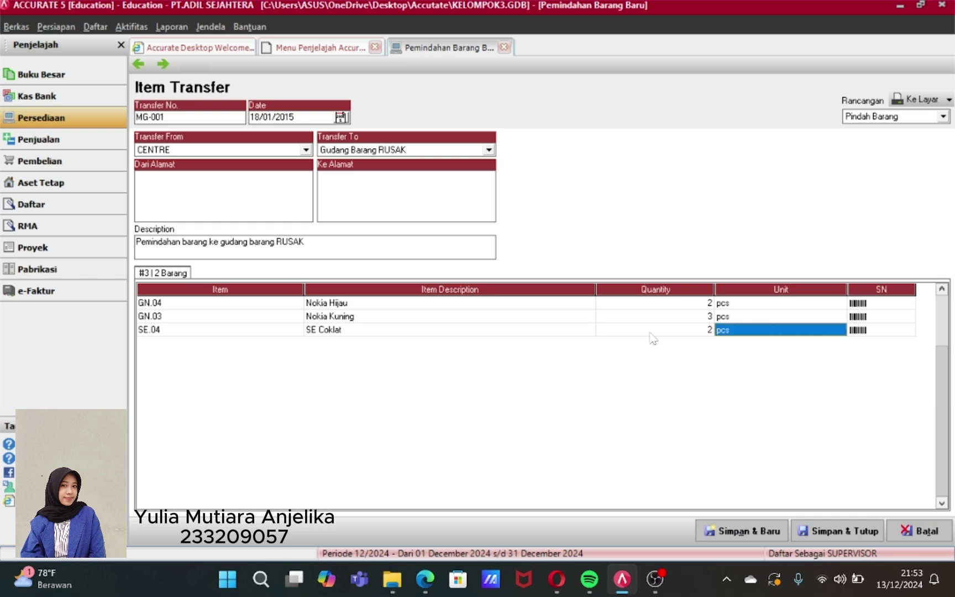
pyautogui.press('Tab')
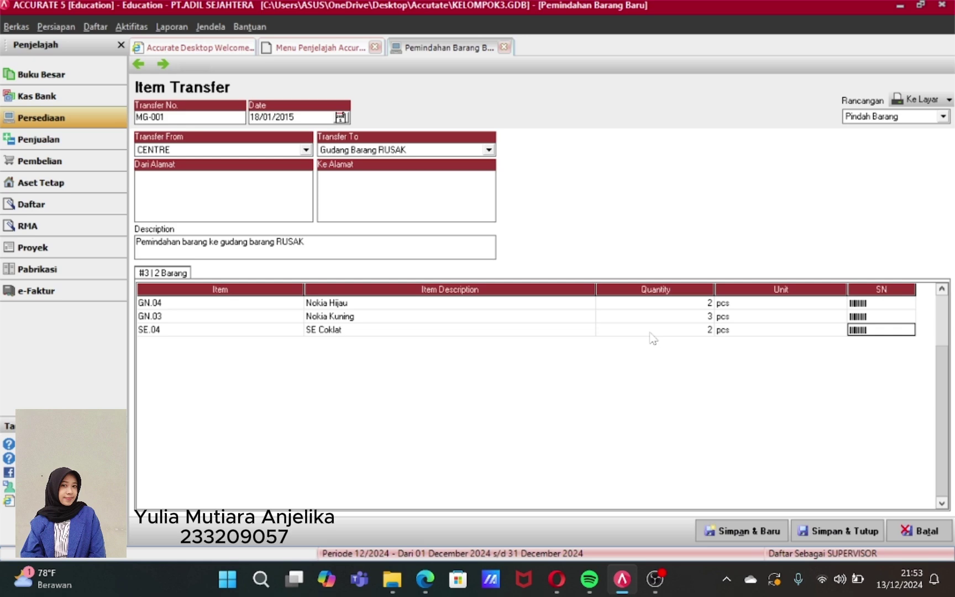
pyautogui.click(839, 531)
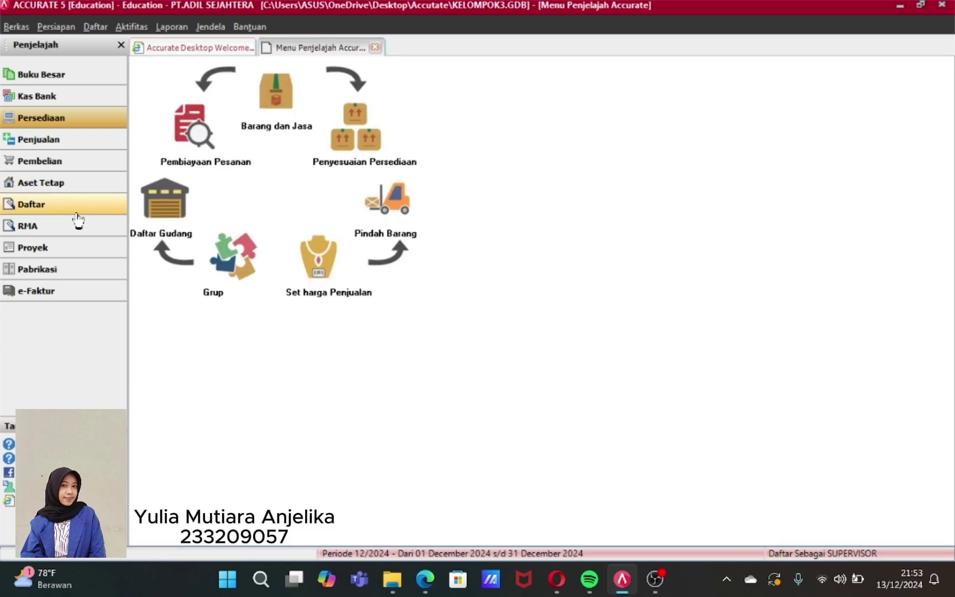
# - Open a new RMA customer claim and set its RMA number to RMA-001
pyautogui.click(69, 228)
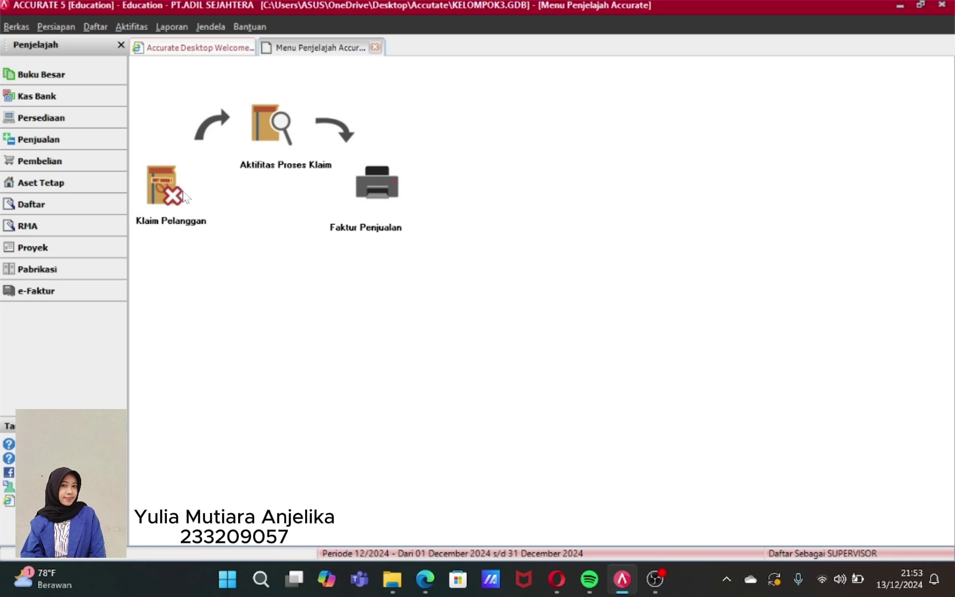
pyautogui.click(166, 188)
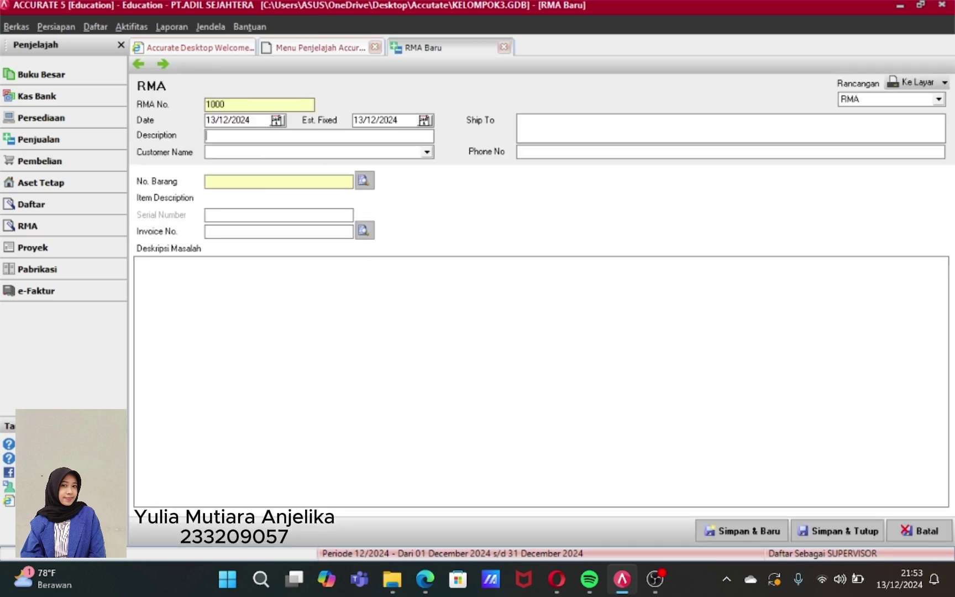
pyautogui.click(226, 104)
pyautogui.press('BackSpace')
pyautogui.press('BackSpace')
pyautogui.press('BackSpace')
pyautogui.press('BackSpace')
pyautogui.write('RMA-001')
# - Set the claim date of the RMA to 18/01/15
pyautogui.click(251, 120)
pyautogui.press('BackSpace')
pyautogui.press('BackSpace')
pyautogui.press('BackSpace')
pyautogui.press('BackSpace')
pyautogui.press('BackSpace')
pyautogui.press('BackSpace')
pyautogui.press('BackSpace')
pyautogui.press('BackSpace')
pyautogui.write('18/01/15')
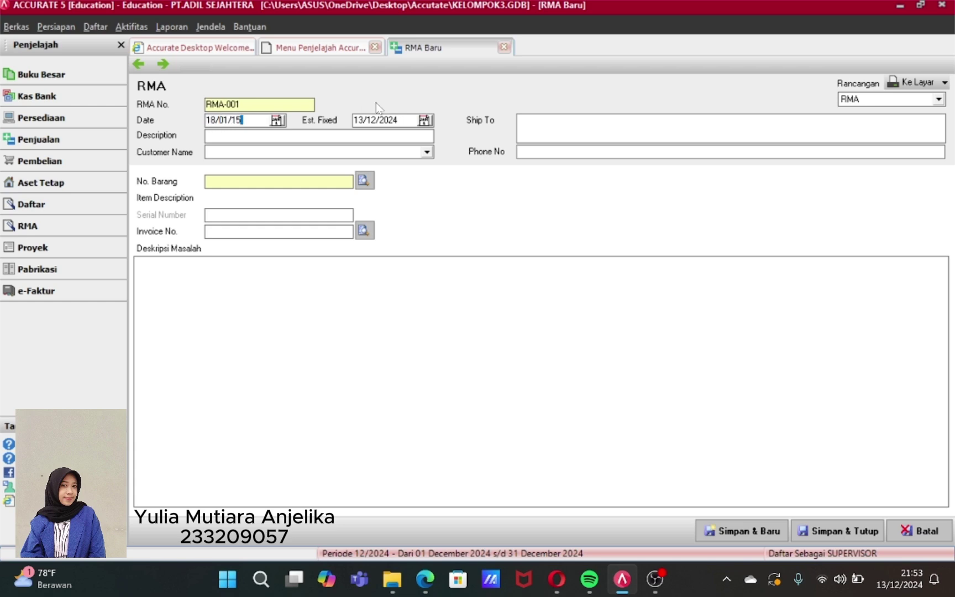
# - Set the estimated fixed date of the RMA to 25/01/15
pyautogui.click(398, 120)
pyautogui.press('BackSpace')
pyautogui.press('BackSpace')
pyautogui.press('BackSpace')
pyautogui.press('BackSpace')
pyautogui.press('BackSpace')
pyautogui.press('BackSpace')
pyautogui.press('BackSpace')
pyautogui.press('BackSpace')
pyautogui.write('25/01/15')
# - Enter the claim description "Klaim untuk diperbaiki dari Mega"
pyautogui.press('Tab')
pyautogui.write('la')
pyautogui.press('BackSpace')
pyautogui.press('BackSpace')
pyautogui.write('laim')
pyautogui.press('BackSpace')
pyautogui.press('BackSpace')
pyautogui.press('BackSpace')
pyautogui.press('BackSpace')
pyautogui.press('BackSpace')
pyautogui.write('Klaim ')
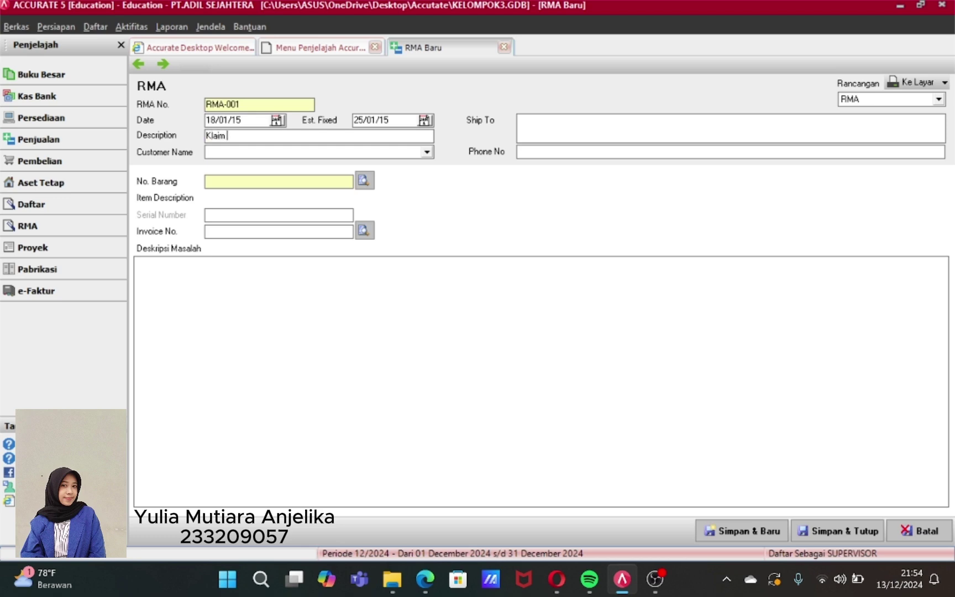
pyautogui.write('untuk diperbaiki')
pyautogui.write('dari M')
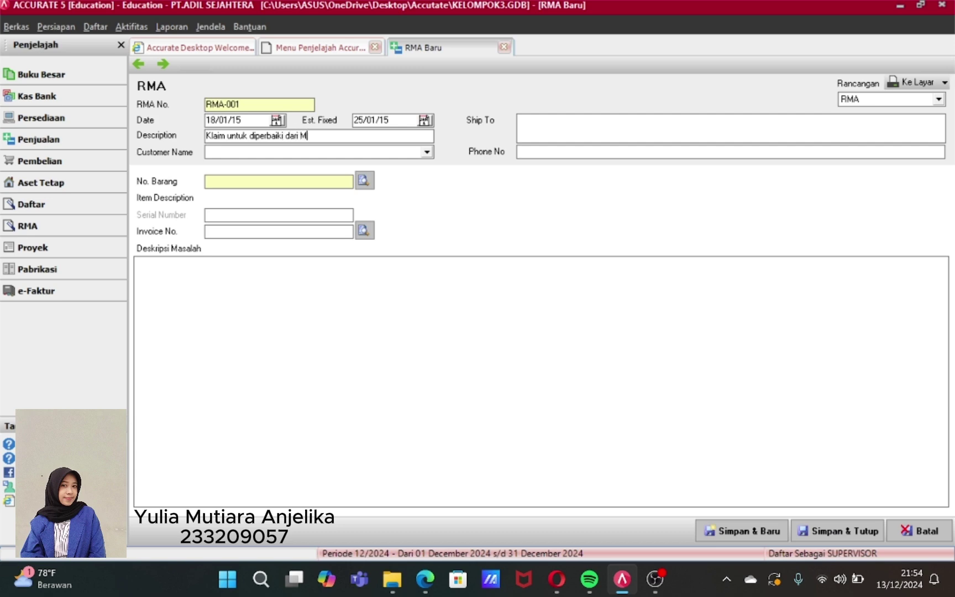
pyautogui.write('ega')
# - Choose Mega as the claim's customer, with Mega as the ship-to address
pyautogui.click(553, 128)
pyautogui.write('Mega')
pyautogui.click(427, 151)
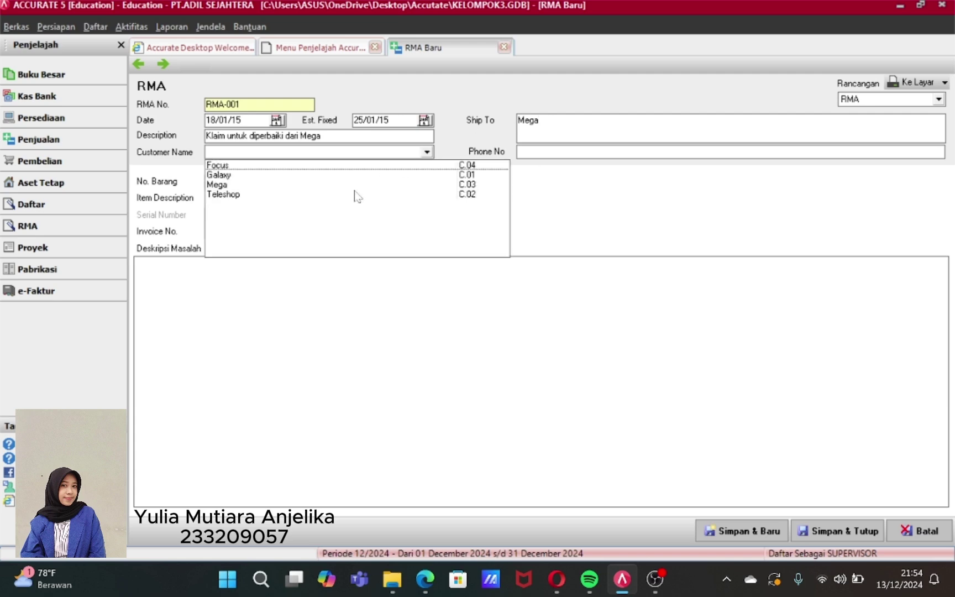
pyautogui.click(316, 195)
pyautogui.click(429, 153)
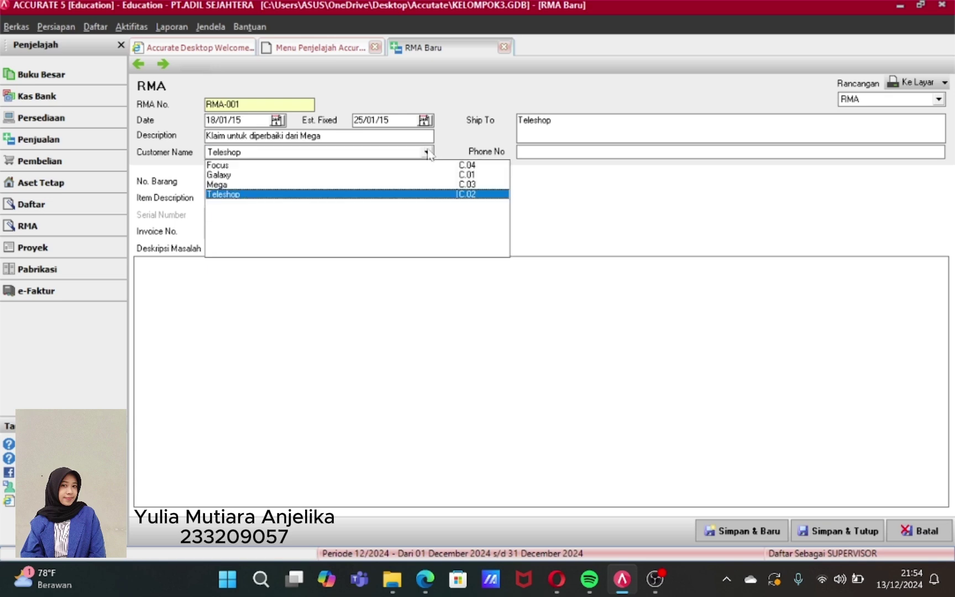
pyautogui.press('Up')
pyautogui.press('Return')
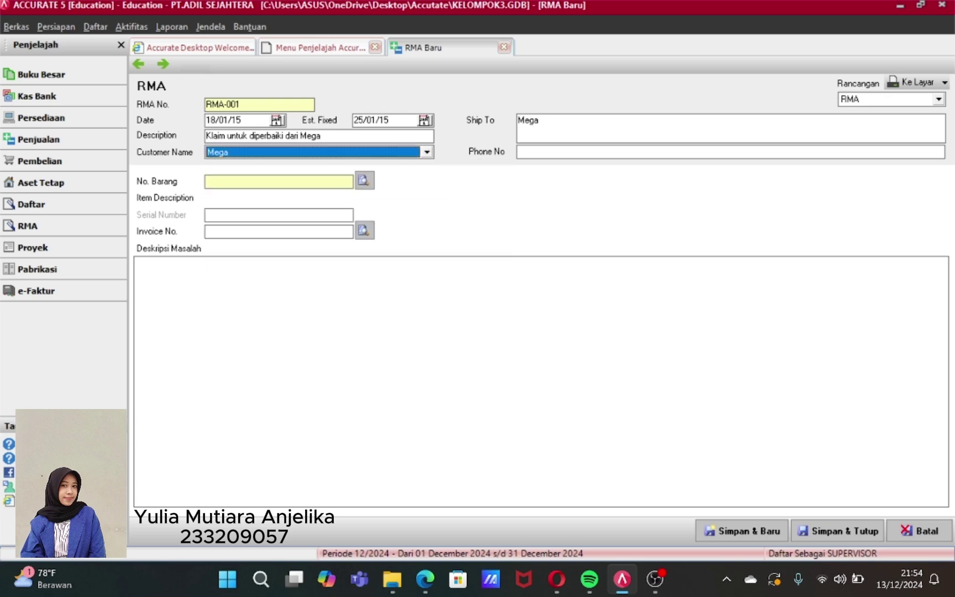
# - Select SE.02 SE Jingga as the claimed item
pyautogui.press('Tab')
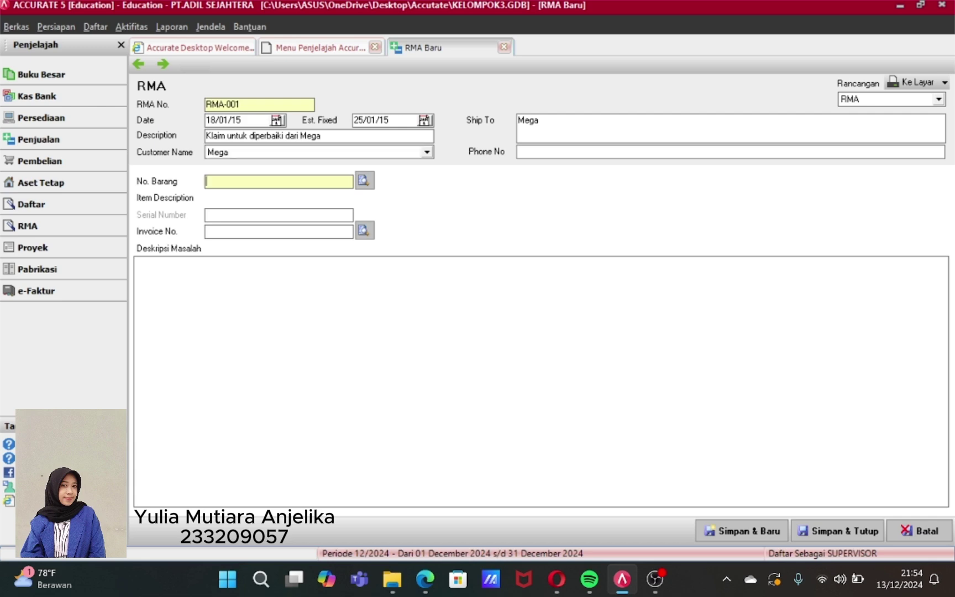
pyautogui.click(364, 181)
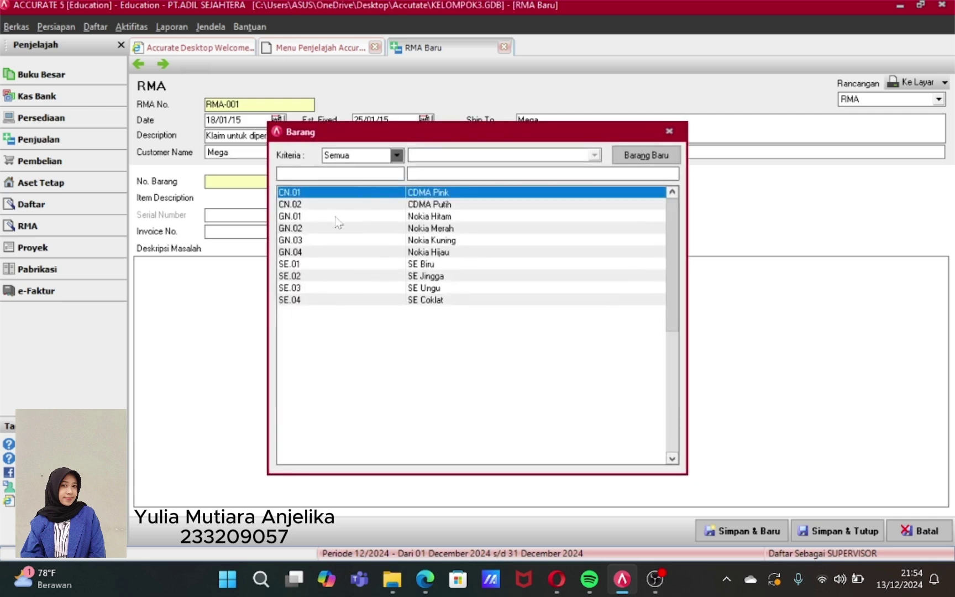
pyautogui.doubleClick(322, 276)
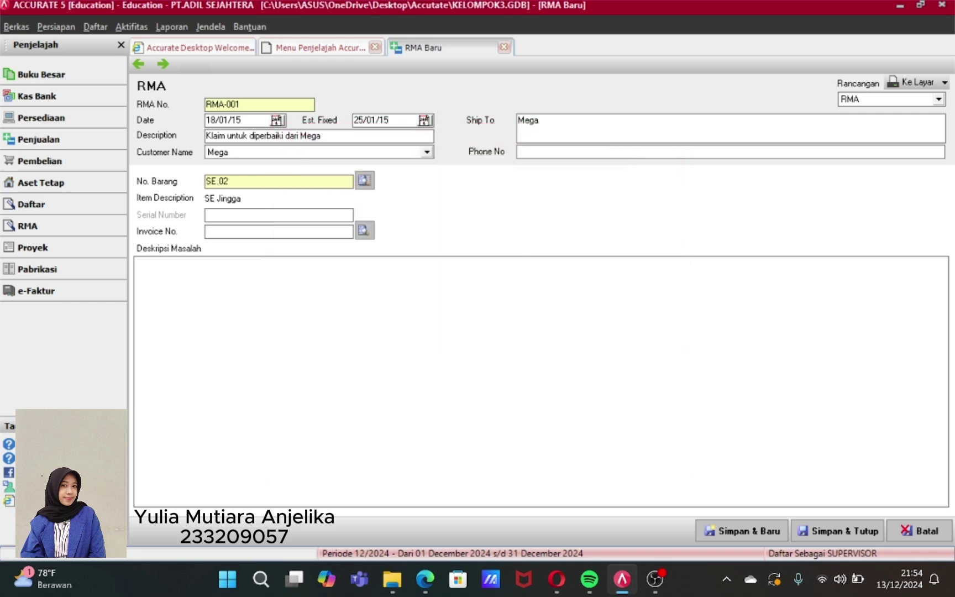
# - Link invoice SI.002 to the customer claim and save and close the RMA
pyautogui.click(364, 230)
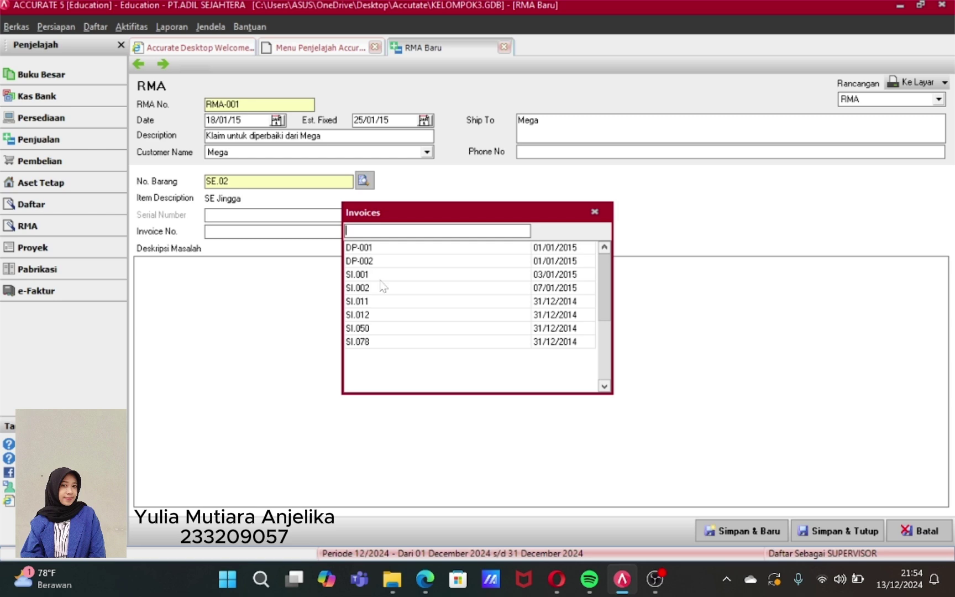
pyautogui.doubleClick(481, 287)
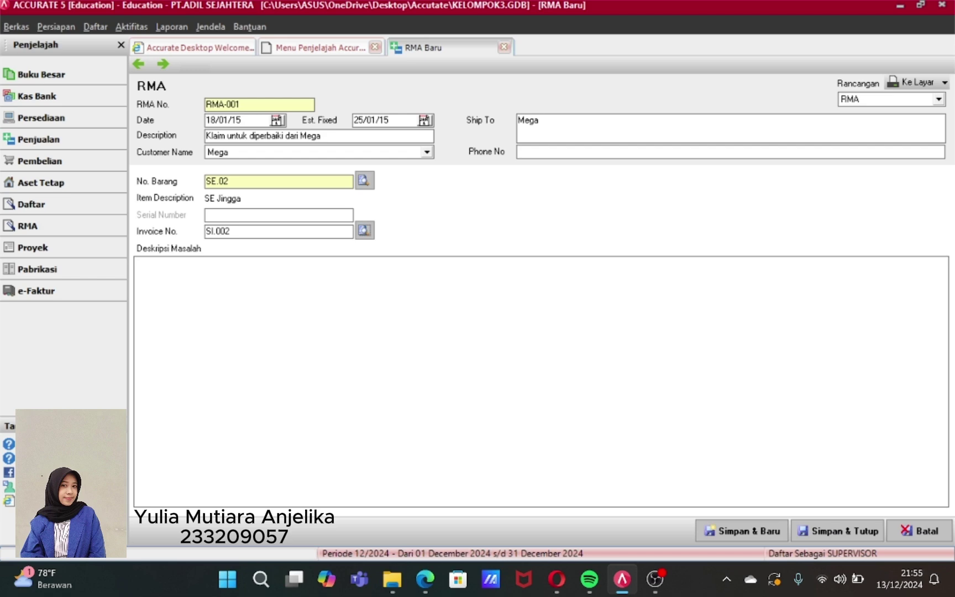
pyautogui.click(839, 531)
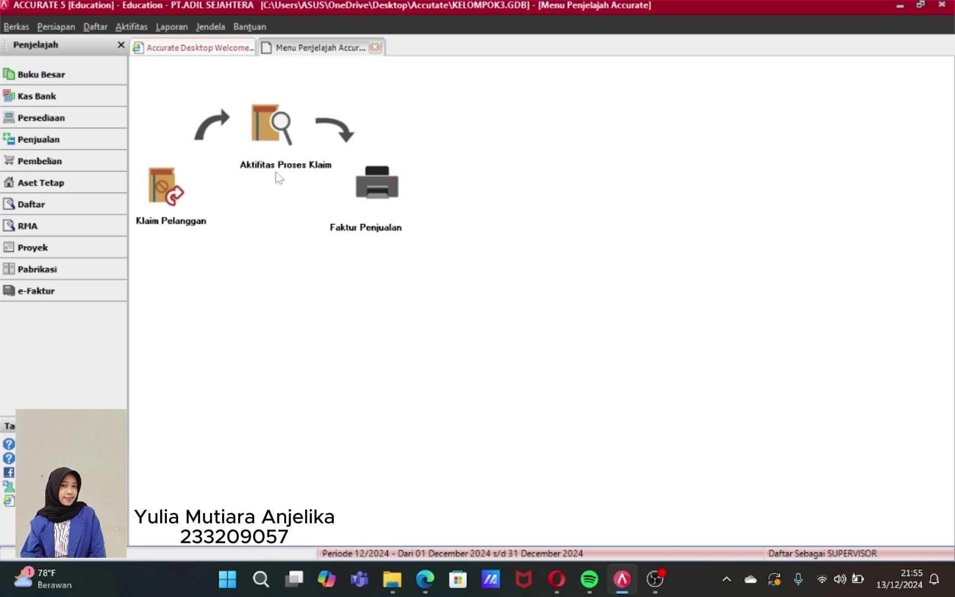
# - Create a new claim-processing activity with the RMA action number MG-001
pyautogui.click(271, 148)
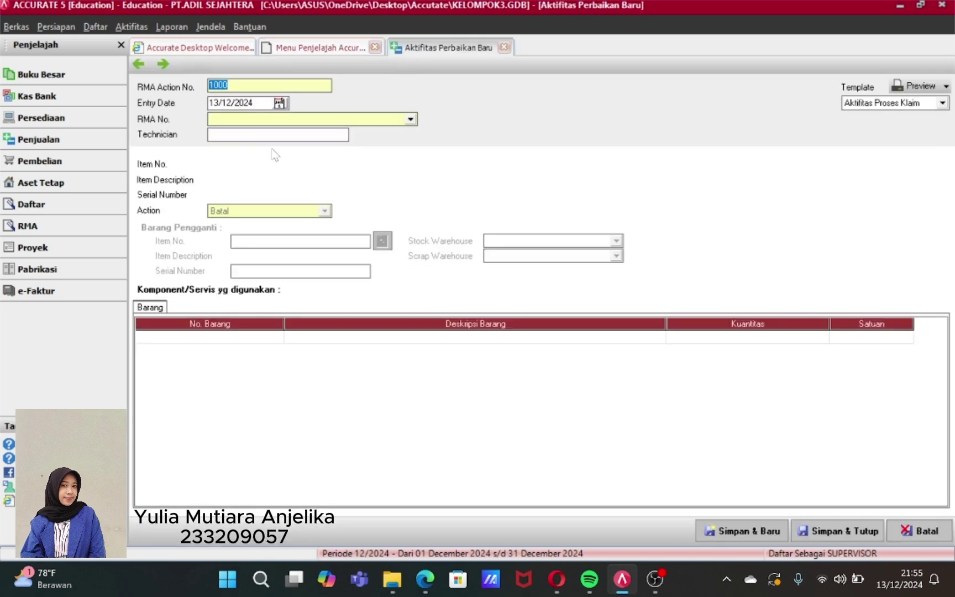
pyautogui.press('BackSpace')
pyautogui.write('MG-001')
# - Set the entry date of the claim-processing activity to 18/01/15
pyautogui.click(253, 103)
pyautogui.press('BackSpace')
pyautogui.press('BackSpace')
pyautogui.press('BackSpace')
pyautogui.press('BackSpace')
pyautogui.press('BackSpace')
pyautogui.press('BackSpace')
pyautogui.press('BackSpace')
pyautogui.press('BackSpace')
pyautogui.write('180115')
# - Base the activity on claim RMA-001 and set its action to Diperbaiki
pyautogui.click(411, 119)
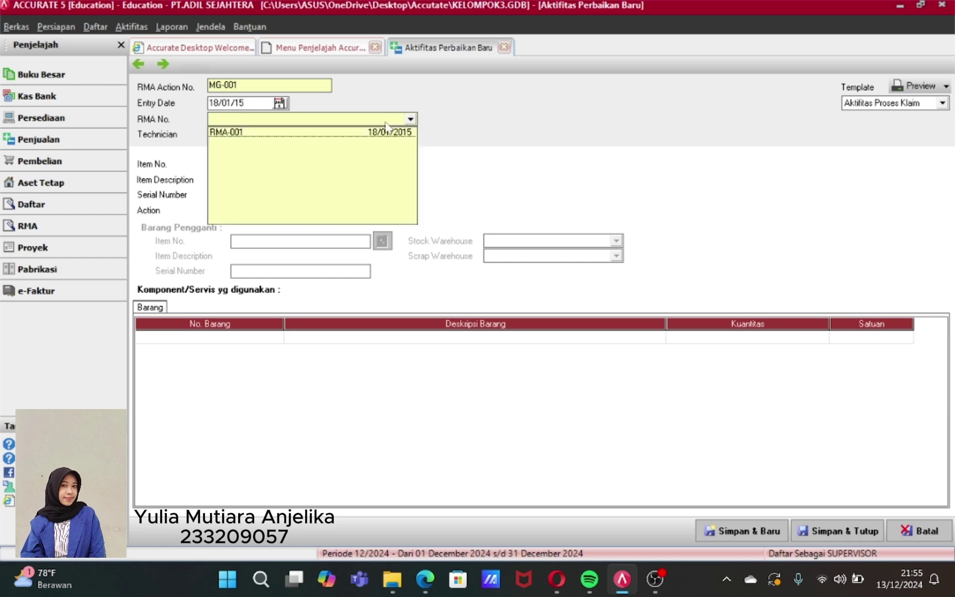
pyautogui.click(362, 132)
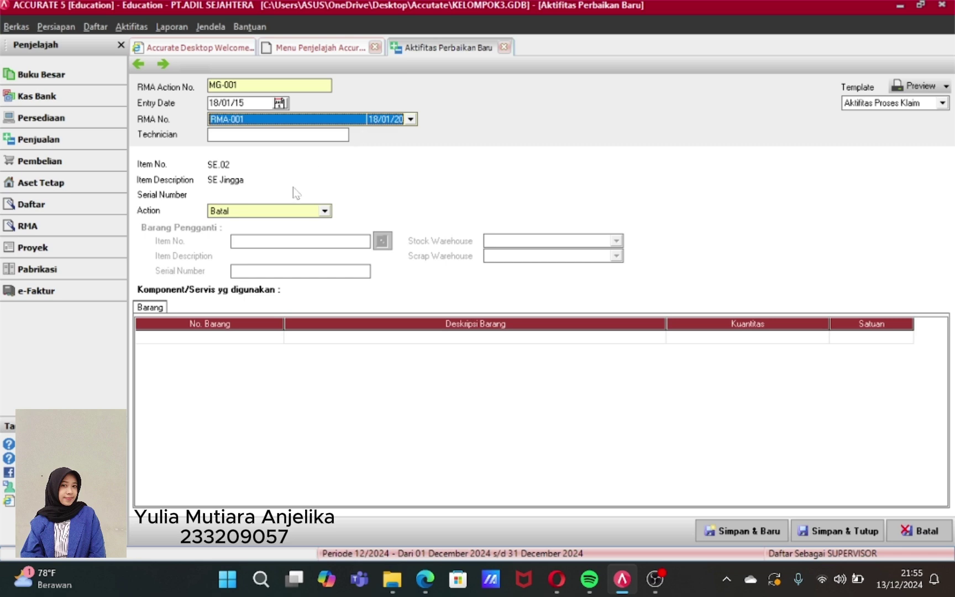
pyautogui.click(325, 211)
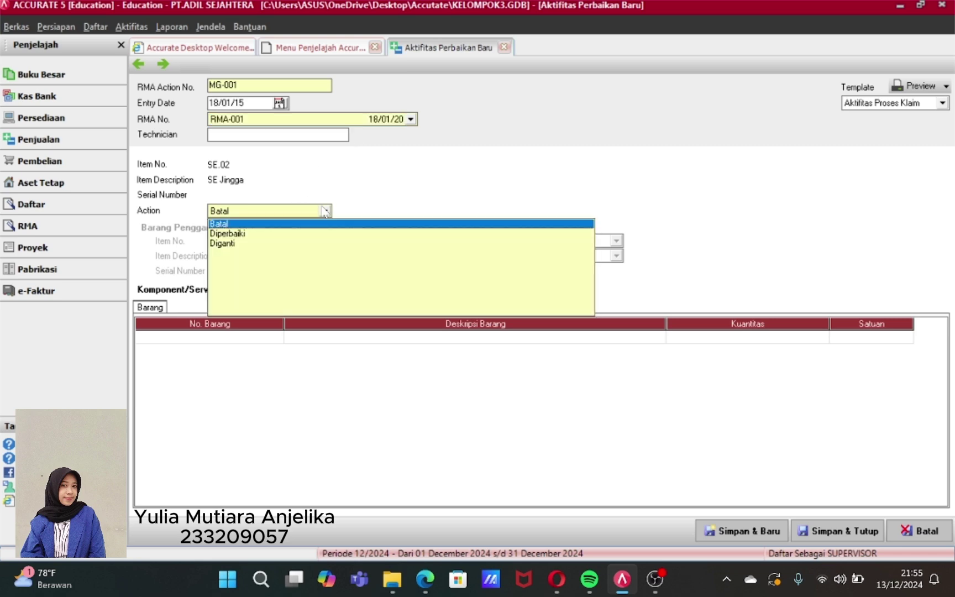
pyautogui.click(266, 235)
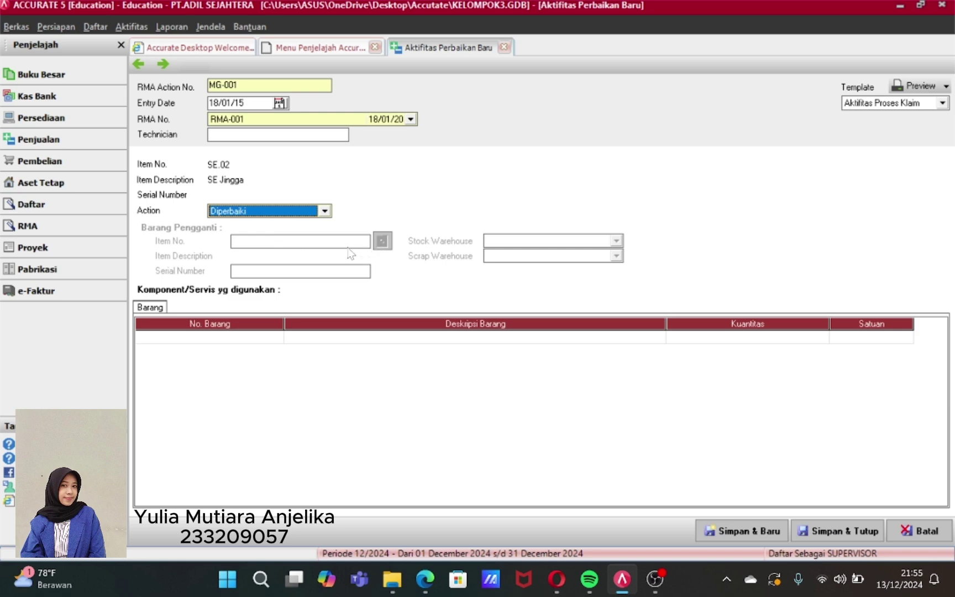
# - Add SE.02 SE Jingga with quantity 1 as the component used, then save and close the activity
pyautogui.click(257, 341)
pyautogui.click(277, 338)
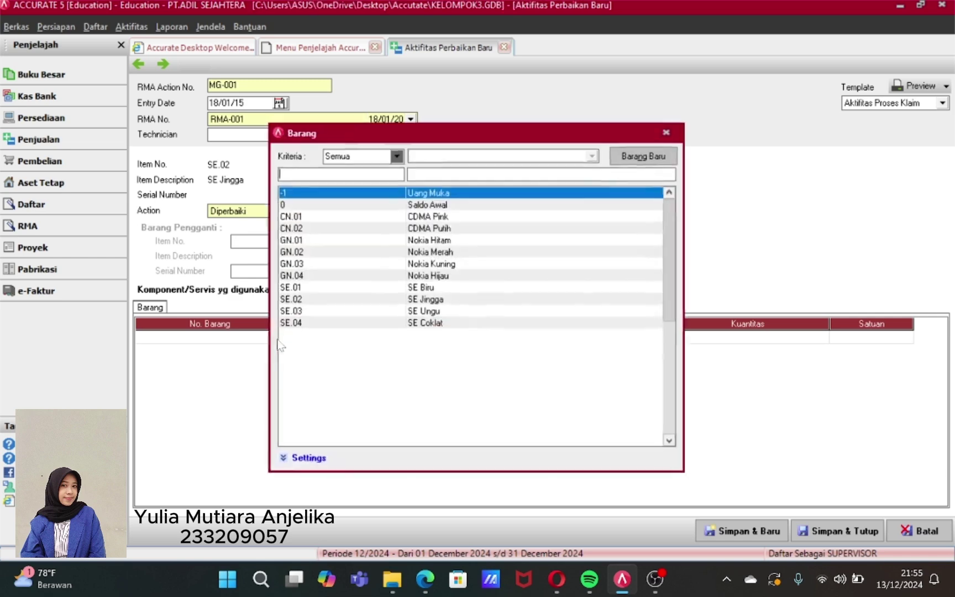
pyautogui.doubleClick(347, 306)
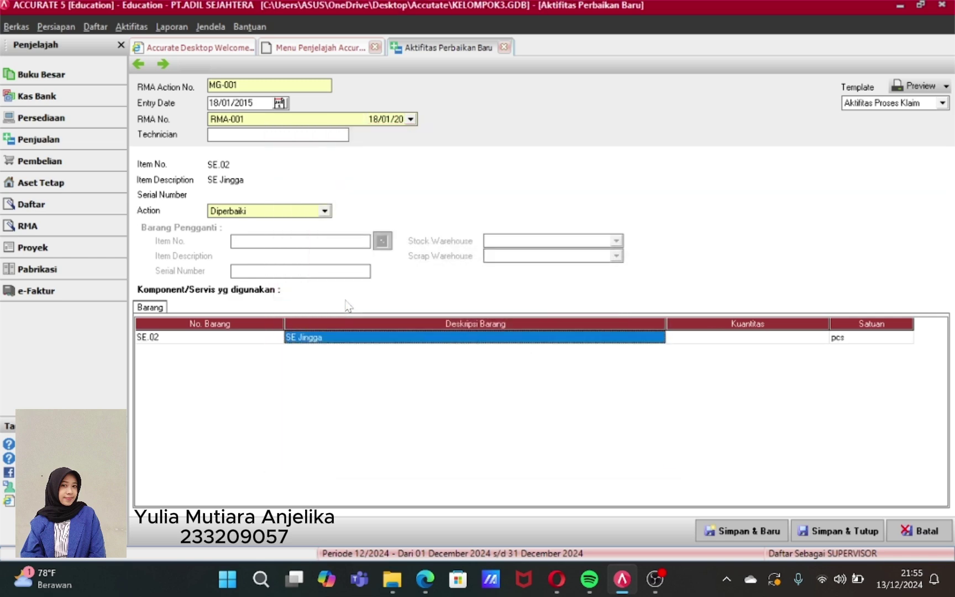
pyautogui.click(703, 337)
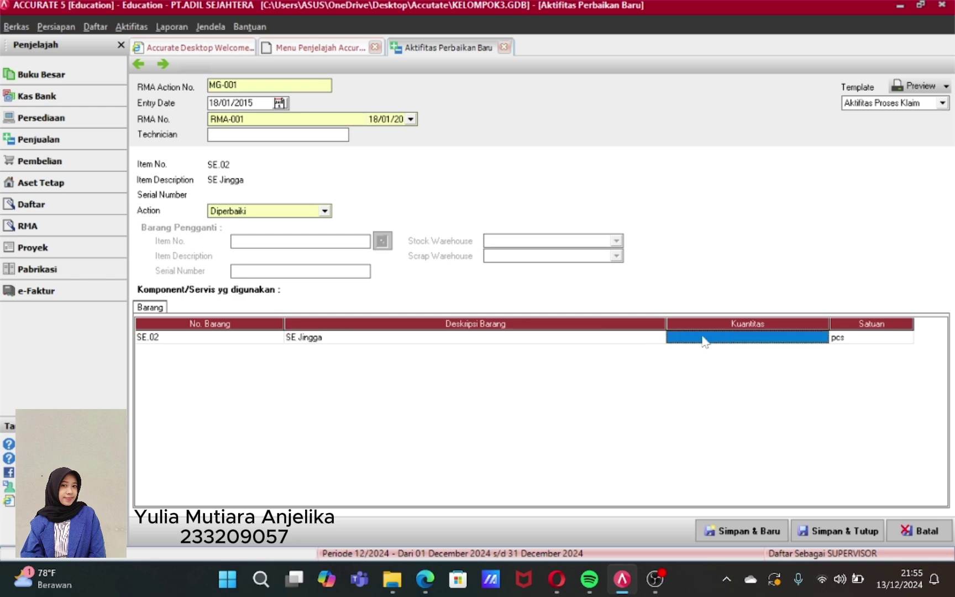
pyautogui.write('11')
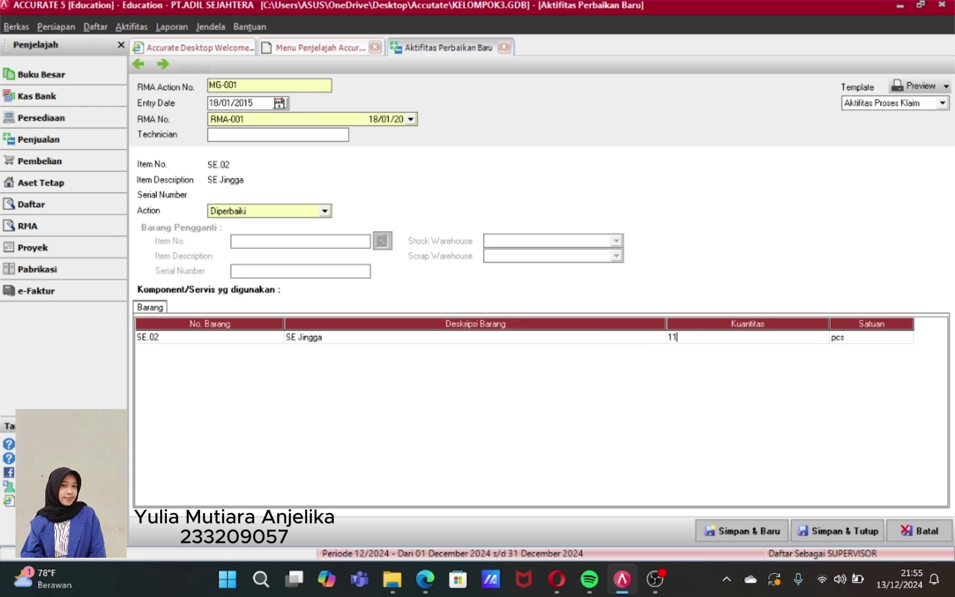
pyautogui.press('BackSpace')
pyautogui.press('Tab')
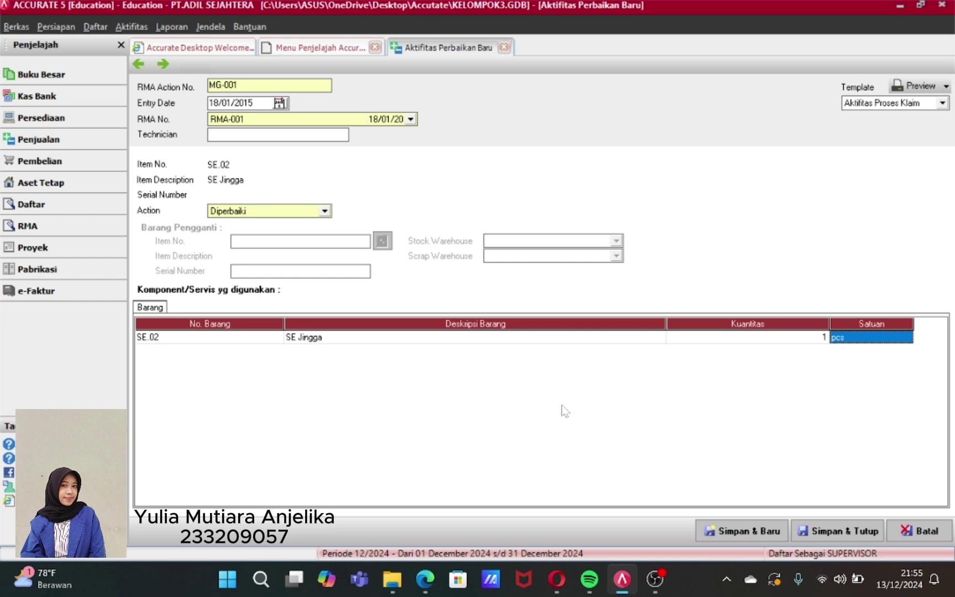
pyautogui.click(843, 532)
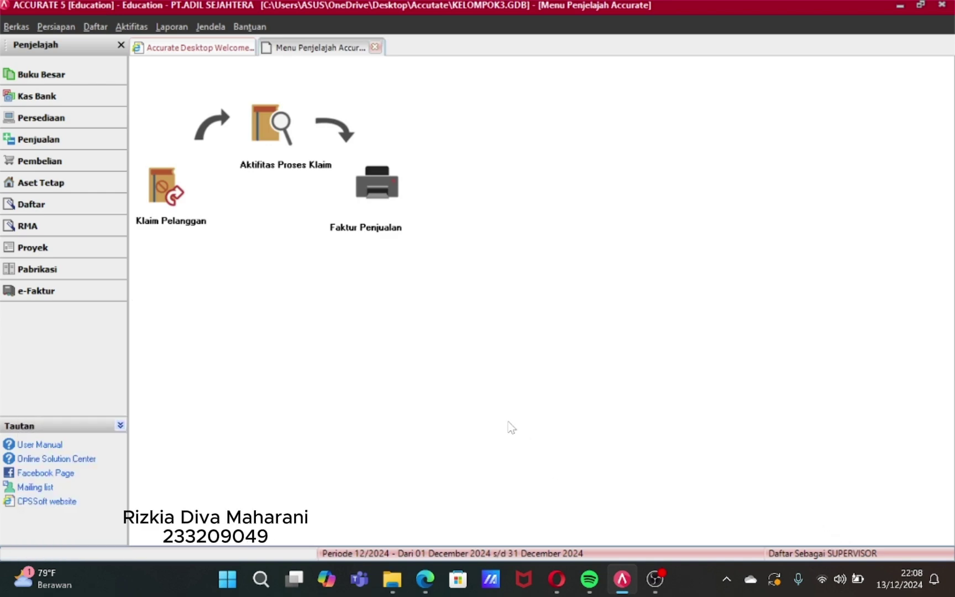
# - Create a new fixed asset record and set its asset type to Peralatan
pyautogui.click(86, 184)
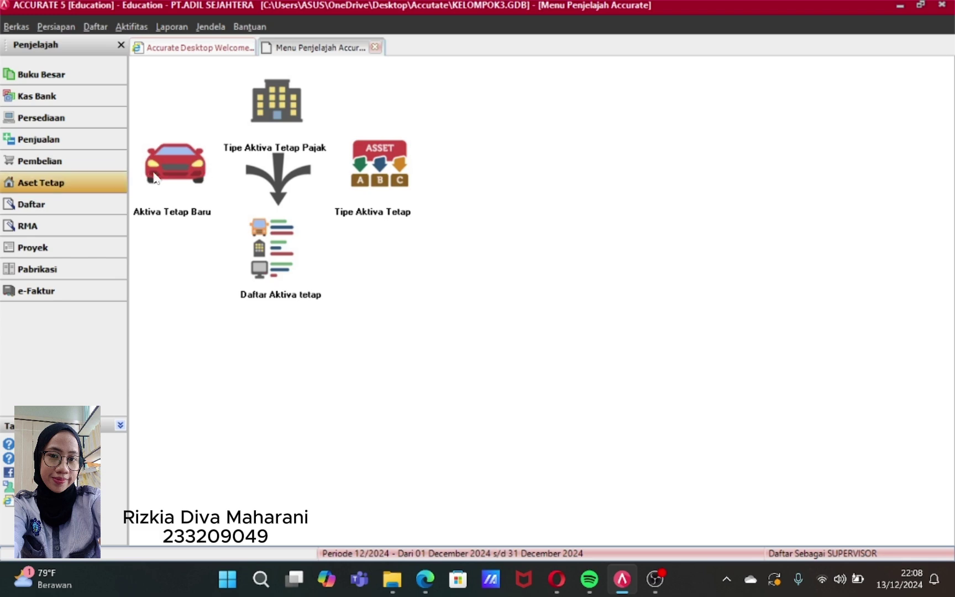
pyautogui.click(173, 175)
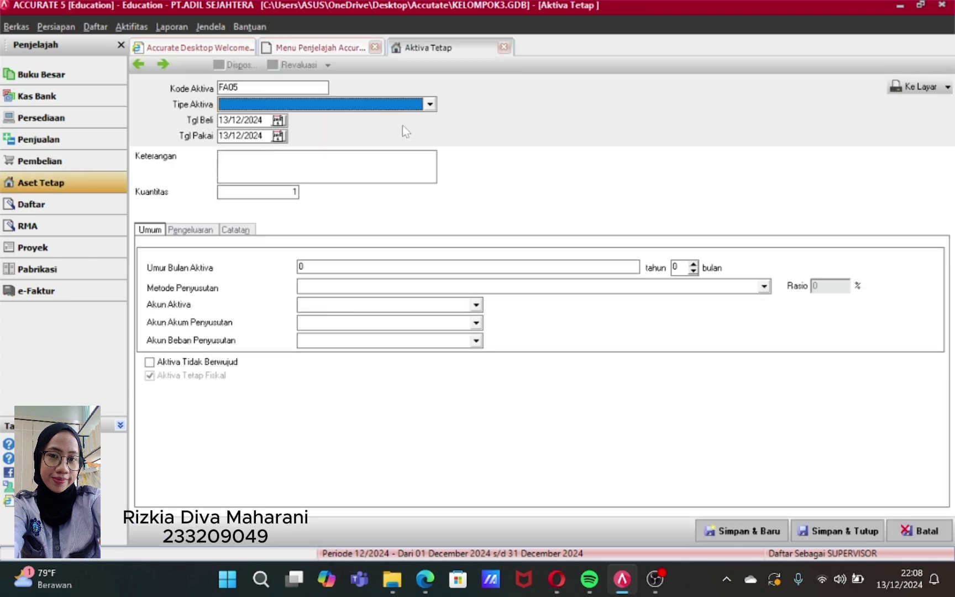
pyautogui.click(430, 105)
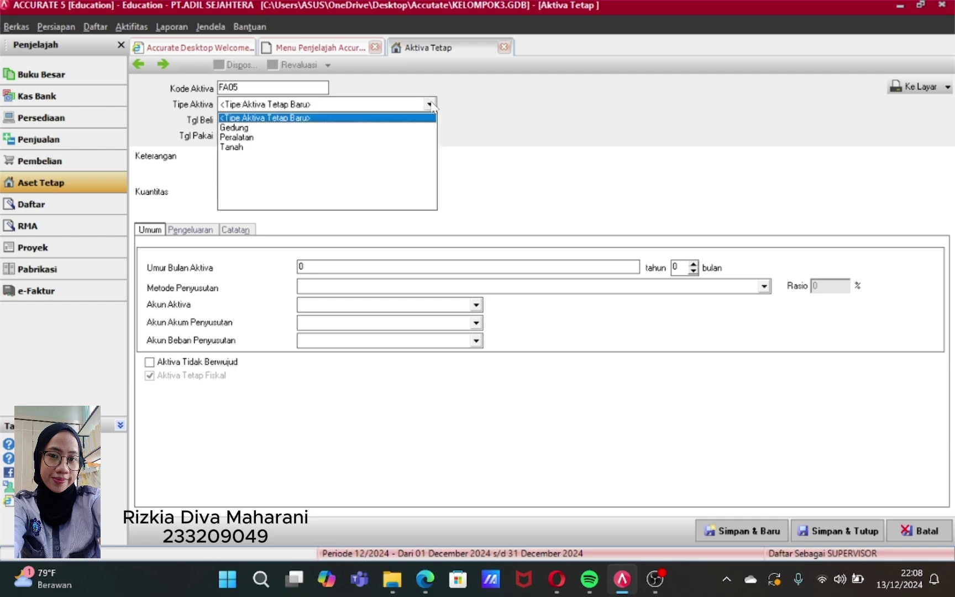
pyautogui.click(241, 136)
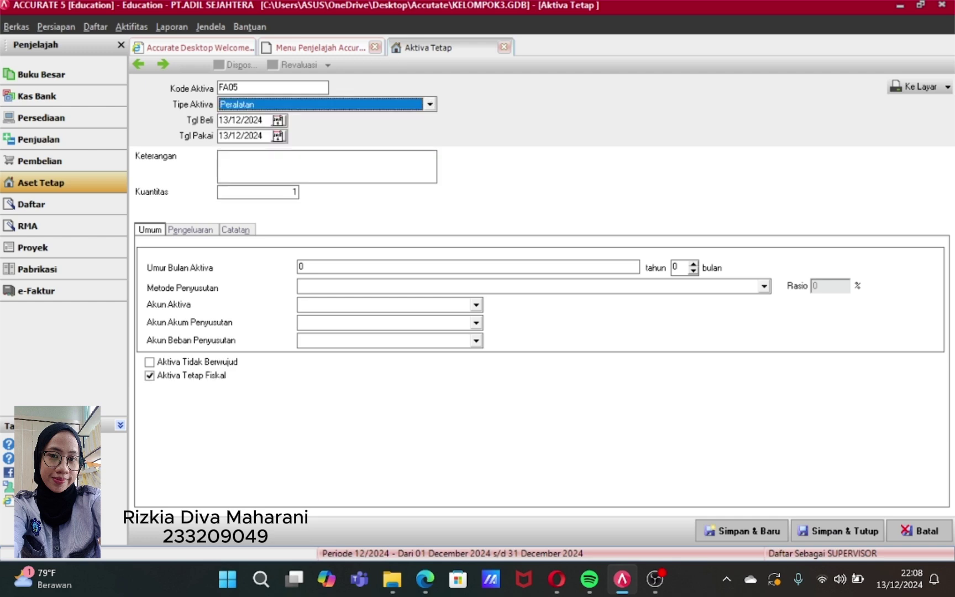
# - Set the fixed asset's purchase date to 20/01/15
pyautogui.press('Tab')
pyautogui.press('BackSpace')
pyautogui.press('BackSpace')
pyautogui.press('BackSpace')
pyautogui.press('BackSpace')
pyautogui.press('BackSpace')
pyautogui.press('BackSpace')
pyautogui.press('BackSpace')
pyautogui.press('BackSpace')
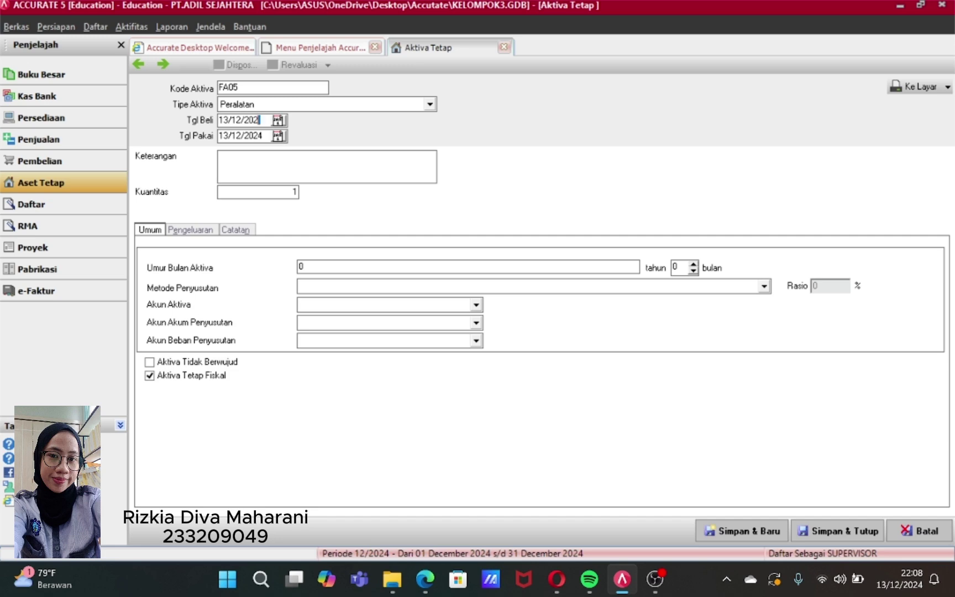
pyautogui.write('20/01/15')
# - Set the fixed asset's usage date to 01/02/15
pyautogui.press('Tab')
pyautogui.press('BackSpace')
pyautogui.press('BackSpace')
pyautogui.press('BackSpace')
pyautogui.press('BackSpace')
pyautogui.press('BackSpace')
pyautogui.press('BackSpace')
pyautogui.press('BackSpace')
pyautogui.press('BackSpace')
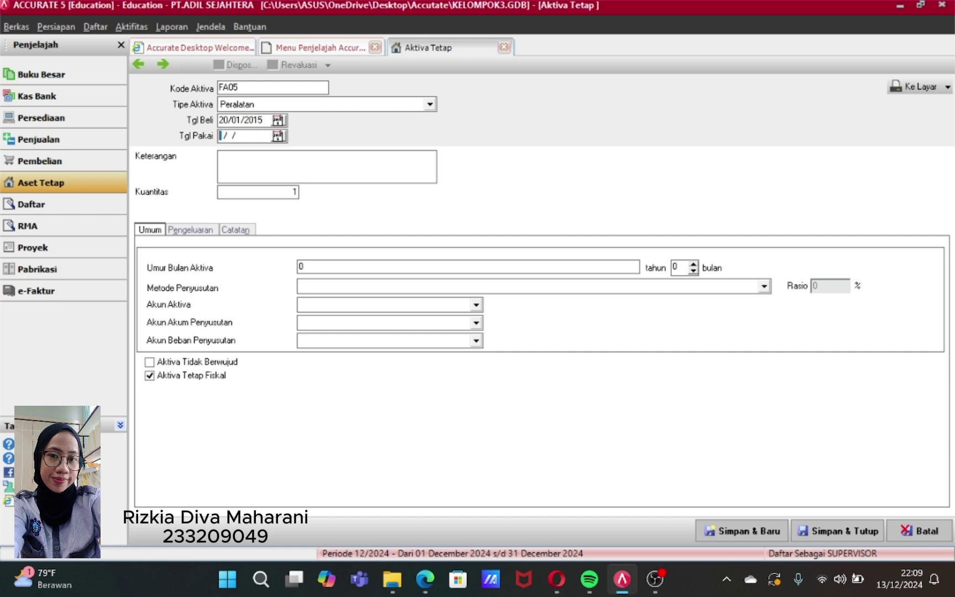
pyautogui.write('01/02/1')
pyautogui.write('5')
# - Enter "Meja Kerja Direksi" as the fixed asset's description
pyautogui.press('Tab')
pyautogui.write('Meja ker')
pyautogui.press('BackSpace')
pyautogui.press('BackSpace')
pyautogui.press('BackSpace')
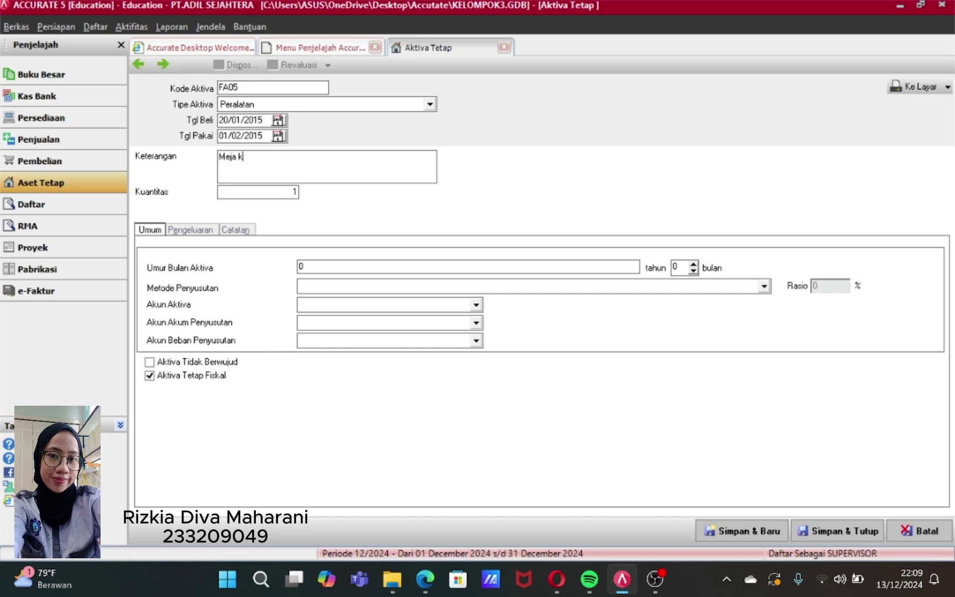
pyautogui.write('Kerja Direksi')
pyautogui.click(303, 266)
pyautogui.click(204, 232)
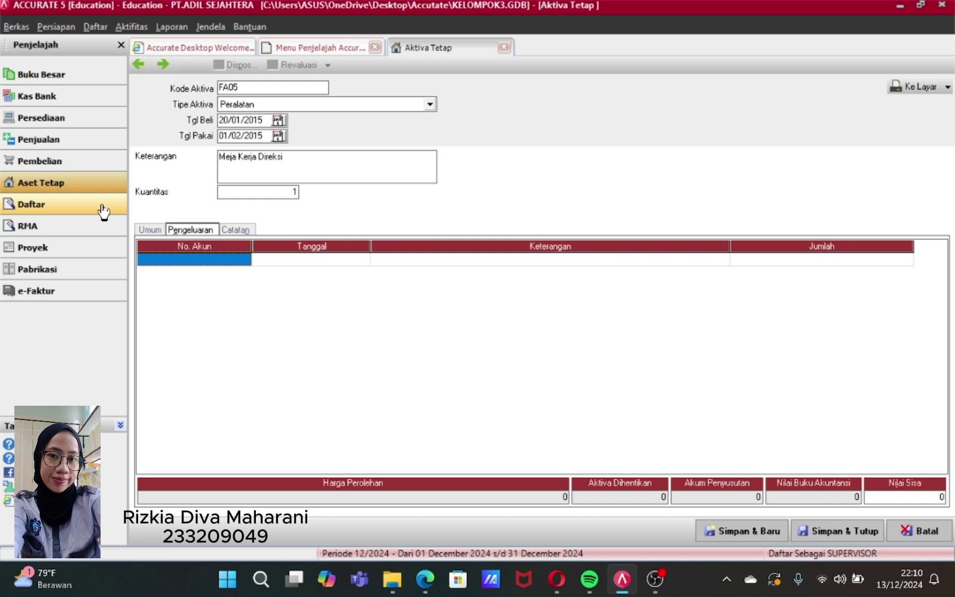
pyautogui.click(151, 230)
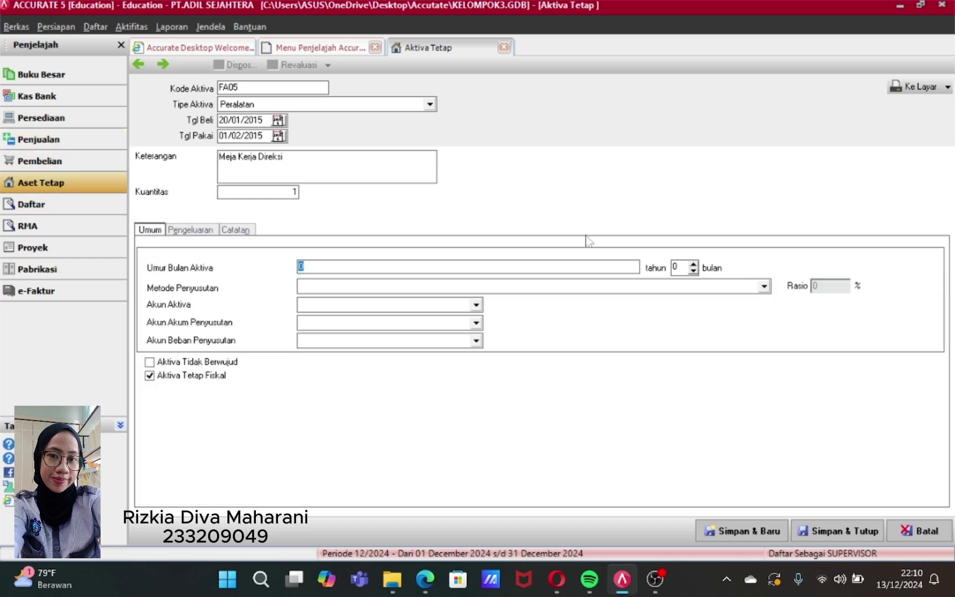
# - Set the depreciation method to Metode Saldo Menurun and the asset account to Peralatan
pyautogui.click(764, 286)
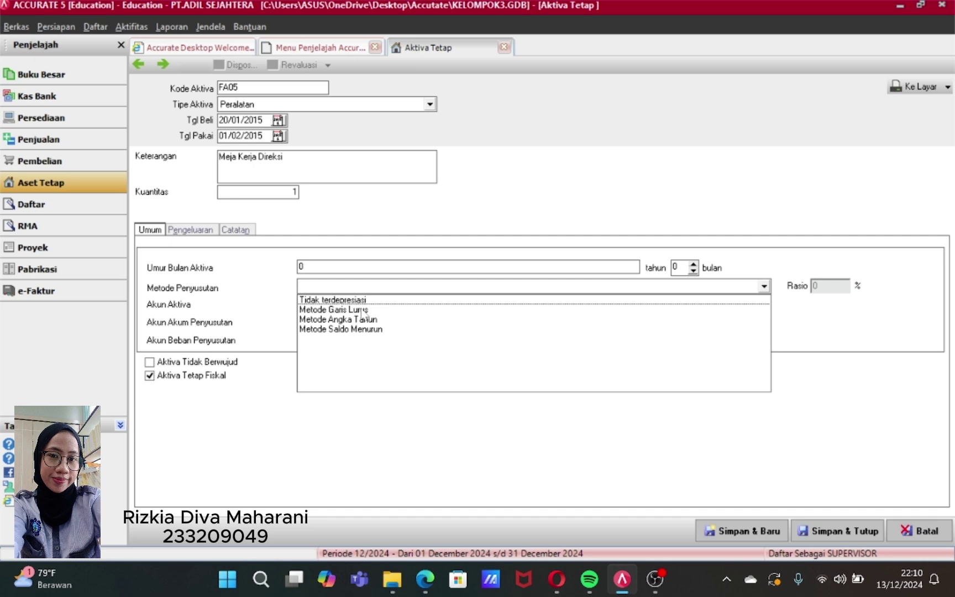
pyautogui.click(360, 330)
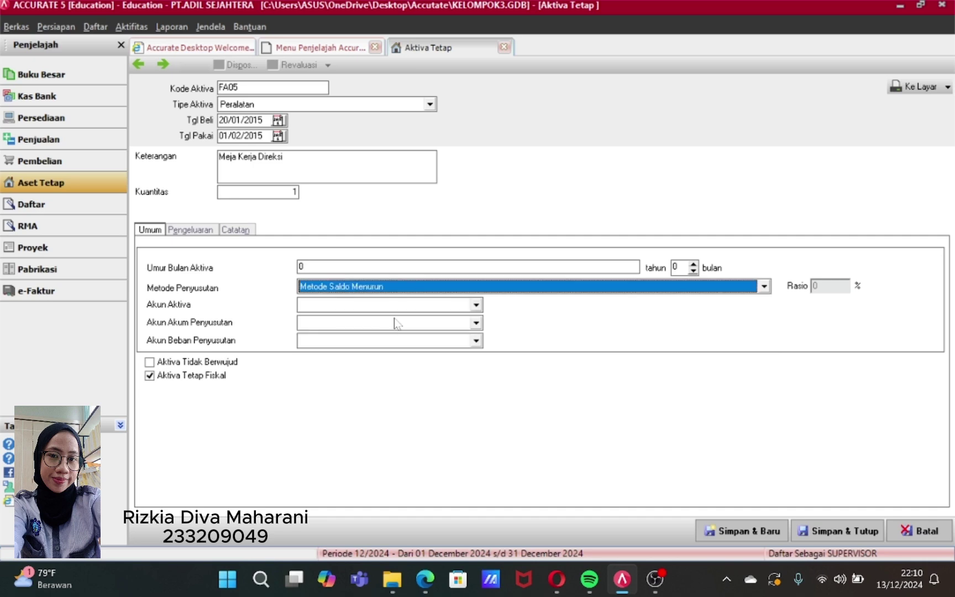
pyautogui.click(476, 305)
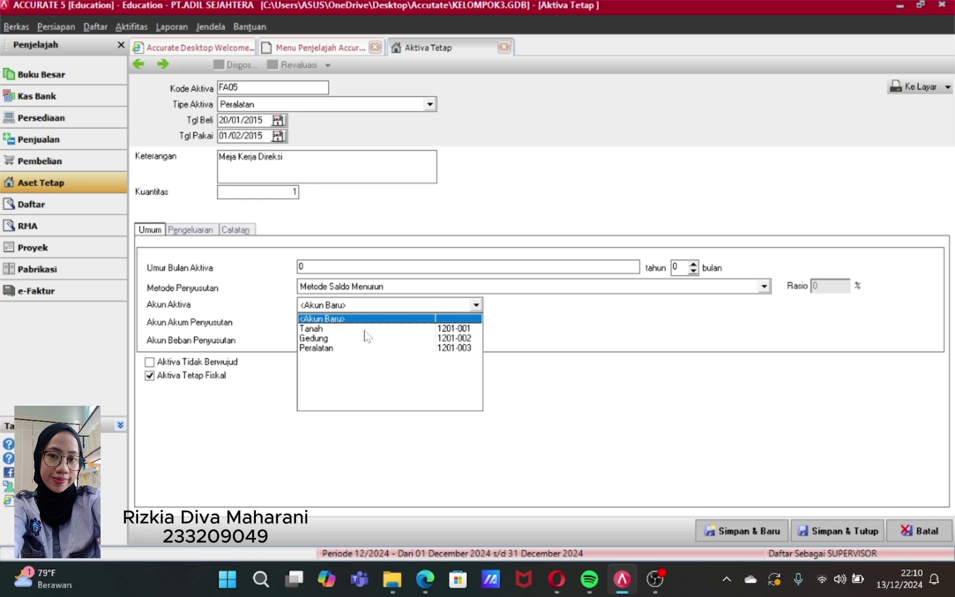
pyautogui.click(332, 349)
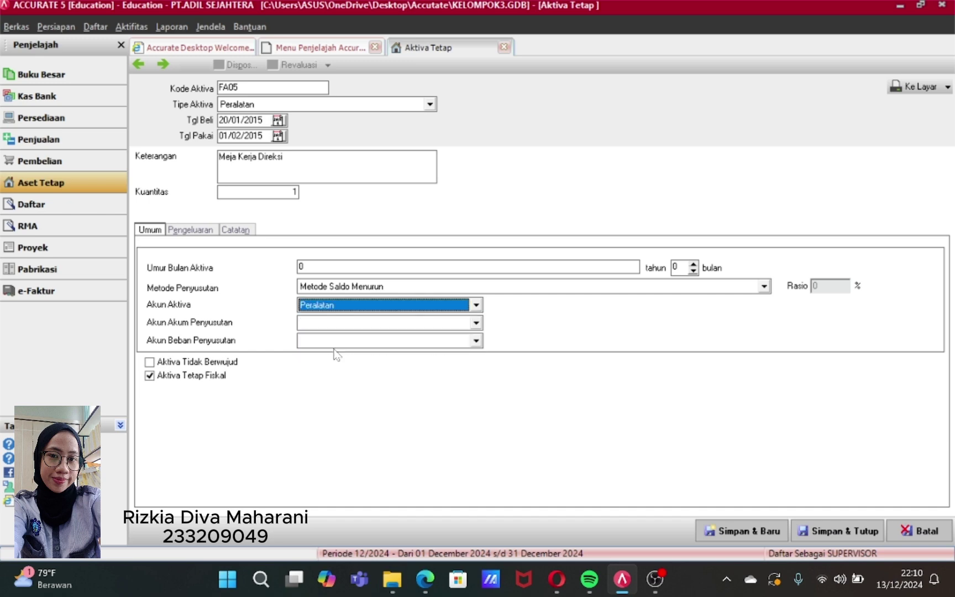
# - Assign Akumulasi Penyusutan Peralatan as the accumulated depreciation account and Beban Penyusutan Peralatan as the depreciation expense account
pyautogui.click(476, 323)
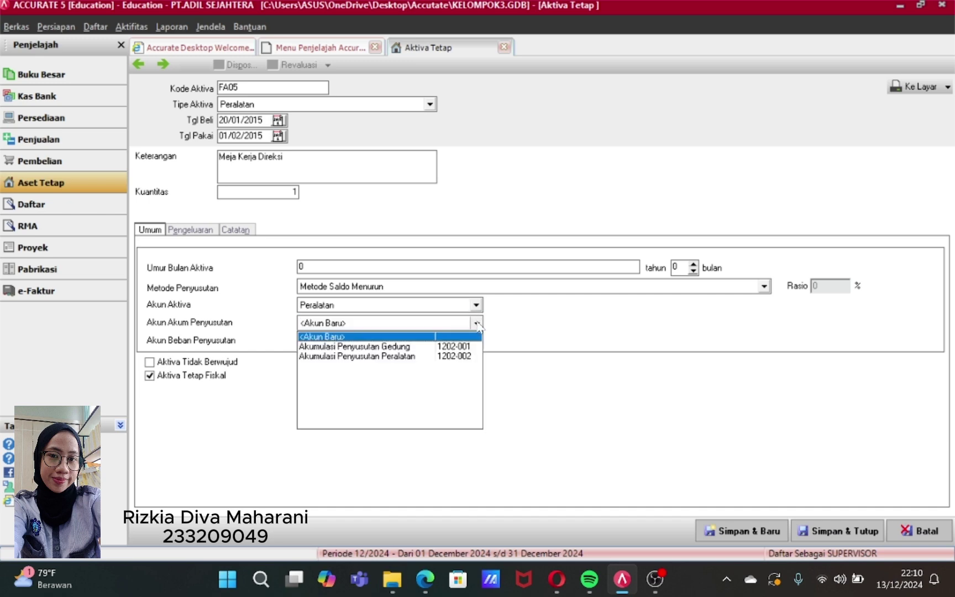
pyautogui.click(387, 357)
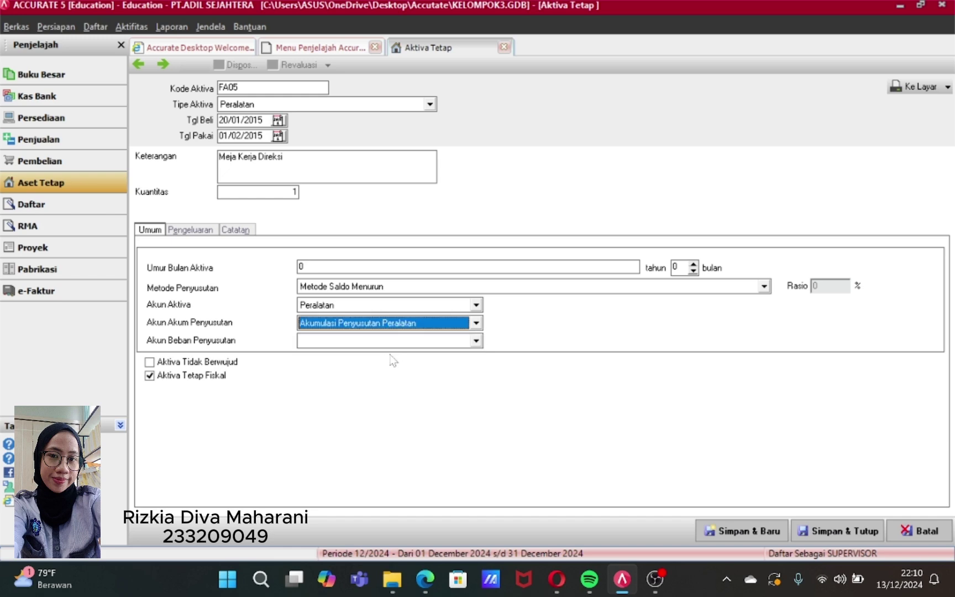
pyautogui.click(477, 341)
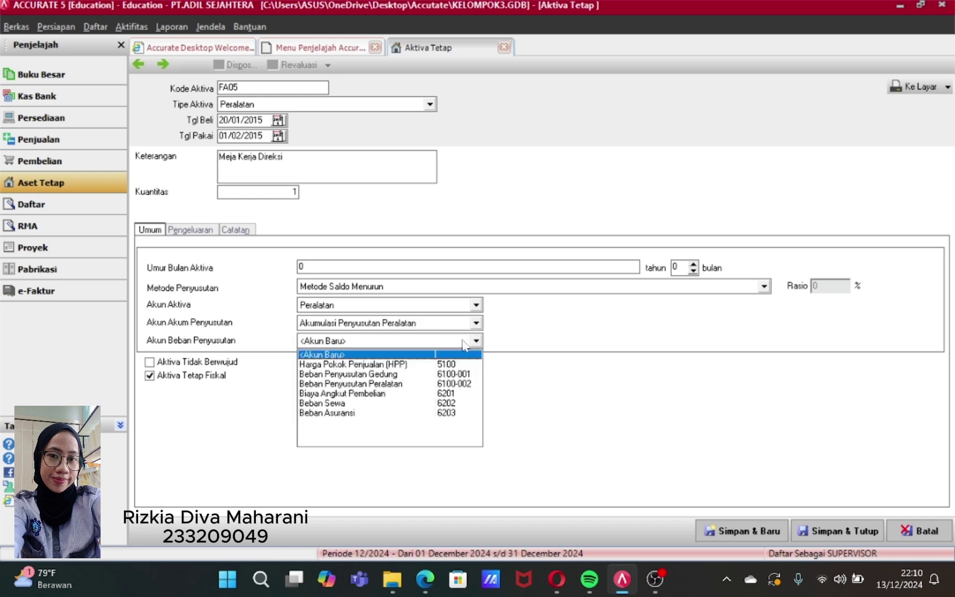
pyautogui.click(376, 384)
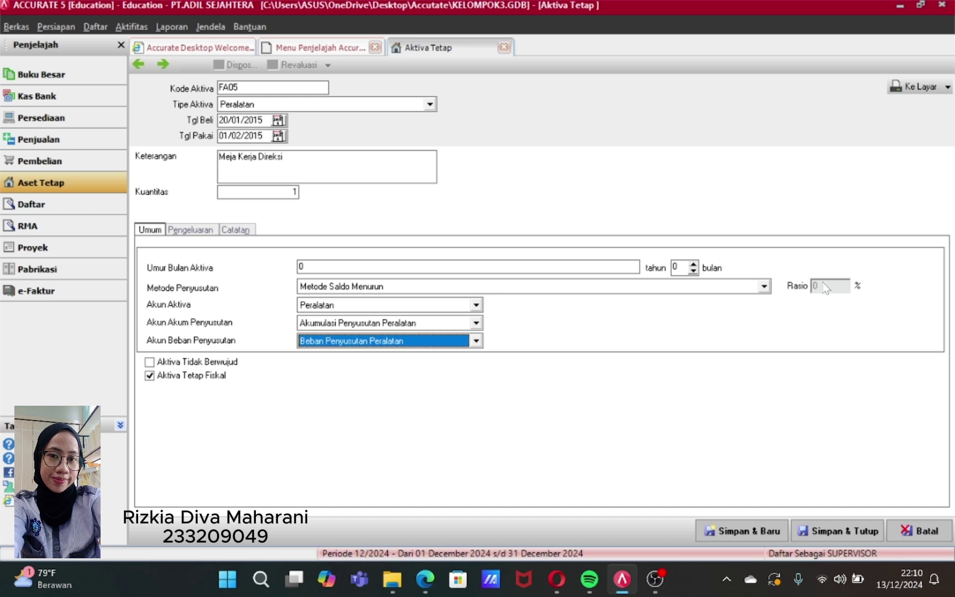
pyautogui.click(764, 286)
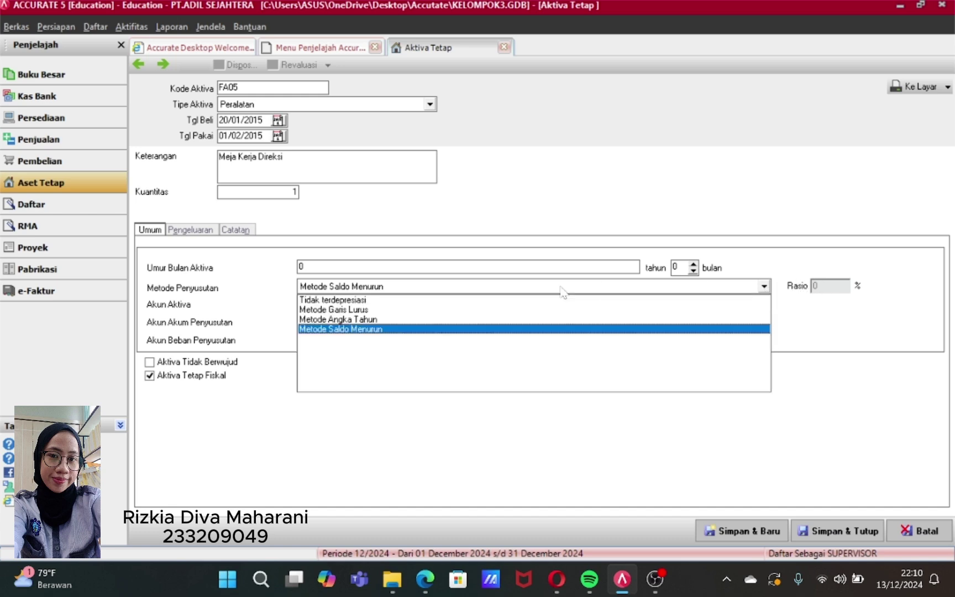
pyautogui.click(370, 328)
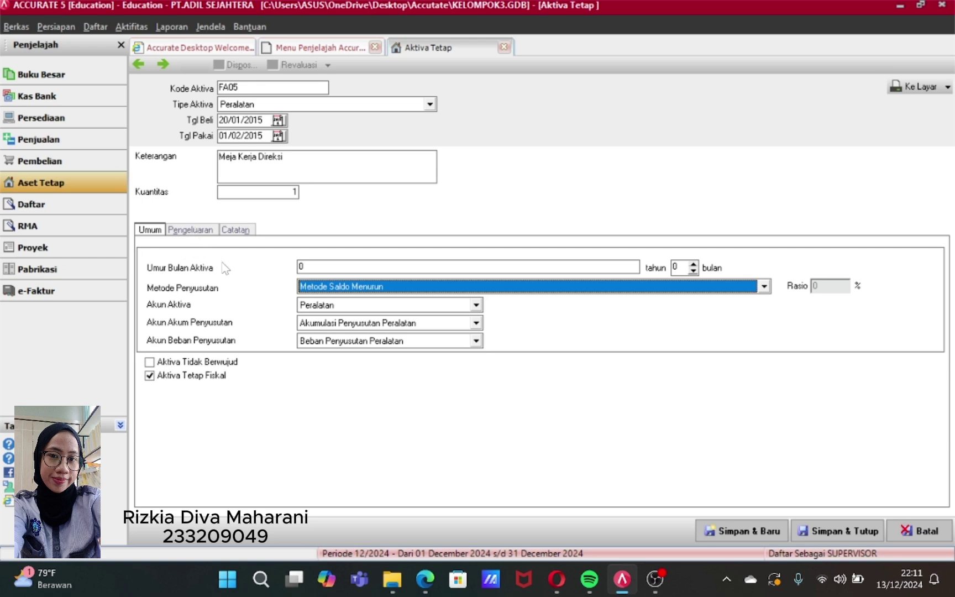
# - Set the asset's useful life to 5 years, keeping Metode Saldo Menurun as the depreciation method
pyautogui.click(303, 266)
pyautogui.press('BackSpace')
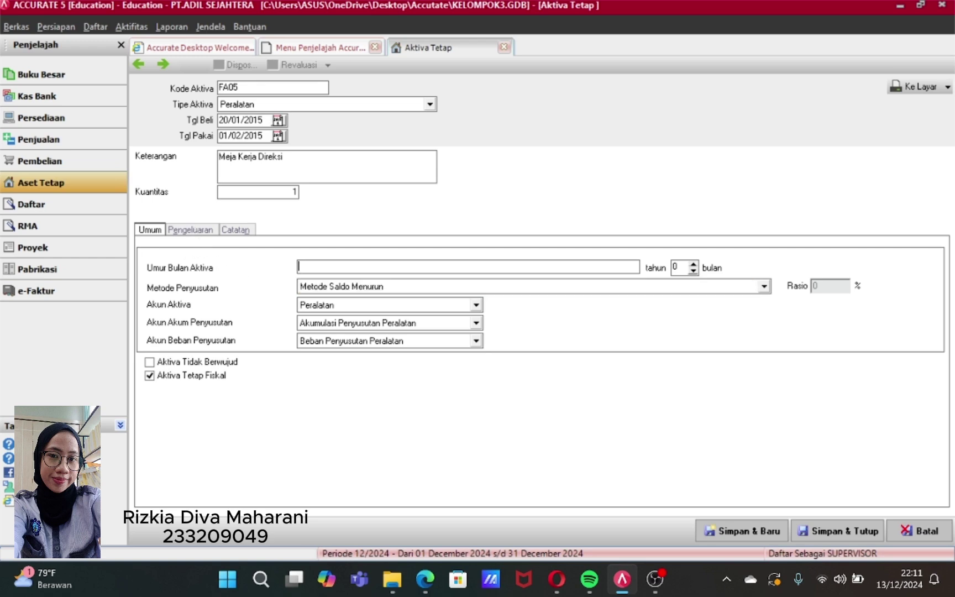
pyautogui.write('5')
pyautogui.click(765, 287)
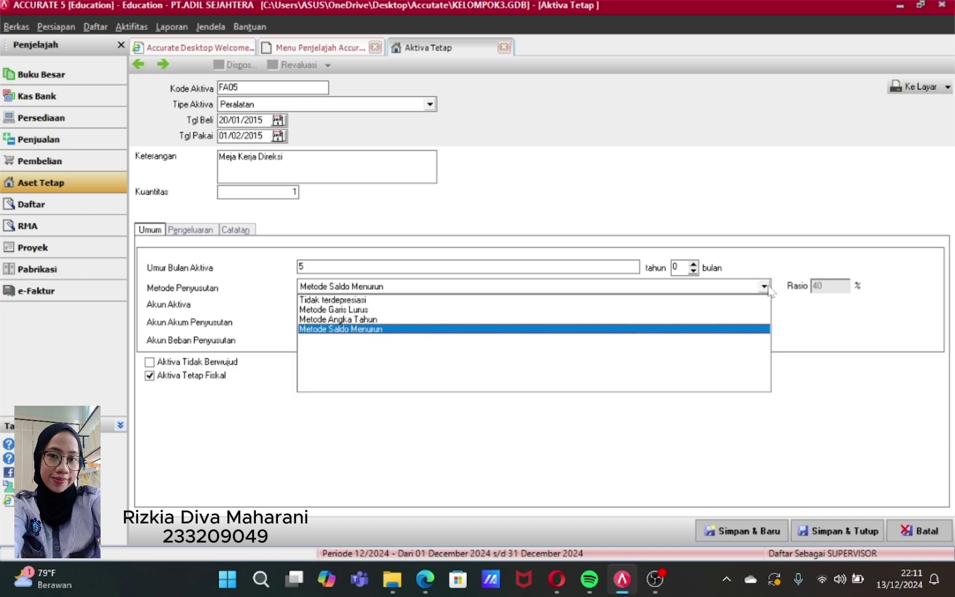
pyautogui.click(353, 329)
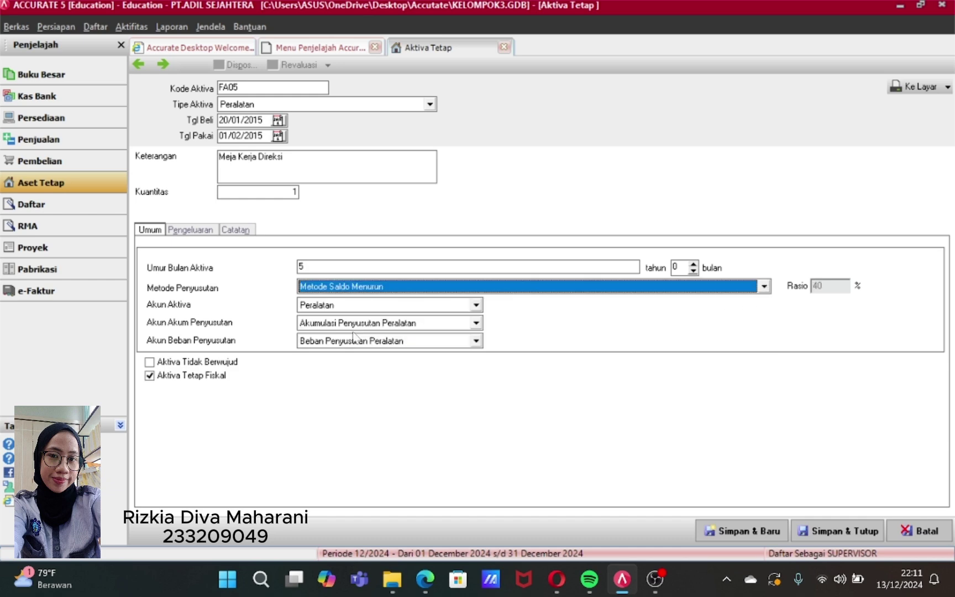
# - Add an expenditure line to the asset using the Transaksi Aktiva Tetap account
pyautogui.click(193, 231)
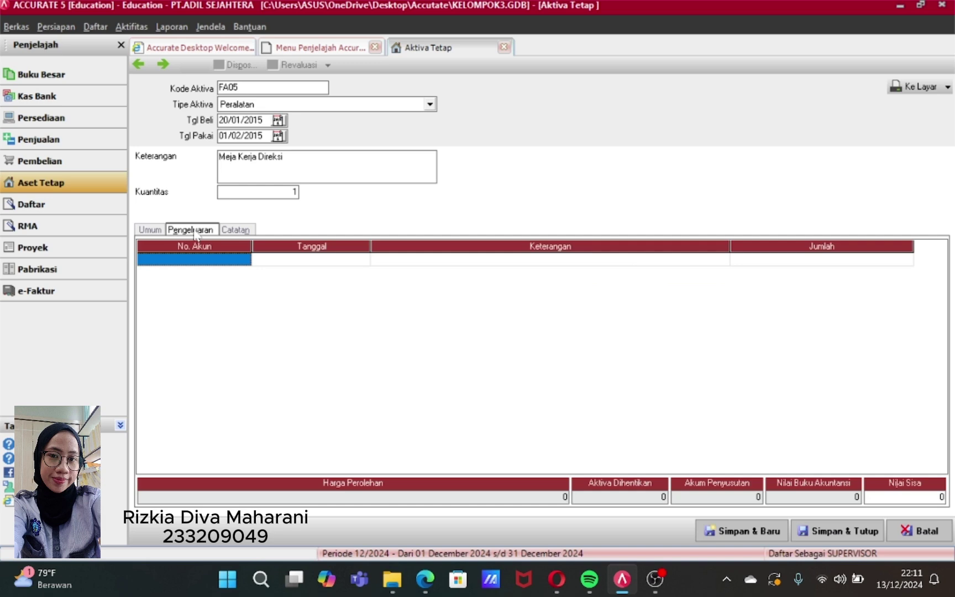
pyautogui.click(225, 260)
pyautogui.click(244, 259)
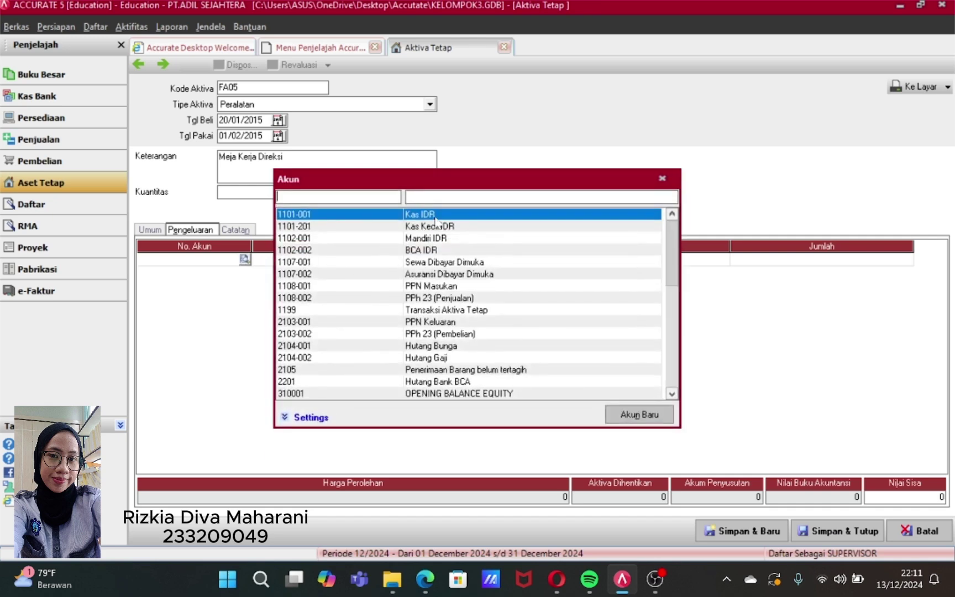
pyautogui.doubleClick(445, 310)
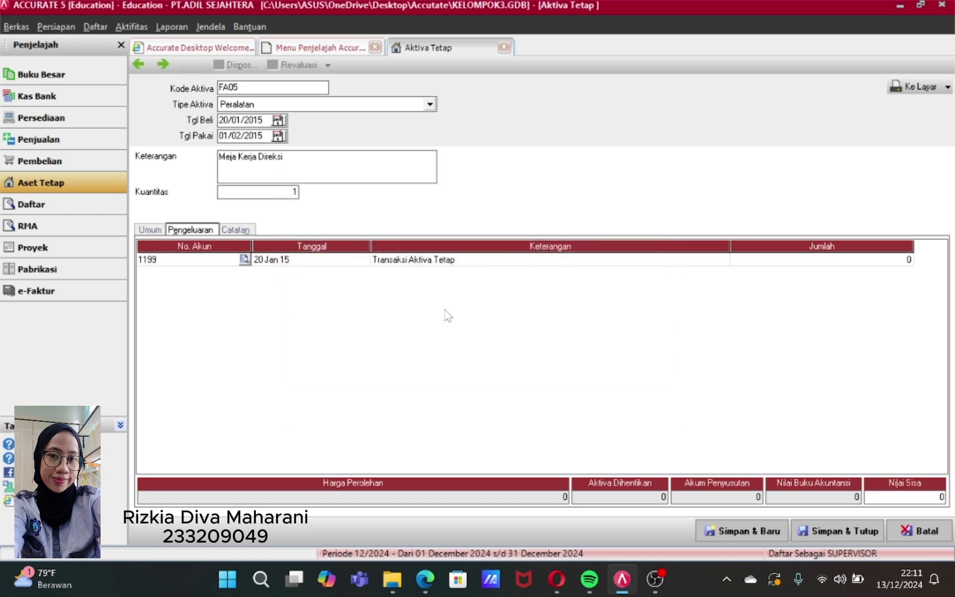
# - Set the Transaksi Aktiva Tetap expenditure amount to 45.000.000, then save and close the fixed asset
pyautogui.click(815, 265)
pyautogui.click(815, 264)
pyautogui.write('0')
pyautogui.press('BackSpace')
pyautogui.press('BackSpace')
pyautogui.write('45000000')
pyautogui.press('Return')
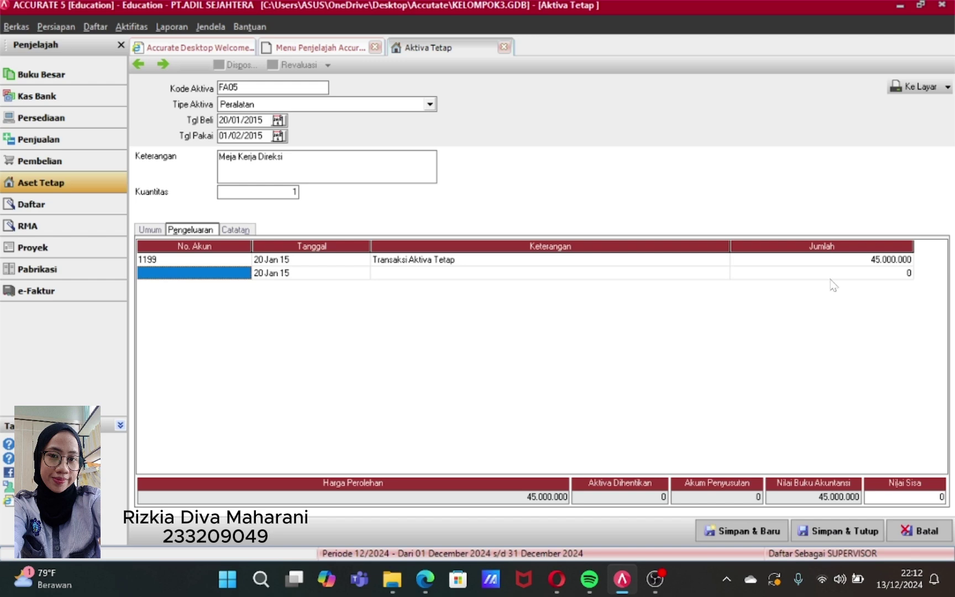
pyautogui.click(221, 260)
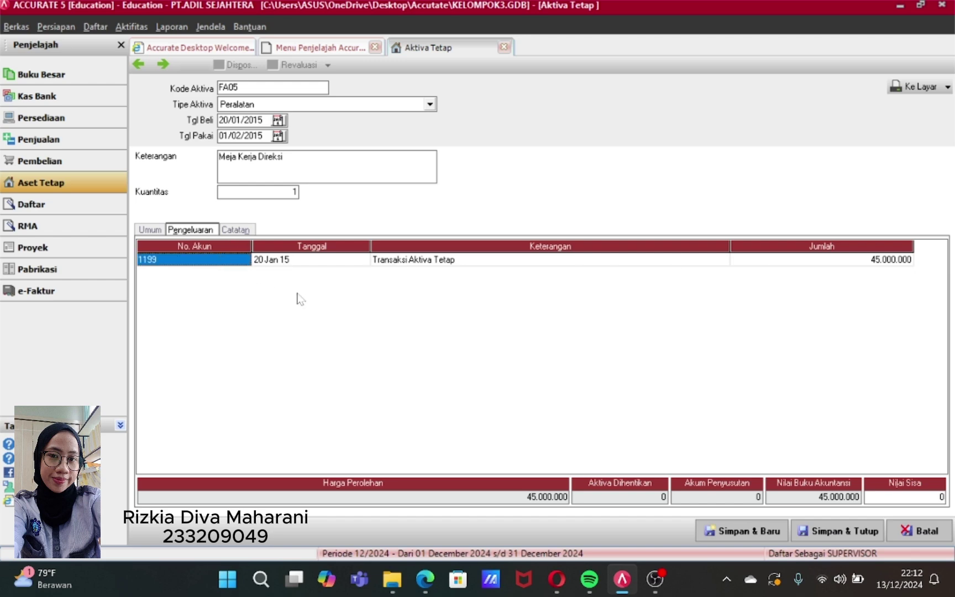
pyautogui.click(835, 532)
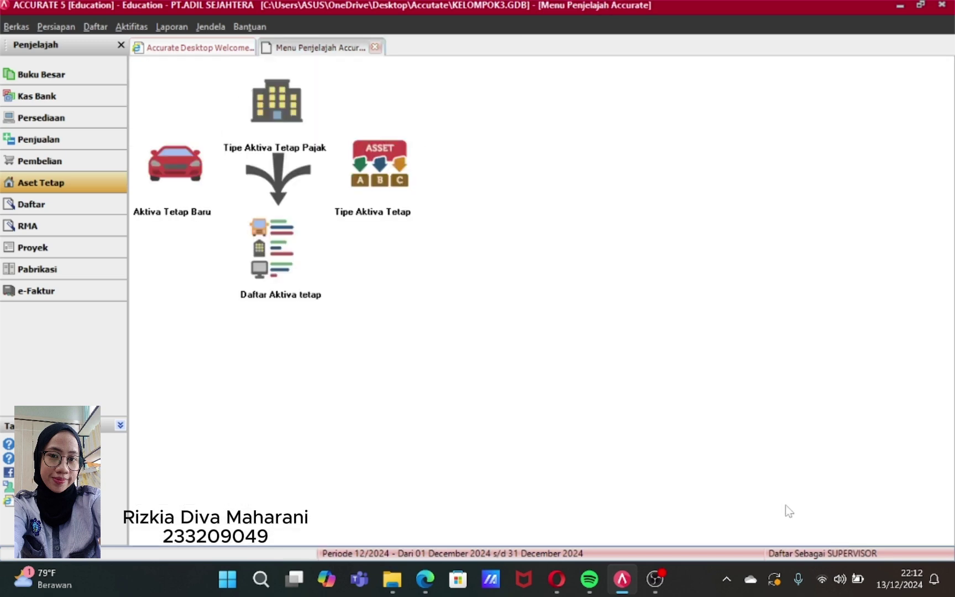
# - Start a new account from the chart of accounts and set its type to Beban
pyautogui.click(42, 117)
pyautogui.click(95, 27)
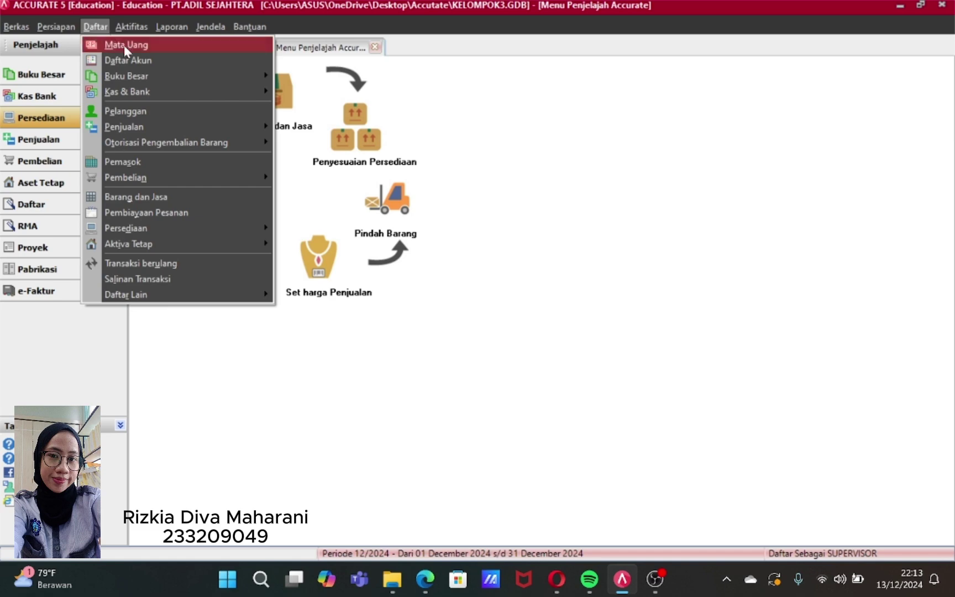
pyautogui.moveTo(157, 74)
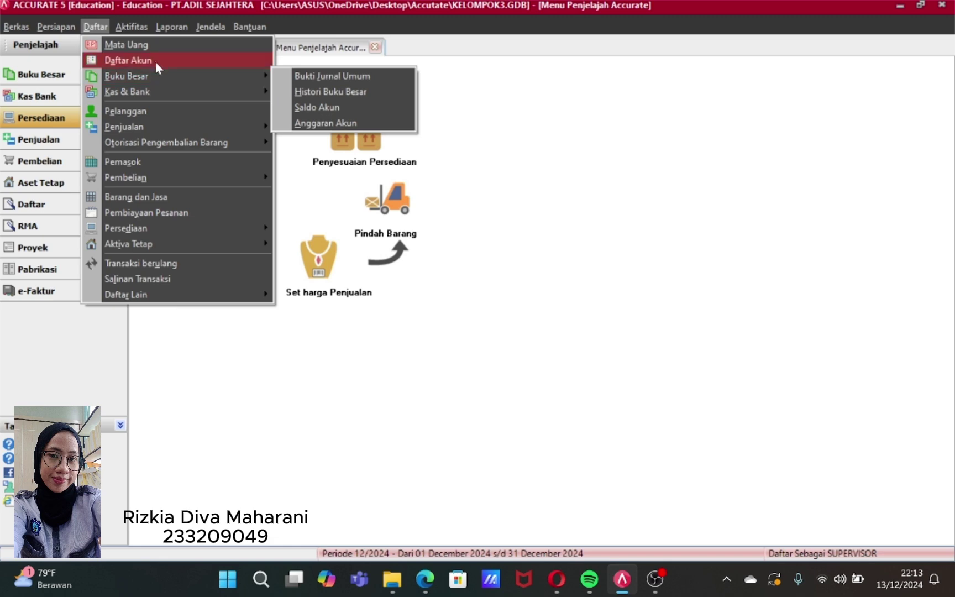
pyautogui.click(155, 61)
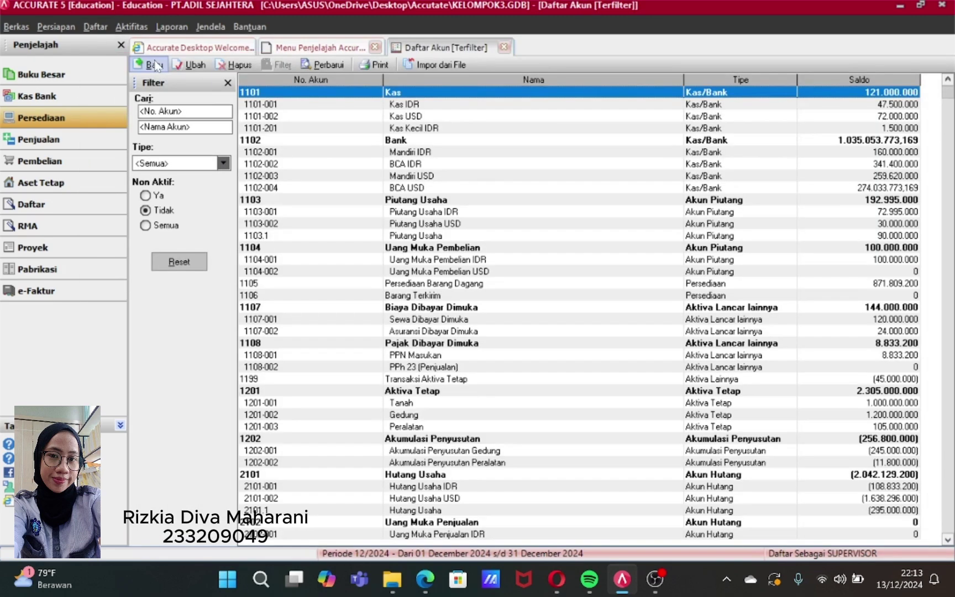
pyautogui.click(154, 64)
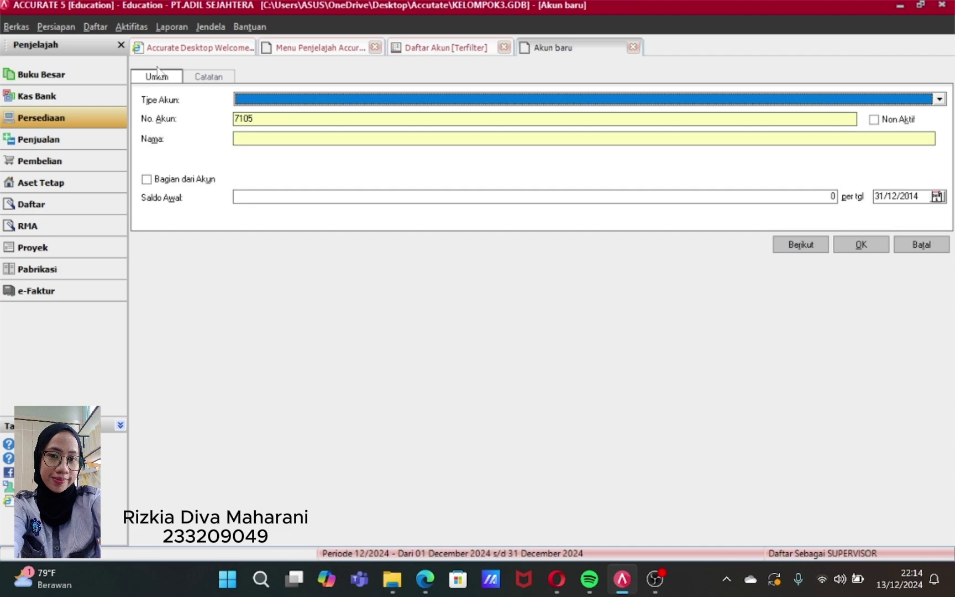
pyautogui.click(268, 102)
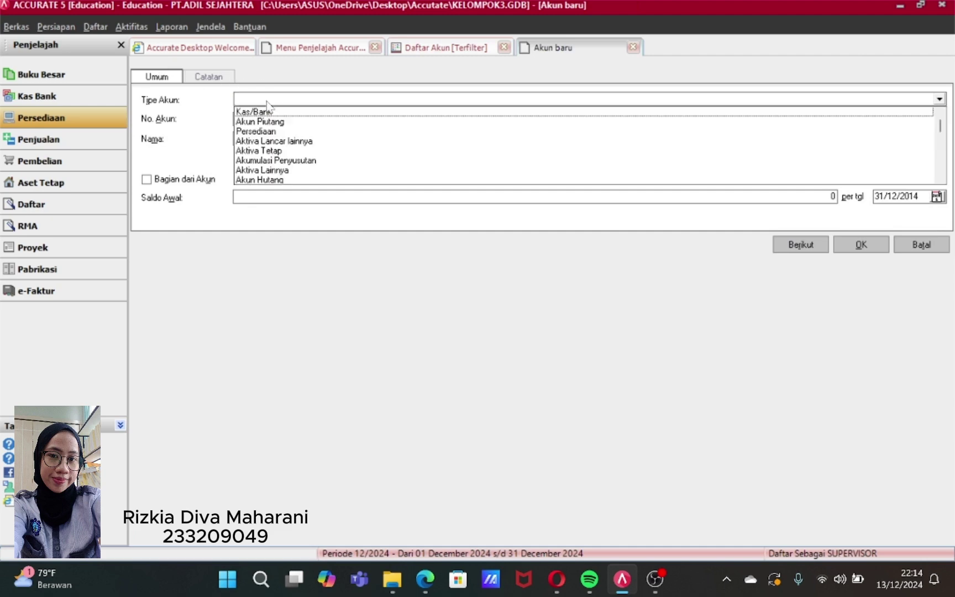
pyautogui.write('Beban')
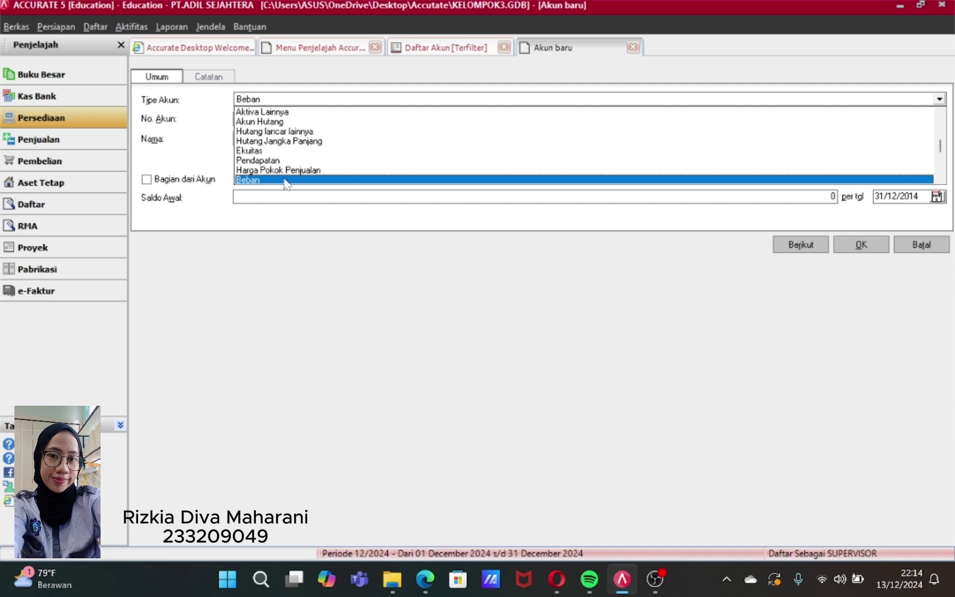
pyautogui.click(285, 180)
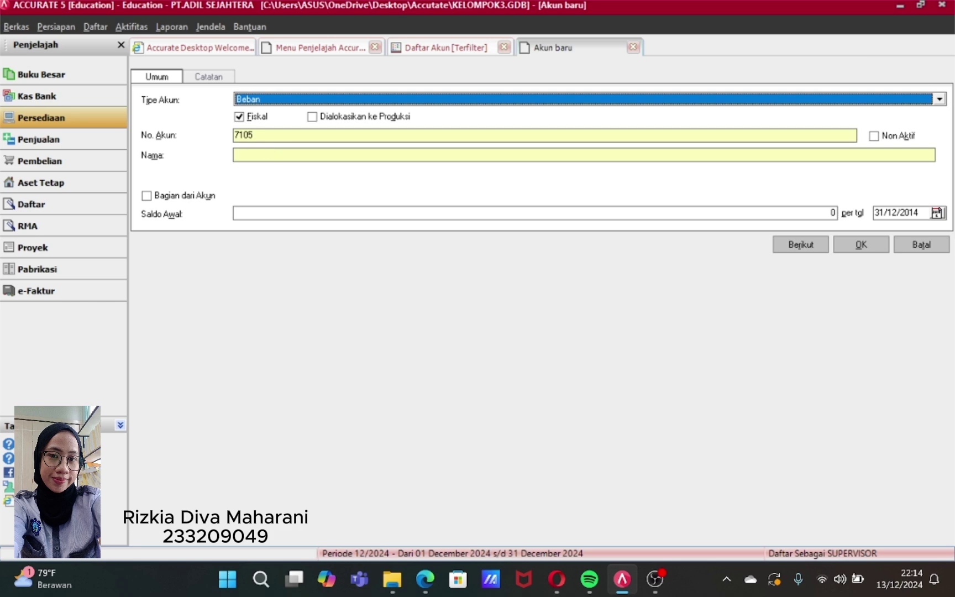
# - Set the new expense account's ledger number to 6205
pyautogui.click(243, 135)
pyautogui.press('BackSpace')
pyautogui.press('BackSpace')
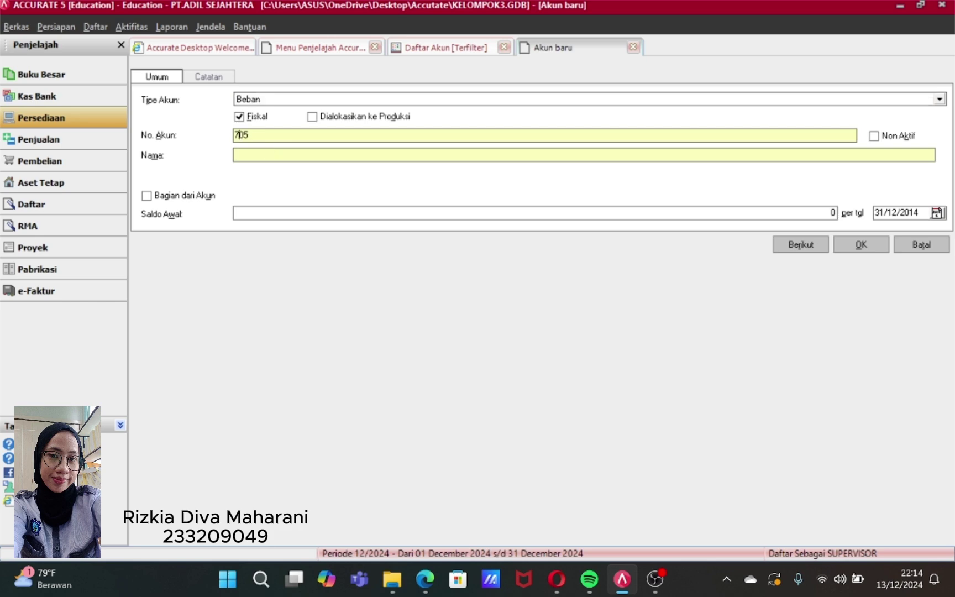
pyautogui.write('62')
pyautogui.press('Tab')
# - Name the new expense account "Beban Kerugian Persediaan Rusak/Hilang"
pyautogui.write('Beban Kerugian Perseduaa')
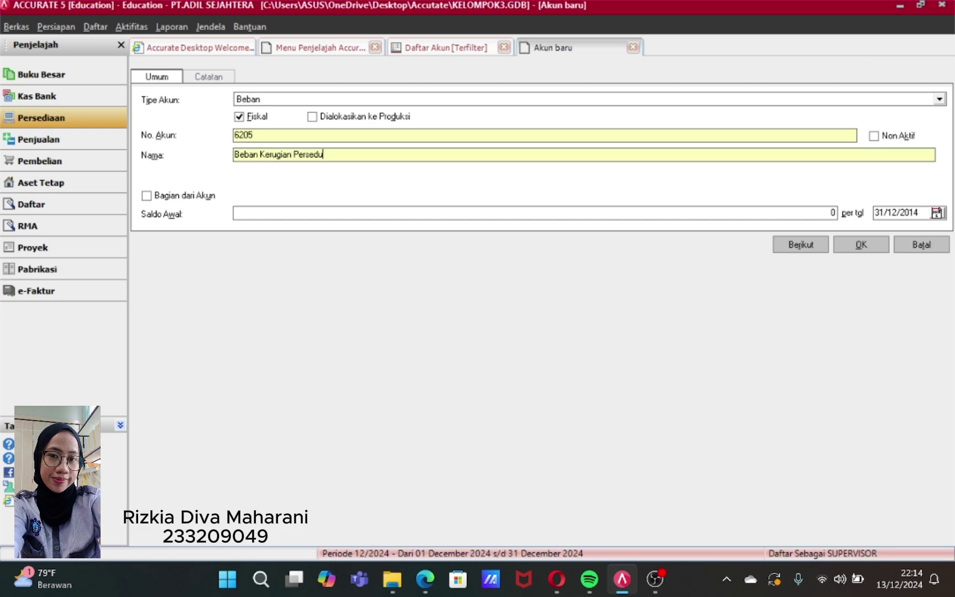
pyautogui.press('BackSpace')
pyautogui.press('BackSpace')
pyautogui.press('BackSpace')
pyautogui.press('BackSpace')
pyautogui.write('diaan BA')
pyautogui.press('BackSpace')
pyautogui.write('arang Rusak')
pyautogui.write('/Hilan')
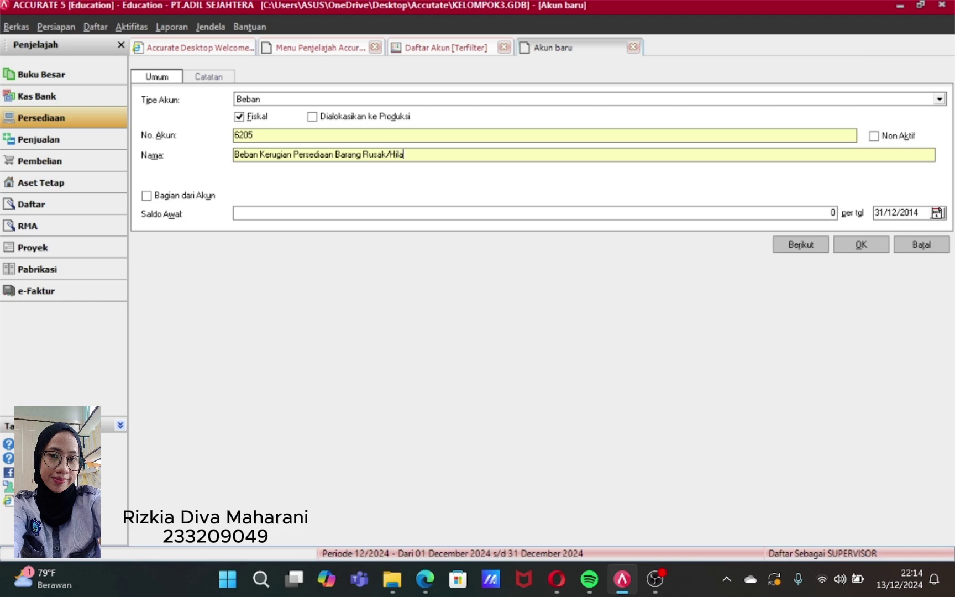
pyautogui.write('g')
pyautogui.press('Left')
pyautogui.press('Left')
pyautogui.press('Left')
pyautogui.press('Left')
pyautogui.press('Left')
pyautogui.press('Left')
pyautogui.press('Left')
pyautogui.press('Left')
pyautogui.press('Left')
pyautogui.press('Left')
pyautogui.press('Left')
pyautogui.press('Left')
pyautogui.press('BackSpace')
pyautogui.press('BackSpace')
pyautogui.press('BackSpace')
pyautogui.press('BackSpace')
pyautogui.press('BackSpace')
pyautogui.press('BackSpace')
pyautogui.press('BackSpace')
# - Save the new expense account, then refresh and close the account list
pyautogui.click(863, 246)
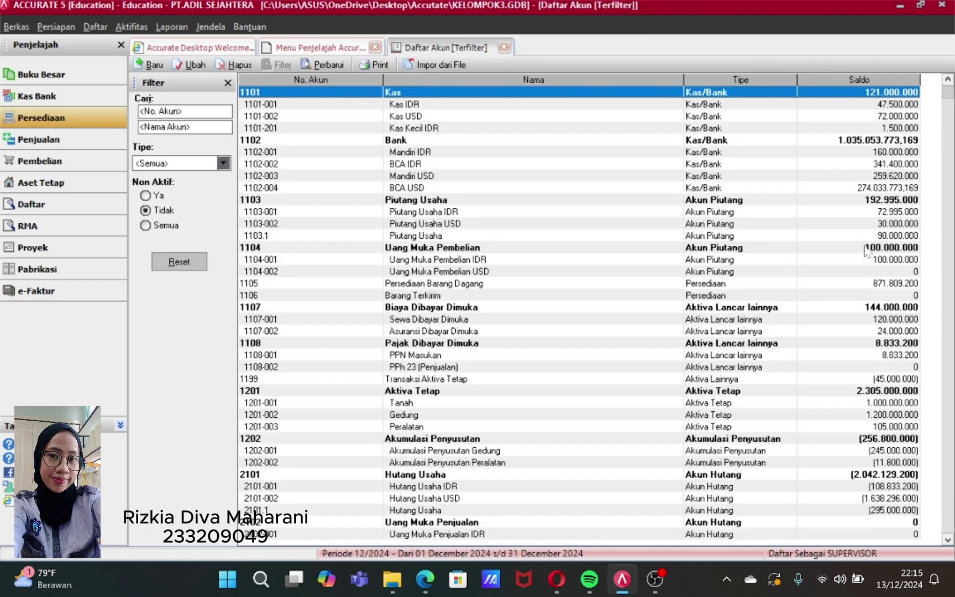
pyautogui.click(329, 65)
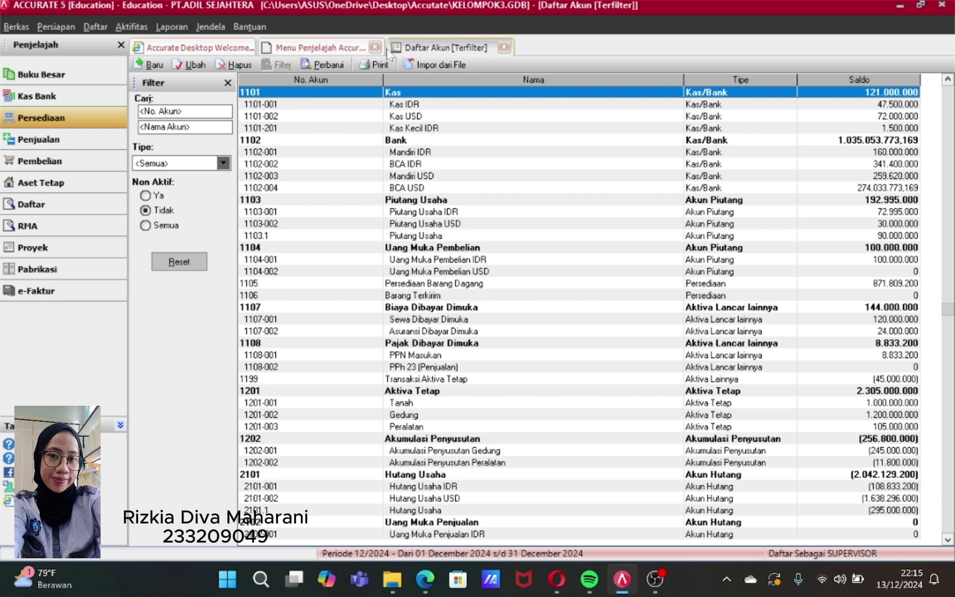
pyautogui.click(96, 119)
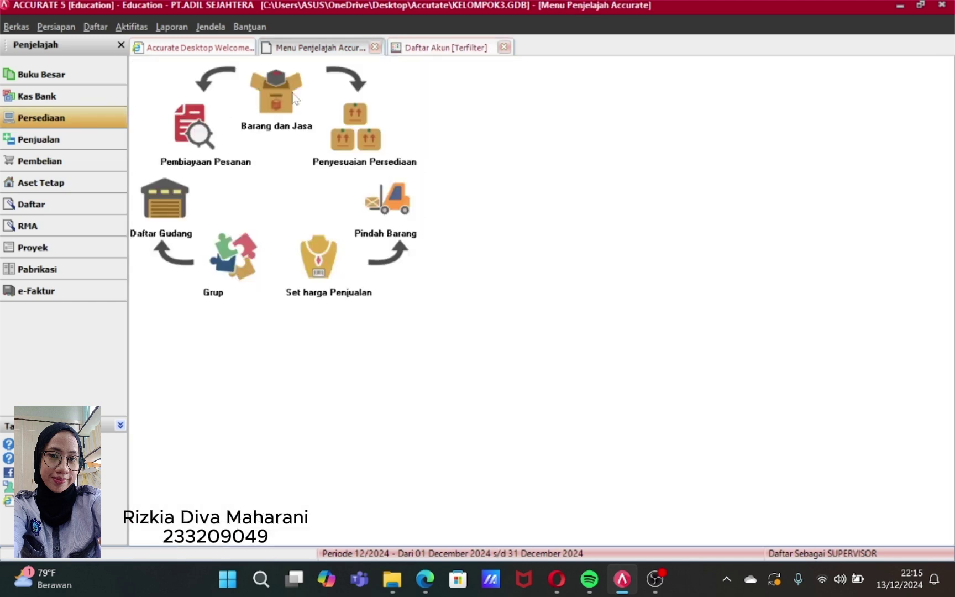
pyautogui.click(504, 47)
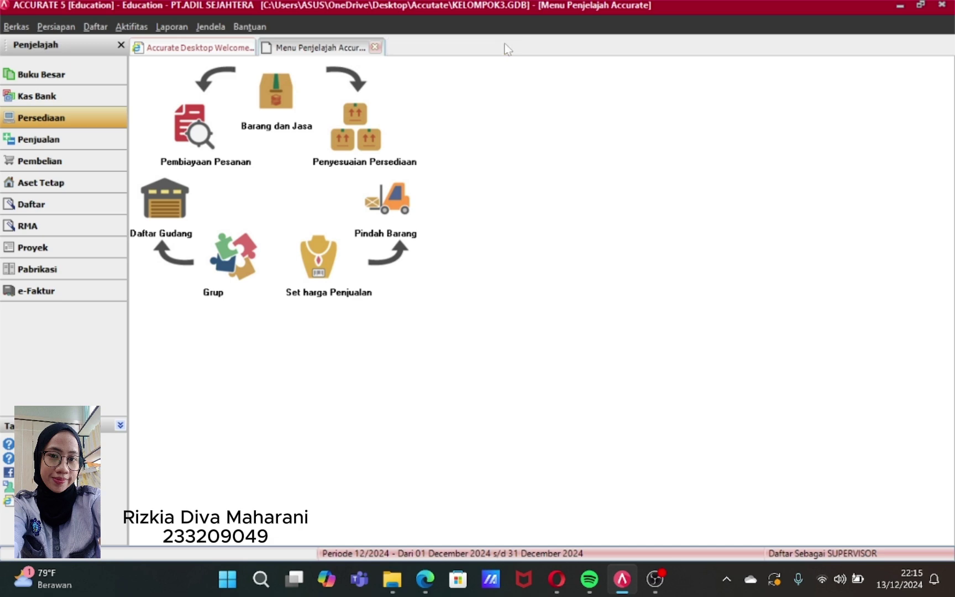
# - Start a new inventory adjustment and number it PB-001
pyautogui.click(367, 131)
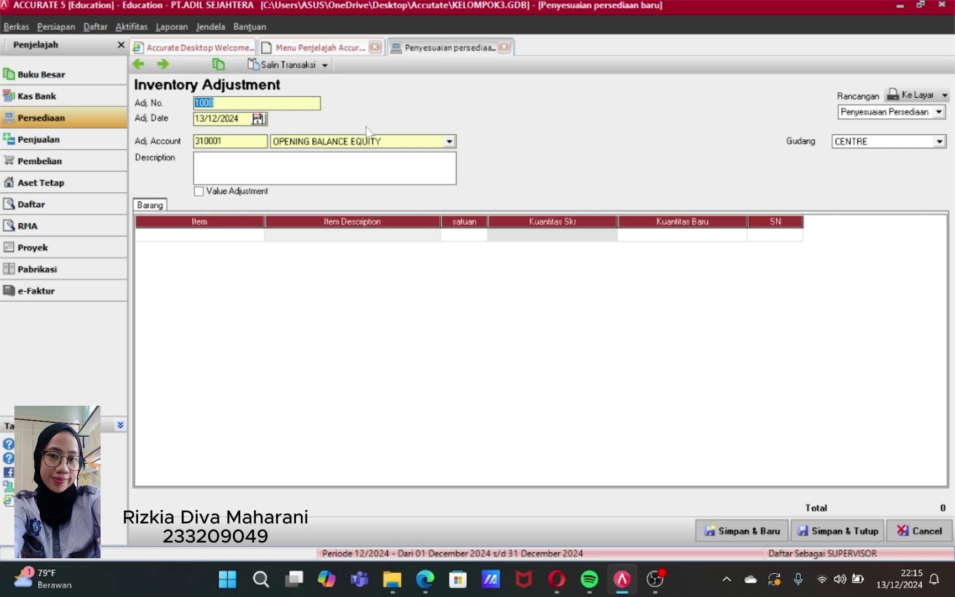
pyautogui.press('BackSpace')
pyautogui.write('PB-001')
# - Set the inventory adjustment's date to 22/01/15
pyautogui.press('Tab')
pyautogui.press('BackSpace')
pyautogui.press('BackSpace')
pyautogui.press('BackSpace')
pyautogui.press('BackSpace')
pyautogui.press('BackSpace')
pyautogui.press('BackSpace')
pyautogui.press('BackSpace')
pyautogui.press('BackSpace')
pyautogui.write('22/')
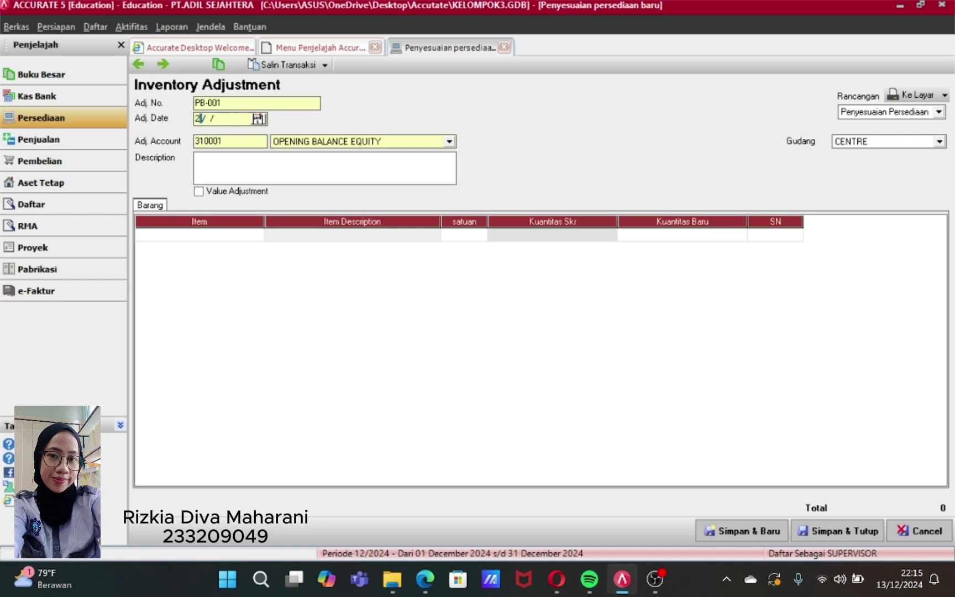
pyautogui.write('01/15')
pyautogui.click(449, 142)
pyautogui.write('Be')
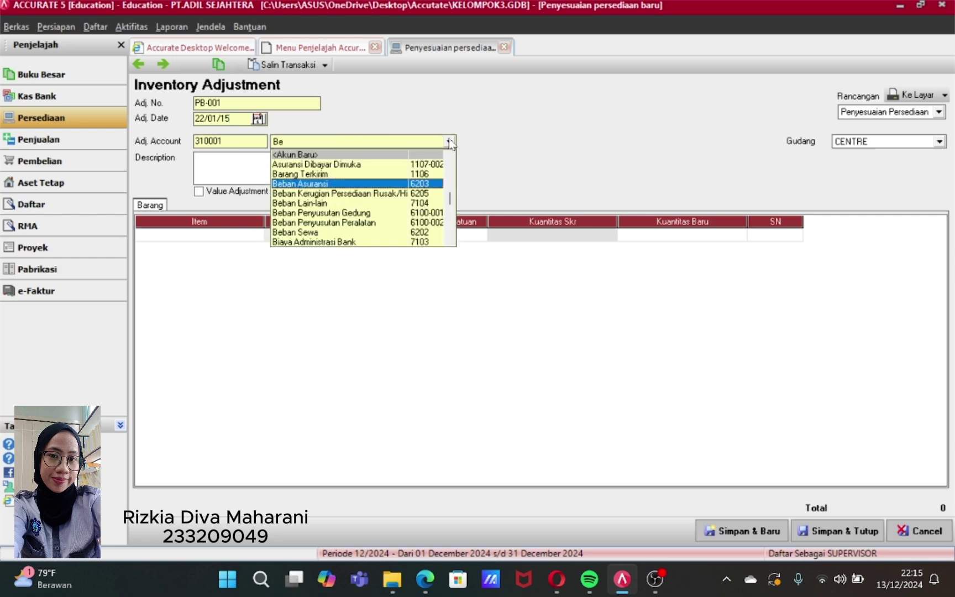
pyautogui.write('ban')
pyautogui.click(451, 241)
pyautogui.click(450, 242)
pyautogui.click(450, 242)
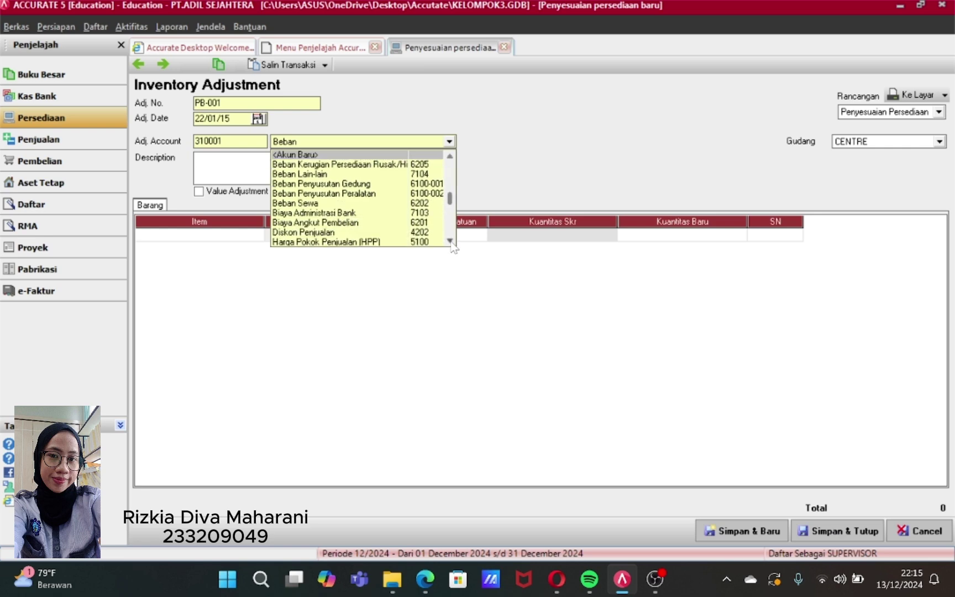
pyautogui.click(450, 241)
pyautogui.click(450, 241)
pyautogui.click(450, 241)
pyautogui.click(451, 241)
pyautogui.click(450, 242)
pyautogui.click(450, 242)
pyautogui.click(450, 242)
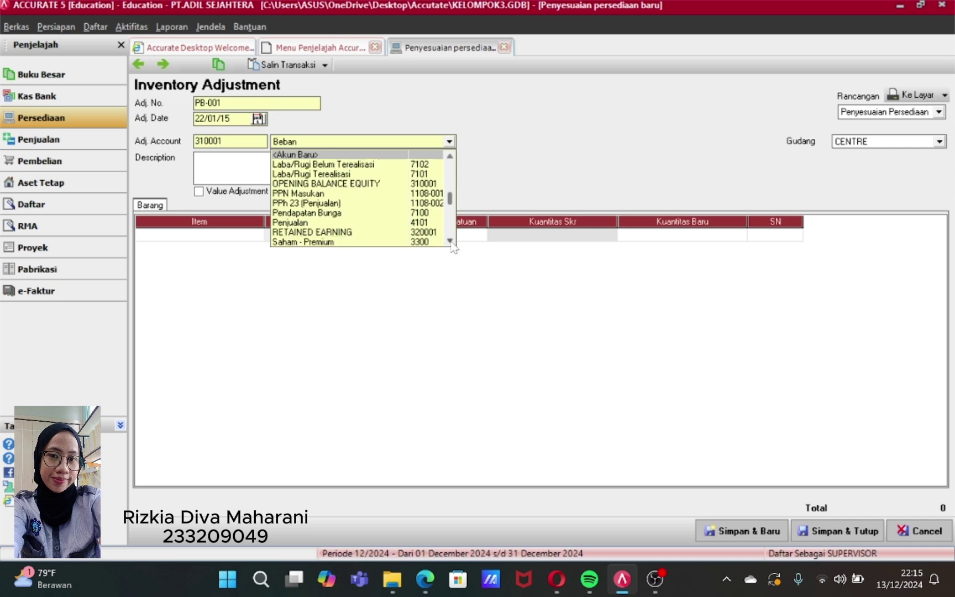
pyautogui.click(451, 241)
pyautogui.click(453, 243)
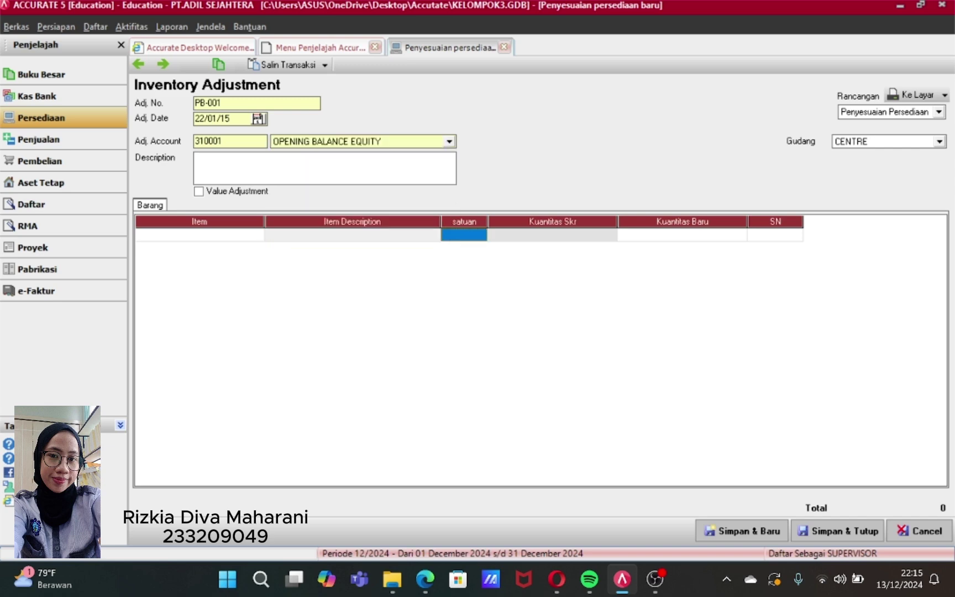
# - Set the adjustment account to Beban Kerugian Persediaan Rusak/Hilang
pyautogui.click(450, 142)
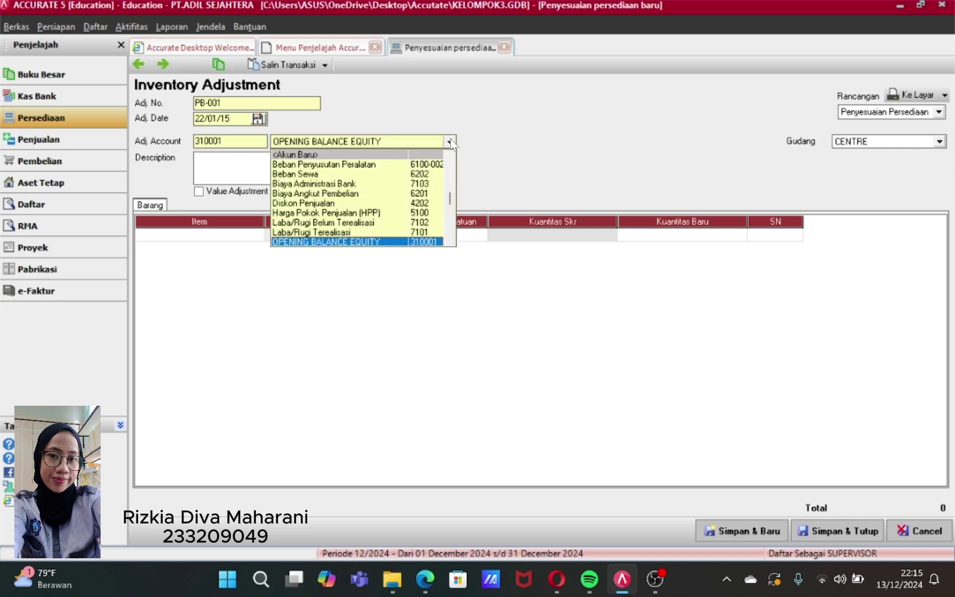
pyautogui.click(415, 142)
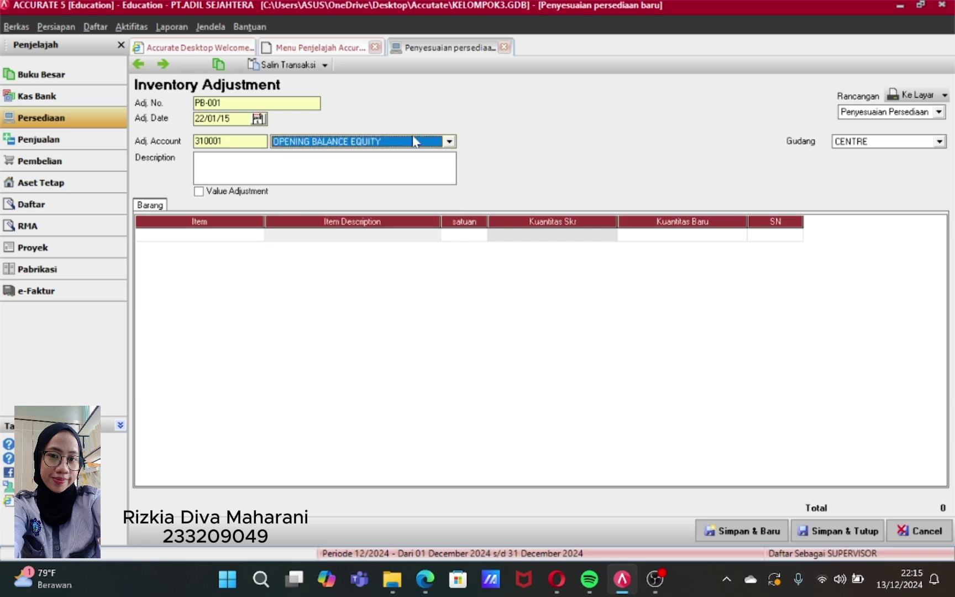
pyautogui.click(416, 141)
pyautogui.write('Beban Ke')
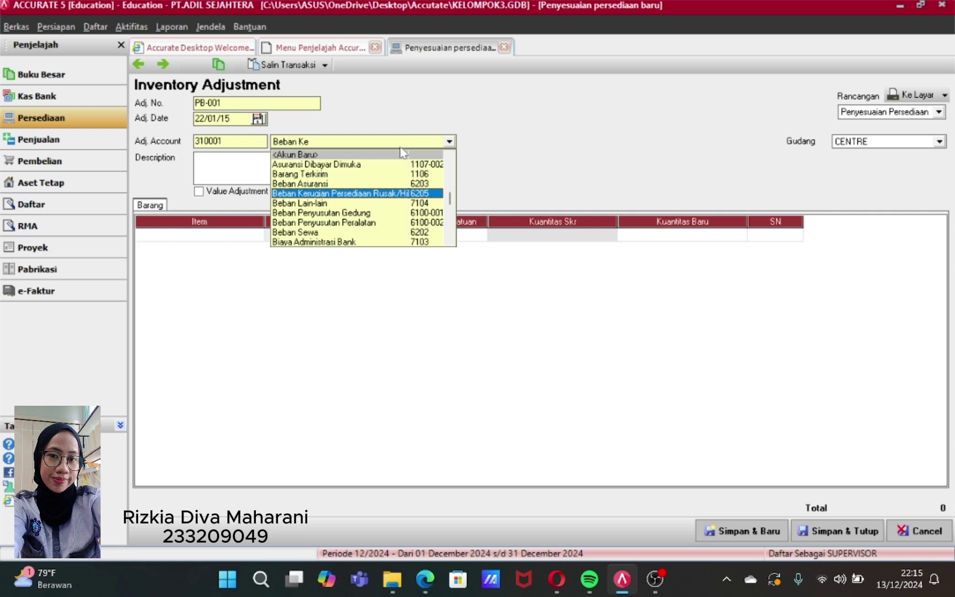
pyautogui.click(368, 195)
pyautogui.click(369, 195)
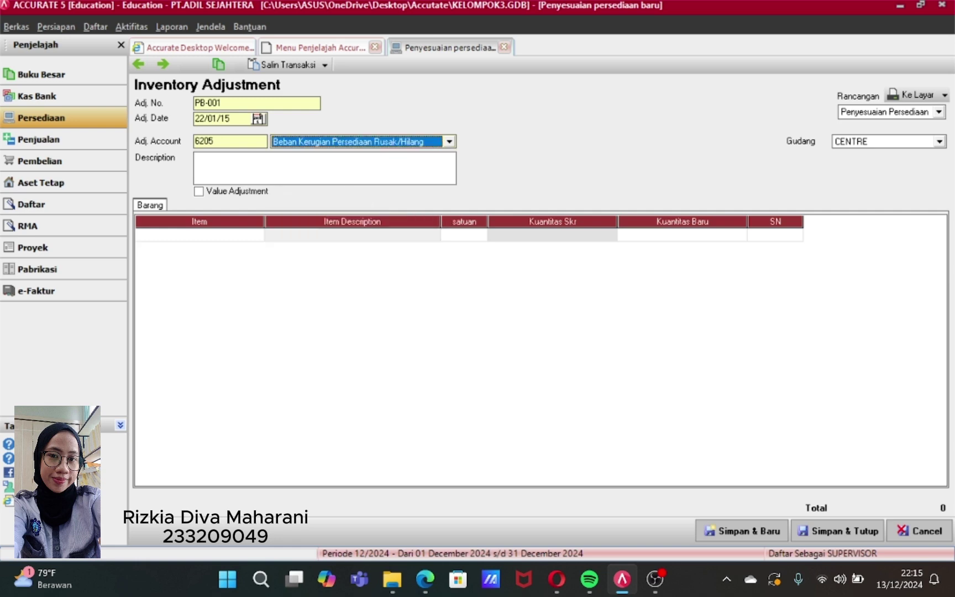
# - Enter "Kerusakan barang yang dihapus" as the inventory adjustment's description
pyautogui.press('Tab')
pyautogui.write('Kerus')
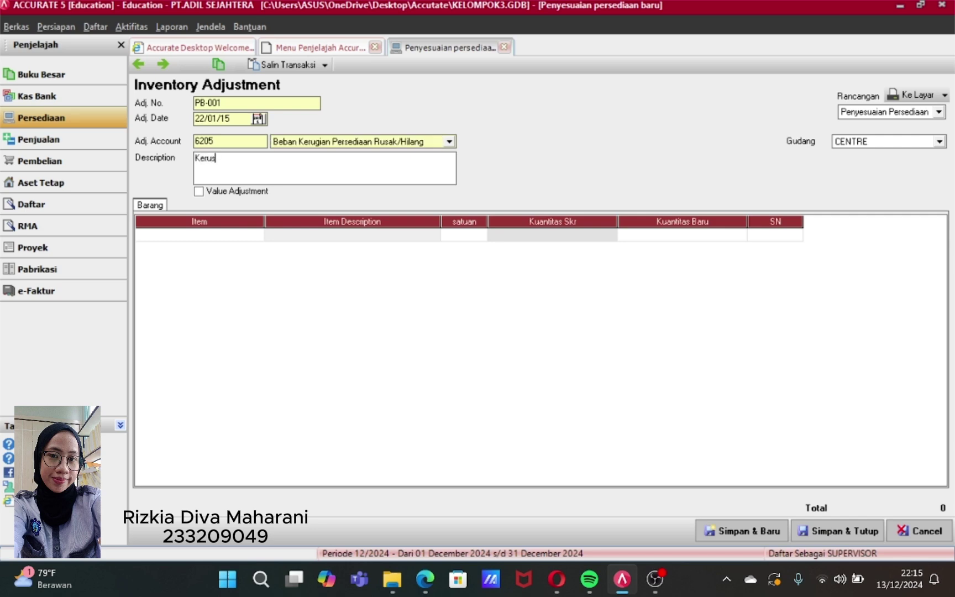
pyautogui.write('akan barang yang dihapus')
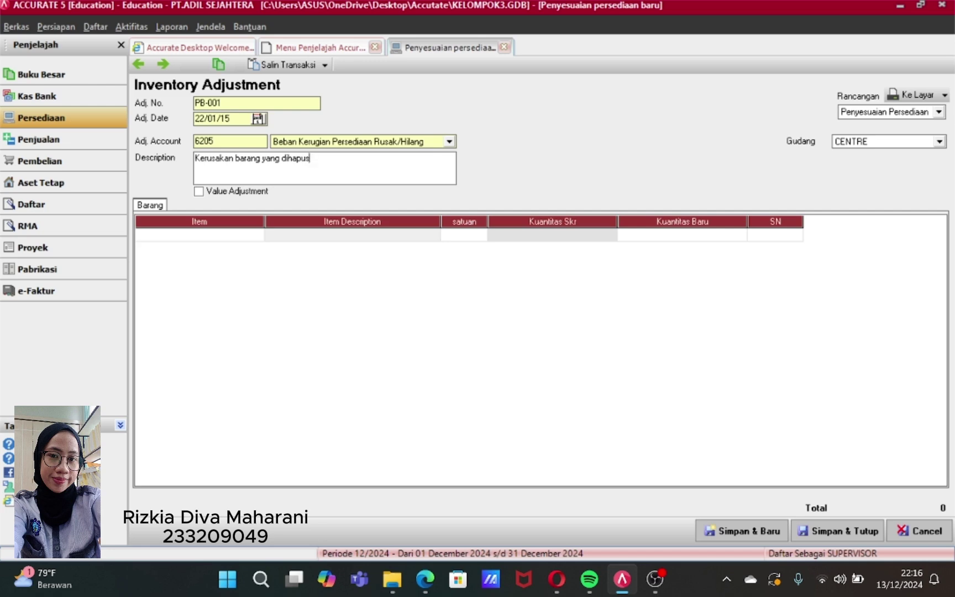
# - Add item GN.04 Nokia Hijau to the inventory adjustment with a new quantity of 23
pyautogui.click(216, 237)
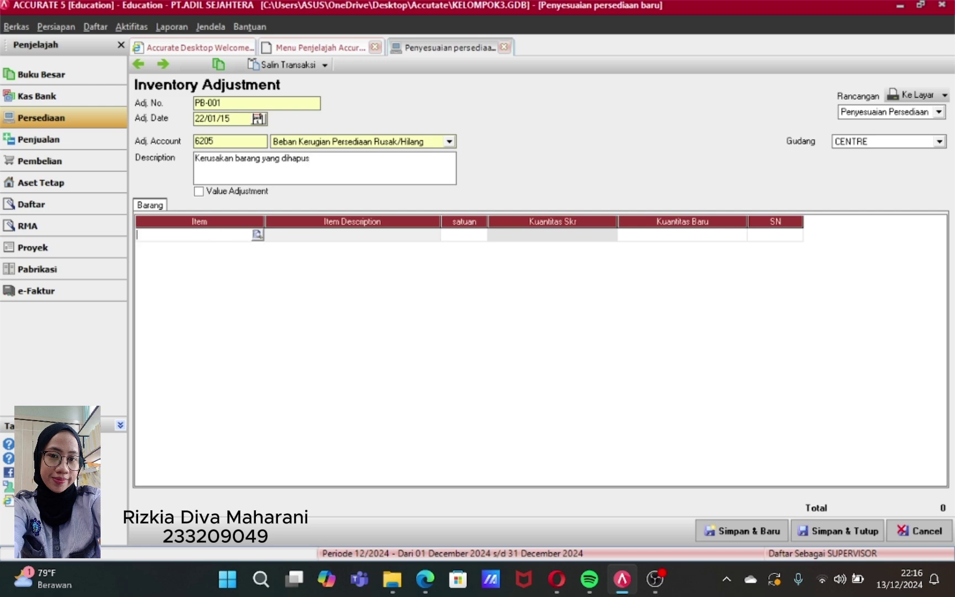
pyautogui.click(257, 235)
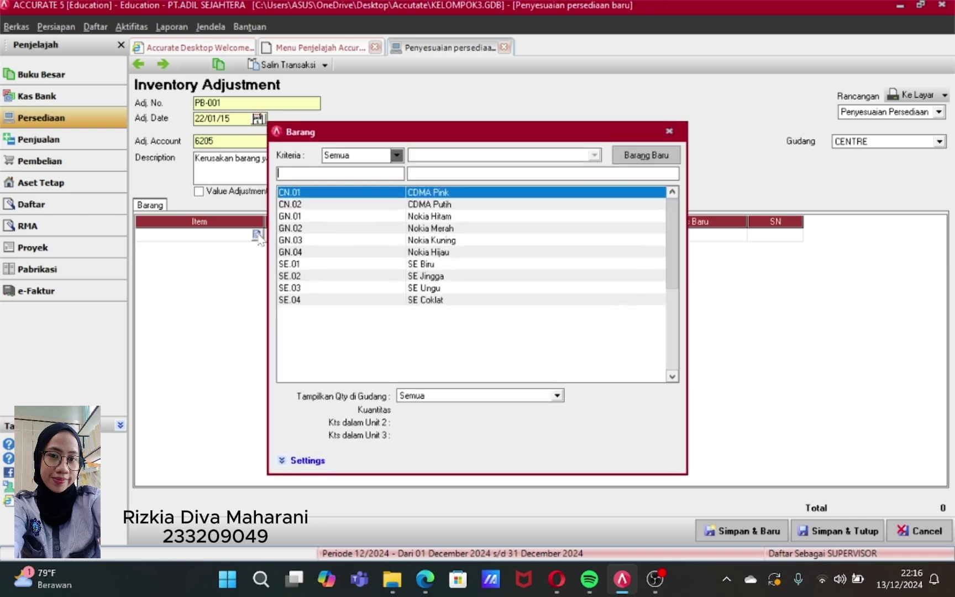
pyautogui.click(429, 253)
pyautogui.doubleClick(429, 253)
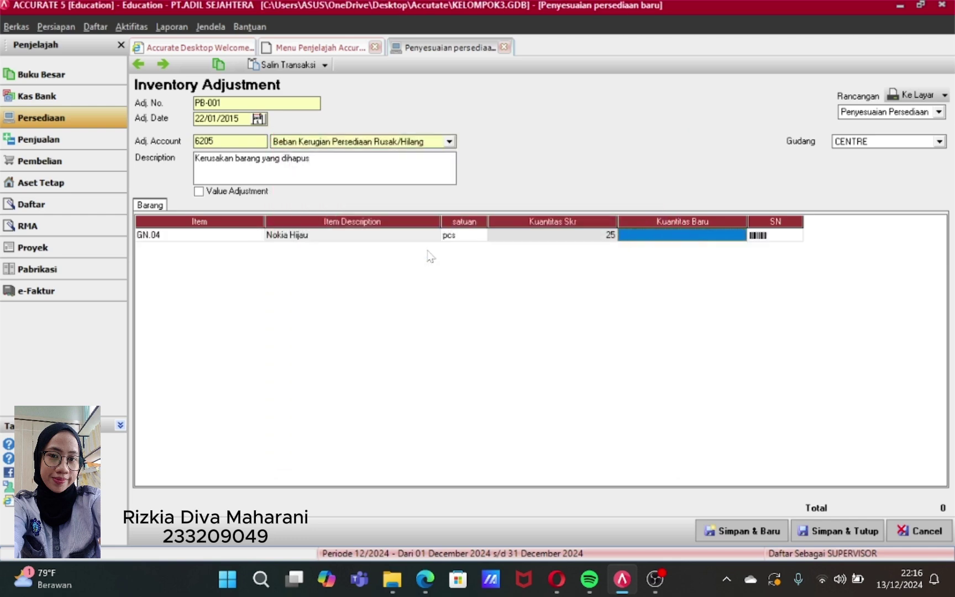
pyautogui.click(580, 236)
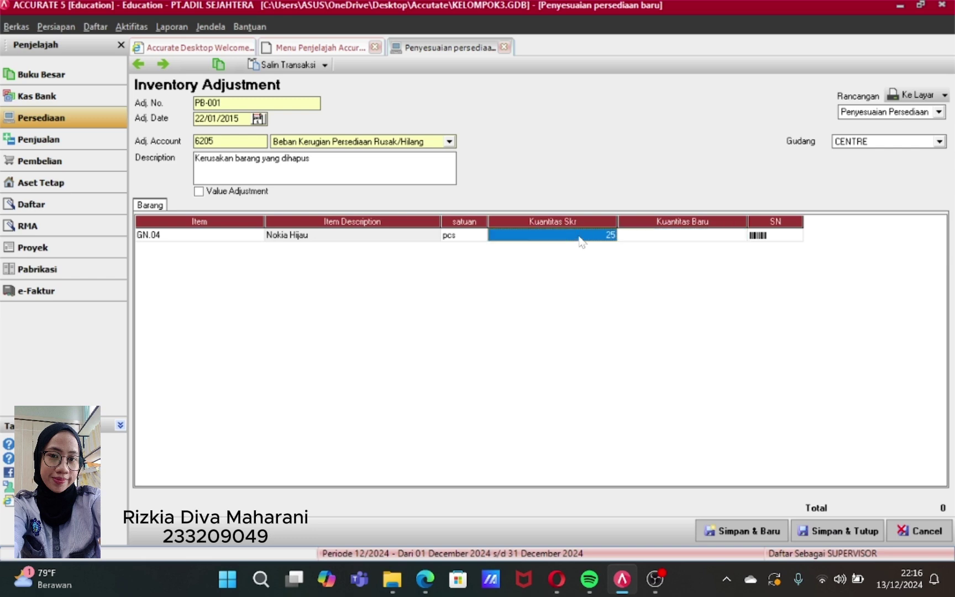
pyautogui.click(723, 243)
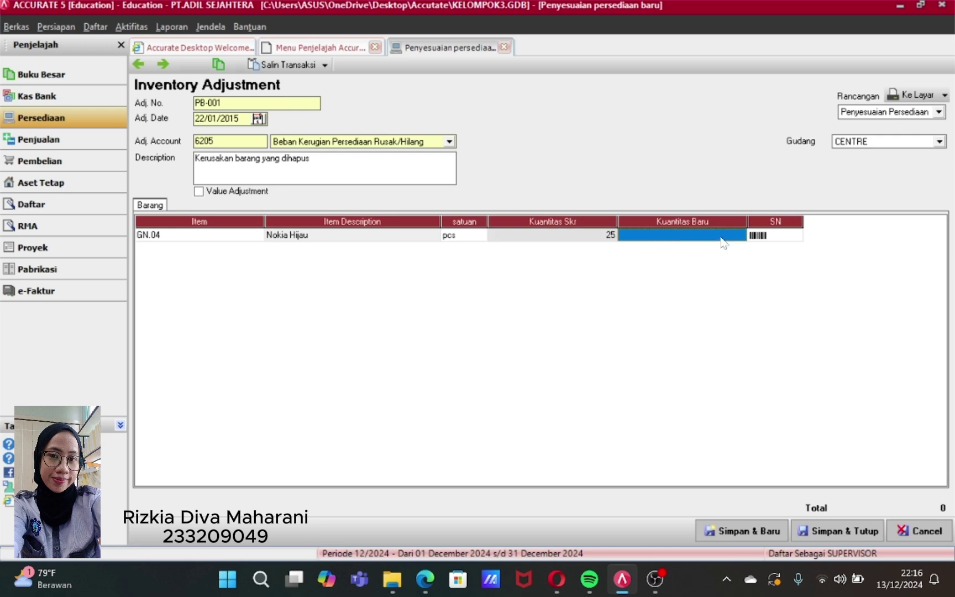
pyautogui.write('23')
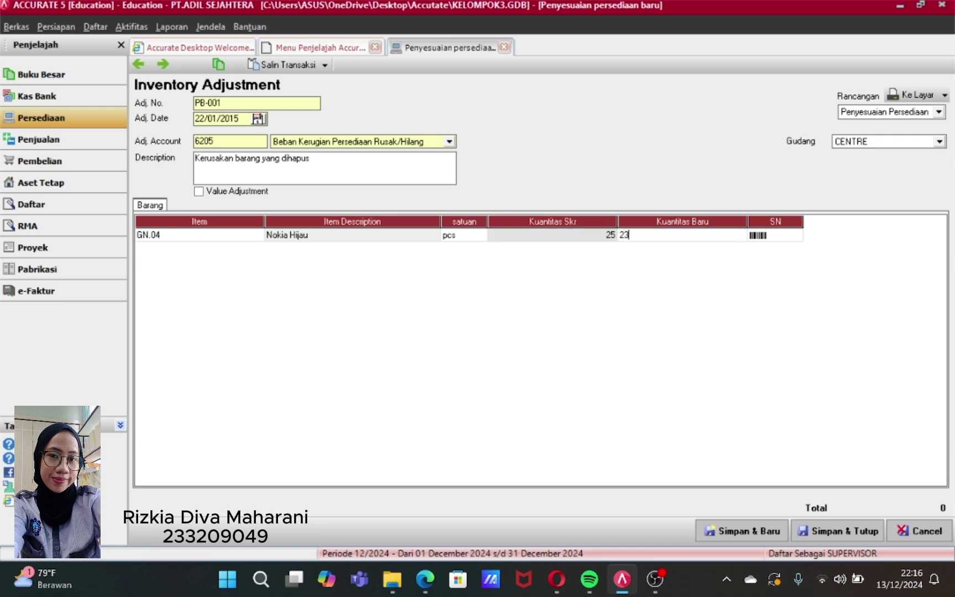
pyautogui.press('Return')
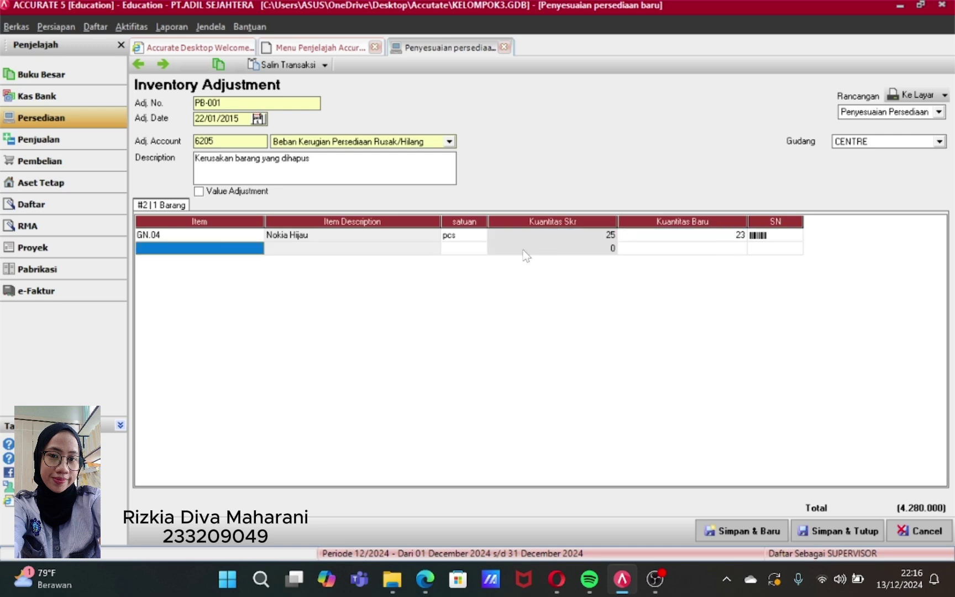
# - Add item GN.03 Nokia Kuning to the inventory adjustment with a new quantity of 12
pyautogui.click(229, 250)
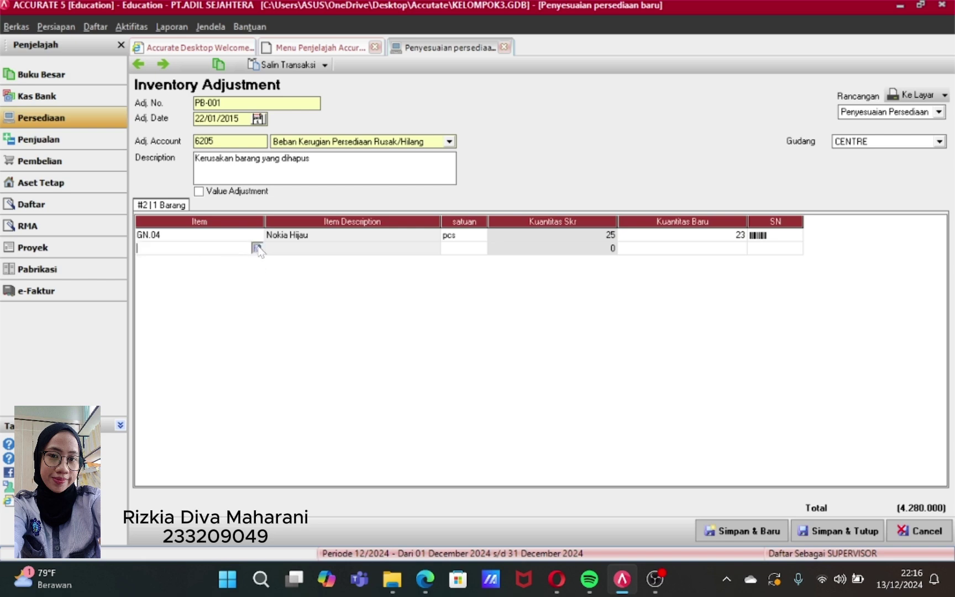
pyautogui.click(258, 248)
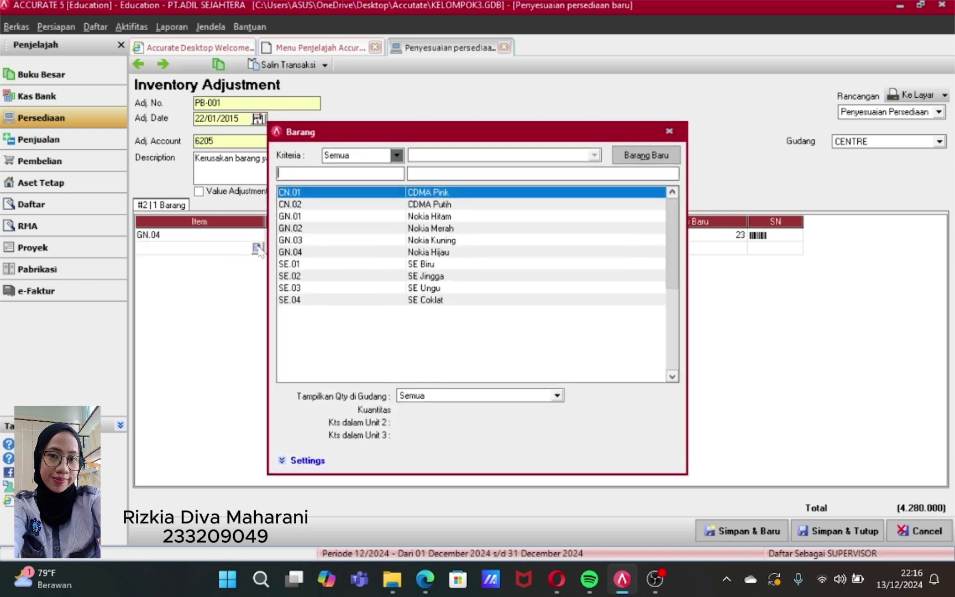
pyautogui.click(429, 241)
pyautogui.doubleClick(429, 242)
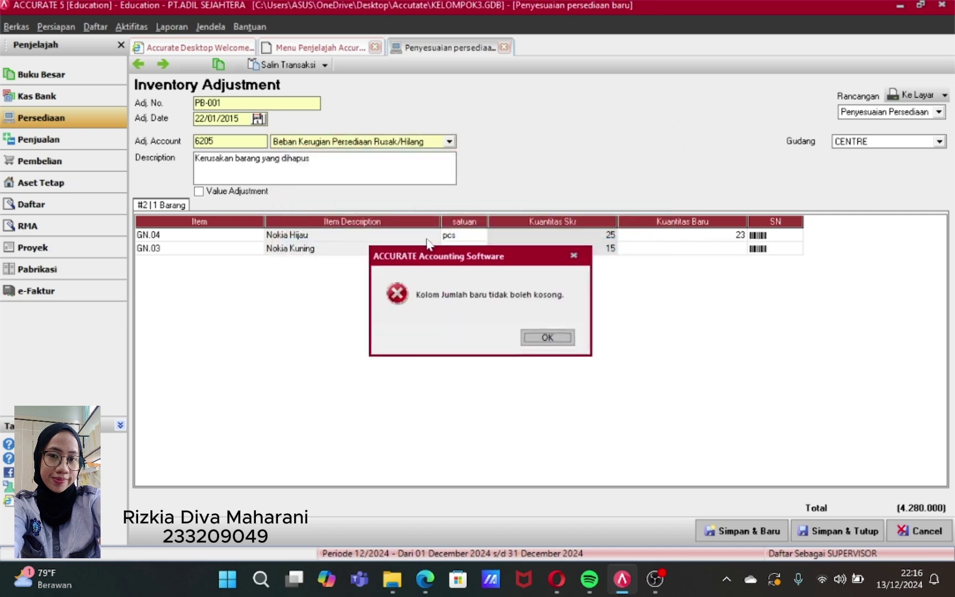
pyautogui.click(562, 341)
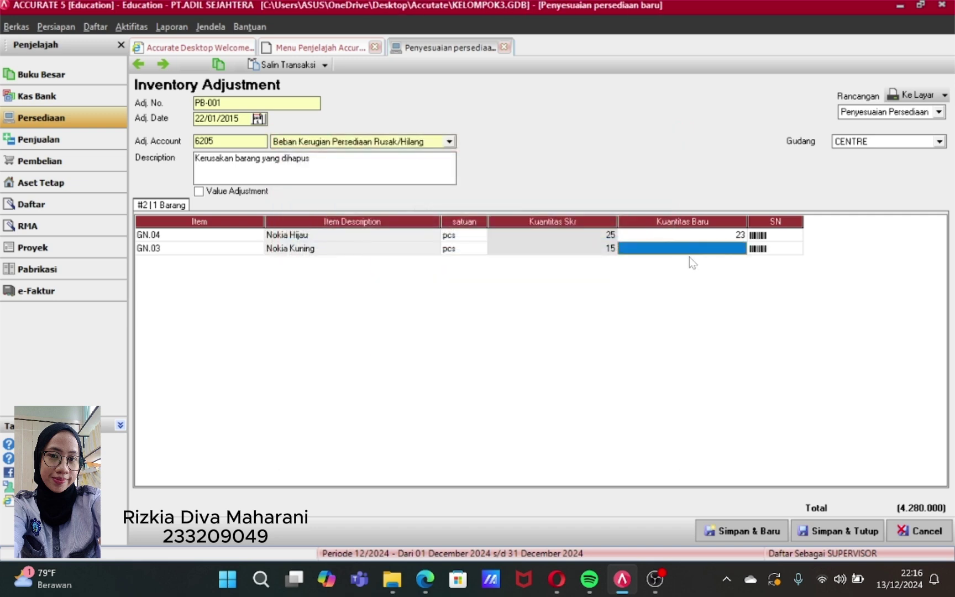
pyautogui.click(693, 248)
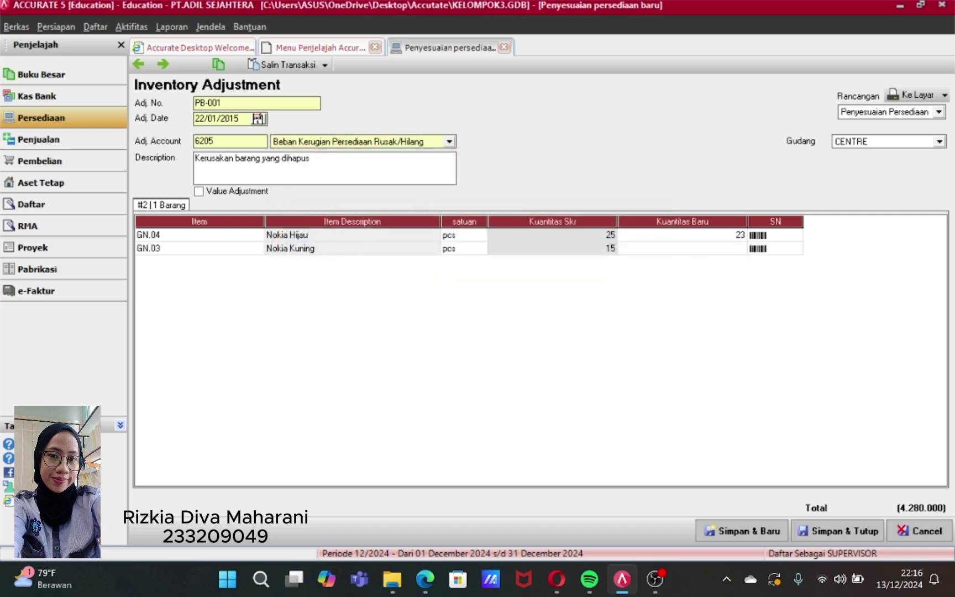
pyautogui.write('12')
pyautogui.press('Tab')
pyautogui.press('Tab')
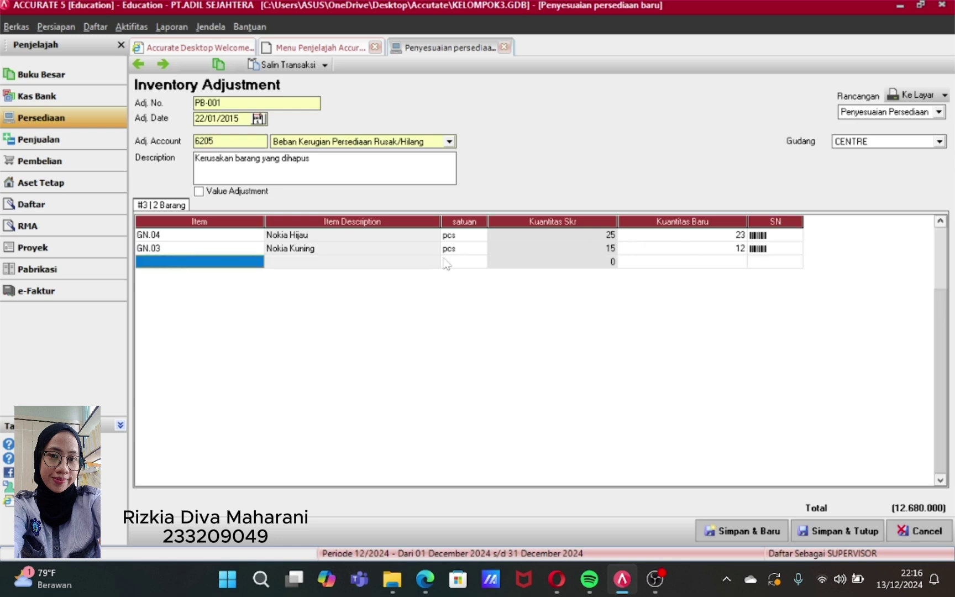
# - Add item SE.04 SE Coklat to the inventory adjustment with a new quantity of 28
pyautogui.click(209, 261)
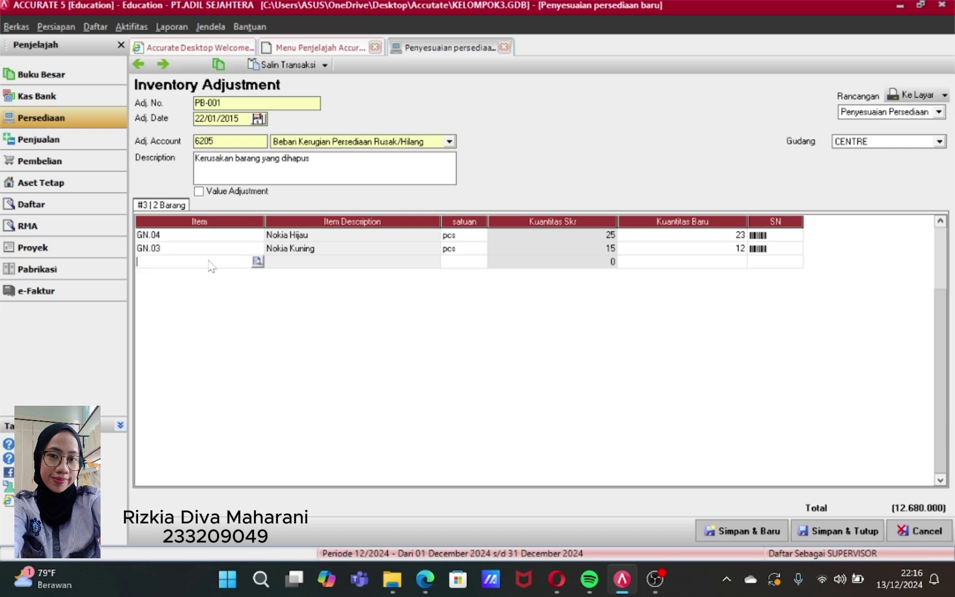
pyautogui.click(257, 262)
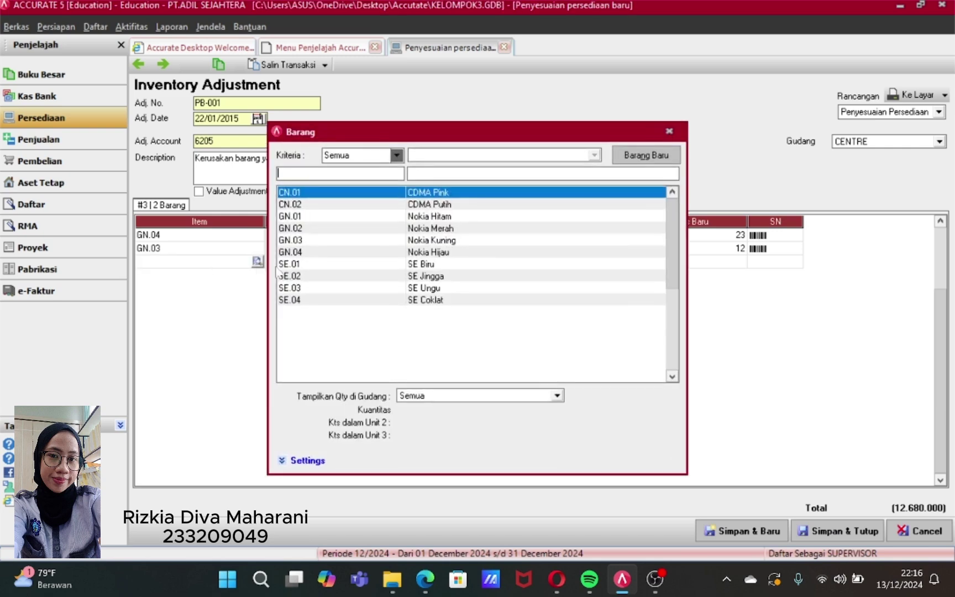
pyautogui.click(454, 302)
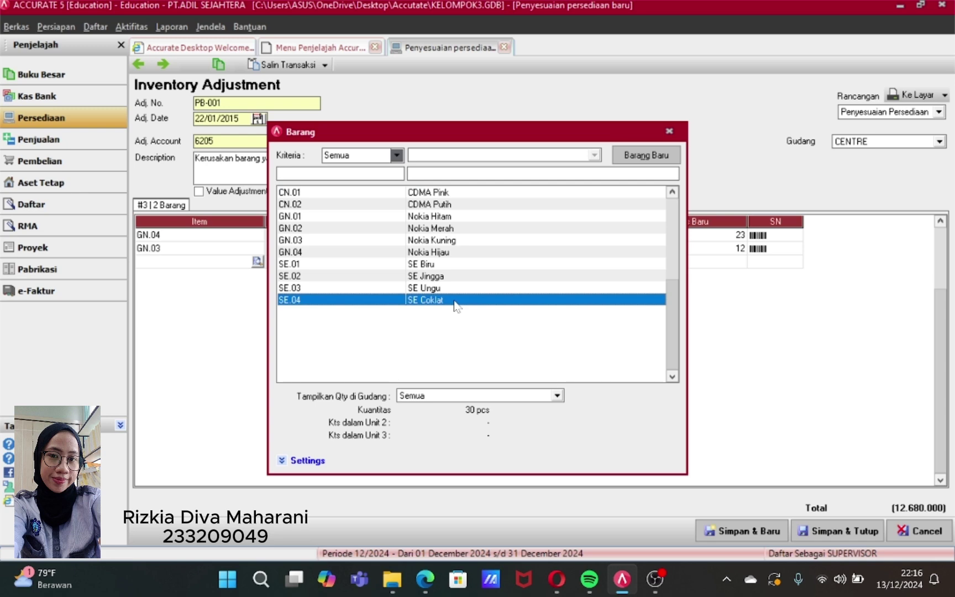
pyautogui.doubleClick(454, 302)
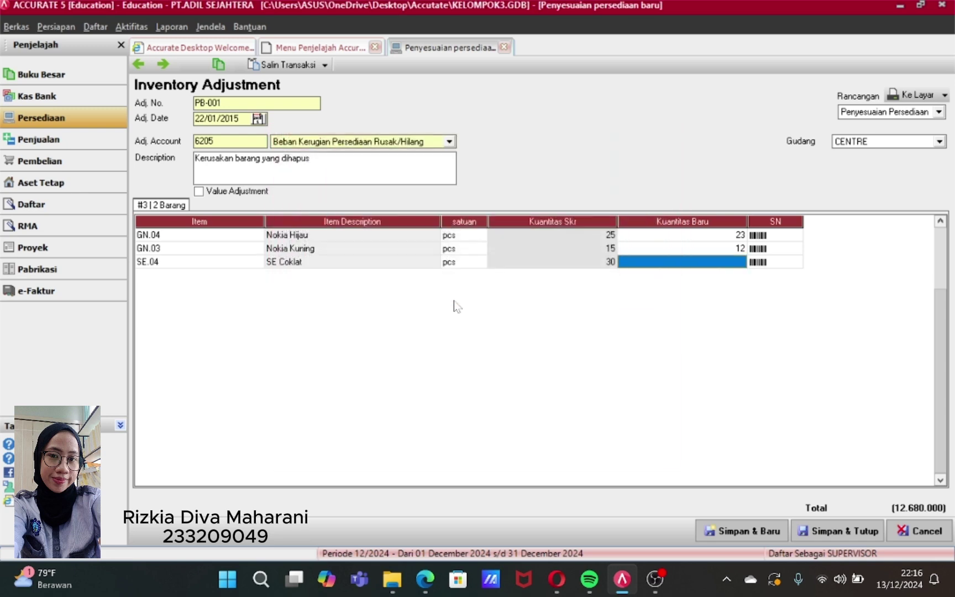
pyautogui.click(675, 267)
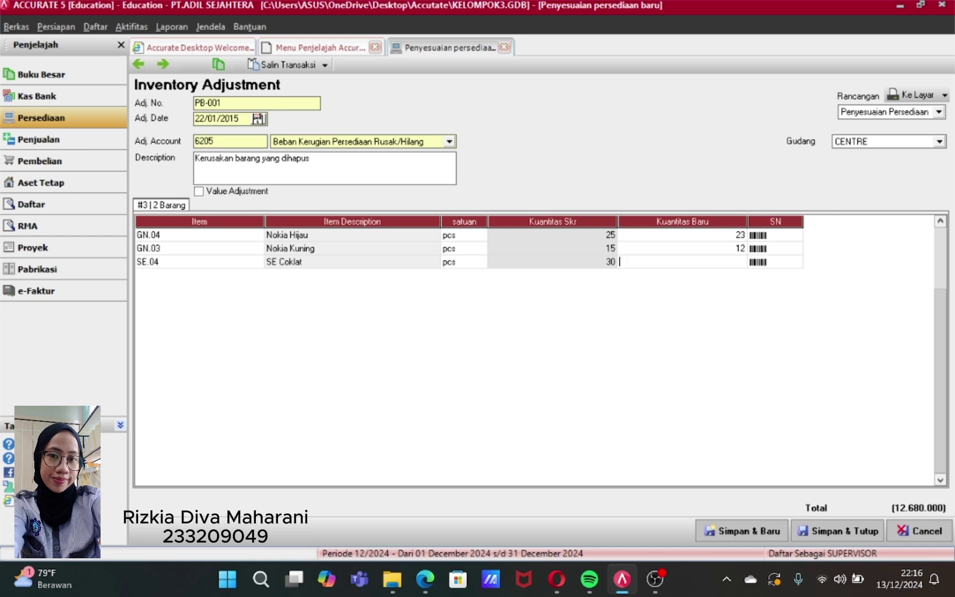
pyautogui.write('28')
pyautogui.press('Tab')
# - Set the adjustment's warehouse to Gudang Barang RUSAK, and save and close adjustment PB-001
pyautogui.click(940, 143)
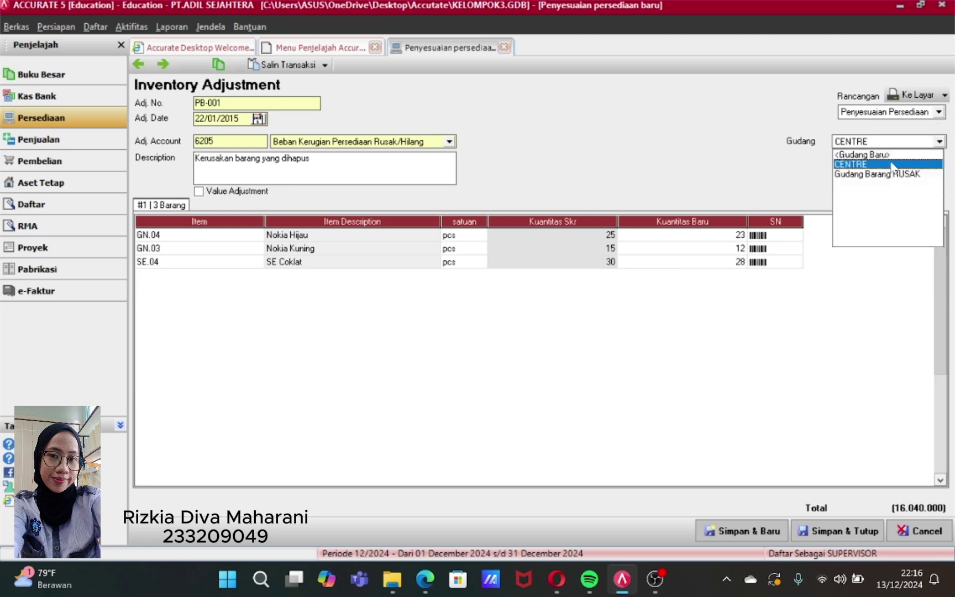
pyautogui.click(875, 174)
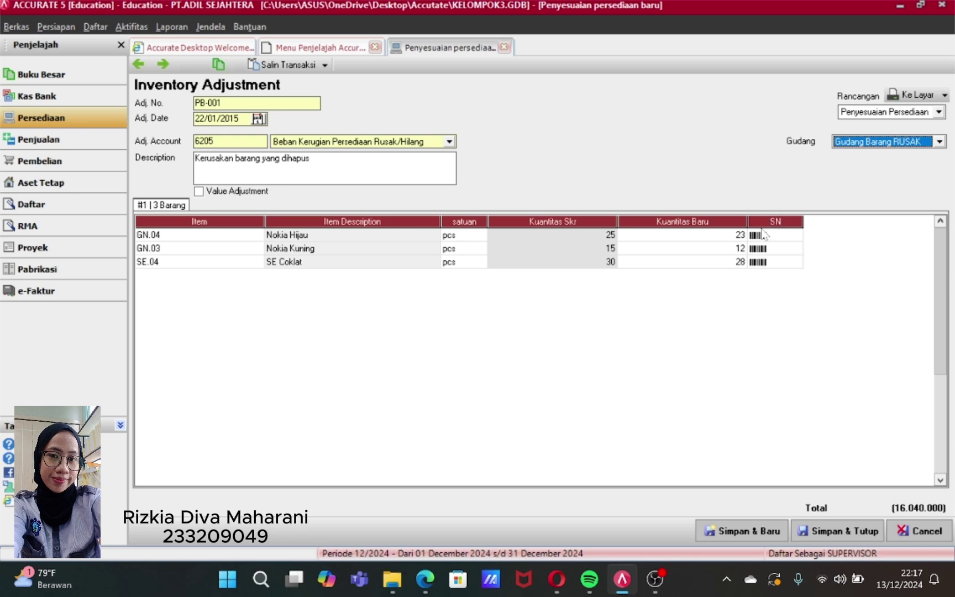
pyautogui.click(850, 532)
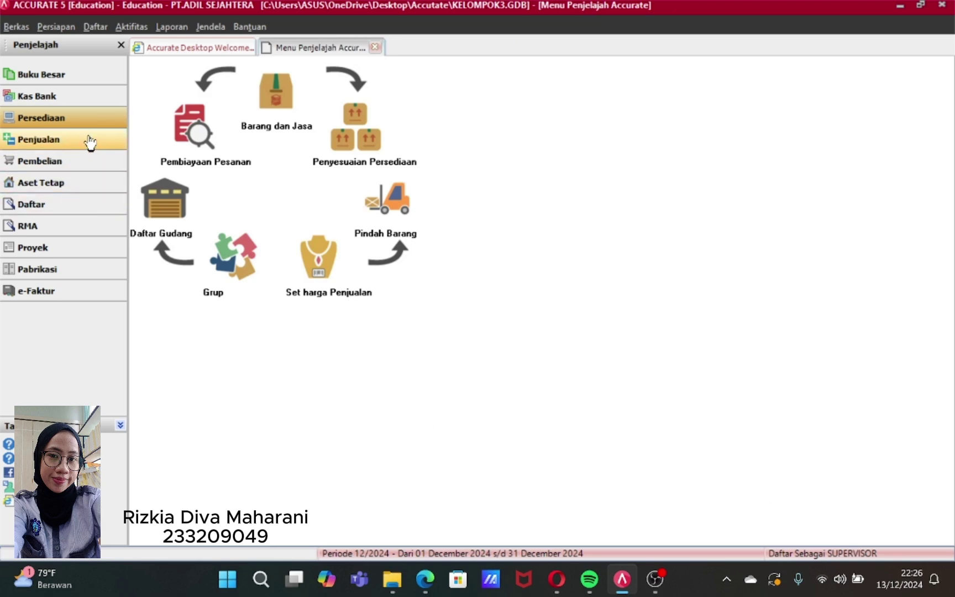
pyautogui.click(90, 143)
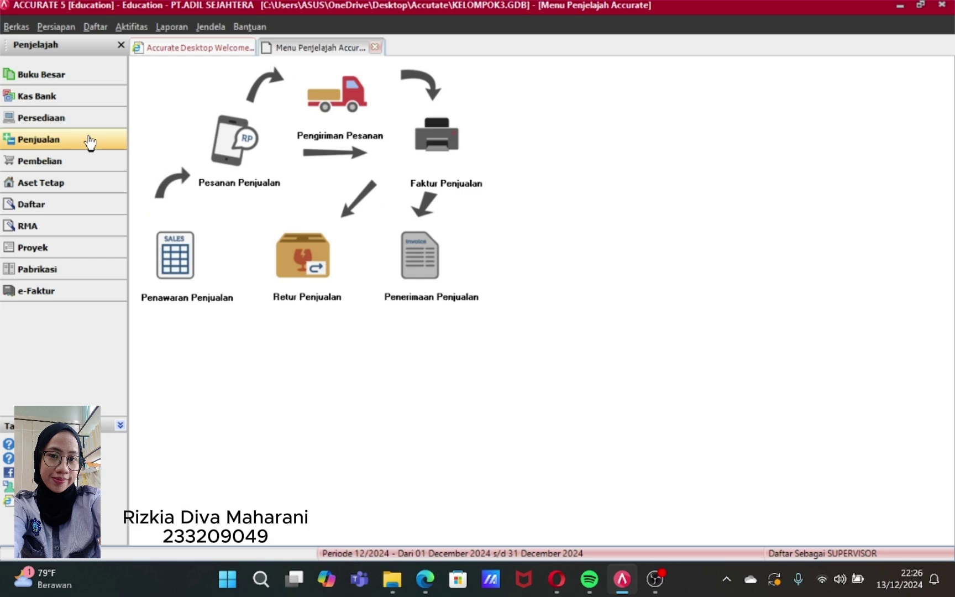
pyautogui.click(436, 134)
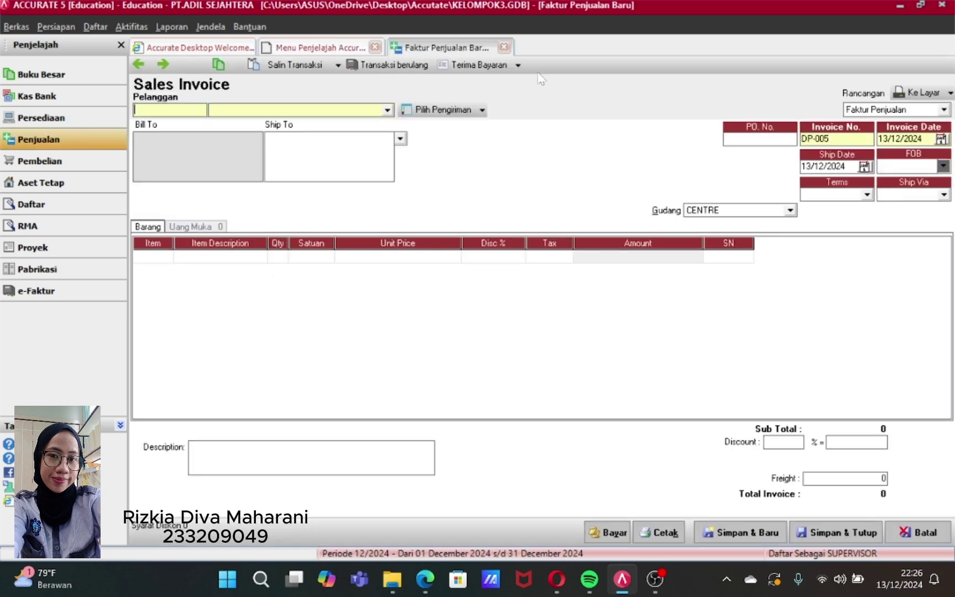
pyautogui.click(504, 47)
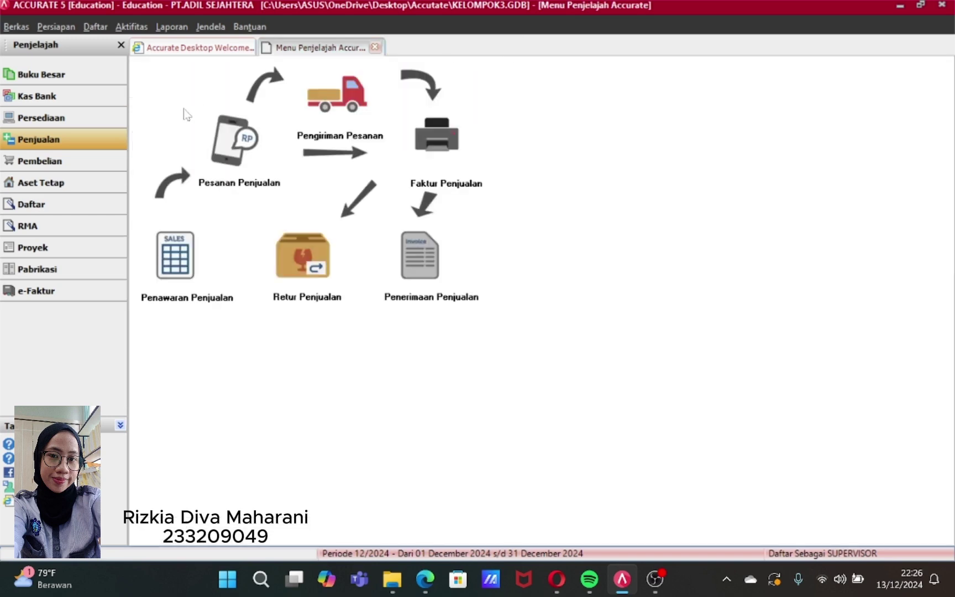
# - Start a new purchase invoice for the vendor Fedex
pyautogui.click(73, 161)
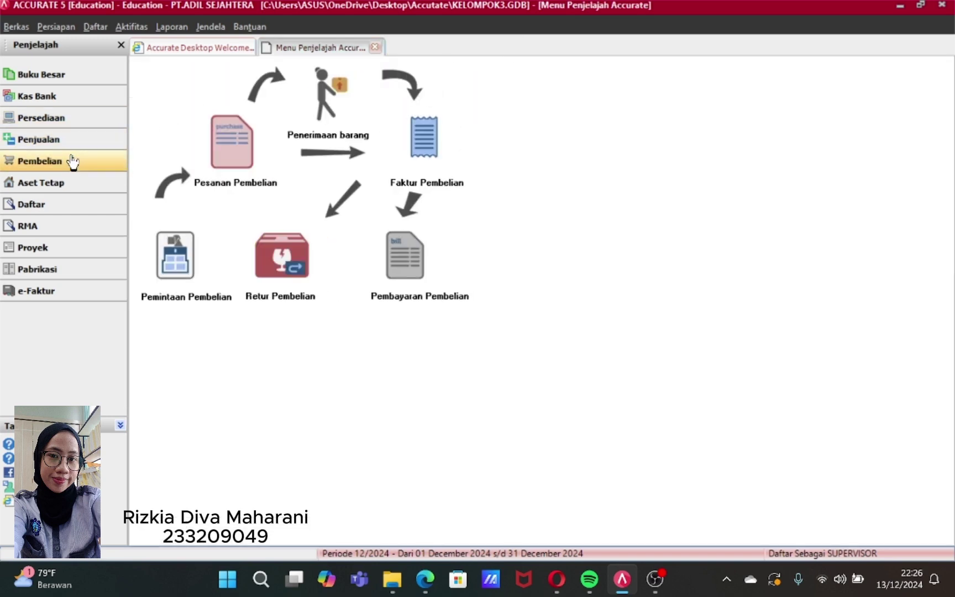
pyautogui.click(424, 150)
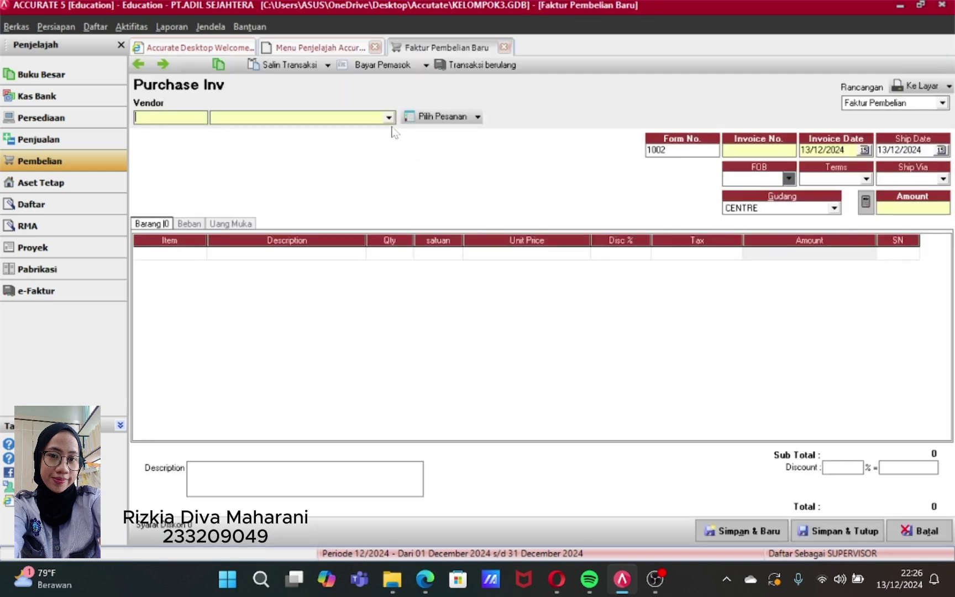
pyautogui.click(390, 119)
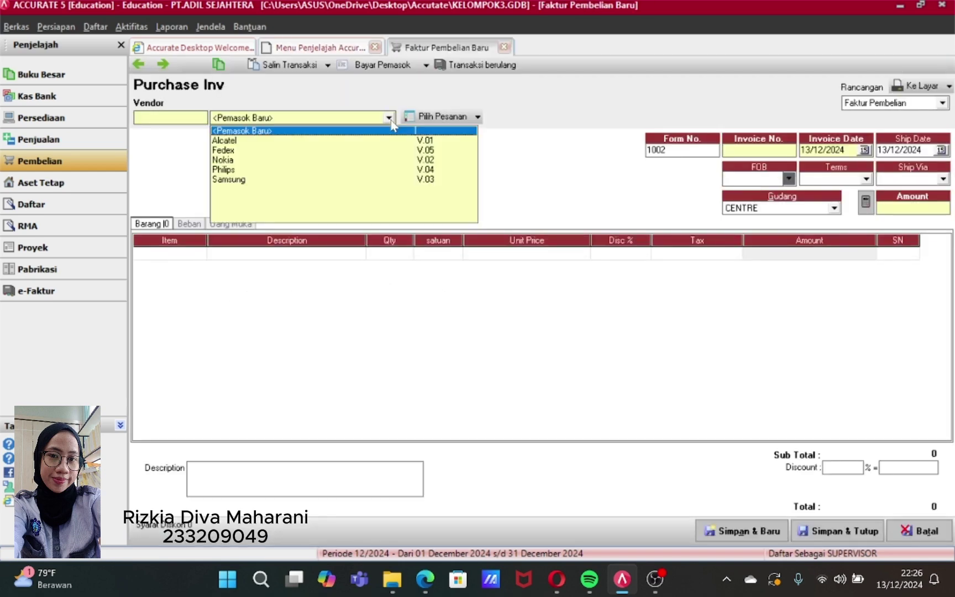
pyautogui.click(269, 153)
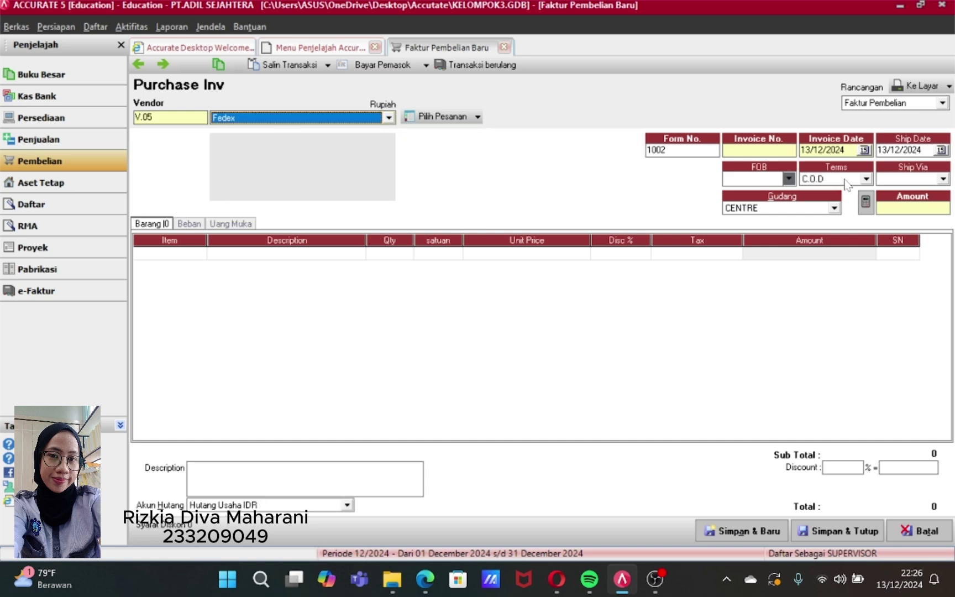
# - Set the purchase invoice's invoice date to 24/01/15
pyautogui.click(845, 150)
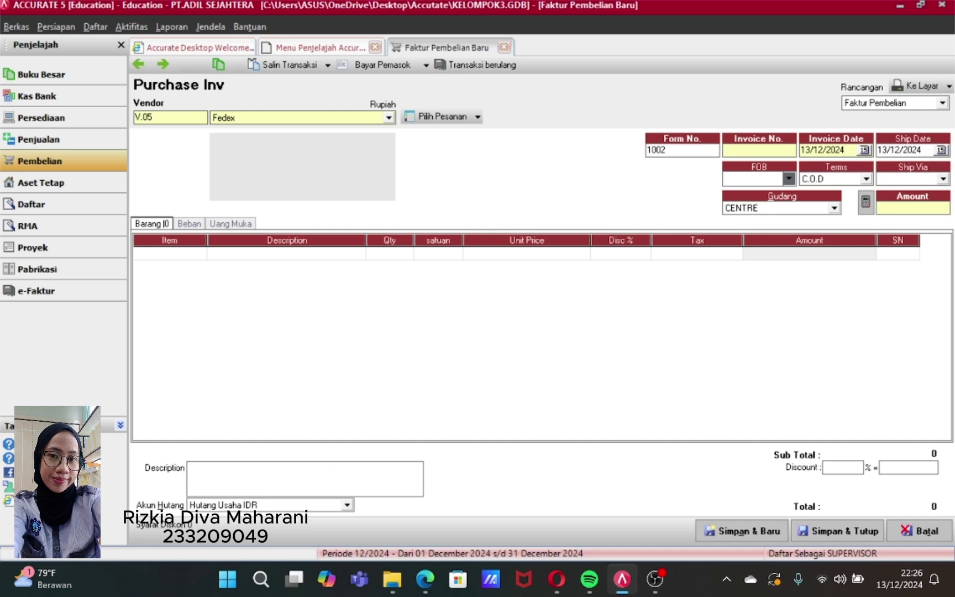
pyautogui.press('BackSpace')
pyautogui.press('BackSpace')
pyautogui.press('BackSpace')
pyautogui.press('BackSpace')
pyautogui.press('BackSpace')
pyautogui.press('BackSpace')
pyautogui.press('BackSpace')
pyautogui.press('BackSpace')
pyautogui.write('24/01/1')
pyautogui.write('5')
pyautogui.press('Tab')
# - Try to clear the ship date of the Fedex purchase invoice
pyautogui.press('BackSpace')
pyautogui.press('BackSpace')
pyautogui.press('BackSpace')
pyautogui.press('BackSpace')
pyautogui.press('BackSpace')
pyautogui.press('BackSpace')
pyautogui.press('BackSpace')
pyautogui.press('BackSpace')
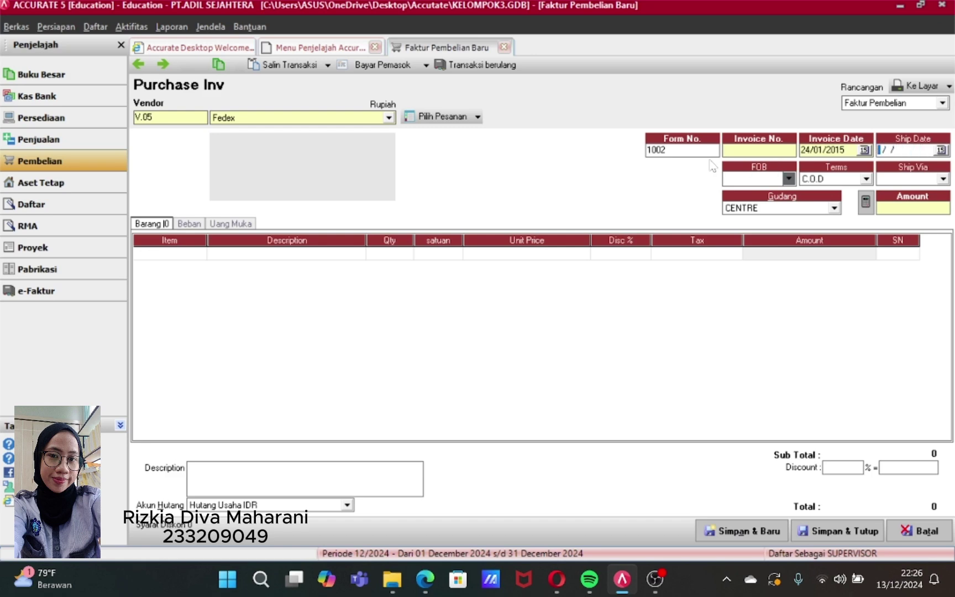
# - Enter Fedex/Jan/001 as the purchase invoice number and Nokia/SI/15/001 as its form number
pyautogui.click(754, 150)
pyautogui.write('Fedex/Jan/001')
pyautogui.click(667, 150)
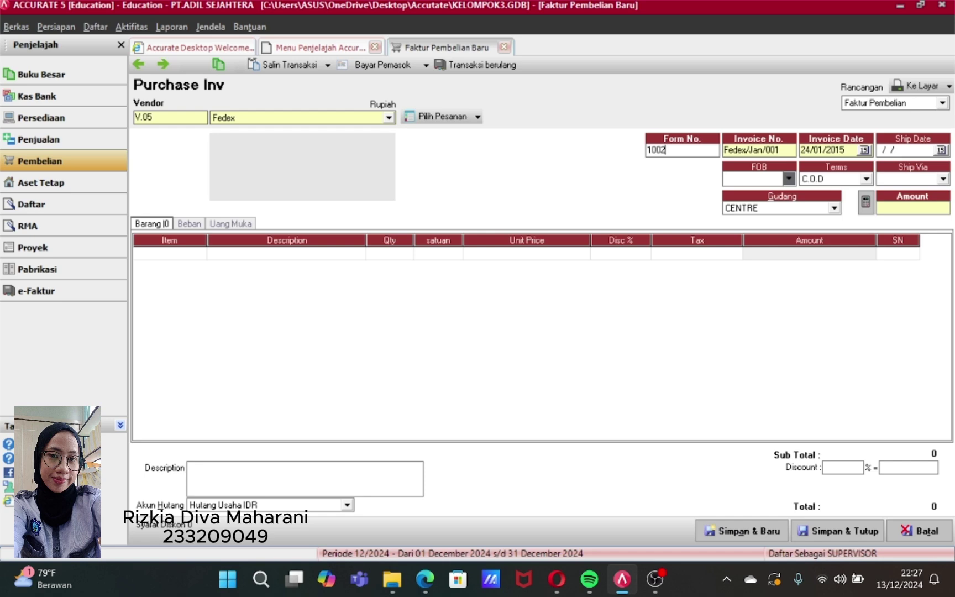
pyautogui.press('BackSpace')
pyautogui.press('BackSpace')
pyautogui.press('BackSpace')
pyautogui.press('BackSpace')
pyautogui.write('Nokia/SI/15/001')
# - Add an expense line to the Fedex purchase invoice using account 6201 Biaya Angkut Pembelian
pyautogui.click(189, 224)
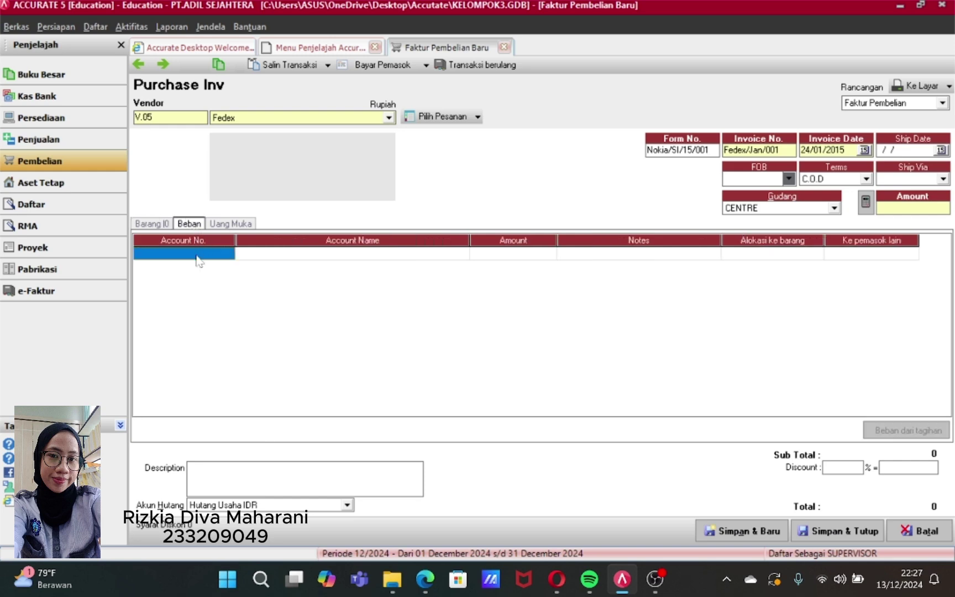
pyautogui.click(197, 254)
pyautogui.click(228, 254)
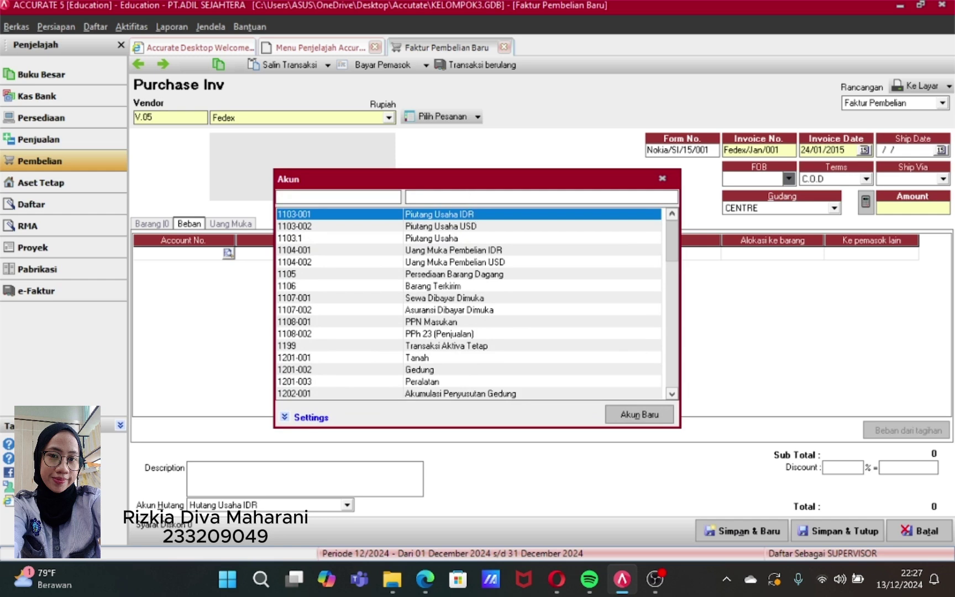
pyautogui.click(468, 196)
pyautogui.write('BE')
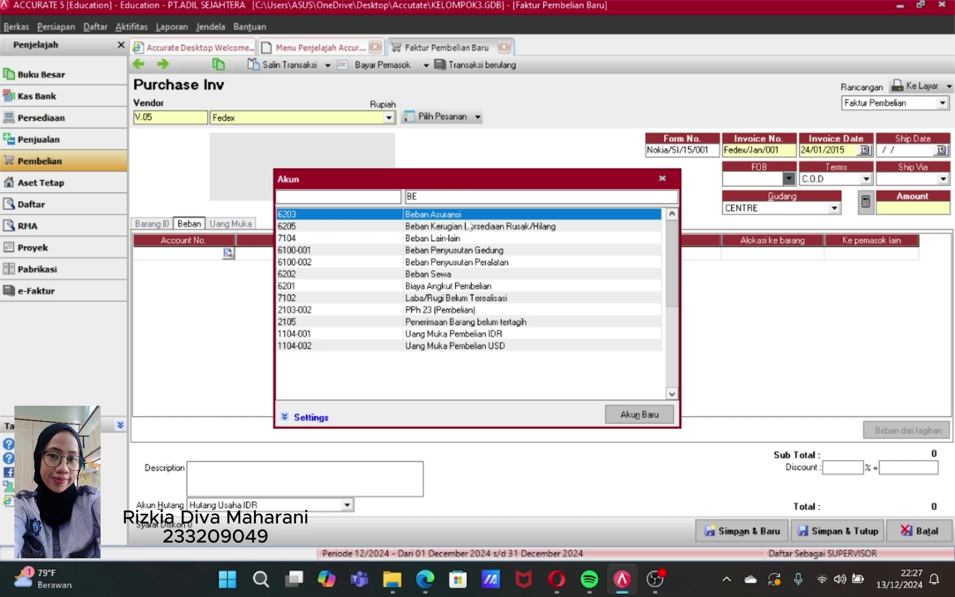
pyautogui.doubleClick(471, 287)
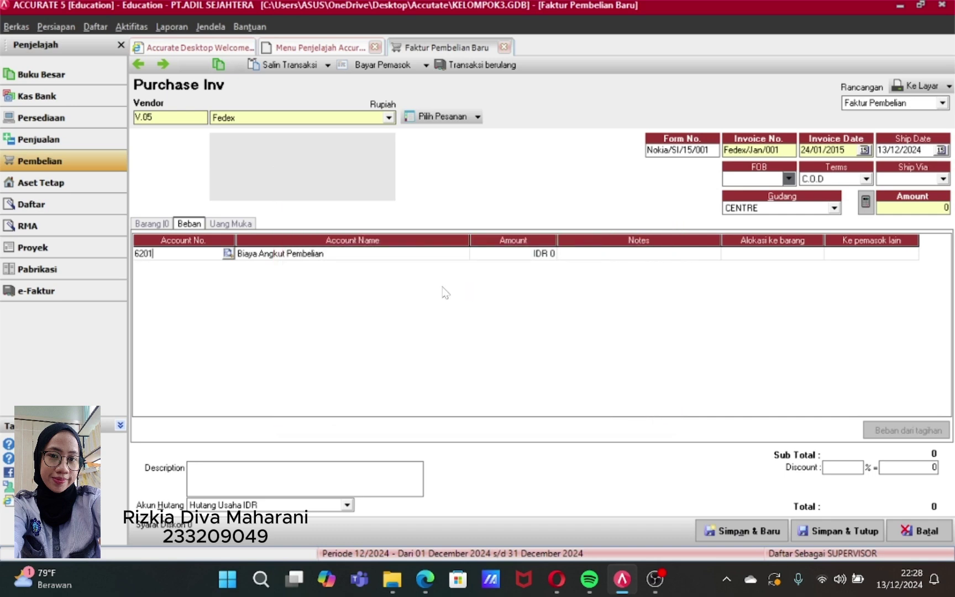
# - Set the Biaya Angkut Pembelian expense line's amount to IDR 721,150
pyautogui.click(541, 255)
pyautogui.press('BackSpace')
pyautogui.write('721,')
pyautogui.write('15')
pyautogui.write('0')
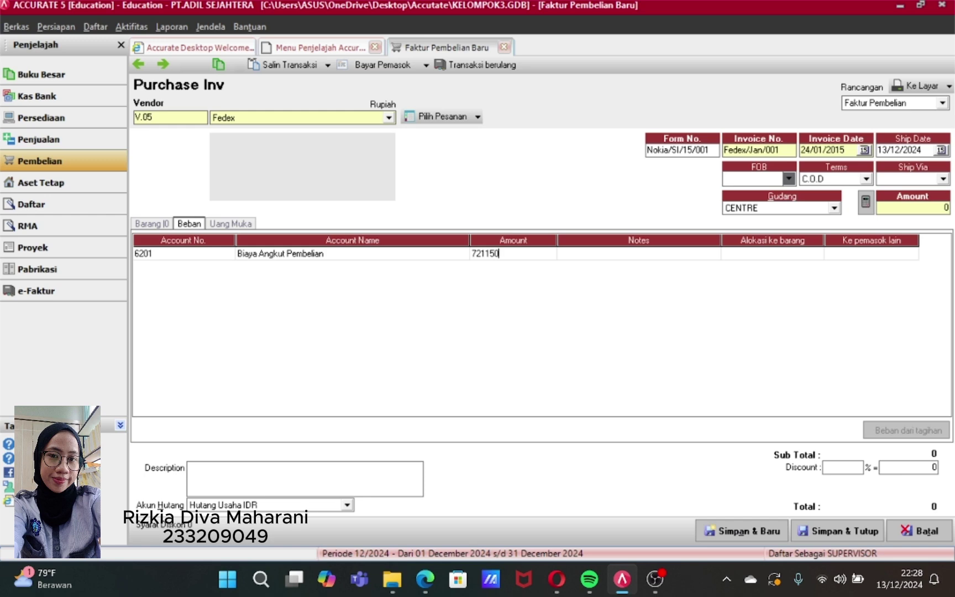
pyautogui.press('Tab')
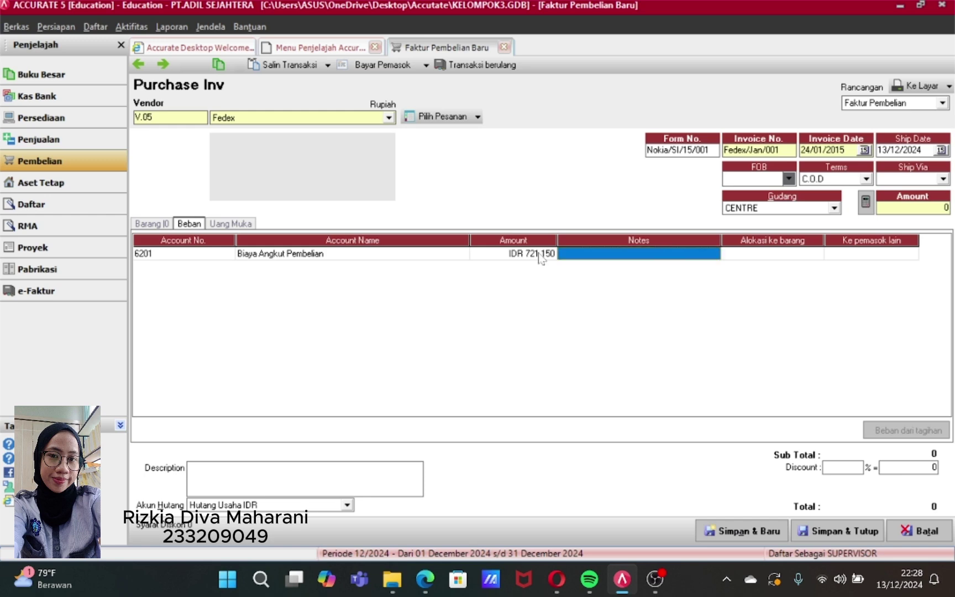
pyautogui.press('Tab')
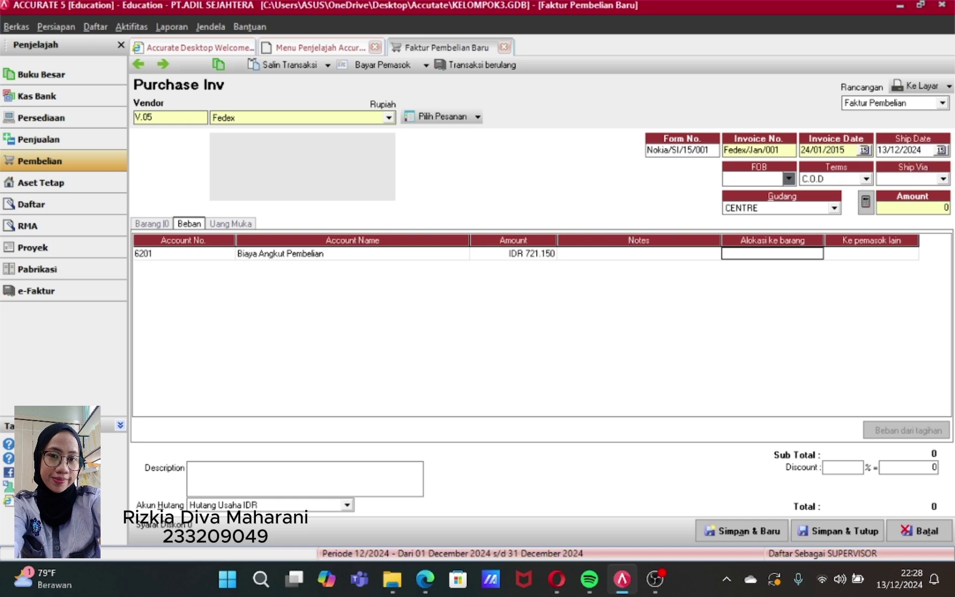
# - Clear the ship date of the Fedex purchase invoice
pyautogui.click(922, 151)
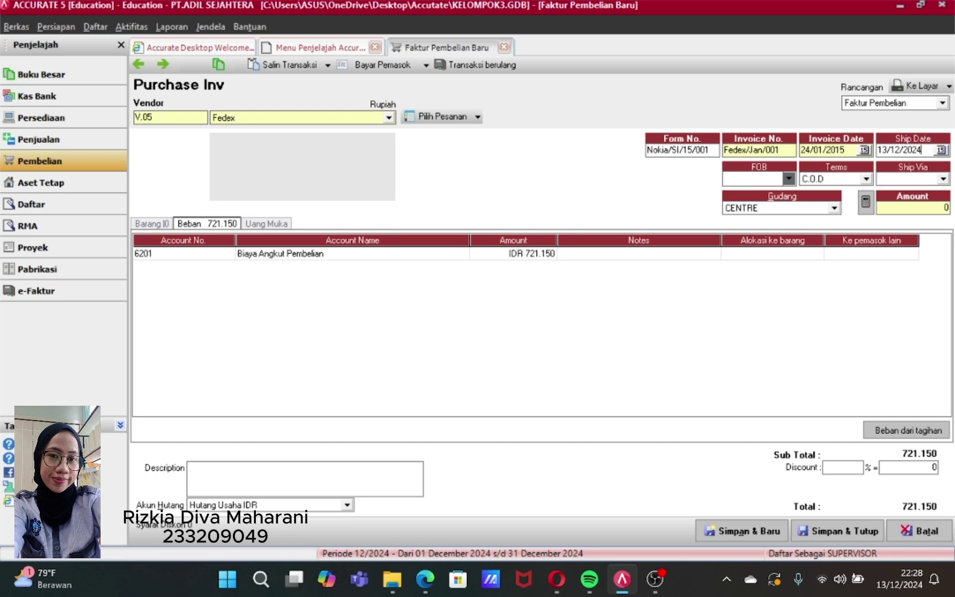
pyautogui.press('BackSpace')
pyautogui.press('BackSpace')
pyautogui.press('BackSpace')
pyautogui.press('BackSpace')
pyautogui.press('BackSpace')
pyautogui.press('BackSpace')
pyautogui.press('BackSpace')
pyautogui.press('BackSpace')
# - Charge the freight expense to invoice PI.001, journaled on the bill date (Tgl Tagihan)
pyautogui.click(908, 430)
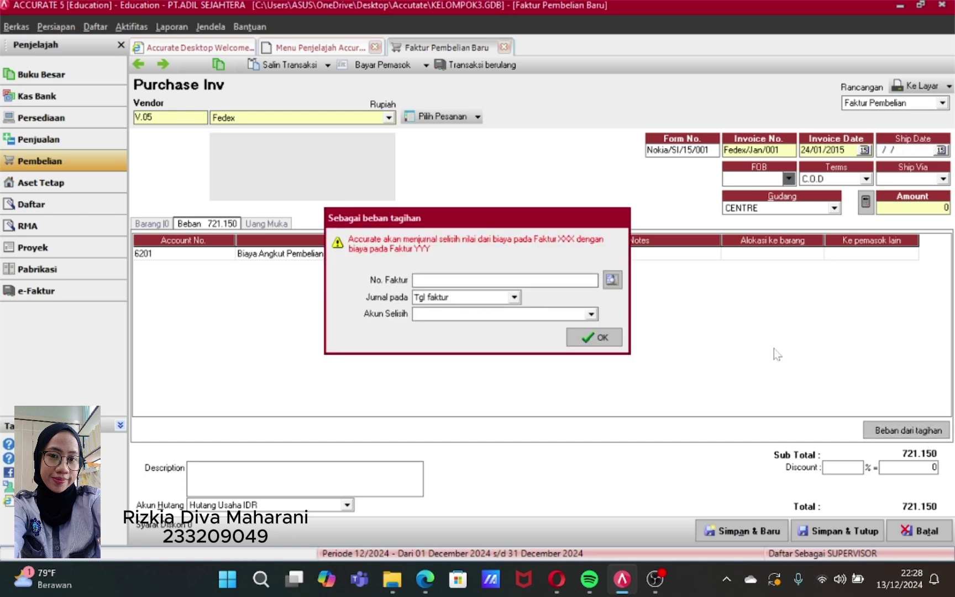
pyautogui.click(514, 297)
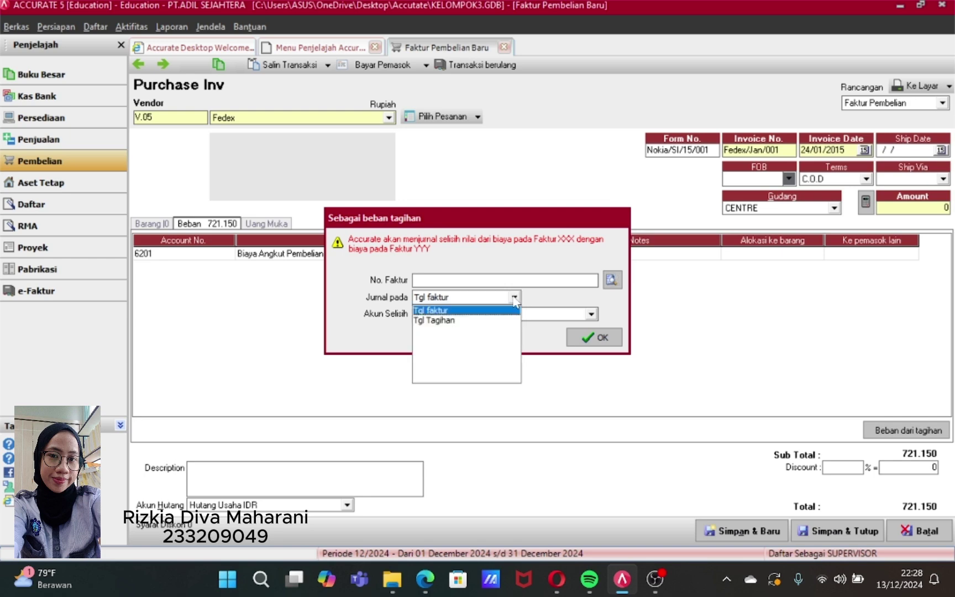
pyautogui.click(470, 321)
pyautogui.click(611, 280)
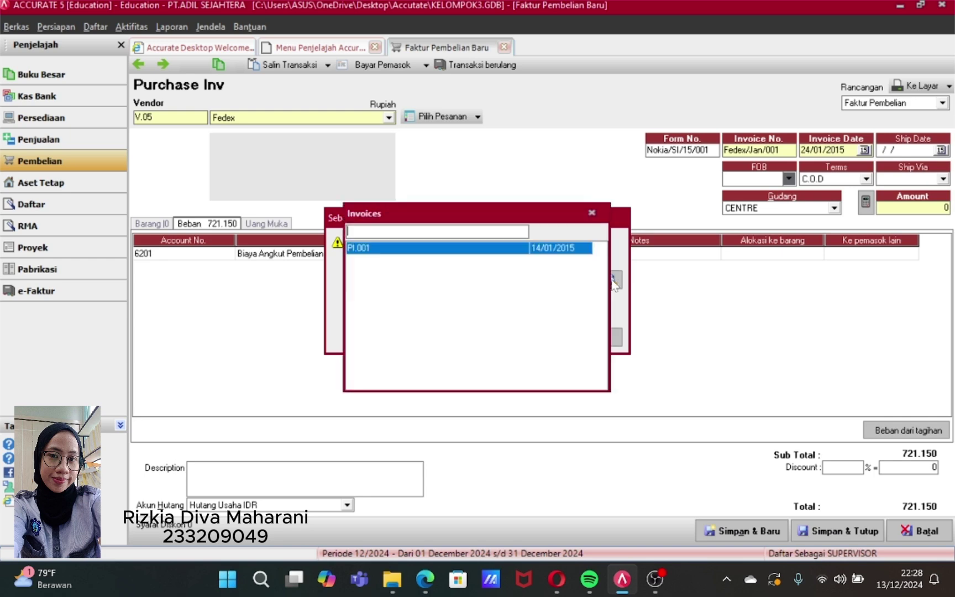
pyautogui.doubleClick(543, 252)
# - Assign Harga Pokok Penjualan (HPP) as the charge's difference account and calculate the purchase invoice amount
pyautogui.click(592, 314)
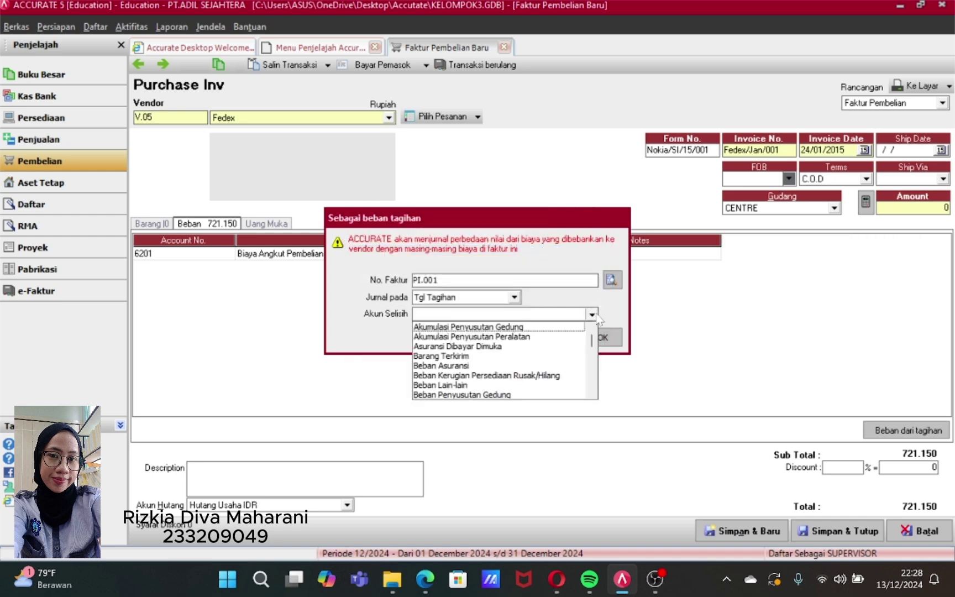
pyautogui.doubleClick(591, 394)
pyautogui.doubleClick(592, 394)
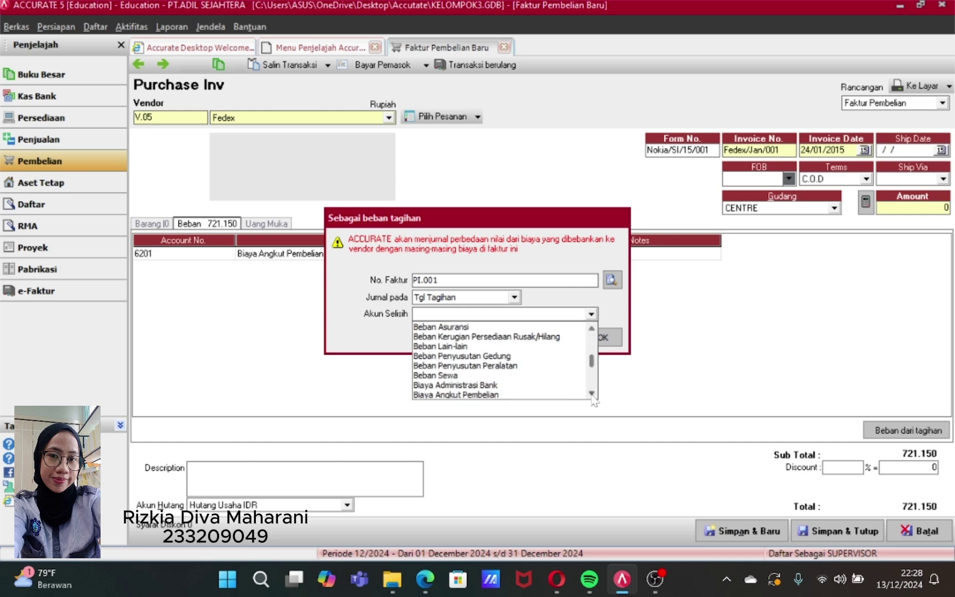
pyautogui.doubleClick(591, 394)
pyautogui.click(591, 394)
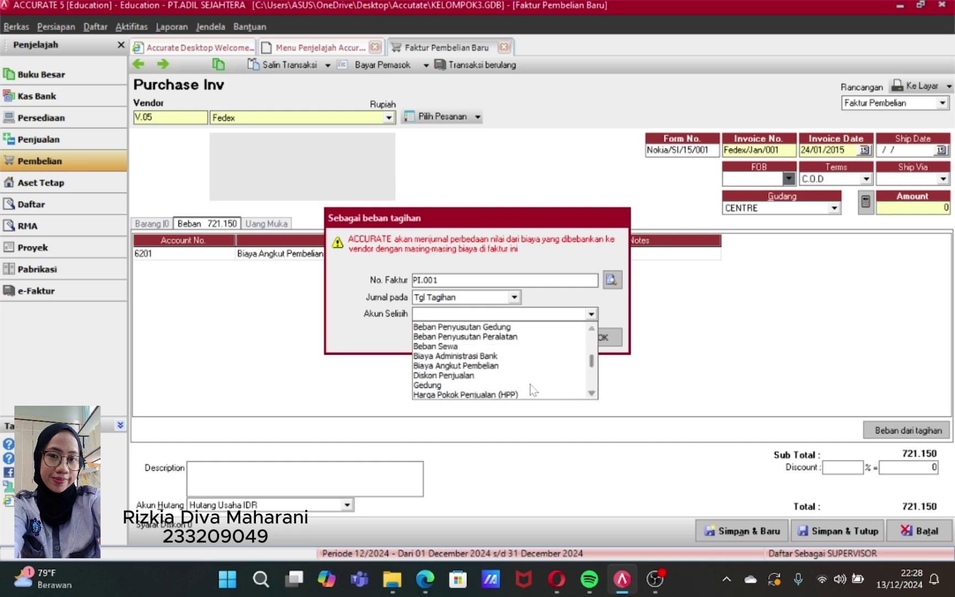
pyautogui.click(519, 395)
pyautogui.click(519, 395)
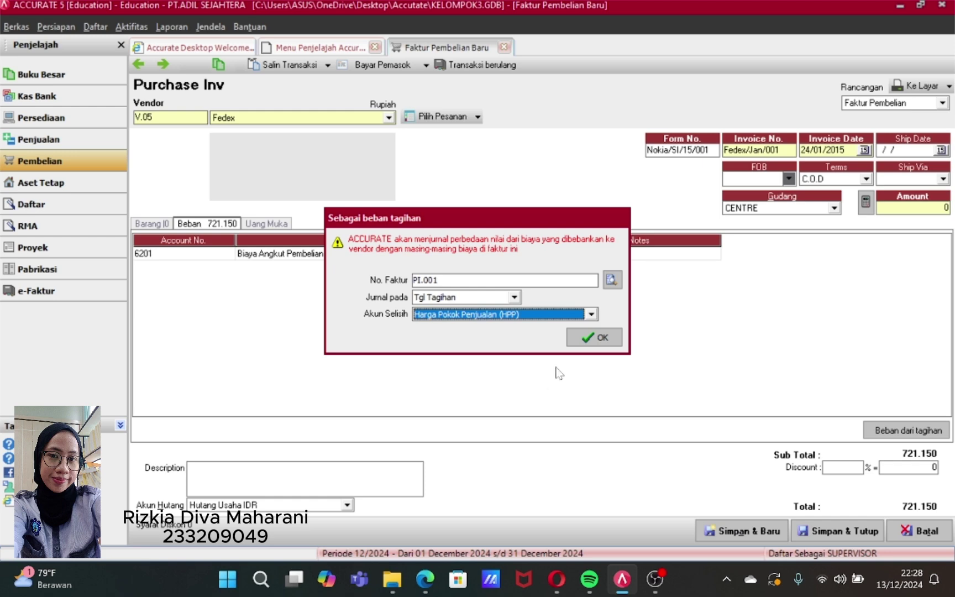
pyautogui.click(600, 339)
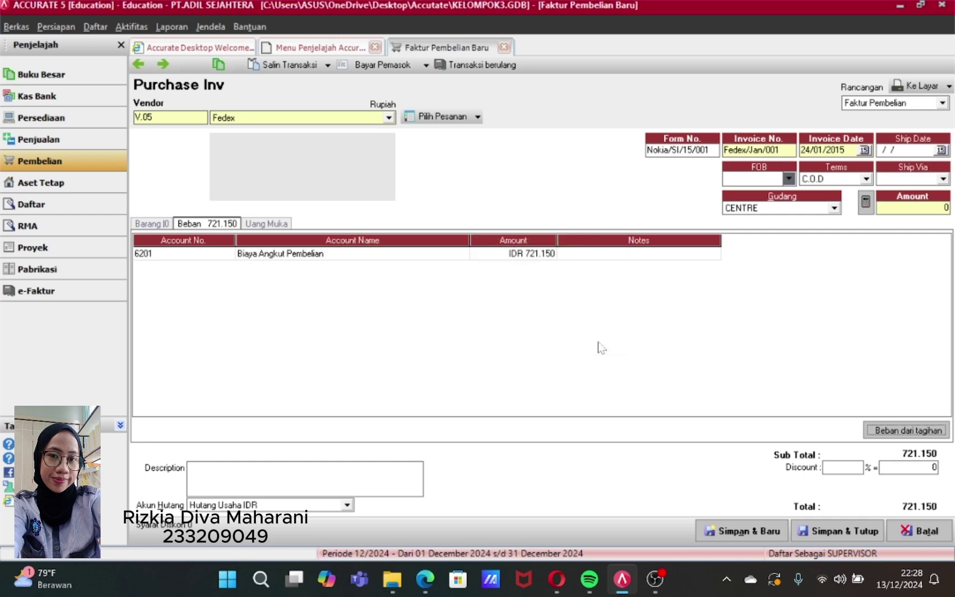
pyautogui.click(866, 204)
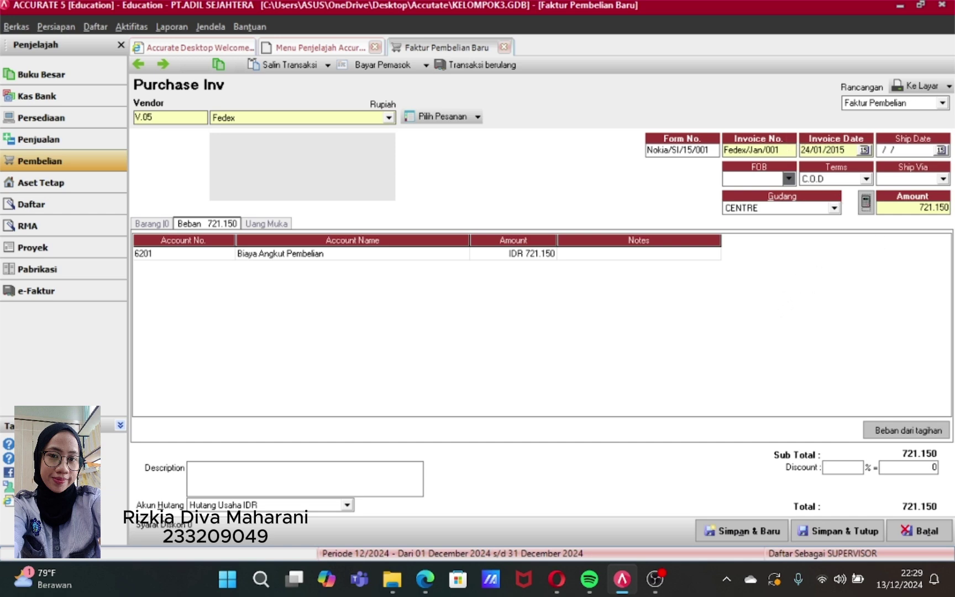
# - Re-enter the endings of invoice number Fedex/Jan/001 and form number Nokia/SI/15/001
pyautogui.click(785, 150)
pyautogui.press('BackSpace')
pyautogui.press('BackSpace')
pyautogui.press('BackSpace')
pyautogui.press('BackSpace')
pyautogui.write('/15')
pyautogui.click(710, 149)
pyautogui.press('BackSpace')
pyautogui.write('3')
pyautogui.press('BackSpace')
pyautogui.press('BackSpace')
pyautogui.write('01')
pyautogui.click(775, 150)
pyautogui.press('BackSpace')
pyautogui.press('BackSpace')
pyautogui.write('001')
pyautogui.click(164, 226)
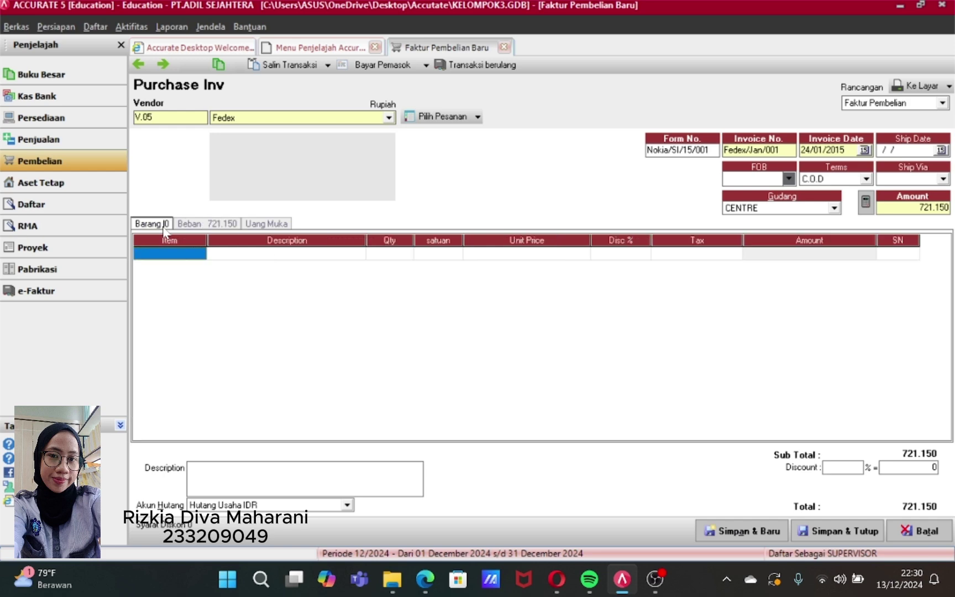
pyautogui.click(198, 227)
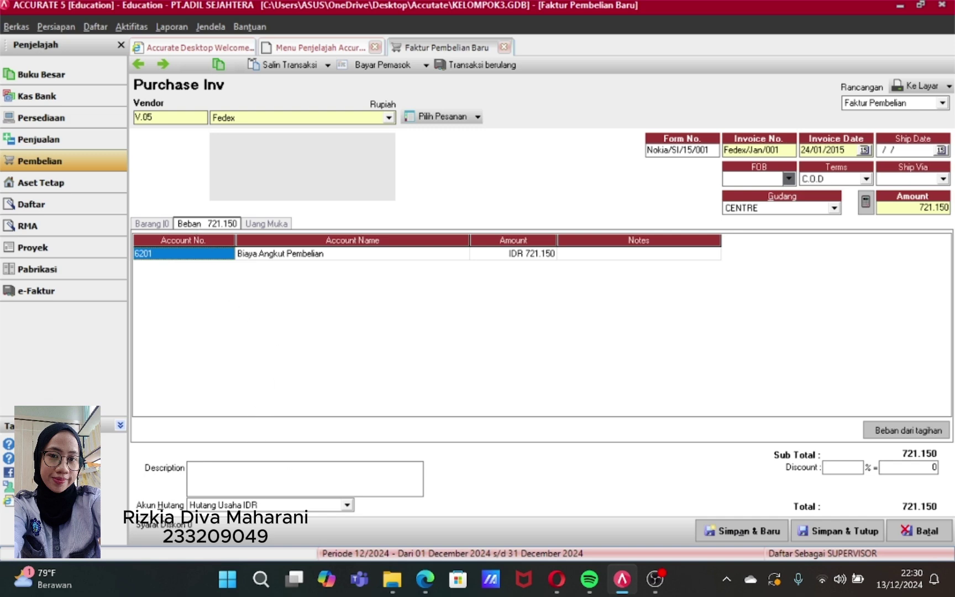
pyautogui.click(347, 506)
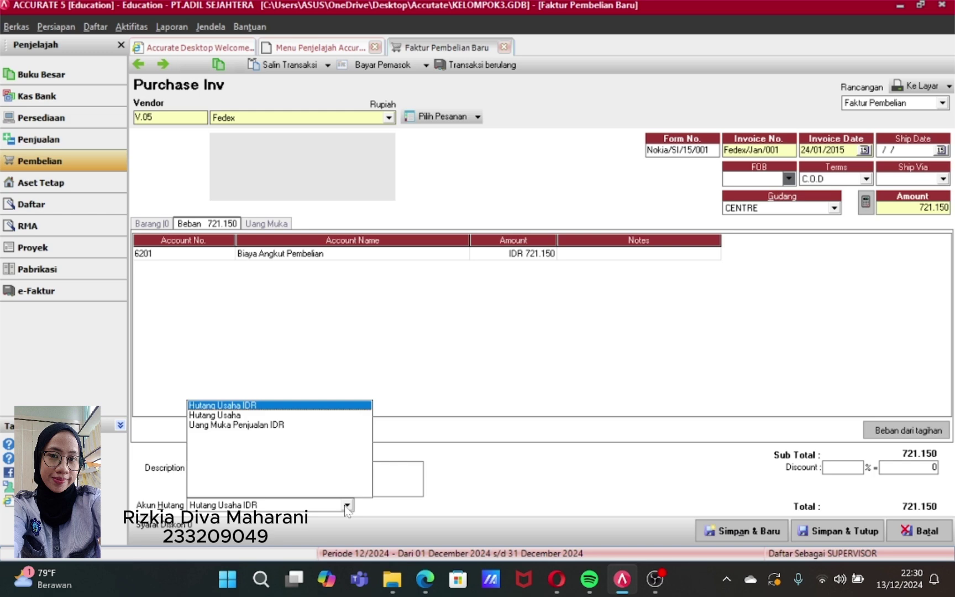
pyautogui.click(347, 505)
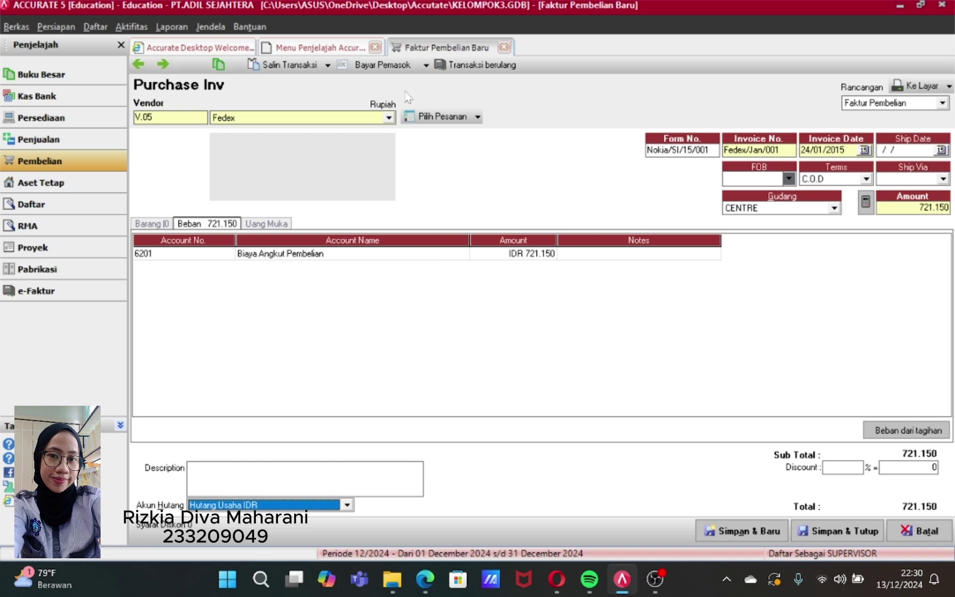
# - Create a payment for the Fedex invoice with the memo "Penerimaan tagihan dari Fedex atas jasa angkut pengiriman barang"
pyautogui.click(386, 64)
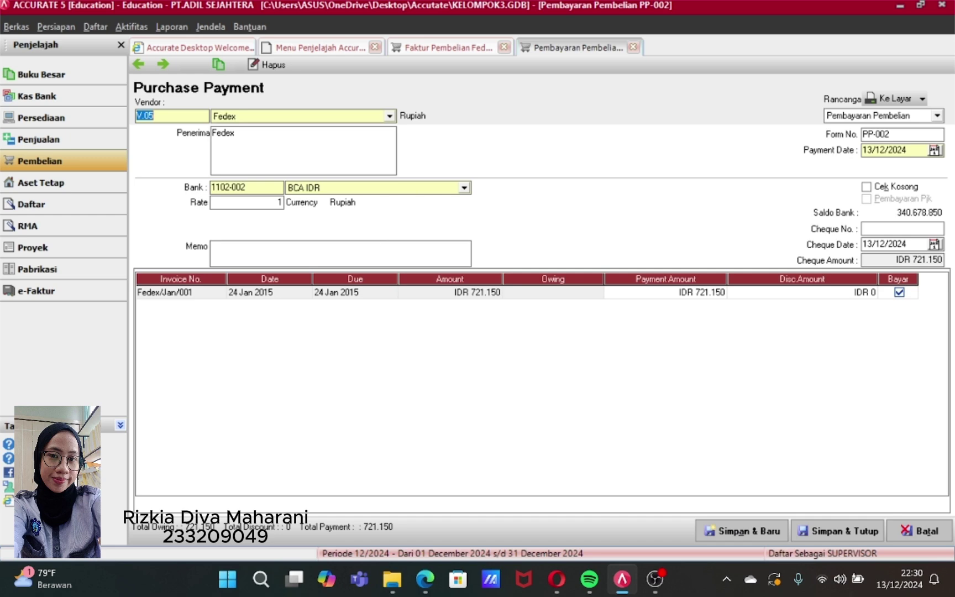
pyautogui.click(213, 247)
pyautogui.write('Penerimaan tagihan dari')
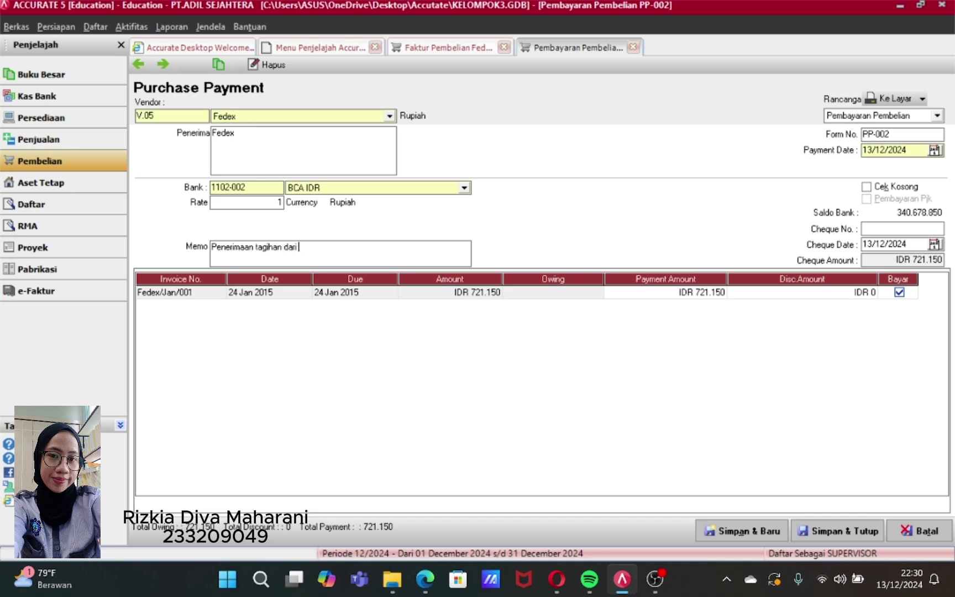
pyautogui.write(' Fedex atas jasa angkut')
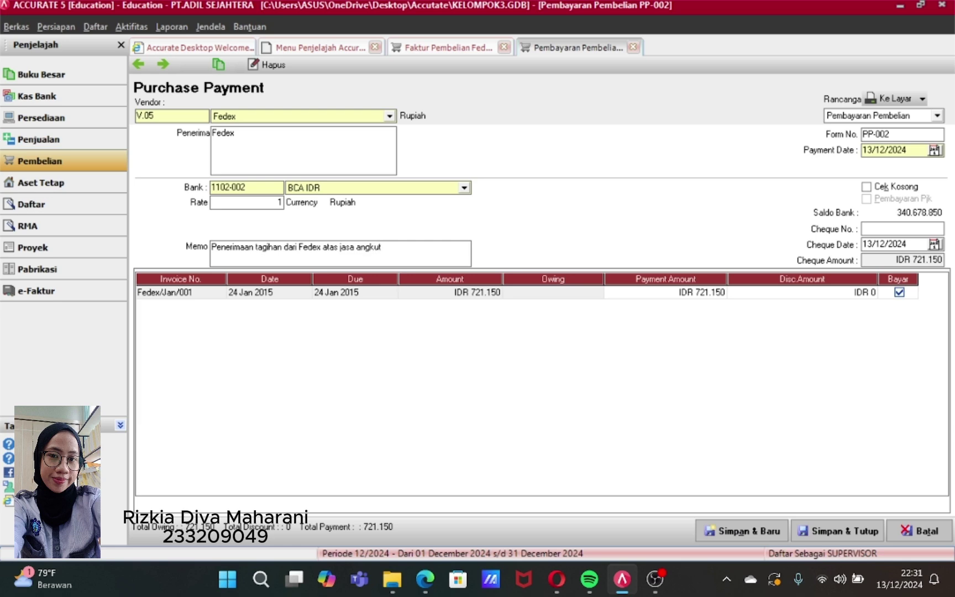
pyautogui.write(' pengirim')
pyautogui.write('n barang')
# - Set the purchase payment's payment date to 24/01/15
pyautogui.click(908, 150)
pyautogui.press('BackSpace')
pyautogui.press('BackSpace')
pyautogui.press('BackSpace')
pyautogui.press('BackSpace')
pyautogui.press('BackSpace')
pyautogui.press('BackSpace')
pyautogui.press('BackSpace')
pyautogui.press('BackSpace')
pyautogui.press('BackSpace')
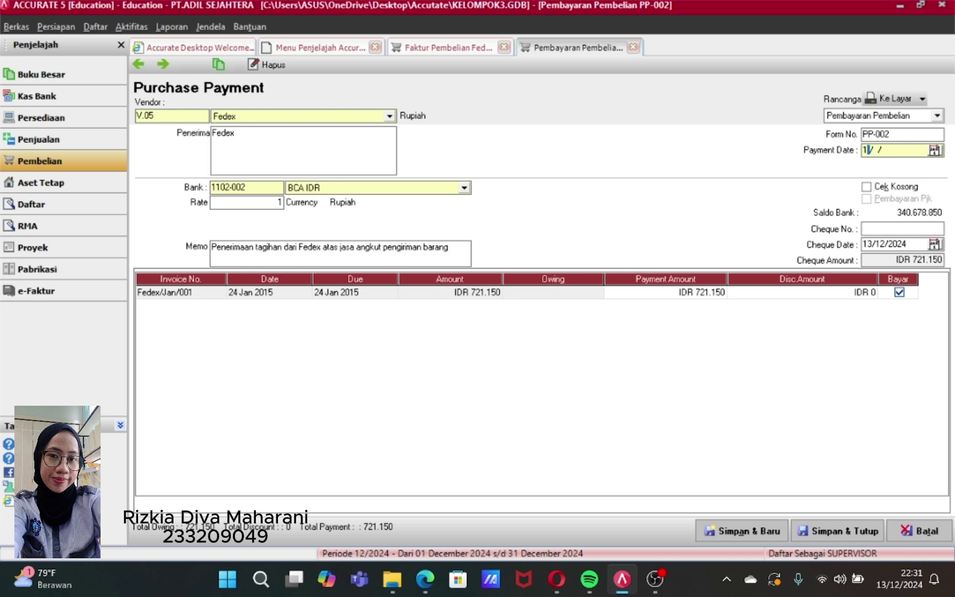
pyautogui.press('BackSpace')
pyautogui.write('24/01/15')
# - Set the purchase payment's cheque date to 24/01/15
pyautogui.click(906, 244)
pyautogui.hotkey('ctrl', 'a')
pyautogui.press('Delete')
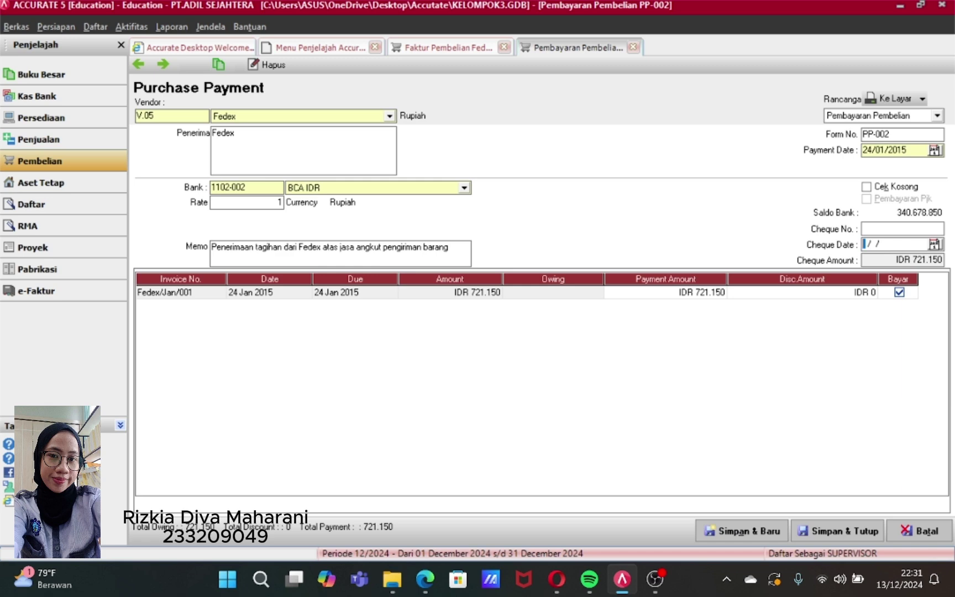
pyautogui.write('24/01/15')
# - Save and close the Fedex purchase payment and its purchase invoice
pyautogui.click(896, 228)
pyautogui.click(832, 532)
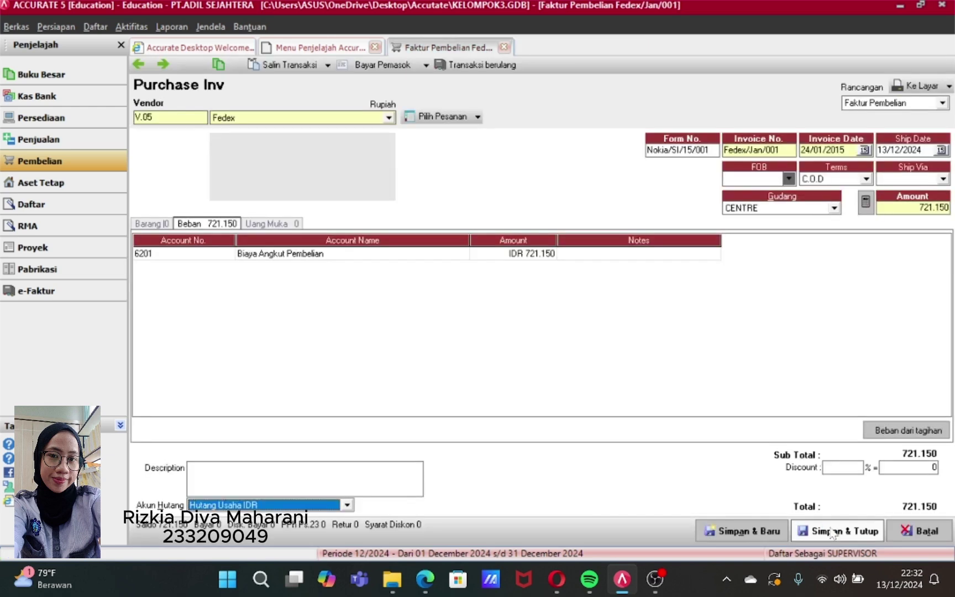
pyautogui.click(840, 533)
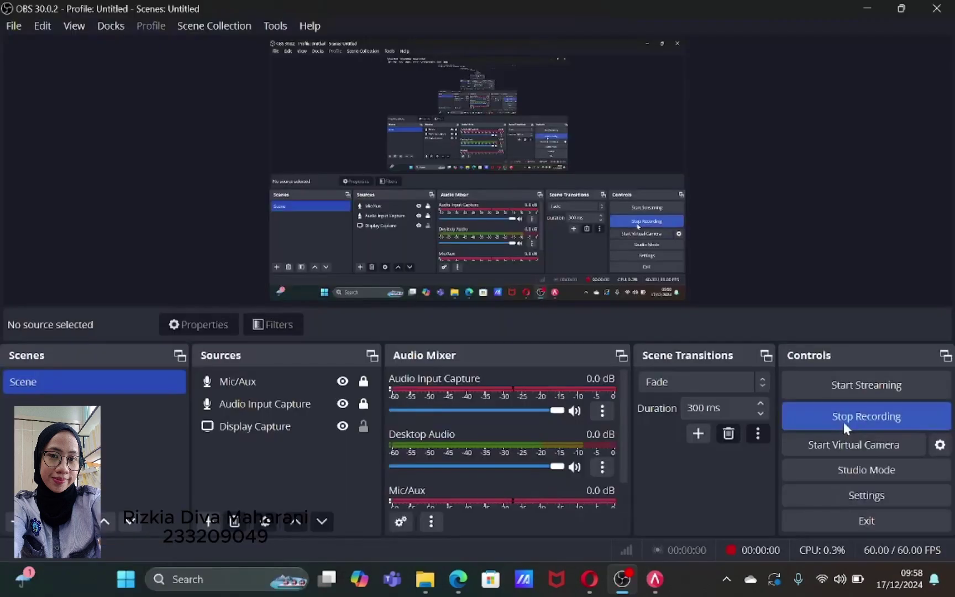
# - Switch to ACCURATE and open the existing customer claim RACT-001 in RMA
pyautogui.moveTo(655, 577)
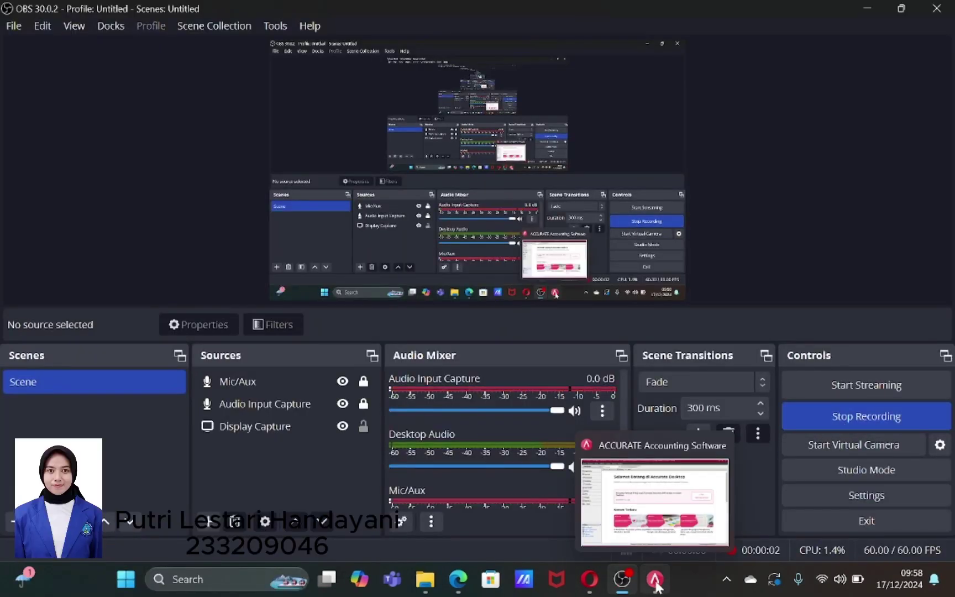
pyautogui.click(667, 521)
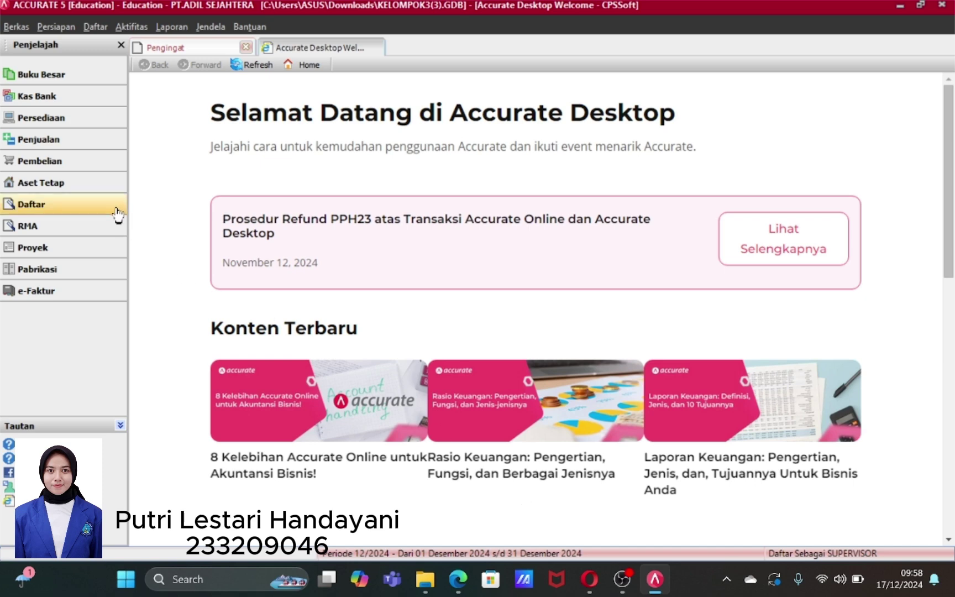
pyautogui.click(73, 232)
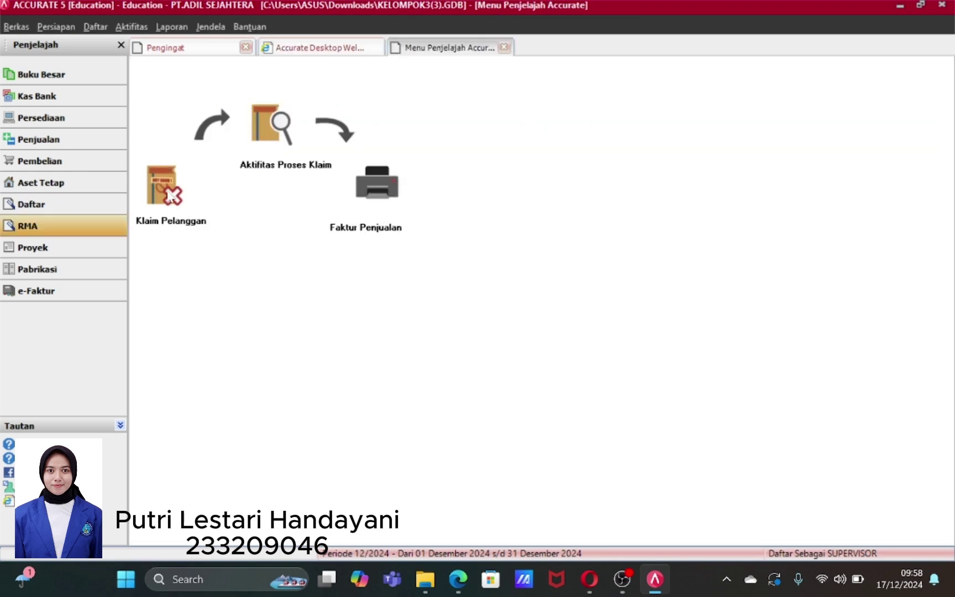
pyautogui.click(168, 197)
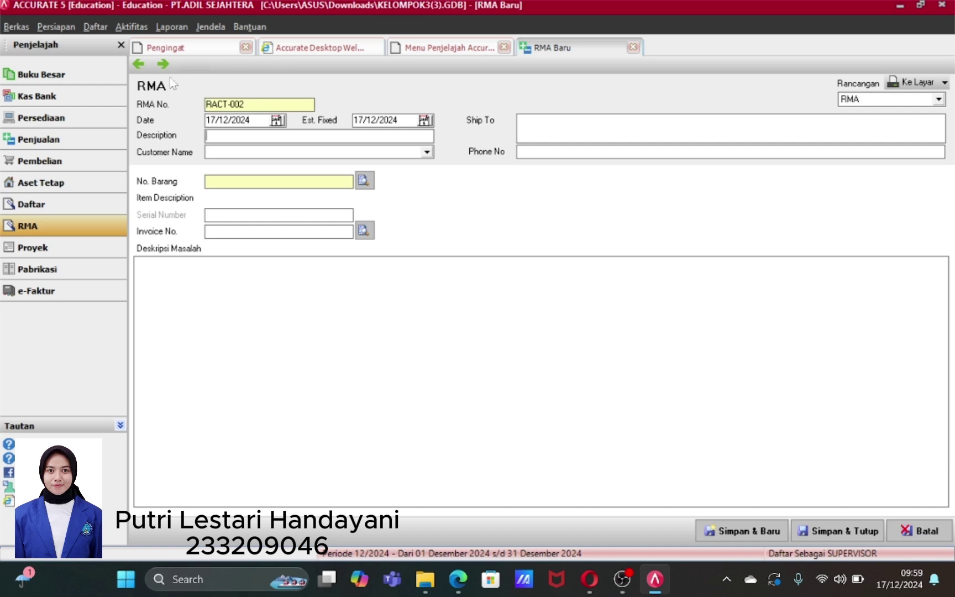
pyautogui.click(139, 64)
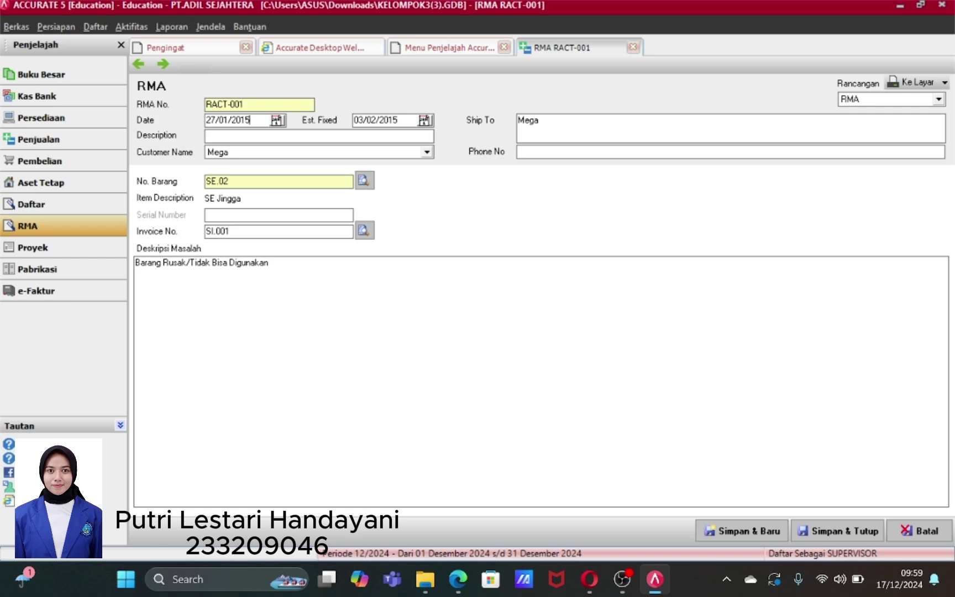
# - Reselect item SE.02 and sales invoice SI.001 on claim RACT-001, and save and close it
pyautogui.click(397, 120)
pyautogui.click(362, 181)
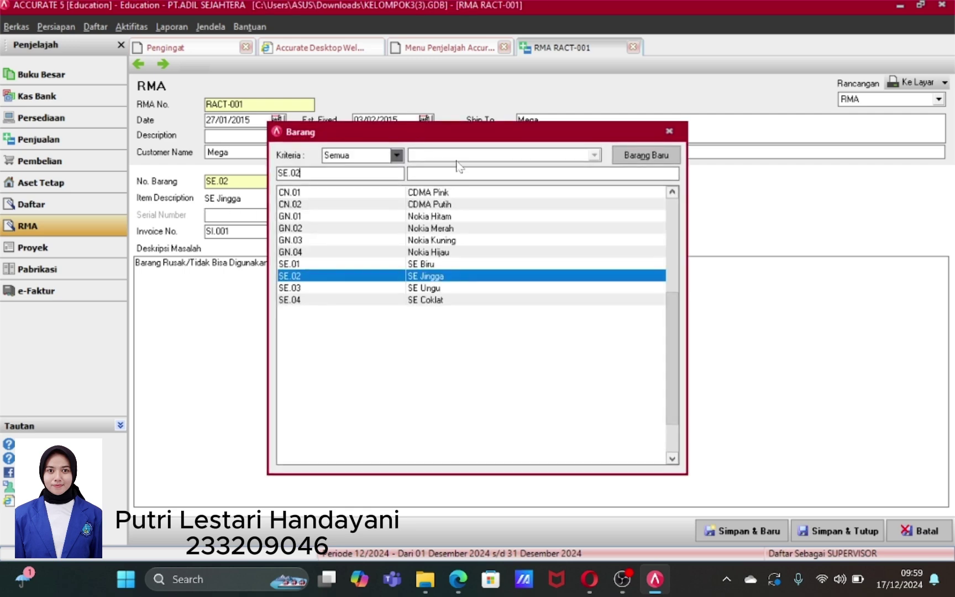
pyautogui.doubleClick(373, 274)
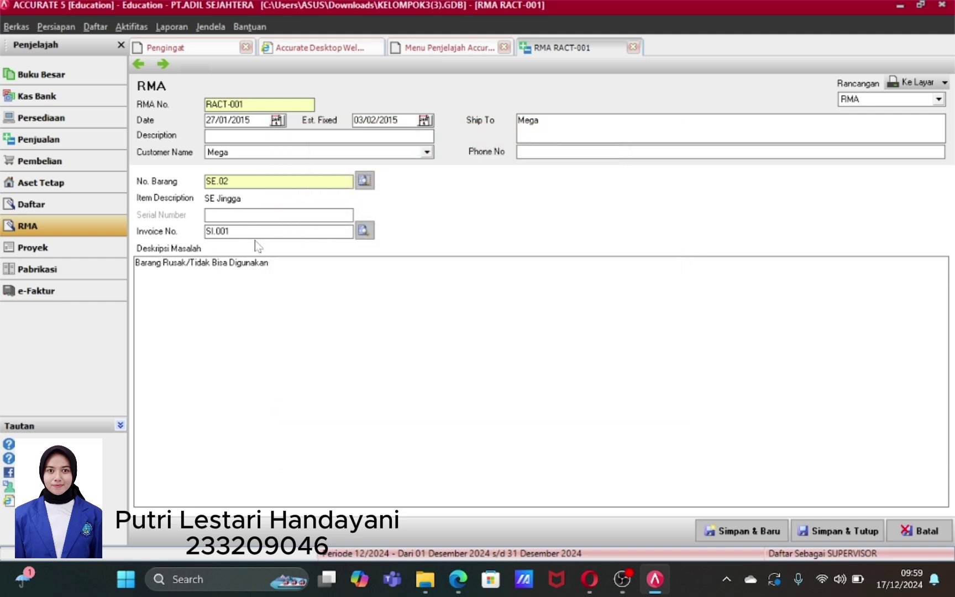
pyautogui.click(363, 231)
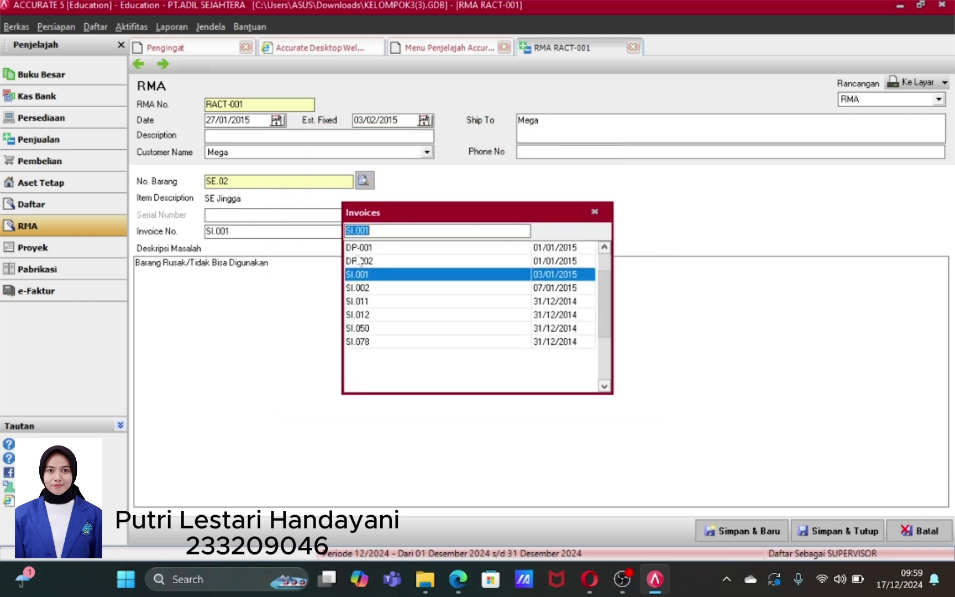
pyautogui.doubleClick(358, 274)
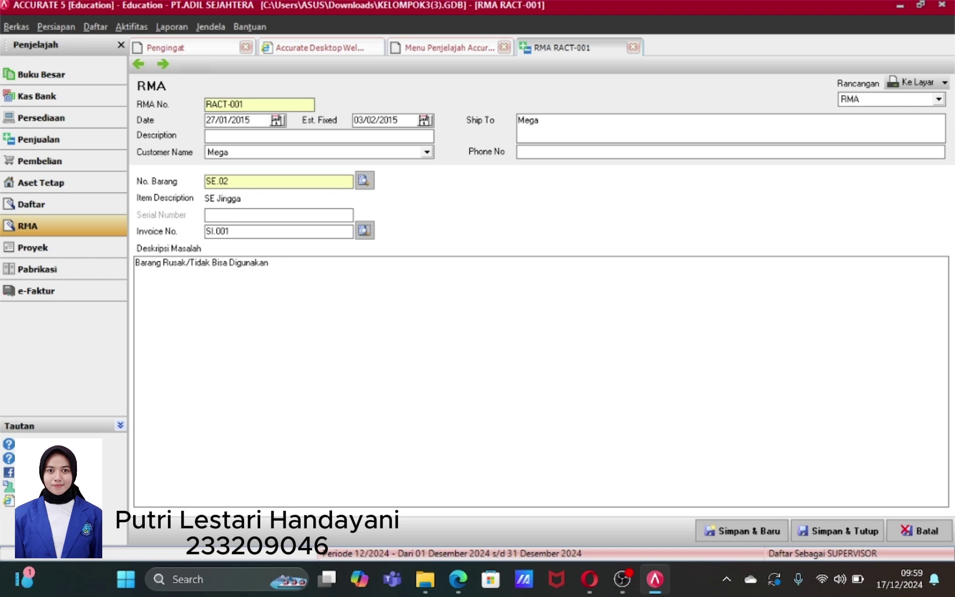
pyautogui.click(824, 533)
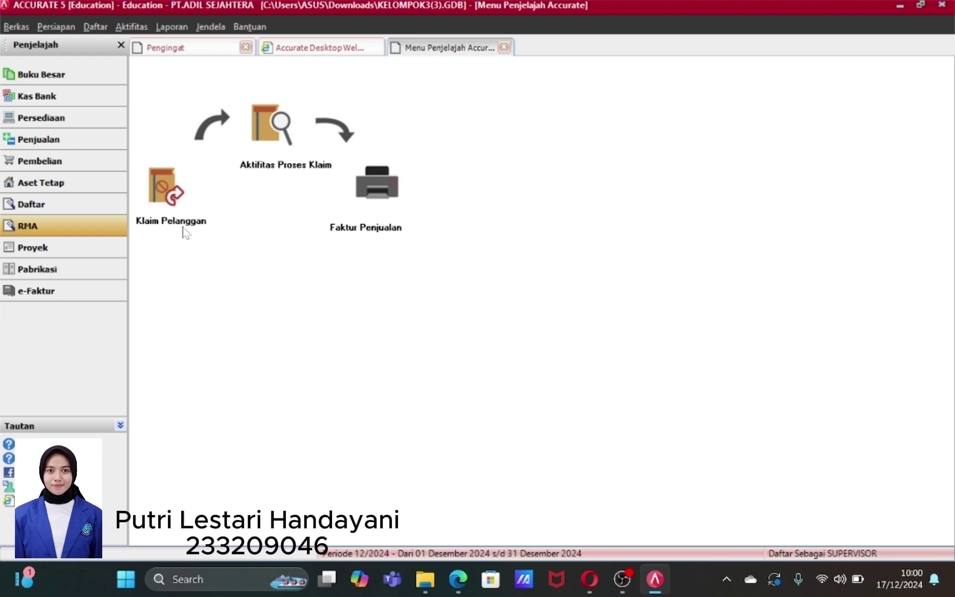
# - Create a new selling price adjustment under Persediaan and set its adjustment number to SPA.001
pyautogui.click(73, 119)
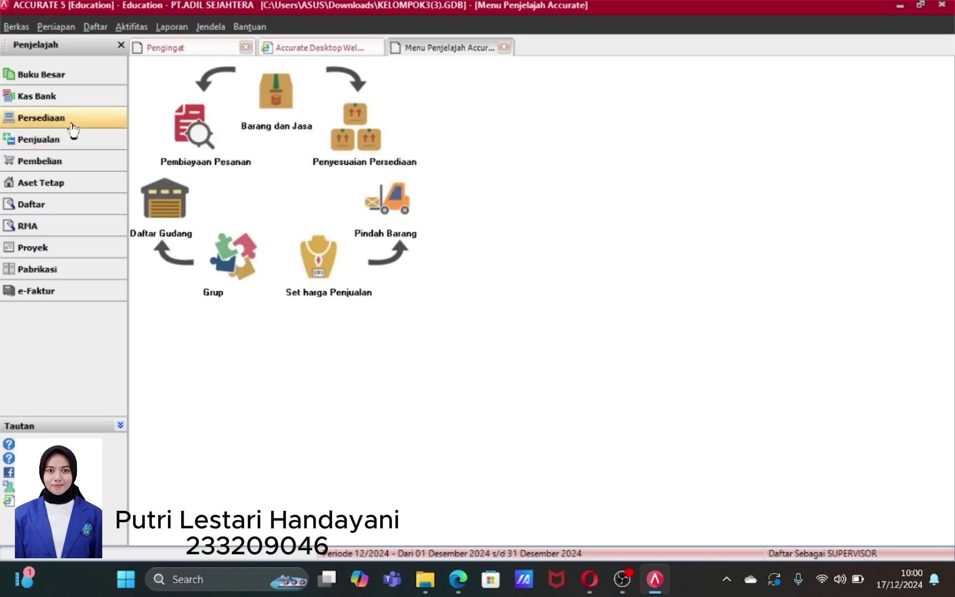
pyautogui.click(316, 263)
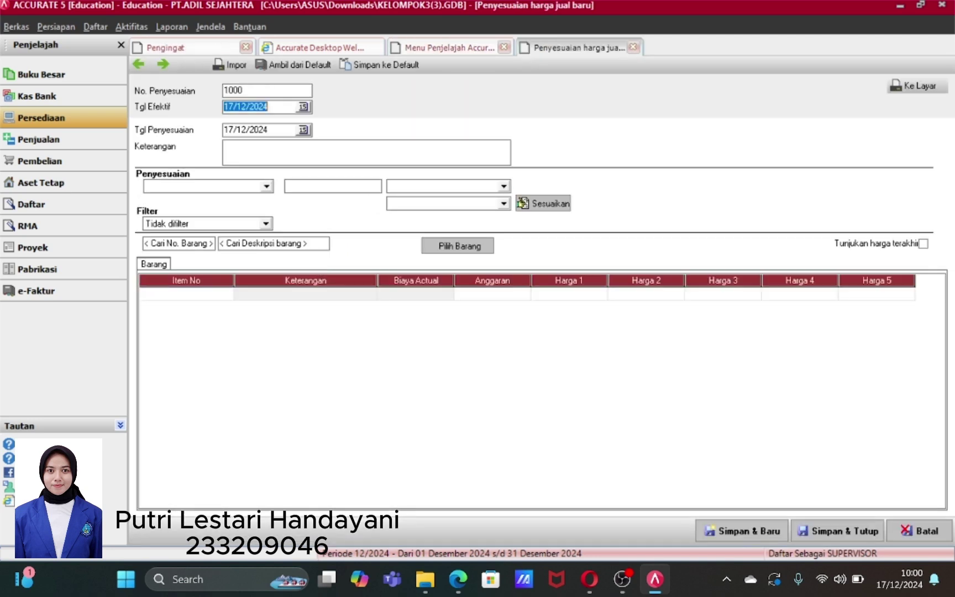
pyautogui.click(242, 90)
pyautogui.press('BackSpace')
pyautogui.press('BackSpace')
pyautogui.press('BackSpace')
pyautogui.press('BackSpace')
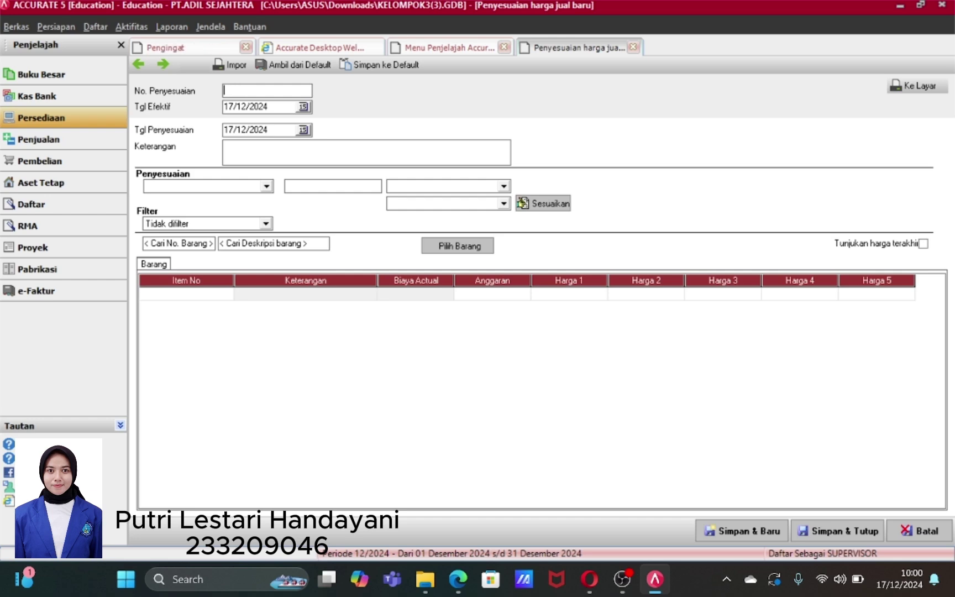
pyautogui.write('SPA.001')
pyautogui.press('Tab')
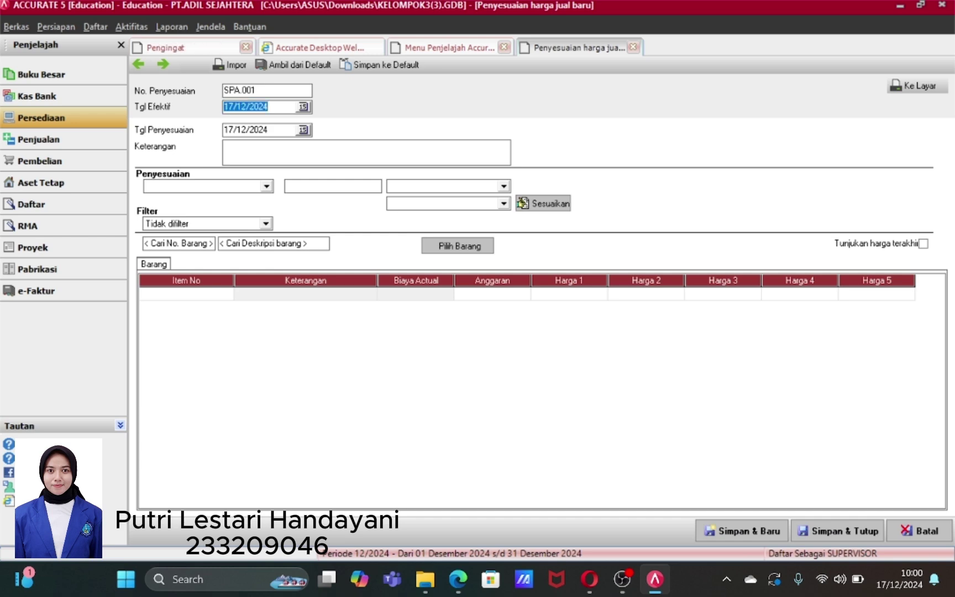
# - Set the price adjustment's effective date to 01/02/2015 and its adjustment date to 30/01/2015
pyautogui.press('Delete')
pyautogui.write('01/02/2015')
pyautogui.press('Tab')
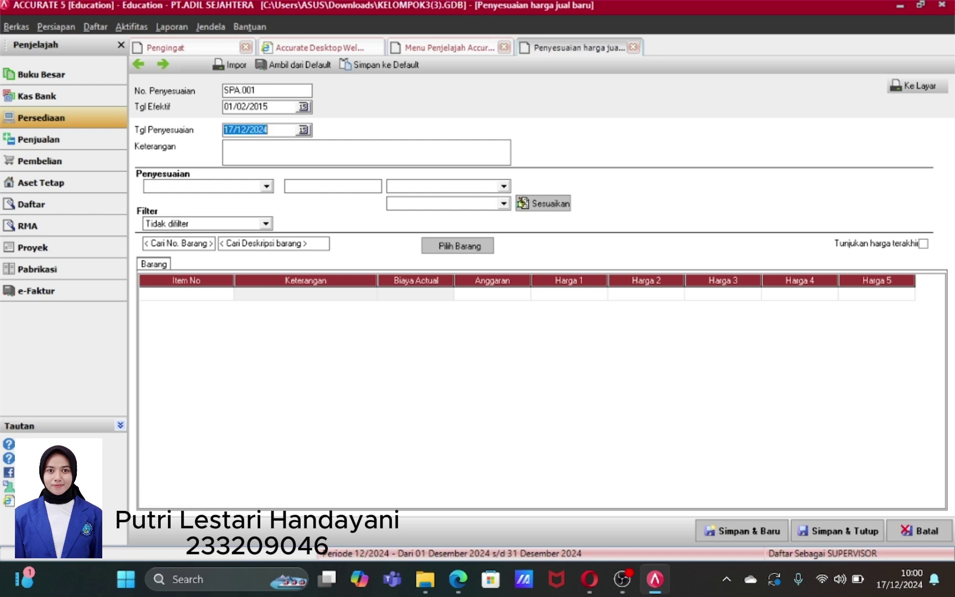
pyautogui.press('BackSpace')
pyautogui.write('30/01/2015')
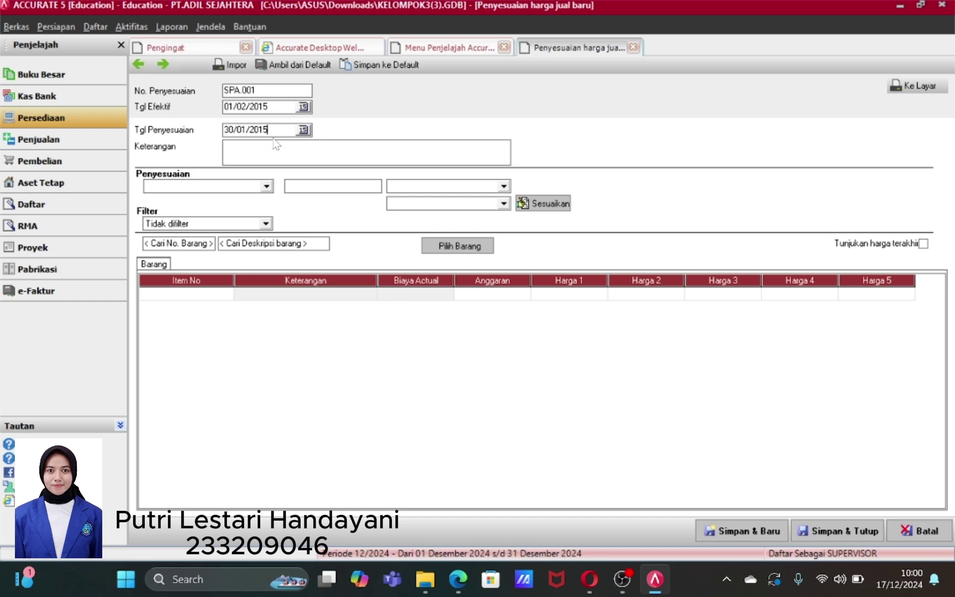
# - Describe the price adjustment as "Harga dinaikkan 5% dari harga sekarang karena melemahnya rupiah (naikknya kurs dollar)"
pyautogui.click(227, 147)
pyautogui.write('arga dinaikkan 5%')
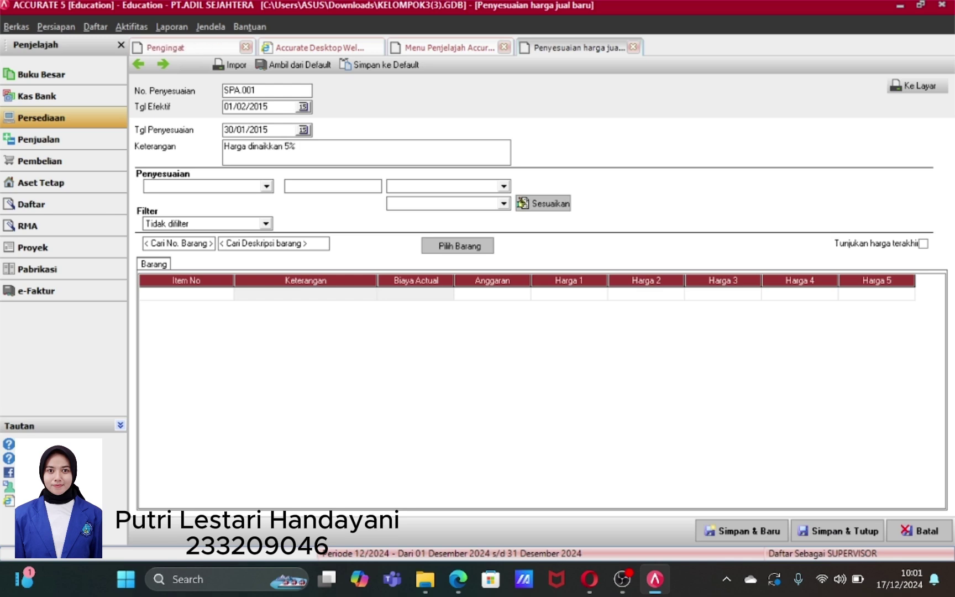
pyautogui.write(' dari harga sekarang karena')
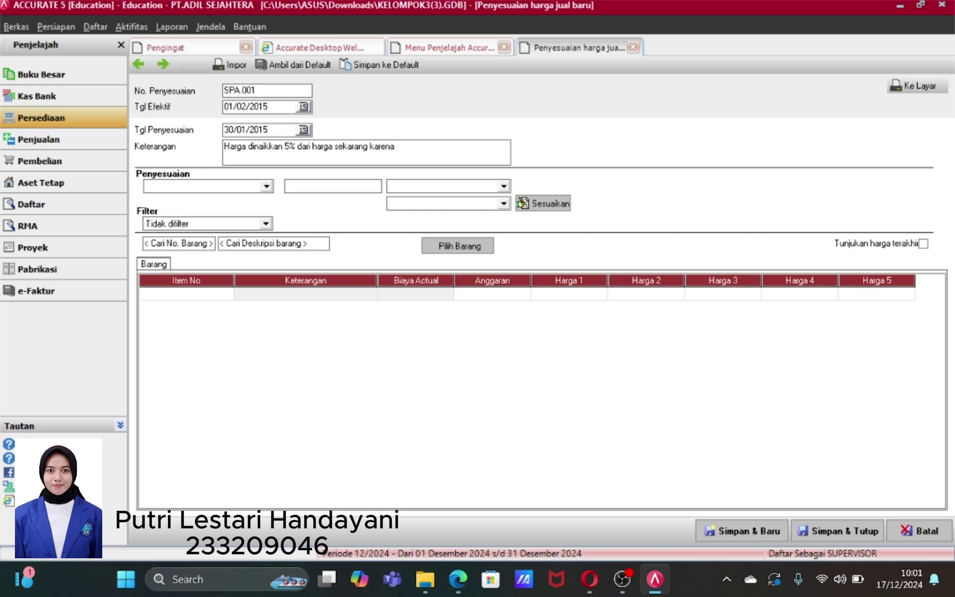
pyautogui.write(' rmelemahnya rupiah (naikknya')
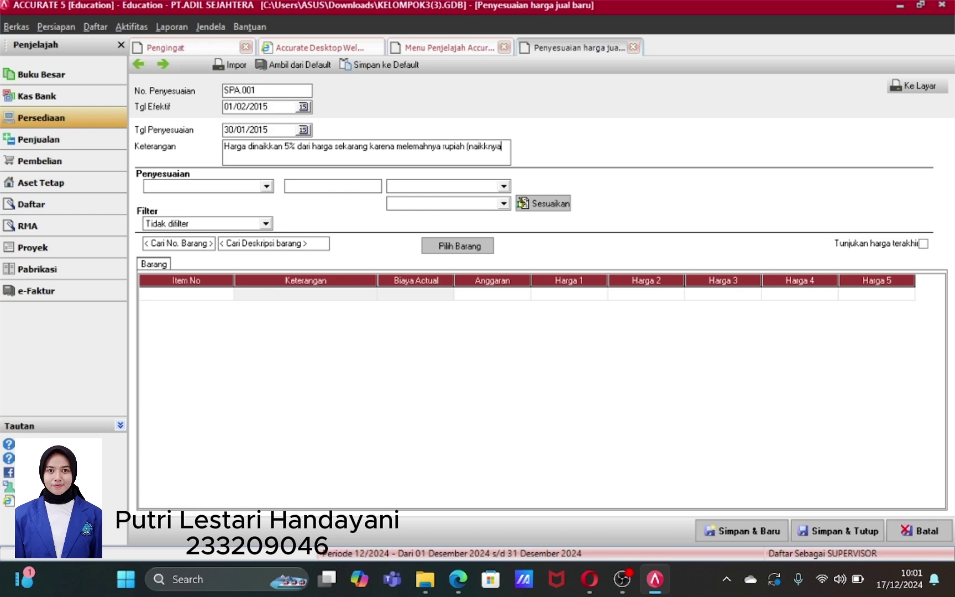
pyautogui.write(' kurs dollar')
# - Define the adjustment rule as Semua prices, 5, Persentase, based on Biaya Aktual
pyautogui.click(266, 187)
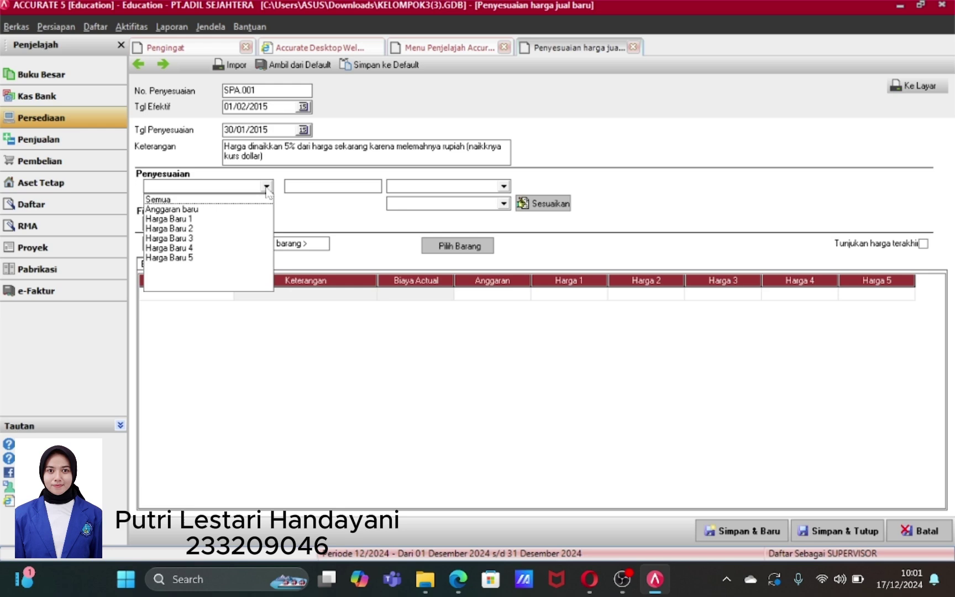
pyautogui.click(206, 199)
pyautogui.press('Tab')
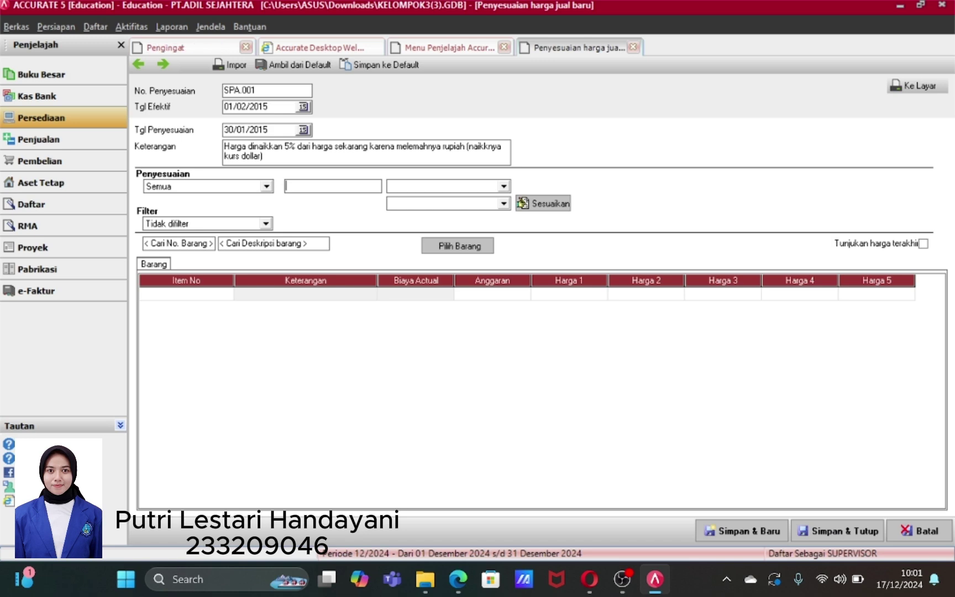
pyautogui.write('5')
pyautogui.click(505, 187)
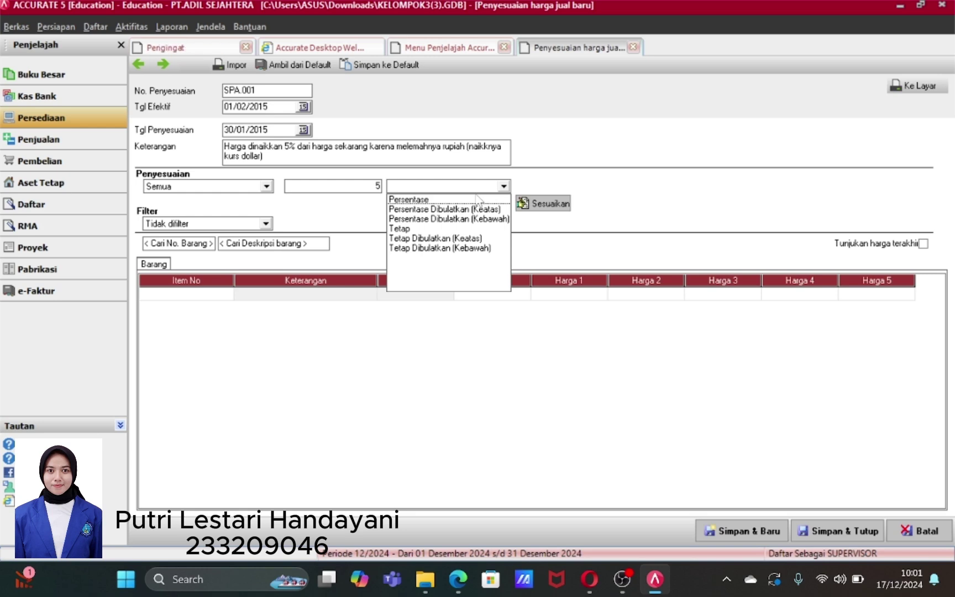
pyautogui.click(478, 200)
pyautogui.click(478, 202)
pyautogui.click(479, 202)
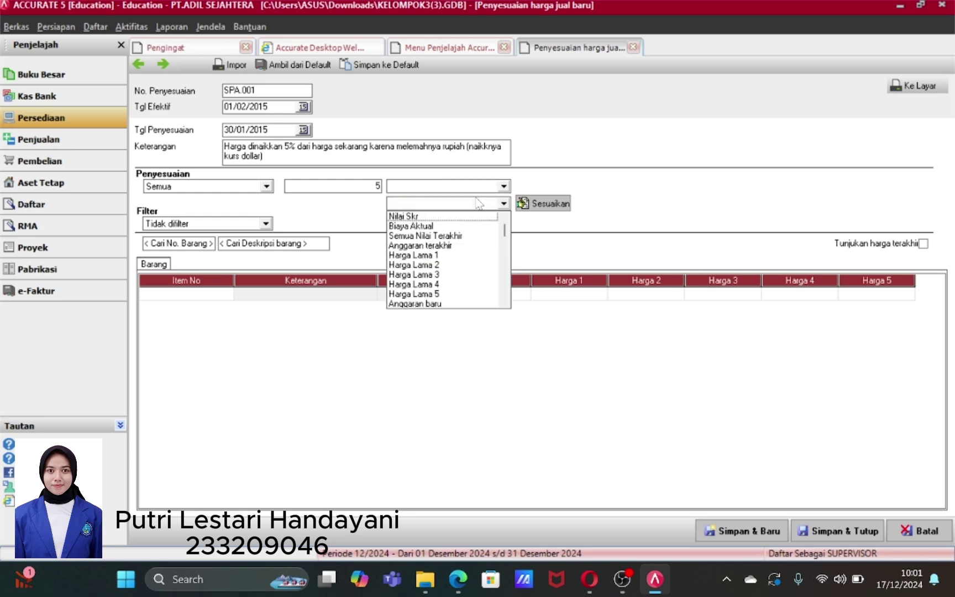
pyautogui.click(504, 187)
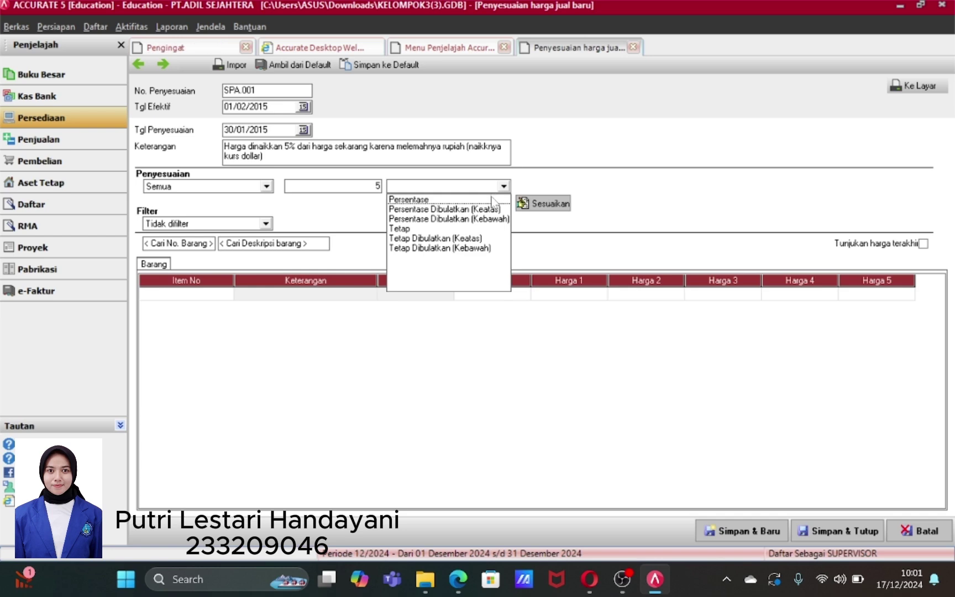
pyautogui.click(494, 198)
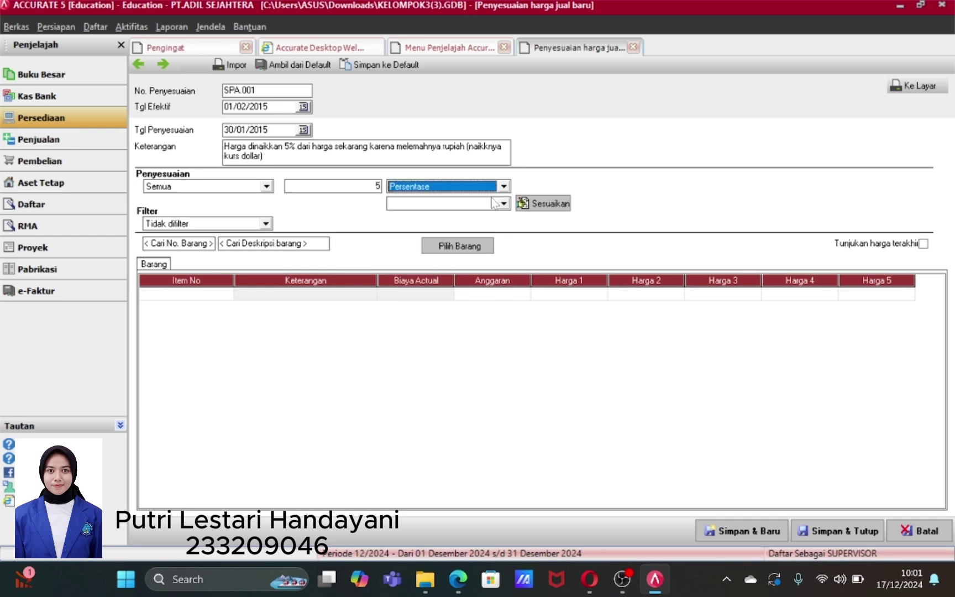
pyautogui.click(504, 203)
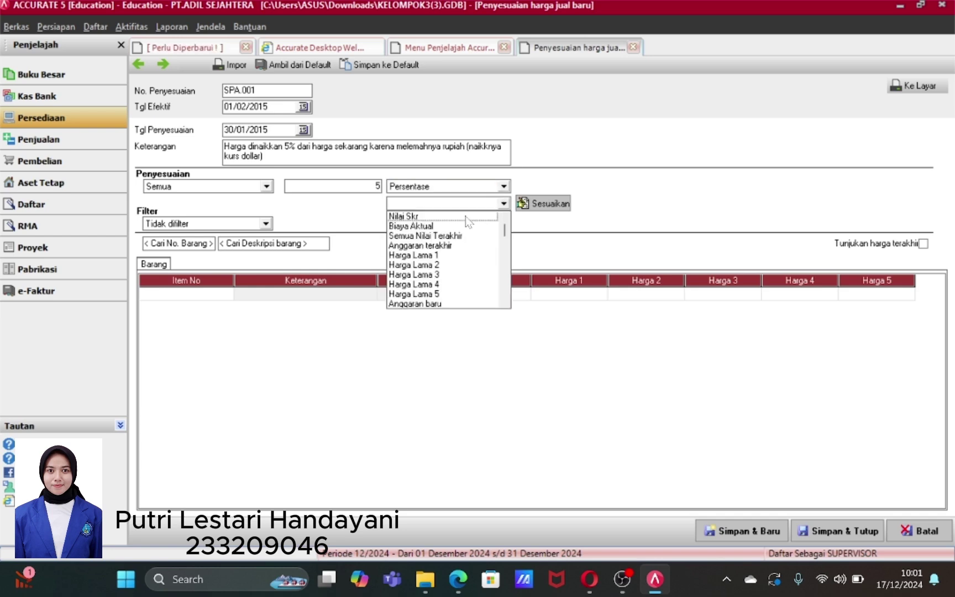
pyautogui.click(432, 226)
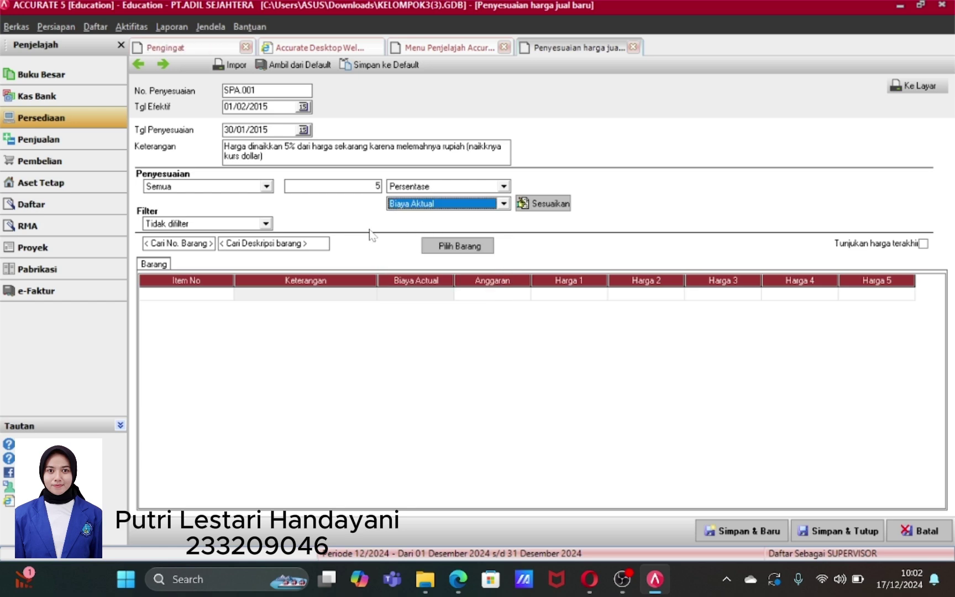
# - Add all items from the item selection list to the price adjustment
pyautogui.click(231, 297)
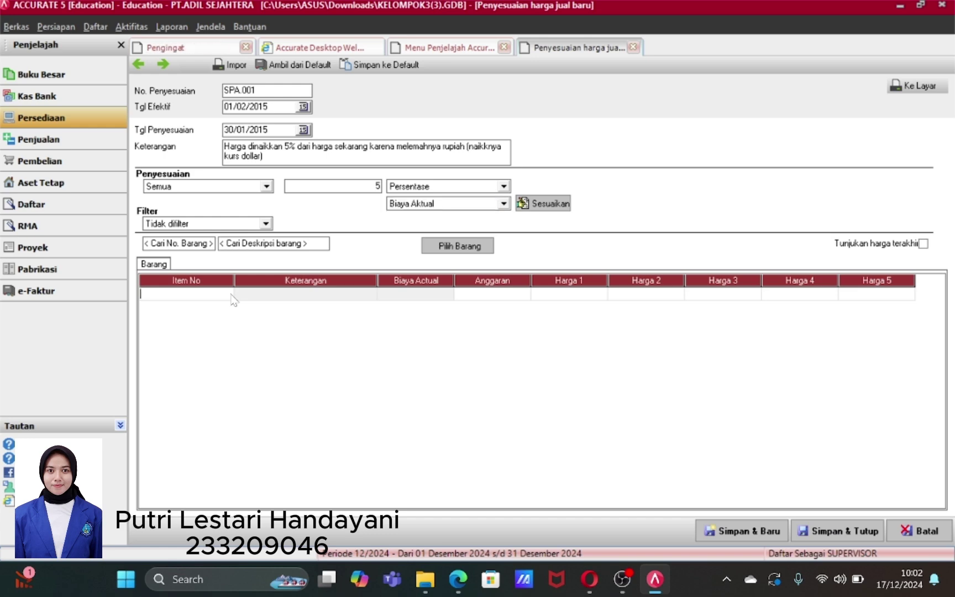
pyautogui.click(457, 246)
pyautogui.click(467, 253)
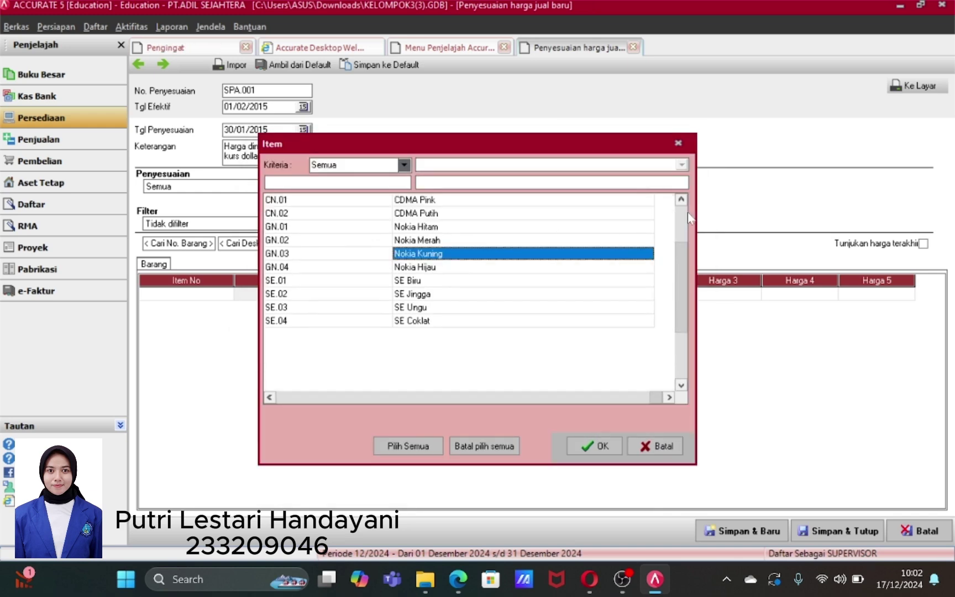
pyautogui.click(649, 200)
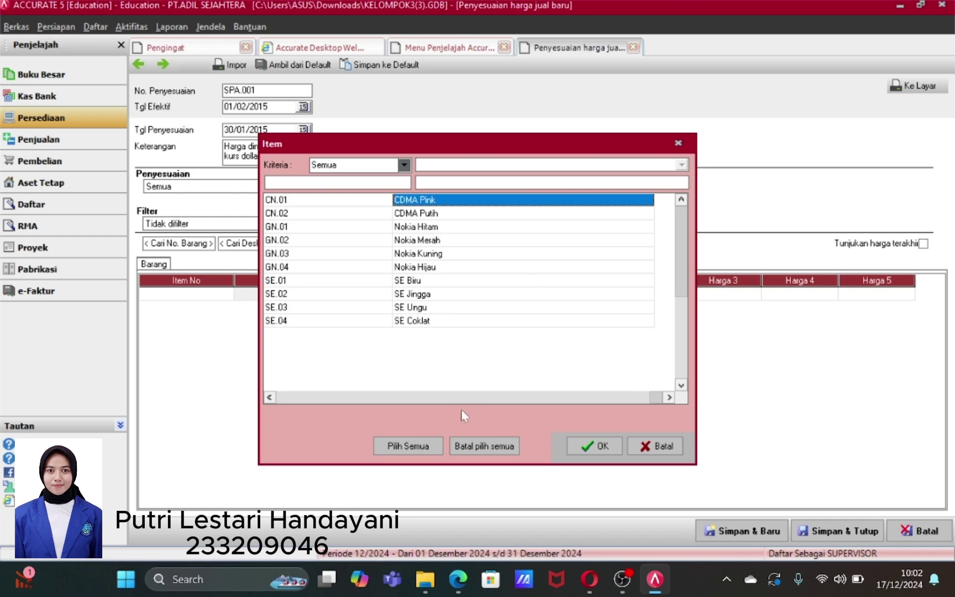
pyautogui.click(407, 448)
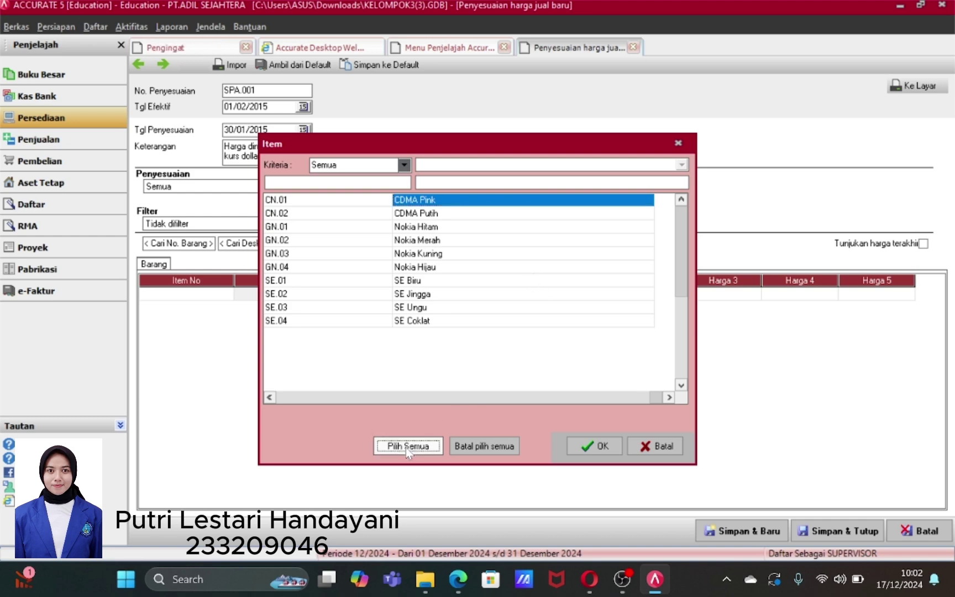
pyautogui.click(591, 447)
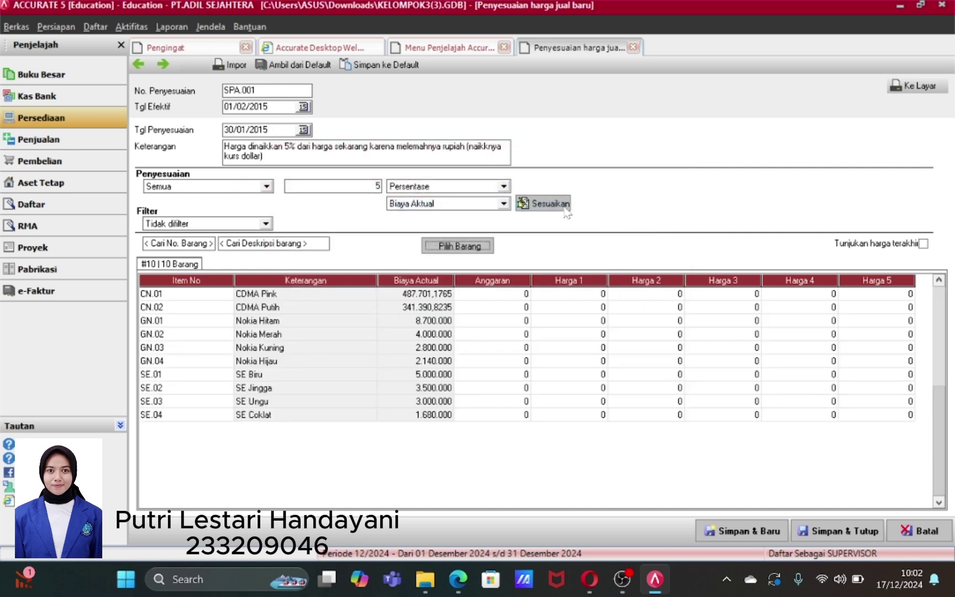
# - Apply the 5 percent adjustment rule to the listed items, and save and close price adjustment SPA.001
pyautogui.click(555, 210)
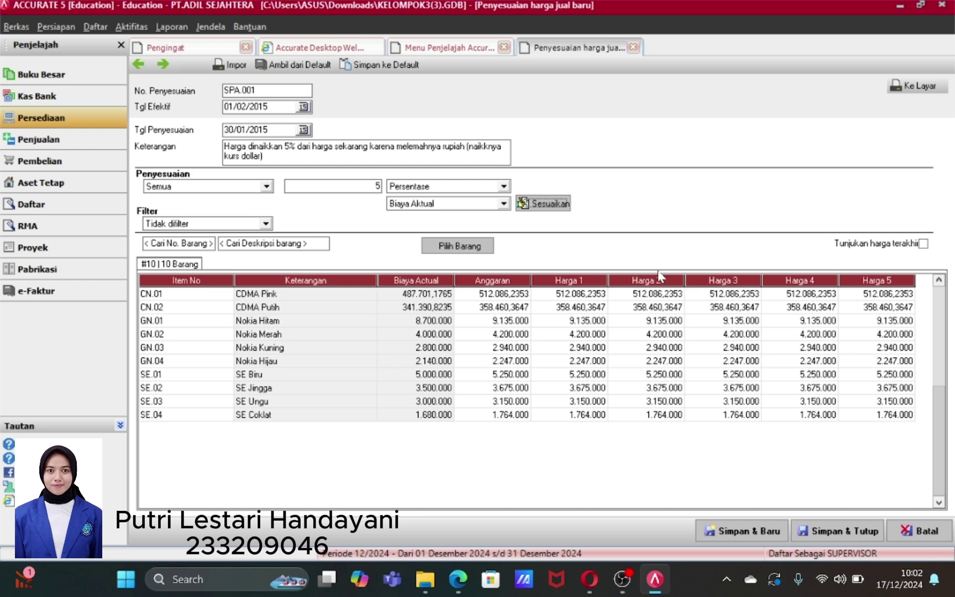
pyautogui.click(843, 532)
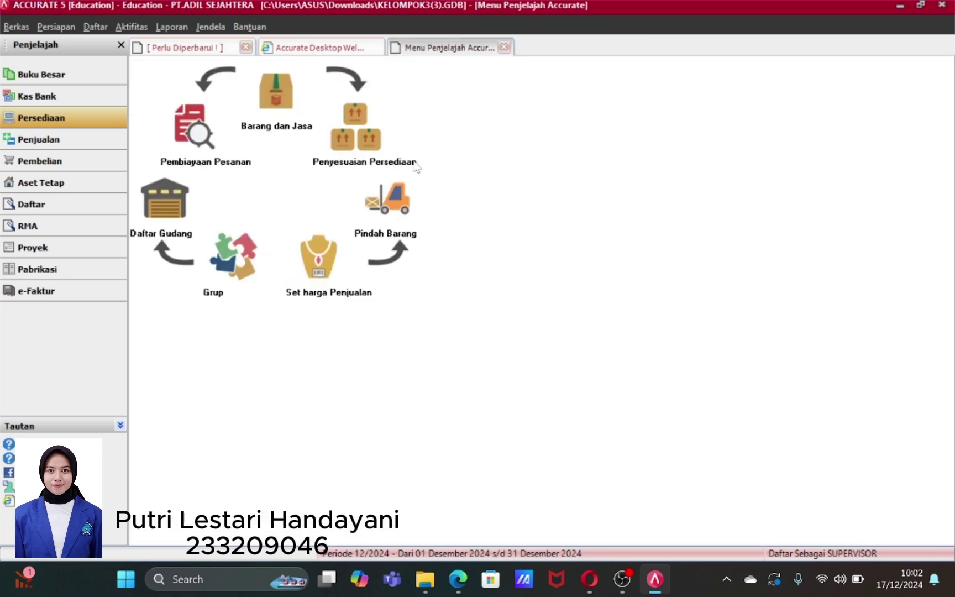
# - Check the 31 January 2015 adjustment data in the PDF in Edge, and open a new general journal voucher in ACCURATE
pyautogui.click(458, 579)
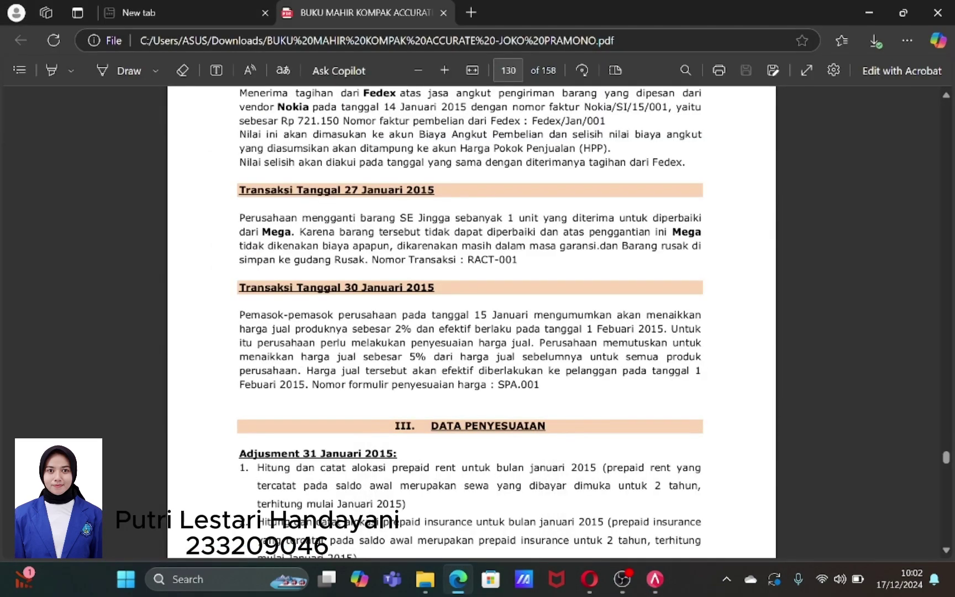
pyautogui.scroll(-6, 470, 323)
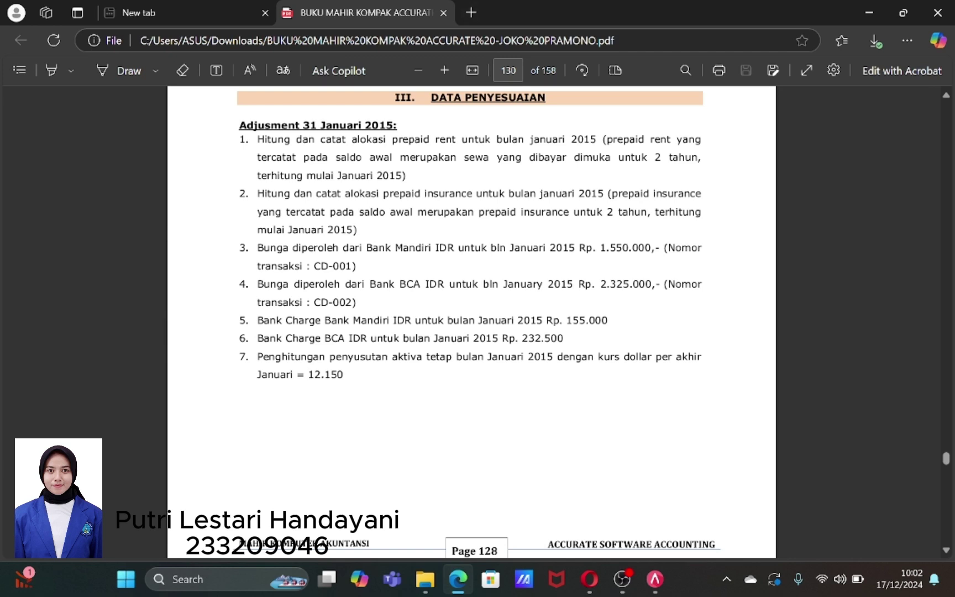
pyautogui.moveTo(655, 575)
pyautogui.click(672, 508)
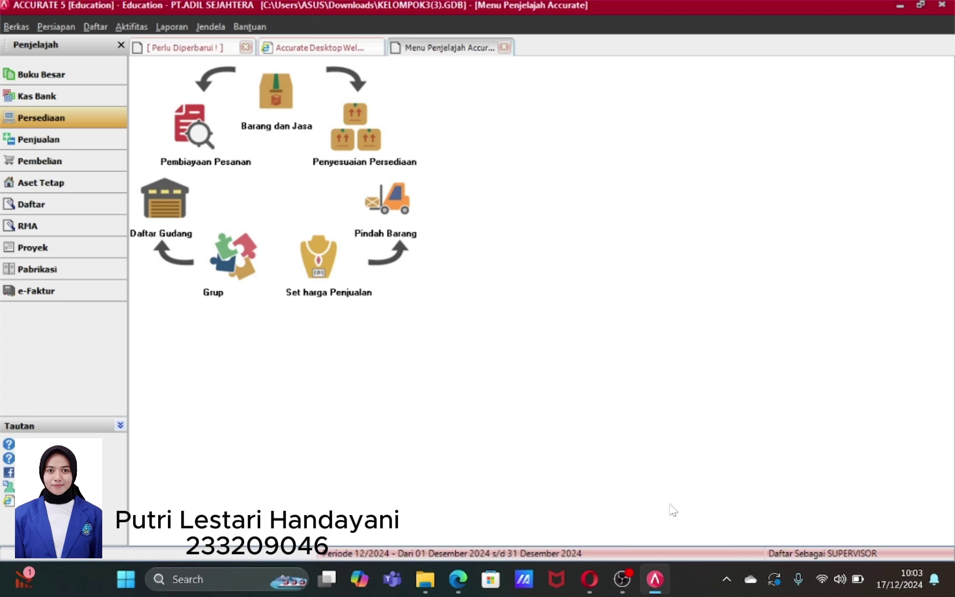
pyautogui.click(130, 27)
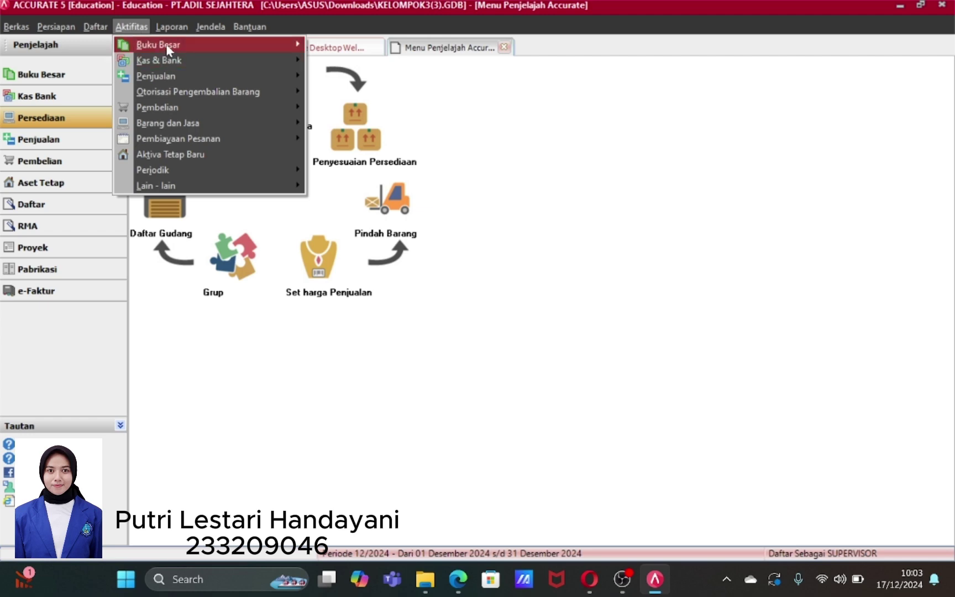
pyautogui.moveTo(250, 27)
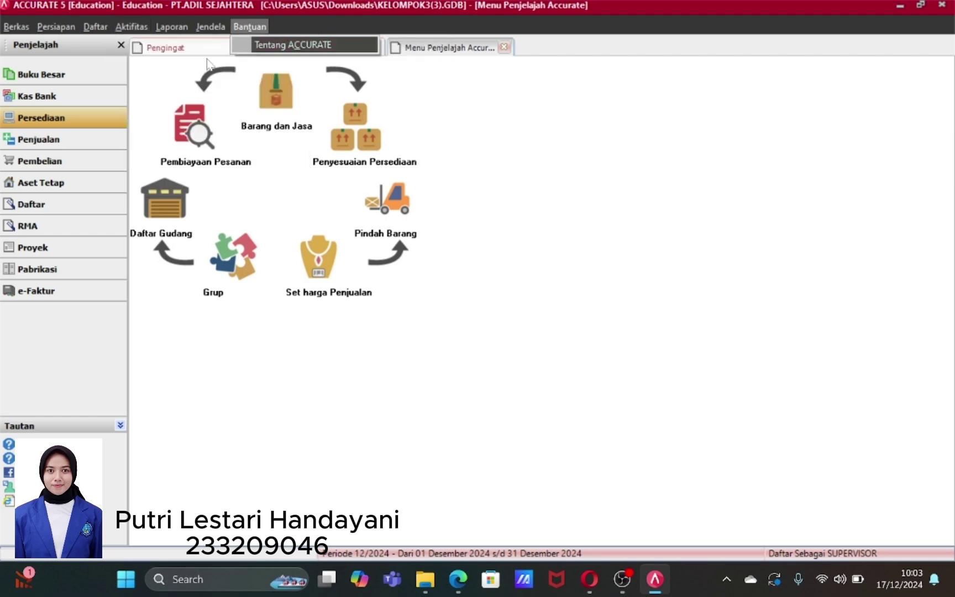
pyautogui.click(146, 28)
pyautogui.click(131, 28)
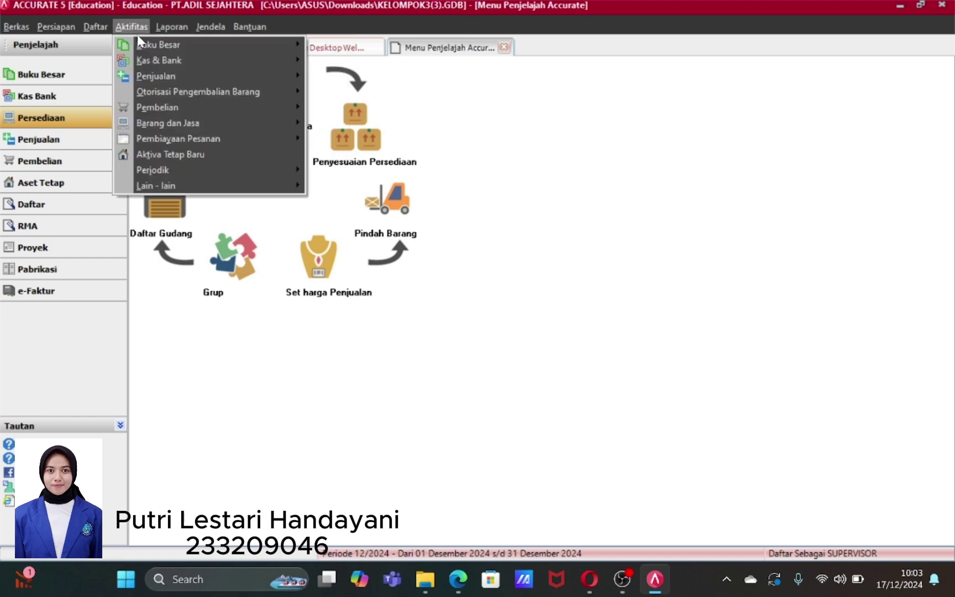
pyautogui.moveTo(287, 44)
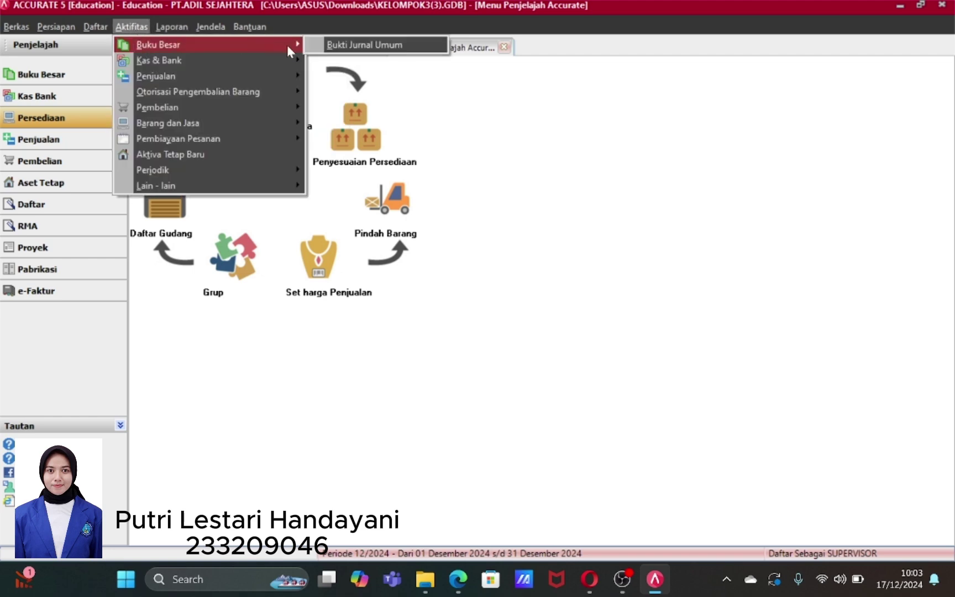
pyautogui.click(329, 45)
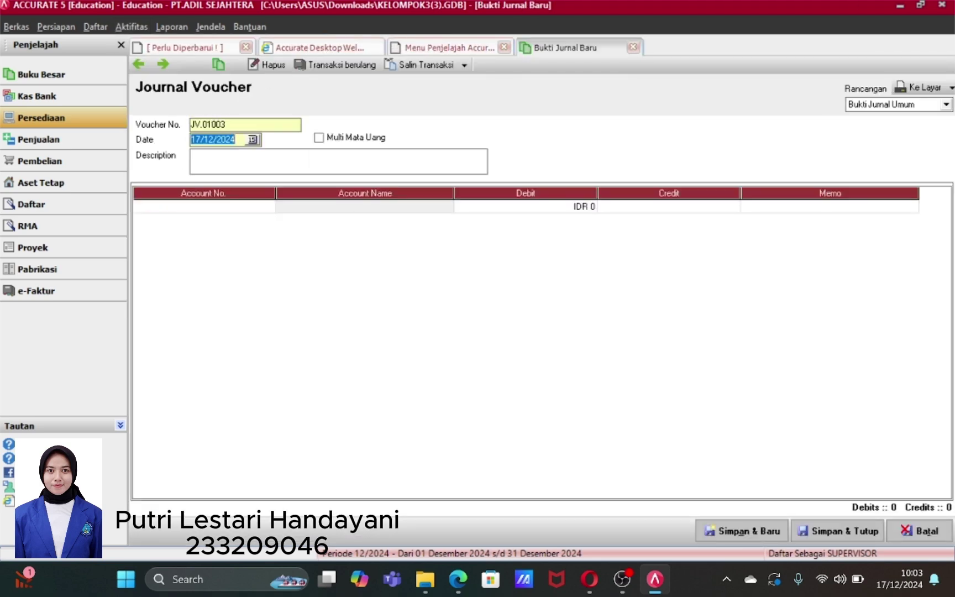
# - Set the journal voucher's date to 31/01/2015
pyautogui.click(244, 124)
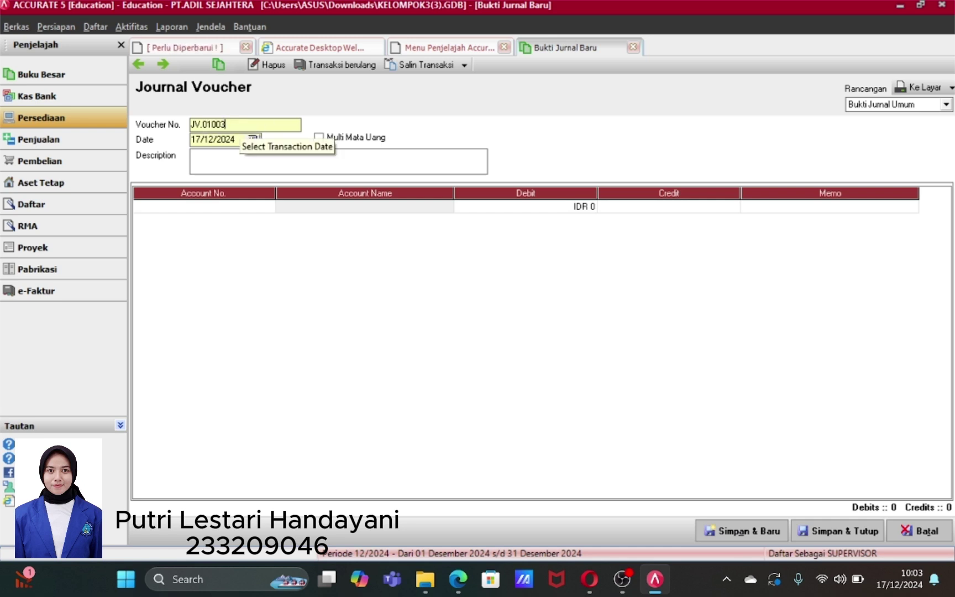
pyautogui.click(235, 139)
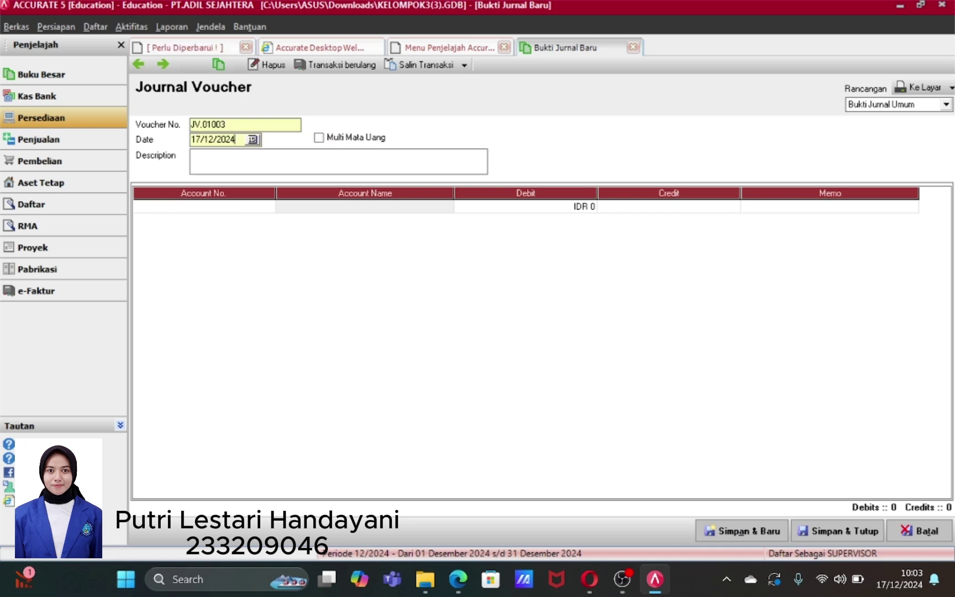
pyautogui.press('BackSpace')
pyautogui.press('BackSpace')
pyautogui.press('BackSpace')
pyautogui.press('BackSpace')
pyautogui.press('BackSpace')
pyautogui.press('BackSpace')
pyautogui.press('BackSpace')
pyautogui.press('BackSpace')
pyautogui.write('31/01/2015')
# - Describe the journal voucher as "Penyesuaian beban dibayar dimuka"
pyautogui.click(192, 156)
pyautogui.write('Peri')
pyautogui.write('yesu')
pyautogui.write('aia')
pyautogui.write('n ')
pyautogui.write('beba')
pyautogui.write('n ')
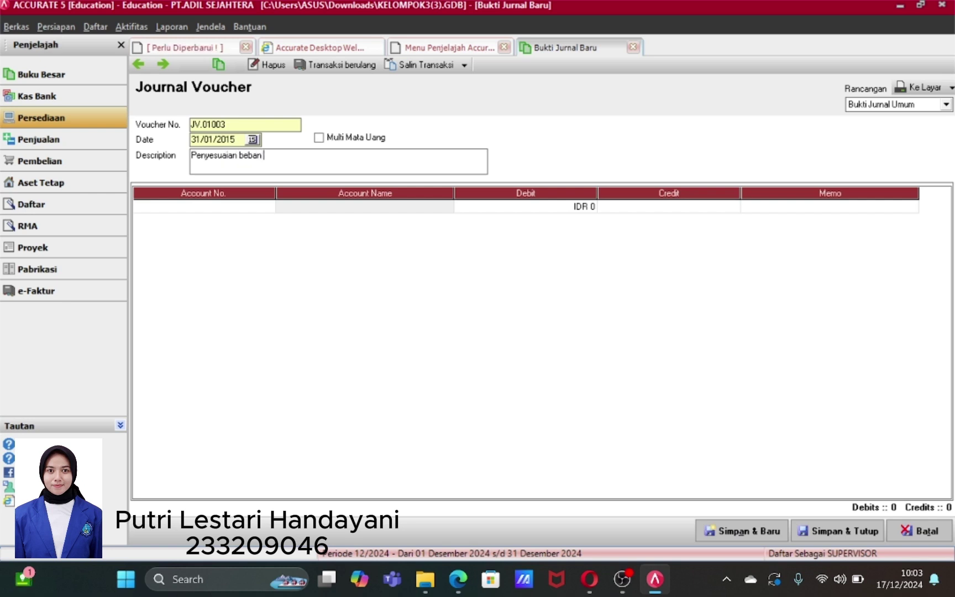
pyautogui.write('dibayar dimuka')
# - Add the Beban Sewa account to the first line of the journal voucher
pyautogui.click(273, 206)
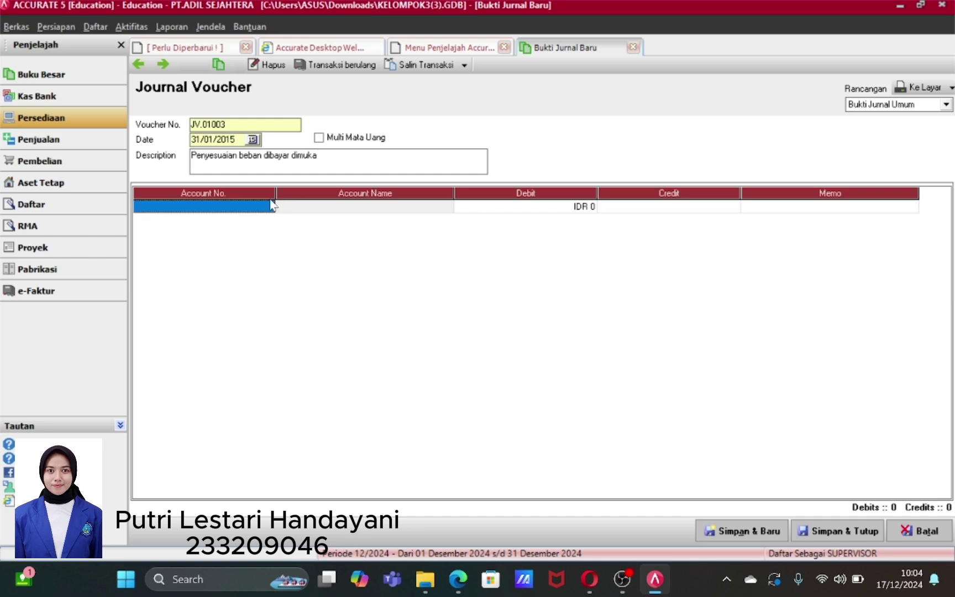
pyautogui.click(268, 206)
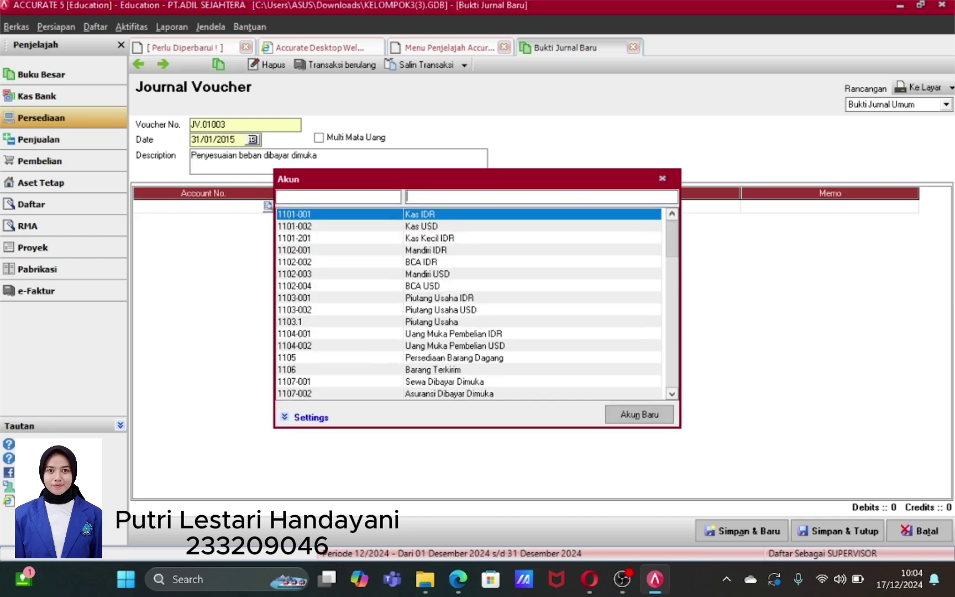
pyautogui.write('beba')
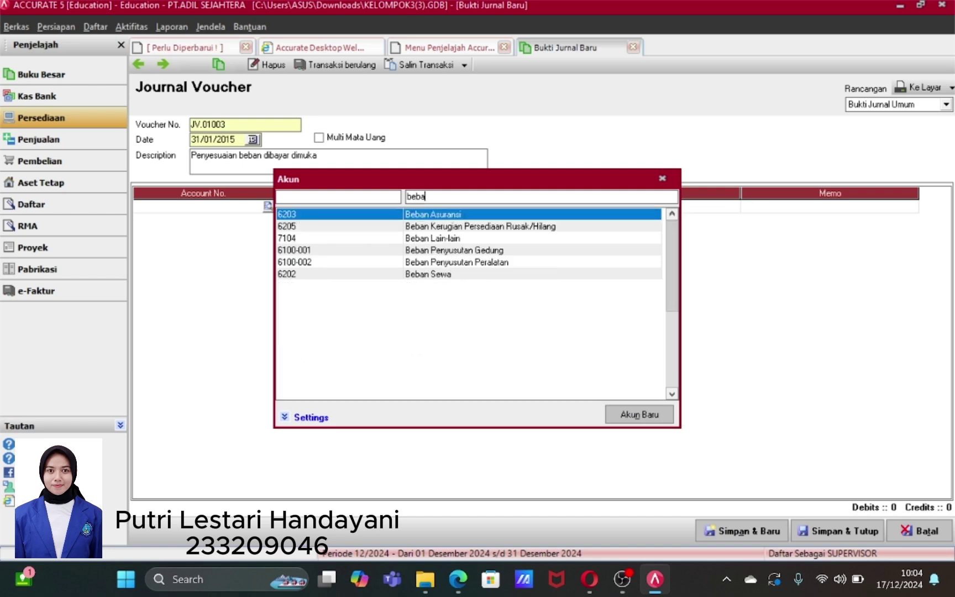
pyautogui.write('n')
pyautogui.doubleClick(500, 274)
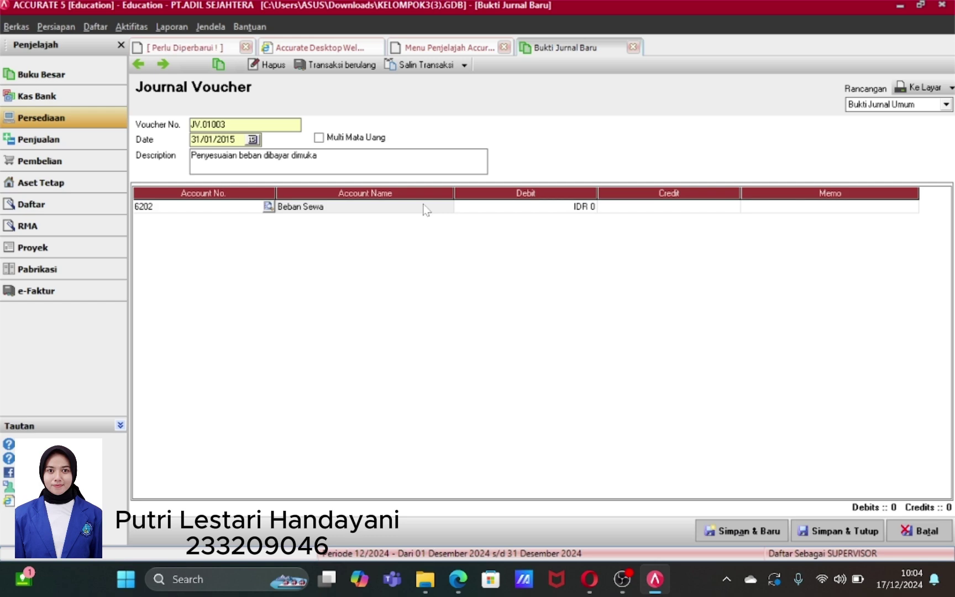
pyautogui.click(424, 207)
# - Set the debit of the Beban Sewa line to IDR 5.000.000
pyautogui.press('Tab')
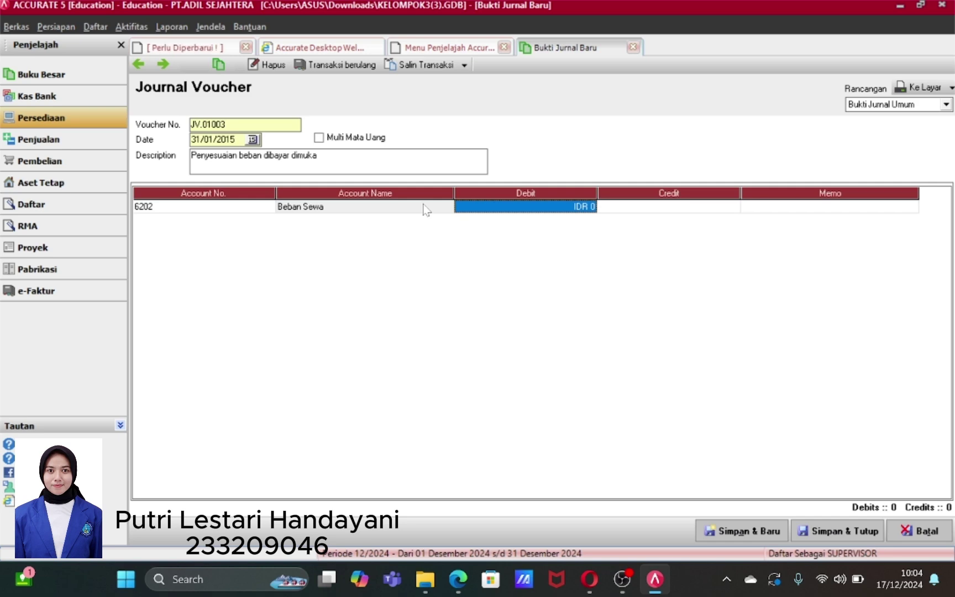
pyautogui.press('BackSpace')
pyautogui.write('5')
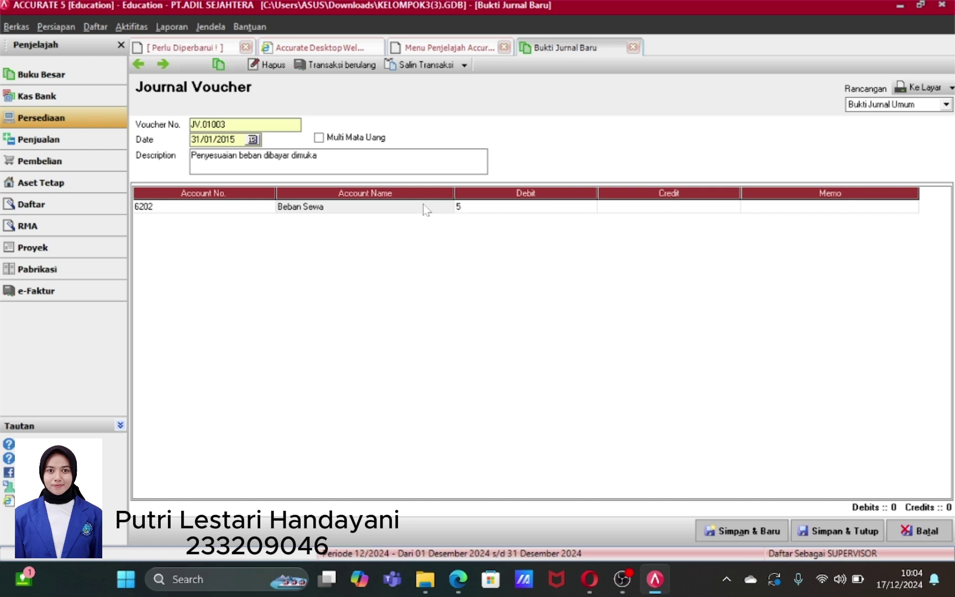
pyautogui.press('Tab')
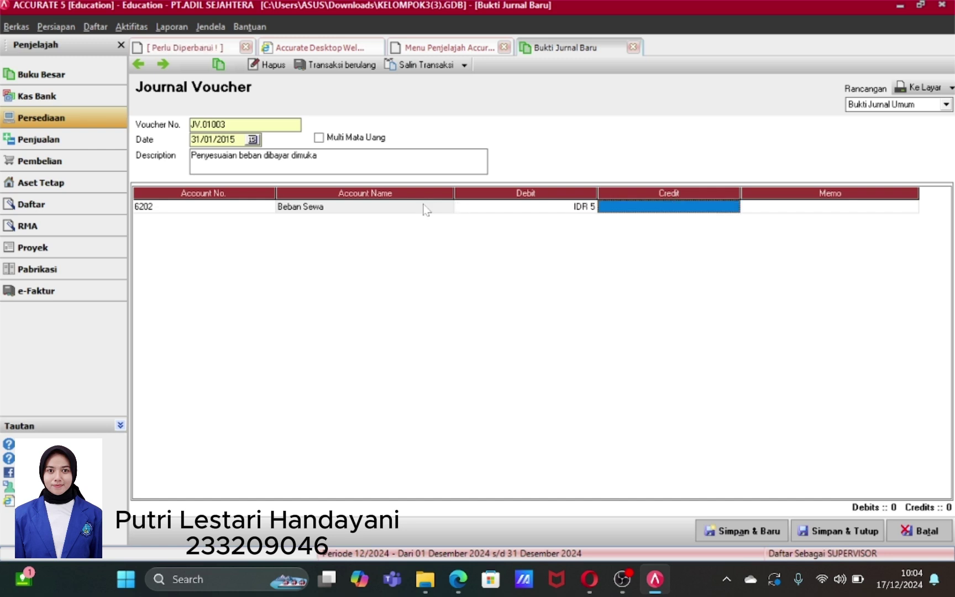
pyautogui.click(470, 211)
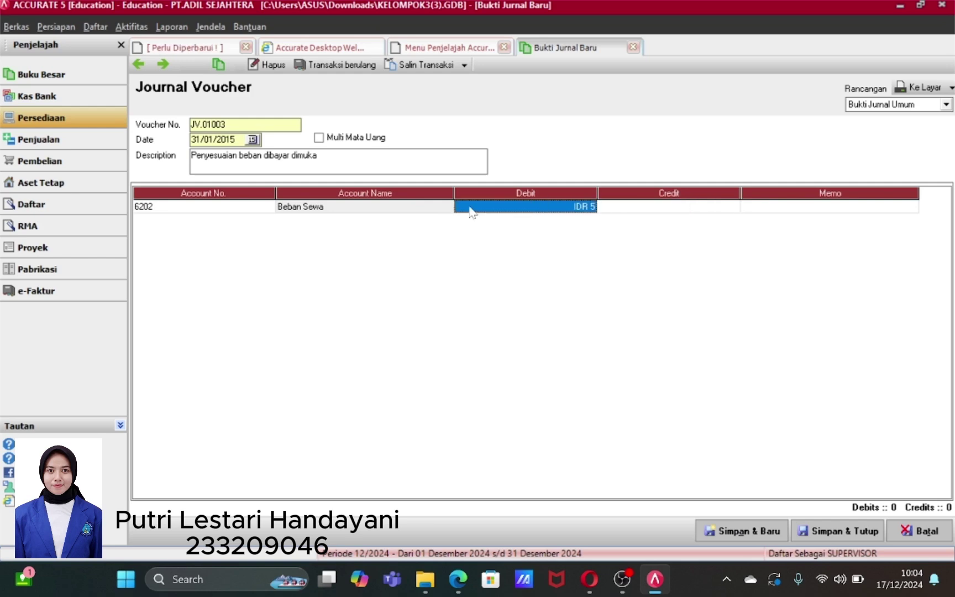
pyautogui.click(470, 211)
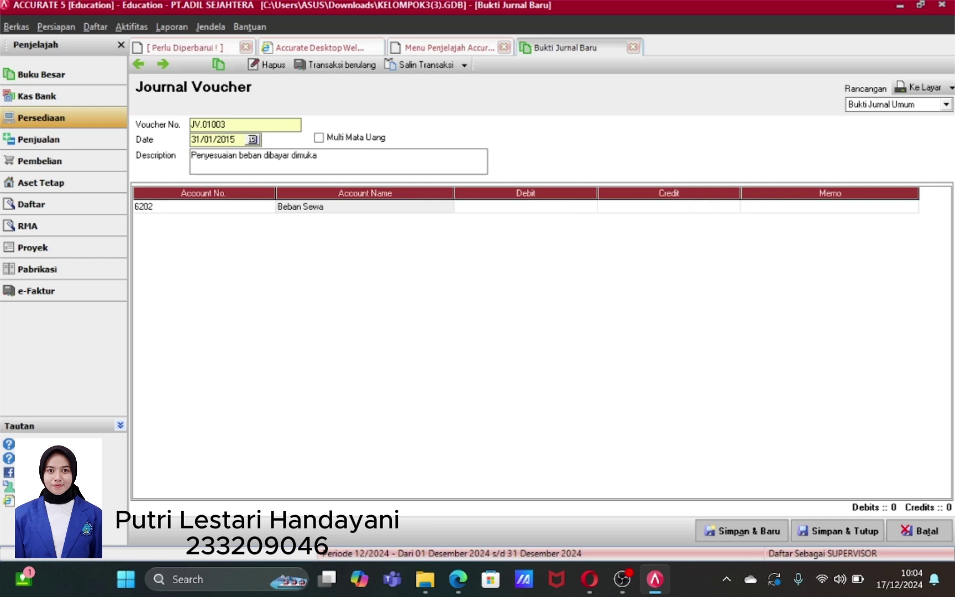
pyautogui.write('5000000')
pyautogui.press('Tab')
pyautogui.press('Tab')
pyautogui.press('Tab')
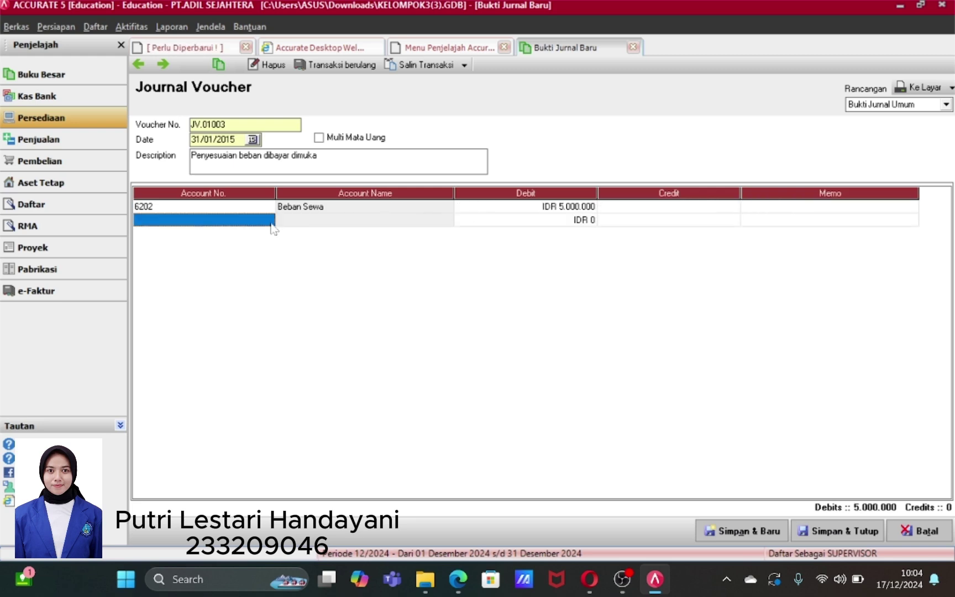
# - Add the Sewa Dibayar Dimuka account on the second line as the IDR 5.000.000 credit
pyautogui.click(268, 221)
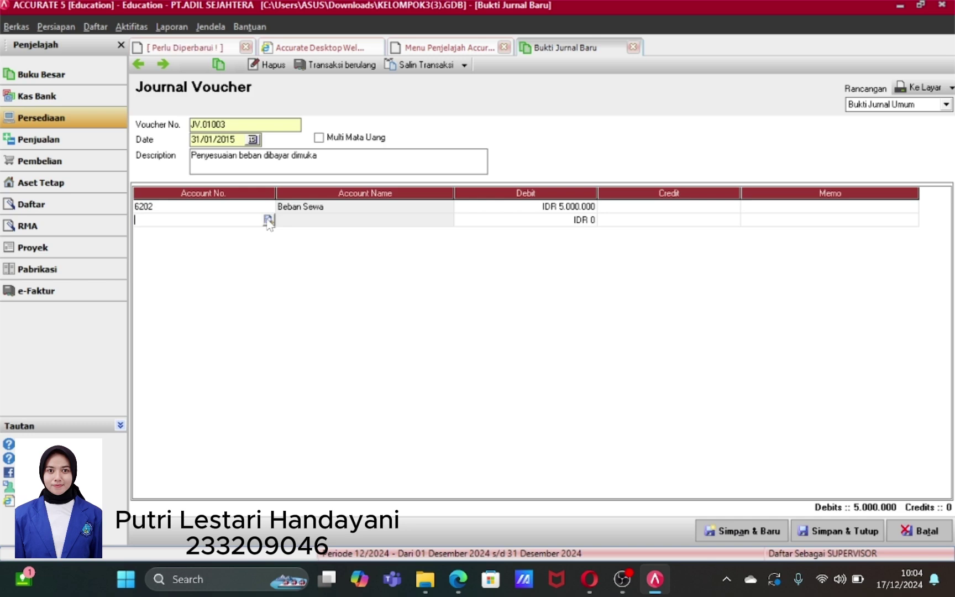
pyautogui.click(268, 220)
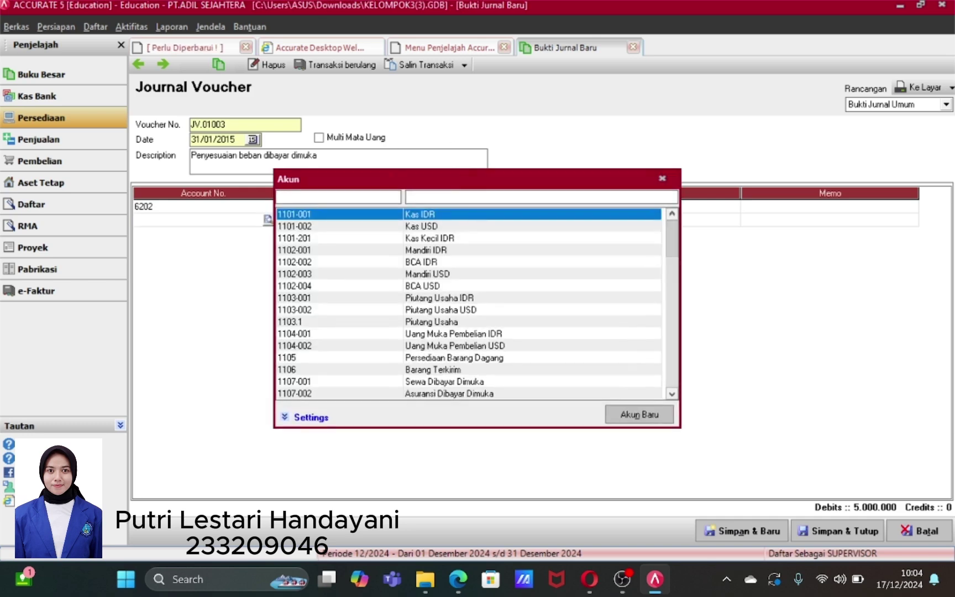
pyautogui.write('sw')
pyautogui.press('BackSpace')
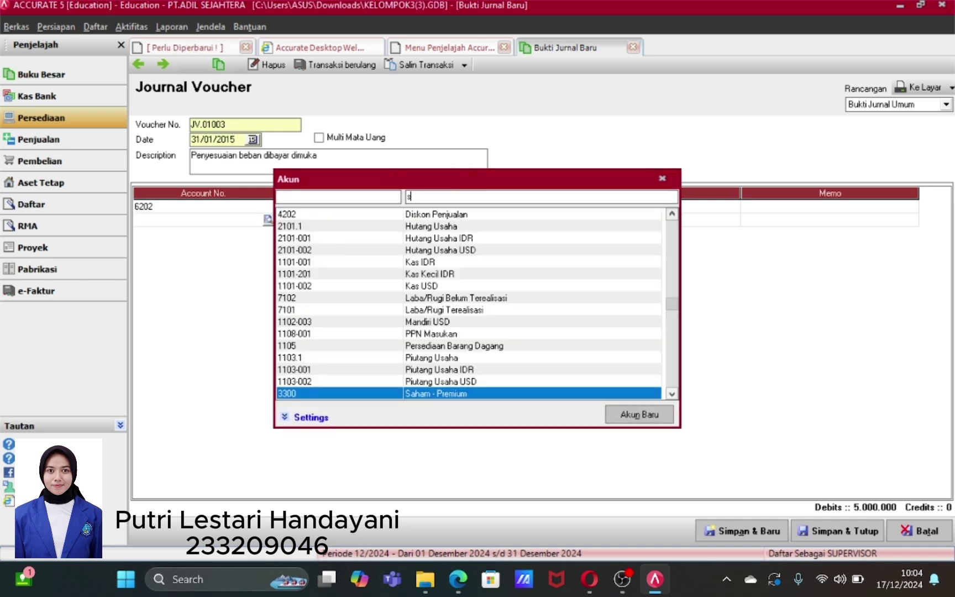
pyautogui.write('ewa')
pyautogui.doubleClick(472, 226)
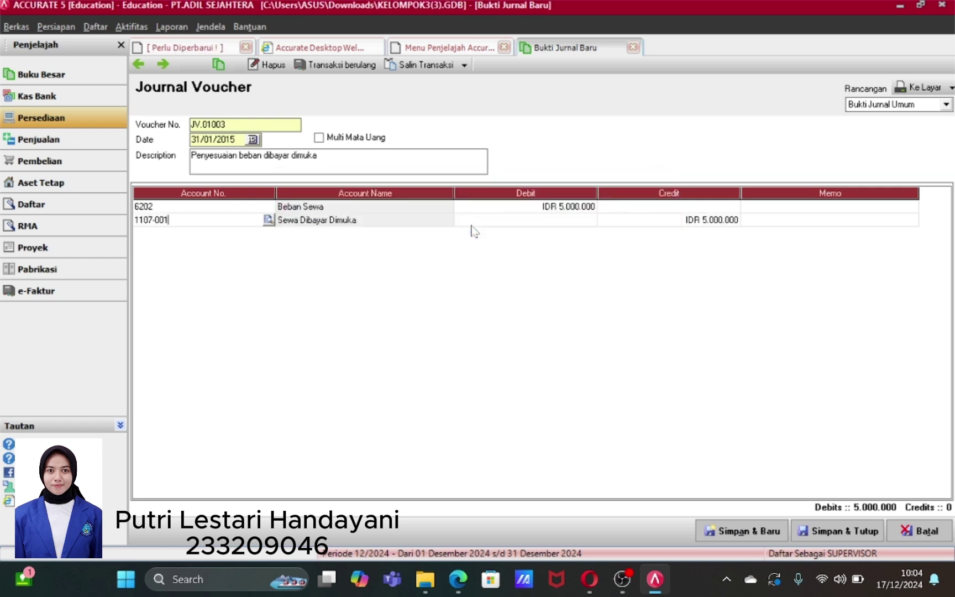
pyautogui.click(442, 221)
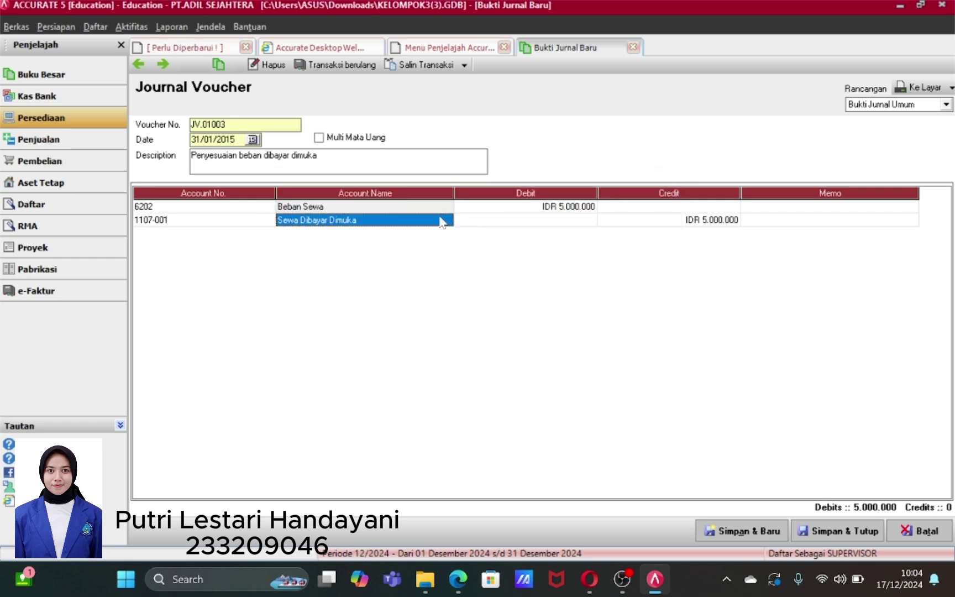
pyautogui.press('Tab')
pyautogui.press('Tab')
pyautogui.press('Tab')
pyautogui.press('Tab')
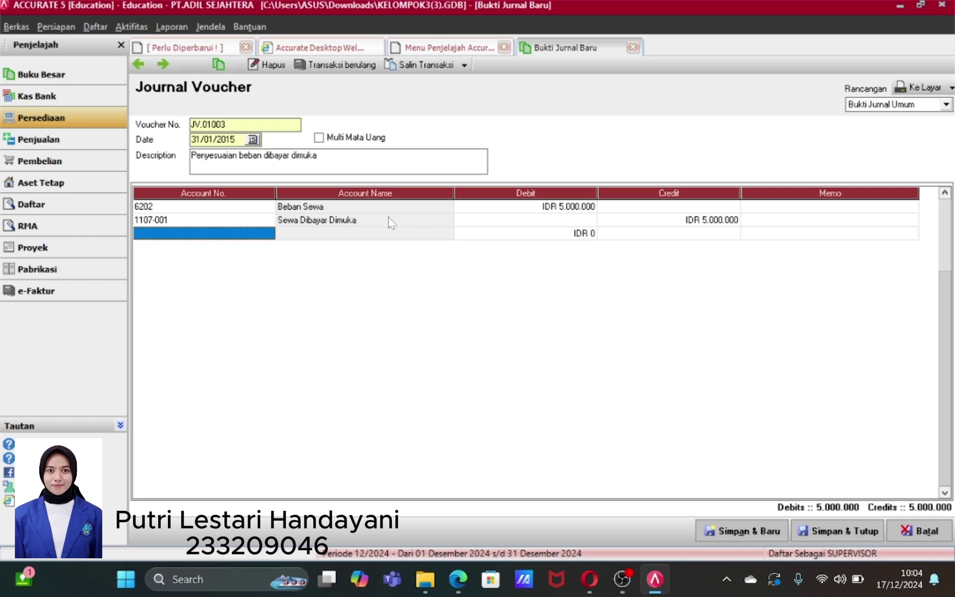
# - Add the Beban Asuransi account to the third line of the journal voucher
pyautogui.click(269, 236)
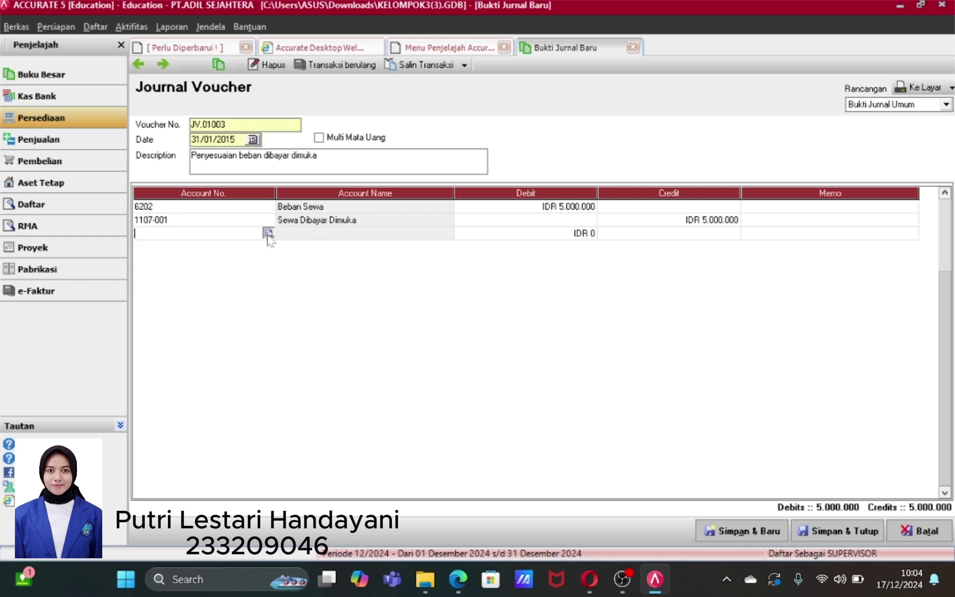
pyautogui.click(267, 233)
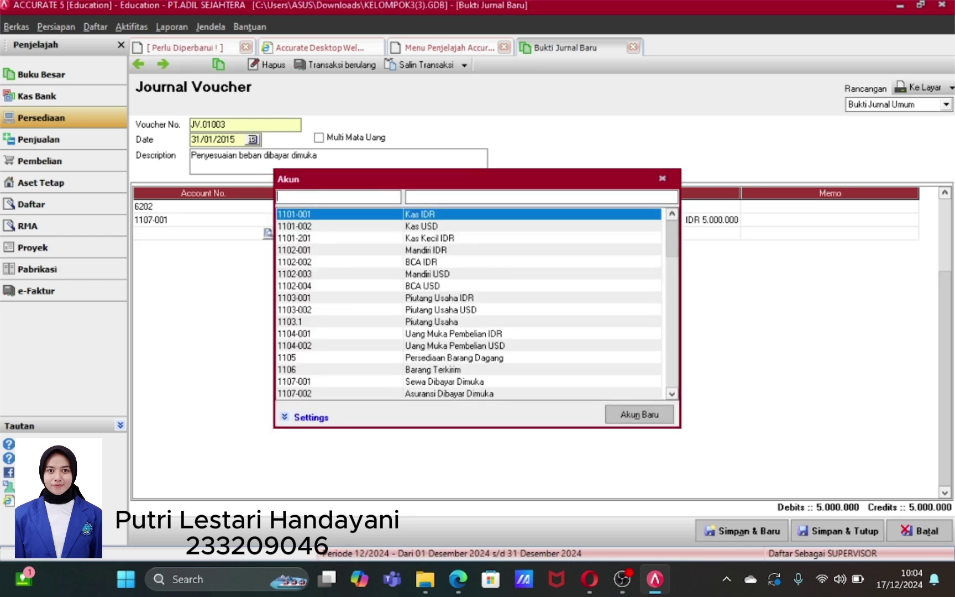
pyautogui.write('beba')
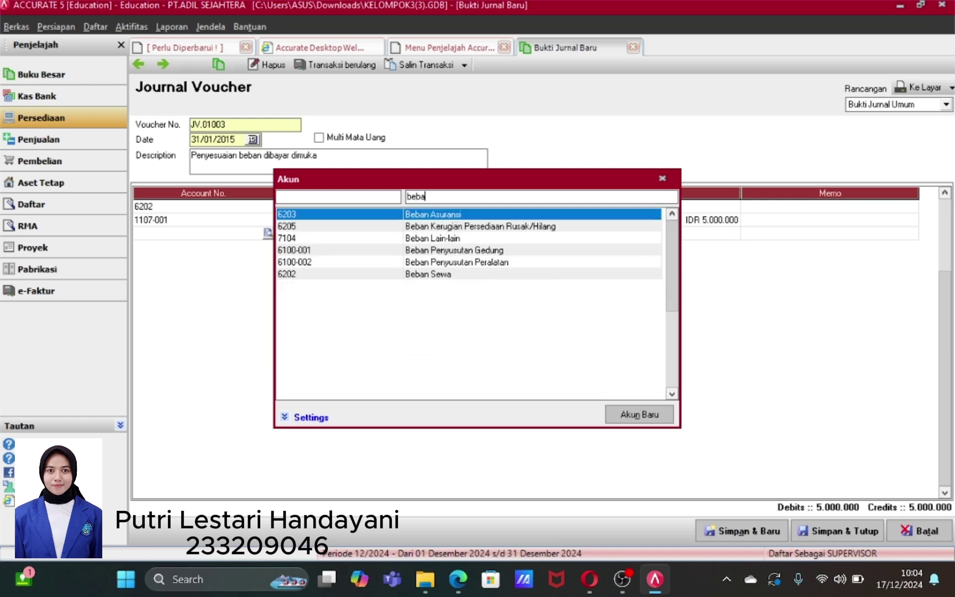
pyautogui.write('n')
pyautogui.doubleClick(442, 213)
# - Set the debit of the Beban Asuransi line to IDR 1.000.000
pyautogui.press('Tab')
pyautogui.press('Tab')
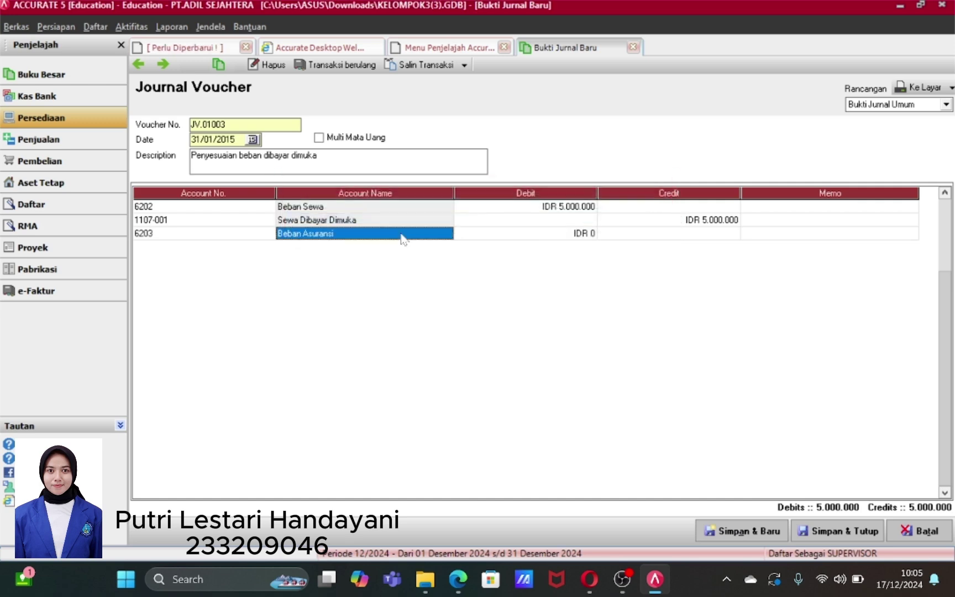
pyautogui.press('BackSpace')
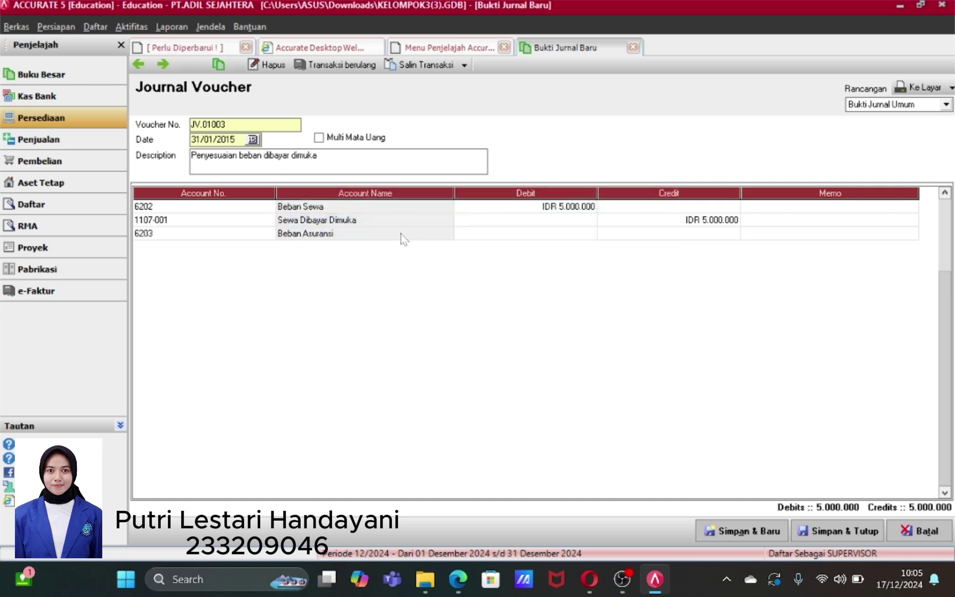
pyautogui.write('10')
pyautogui.write('0.')
pyautogui.write('0000')
pyautogui.press('Tab')
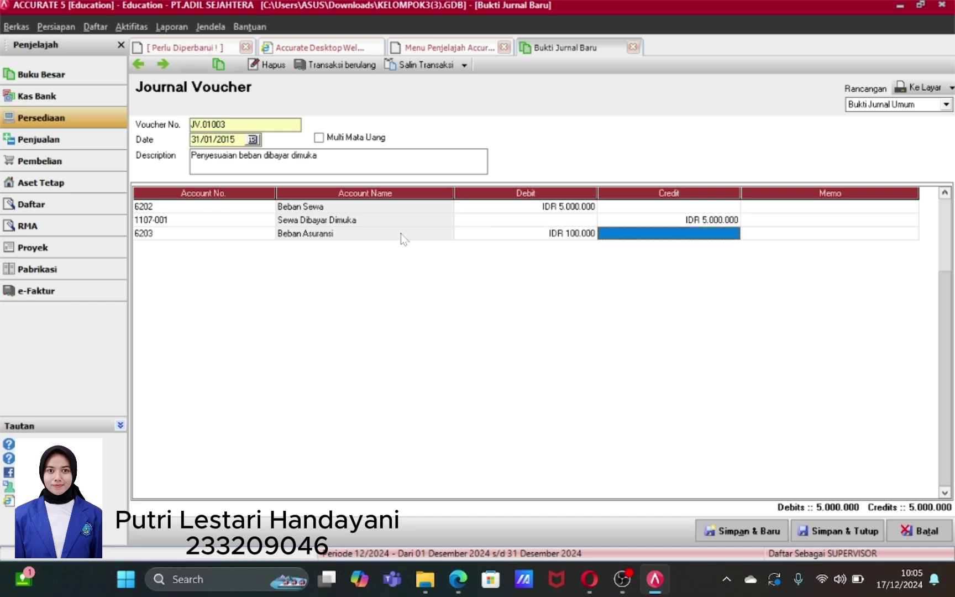
pyautogui.click(536, 233)
pyautogui.click(536, 234)
pyautogui.press('End')
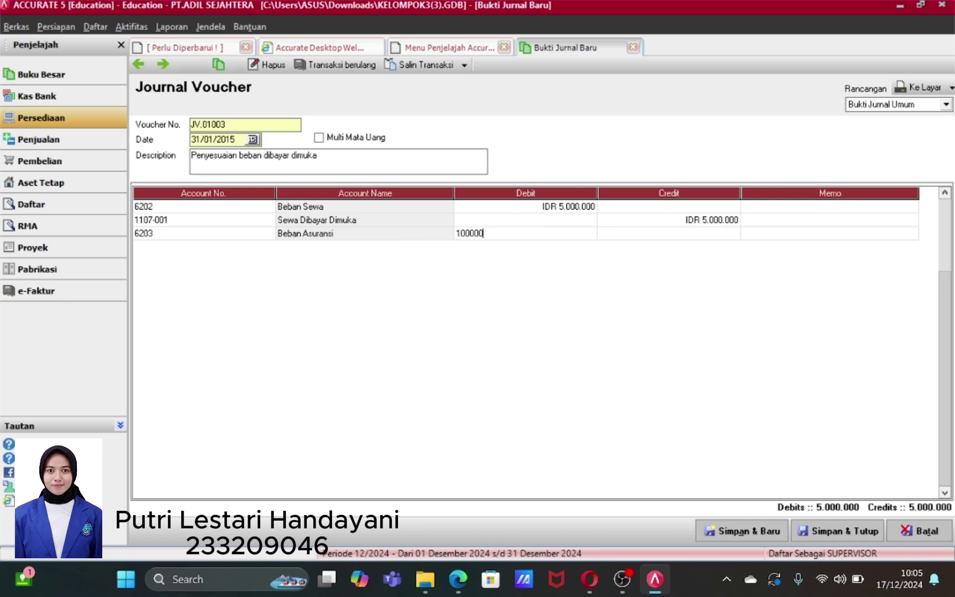
pyautogui.press('Tab')
pyautogui.press('Tab')
pyautogui.press('Tab')
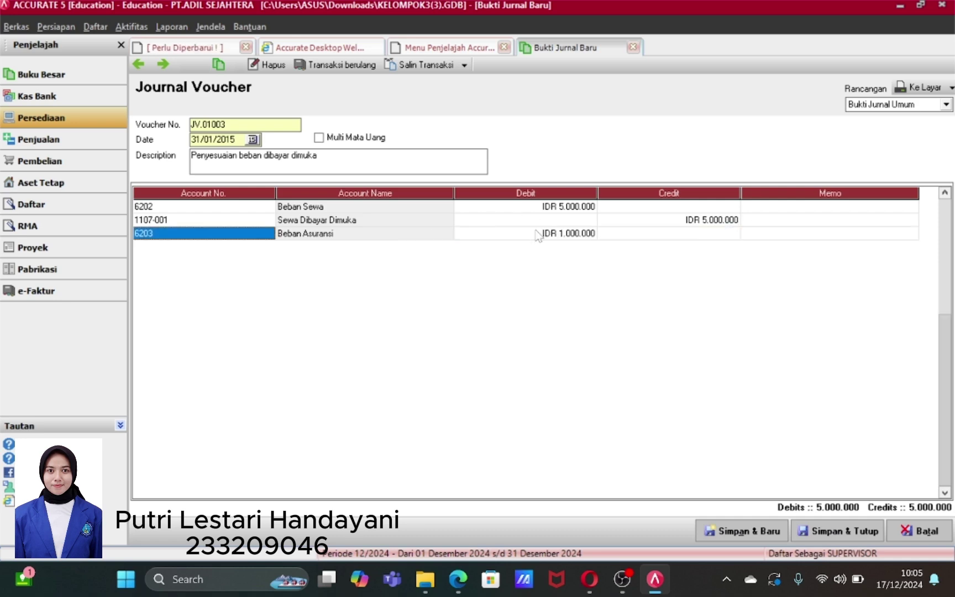
pyautogui.press('Down')
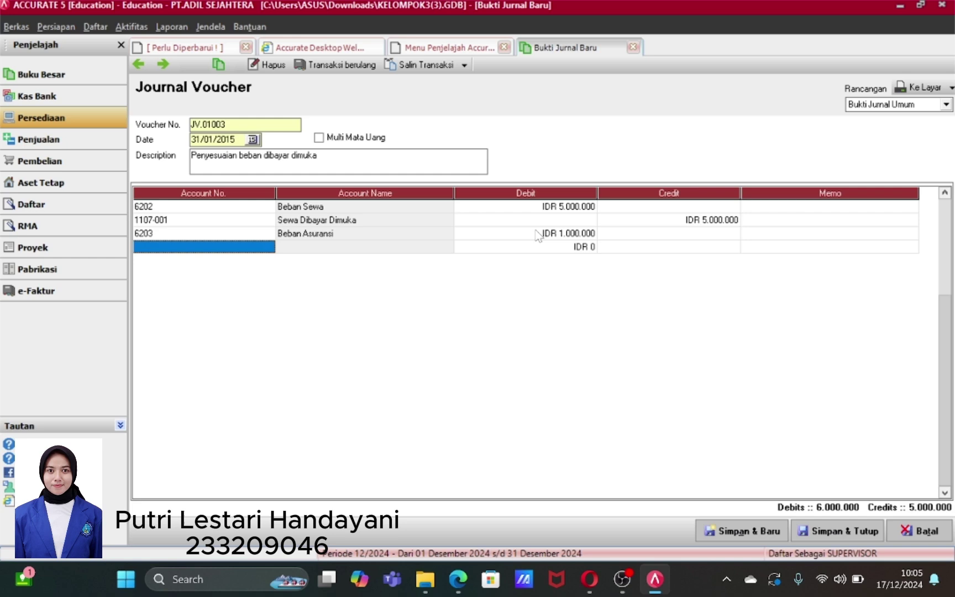
# - Add the Asuransi Dibayar Dimuka account on the fourth line as the IDR 1.000.000 credit
pyautogui.click(273, 249)
pyautogui.click(270, 247)
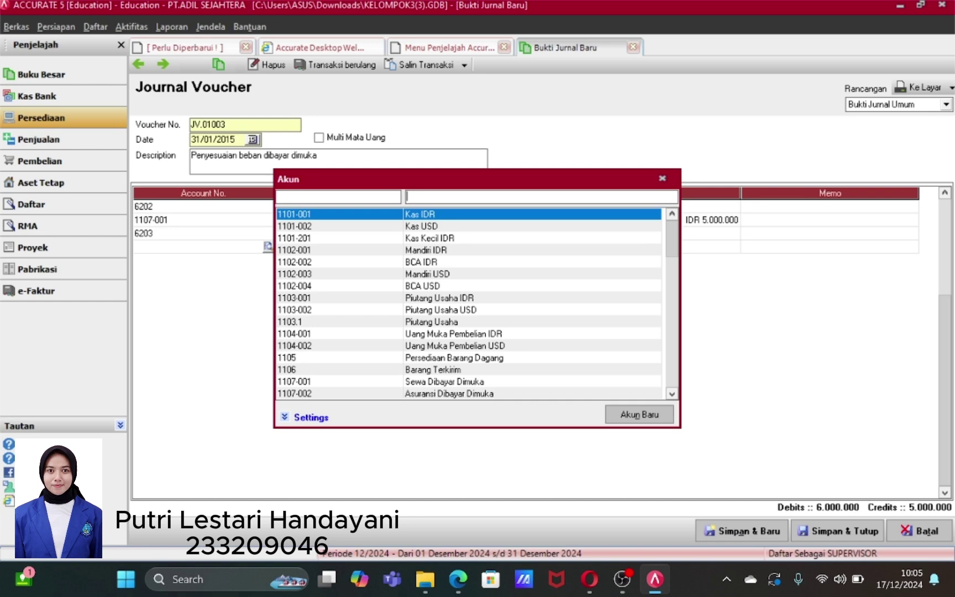
pyautogui.write('asura')
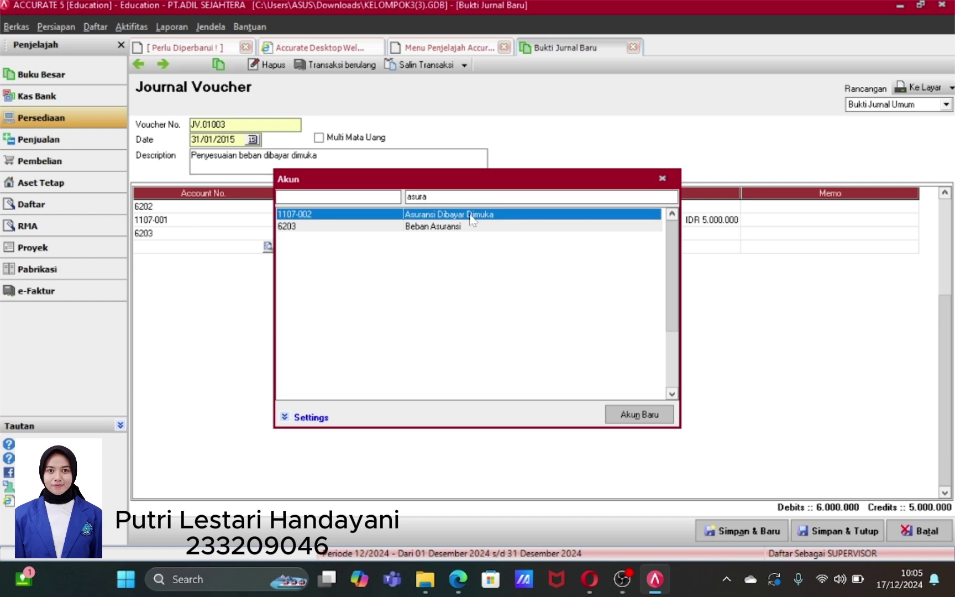
pyautogui.doubleClick(507, 215)
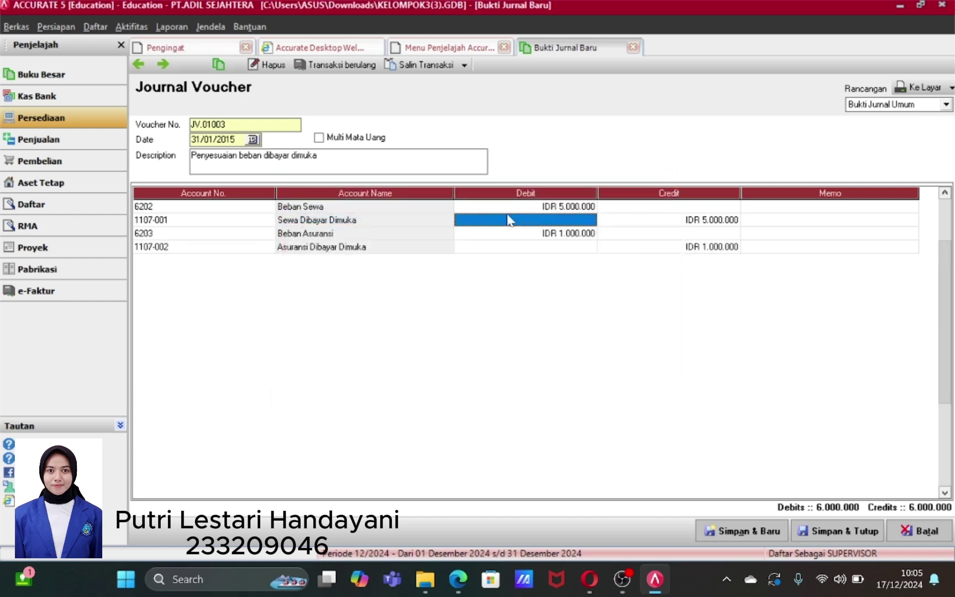
pyautogui.click(391, 253)
pyautogui.press('Tab')
pyautogui.press('Tab')
pyautogui.press('Tab')
pyautogui.press('Tab')
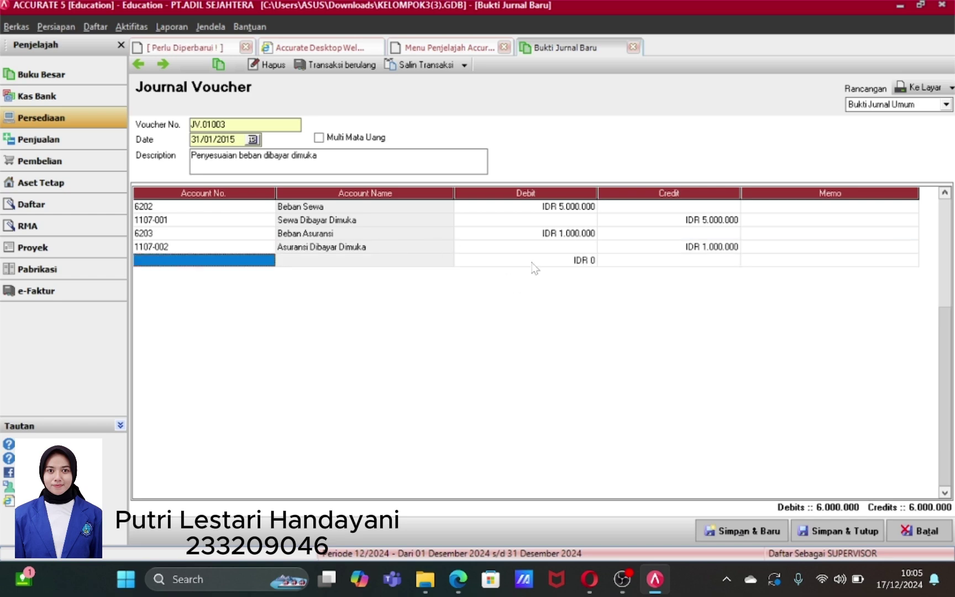
pyautogui.click(528, 241)
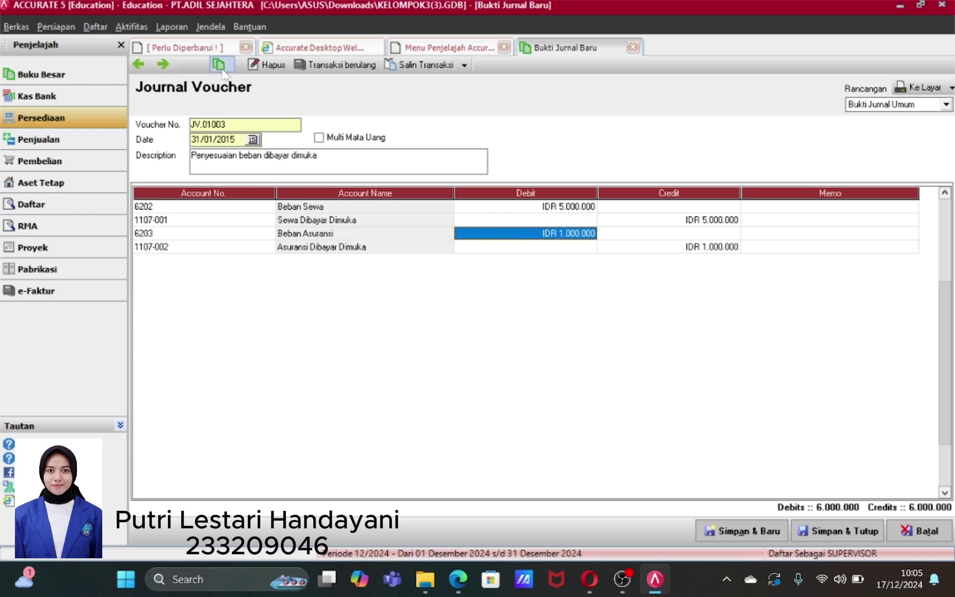
# - Generate the classic trial balance (Neraca Saldo Klasik) as of 01/01/2015 and examine the prepaid rent and insurance balances
pyautogui.click(182, 29)
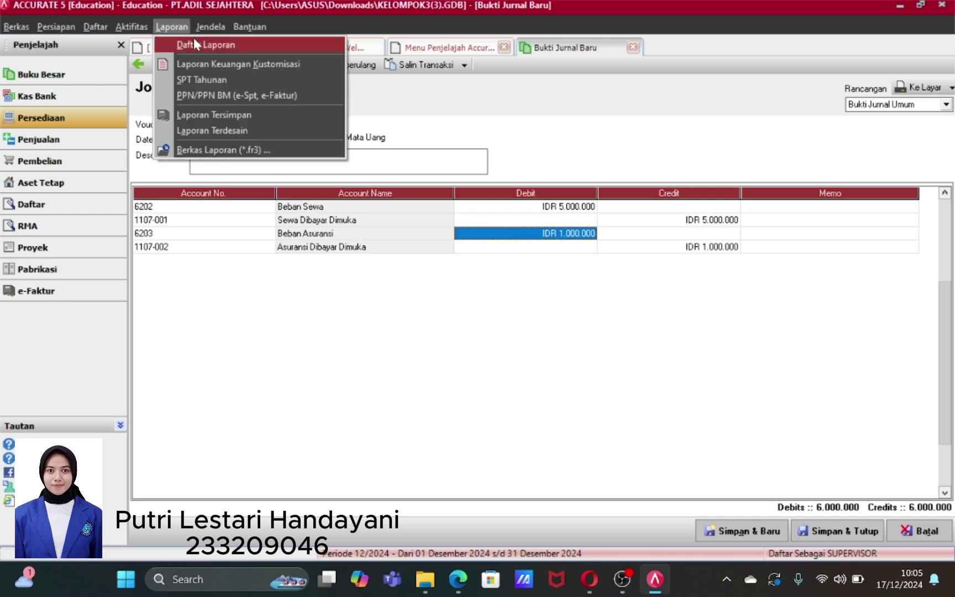
pyautogui.click(194, 42)
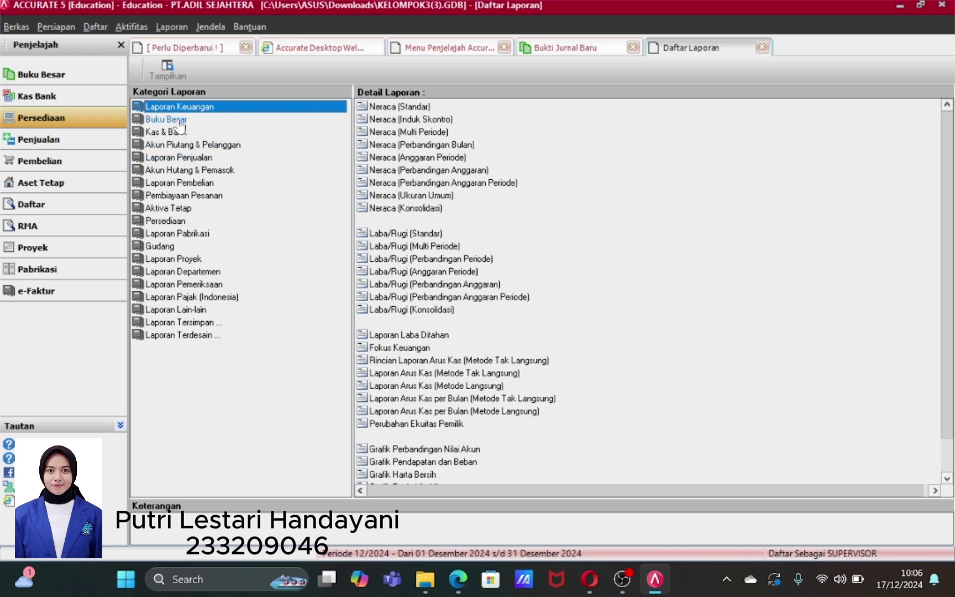
pyautogui.click(178, 120)
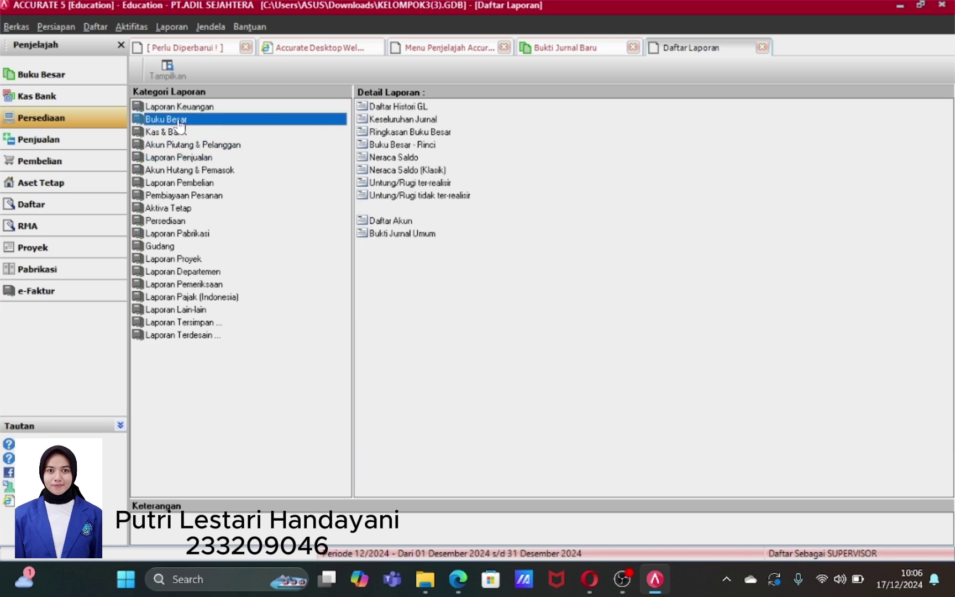
pyautogui.click(381, 171)
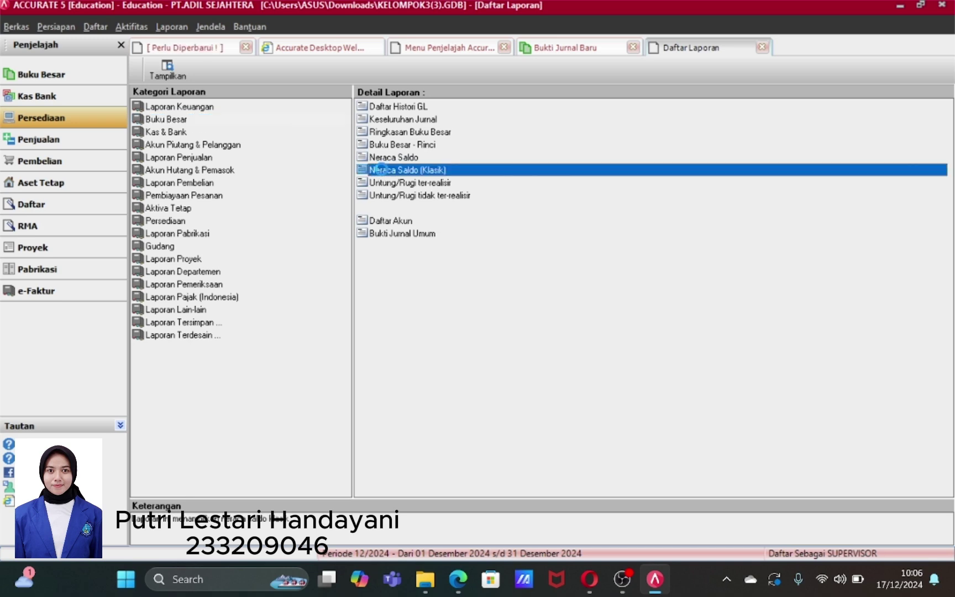
pyautogui.doubleClick(381, 170)
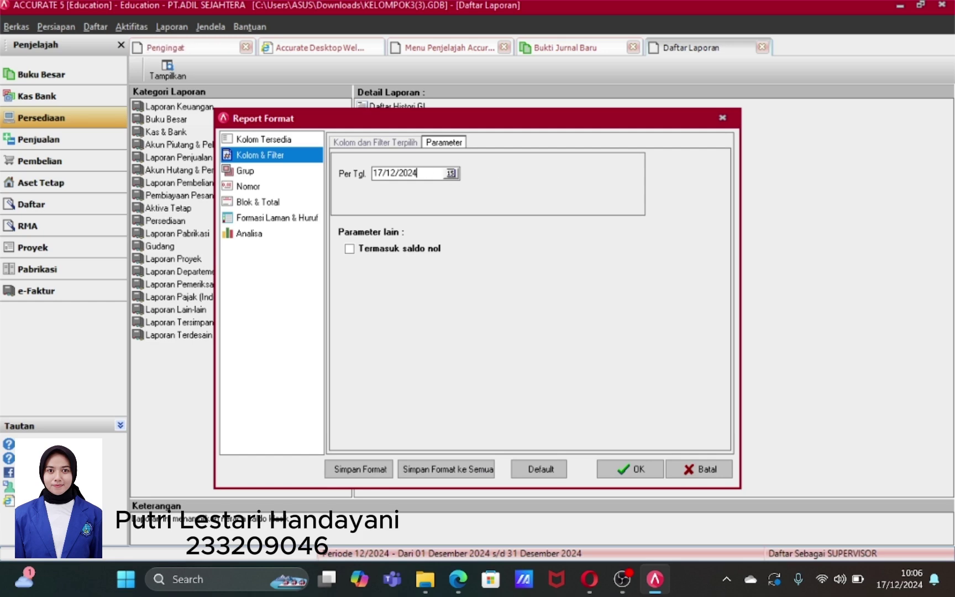
pyautogui.moveTo(419, 173); pyautogui.dragTo(374, 173)
pyautogui.press('BackSpace')
pyautogui.write('01/01/2015')
pyautogui.click(631, 468)
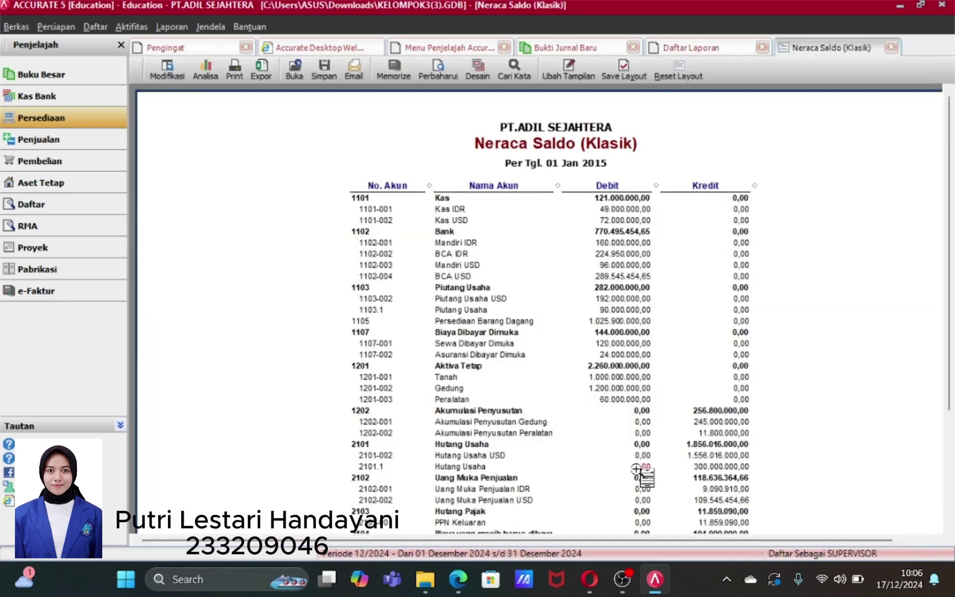
pyautogui.click(951, 486)
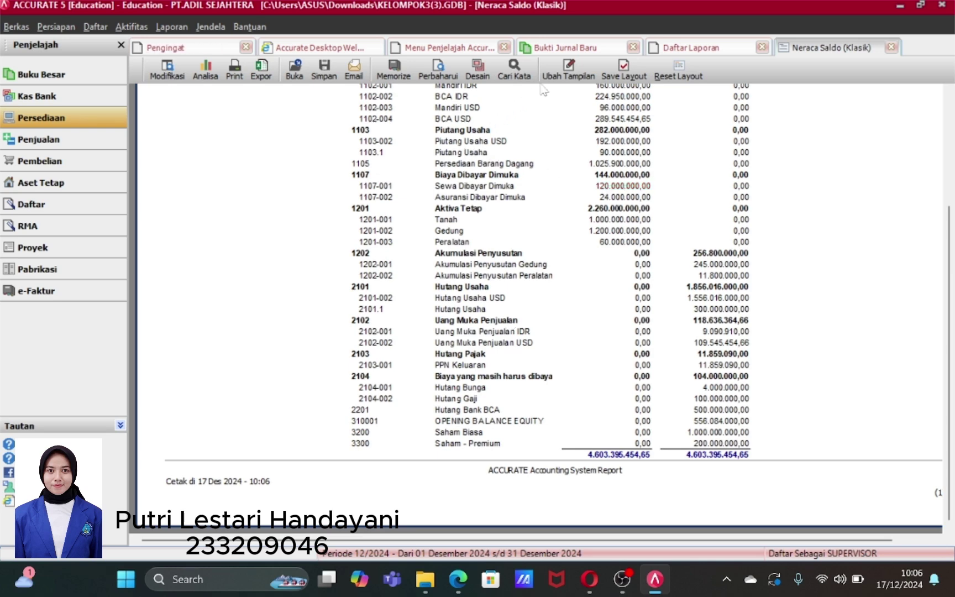
# - Review the Beban Sewa and Beban Asuransi debits in the prepaid expense adjustment voucher, and save and close it
pyautogui.click(565, 49)
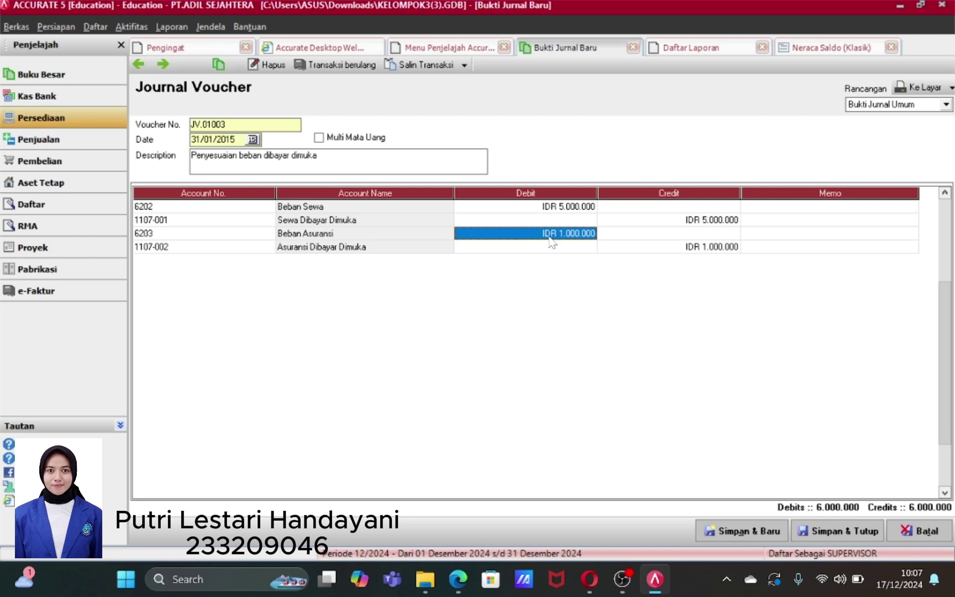
pyautogui.click(564, 206)
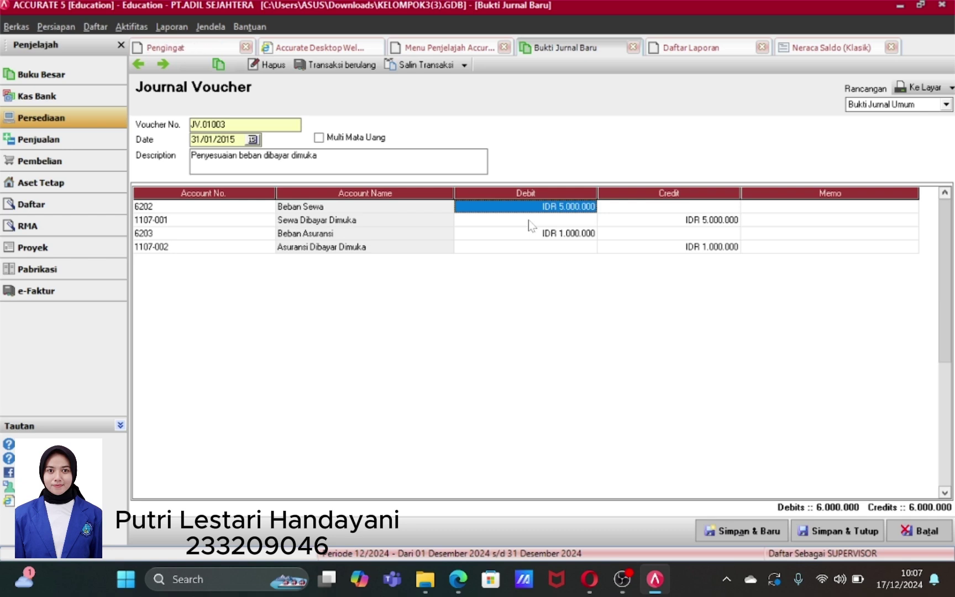
pyautogui.click(567, 236)
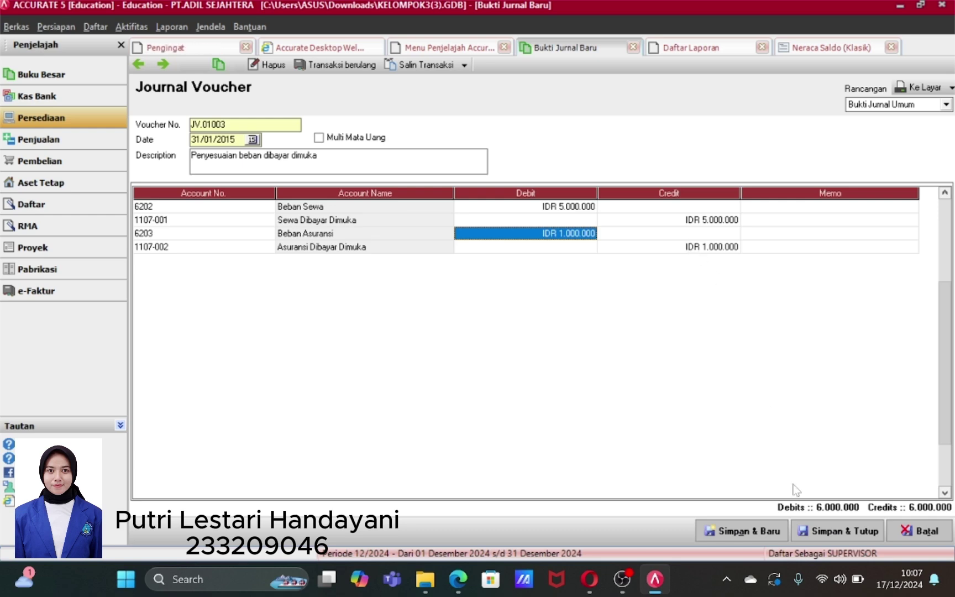
pyautogui.click(833, 531)
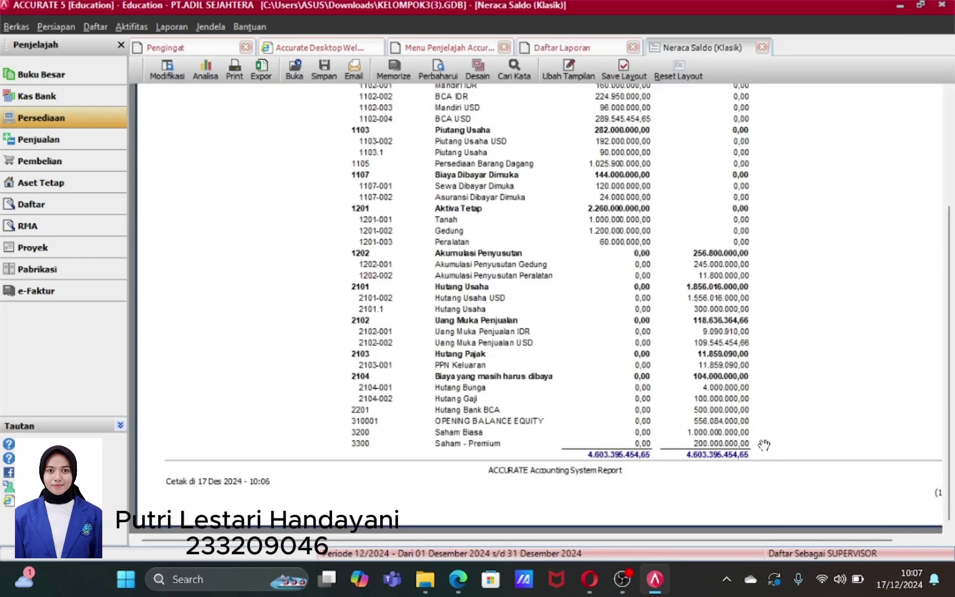
# - Close the trial balance report, the report list and the explorer menu page
pyautogui.click(762, 47)
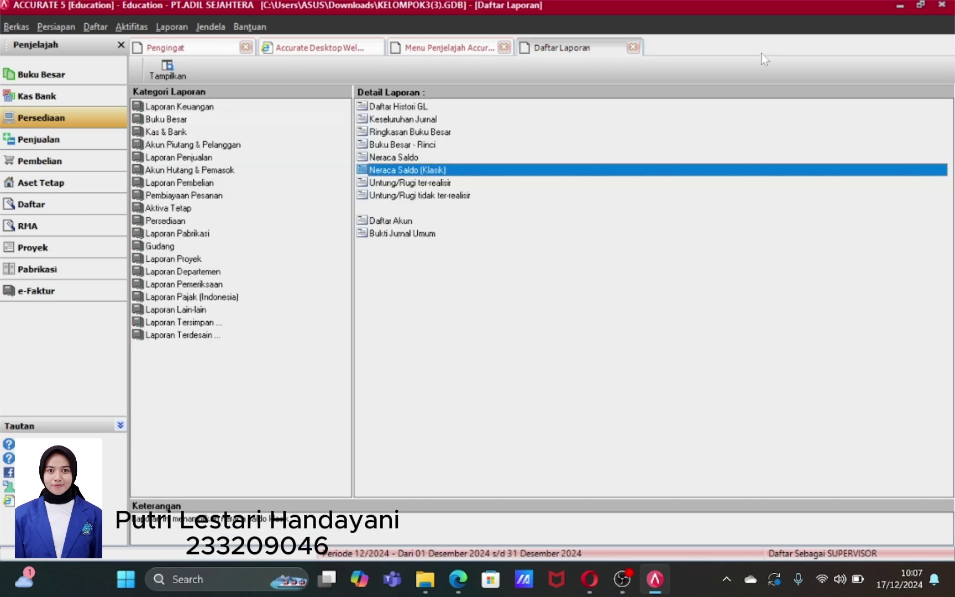
pyautogui.click(634, 47)
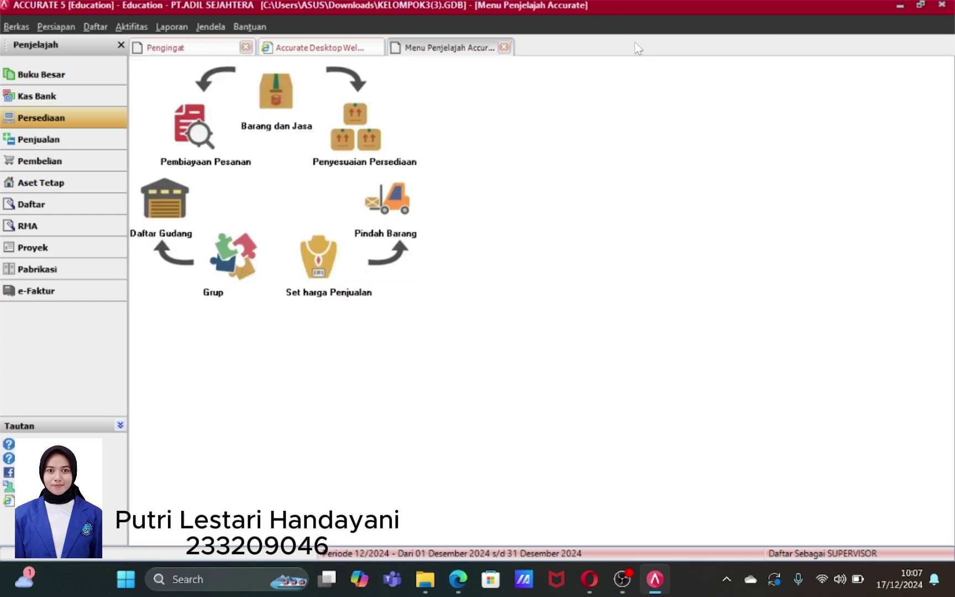
pyautogui.click(504, 47)
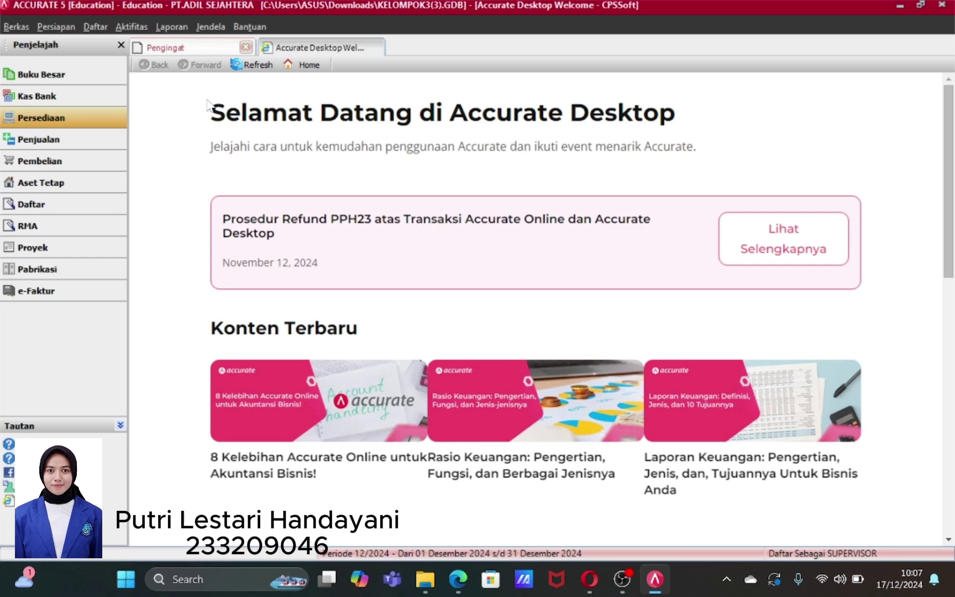
# - Create a new cash and bank receipt deposited to the Mandiri IDR account
pyautogui.click(122, 29)
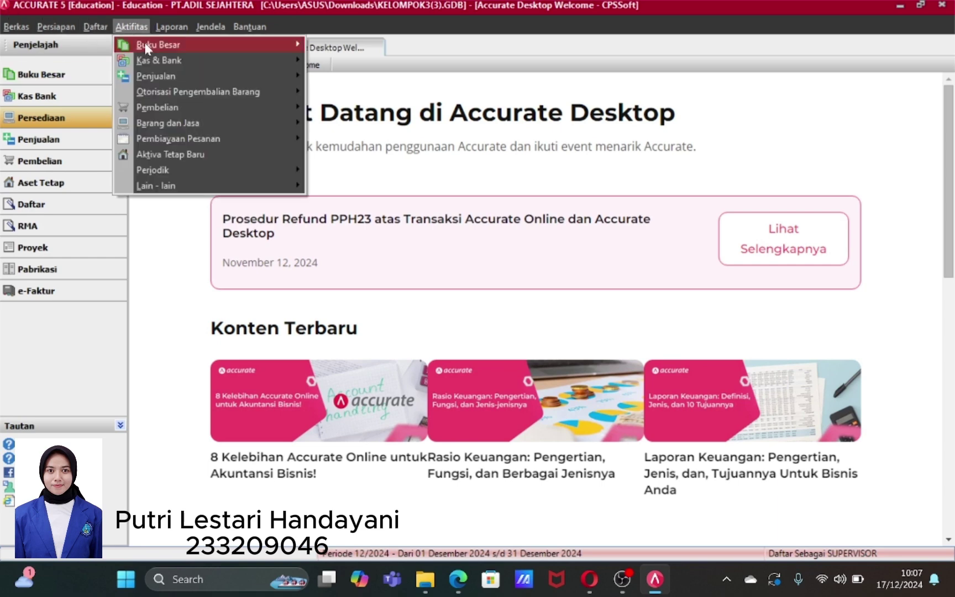
pyautogui.moveTo(164, 62)
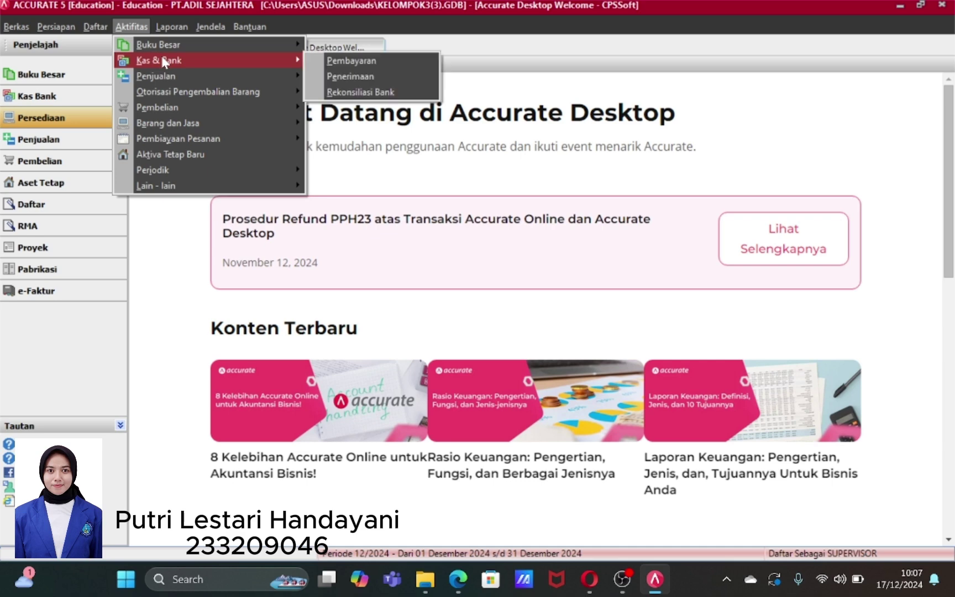
pyautogui.click(364, 77)
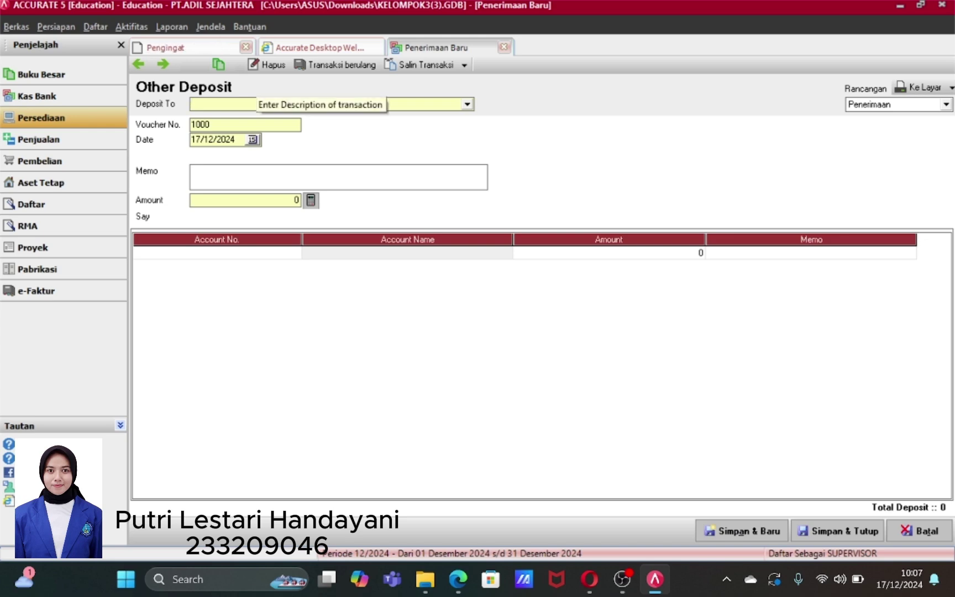
pyautogui.click(468, 105)
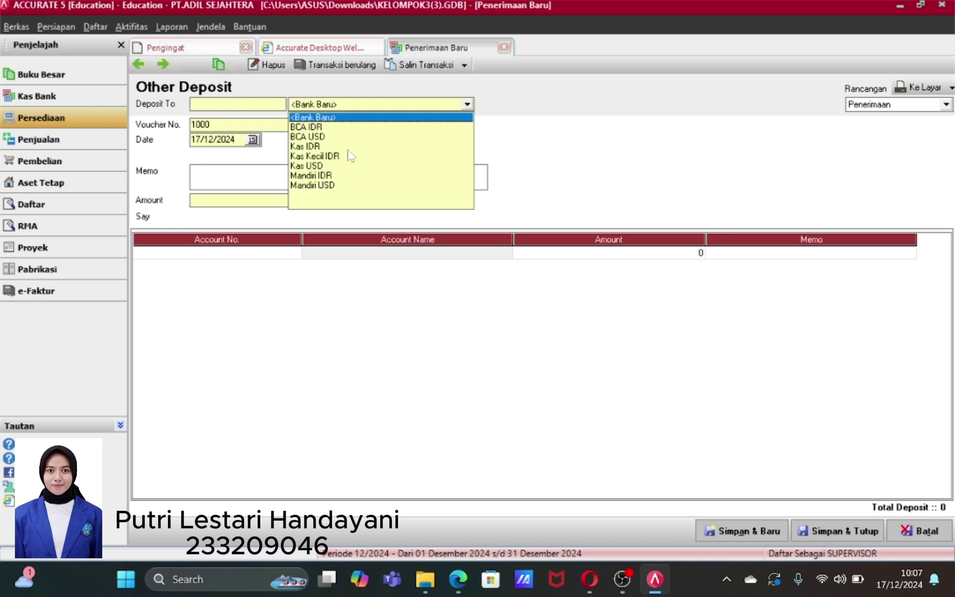
pyautogui.click(311, 175)
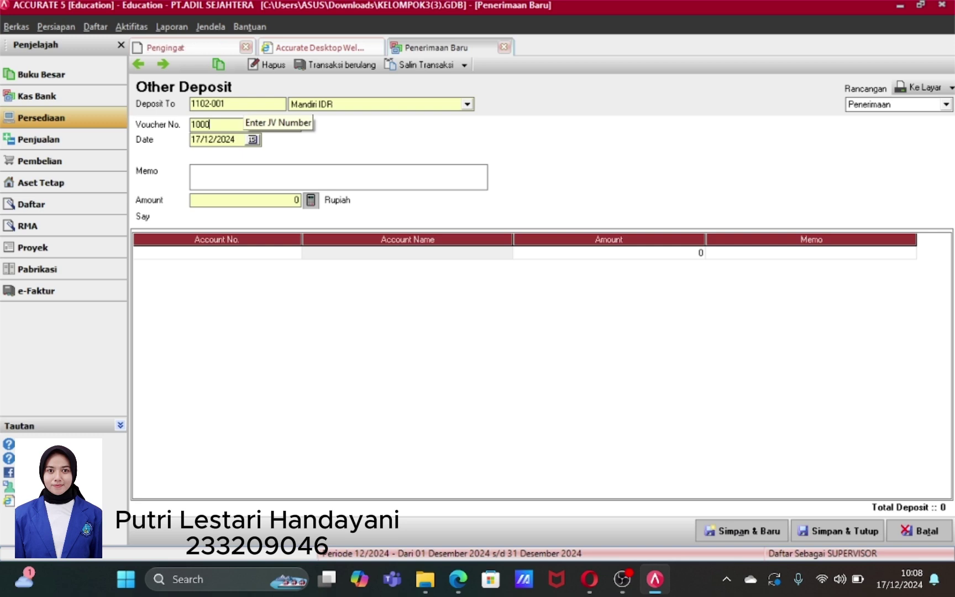
# - Set the receipt's voucher number to CD-001 and its date to 31/01/2015
pyautogui.press('BackSpace')
pyautogui.press('BackSpace')
pyautogui.press('BackSpace')
pyautogui.press('BackSpace')
pyautogui.write('CD')
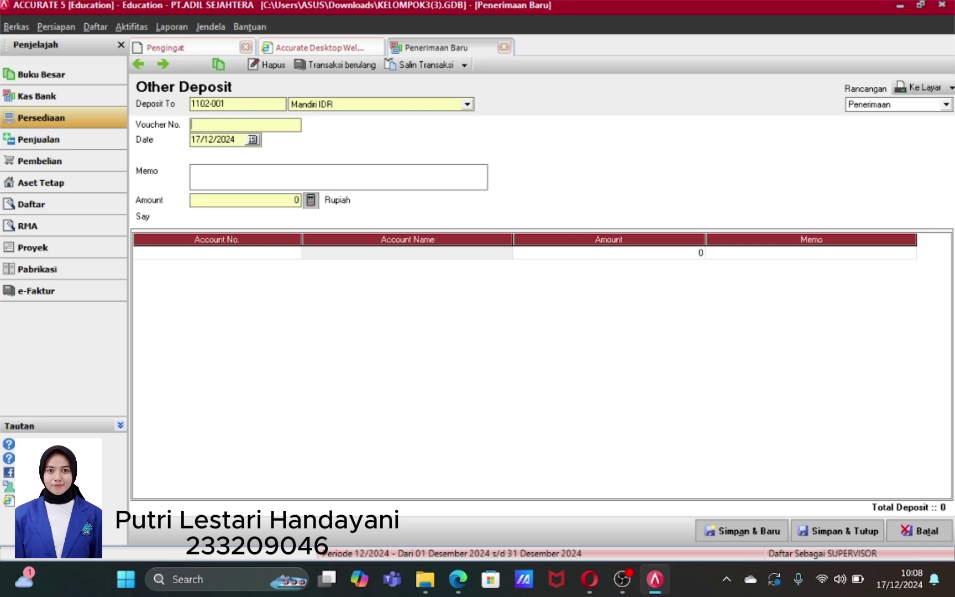
pyautogui.write('-001')
pyautogui.press('Tab')
pyautogui.press('BackSpace')
pyautogui.write('31/01/2015')
# - Enter the memo "Penyesuaian Pendapatan Bunga" on the Mandiri IDR receipt
pyautogui.rightClick(209, 174)
pyautogui.click(206, 177)
pyautogui.write('Penerim')
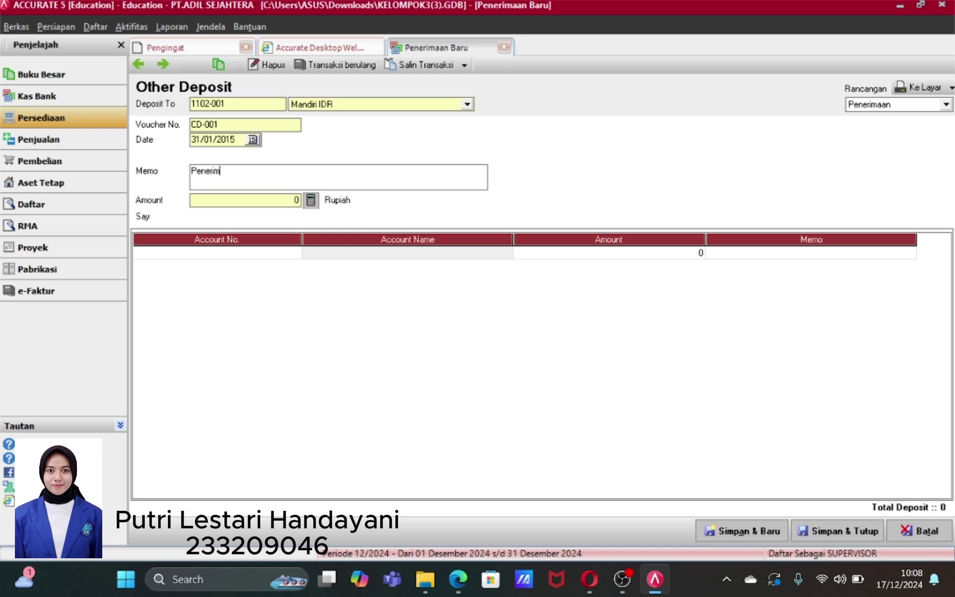
pyautogui.press('BackSpace')
pyautogui.press('BackSpace')
pyautogui.press('BackSpace')
pyautogui.press('BackSpace')
pyautogui.write('yesuaian Pendapatan B')
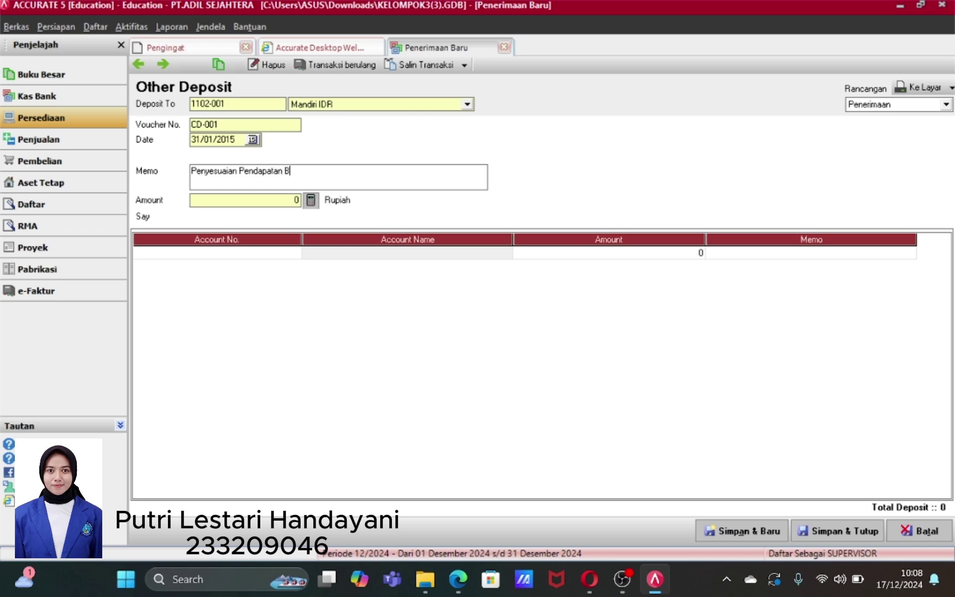
pyautogui.write('unga')
# - Add the Pendapatan Bunga account (7100) to the first line of the Mandiri IDR receipt
pyautogui.click(294, 255)
pyautogui.click(295, 253)
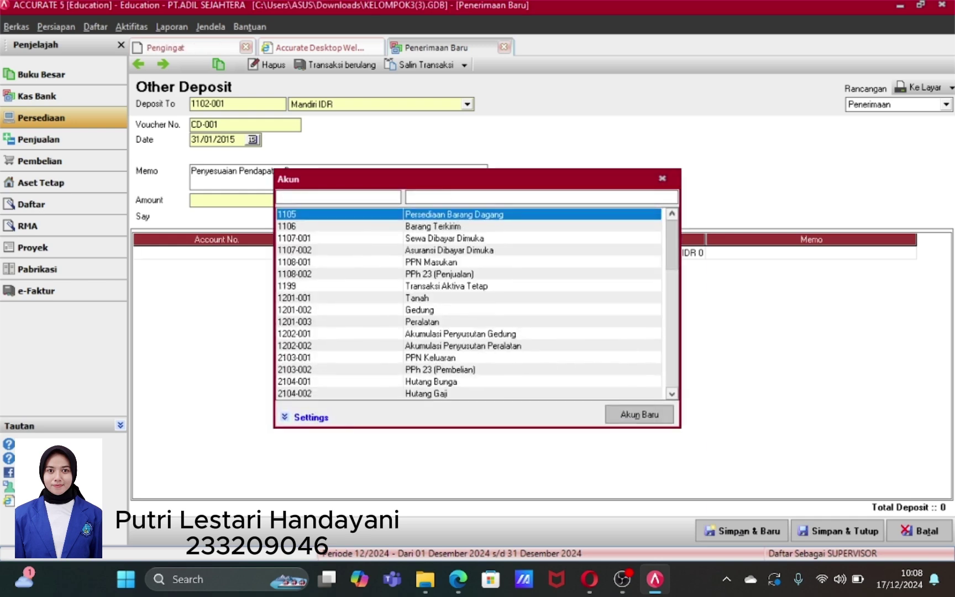
pyautogui.write('penda')
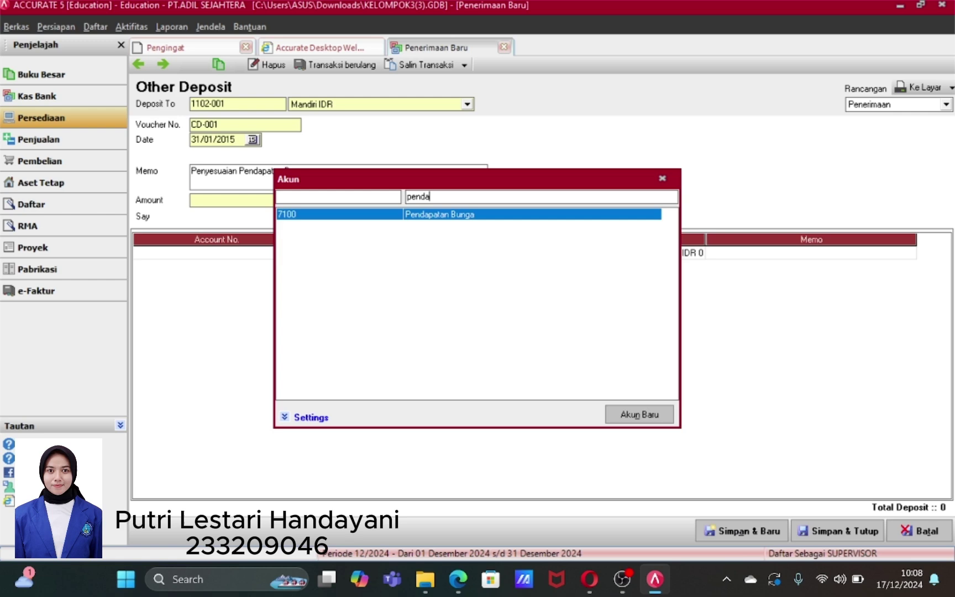
pyautogui.doubleClick(474, 215)
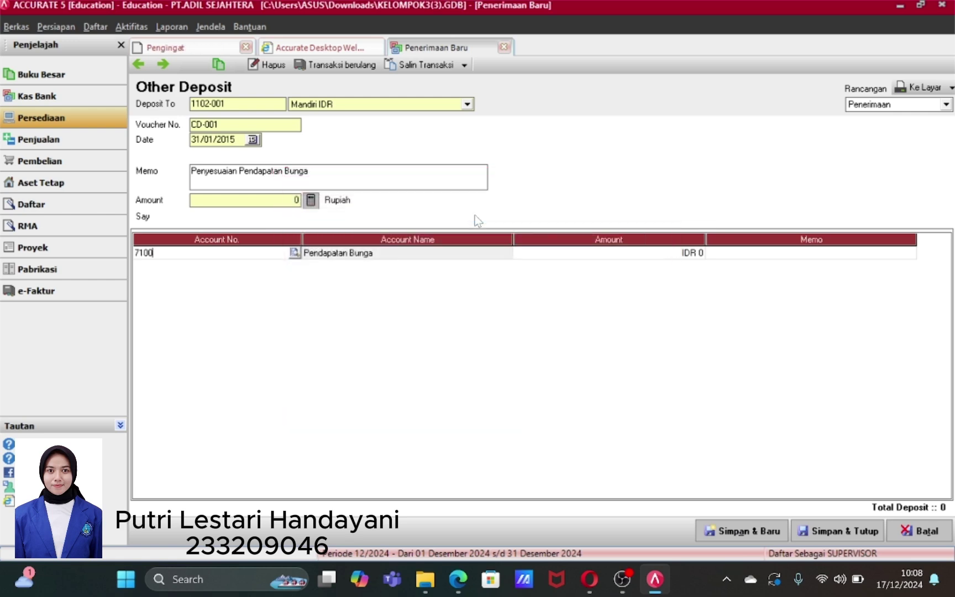
# - Set the Pendapatan Bunga line to IDR 1.550.000, calculate the receipt amount from it, and save the receipt while starting a new one
pyautogui.press('Tab')
pyautogui.press('Tab')
pyautogui.write('1550000')
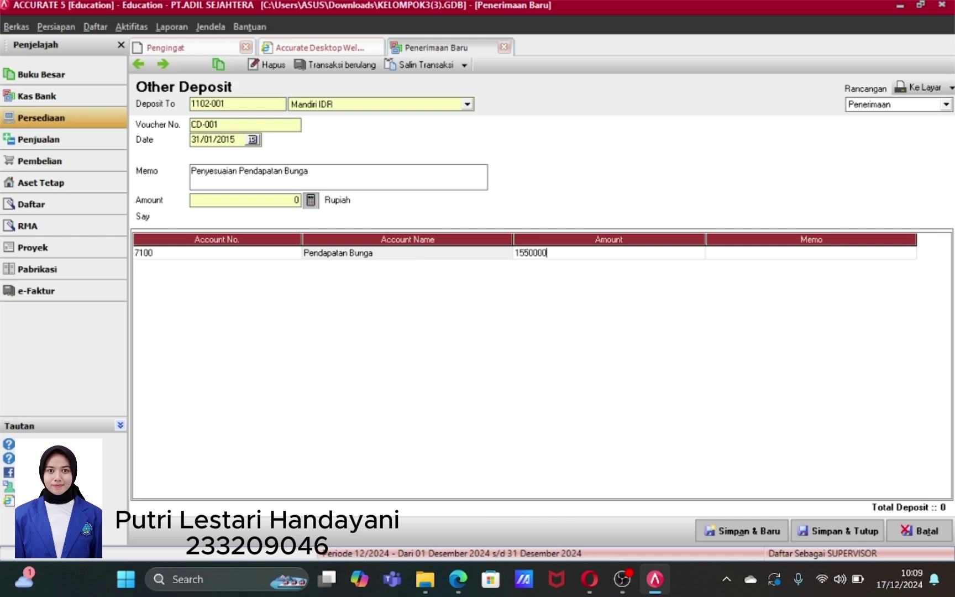
pyautogui.press('Return')
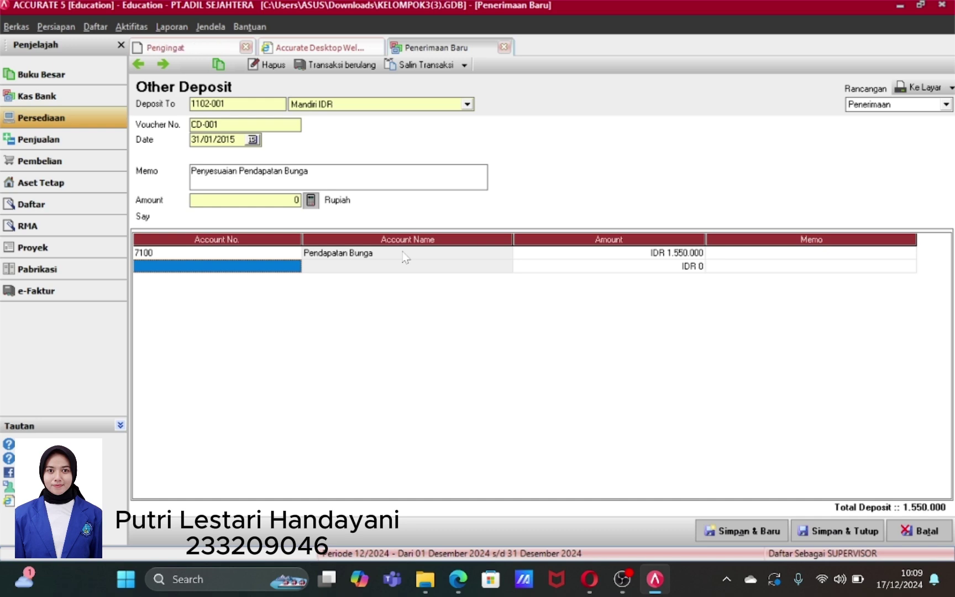
pyautogui.click(312, 200)
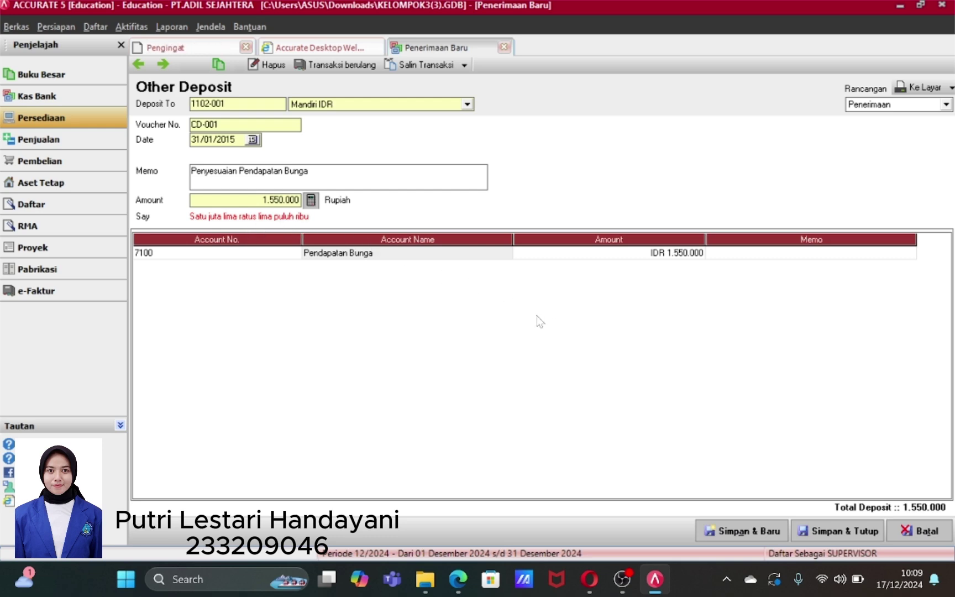
pyautogui.click(748, 536)
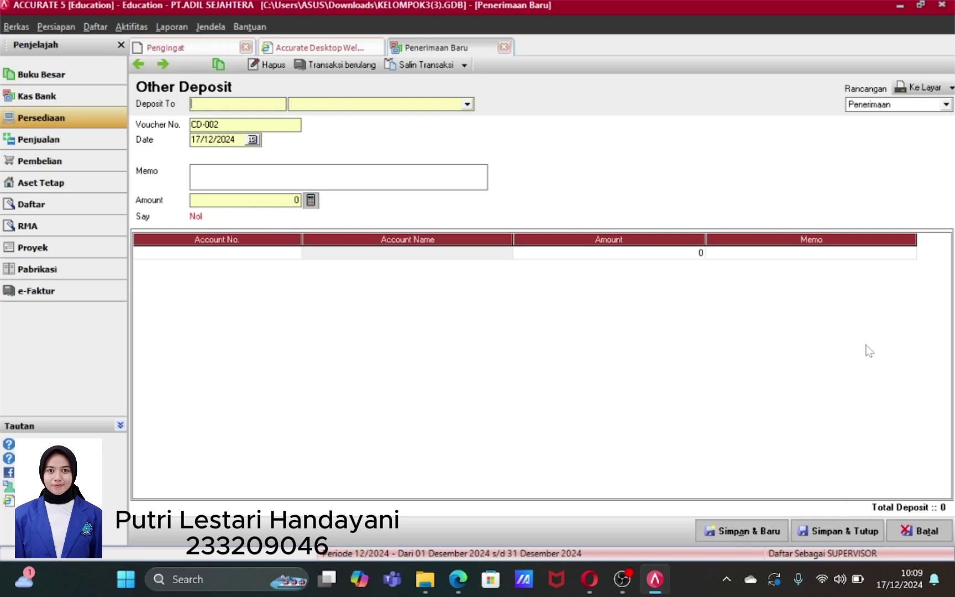
# - Set the new receipt to deposit to BCA IDR, dated 31/01/2015
pyautogui.click(467, 104)
pyautogui.click(337, 128)
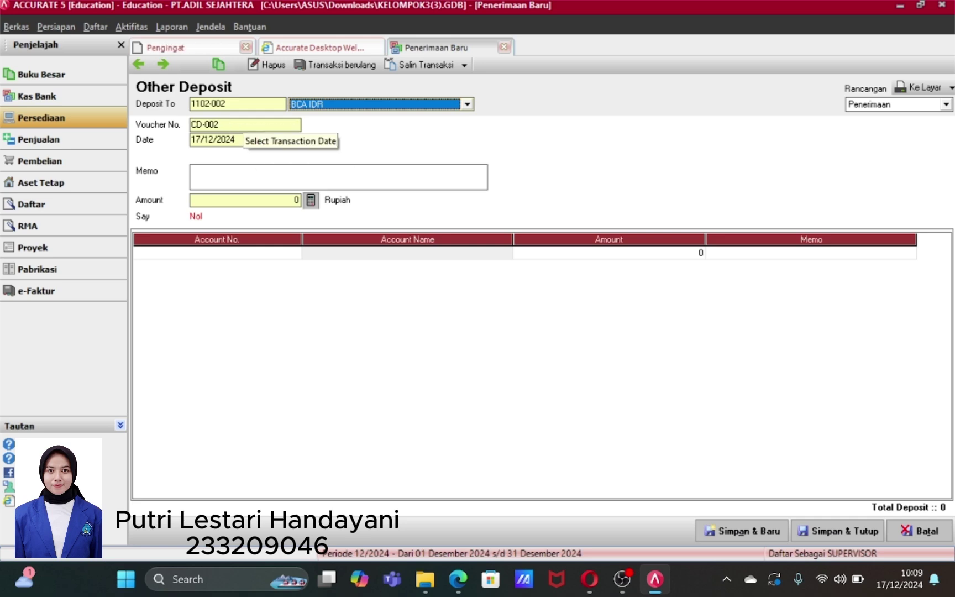
pyautogui.click(218, 139)
pyautogui.press('BackSpace')
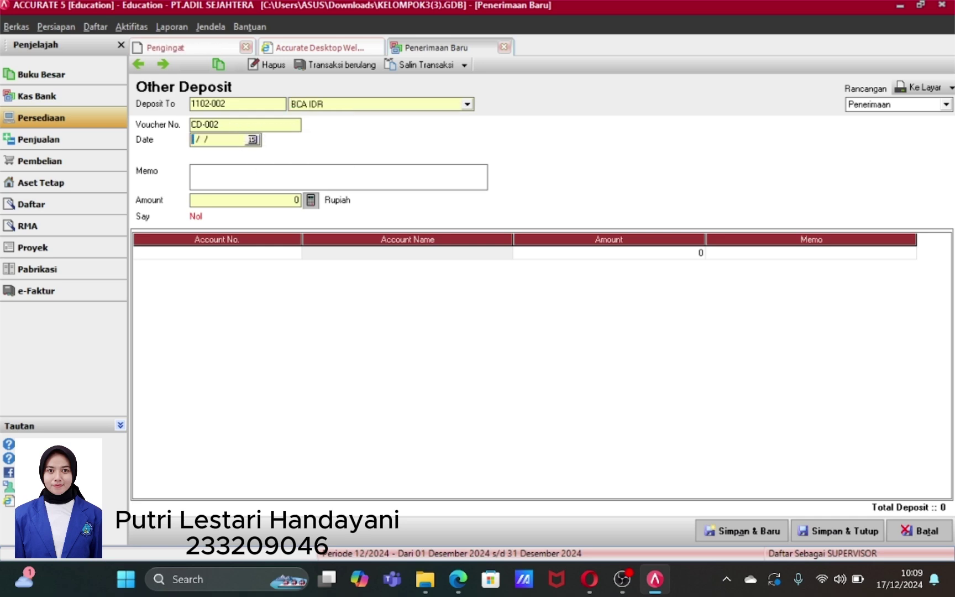
pyautogui.write('31/01/2015')
# - Enter the memo "Penyesuaian Pendapatan Bunga" on the BCA IDR receipt
pyautogui.press('Tab')
pyautogui.write('Peney')
pyautogui.press('BackSpace')
pyautogui.press('BackSpace')
pyautogui.write('yesuaian ')
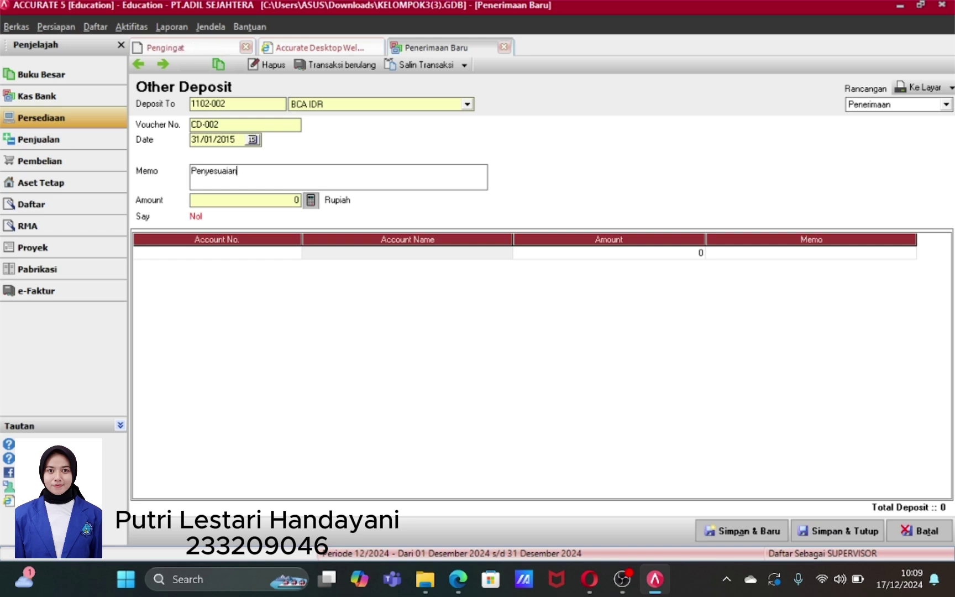
pyautogui.write('Pendapatan Bunga')
# - Add the Pendapatan Bunga account (7100) to the first line of the BCA IDR receipt
pyautogui.click(287, 255)
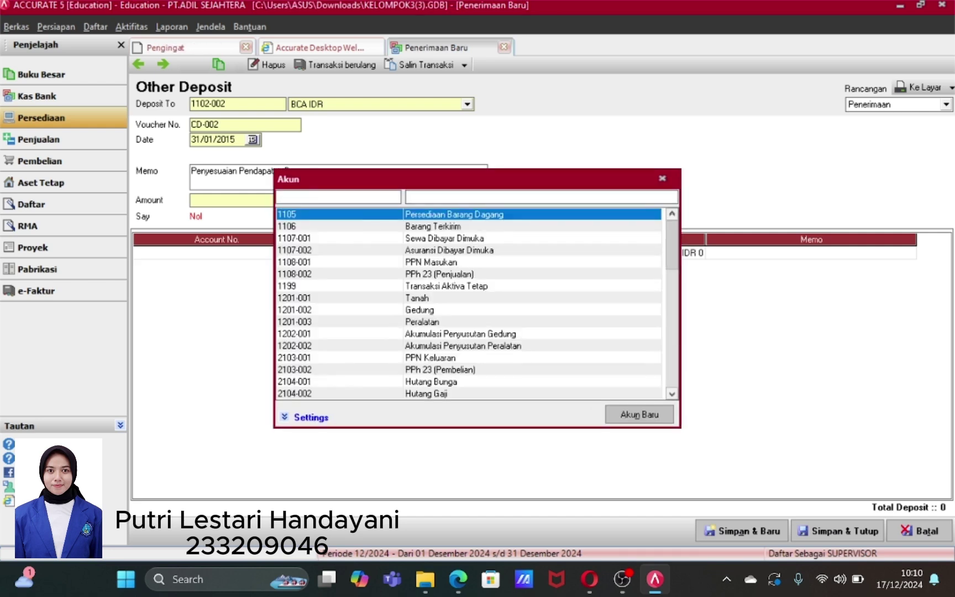
pyautogui.write('pend')
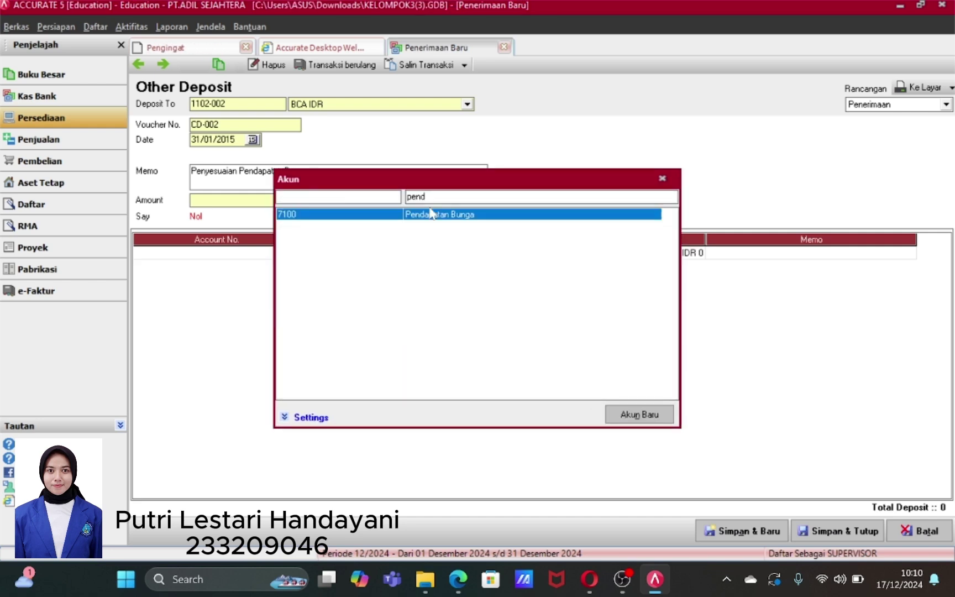
pyautogui.doubleClick(437, 215)
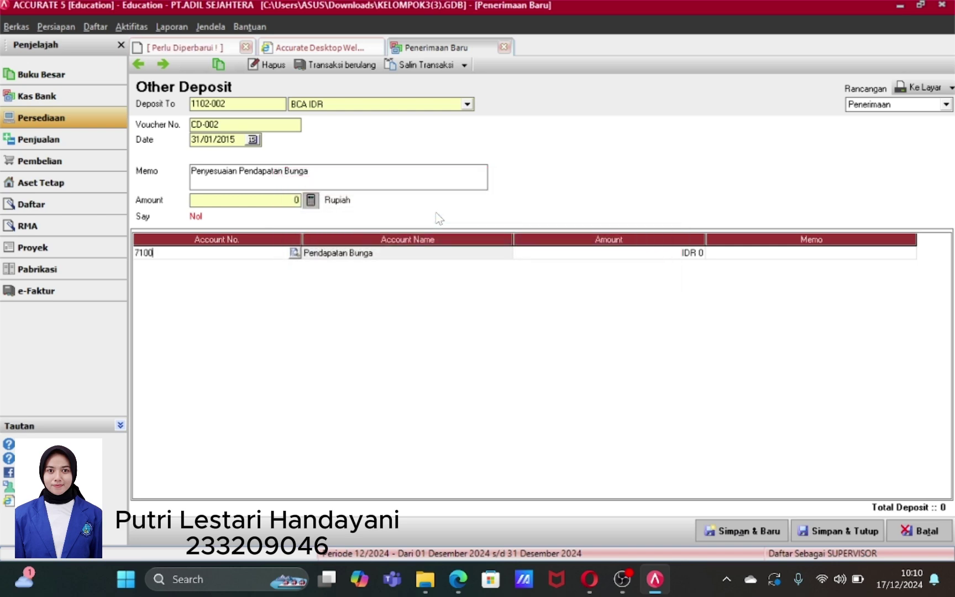
pyautogui.click(442, 253)
pyautogui.press('Tab')
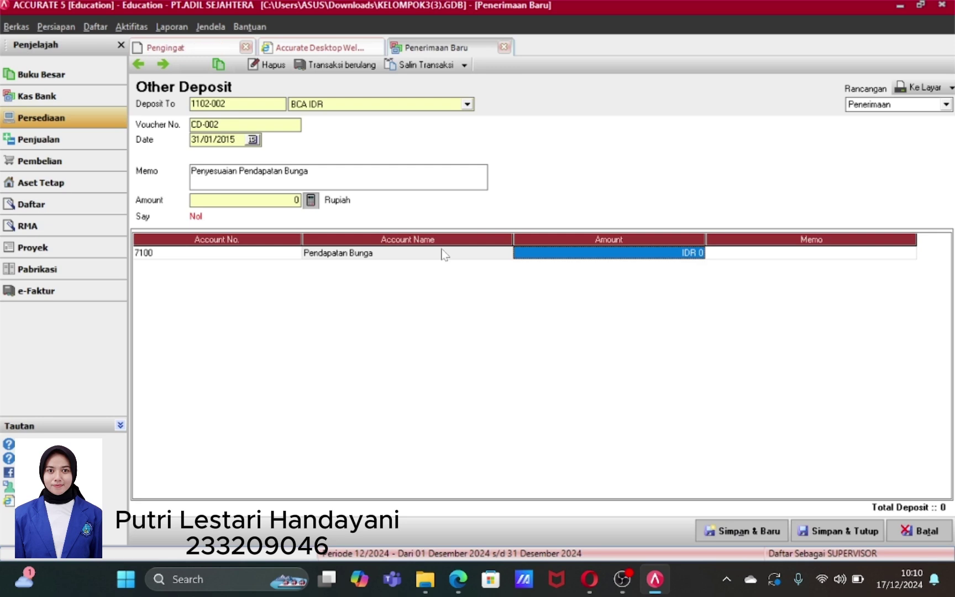
pyautogui.write('2')
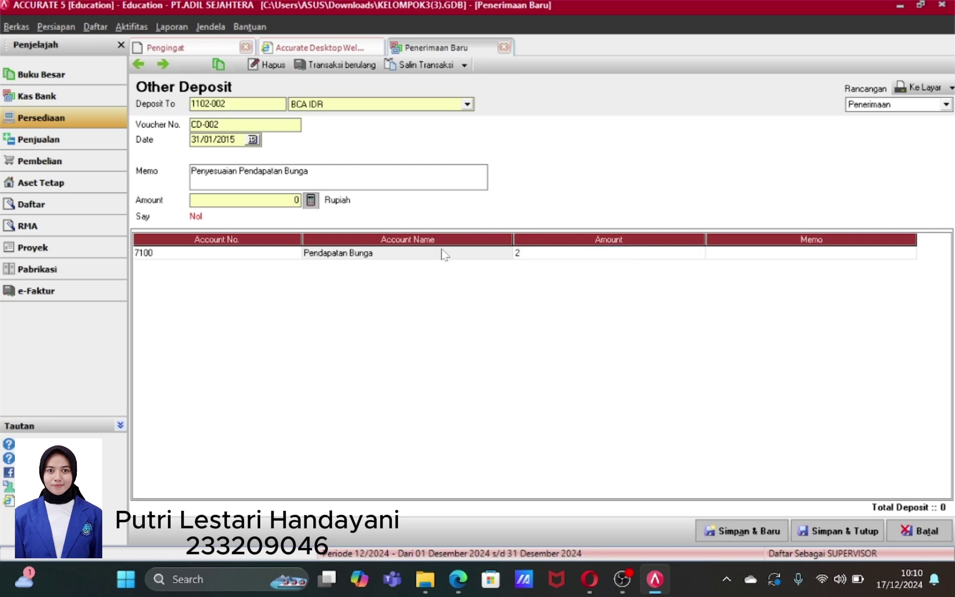
pyautogui.write('3.')
pyautogui.write('2')
pyautogui.write('50.000')
pyautogui.press('Tab')
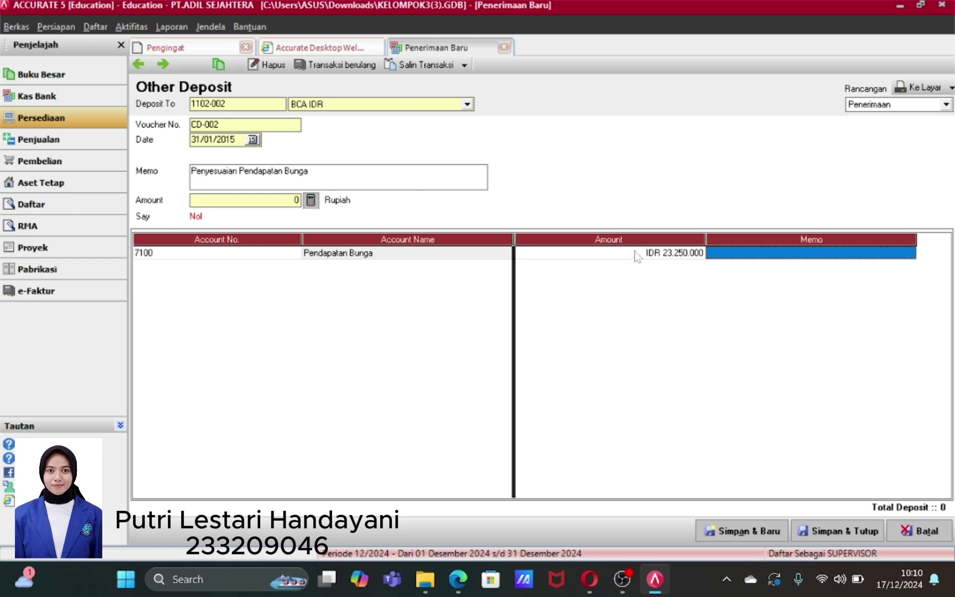
# - Set the Pendapatan Bunga line to IDR 2.325.000, calculate the receipt amount from it, and save and close the receipt
pyautogui.click(635, 253)
pyautogui.click(636, 254)
pyautogui.press('BackSpace')
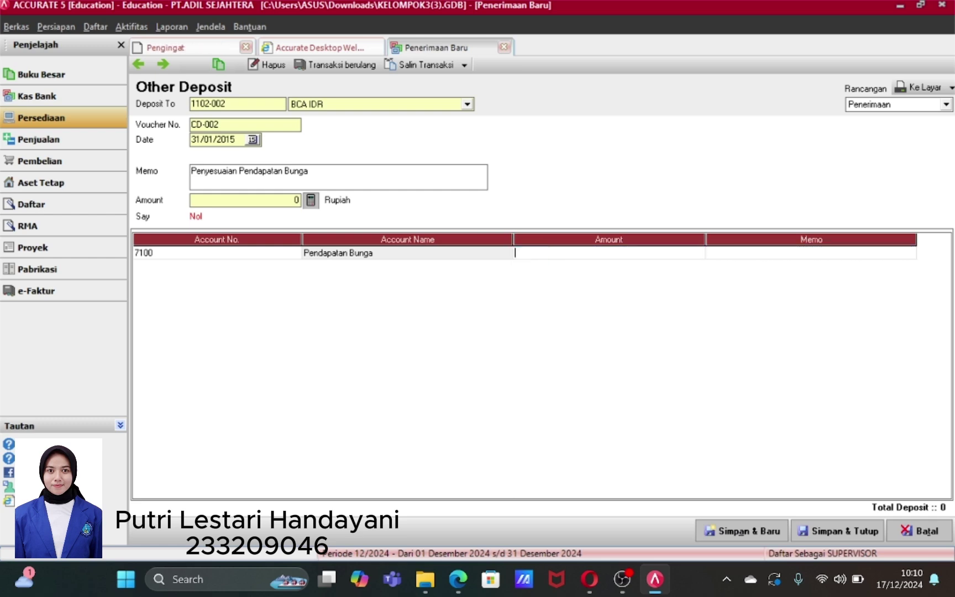
pyautogui.write('2.')
pyautogui.write('3')
pyautogui.write('2')
pyautogui.write('5.')
pyautogui.write('000')
pyautogui.press('Tab')
pyautogui.press('Tab')
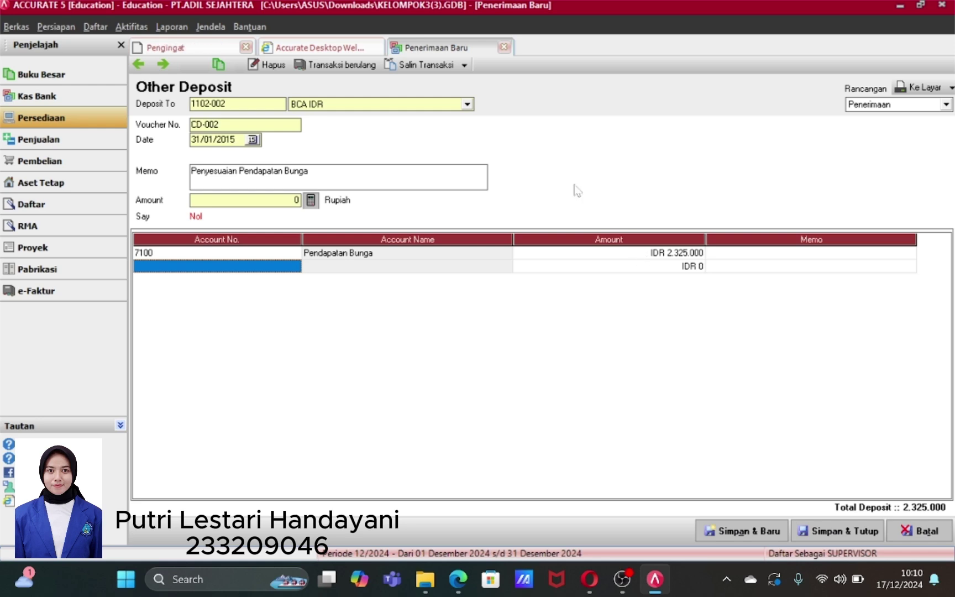
pyautogui.click(311, 201)
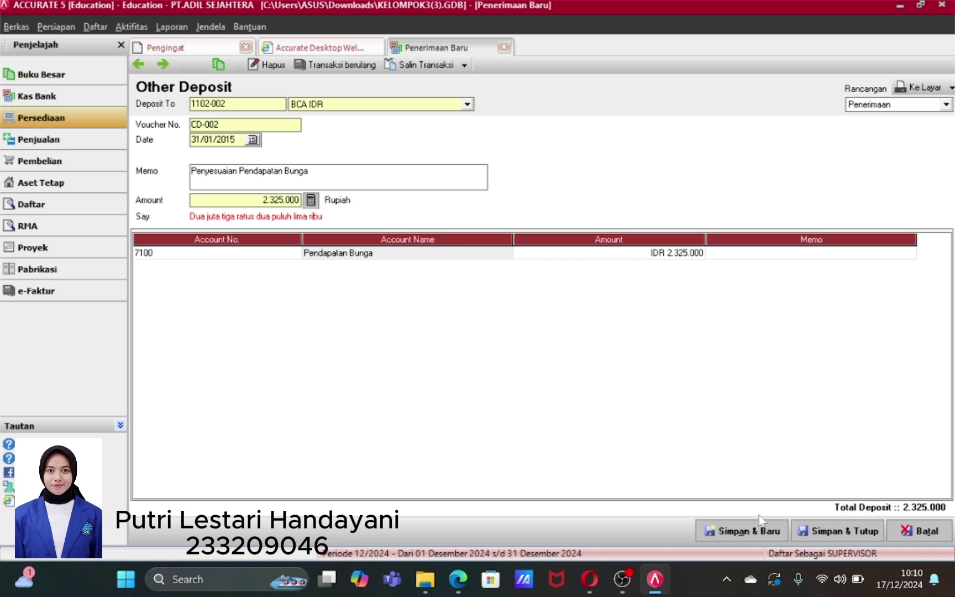
pyautogui.click(823, 531)
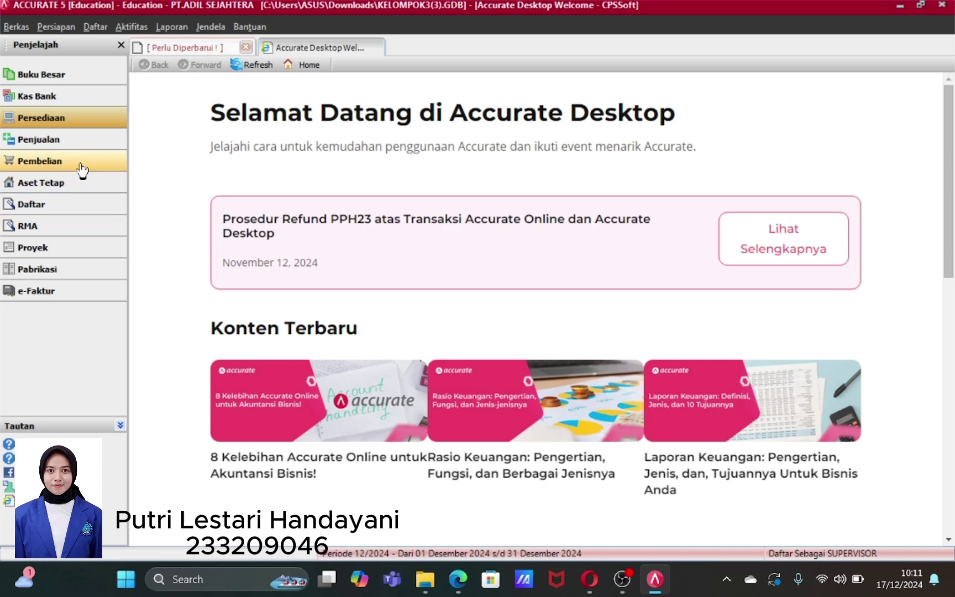
# - Create a new cash and bank payment (Pembayaran) paid from Mandiri IDR
pyautogui.click(132, 27)
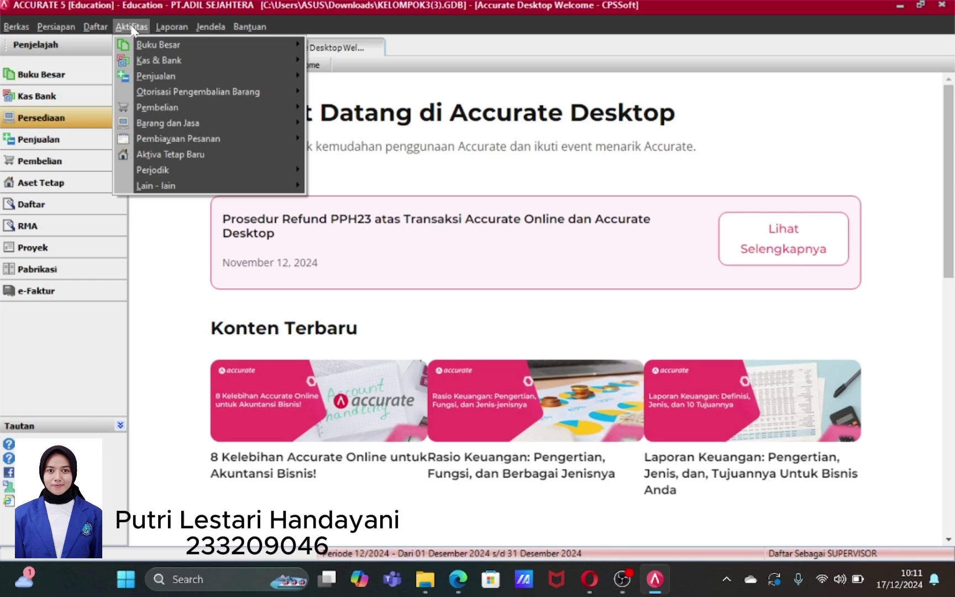
pyautogui.moveTo(160, 61)
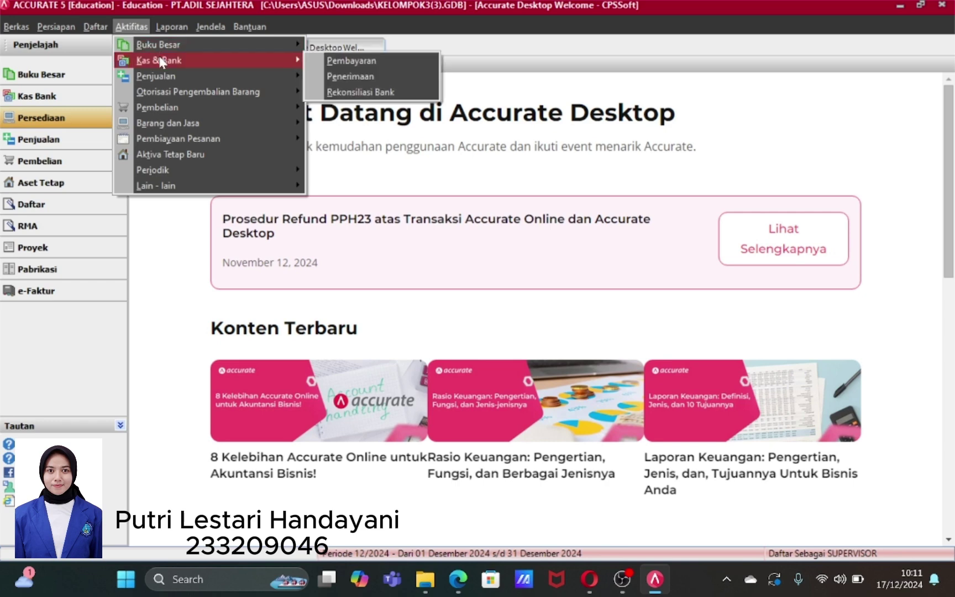
pyautogui.click(349, 60)
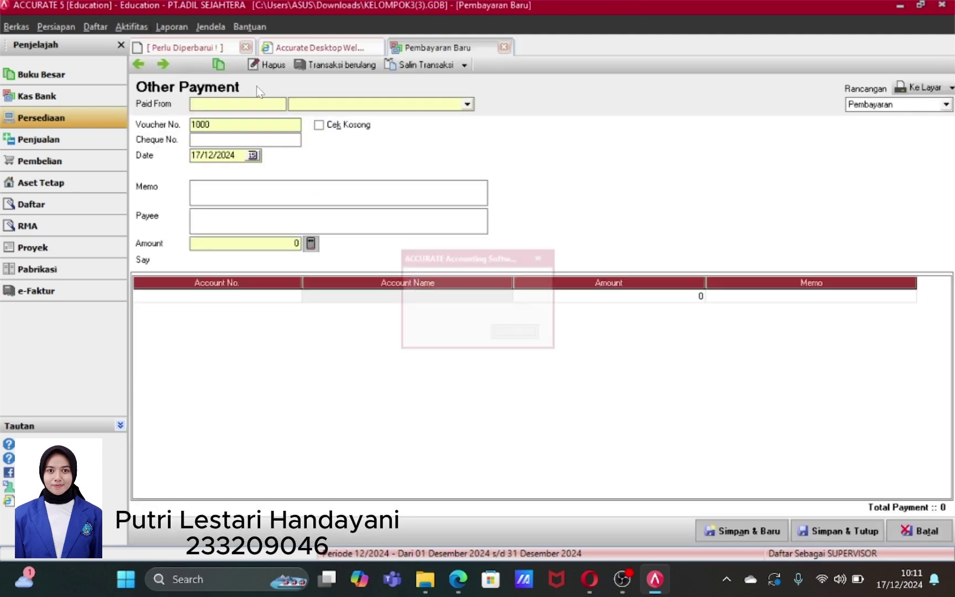
pyautogui.click(525, 340)
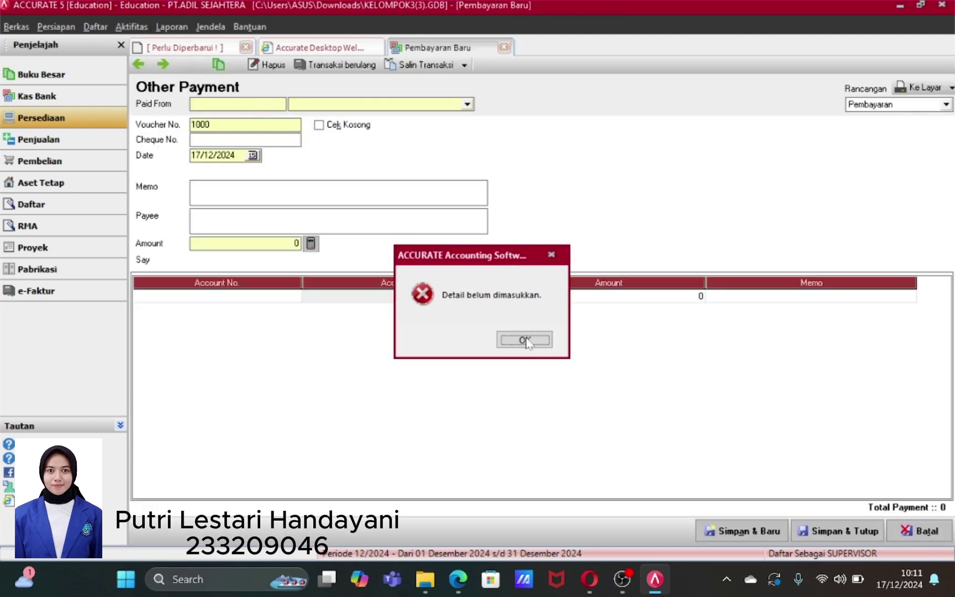
pyautogui.click(468, 104)
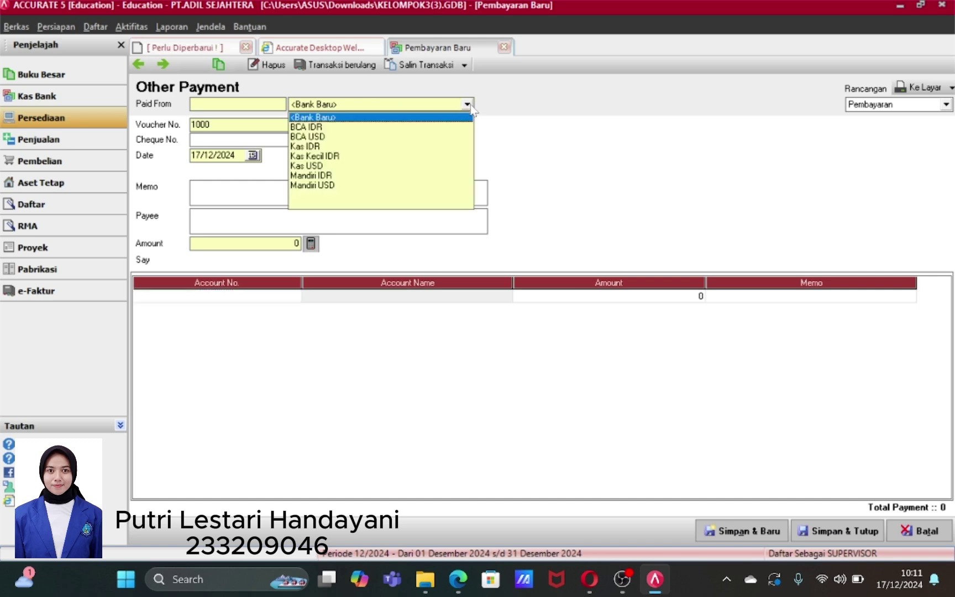
pyautogui.click(304, 175)
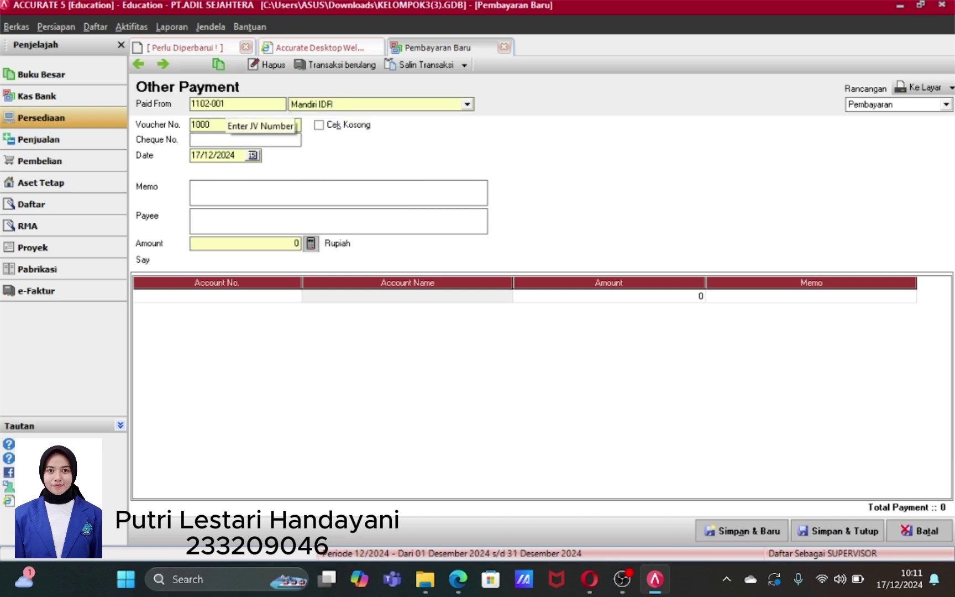
# - Set the Mandiri IDR payment's voucher number to 1001 and its date to 31/01/2015
pyautogui.press('BackSpace')
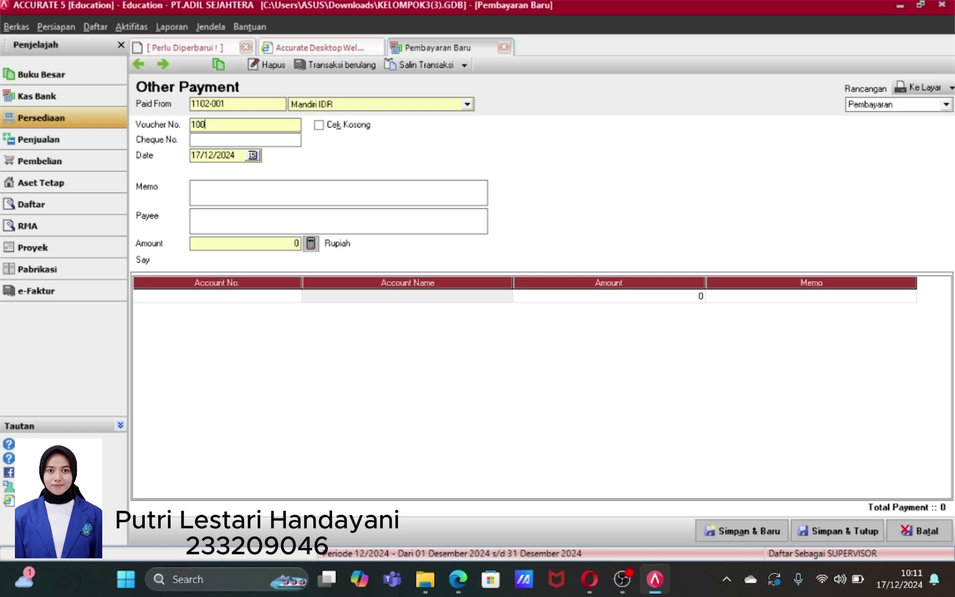
pyautogui.write('1')
pyautogui.click(216, 155)
pyautogui.press('BackSpace')
pyautogui.write('310120')
pyautogui.write('15')
# - Enter the memo "Penyesuaian Bank Charge" and the payee "Bank Mandiri IDR" on the payment
pyautogui.write('Peri')
pyautogui.write('yesuaian')
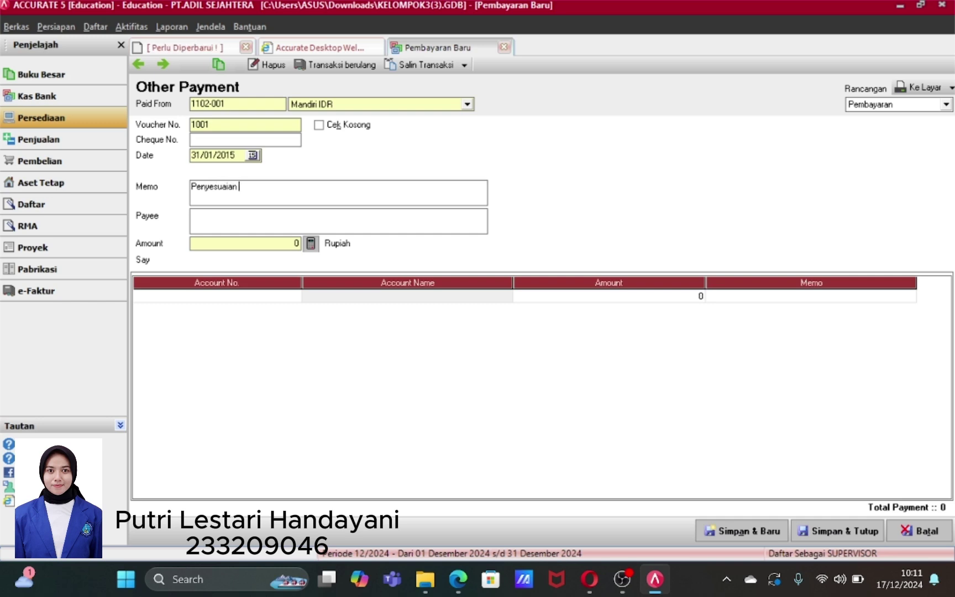
pyautogui.write(' Bank ')
pyautogui.write('C')
pyautogui.write('harge')
pyautogui.write('Ba')
pyautogui.write('nk')
pyautogui.write(' M')
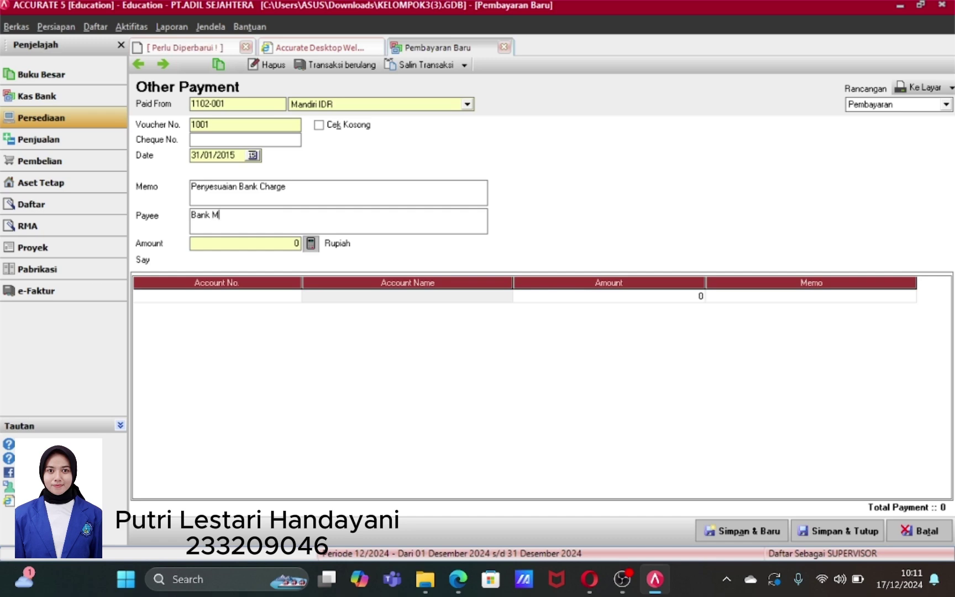
pyautogui.write('ansdiri IDR')
pyautogui.rightClick(295, 195)
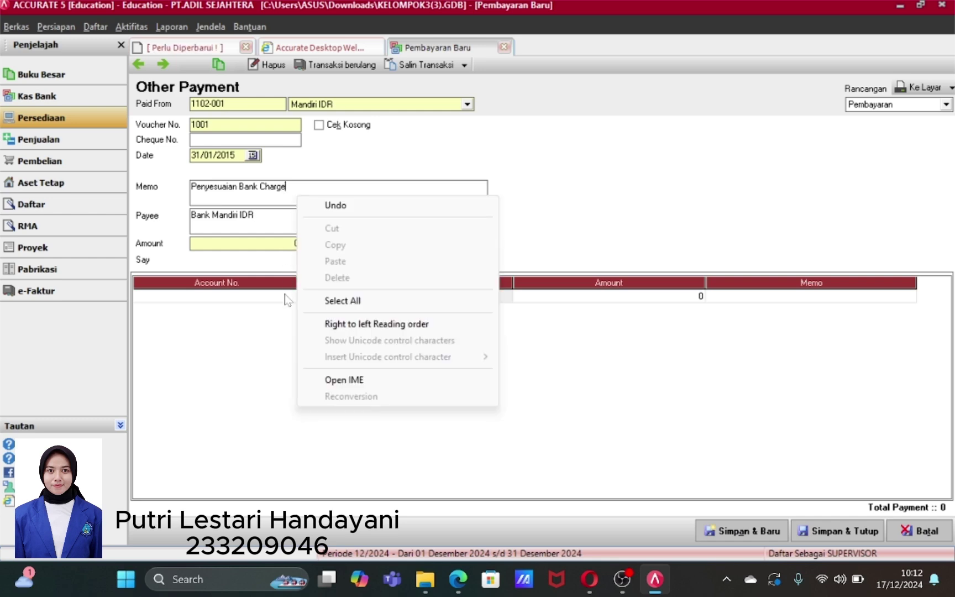
# - Add the Biaya Administrasi Bank account (7103) to the first line of the Mandiri IDR payment
pyautogui.click(285, 294)
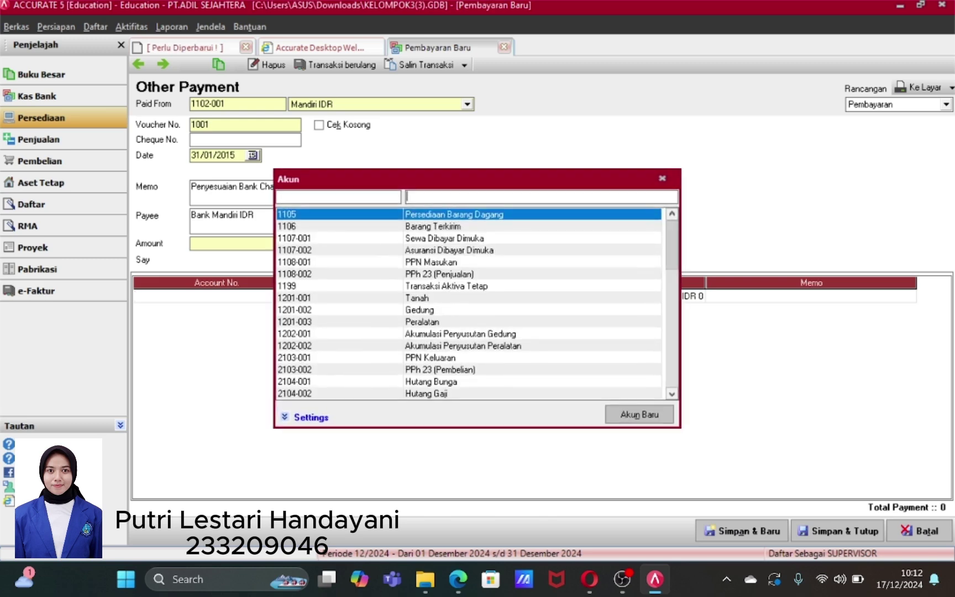
pyautogui.write('bi')
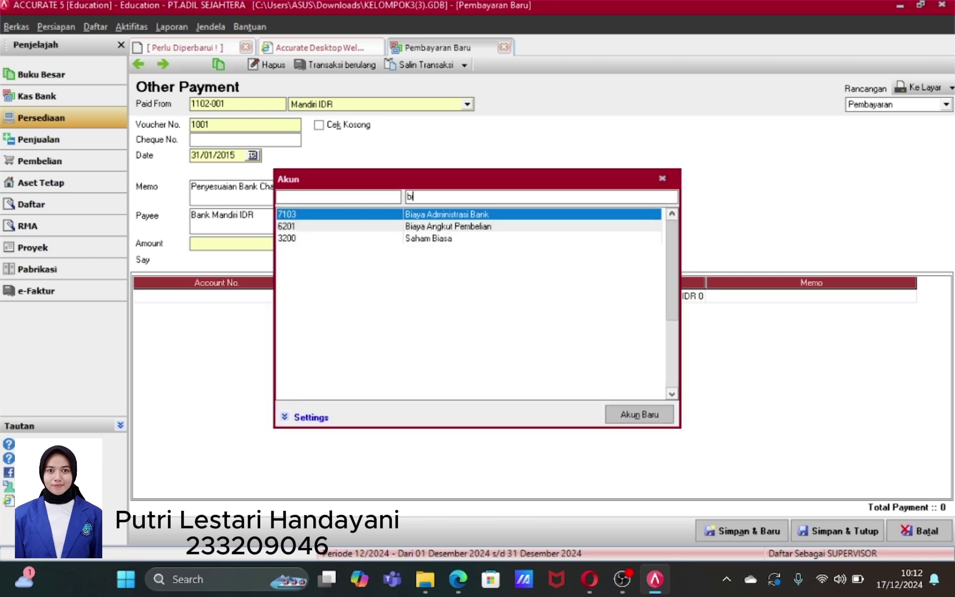
pyautogui.doubleClick(471, 215)
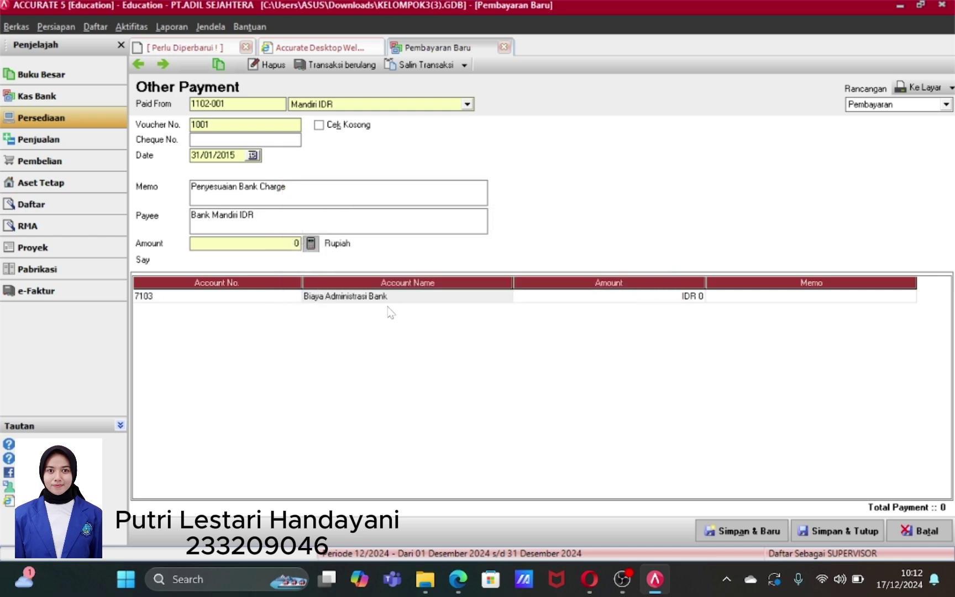
# - Set the Biaya Administrasi Bank line to IDR 155.000, calculate the payment amount from it, and save the payment while starting a new one
pyautogui.press('Tab')
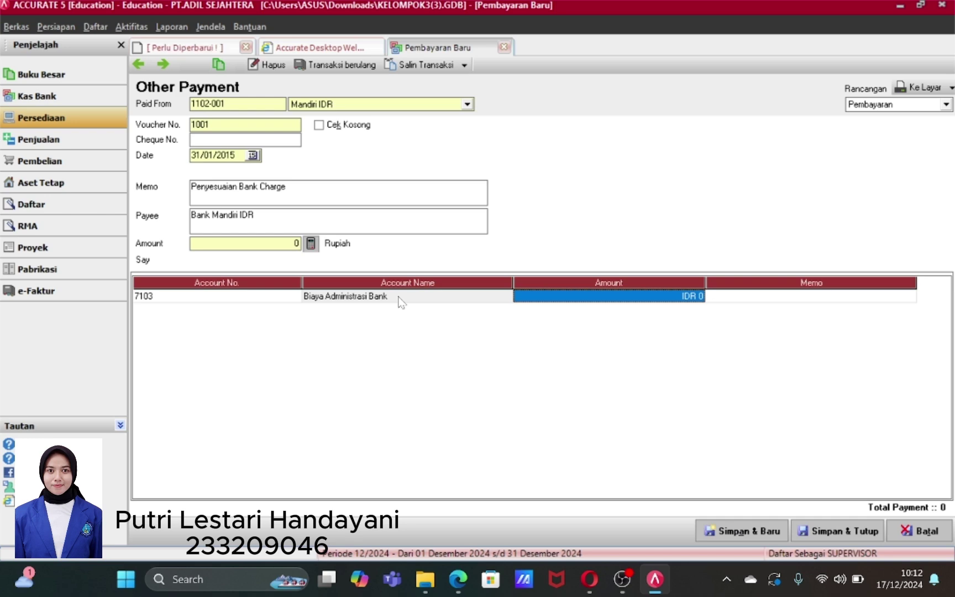
pyautogui.write('15')
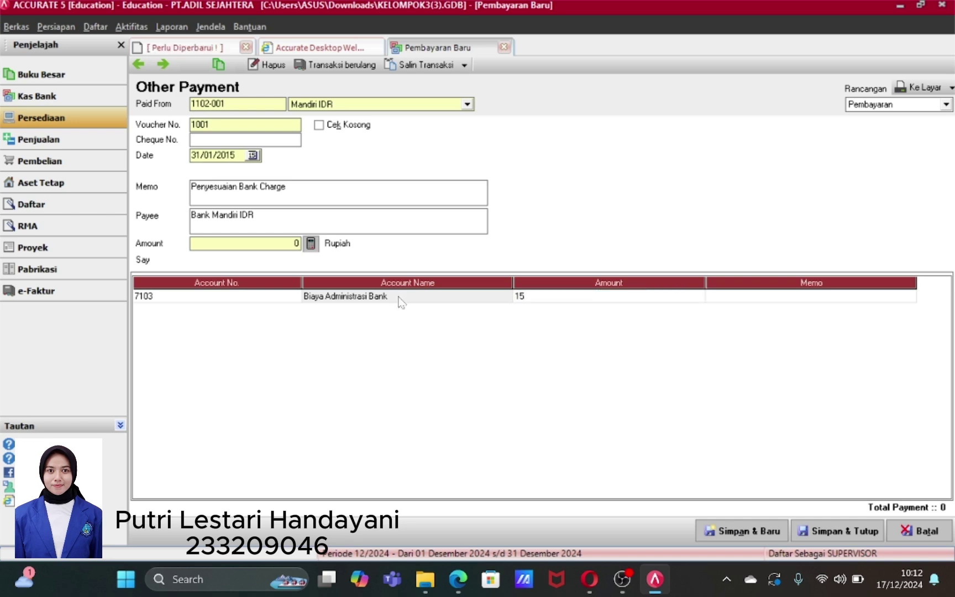
pyautogui.write('5.000')
pyautogui.press('Tab')
pyautogui.press('Tab')
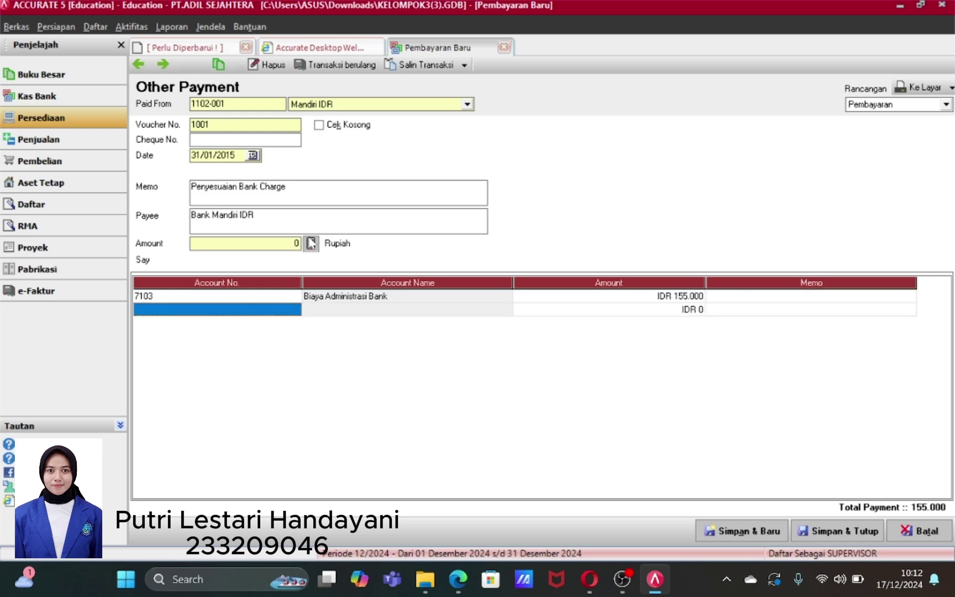
pyautogui.click(311, 243)
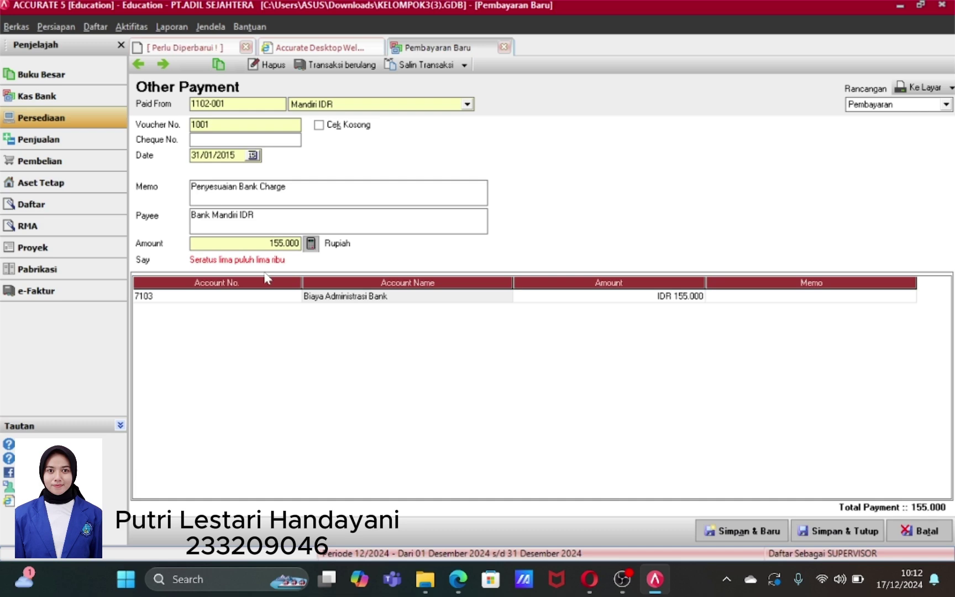
pyautogui.click(748, 531)
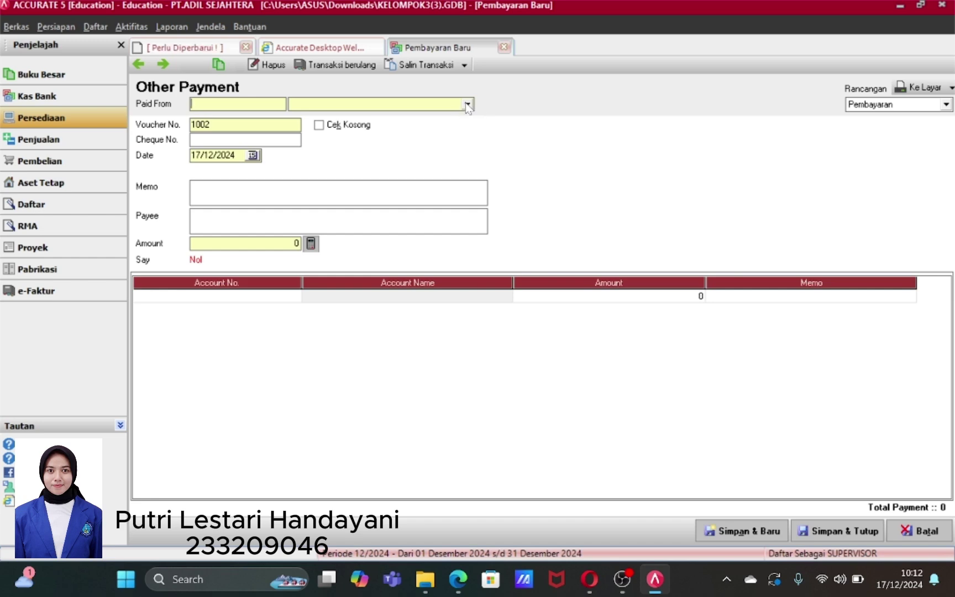
# - Set the new payment to be paid from BCA IDR with Cek Kosong enabled, dated 31/01/2015
pyautogui.click(467, 105)
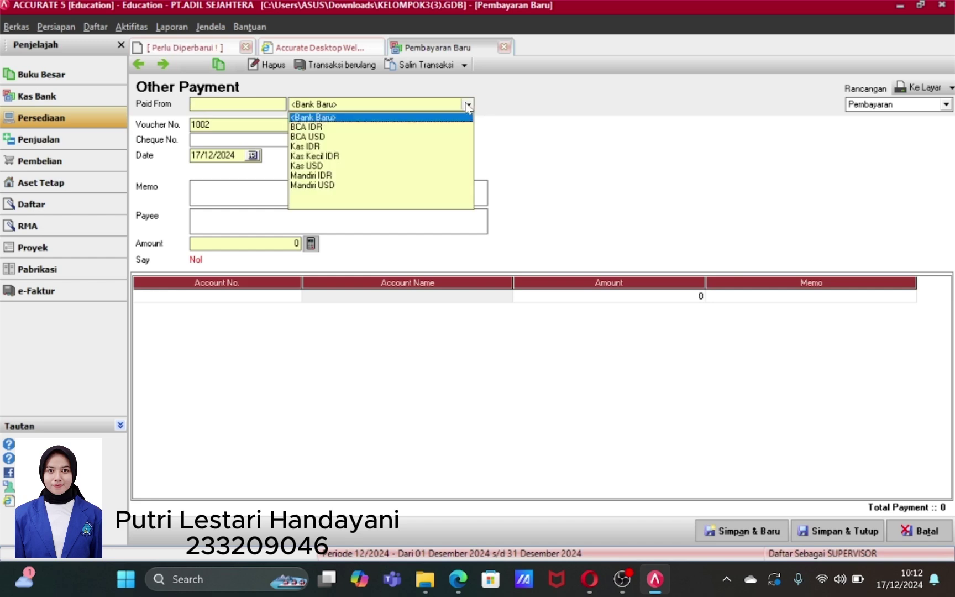
pyautogui.click(320, 127)
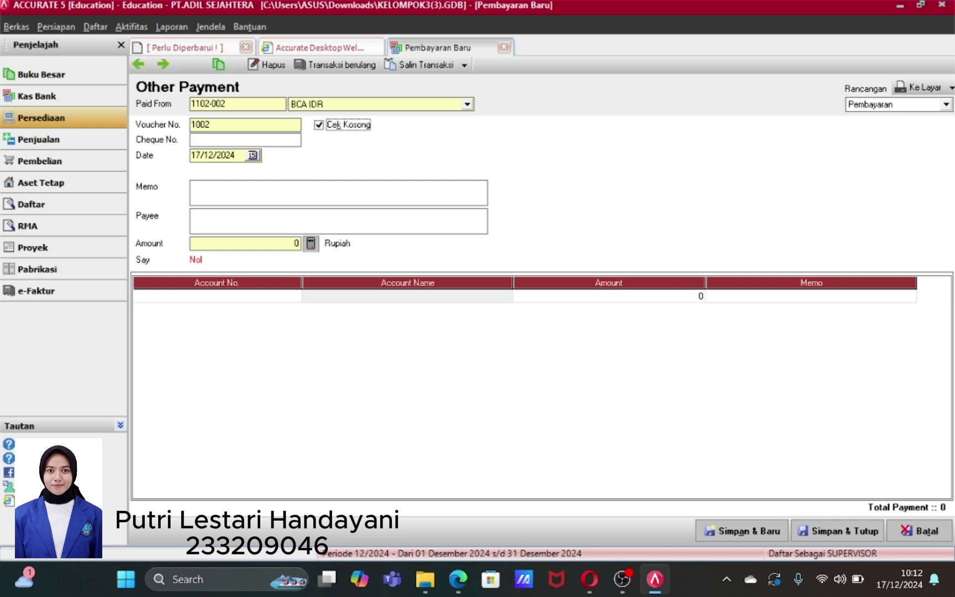
pyautogui.press('Tab')
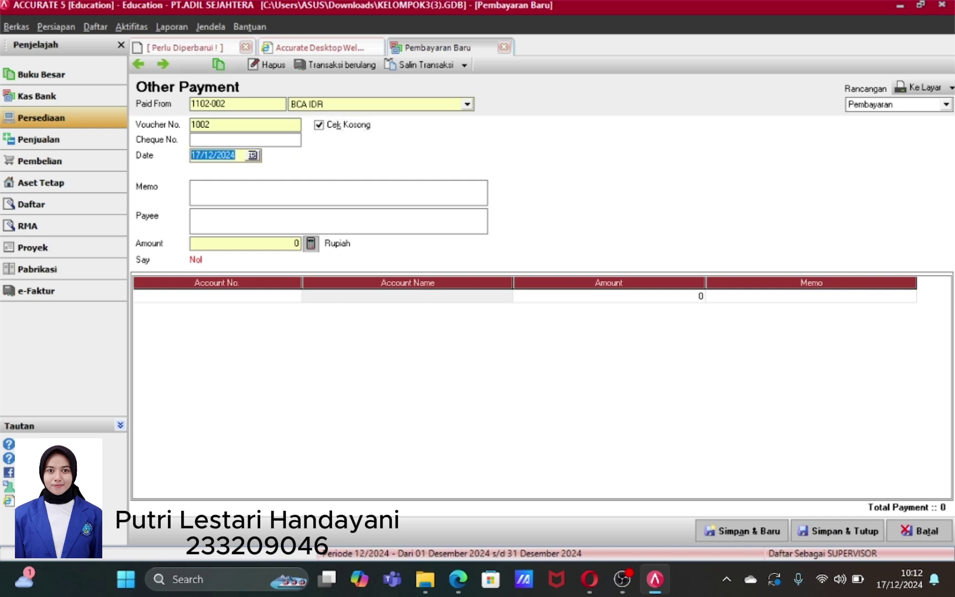
pyautogui.press('BackSpace')
pyautogui.write('31/02')
pyautogui.press('BackSpace')
pyautogui.write('12015')
# - Enter the memo "Penyesuaian Bank Charge" and the payee "Bank BCA IDR" on the payment
pyautogui.click(192, 187)
pyautogui.write('Pt')
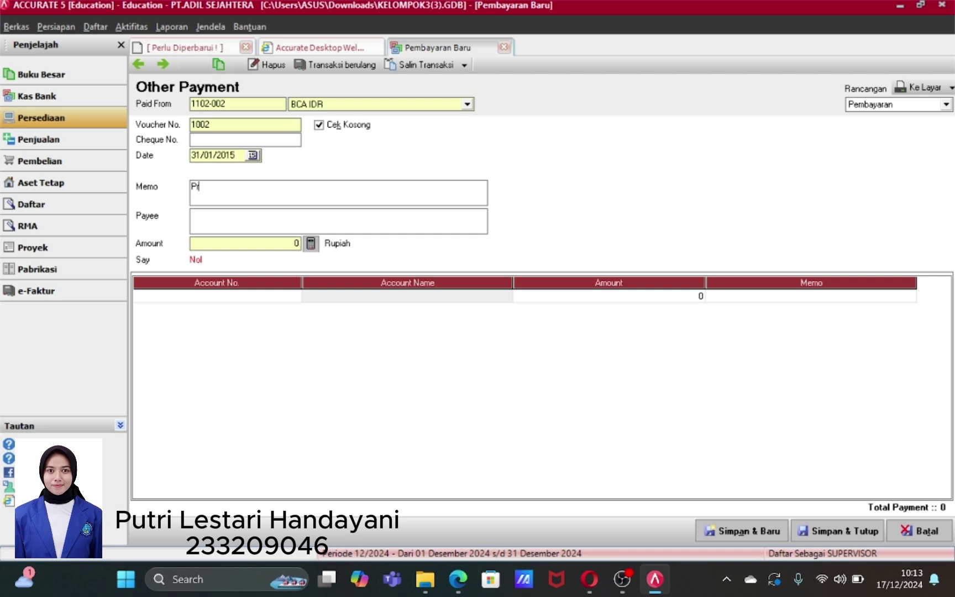
pyautogui.press('BackSpace')
pyautogui.write('enyesuaian Bank Charge')
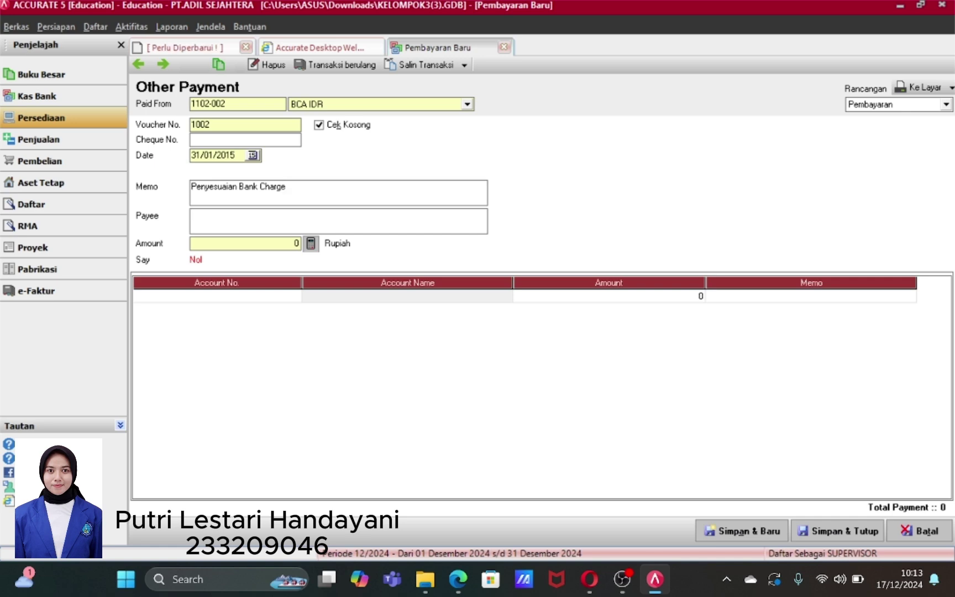
pyautogui.write('Bank BCA IDR')
# - Add the Biaya Administrasi Bank account (7103) to the first line of the BCA IDR payment
pyautogui.click(294, 297)
pyautogui.click(294, 297)
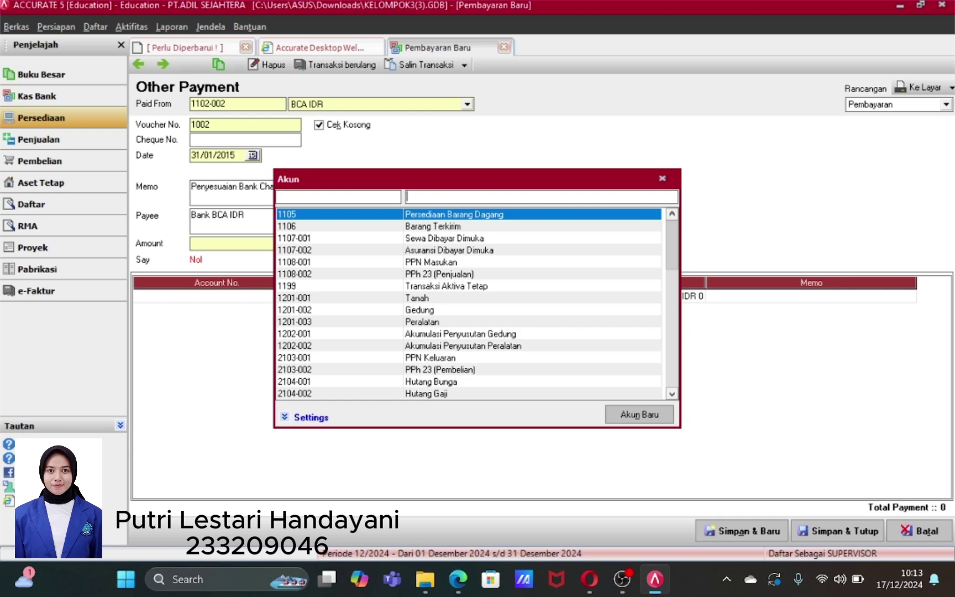
pyautogui.write('biay')
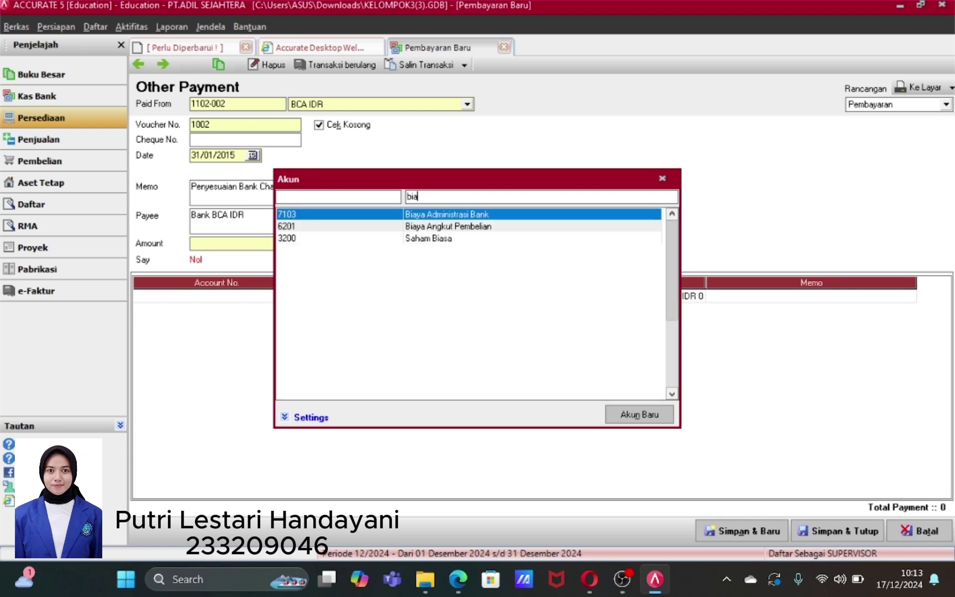
pyautogui.doubleClick(526, 218)
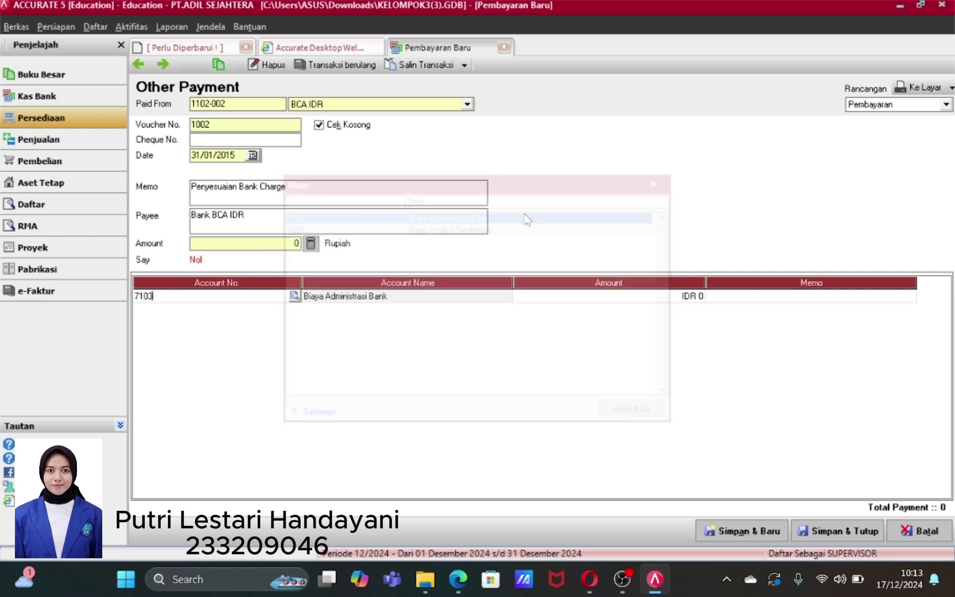
# - Set the Biaya Administrasi Bank line to IDR 232.500 and calculate the payment amount from it
pyautogui.press('Tab')
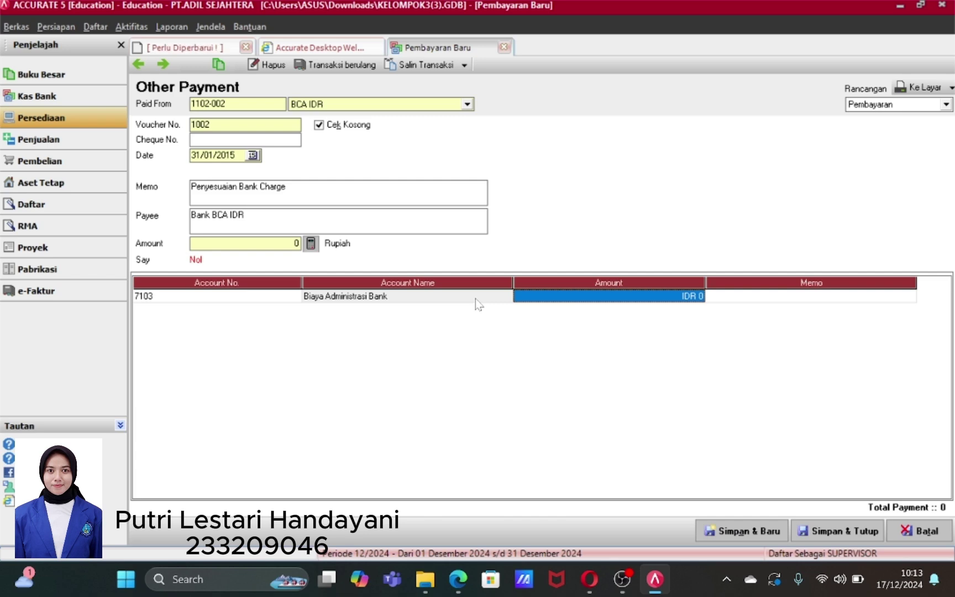
pyautogui.write('232')
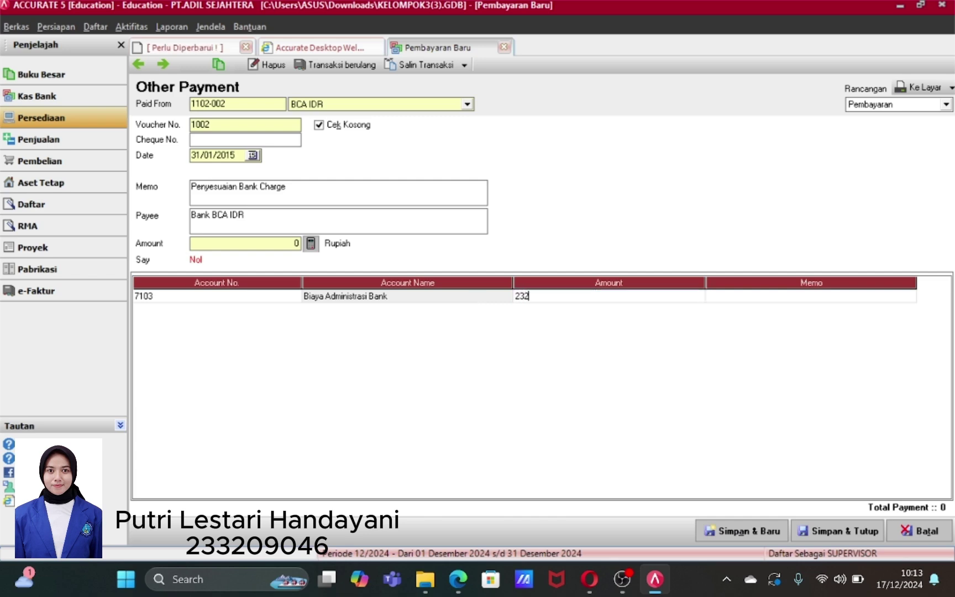
pyautogui.write('500')
pyautogui.press('Tab')
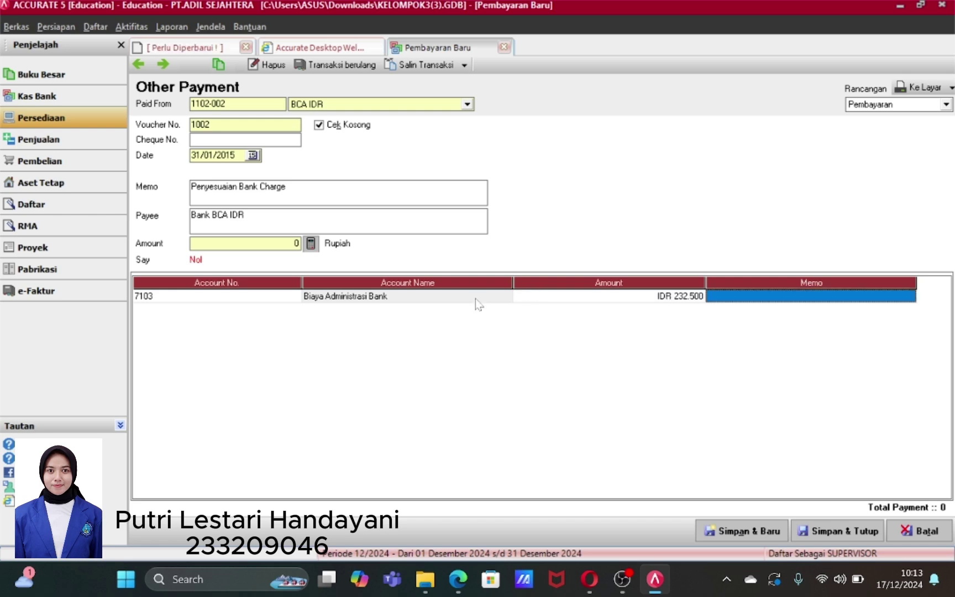
pyautogui.press('Tab')
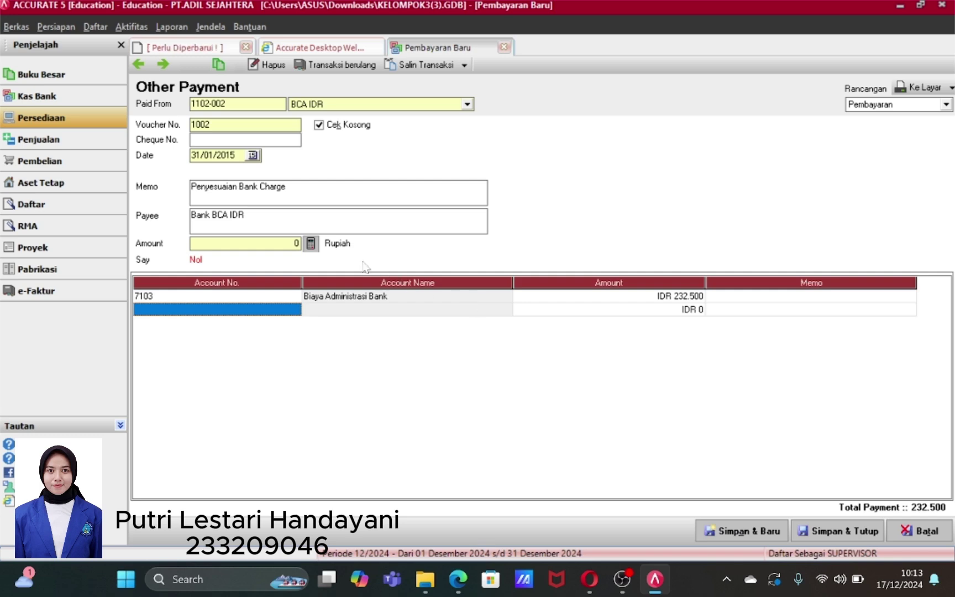
pyautogui.click(311, 244)
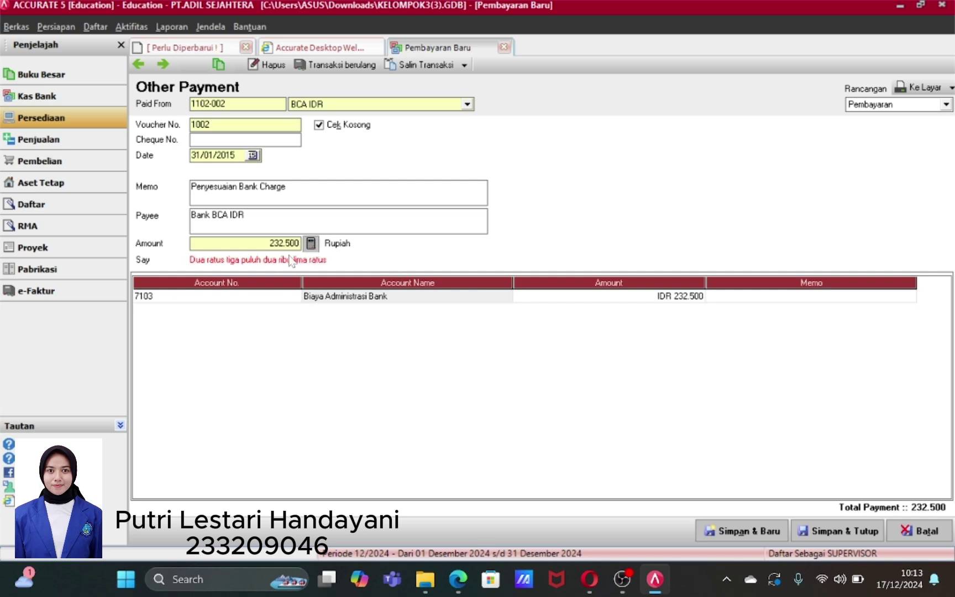
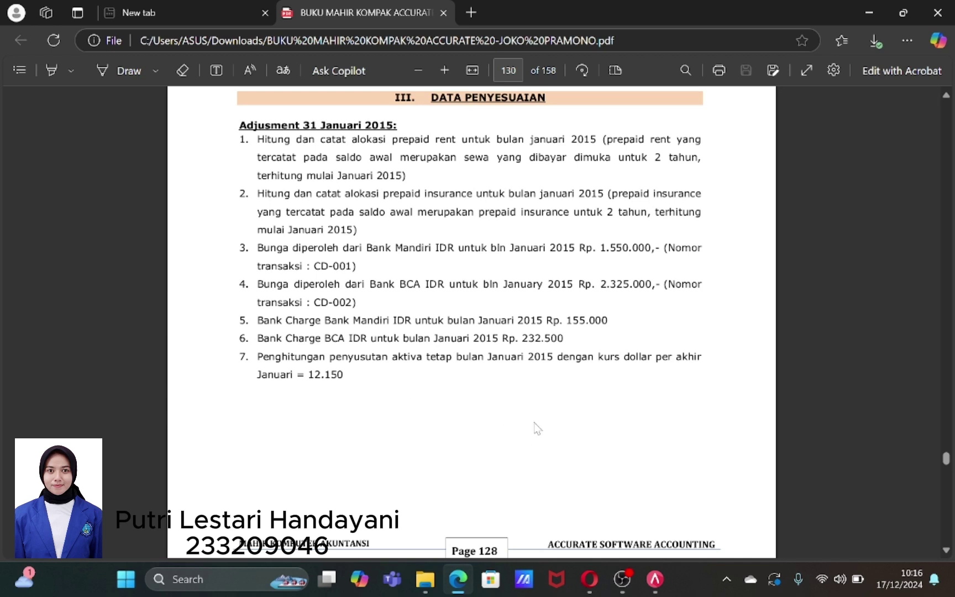
# - Switch to Accurate, start the month-end process and set its period to Januari 2015
pyautogui.moveTo(655, 579)
pyautogui.click(648, 515)
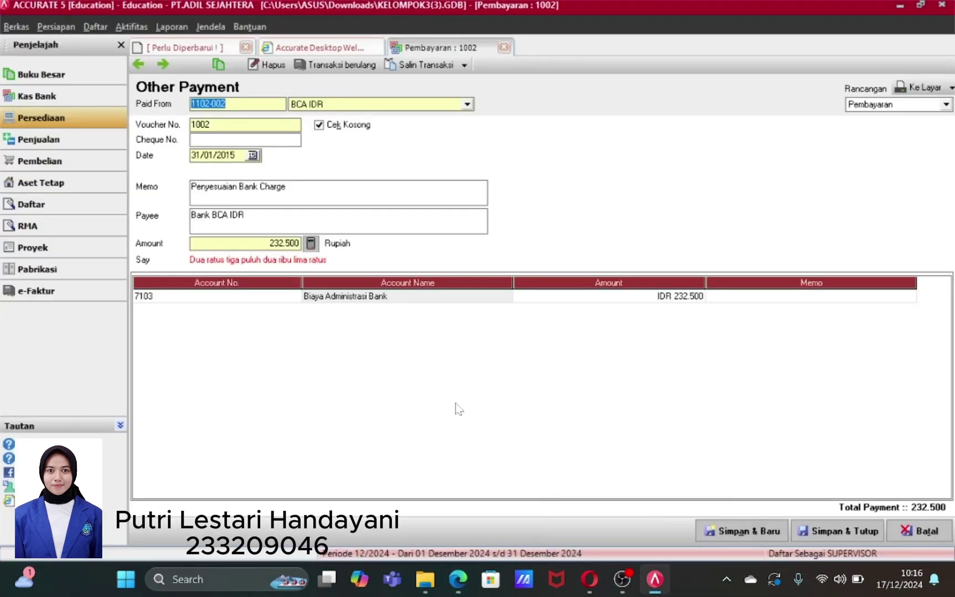
pyautogui.click(126, 28)
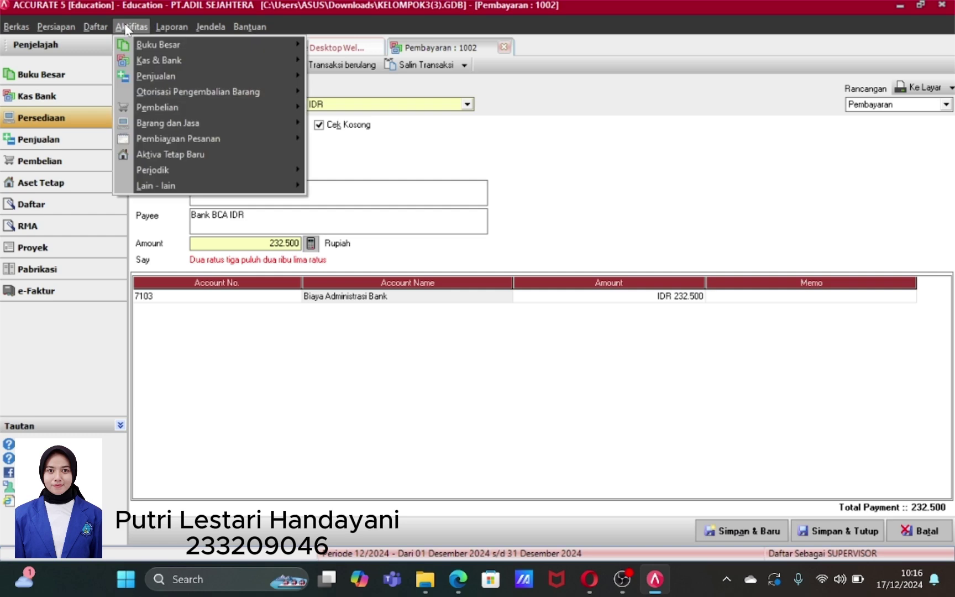
pyautogui.moveTo(176, 172)
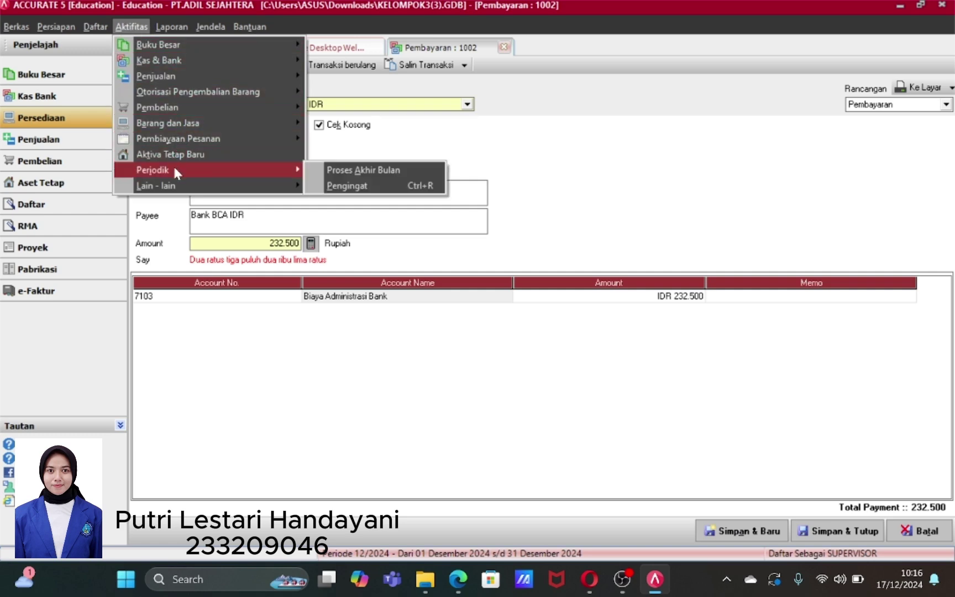
pyautogui.click(366, 171)
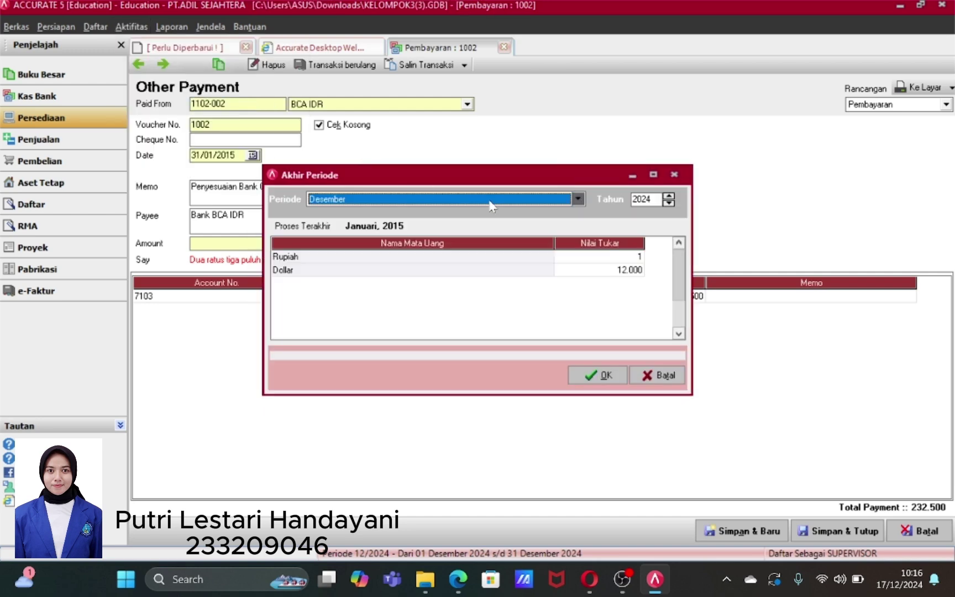
pyautogui.click(576, 202)
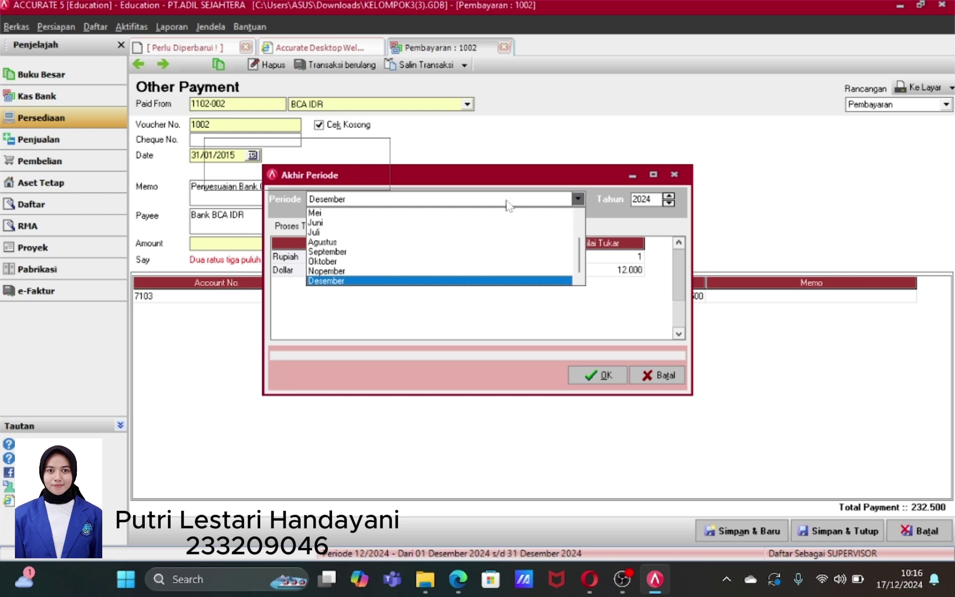
pyautogui.scroll(5, 509, 206)
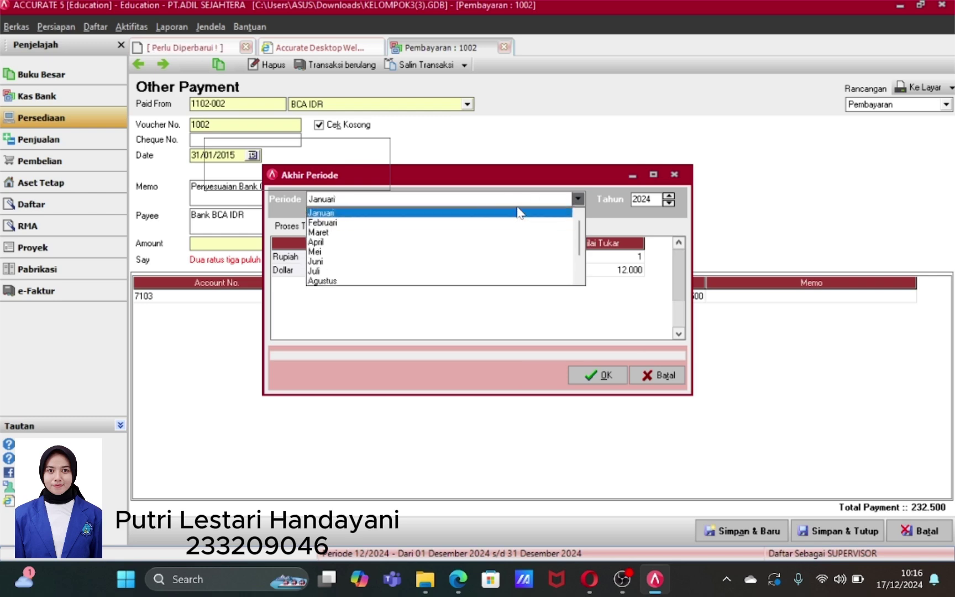
pyautogui.click(518, 212)
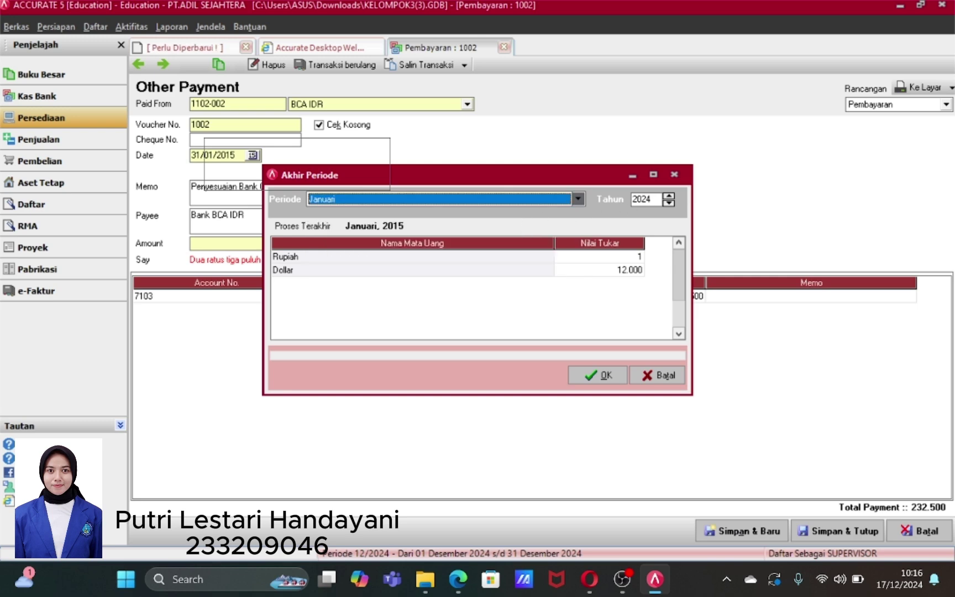
pyautogui.click(652, 199)
pyautogui.press('BackSpace')
pyautogui.press('BackSpace')
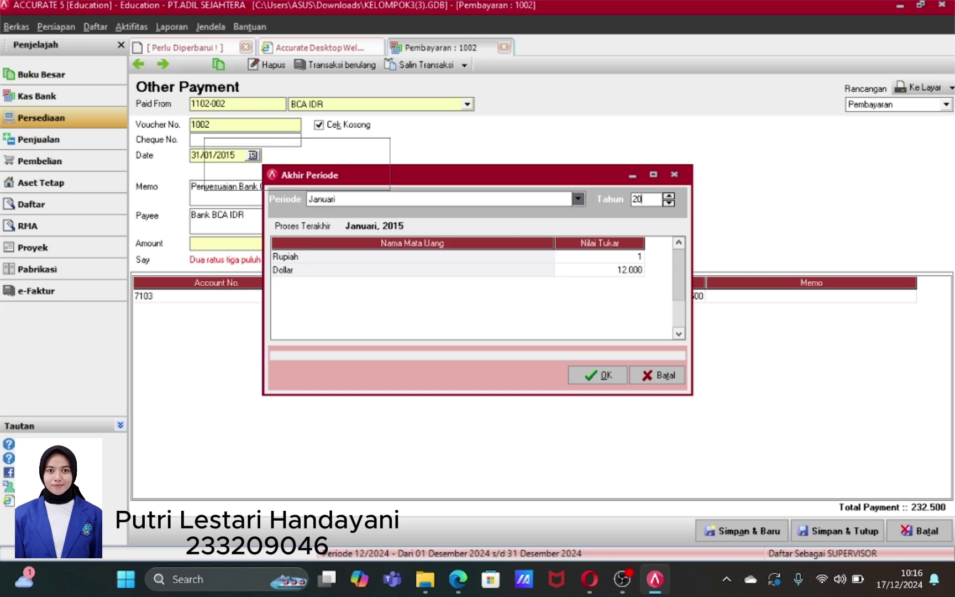
pyautogui.write('15')
# - Set the Dollar exchange rate to 12.150 and run the month-end process, agreeing to repeat it for the period
pyautogui.click(617, 271)
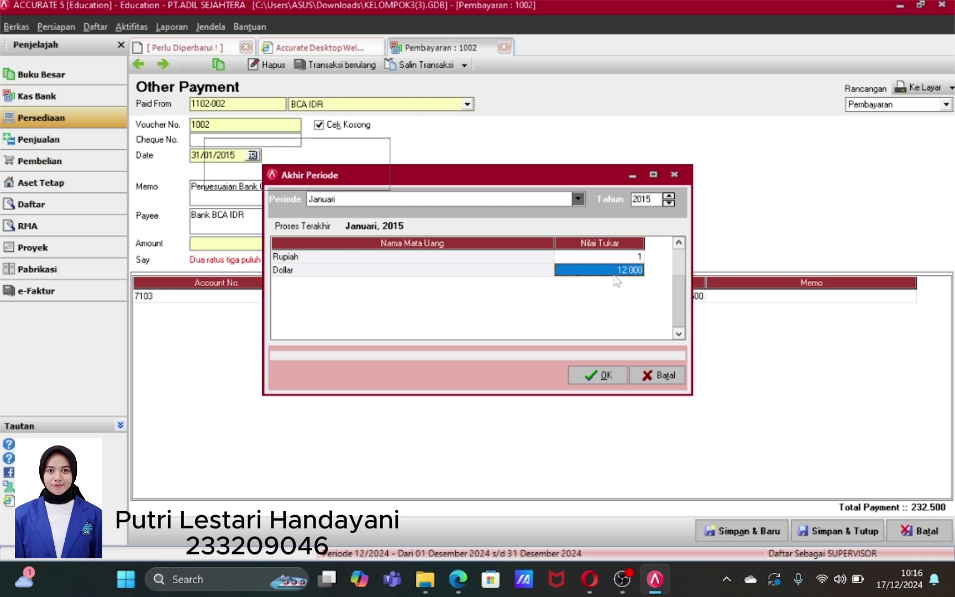
pyautogui.click(616, 271)
pyautogui.press('BackSpace')
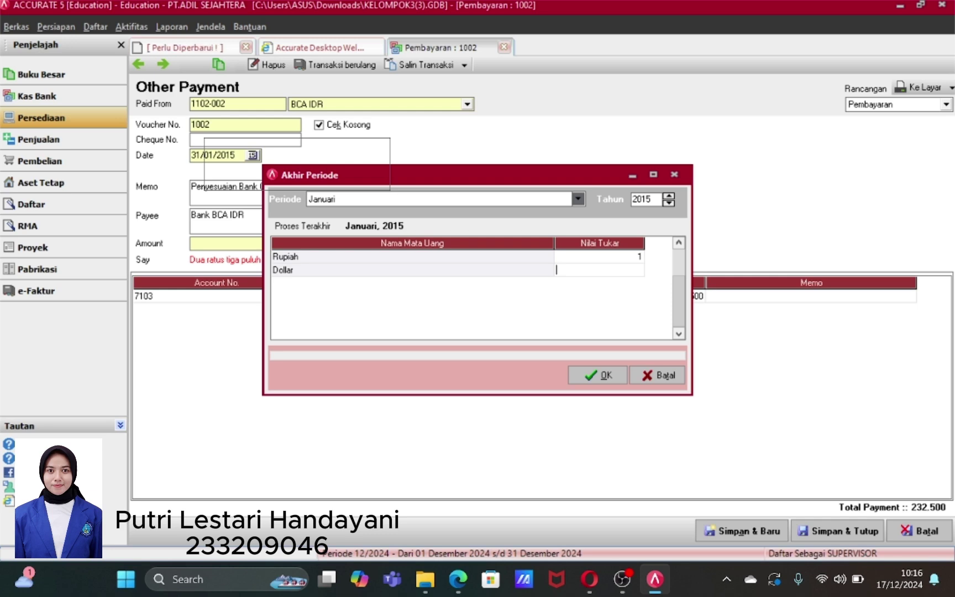
pyautogui.write('12150')
pyautogui.press('Tab')
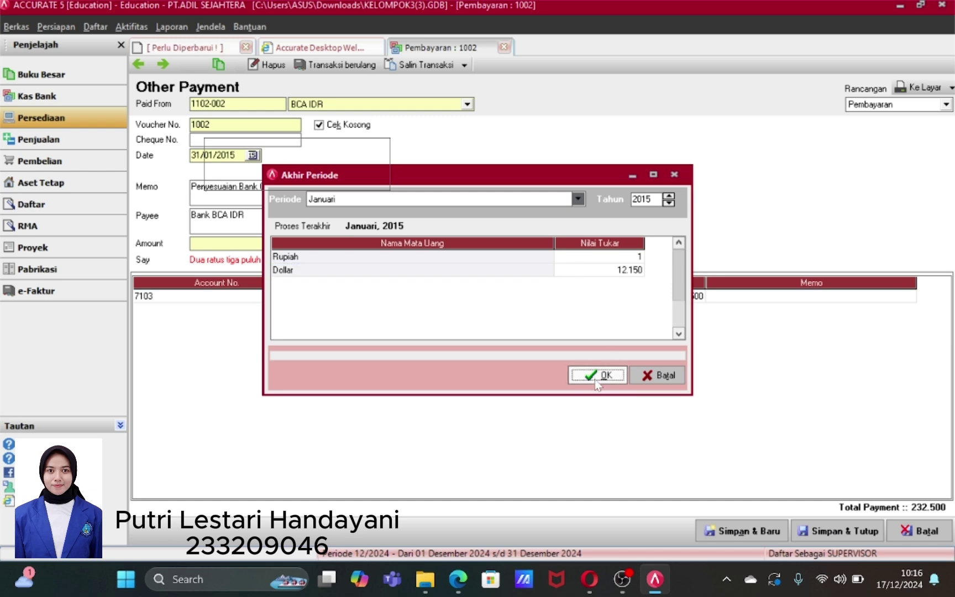
pyautogui.click(596, 377)
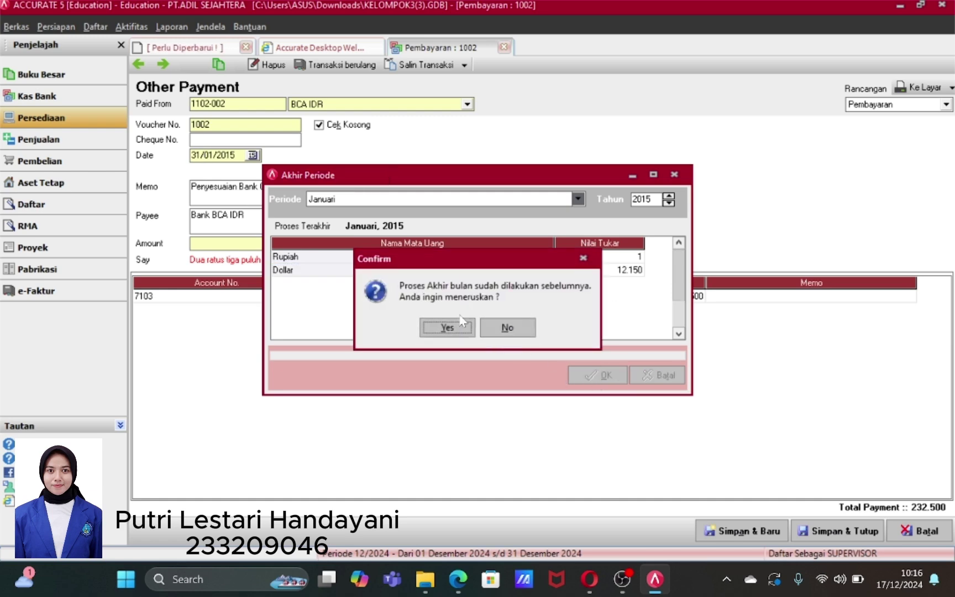
pyautogui.click(450, 328)
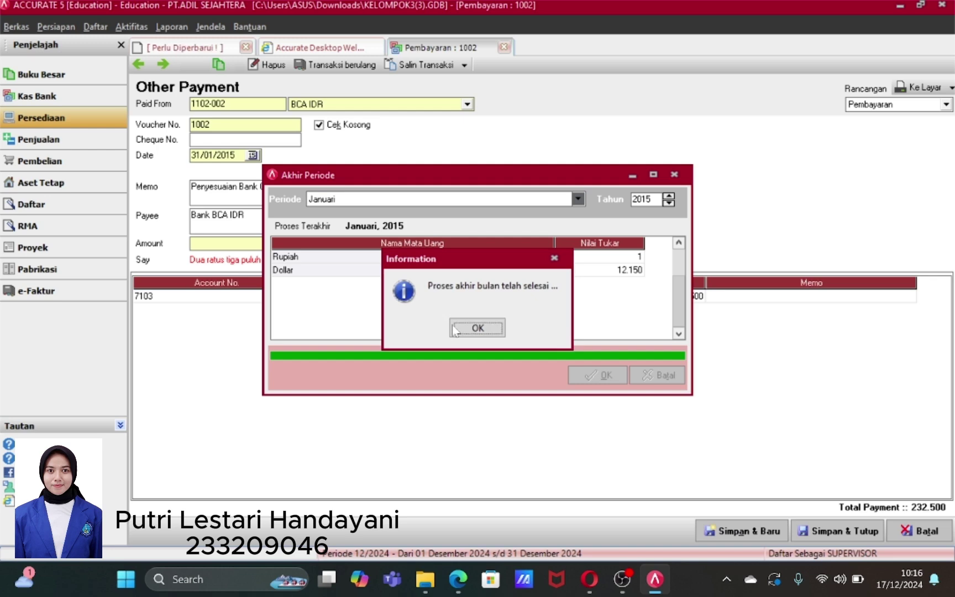
pyautogui.click(453, 328)
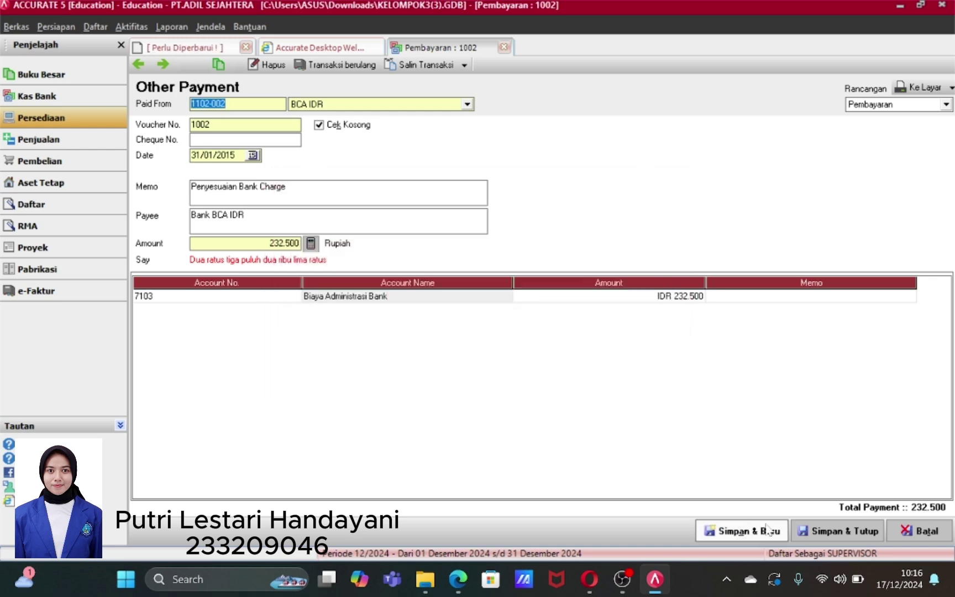
# - Save and close the BCA IDR bank charge payment, and open the list of reports
pyautogui.click(836, 532)
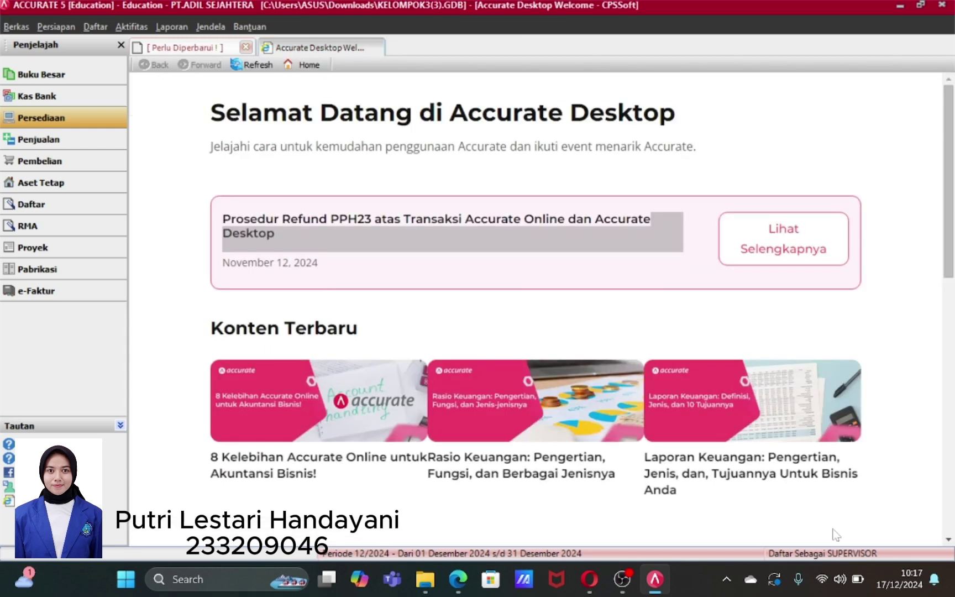
pyautogui.click(172, 27)
pyautogui.click(184, 43)
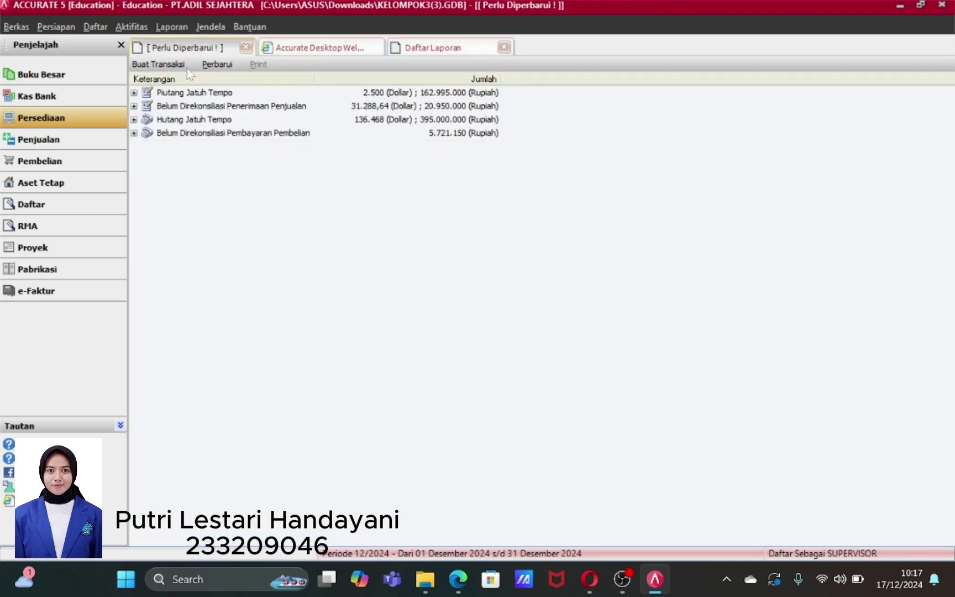
pyautogui.click(166, 28)
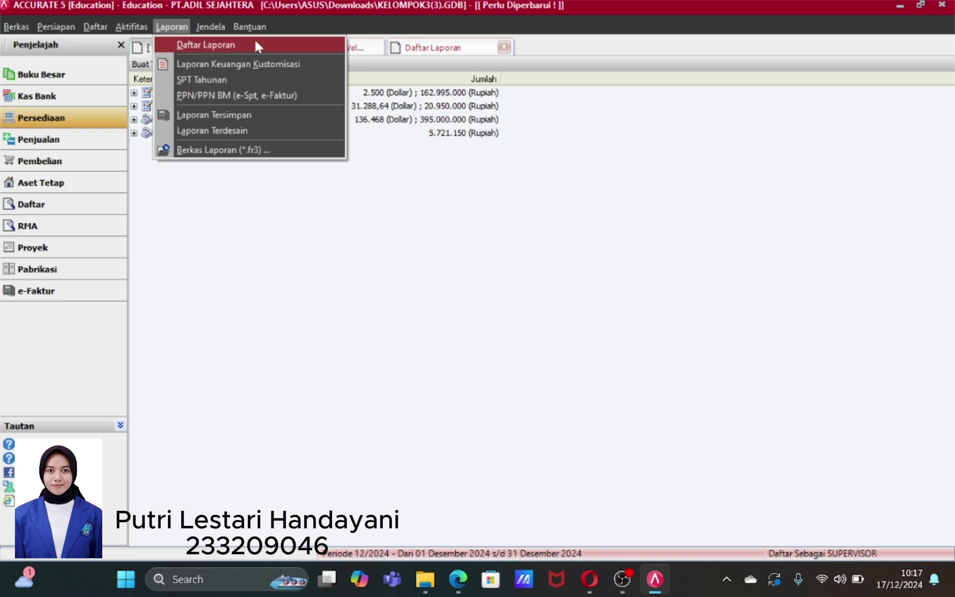
pyautogui.moveTo(132, 26)
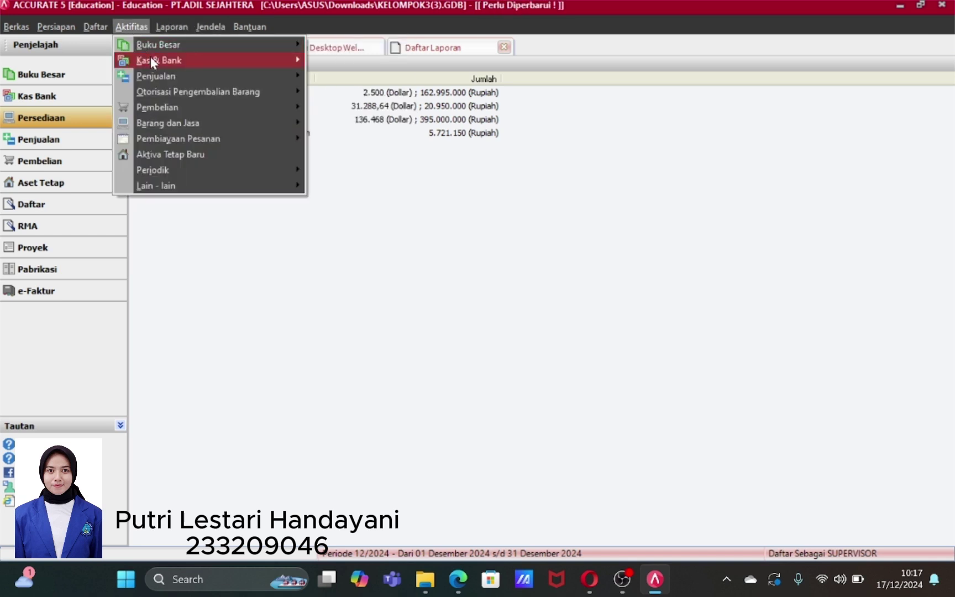
pyautogui.moveTo(149, 56)
pyautogui.moveTo(86, 28)
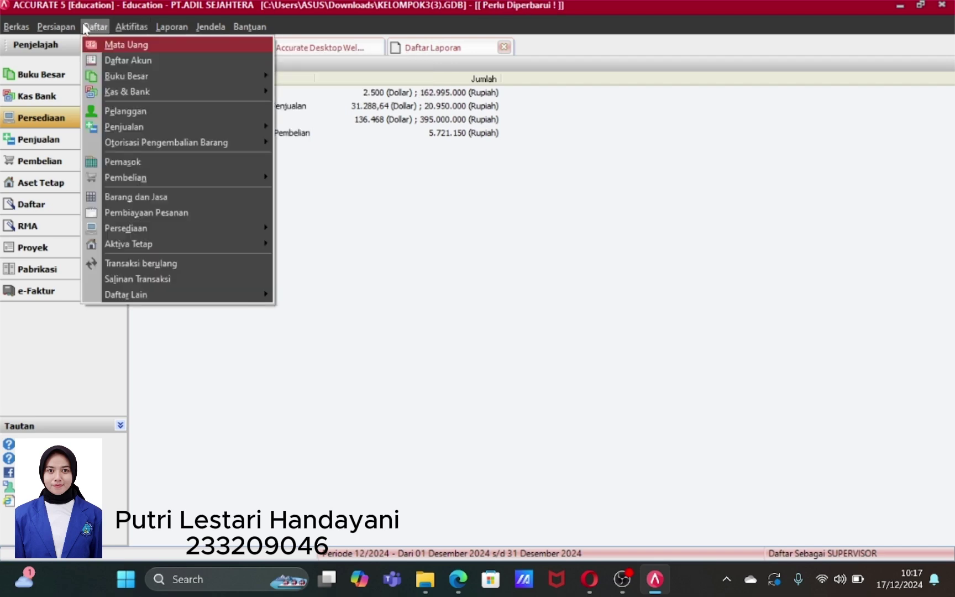
pyautogui.moveTo(171, 27)
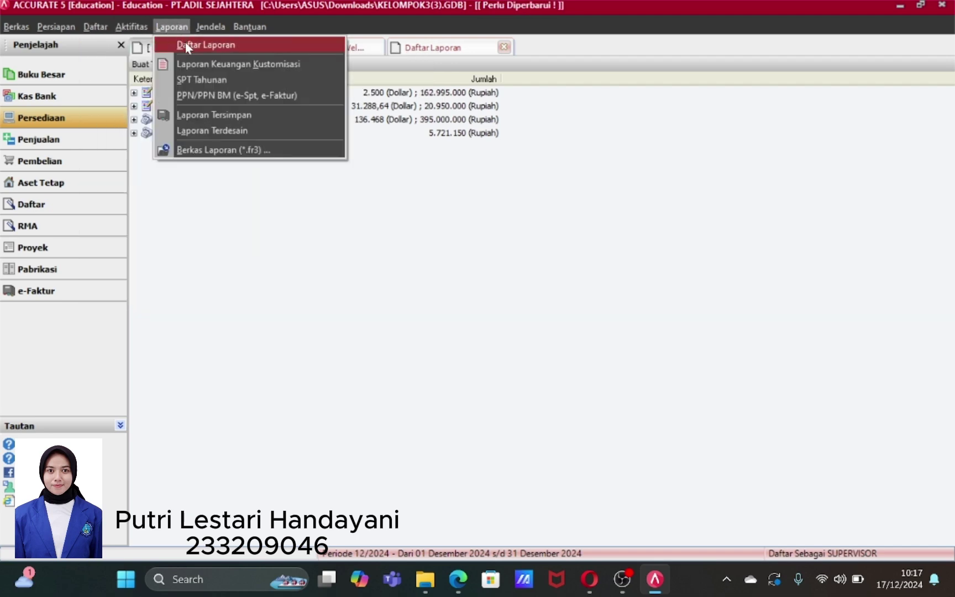
pyautogui.click(187, 46)
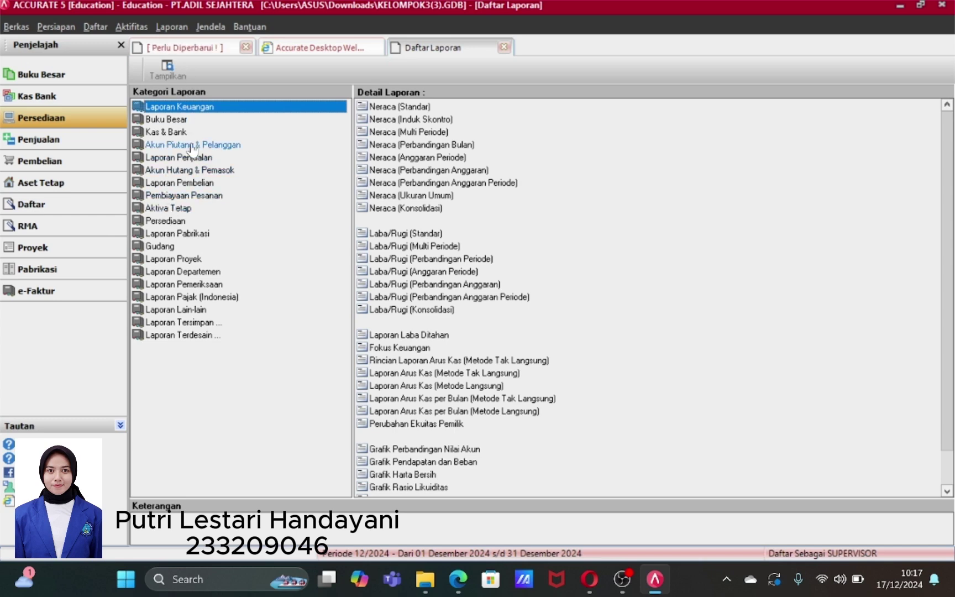
# - Open the Keseluruhan Jurnal report from the Buku Besar report category
pyautogui.click(171, 134)
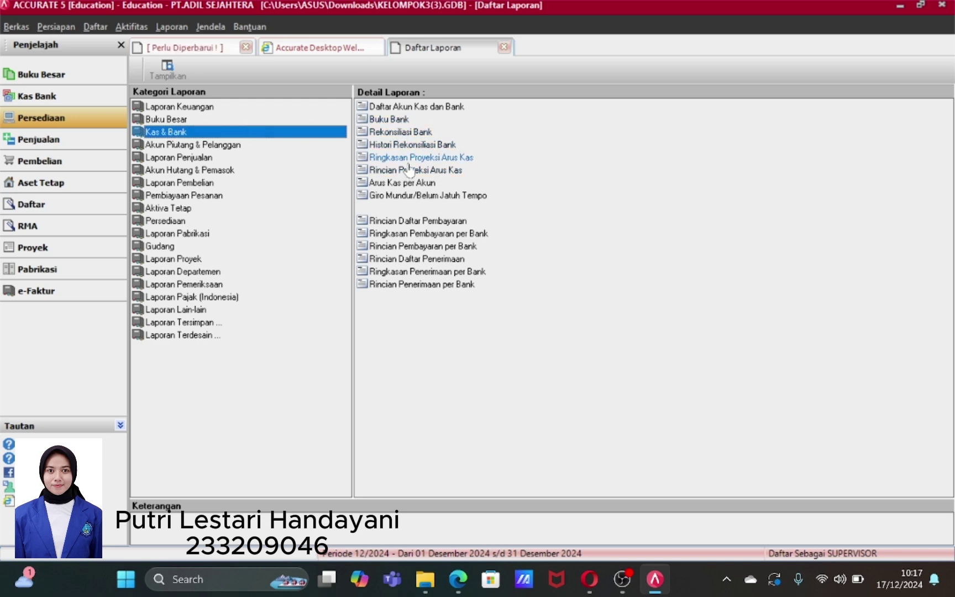
pyautogui.click(248, 119)
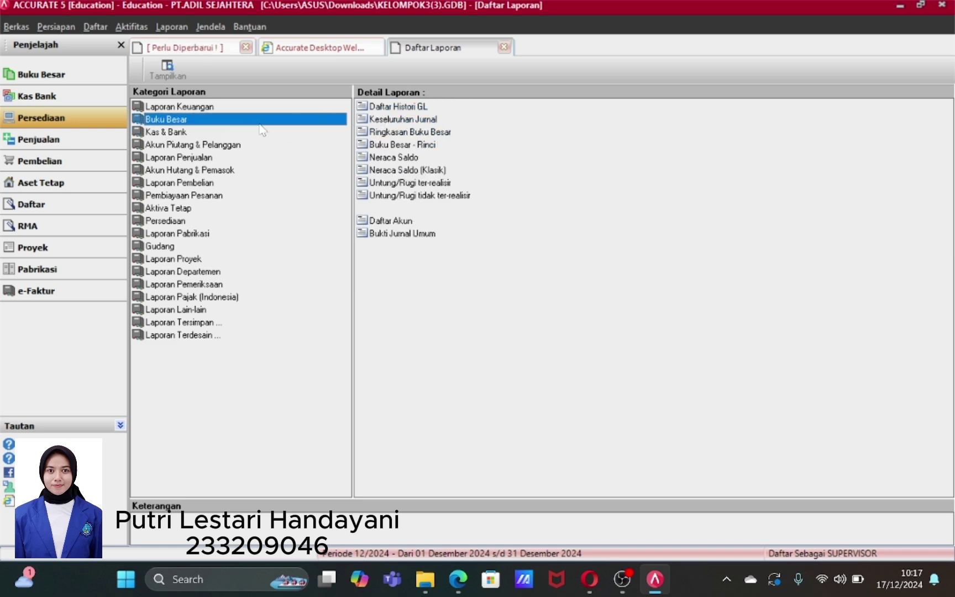
pyautogui.click(397, 120)
pyautogui.doubleClick(396, 119)
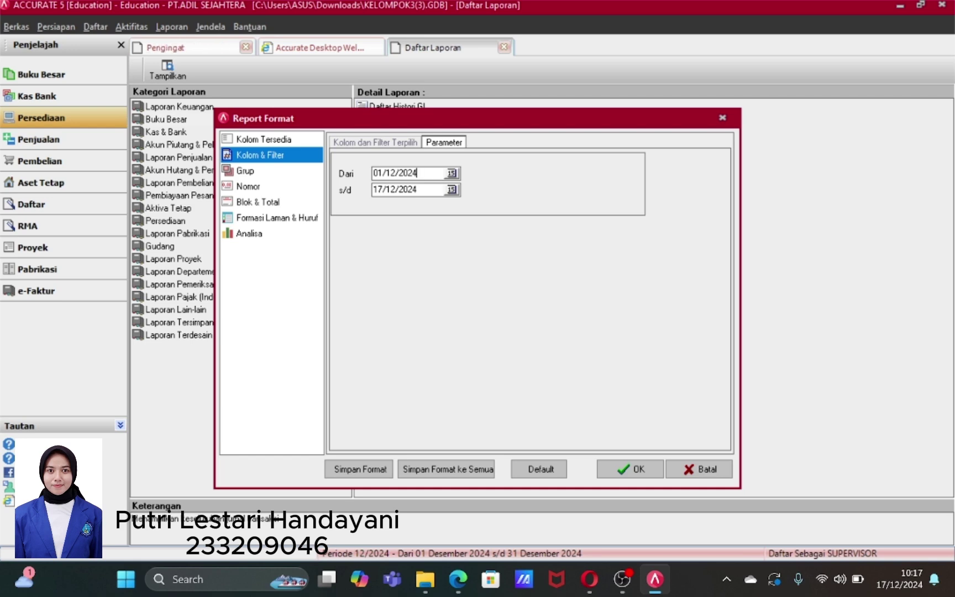
# - Set the report's date range from 01/12/2014 to 31/01/2015 and generate the report
pyautogui.press('BackSpace')
pyautogui.press('BackSpace')
pyautogui.press('BackSpace')
pyautogui.press('BackSpace')
pyautogui.press('BackSpace')
pyautogui.press('BackSpace')
pyautogui.press('BackSpace')
pyautogui.press('BackSpace')
pyautogui.write('012')
pyautogui.write('22014')
pyautogui.press('Tab')
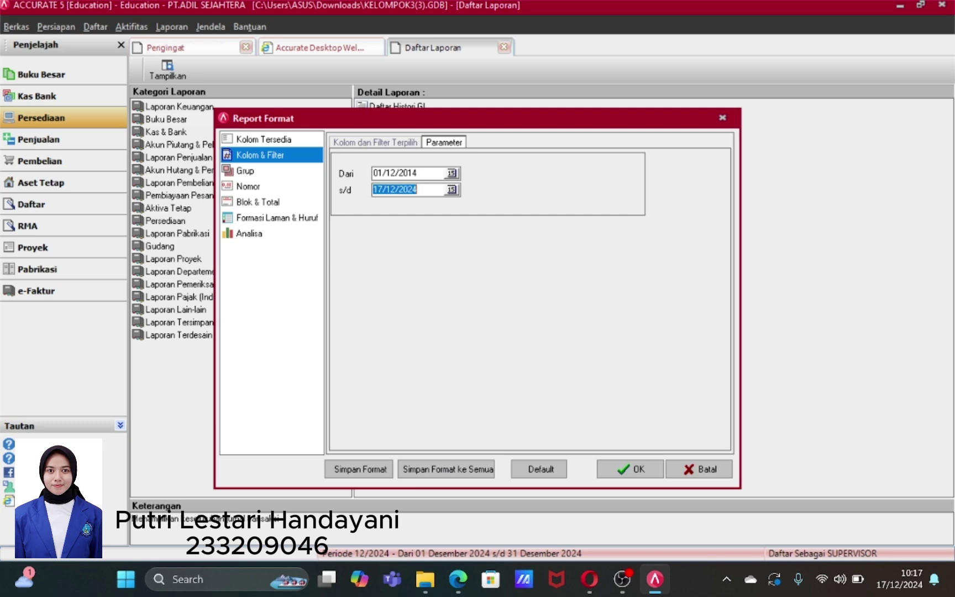
pyautogui.press('BackSpace')
pyautogui.write('31/01/2015')
pyautogui.click(633, 469)
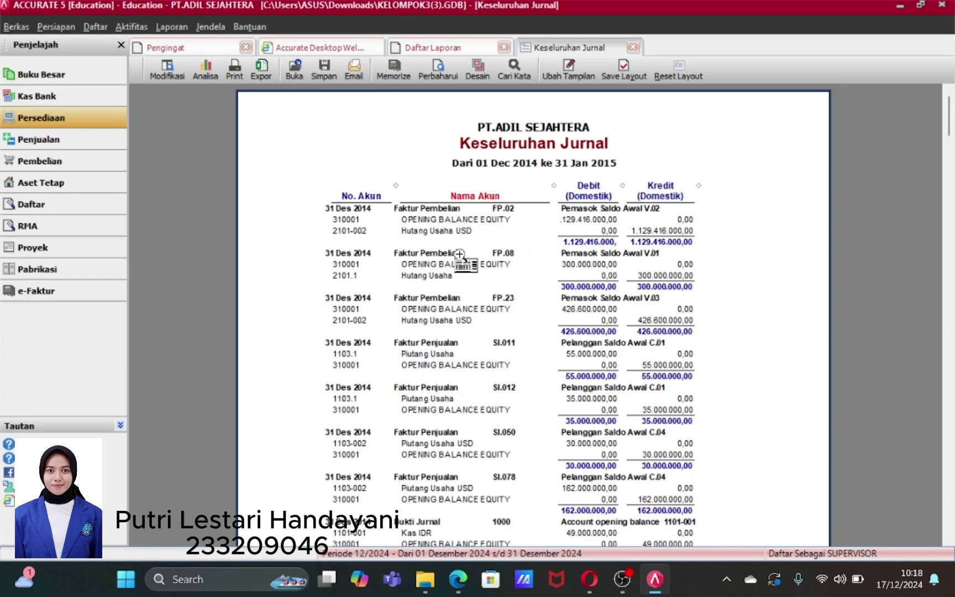
# - Review the journal entries and the debit and credit totals throughout the Keseluruhan Jurnal report
pyautogui.scroll(-10, 949, 479)
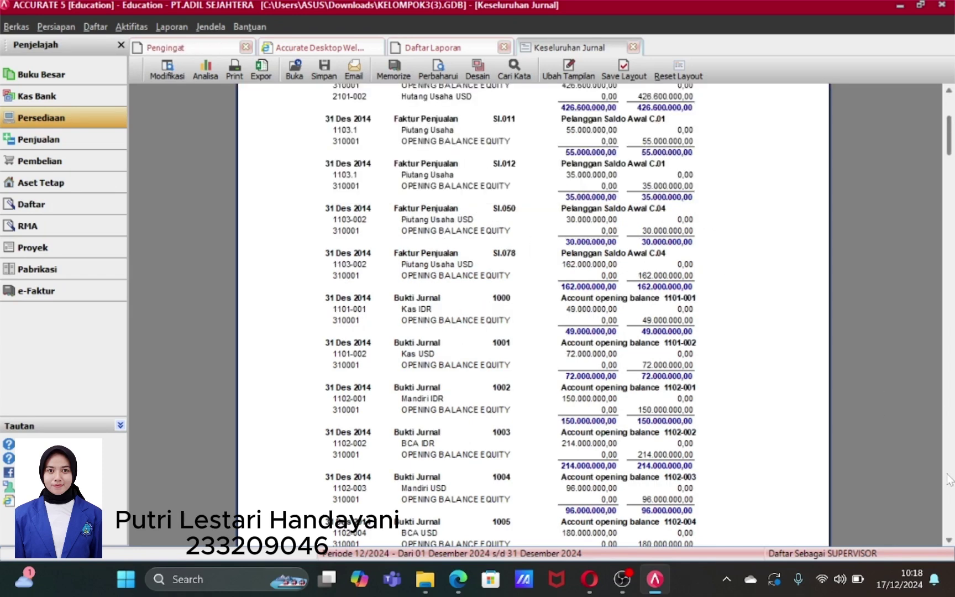
pyautogui.scroll(-20, 948, 479)
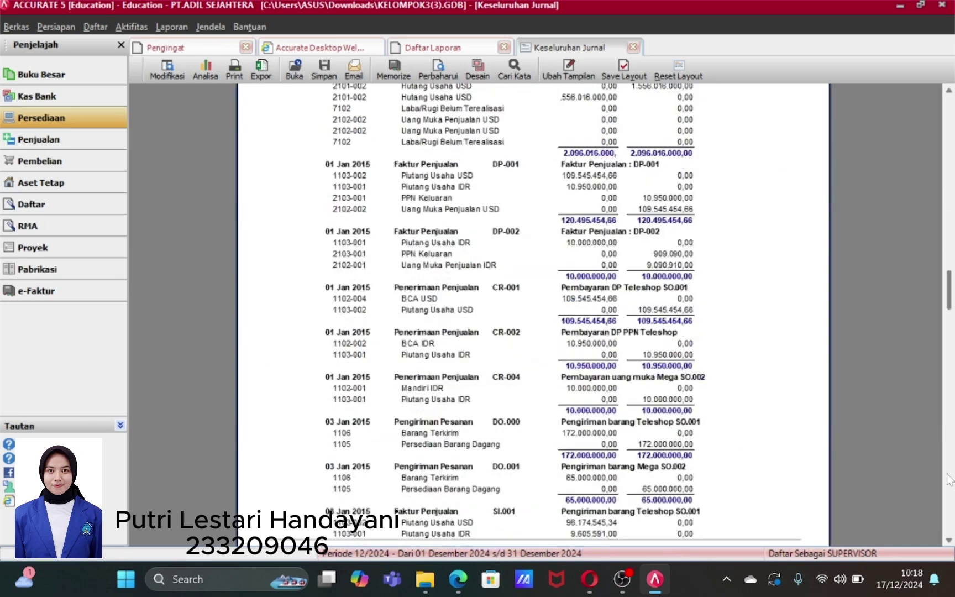
pyautogui.scroll(-20, 949, 479)
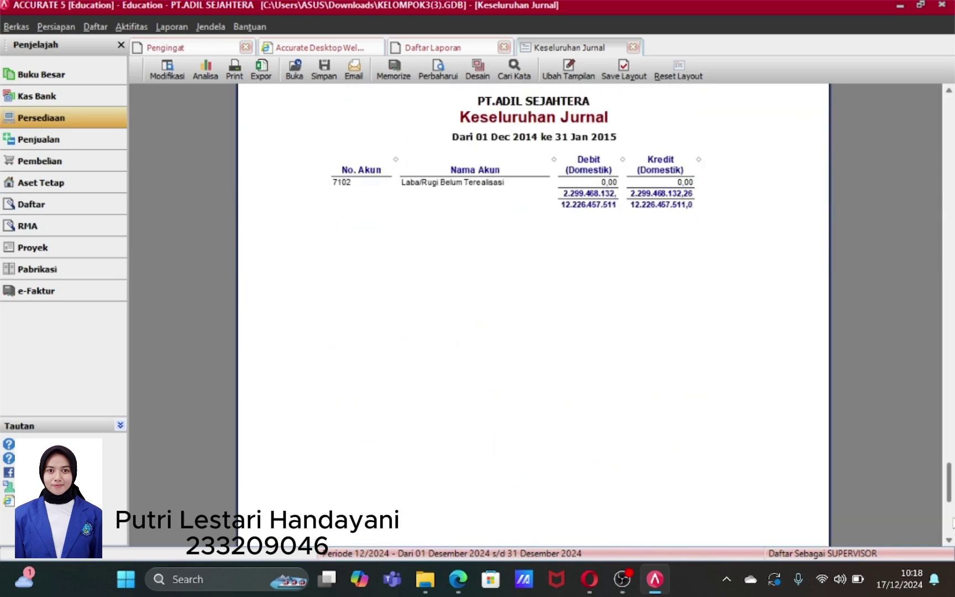
pyautogui.scroll(5, 950, 497)
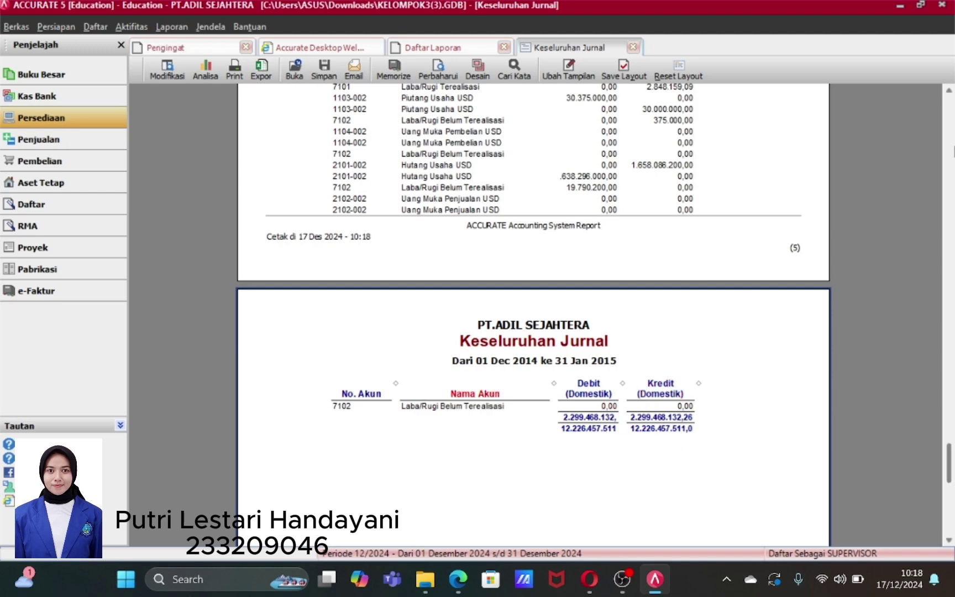
pyautogui.scroll(15, 951, 127)
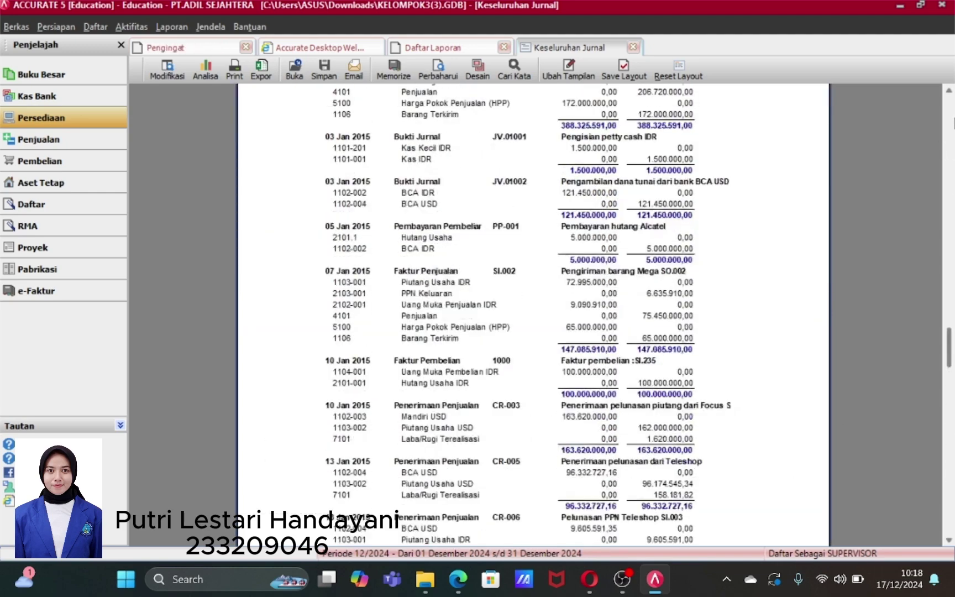
pyautogui.scroll(10, 533, 315)
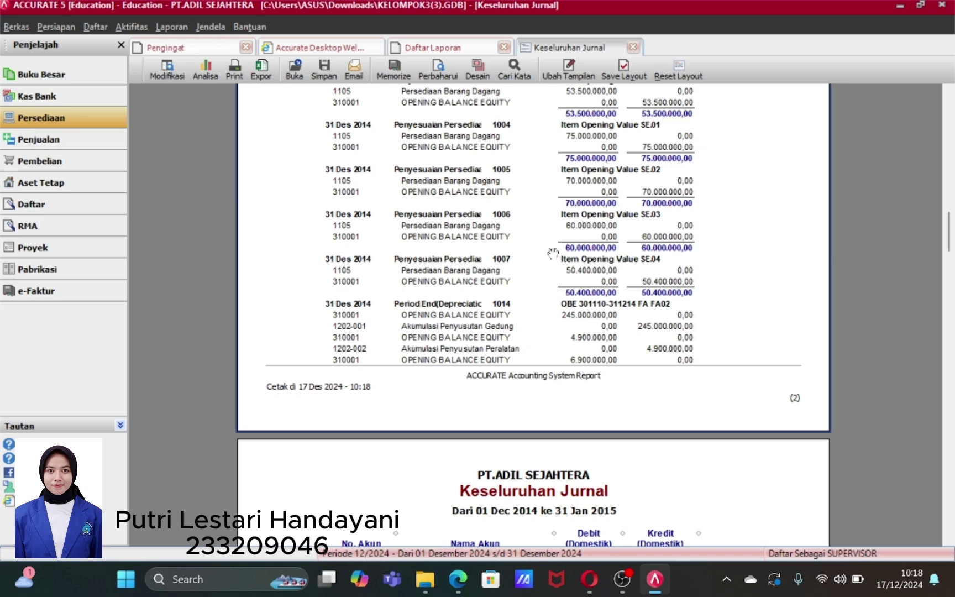
pyautogui.moveTo(624, 579)
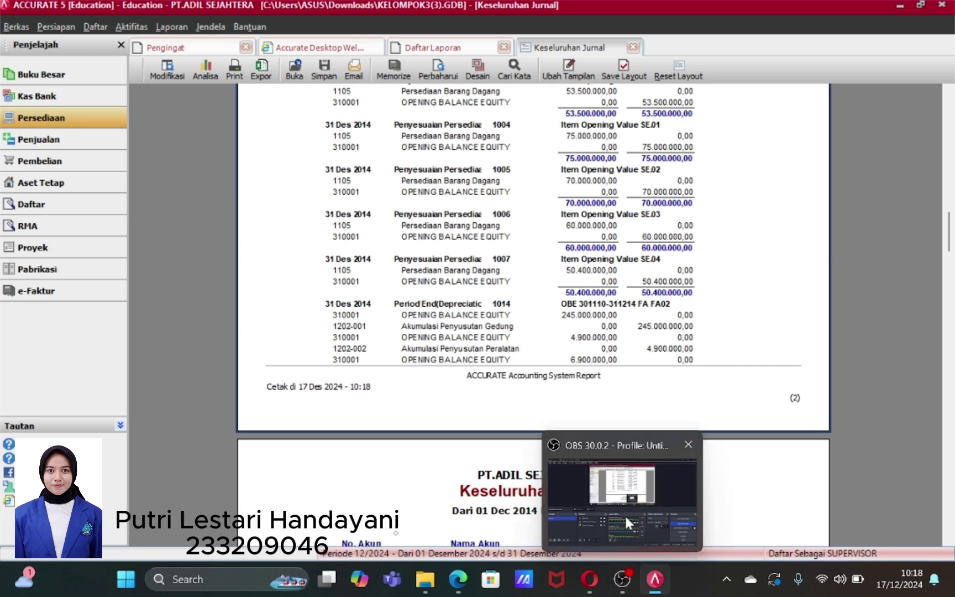
pyautogui.click(624, 514)
pyautogui.click(816, 406)
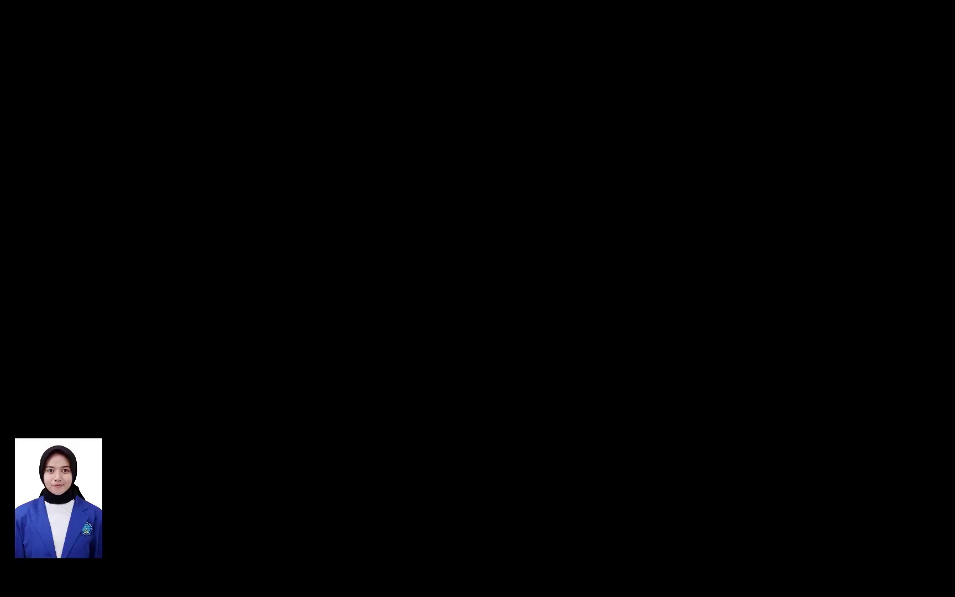